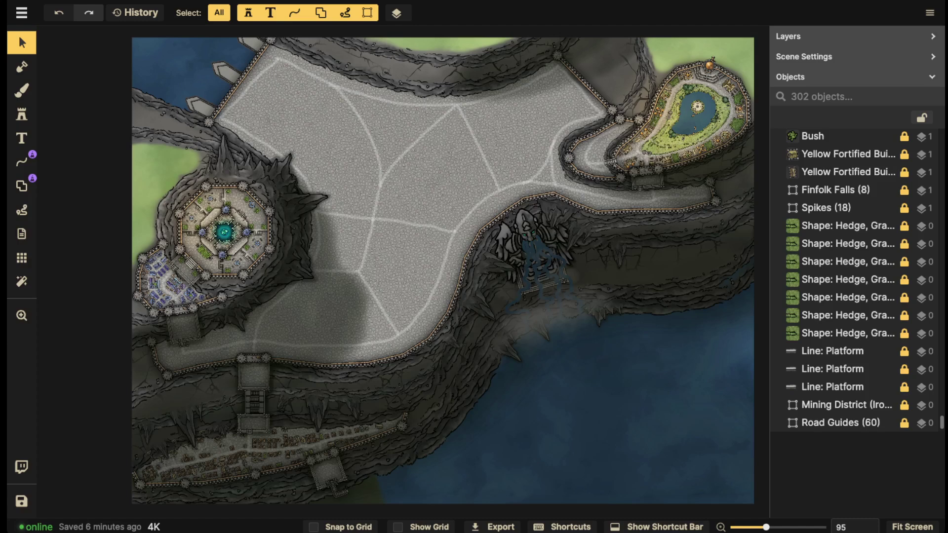
scroll(839, 296, "down", 1)
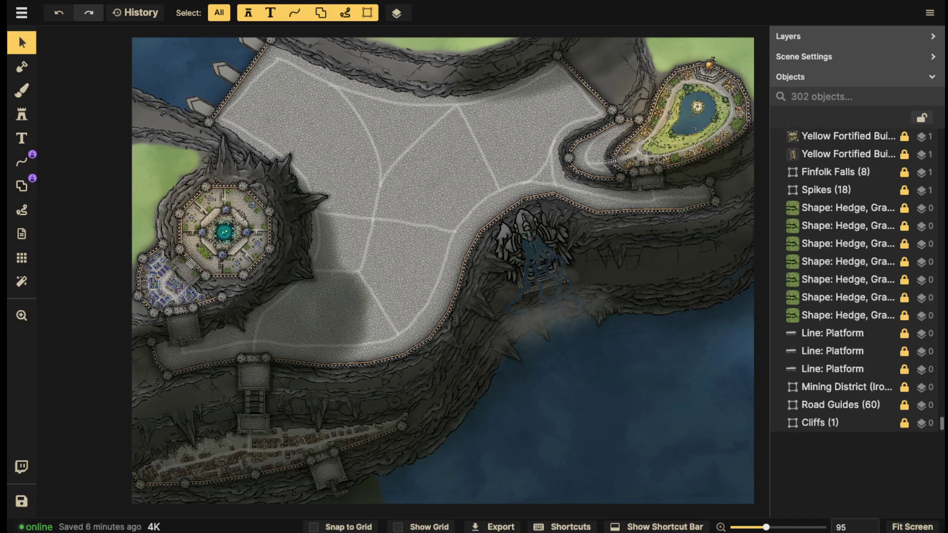
scroll(839, 296, "up", 3)
scroll(858, 281, "up", 5)
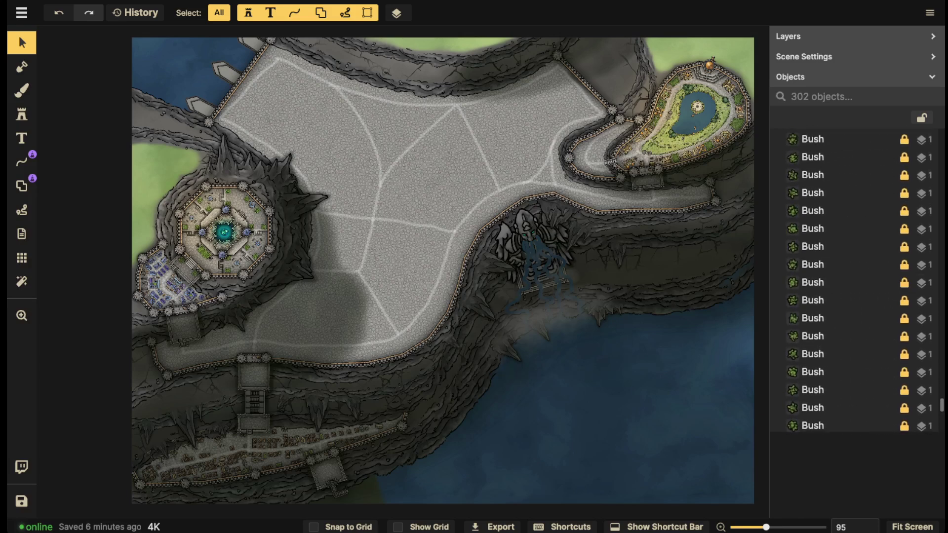
scroll(859, 280, "up", 3)
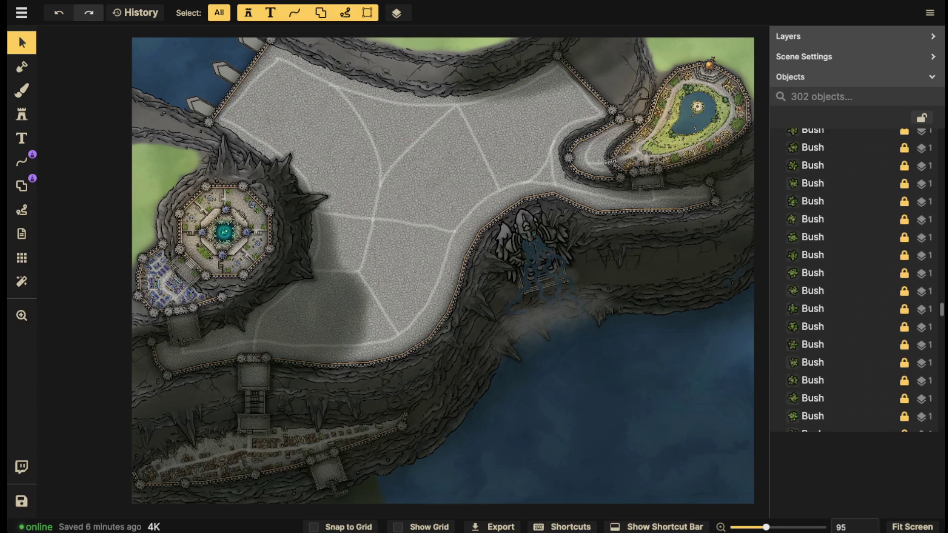
Try a red freehand line with stroke size 450 across the paved city area and delete it.
left_click(21, 162)
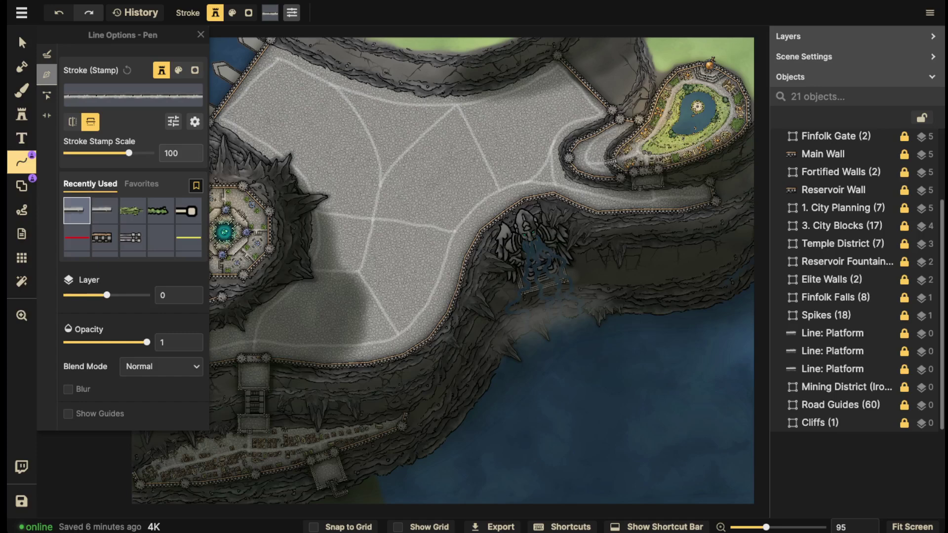
left_click(76, 238)
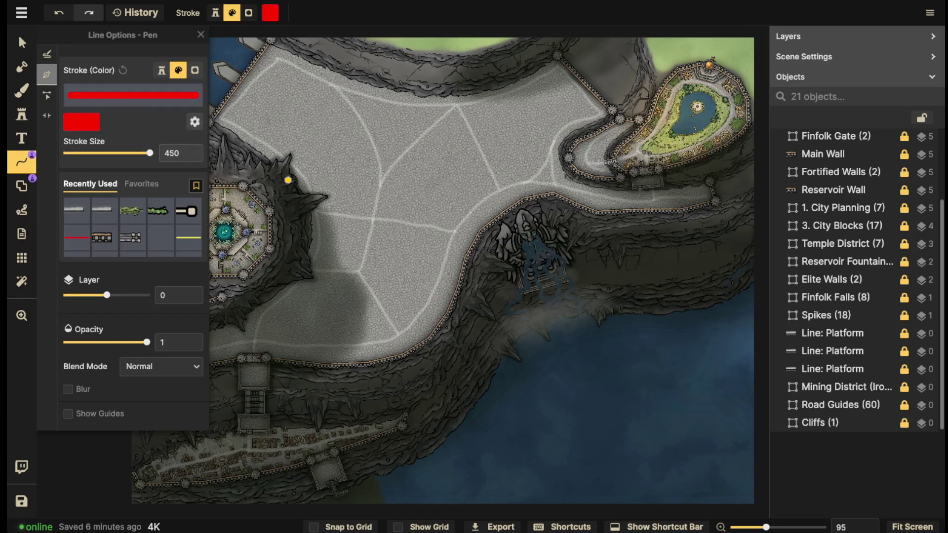
left_click(457, 149)
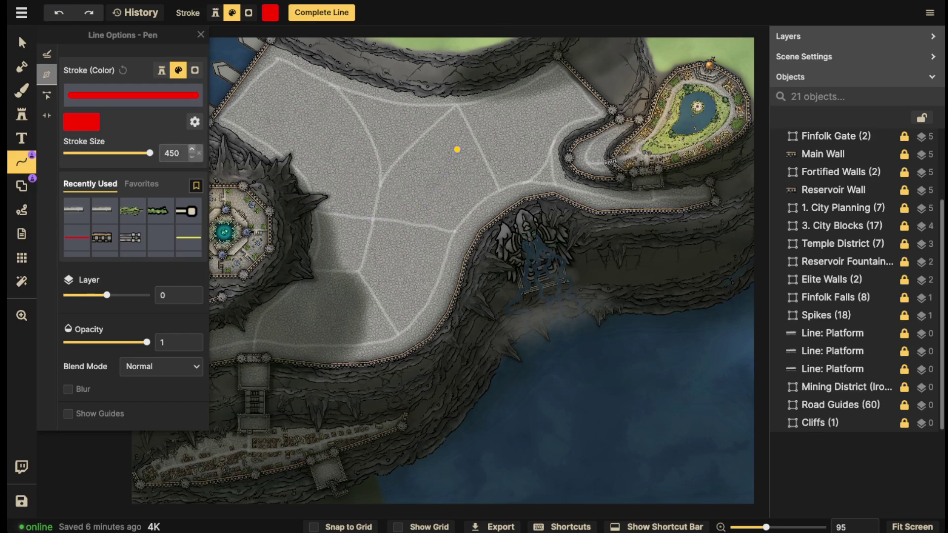
key("ctrl+z")
key("f")
mouse_move(450, 154)
left_mouse_down()
mouse_move(443, 206)
mouse_move(381, 239)
mouse_move(363, 310)
mouse_move(332, 275)
mouse_move(338, 281)
mouse_move(293, 334)
mouse_move(210, 345)
left_mouse_up()
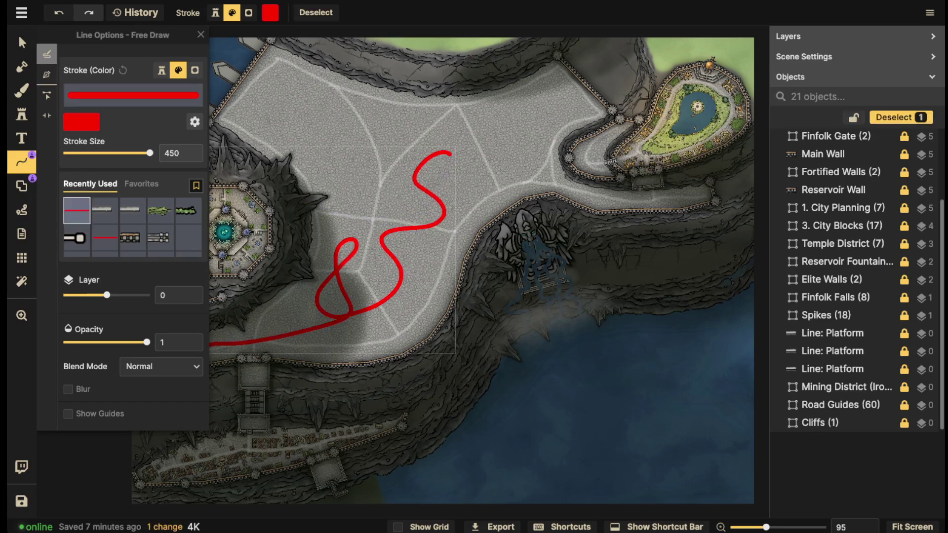
key("Delete")
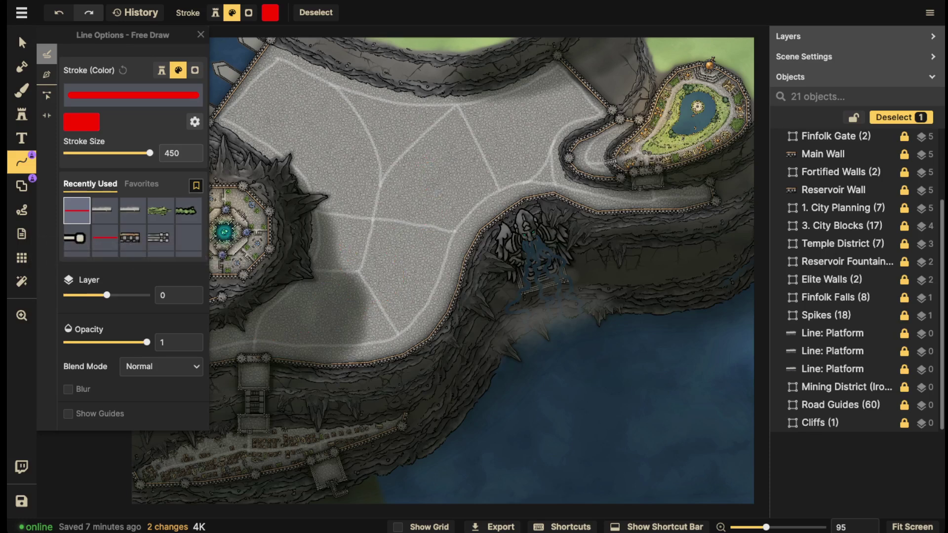
Set up the Shape tool in Pen mode with the platform stamp stroke at scale 100 and no fill.
left_click(21, 185)
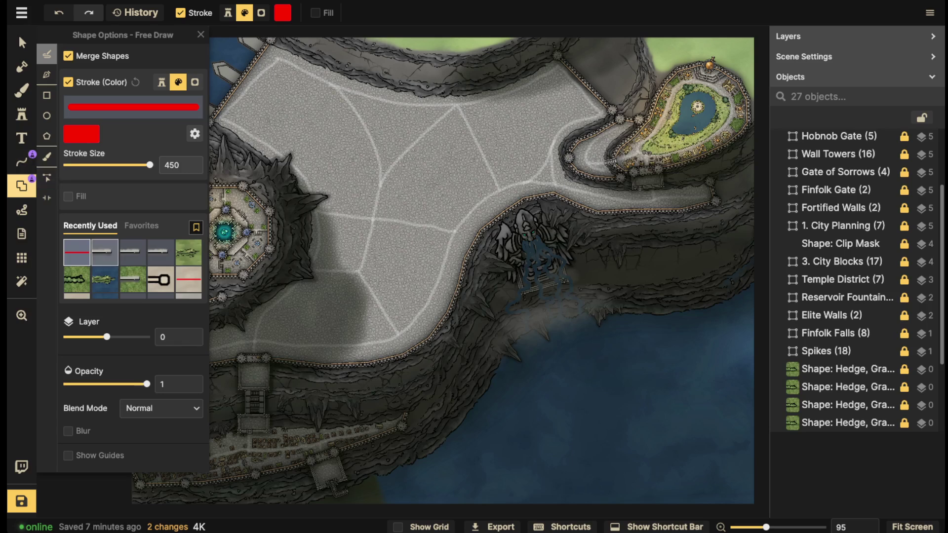
left_click(105, 252)
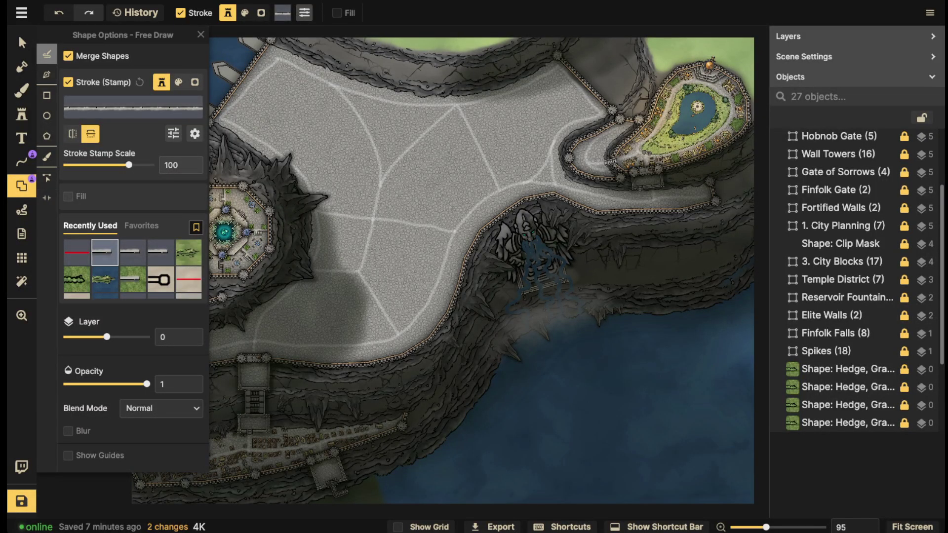
left_click(47, 74)
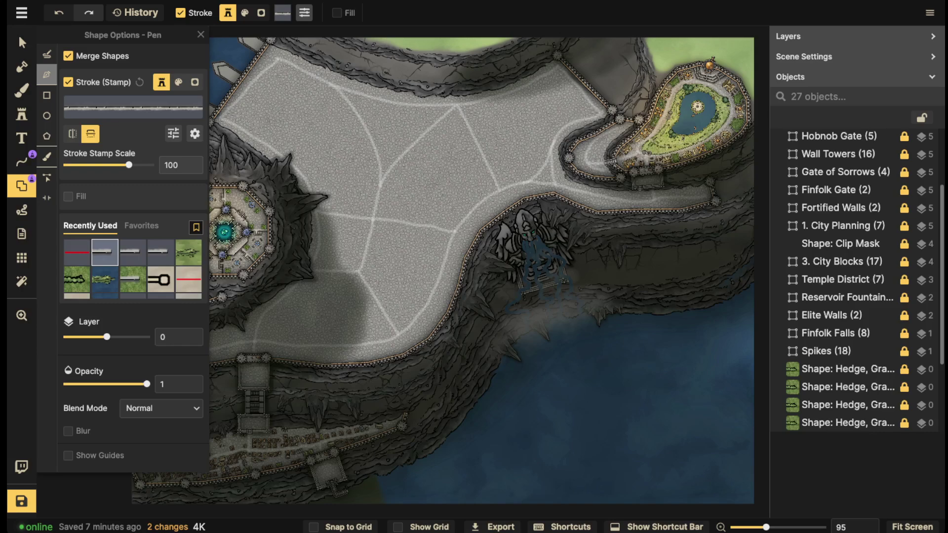
Outline the city block just west of the waterfall statue along its surrounding road guides and add it as a shape.
scroll(389, 222, "up", 5)
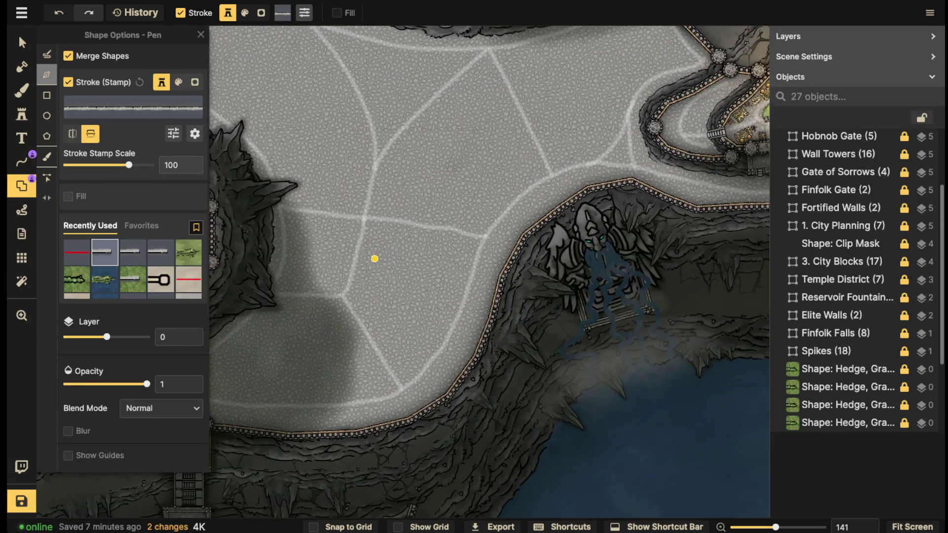
scroll(374, 257, "up", 2)
scroll(361, 220, "up", 1)
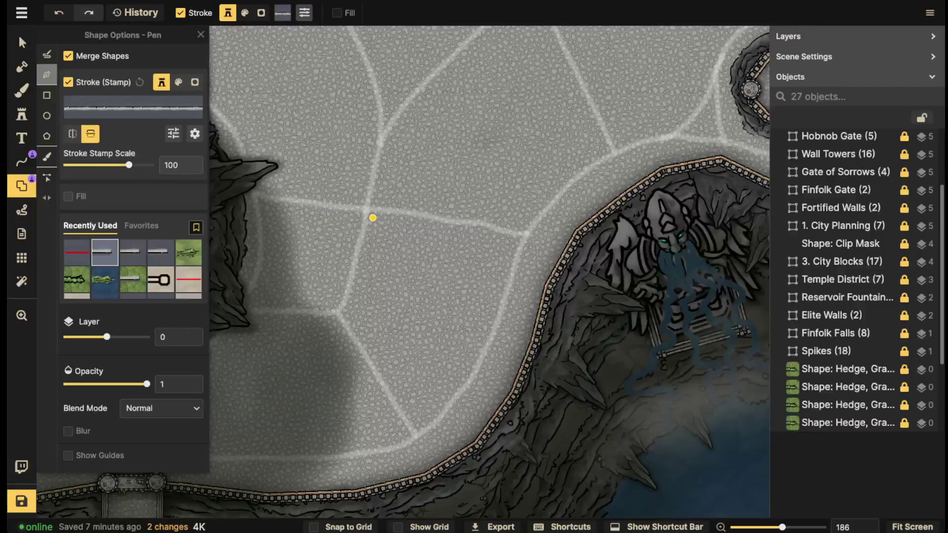
scroll(365, 219, "up", 1)
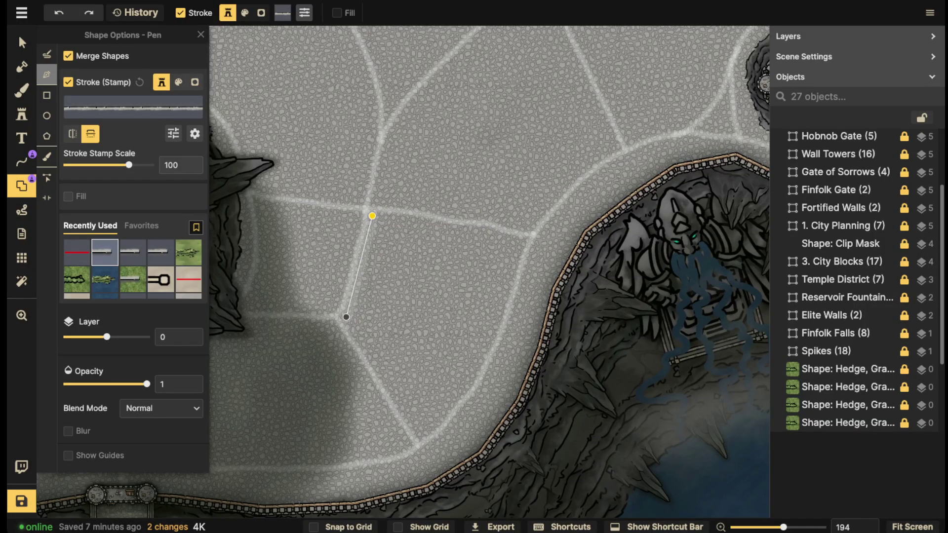
left_click(345, 316)
left_click(419, 437)
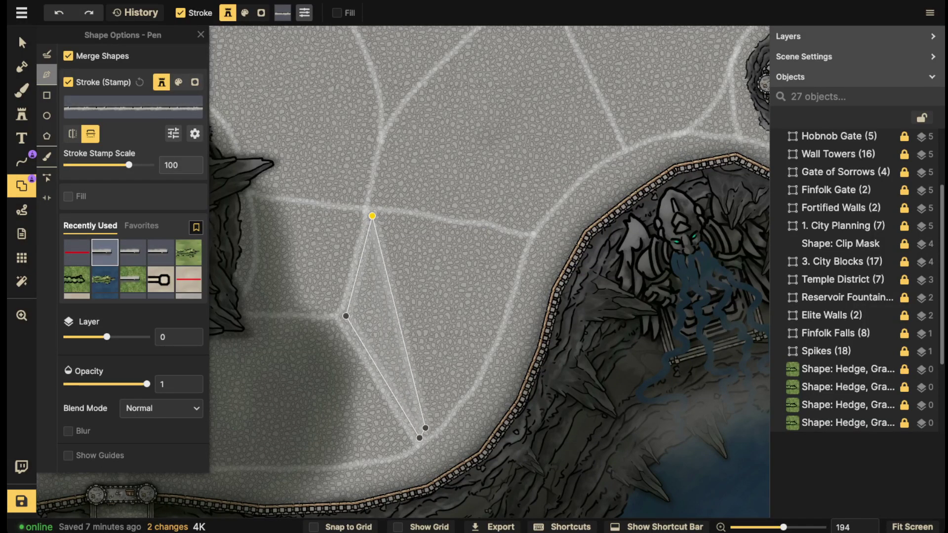
left_click(438, 420)
left_click(465, 386)
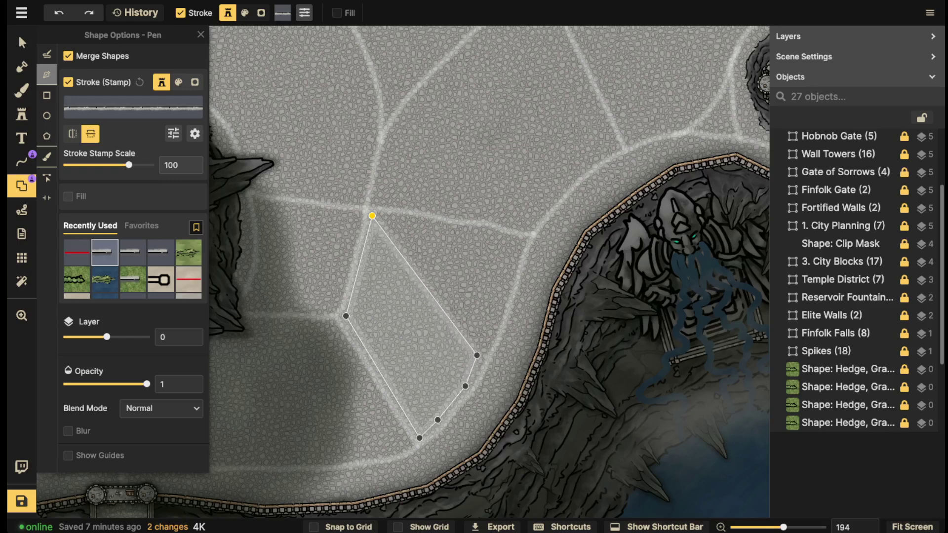
left_click(488, 343)
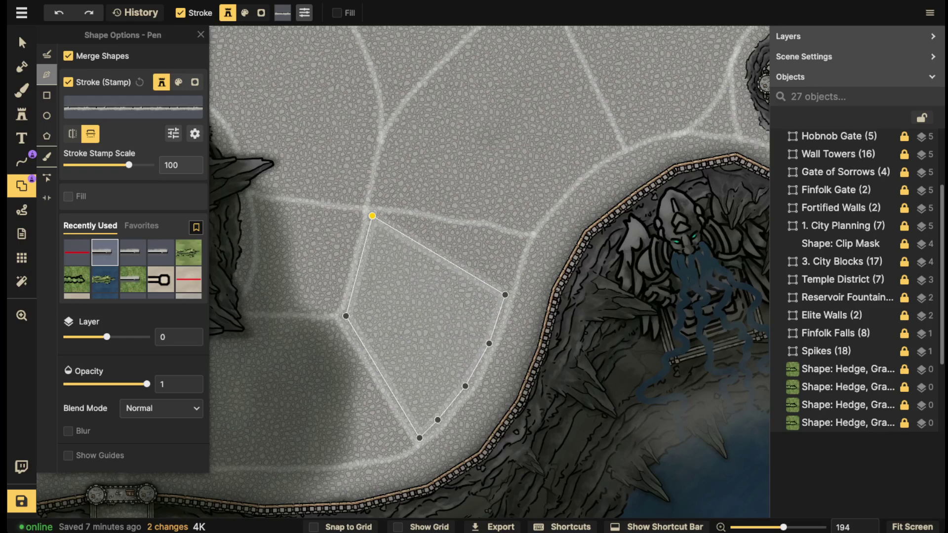
left_click(505, 294)
left_click(513, 262)
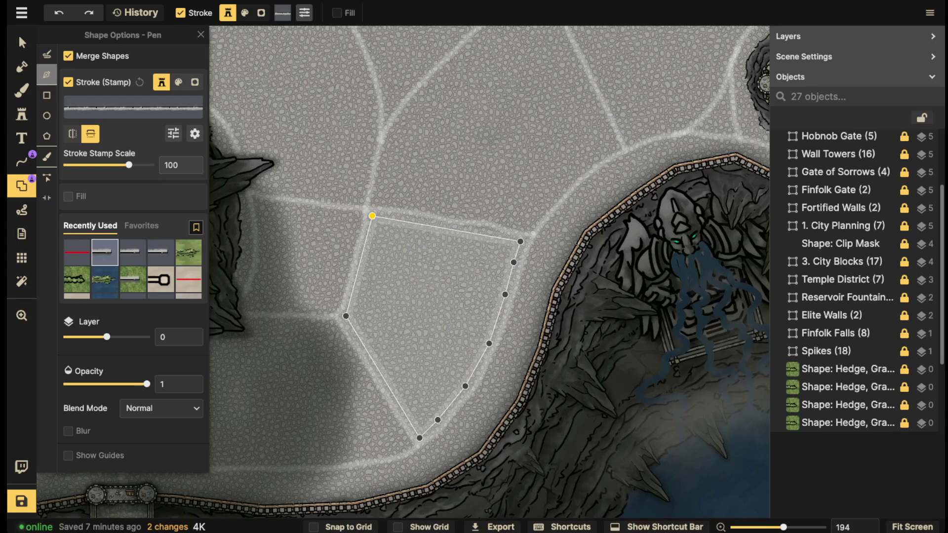
left_click(521, 240)
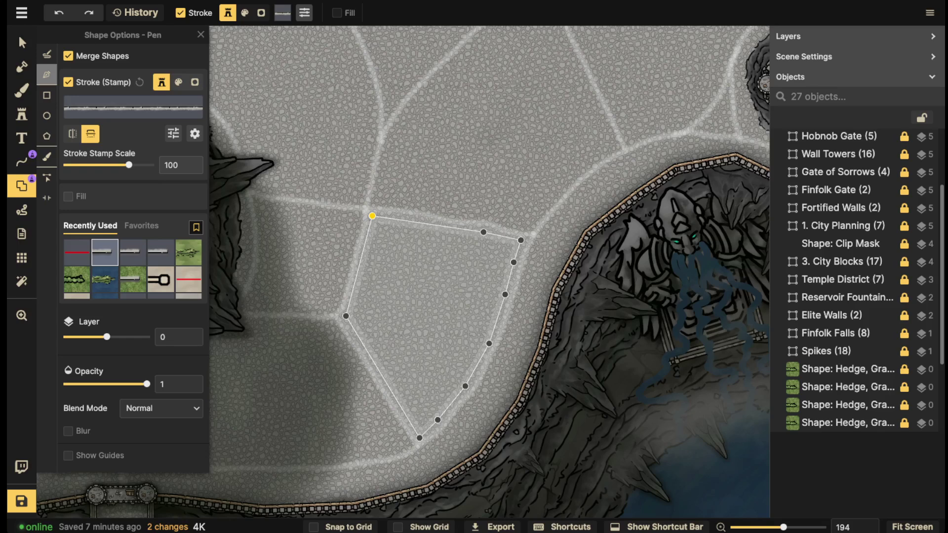
left_click(487, 231)
left_click(455, 231)
left_click(372, 216)
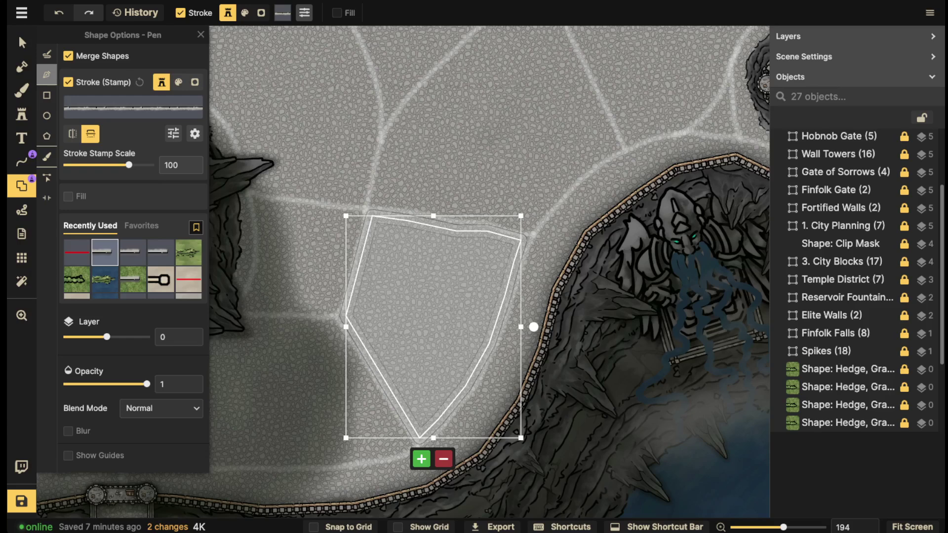
left_click(421, 458)
Turn off the vertical flip of the platform stamp stroke on the new city block shape.
left_click(22, 43)
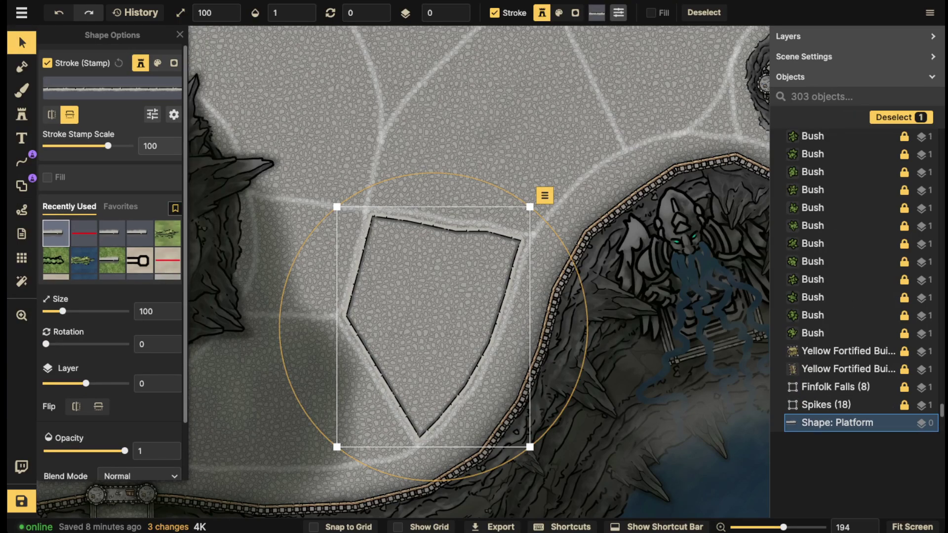
left_click(70, 115)
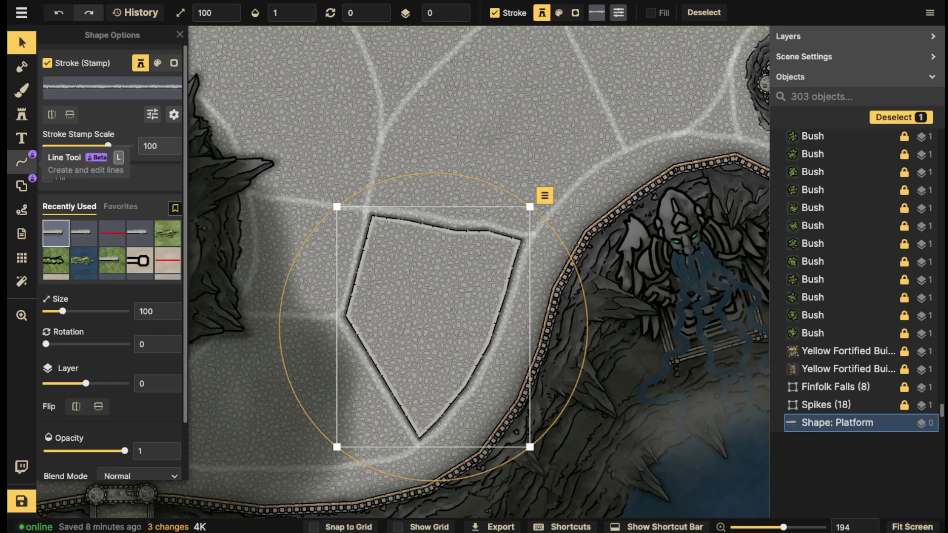
Outline the small four-sided block between the spiked cliff and the first block with the same platform stroke and add it.
left_click(21, 186)
left_click_drag(256, 213, 327, 191)
left_click(324, 183)
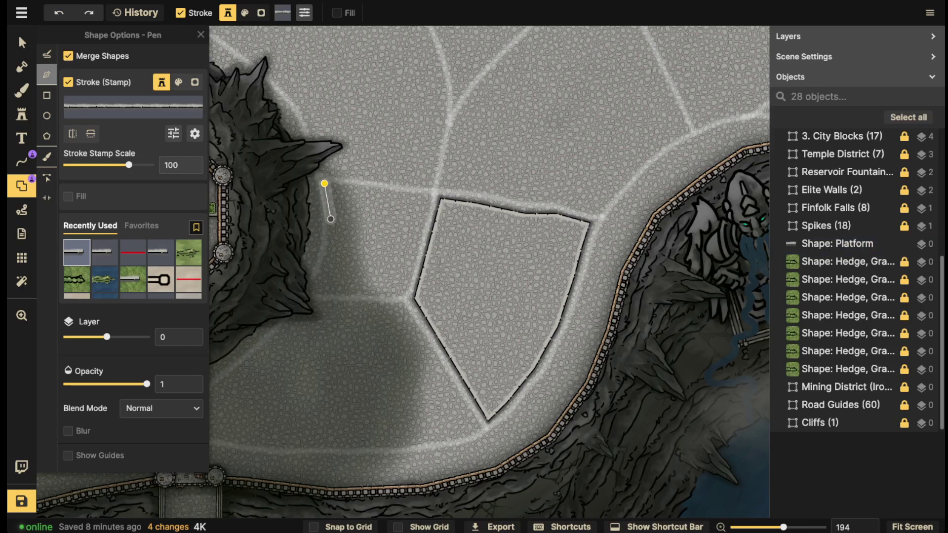
left_click(330, 220)
left_click(330, 244)
left_click(321, 278)
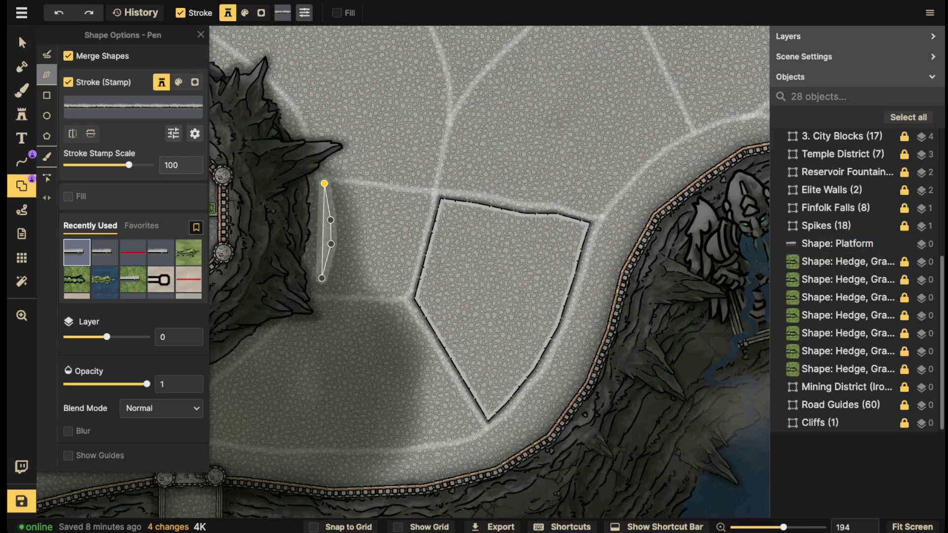
left_click(314, 290)
left_click(402, 291)
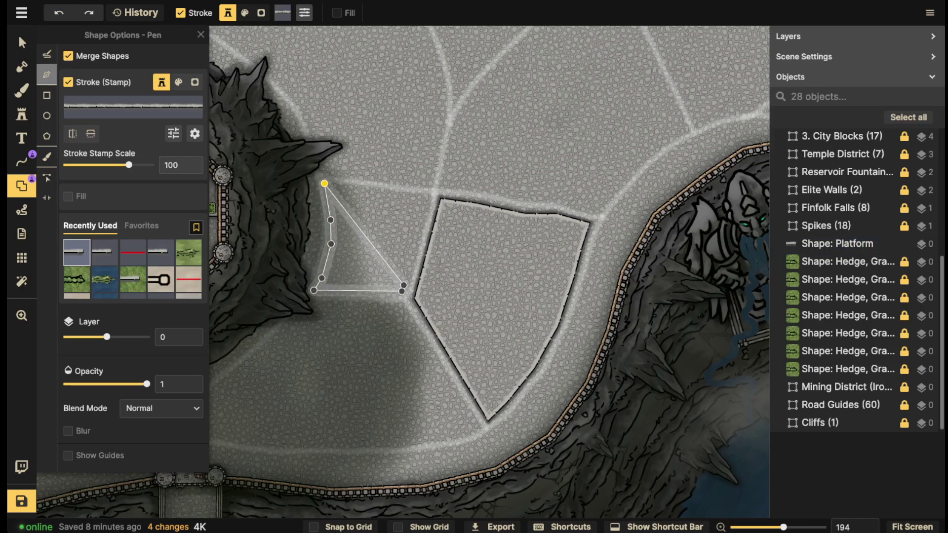
left_click(429, 196)
left_click(427, 196)
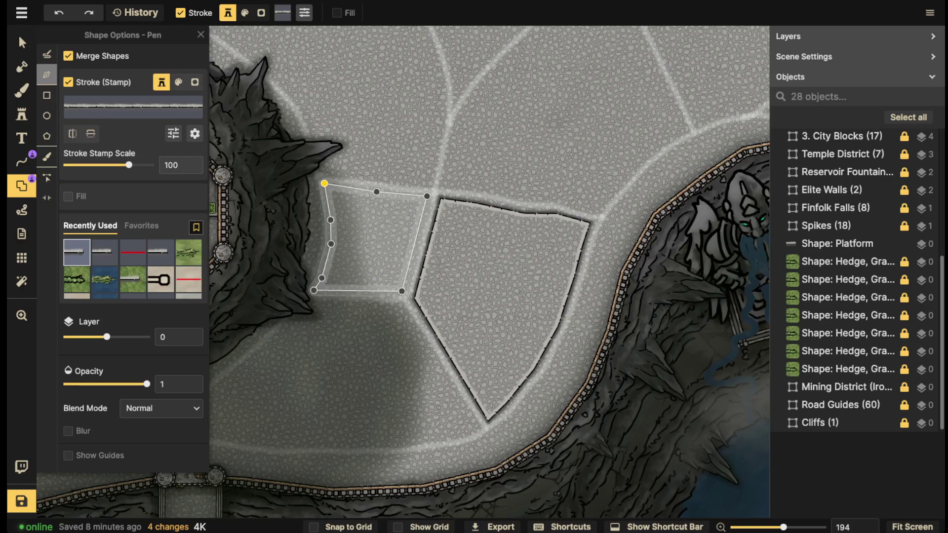
left_click(324, 183)
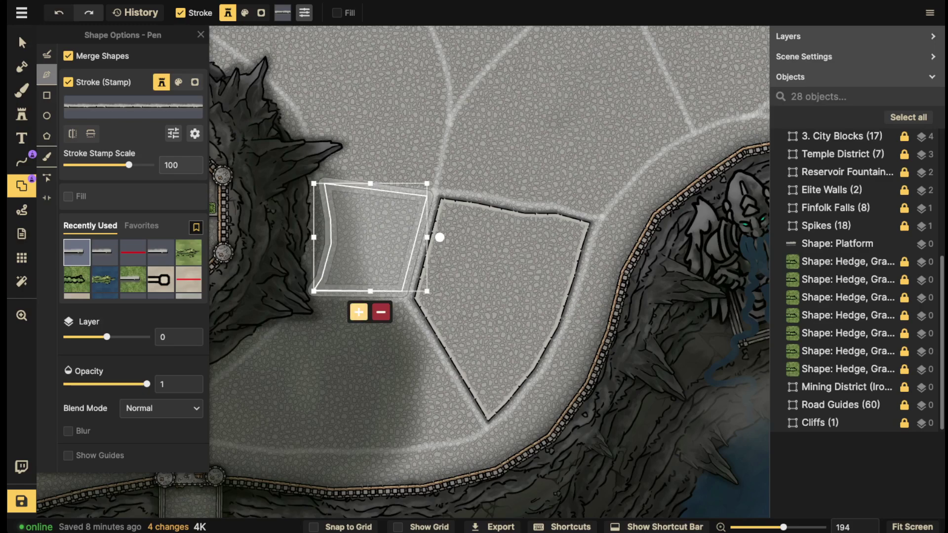
left_click(22, 42)
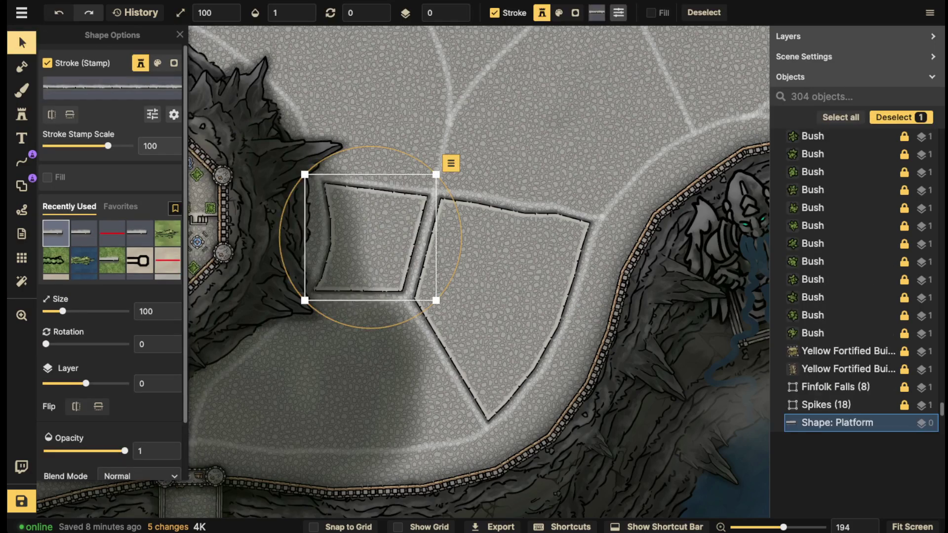
Outline the large block south of the two existing blocks along its surrounding road guides and cliff edge, and add it as a platform-stroke shape.
left_click(21, 186)
left_click_drag(343, 329, 402, 232)
left_click(375, 211)
left_click(344, 242)
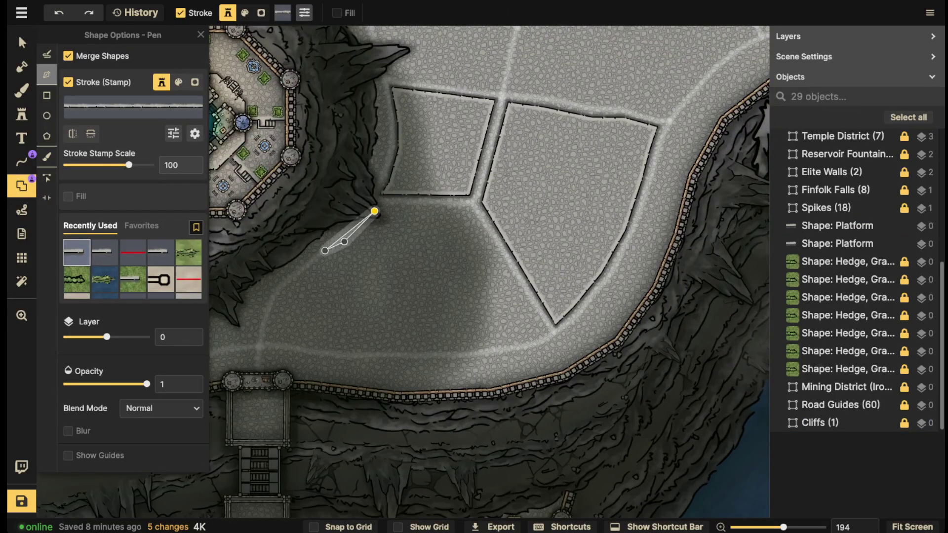
left_click(321, 263)
left_click(292, 284)
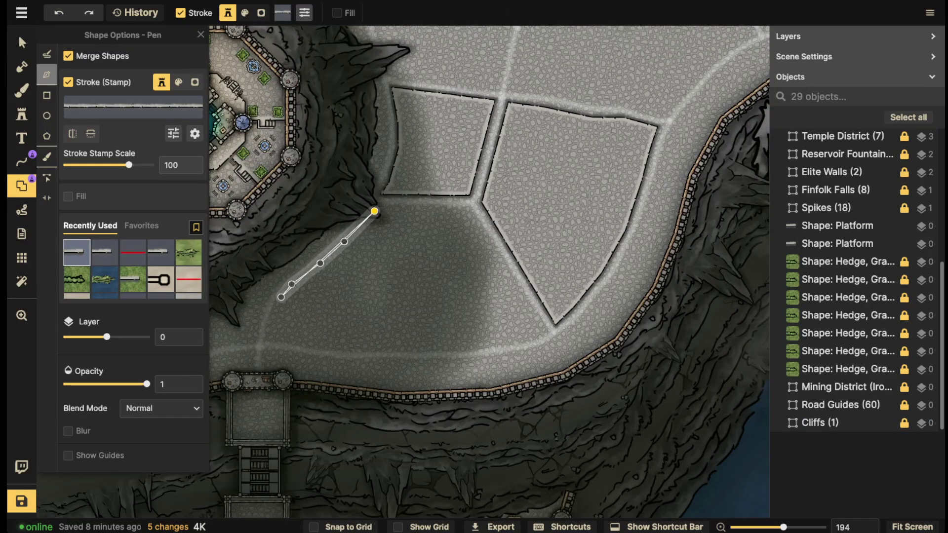
left_click(281, 298)
left_click(270, 324)
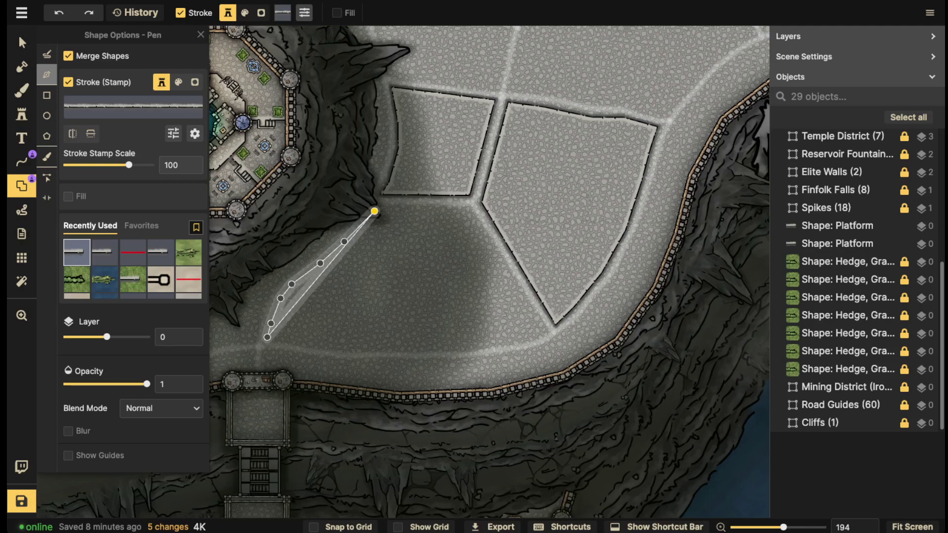
left_click(267, 338)
left_click(312, 345)
left_click(376, 349)
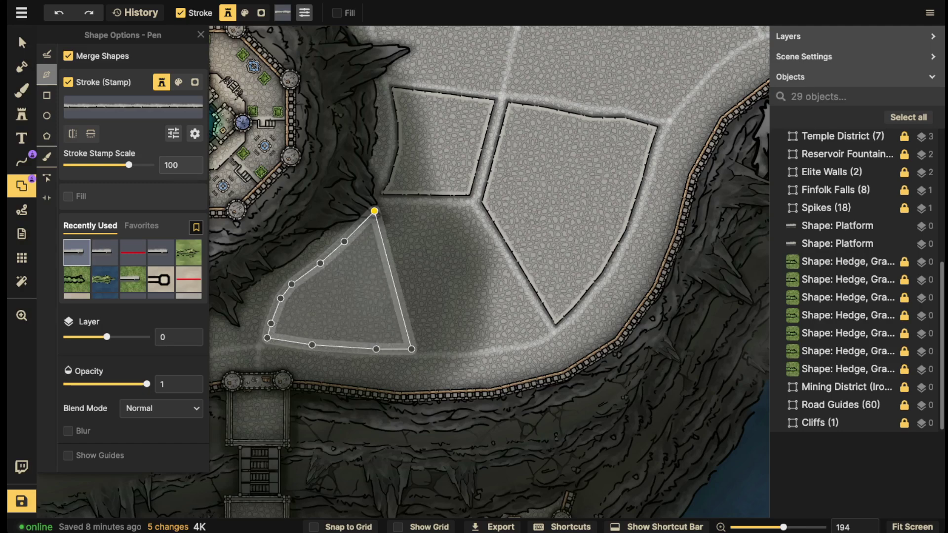
left_click(448, 349)
left_click(502, 345)
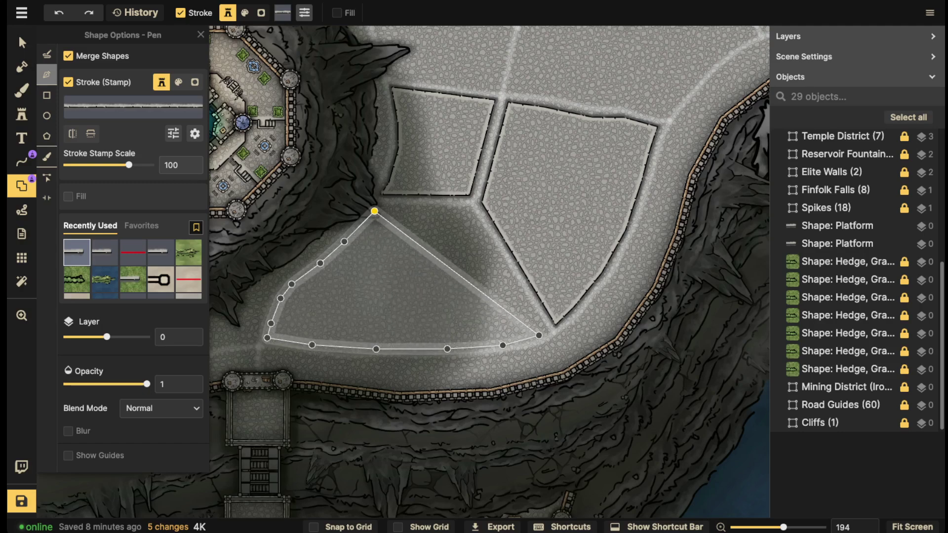
left_click(546, 332)
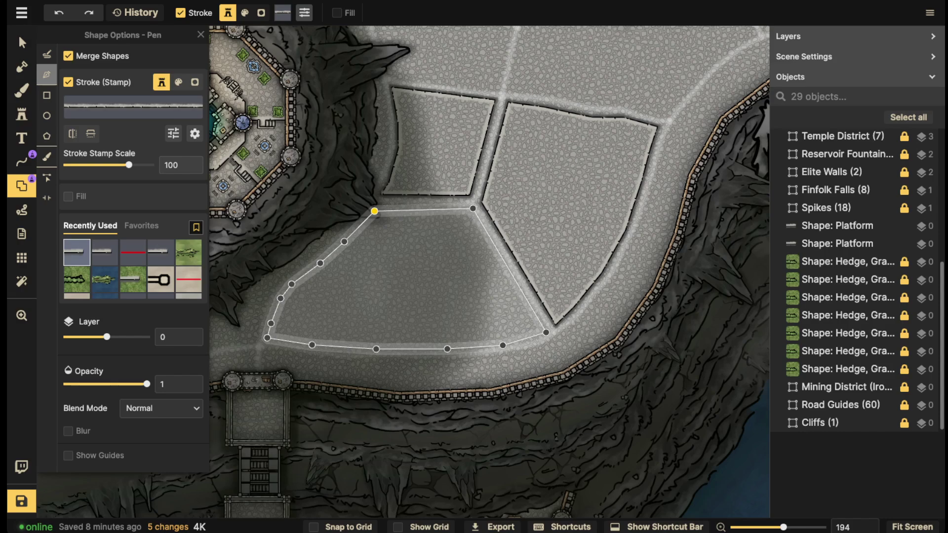
left_click(469, 207)
left_click(374, 211)
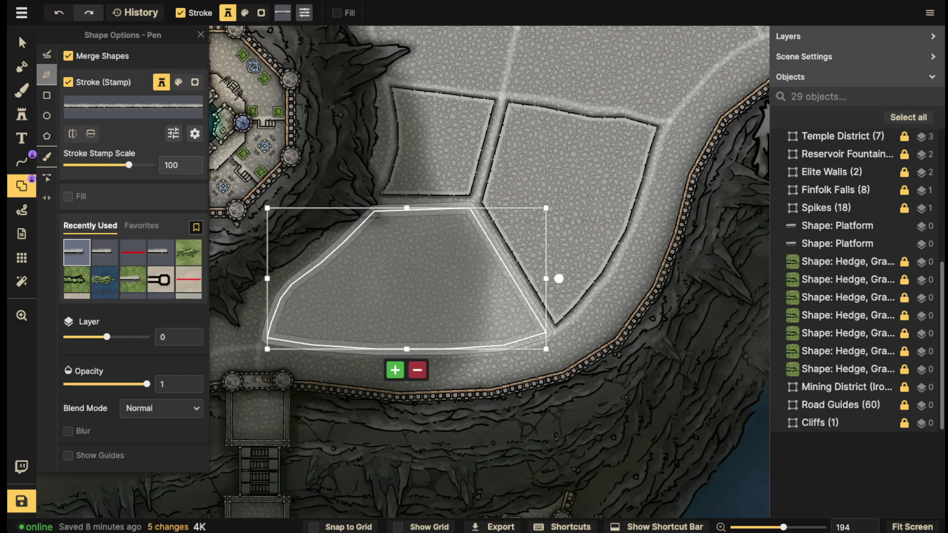
left_click(395, 370)
Outline the narrow wedge-shaped block below the cliff spikes, just west of the large block, with the platform stroke and add it.
scroll(415, 212, "down", 2)
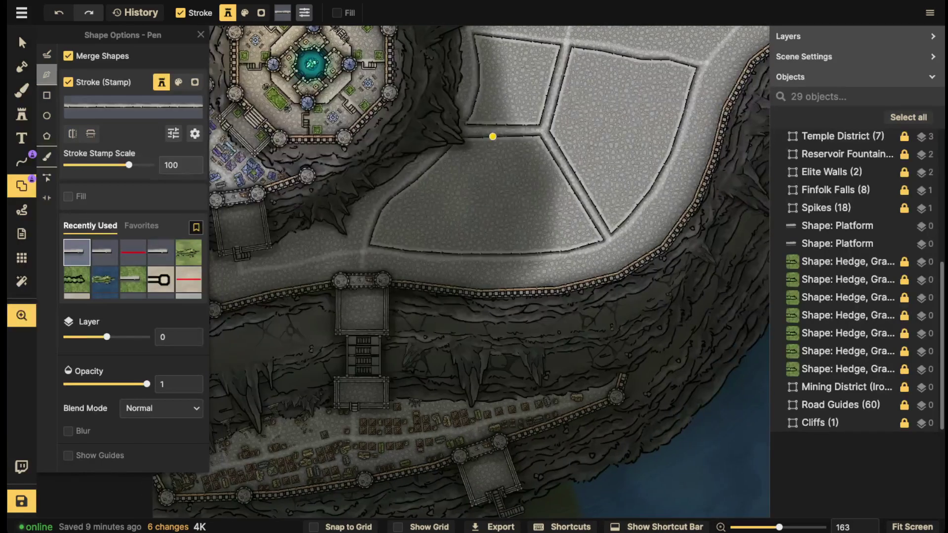
left_click_drag(493, 137, 653, 124)
left_click(526, 194)
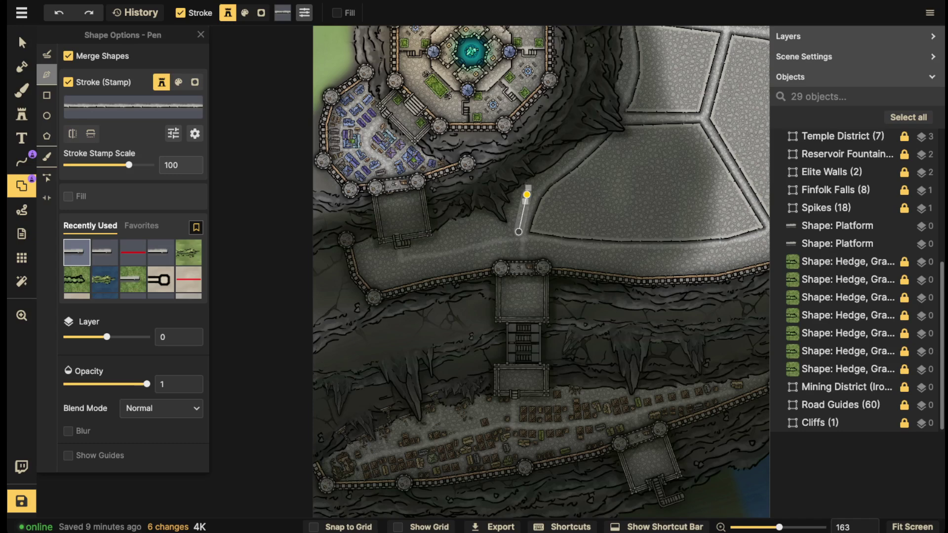
left_click(518, 231)
left_click(472, 239)
left_click(459, 245)
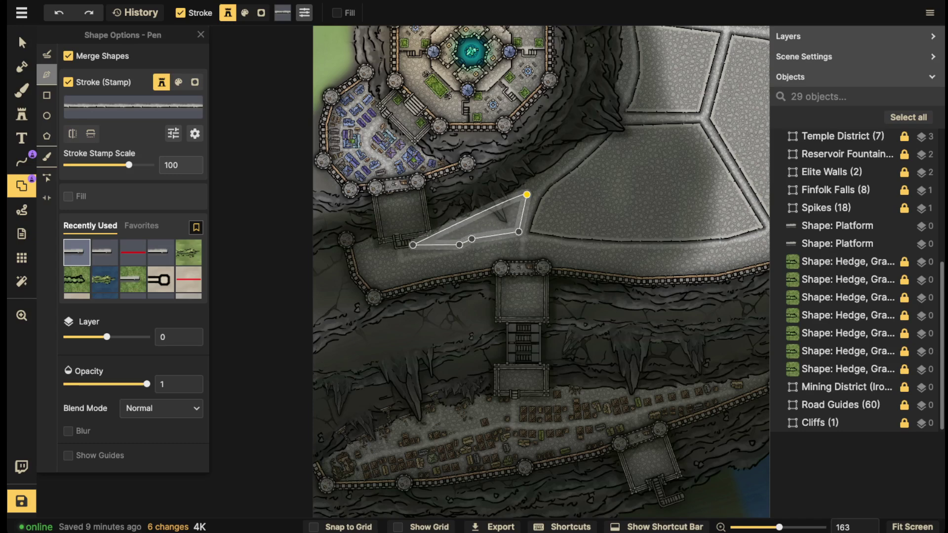
left_click(417, 252)
left_click(416, 241)
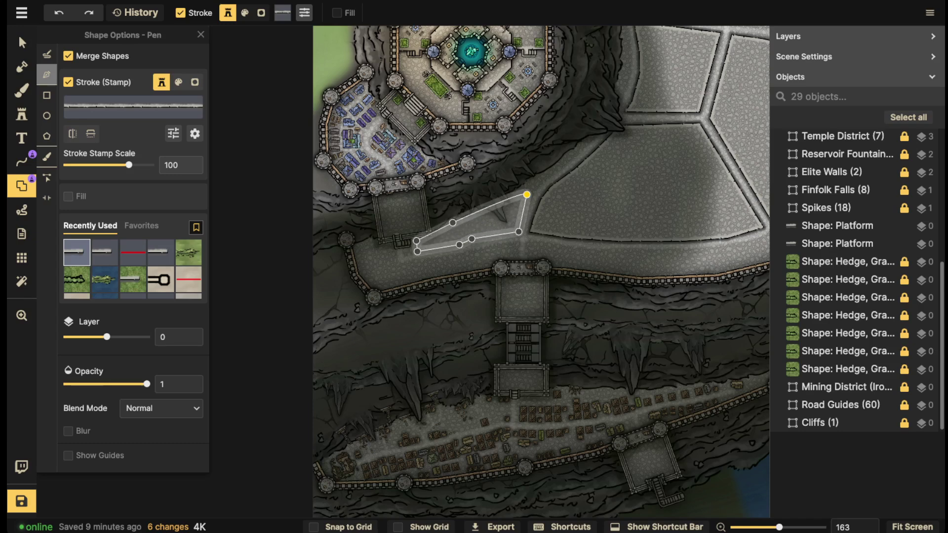
left_click(513, 197)
left_click(526, 195)
left_click(460, 273)
scroll(475, 129, "down", 2)
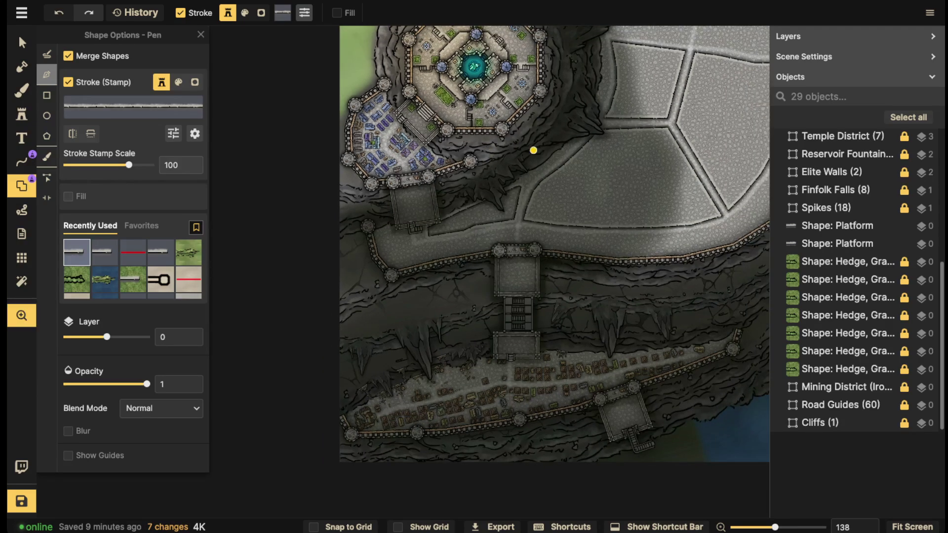
Turn on the vertical flip of the platform stamp stroke on the wedge-shaped block and deselect it.
left_click(21, 42)
left_click(472, 222)
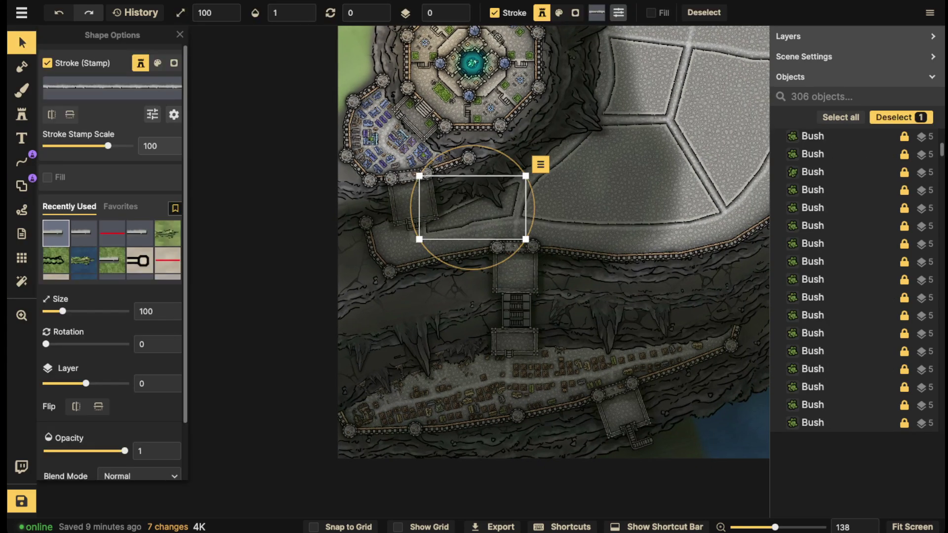
key("Escape")
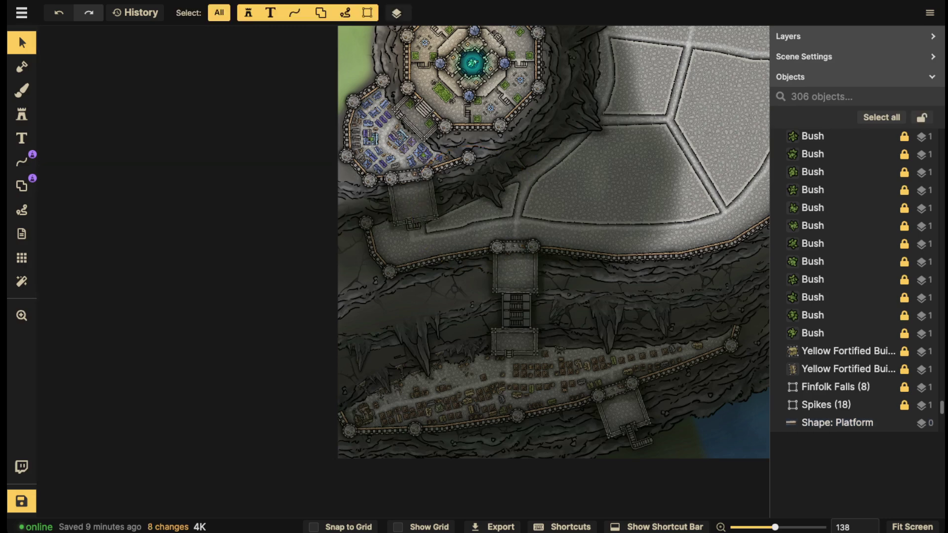
Outline the L-shaped block inside the southwest corner of the city wall, reaching east to the gate towers, and add it as a shape.
left_click(21, 186)
scroll(414, 277, "up", 4)
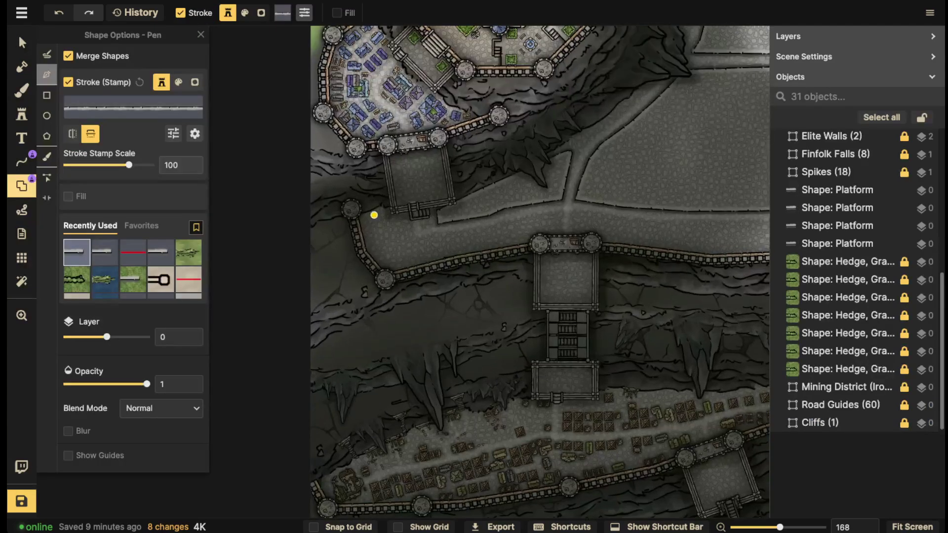
left_click(365, 218)
left_click(372, 248)
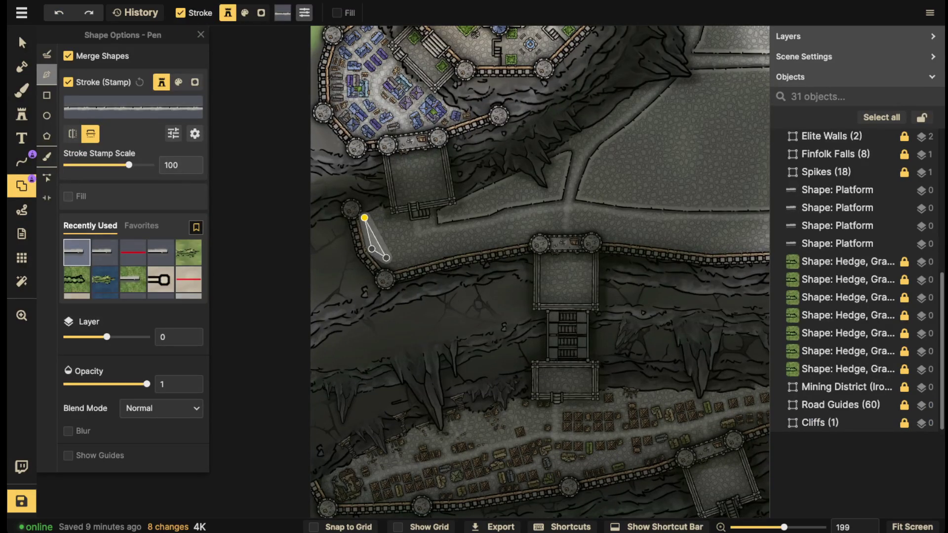
left_click(390, 265)
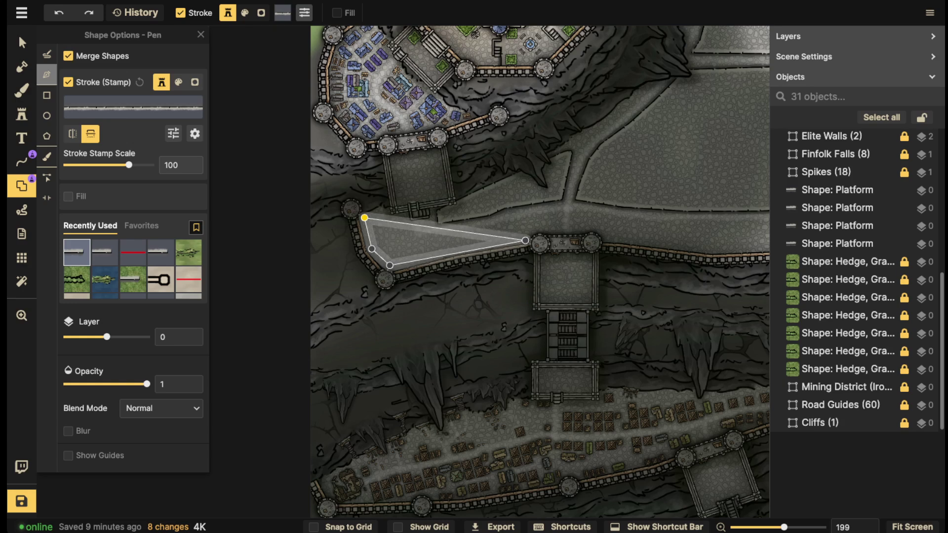
left_click(526, 240)
left_click(520, 222)
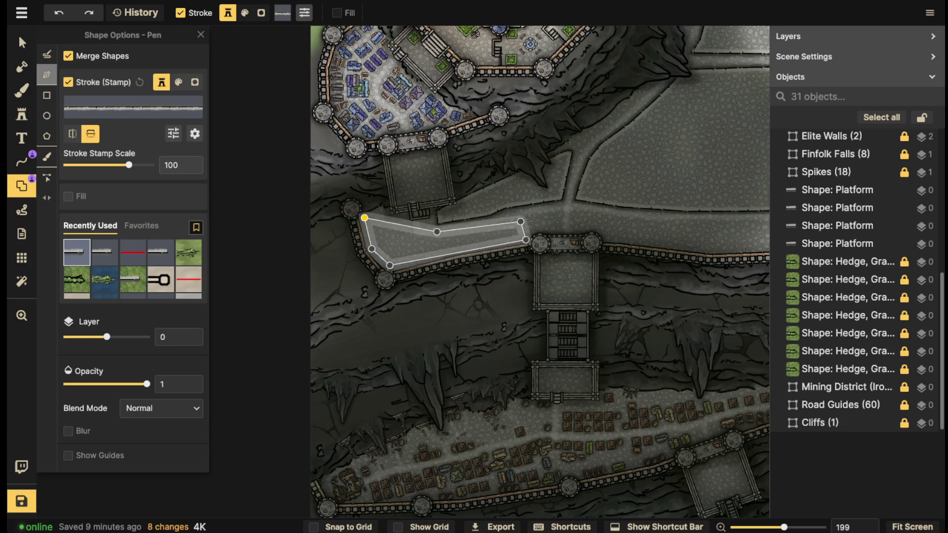
left_click(416, 239)
left_click(412, 241)
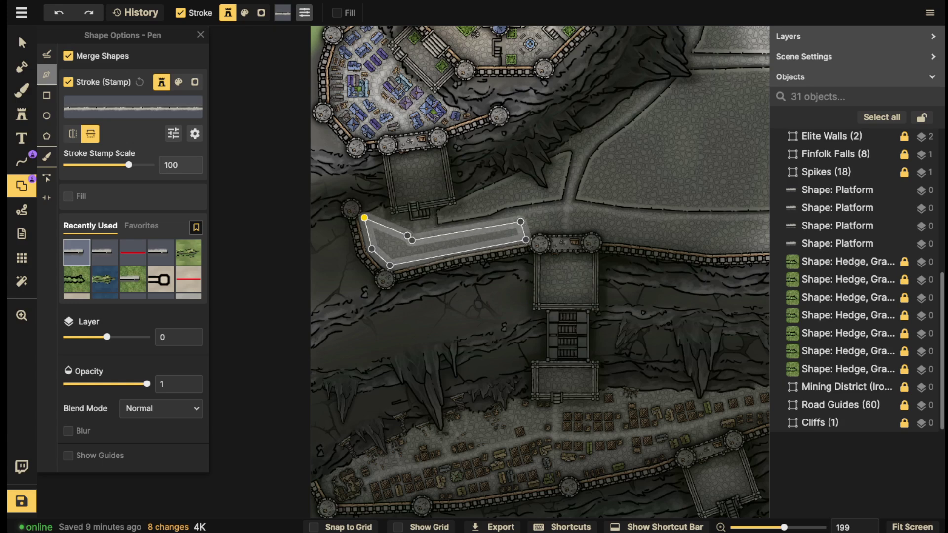
left_click(403, 220)
left_click(376, 213)
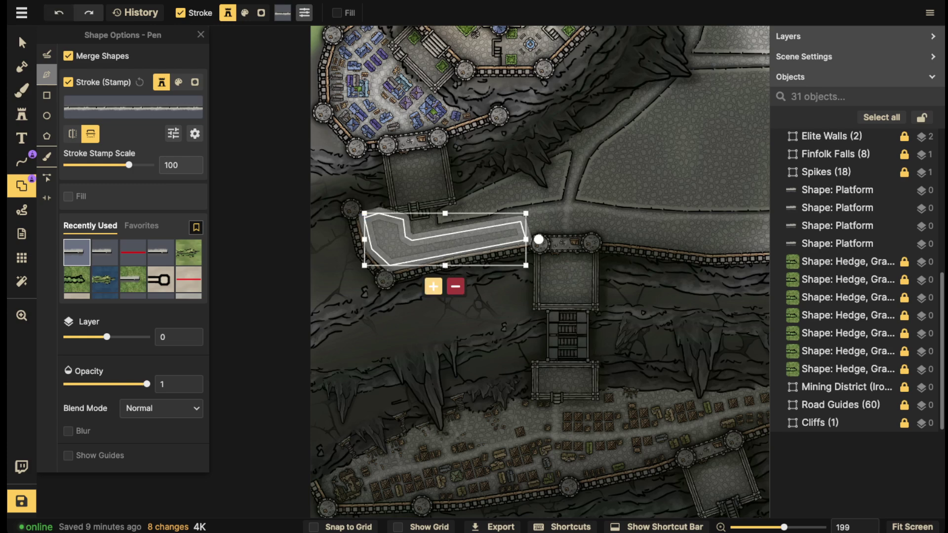
left_click(432, 286)
Turn off the vertical flip of the platform stamp stroke on the L-shaped block and deselect it.
left_click(21, 42)
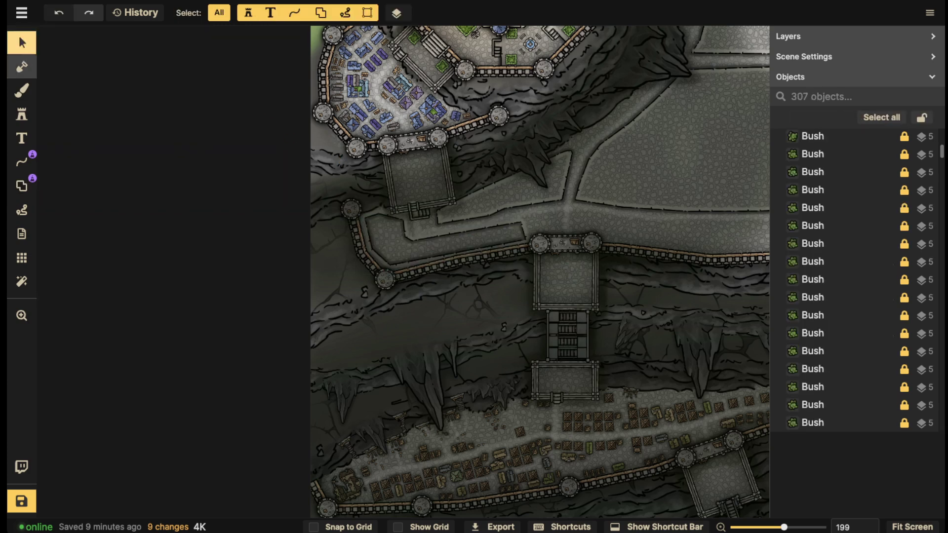
left_click(408, 237)
left_click(69, 114)
key("Escape")
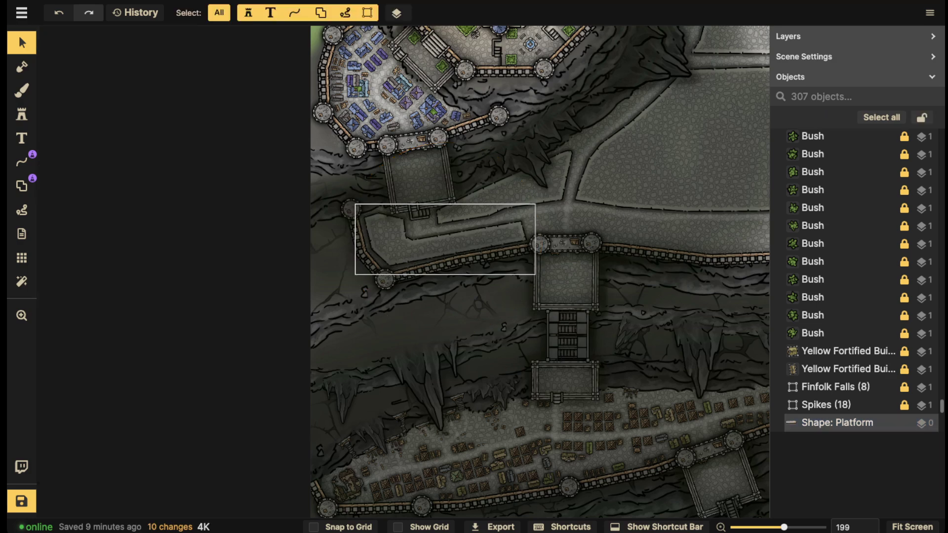
Outline the large pointed block northwest of the waterfall statue along its surrounding road guides, add it with the platform stroke and deselect it.
scroll(438, 239, "down", 3)
mouse_move(641, 207)
left_mouse_down()
mouse_move(408, 206)
mouse_move(411, 341)
left_mouse_up()
left_click_drag(434, 222, 355, 348)
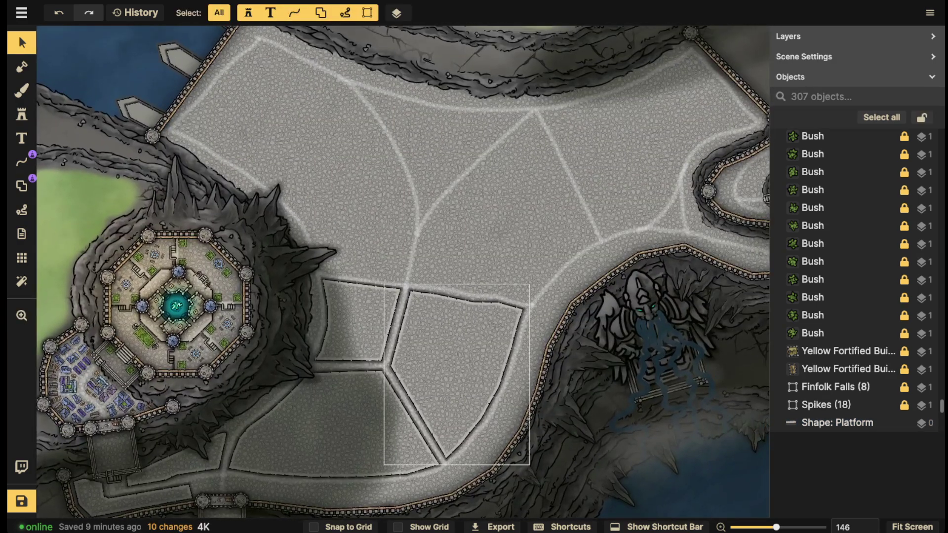
left_click_drag(385, 415, 422, 334)
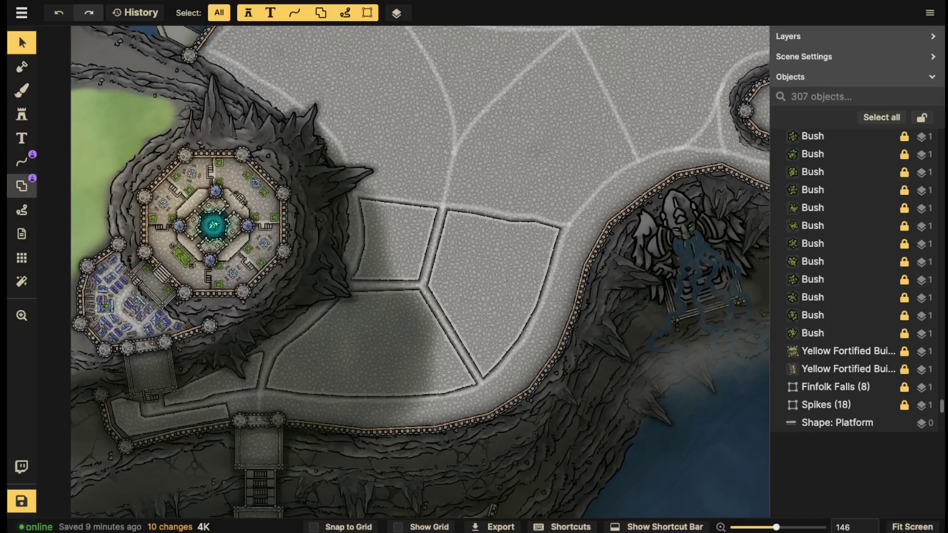
left_click(22, 185)
scroll(473, 176, "up", 3)
left_click_drag(493, 174, 450, 264)
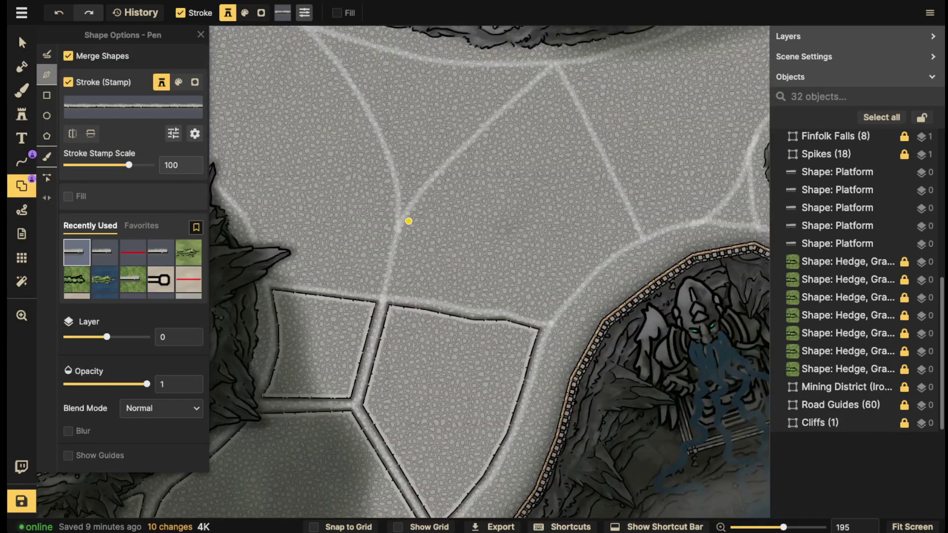
left_click(394, 291)
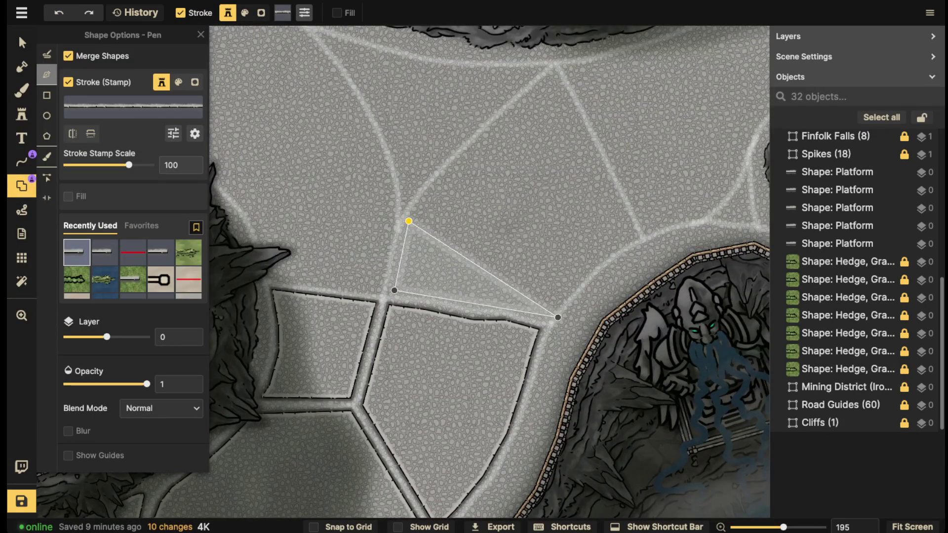
left_click(544, 316)
left_click(581, 275)
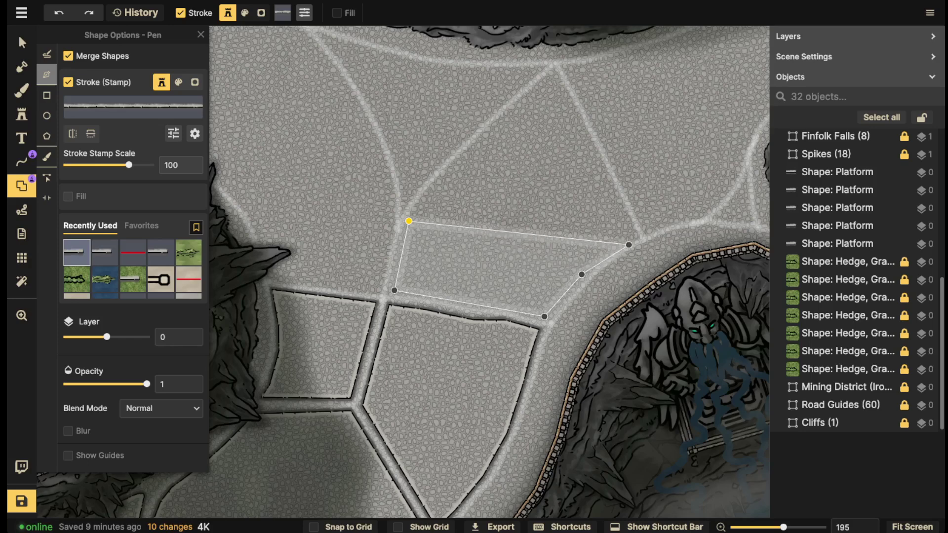
left_click(616, 244)
left_click(633, 238)
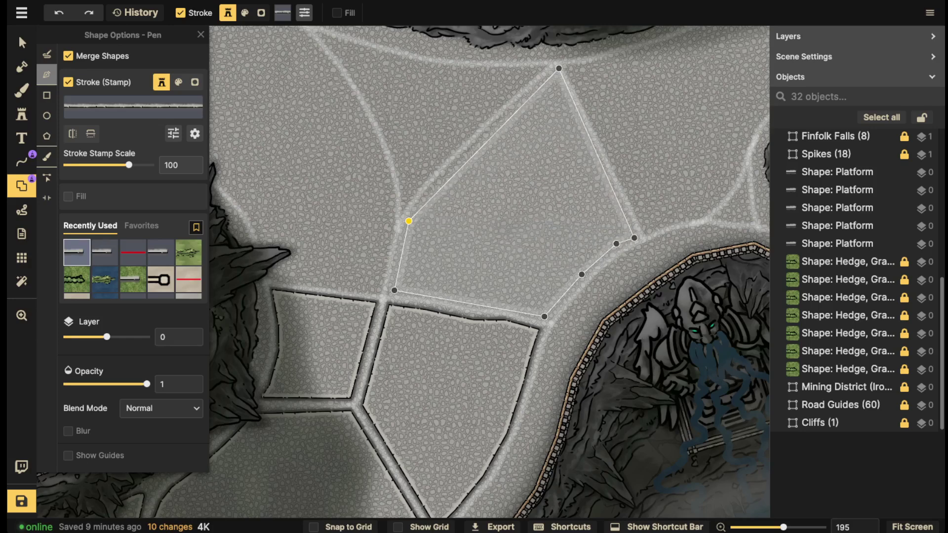
left_click(554, 70)
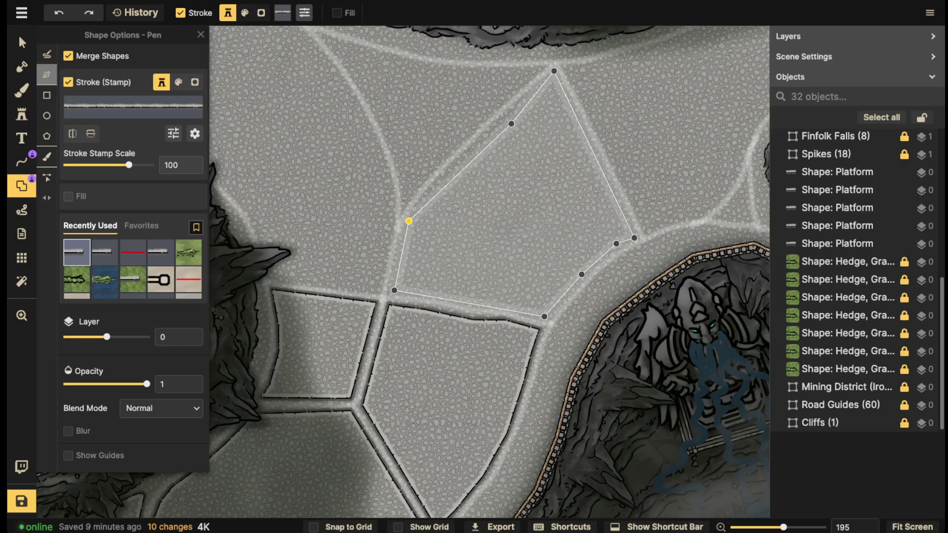
left_click(493, 129)
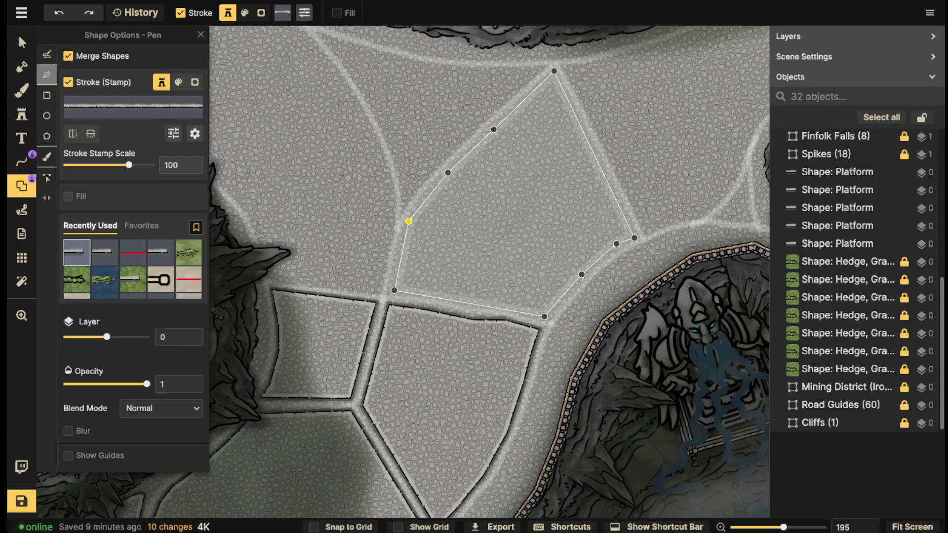
double_click(408, 221)
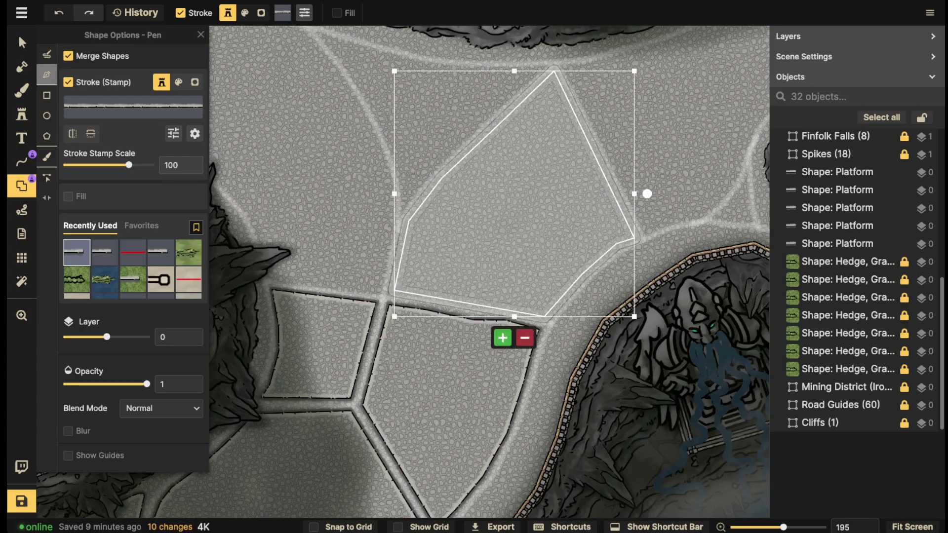
left_click(22, 42)
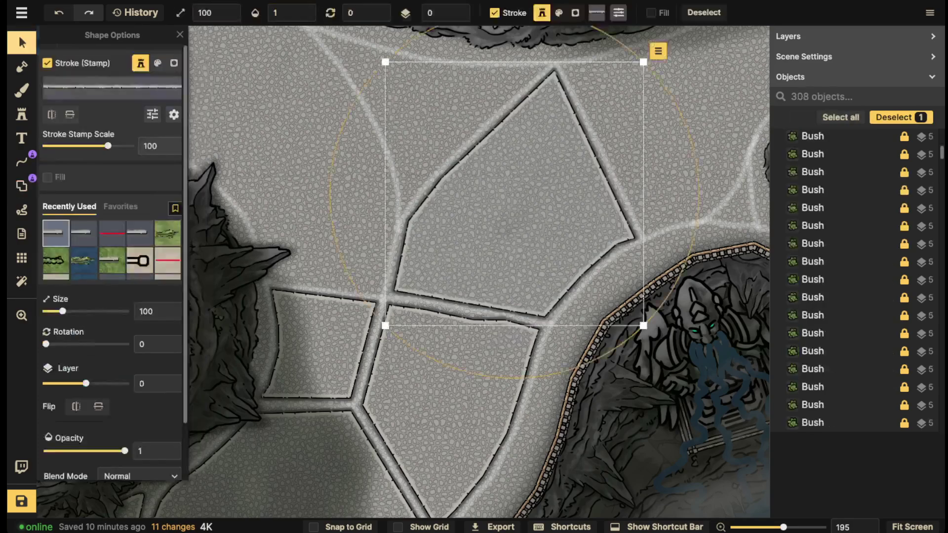
scroll(454, 230, "down", 5)
left_click_drag(454, 230, 509, 181)
left_click_drag(420, 236, 445, 228)
key("Escape")
Outline a narrow rectangular block along the inside of the wall just east of the southern gate towers and add it as a platform shape.
scroll(445, 227, "down", 1)
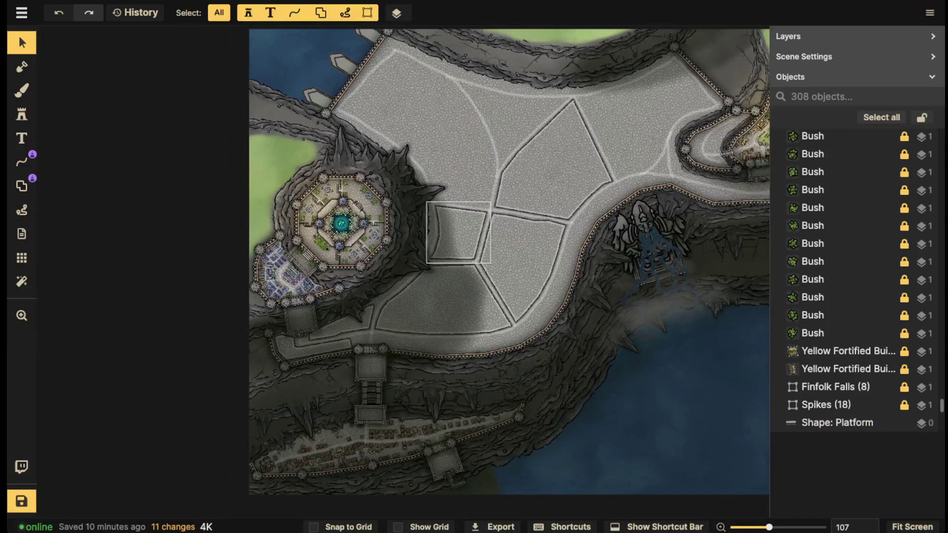
scroll(410, 350, "up", 2)
scroll(410, 345, "up", 4)
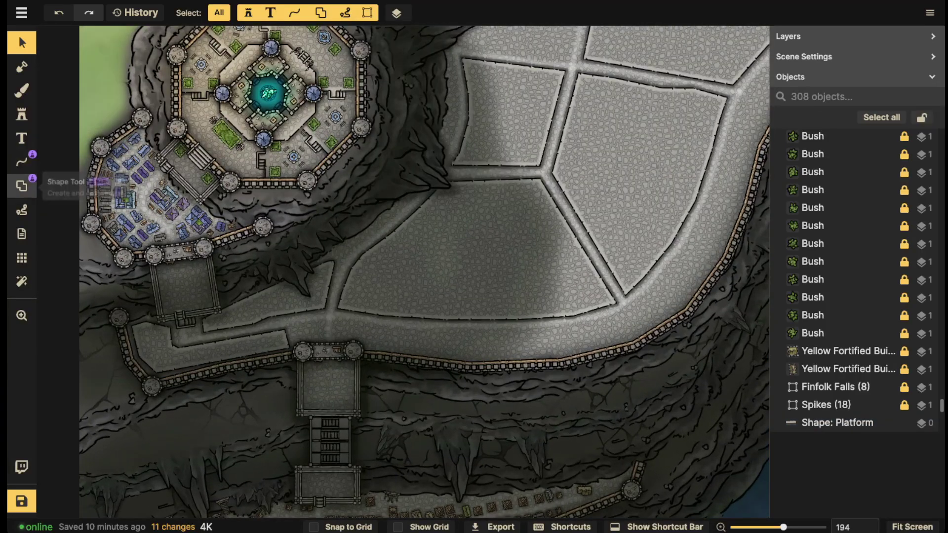
left_click(21, 186)
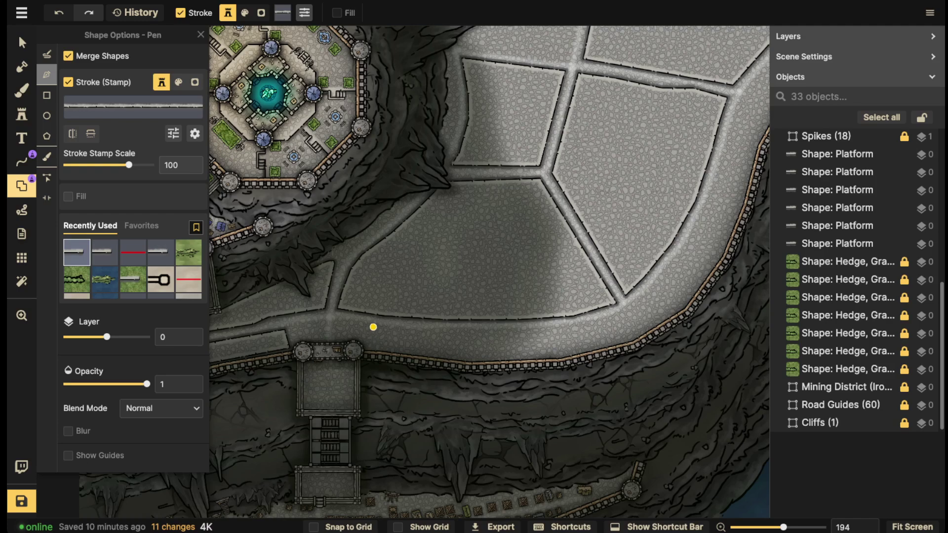
left_click(374, 327)
left_click(371, 347)
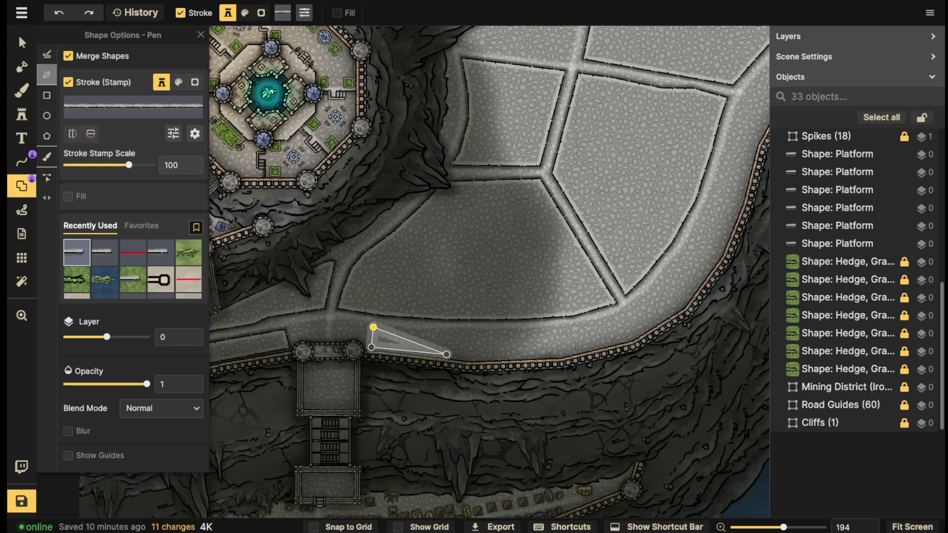
left_click(443, 355)
left_click(444, 334)
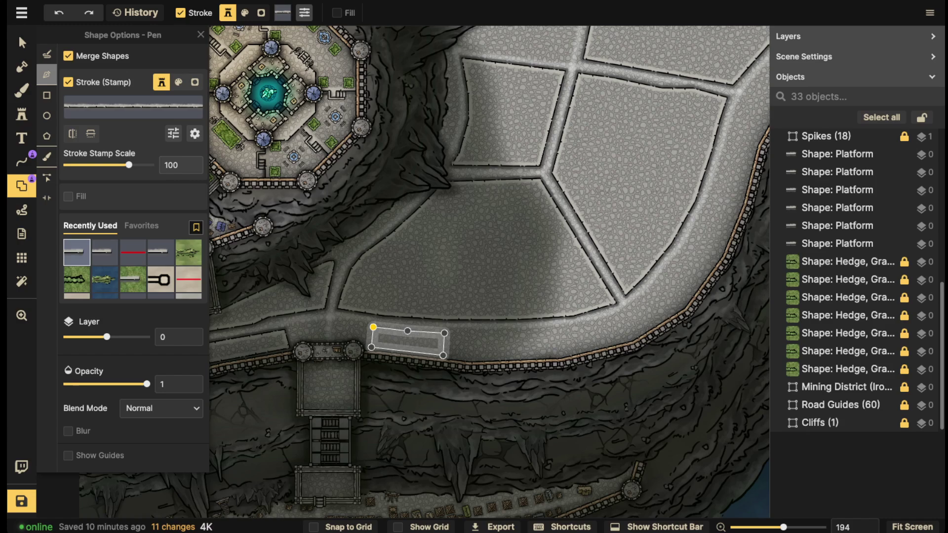
left_click(373, 327)
key("Escape")
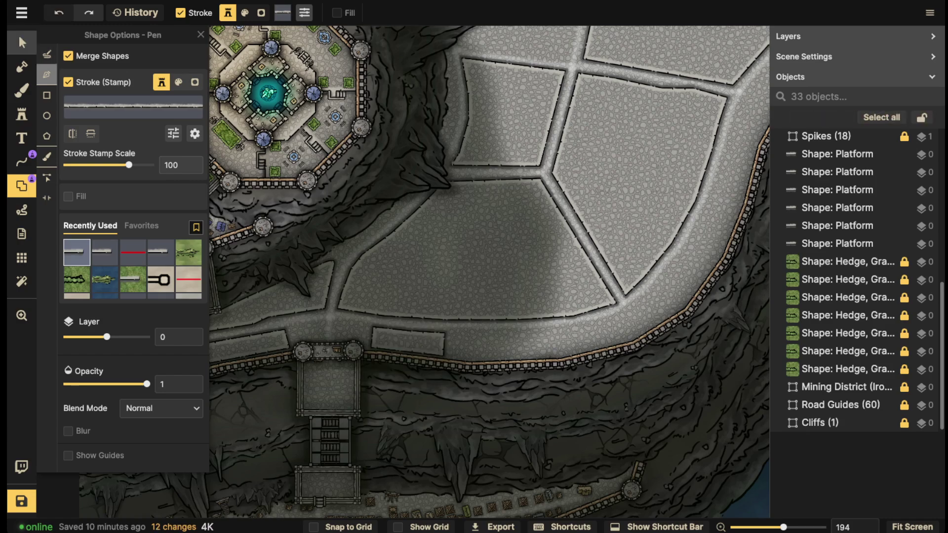
Duplicate the narrow rectangular block, place the copy directly east of it along the wall and rotate it to 353°.
left_click(22, 43)
left_click(408, 341)
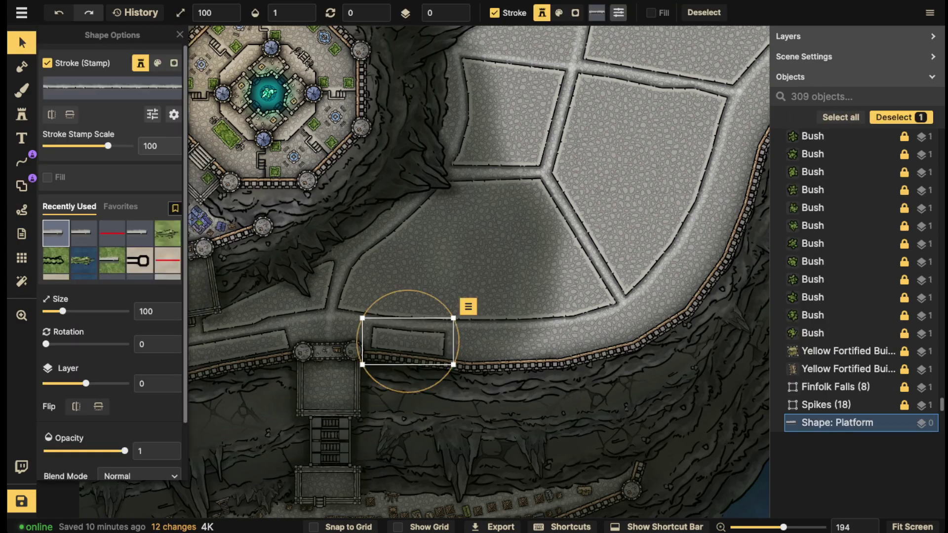
key("ctrl+v")
left_click_drag(505, 354, 503, 347)
left_click_drag(503, 296, 497, 297)
left_click_drag(502, 347, 497, 345)
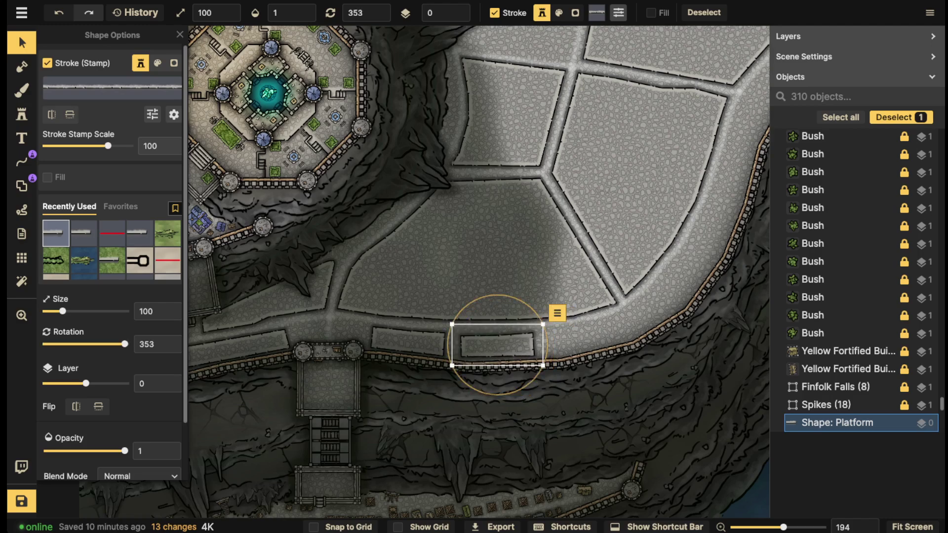
Place another copy of the narrow block further east along the southern wall, rotated to 343° to follow its curve.
left_click(494, 345)
key("ctrl+v")
left_click_drag(578, 339, 580, 336)
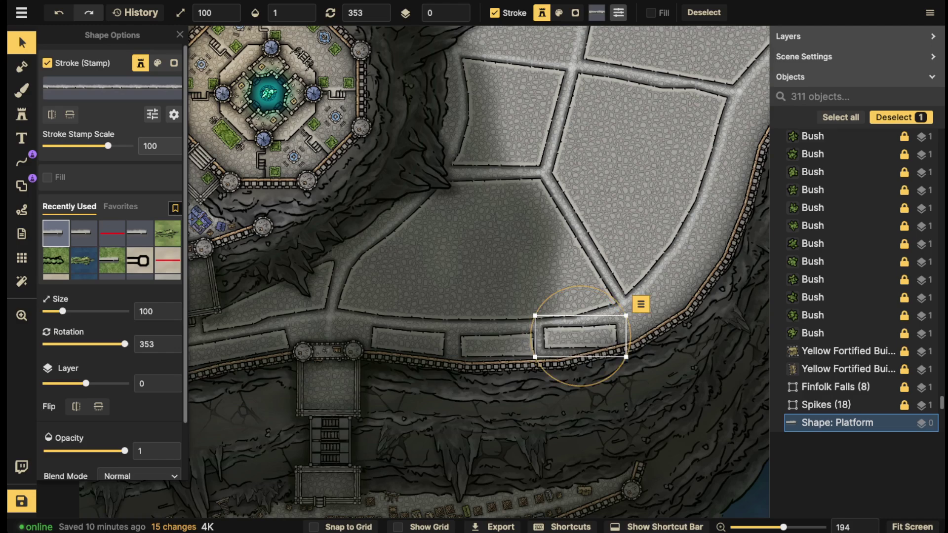
left_click_drag(580, 285, 571, 287)
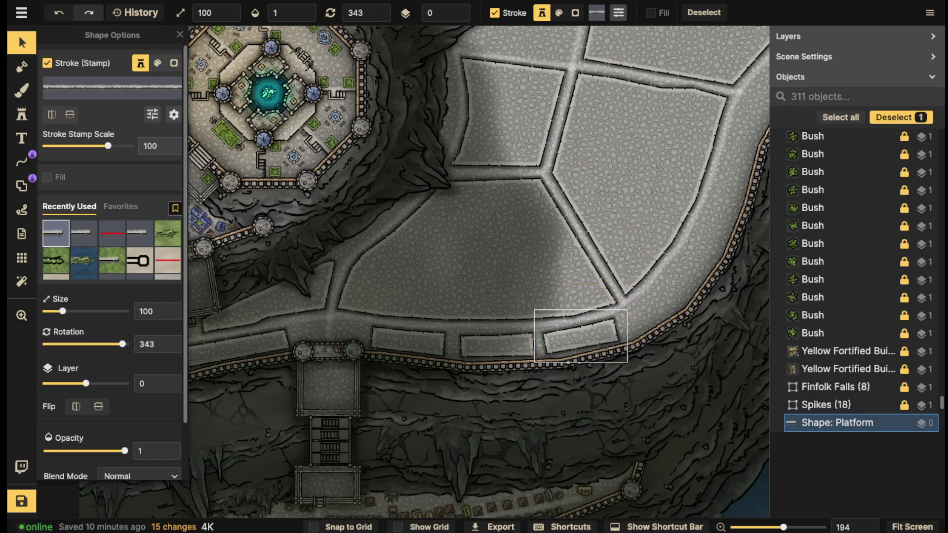
left_click_drag(580, 336, 582, 337)
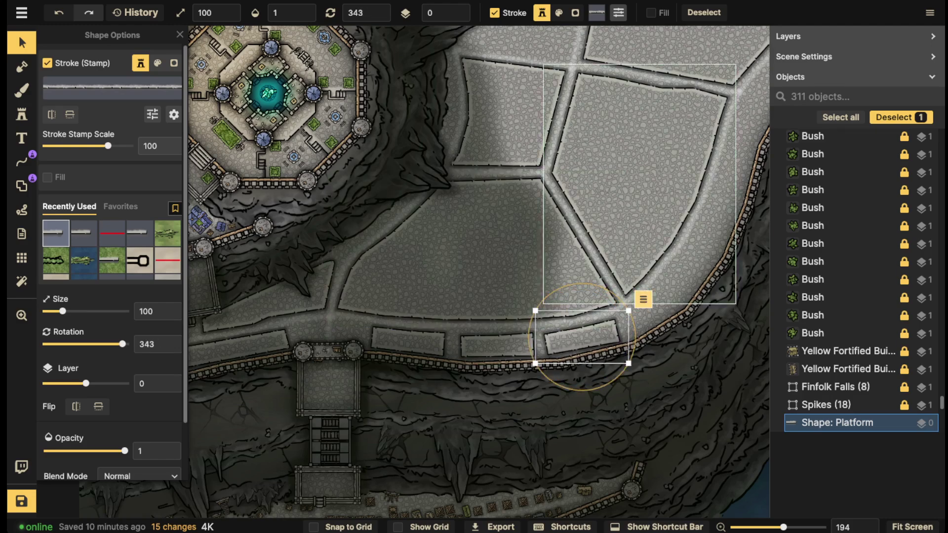
Paste a fourth narrow block where the wall bends northeast, below the central block's southern tip, and rotate it to 308.5°.
key("ctrl+v")
scroll(619, 303, "down", 2)
left_click_drag(618, 302, 671, 290)
left_click_drag(671, 230, 667, 230)
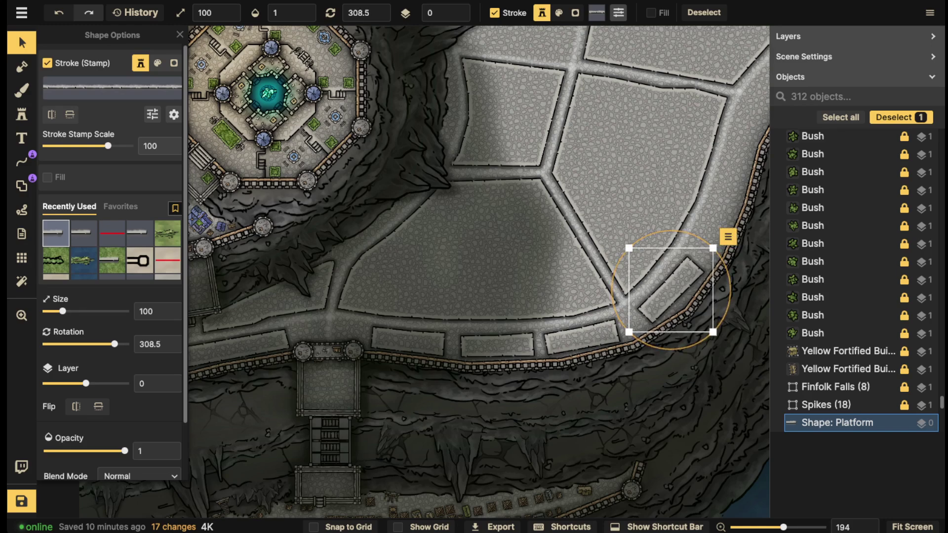
Copy the block at the wall's bend, place the duplicate just northeast of it and rotate it to 286° between road and wall.
left_click_drag(671, 290, 555, 336)
key("ctrl+c")
key("ctrl+v")
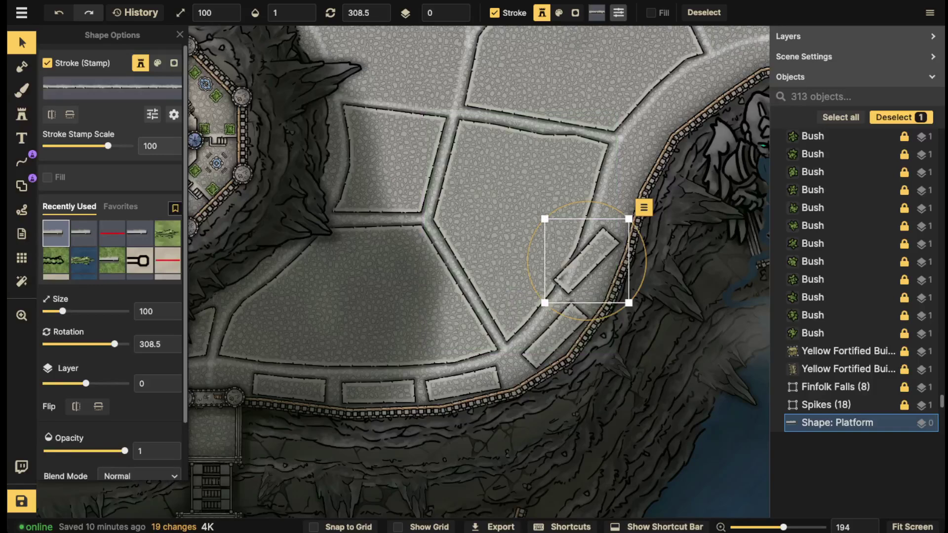
scroll(586, 261, "down", 3)
scroll(586, 261, "down", 3)
left_click_drag(587, 260, 544, 266)
scroll(599, 266, "up", 2)
scroll(600, 267, "up", 1)
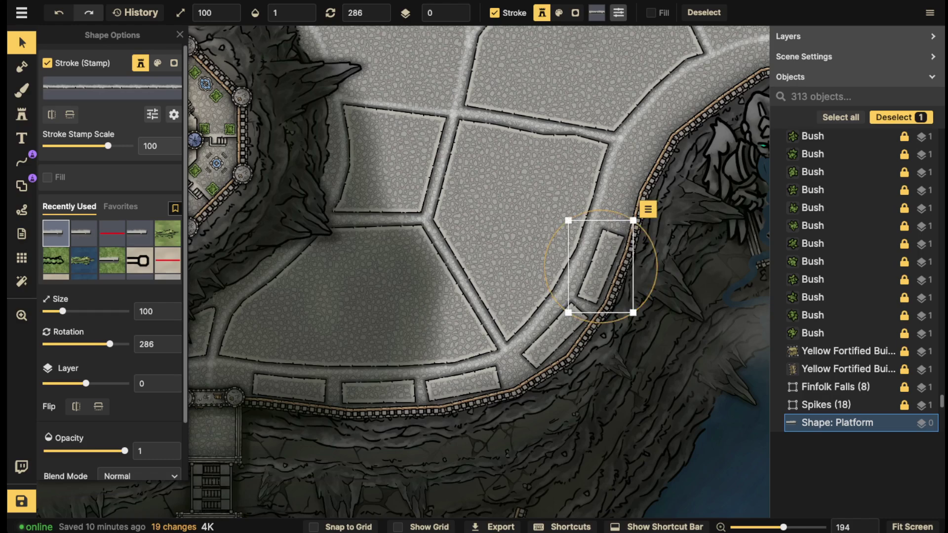
Duplicate the 286° block, position the copy north of it along the wall, rotate it to 280.5° and deselect it.
key("ctrl+c")
key("ctrl+v")
left_click_drag(701, 152, 626, 186)
scroll(626, 188, "down", 11)
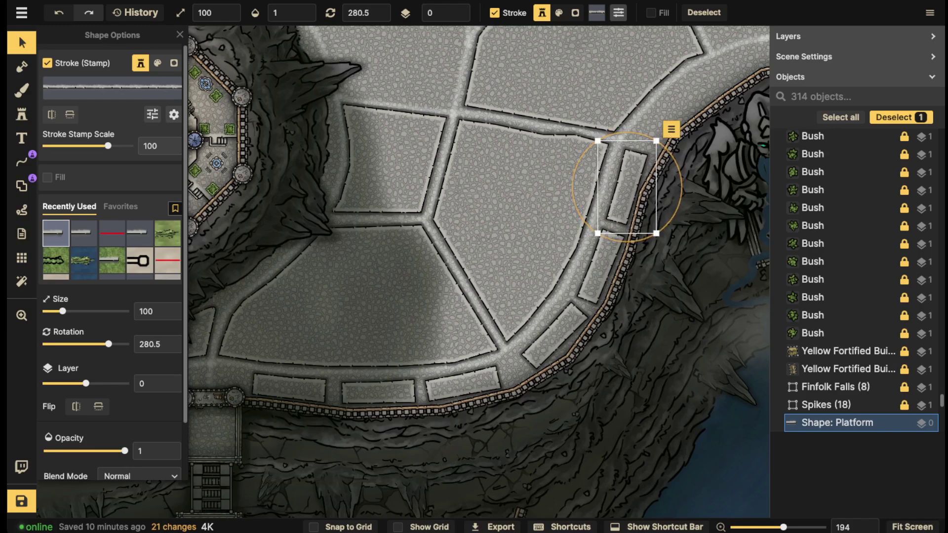
key("Escape")
Copy the northernmost narrow block, place the duplicate along the wall northwest of the waterfall statue, rotate it to 310.5° and deselect it.
left_click_drag(626, 188, 487, 292)
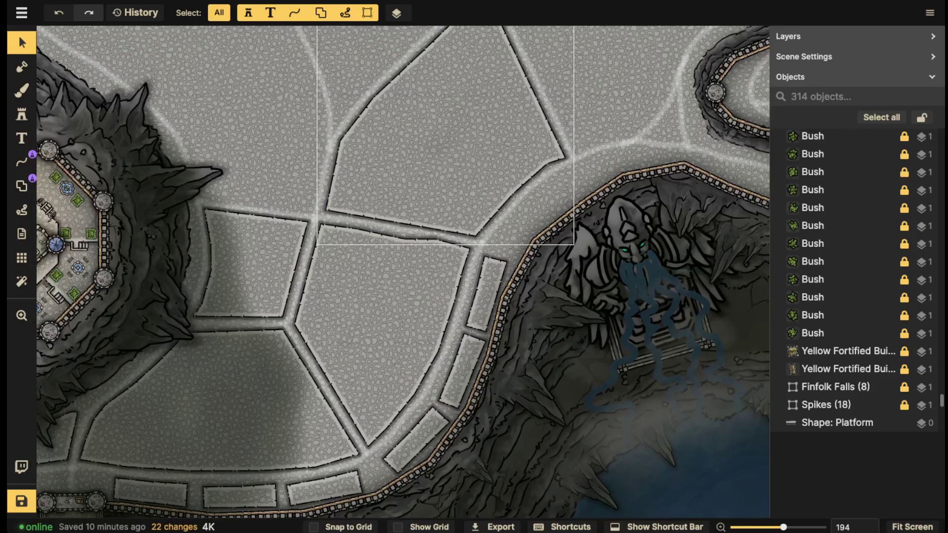
left_click(486, 294)
key("ctrl+c")
key("ctrl+v")
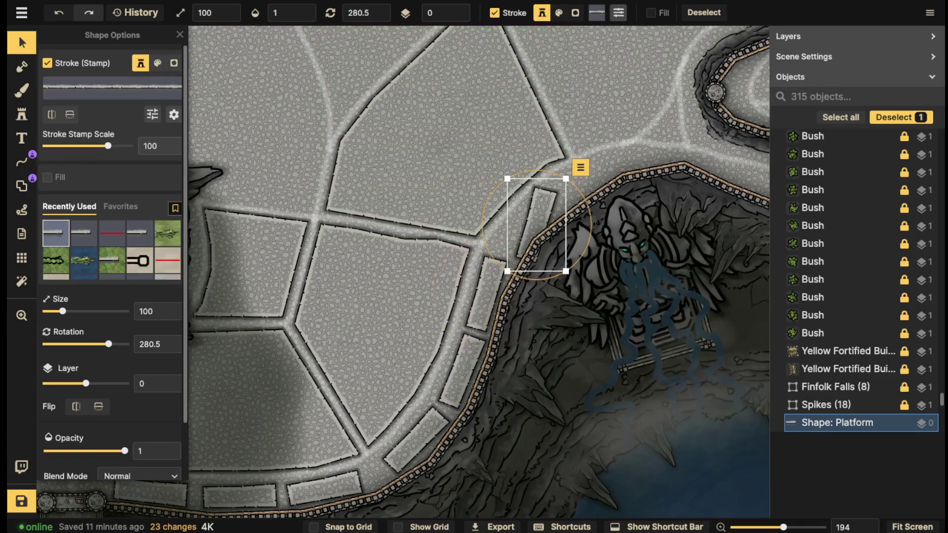
scroll(536, 224, "up", 10)
left_click_drag(536, 224, 528, 220)
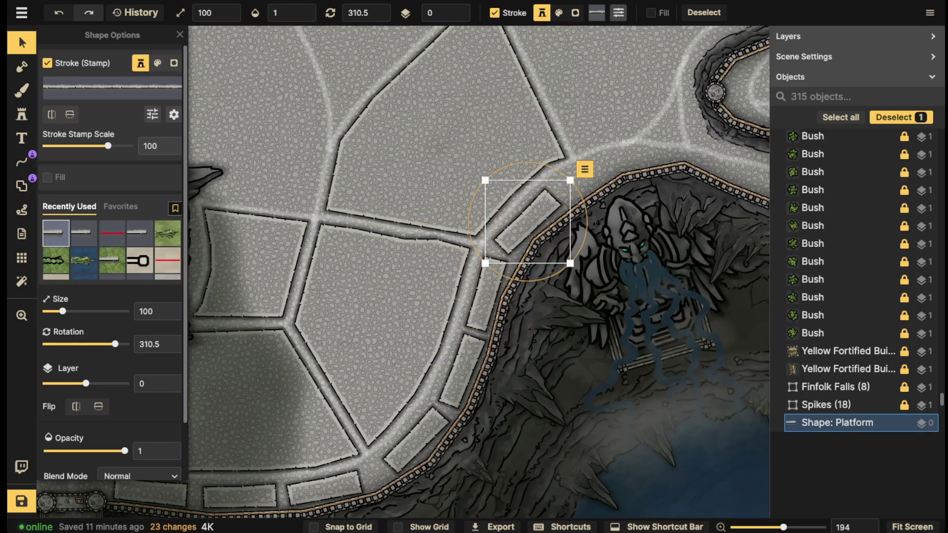
key("Escape")
Outline a bent narrow block between the road and the wall's curve just north of the waterfall statue and add it as a platform shape.
scroll(444, 227, "down", 1)
scroll(538, 185, "down", 2)
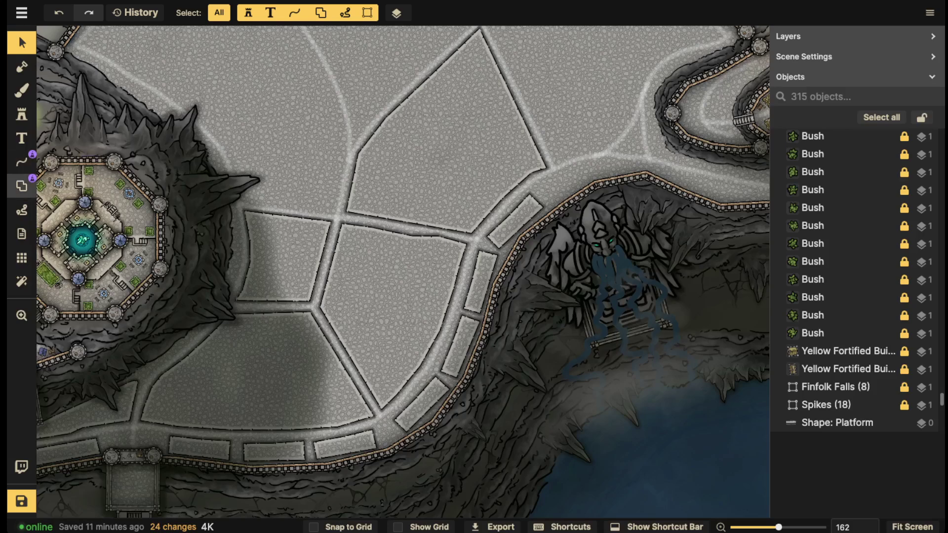
left_click(21, 186)
left_click(544, 188)
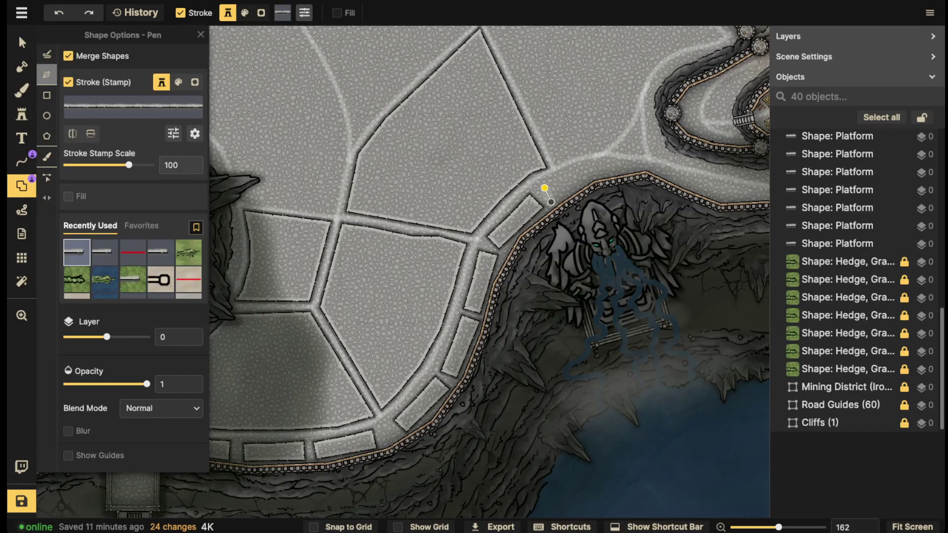
left_click(551, 201)
left_click(585, 178)
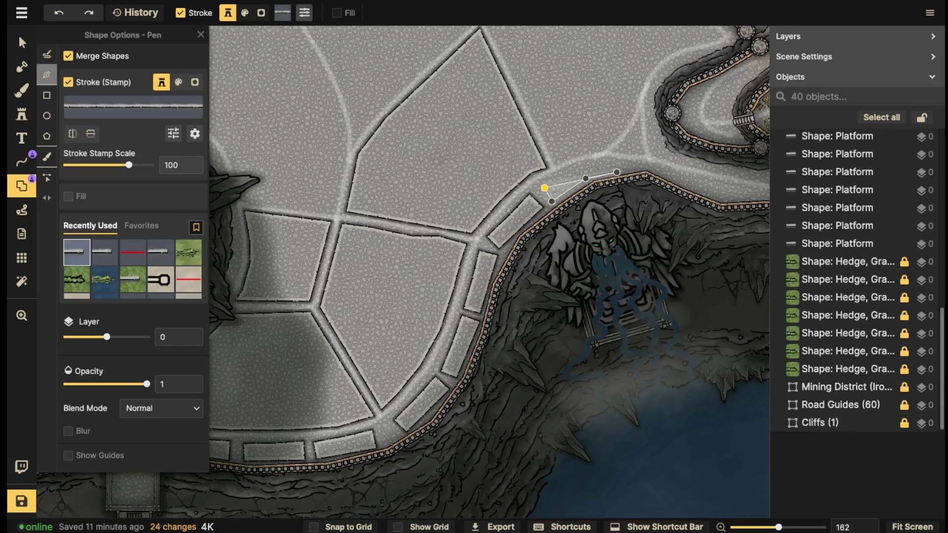
left_click(616, 172)
left_click(585, 178)
left_click(544, 188)
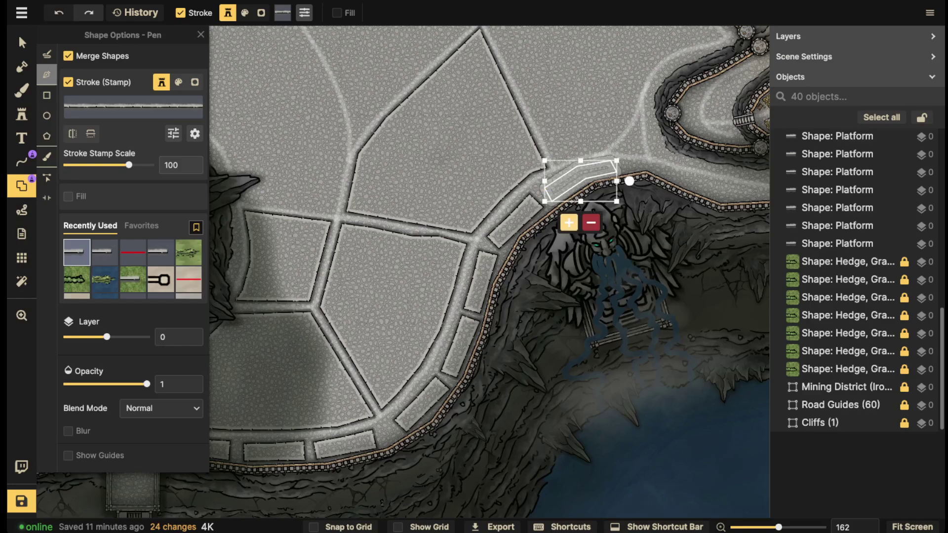
left_click(569, 221)
left_click(21, 43)
scroll(381, 237, "down", 5)
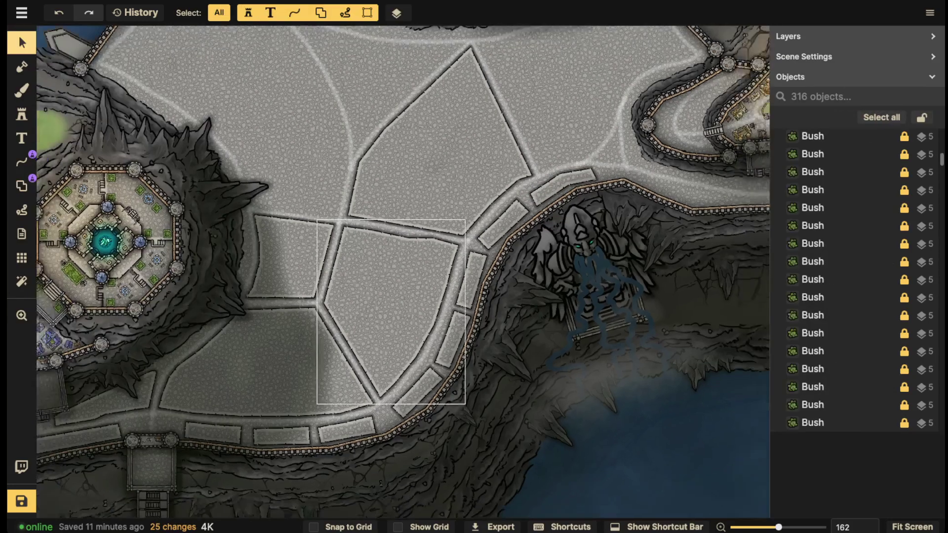
left_click_drag(346, 247, 505, 247)
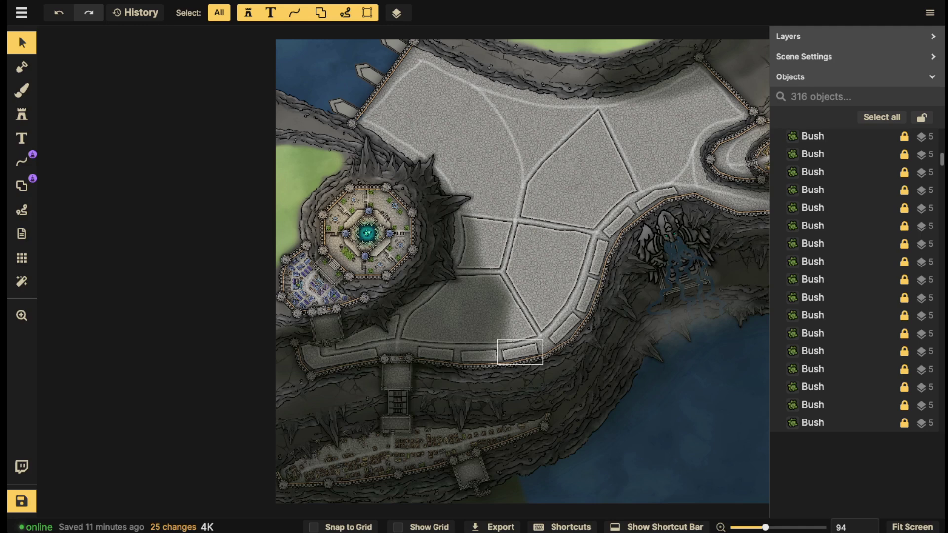
left_click(520, 351)
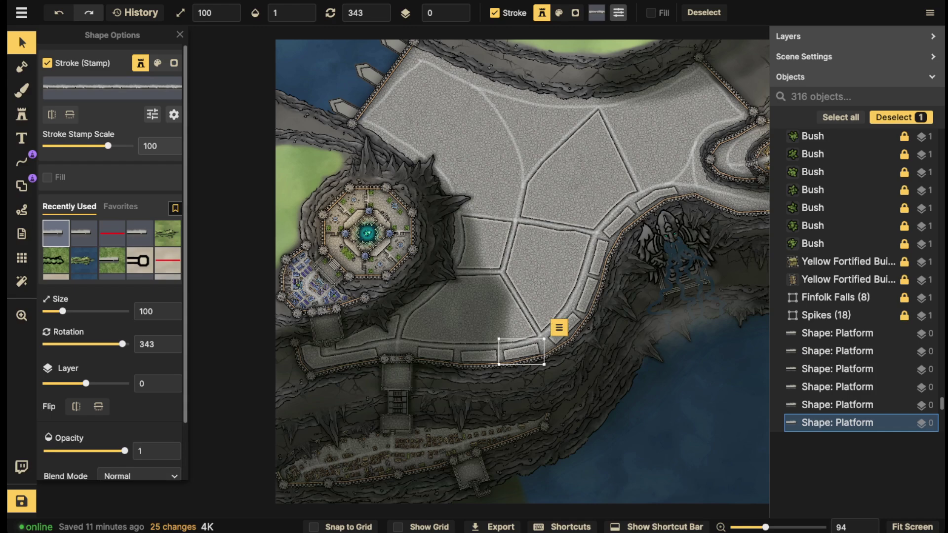
scroll(526, 367, "up", 5)
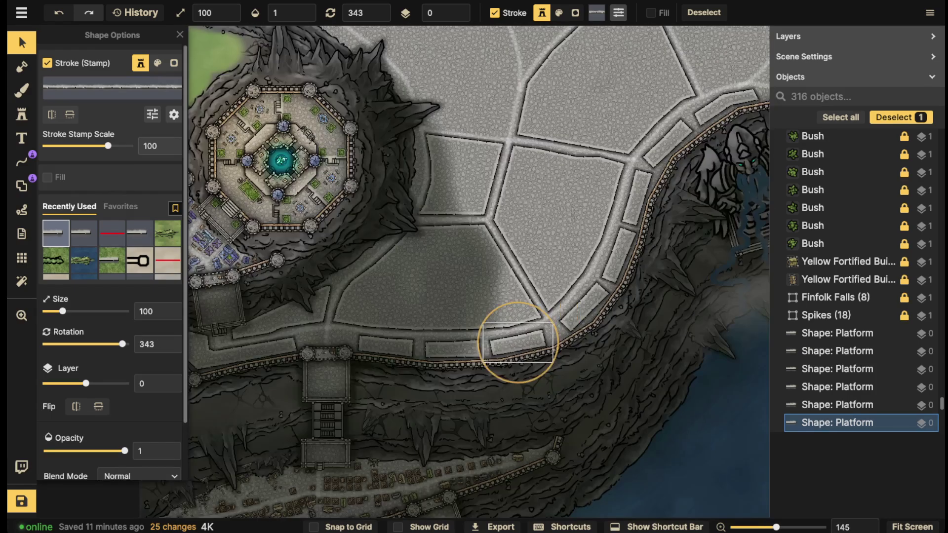
key("Escape")
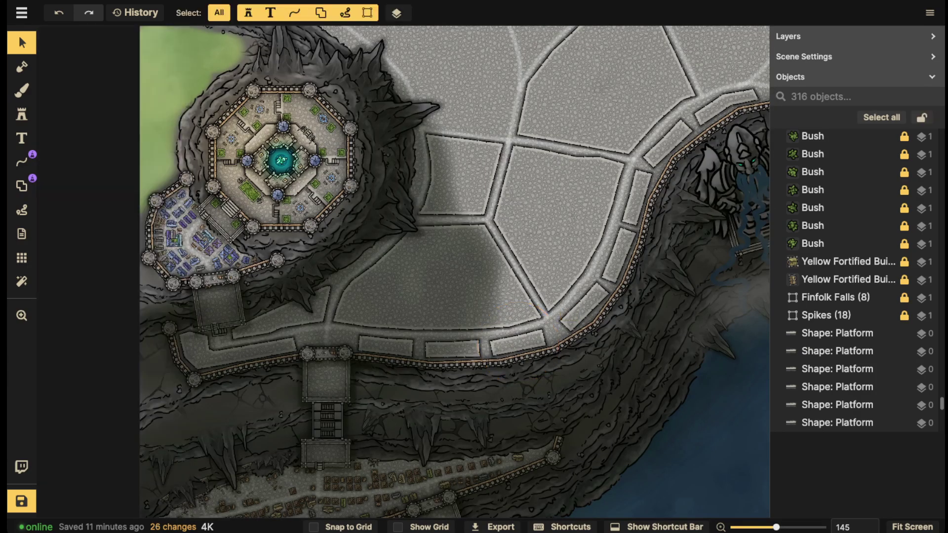
Turn off Merge Shapes and add a small four-sided platform plot inside the northwest corner of the large block west of the curved wall road.
left_click(21, 185)
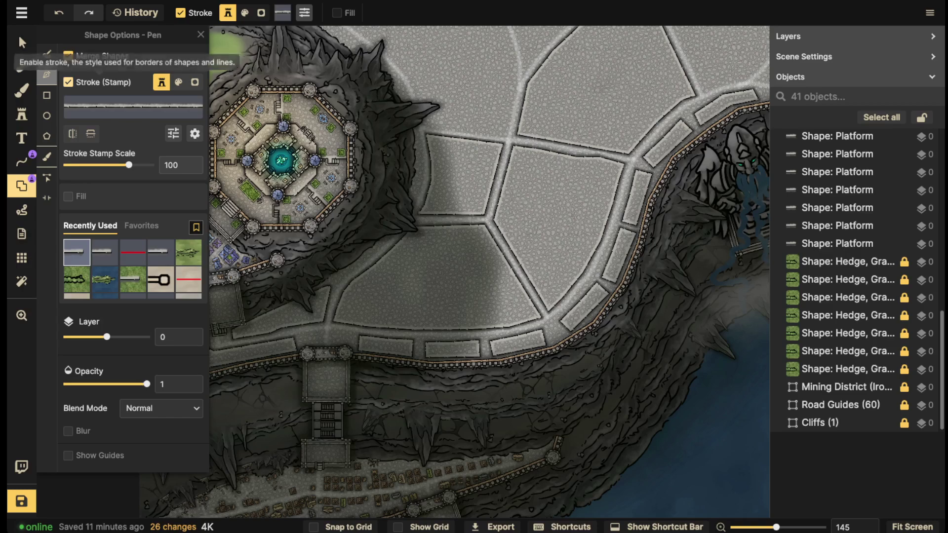
left_click(76, 168)
scroll(413, 179, "up", 5)
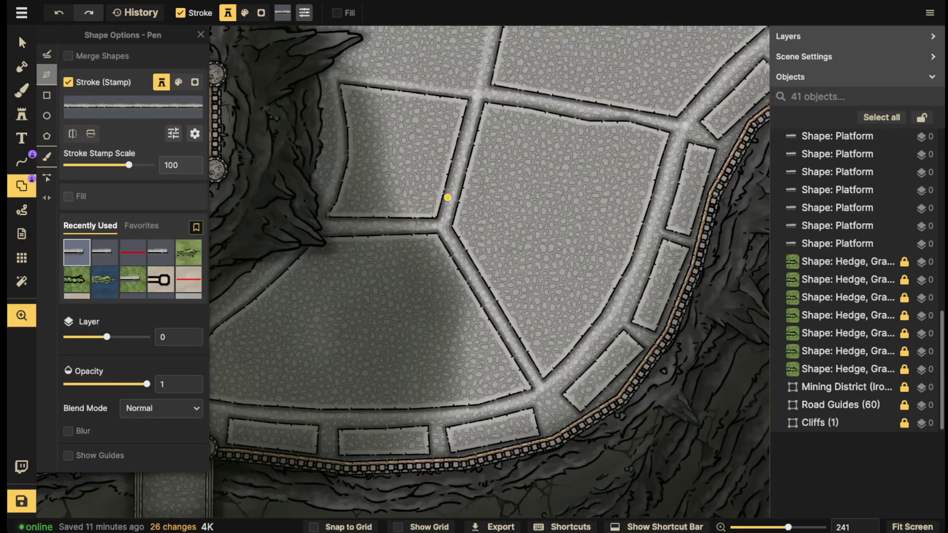
left_click_drag(448, 197, 378, 242)
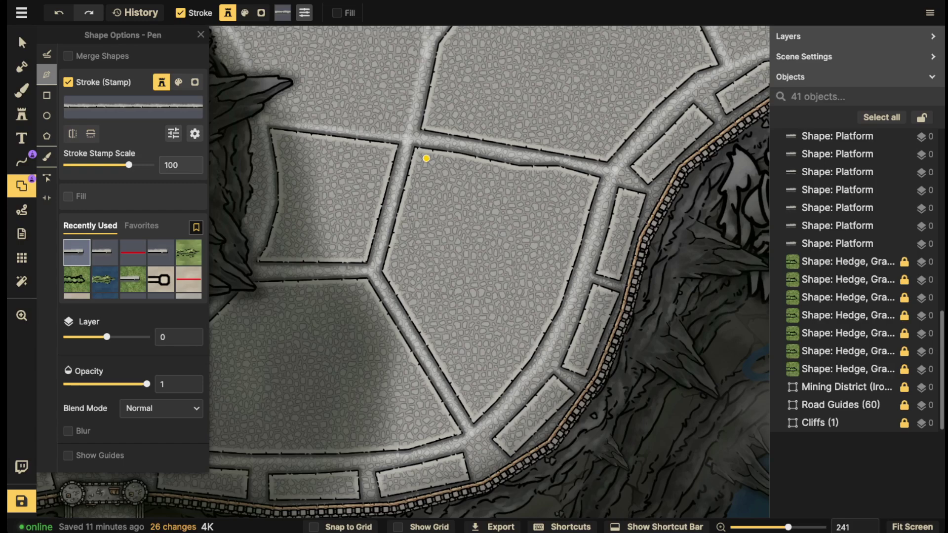
left_click(421, 156)
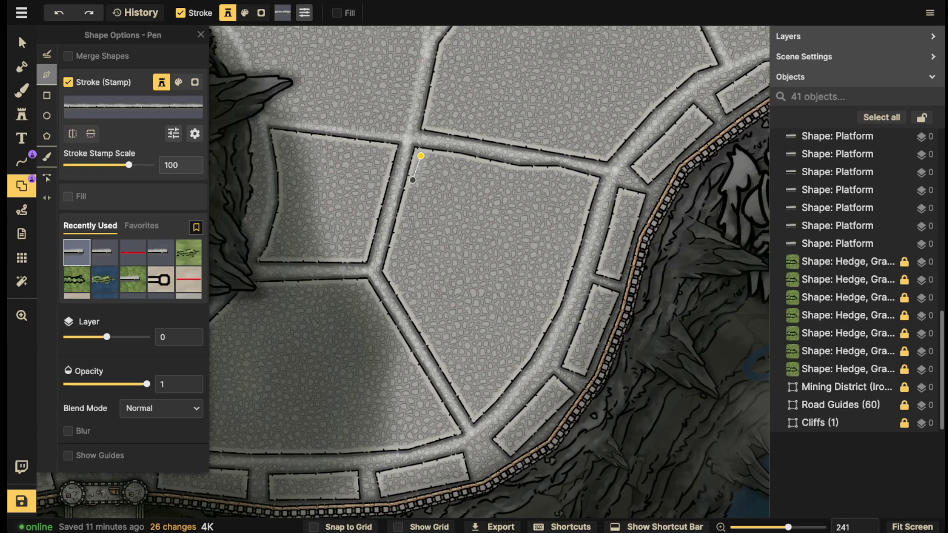
left_click(407, 210)
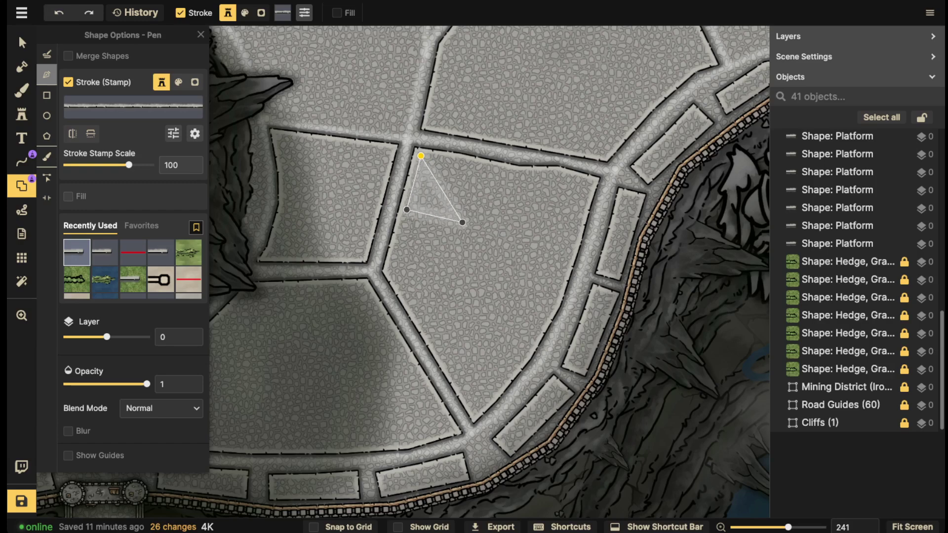
left_click(463, 225)
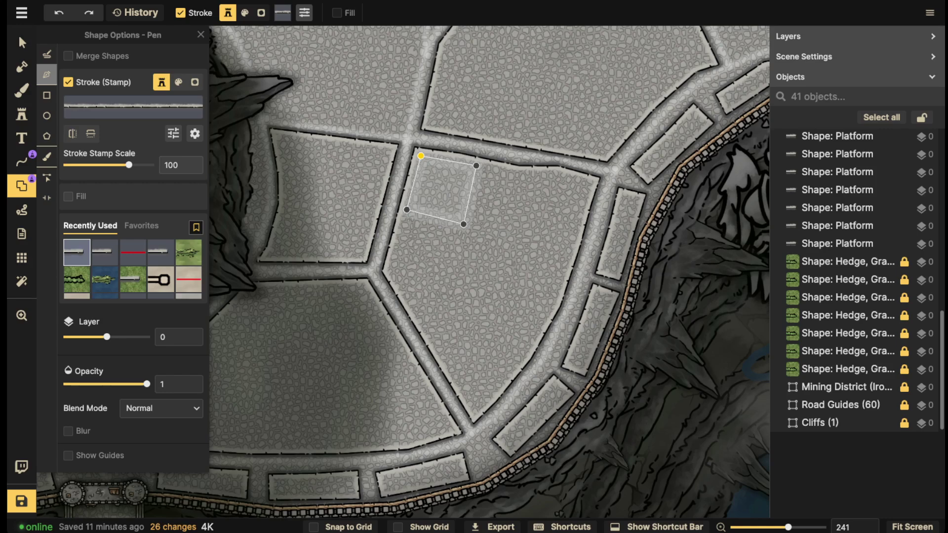
double_click(476, 166)
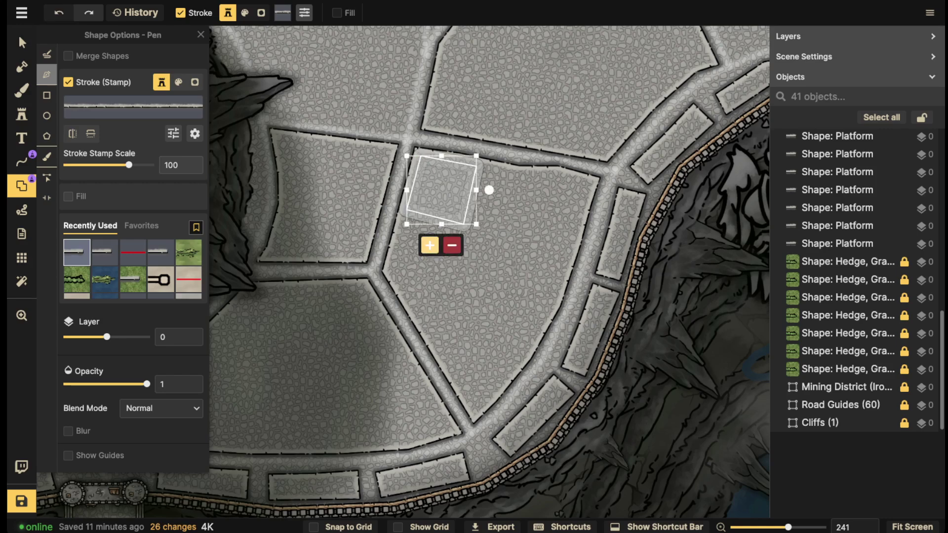
left_click(430, 245)
left_click(21, 43)
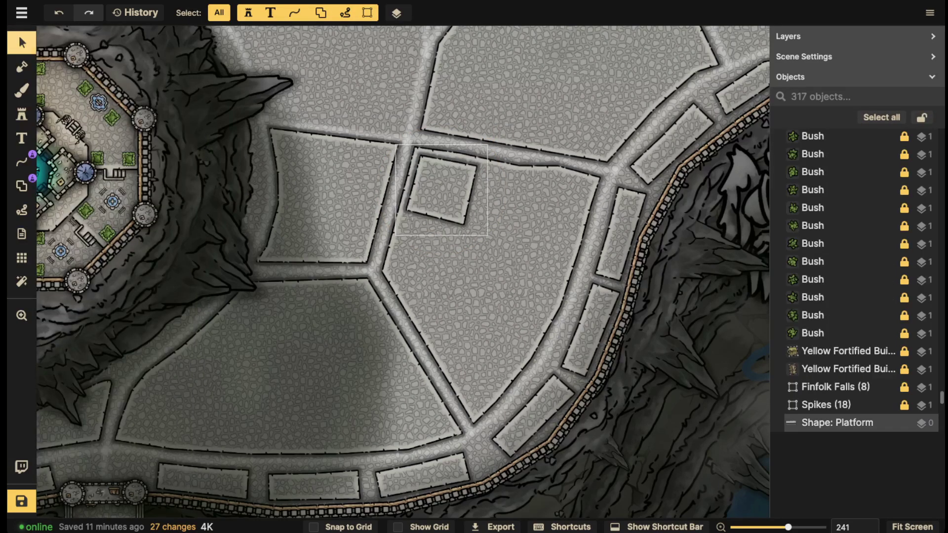
Delete the small platform plot in the northwest corner of the large block west of the curved wall road.
left_click(441, 190)
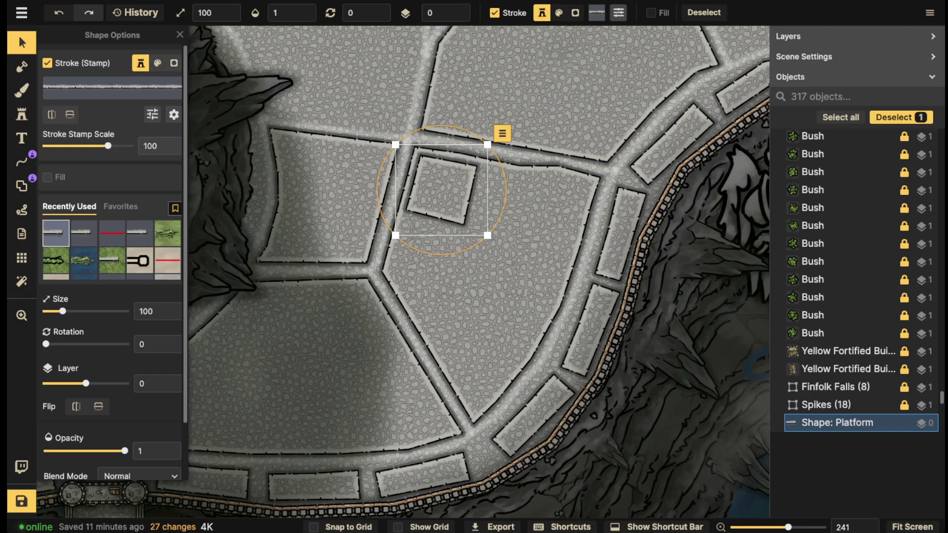
key("Delete")
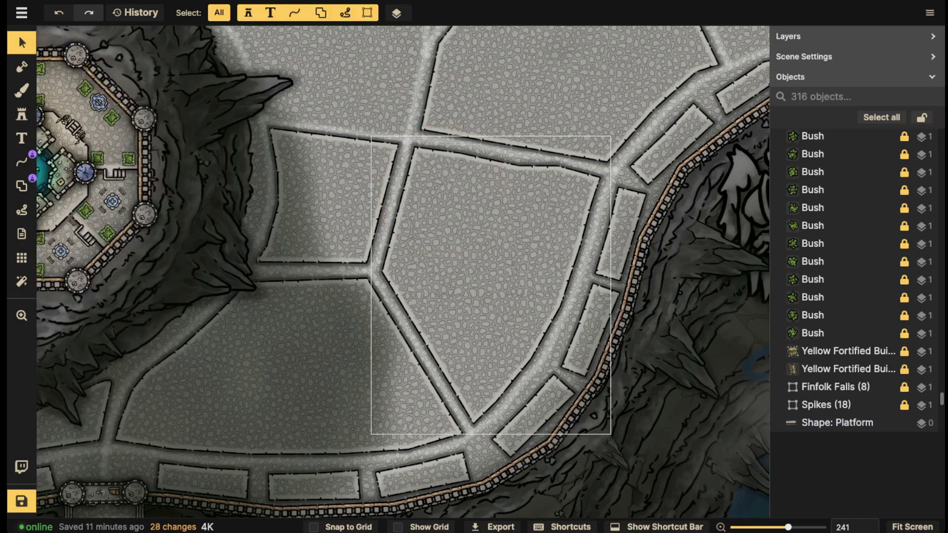
scroll(567, 158, "down", 3)
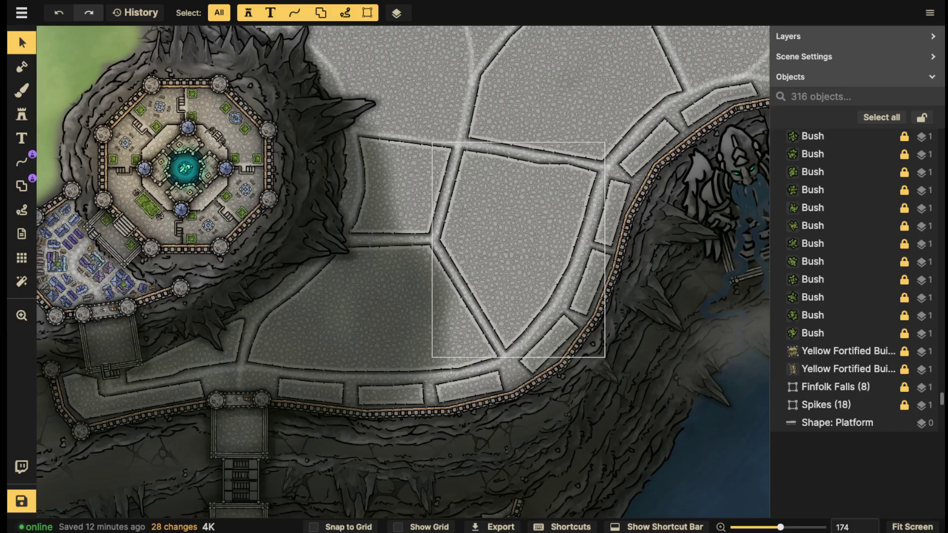
key("Delete")
Search the Watercolor Cities stamp catalog for "block" and choose the Medium Red Blocks stamp from the Houses pack.
key("s")
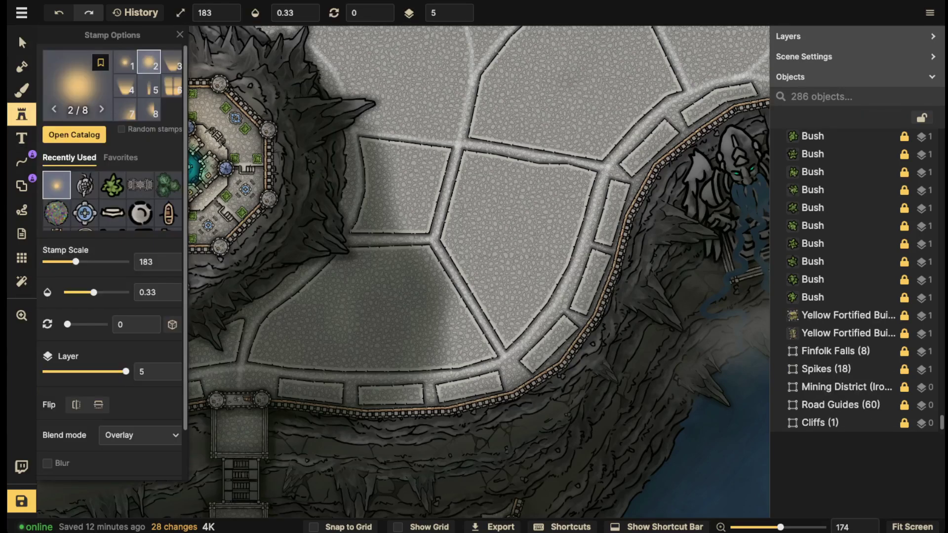
left_click(74, 135)
scroll(432, 188, "down", 1)
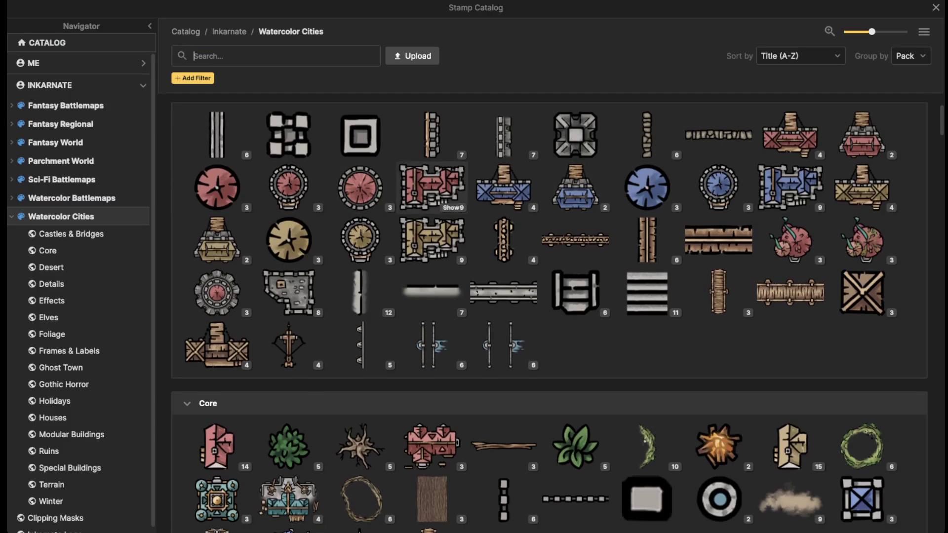
type("block")
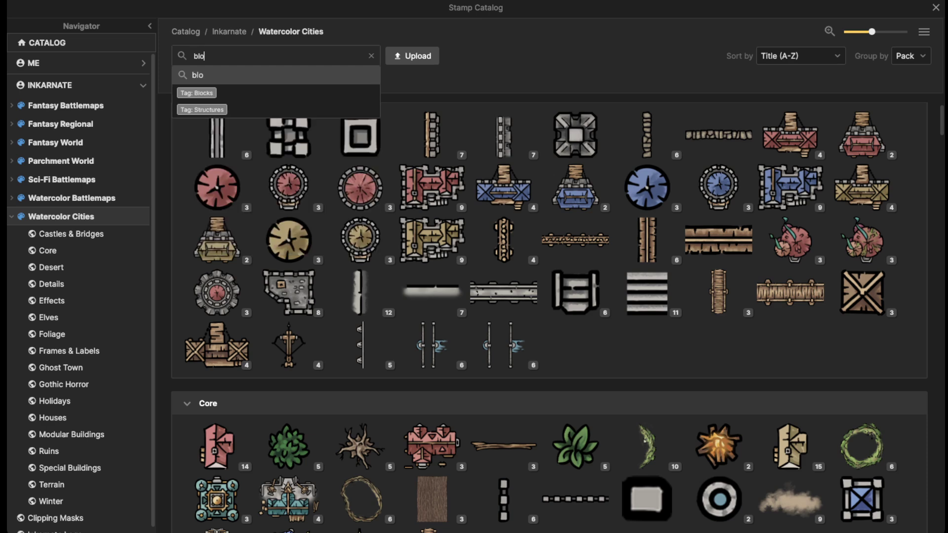
key("Return")
scroll(549, 316, "down", 5)
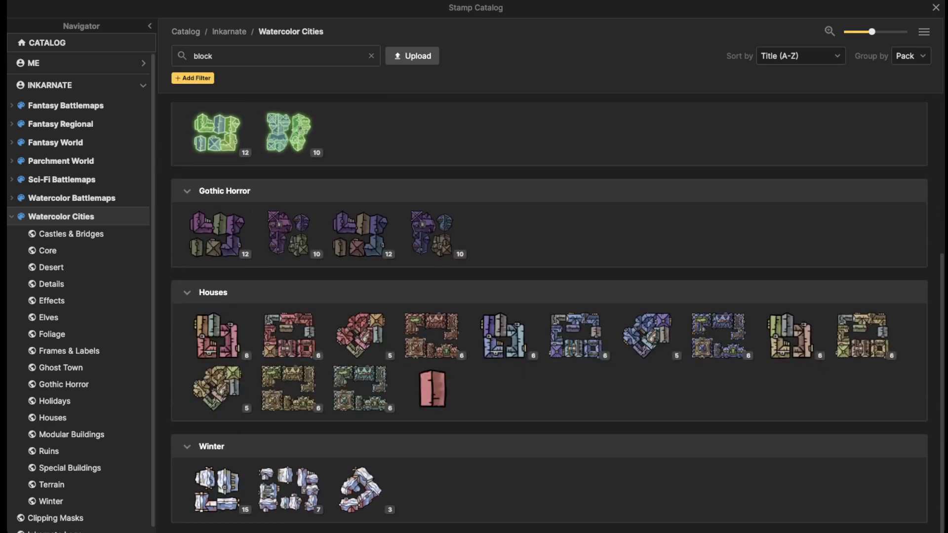
mouse_move(288, 335)
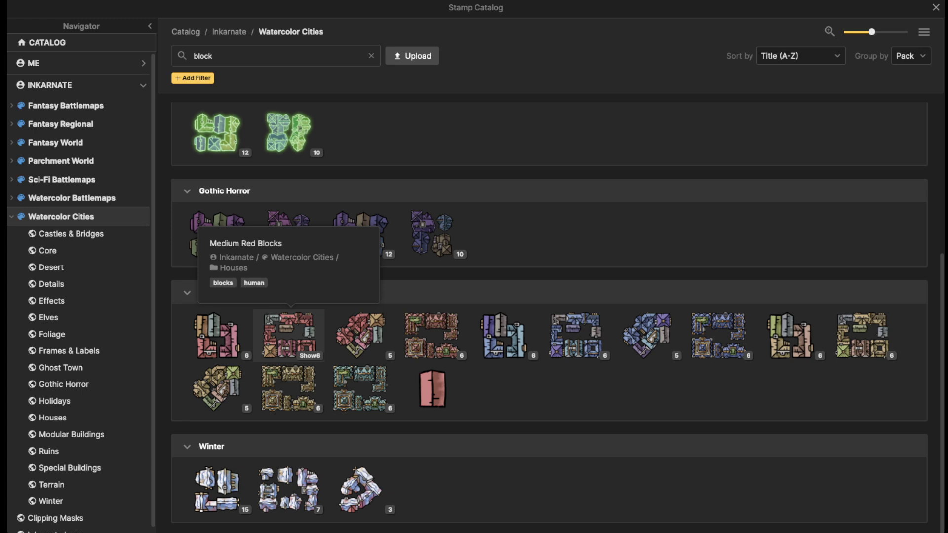
left_click(289, 336)
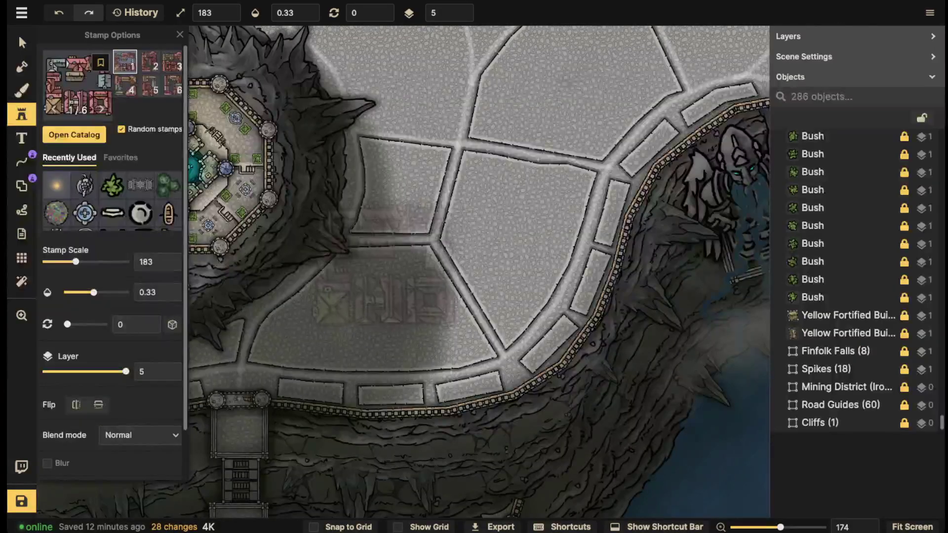
Set the stamp scale to 100 and the stamp opacity to 1.
double_click(216, 13)
type("100")
key("space")
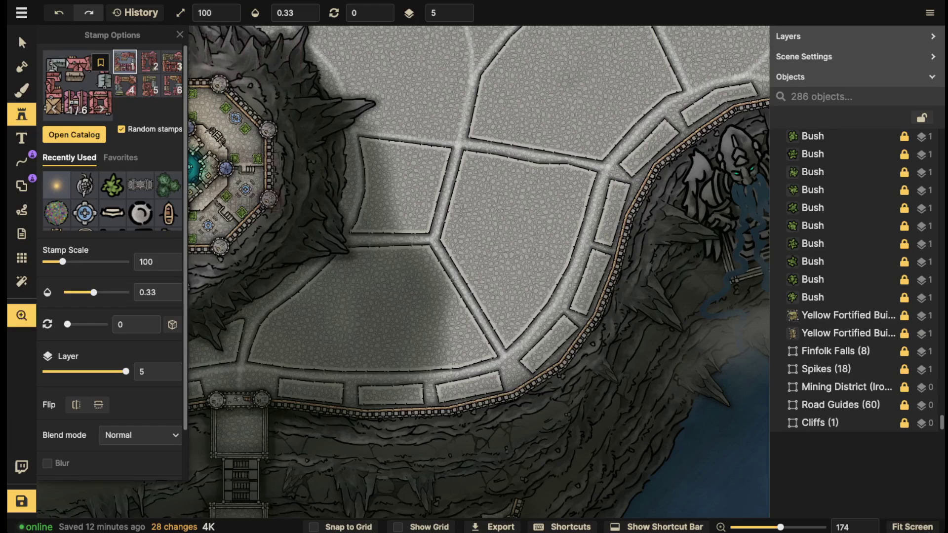
left_click_drag(242, 182, 433, 178)
scroll(339, 133, "up", 2)
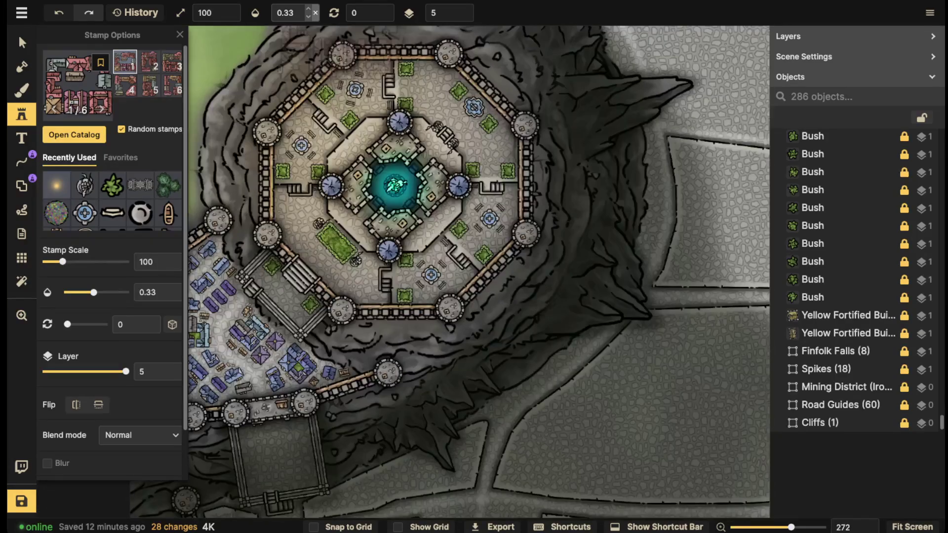
left_click(313, 9)
Reduce the stamp scale to 60 and turn the stamp to 45°, comparing it with the existing blue houses southwest of the octagonal castle.
scroll(321, 315, "up", 1)
key("space")
left_click_drag(317, 325, 485, 198)
scroll(485, 199, "up", 1)
scroll(366, 231, "down", 5)
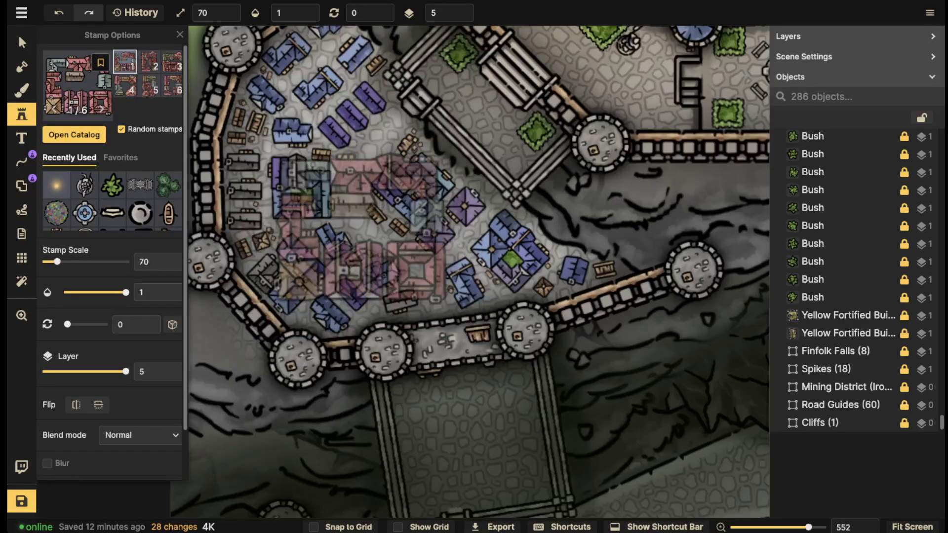
scroll(336, 272, "up", 3)
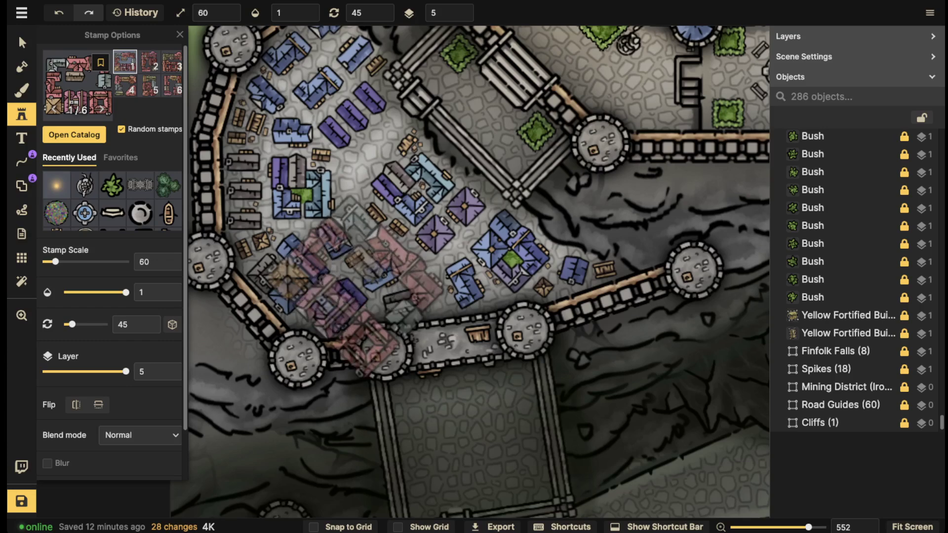
scroll(435, 224, "up", 2, "shift")
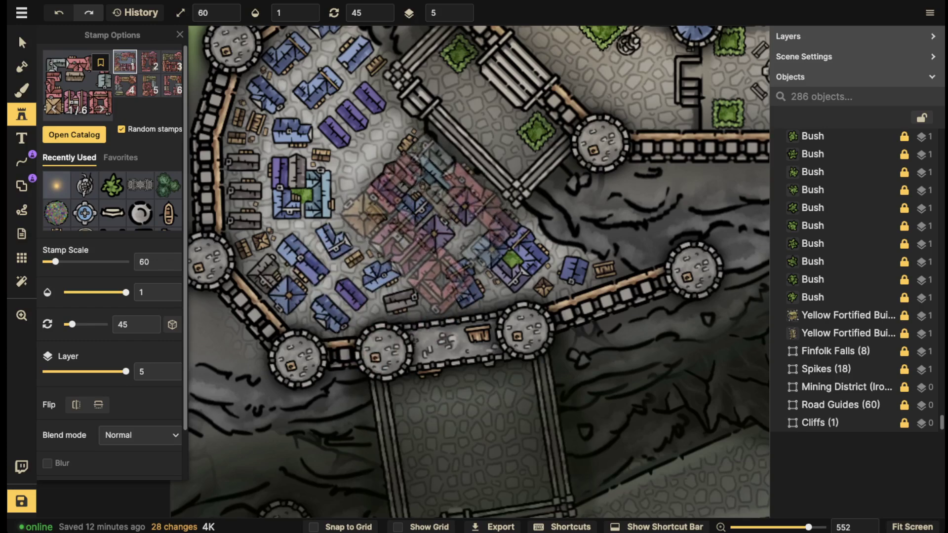
scroll(423, 213, "down", 5)
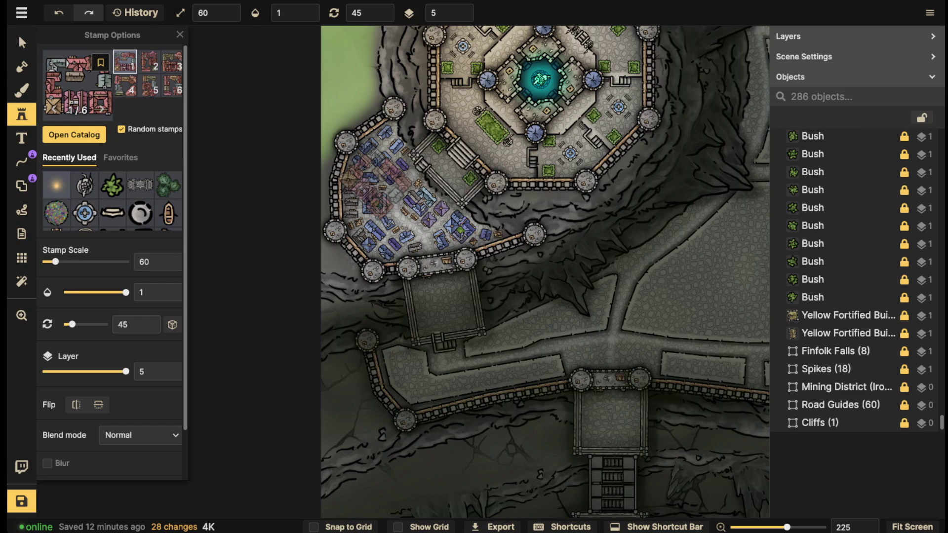
Place two Medium Red Block stamps rotated to 15° in the block west of the curved wall road, one in its northwest corner and one just south.
key("space")
left_click_drag(375, 185, 114, 157)
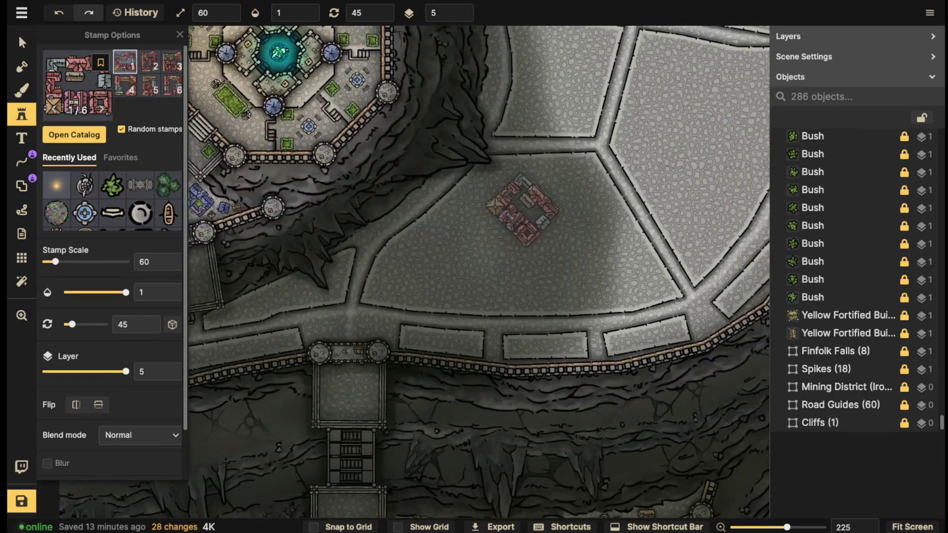
key("space")
left_click_drag(554, 186, 338, 307)
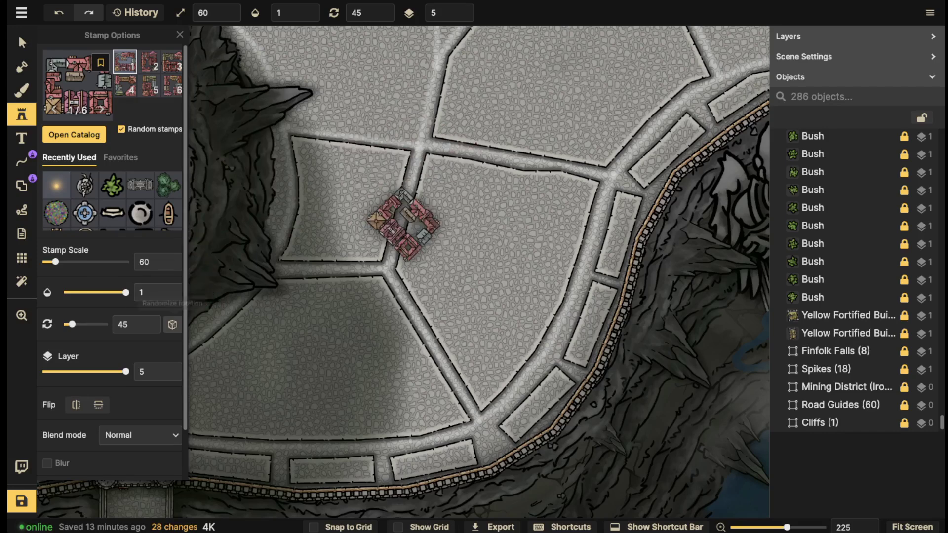
scroll(417, 199, "down", 6)
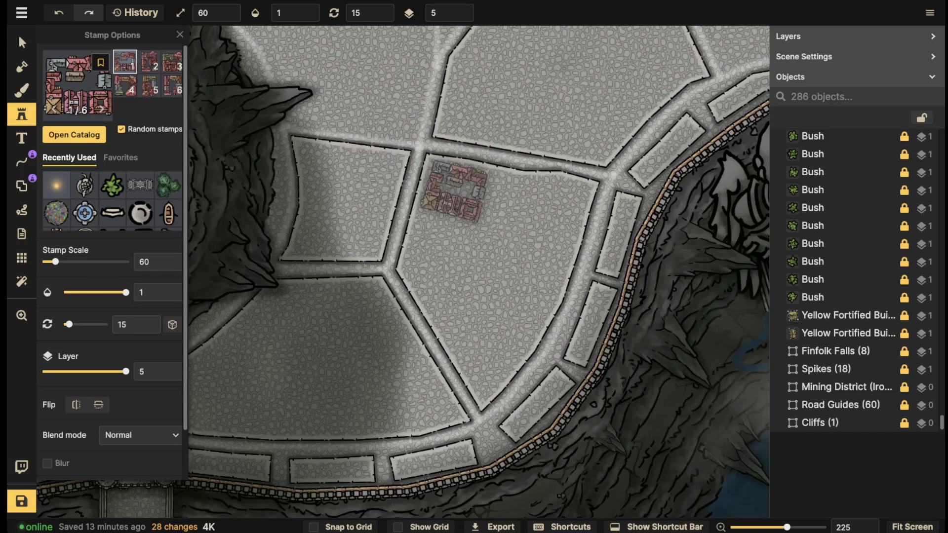
left_click(454, 190)
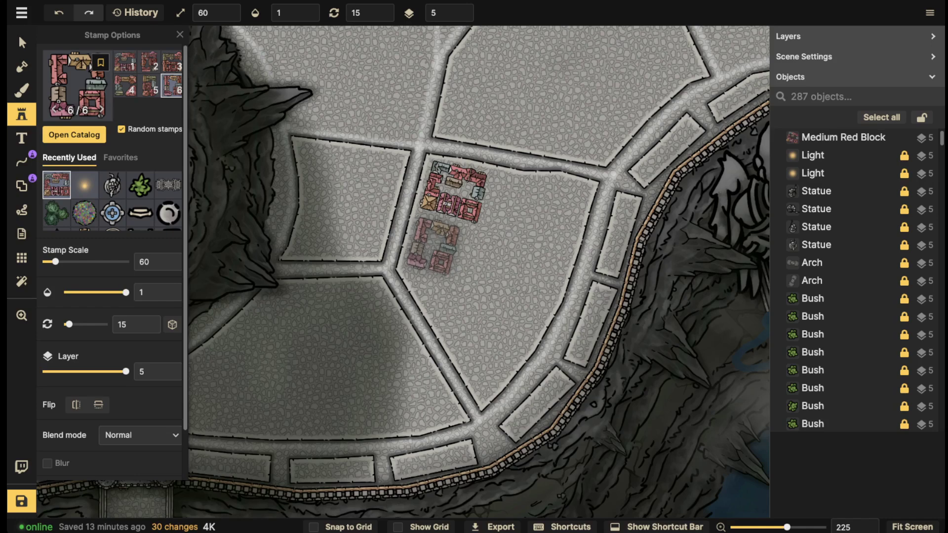
left_click(432, 244)
Place a red block stamp at 330° along the block's southwest edge and another at 285° in its northeast corner.
scroll(440, 302, "down", 3)
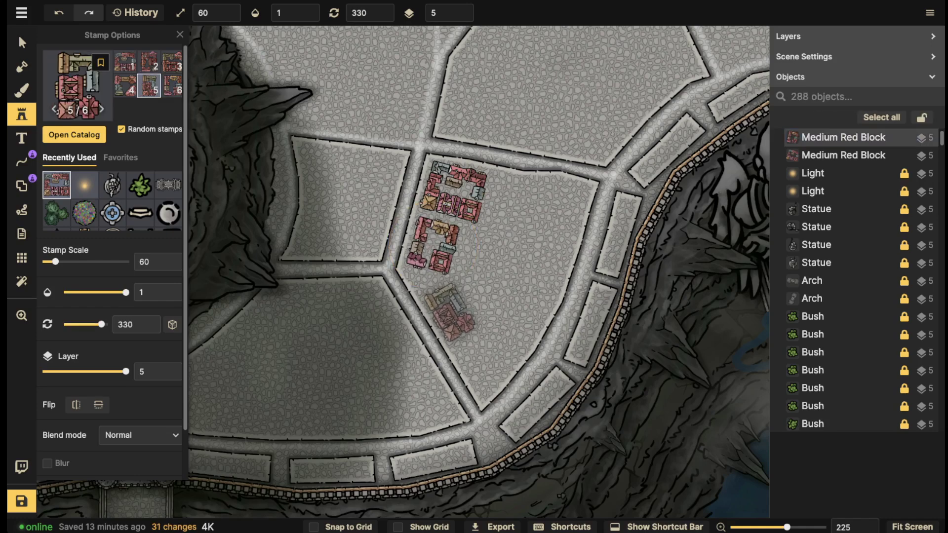
left_click(449, 312)
scroll(548, 217, "down", 3)
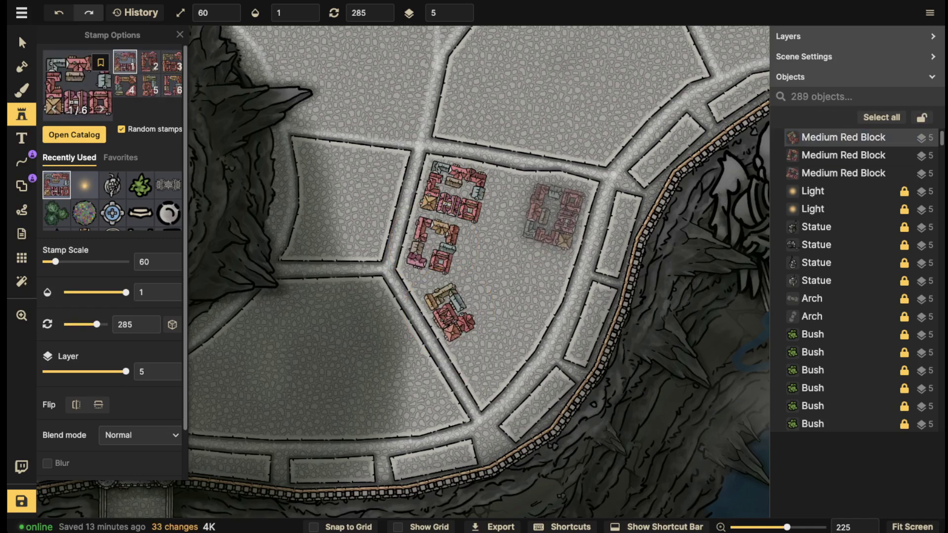
left_click(554, 216)
Place a red block stamp at 15° between the two northern corner stamps and one at 60° near the block's southern tip.
scroll(509, 207, "up", 6)
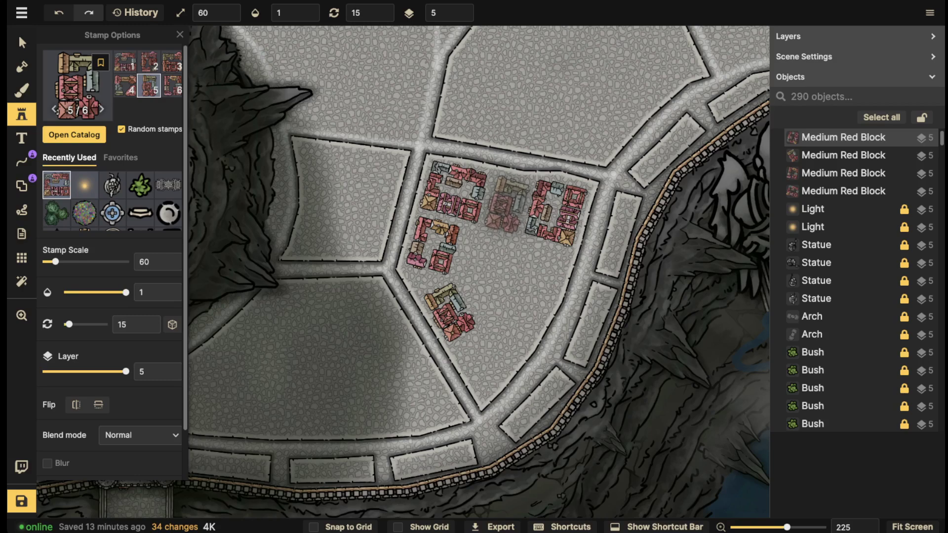
left_click(508, 202)
scroll(484, 359, "up", 3)
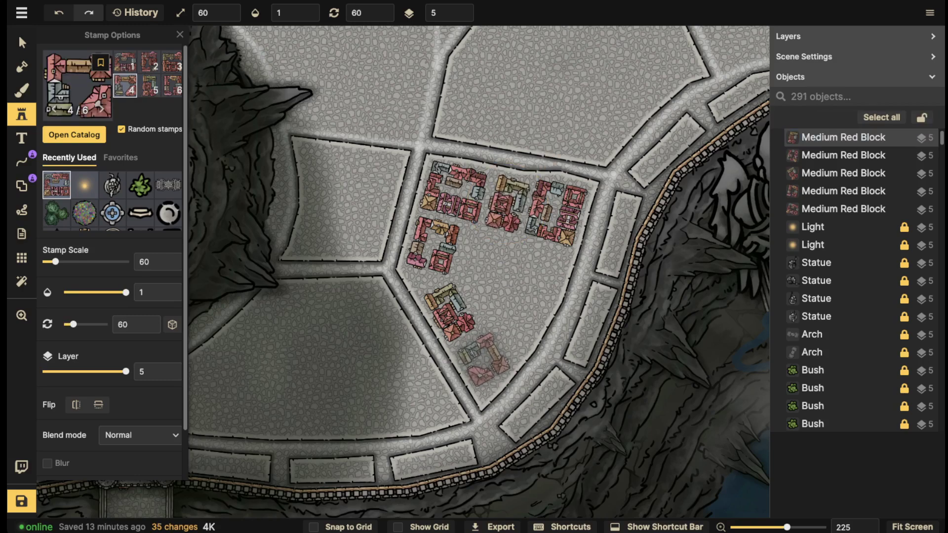
left_click(484, 360)
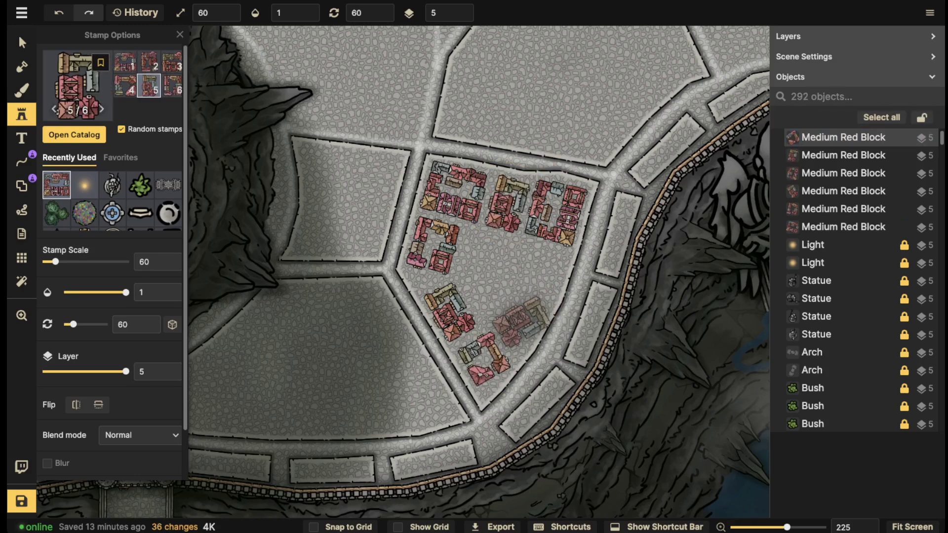
Place two red block stamps at 30° along the block's eastern side, using variant 4 for the one below the northeast corner stamp.
left_click(522, 320)
scroll(543, 262, "down", 2)
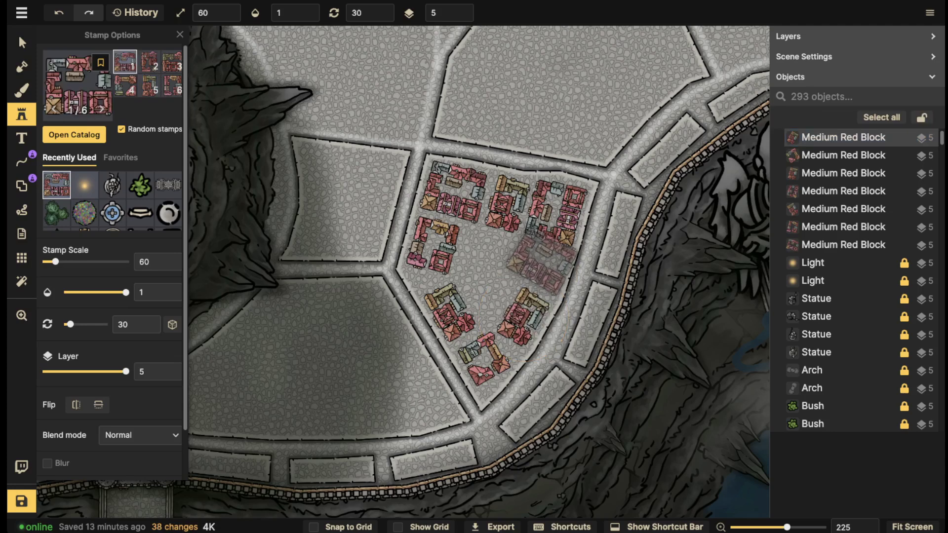
key("Right")
key("Right")
key("Right")
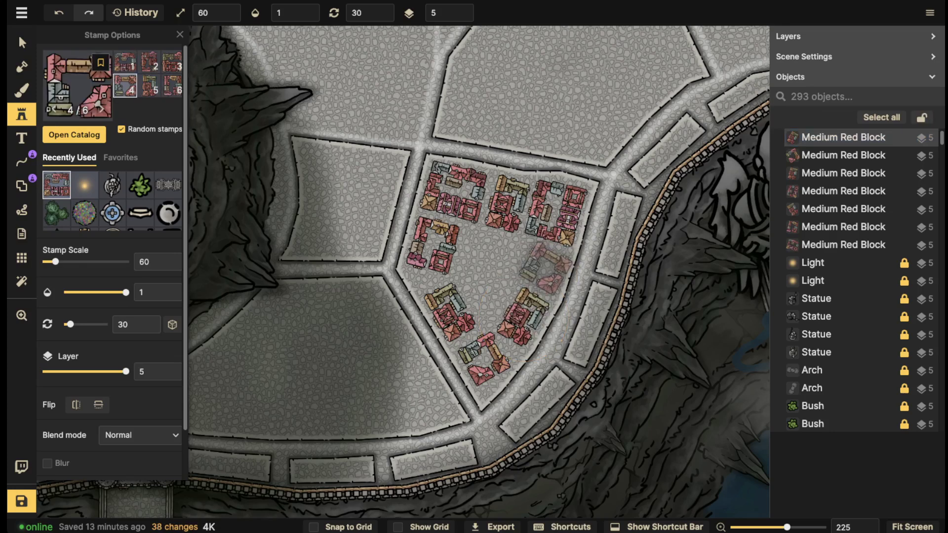
left_click(544, 268)
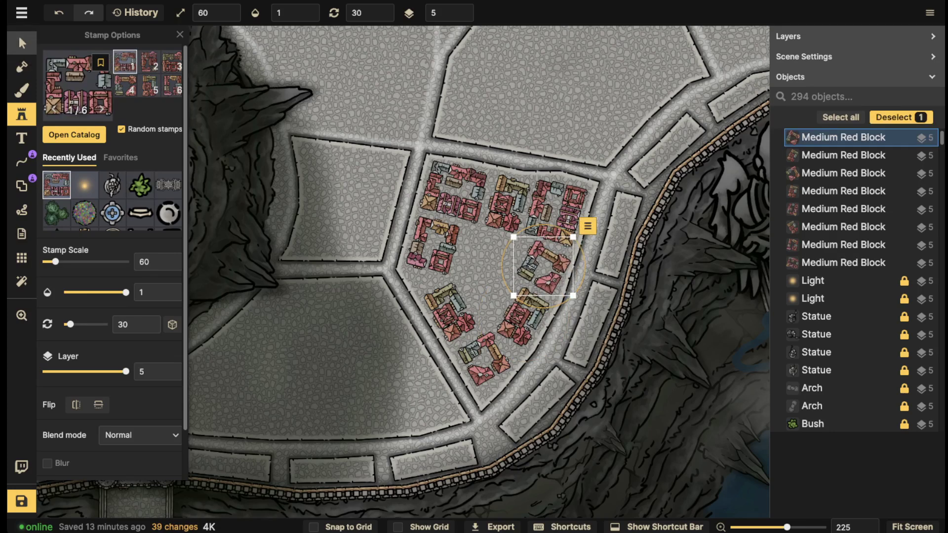
Rotate the last placed stamp, below the northeast corner stamp, to 19° and deselect it.
left_click(22, 42)
left_click_drag(543, 307, 550, 306)
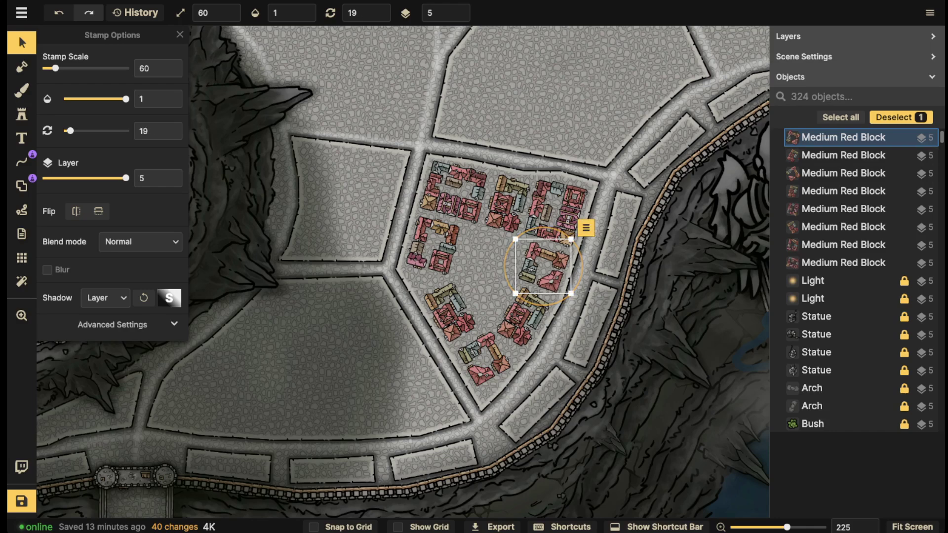
scroll(488, 232, "down", 1)
key("Escape")
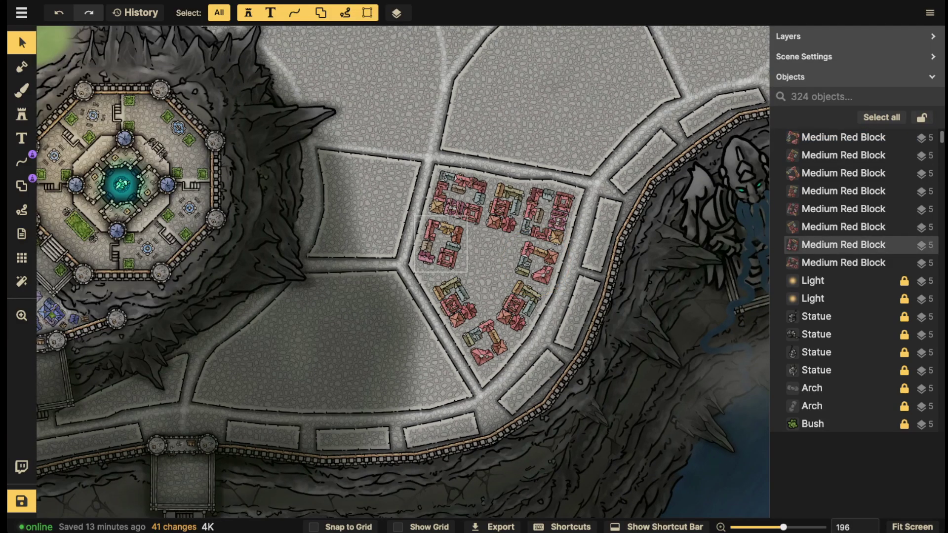
Select all eight Medium Red Block stamps, give them a custom shadow coloured black, and deselect them.
left_click(458, 197)
left_click(504, 208, "shift")
left_click(546, 212, "shift")
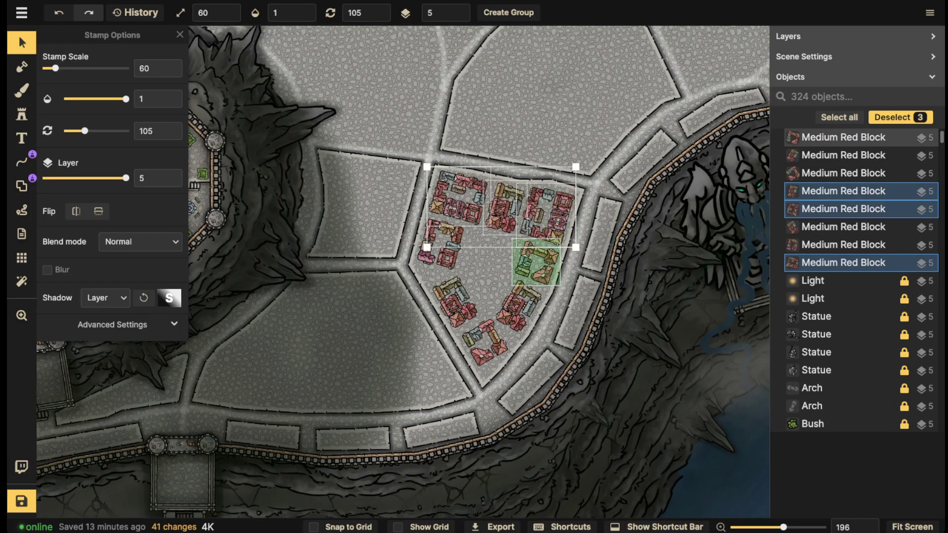
left_click(843, 137, "ctrl")
left_click(843, 155, "ctrl")
left_click(843, 173, "ctrl")
left_click(843, 226, "ctrl")
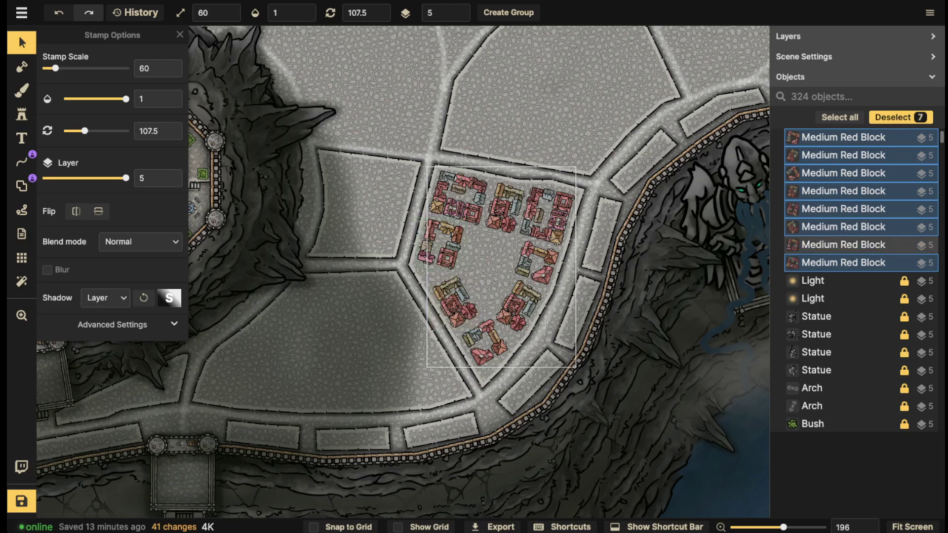
left_click(843, 244, "ctrl")
left_click(105, 298)
left_click(104, 389)
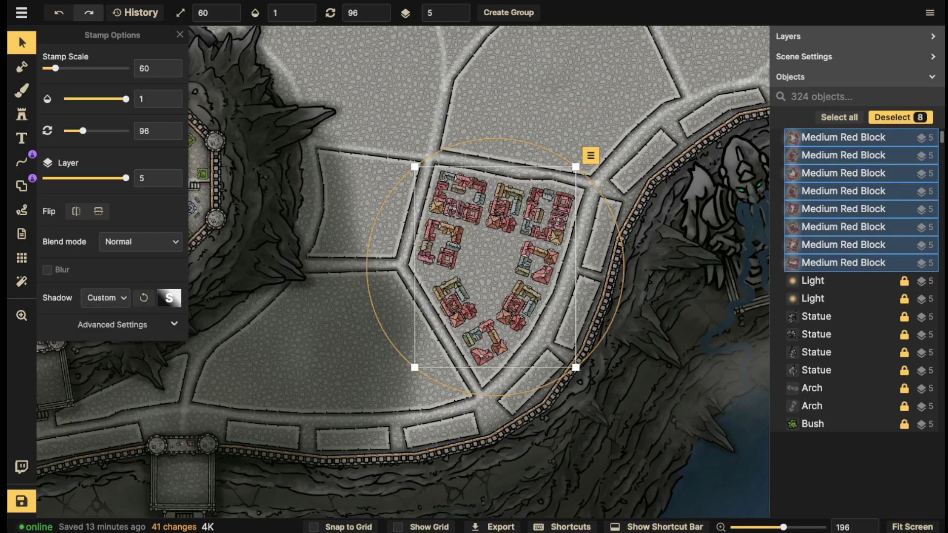
left_click(169, 297)
left_click(321, 442)
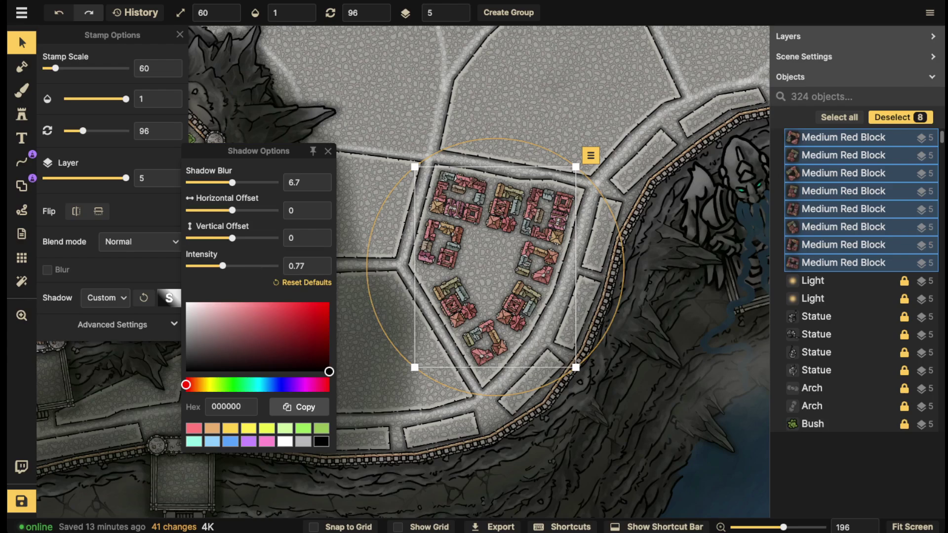
scroll(450, 110, "up", 8)
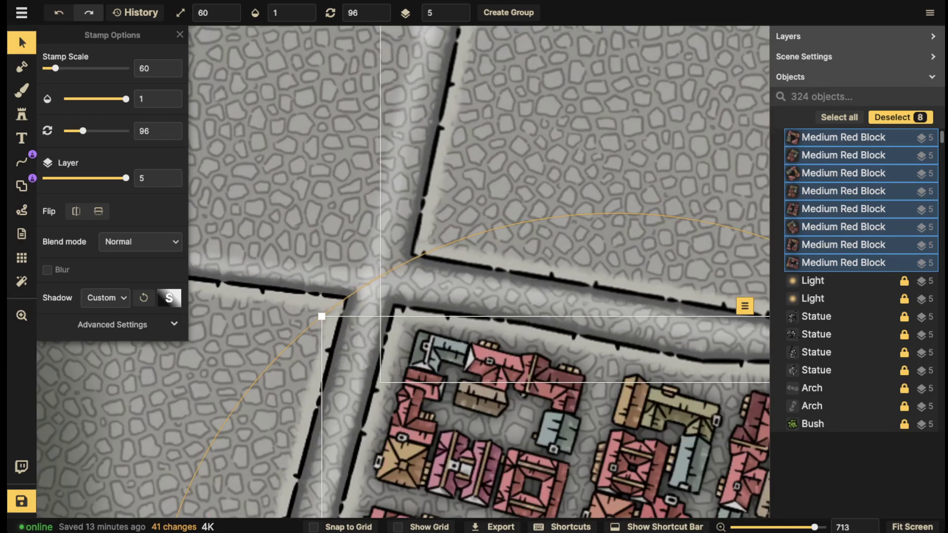
scroll(409, 269, "down", 2)
left_click(409, 272)
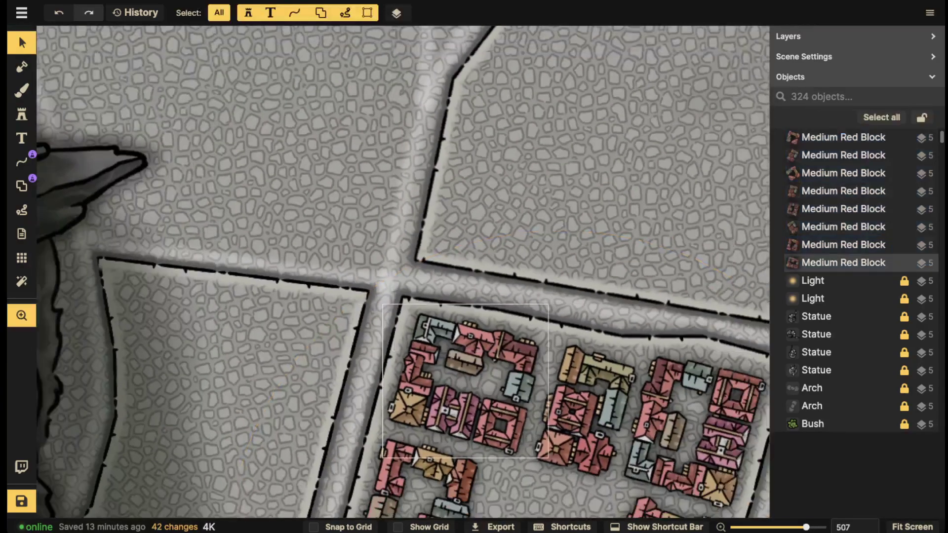
Examine the shadows and spacing of the red block stamps placed around the edge of the pentagonal city block.
left_click_drag(444, 365, 376, 224)
left_click(377, 232)
left_click(362, 337, "shift")
scroll(362, 337, "down", 2)
key("space")
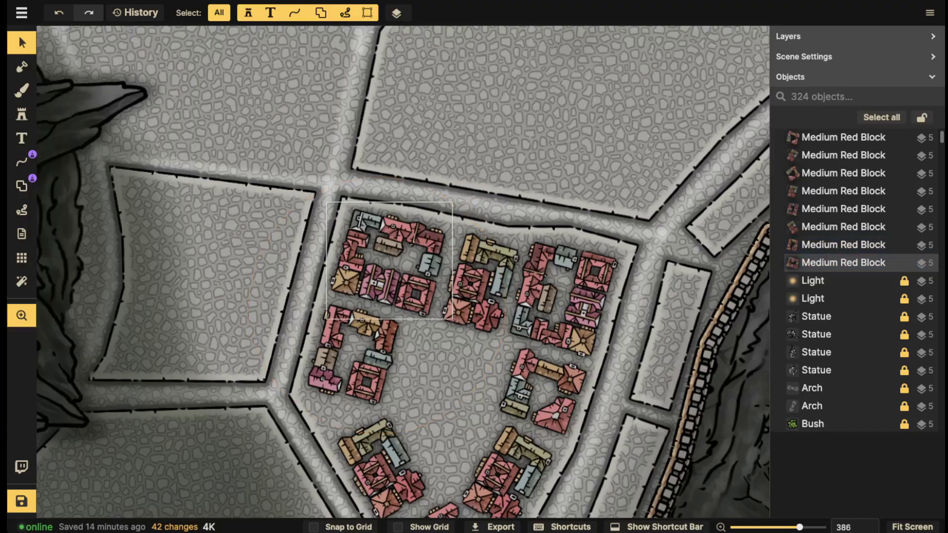
left_click_drag(362, 336, 375, 247)
left_click(843, 244)
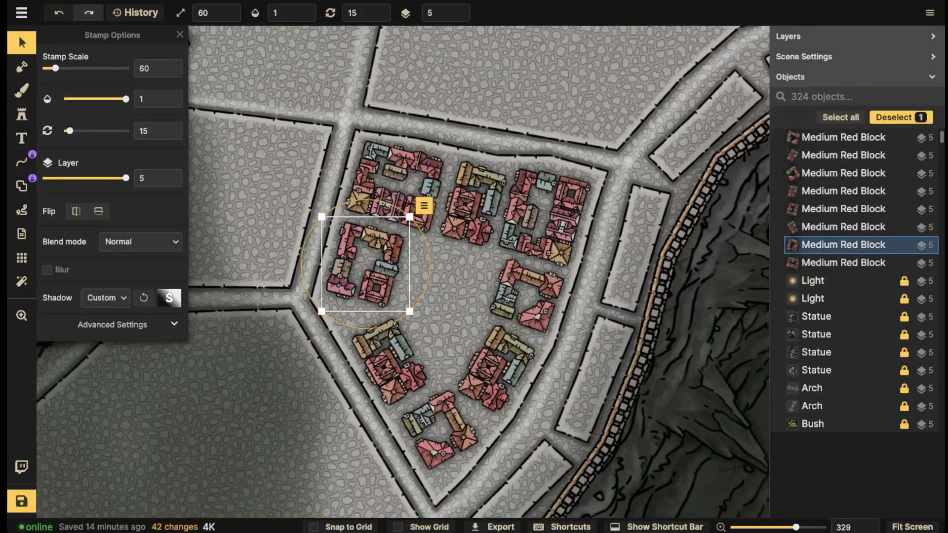
key("Escape")
scroll(415, 249, "down", 2)
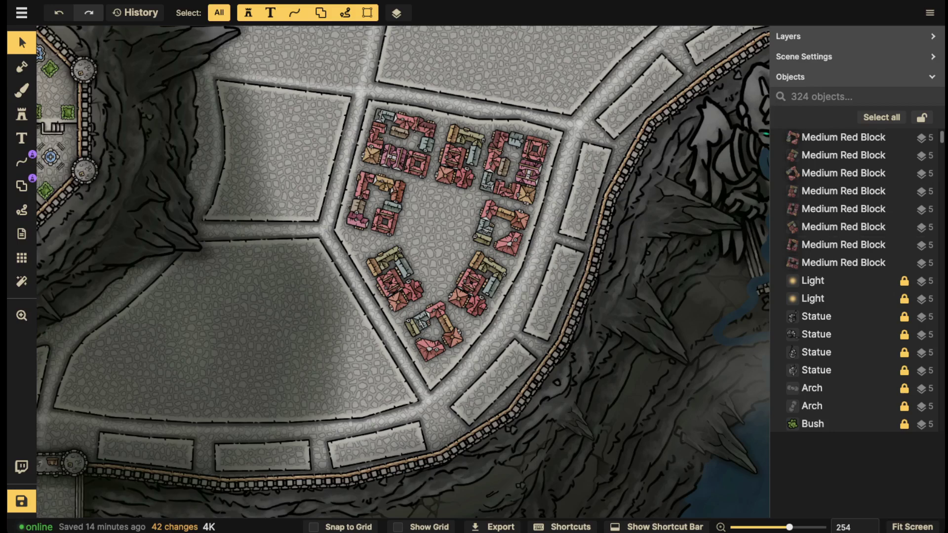
Place a Medium Red Block stamp rotated to 285° in the empty centre of the city block and deselect it.
left_click(21, 114)
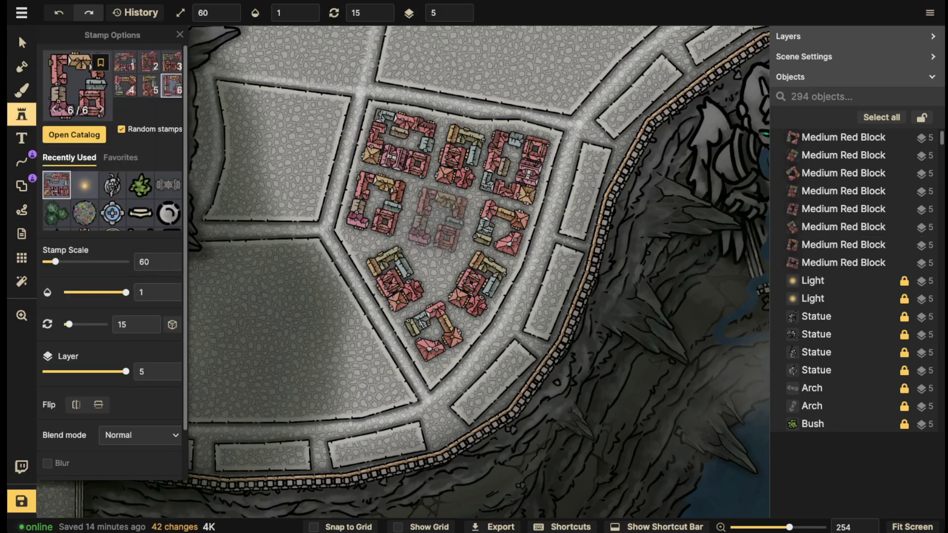
scroll(438, 220, "down", 6)
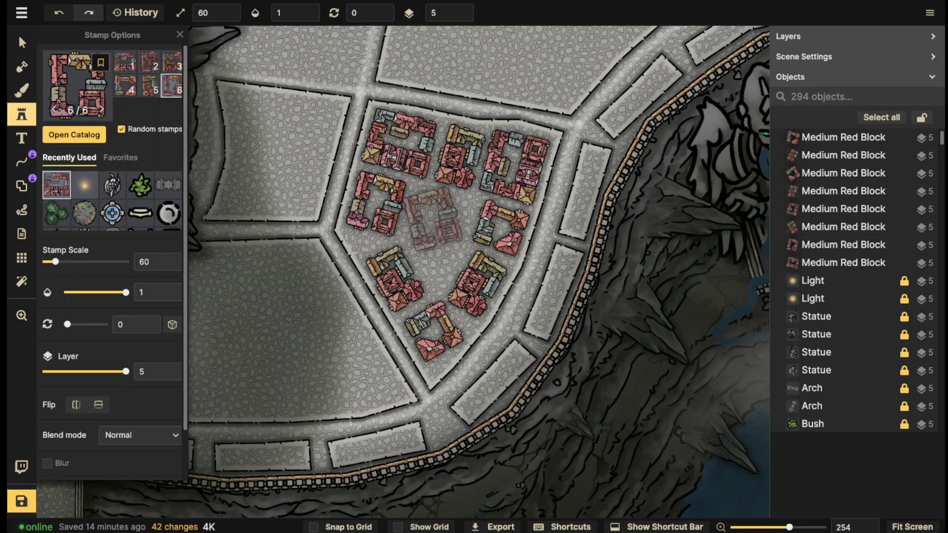
left_click(439, 218)
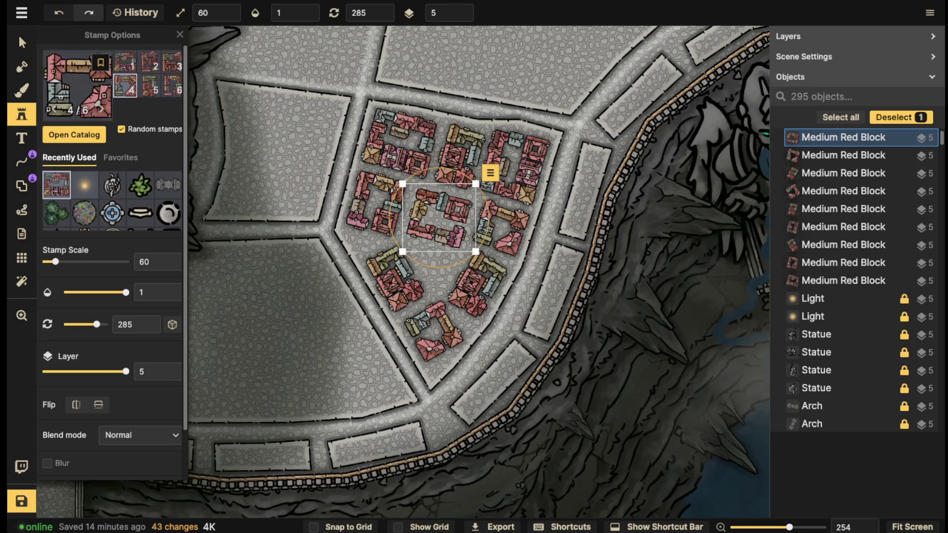
key("Escape")
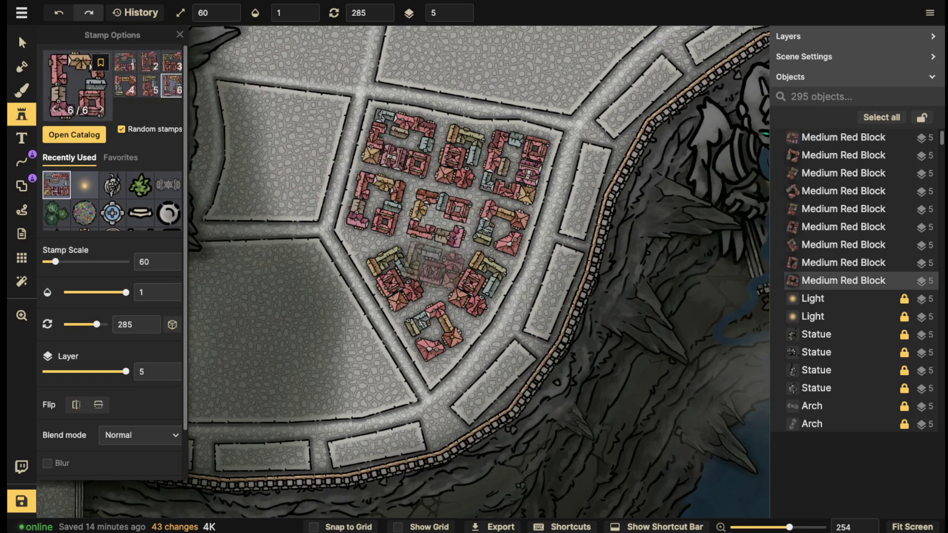
key("f")
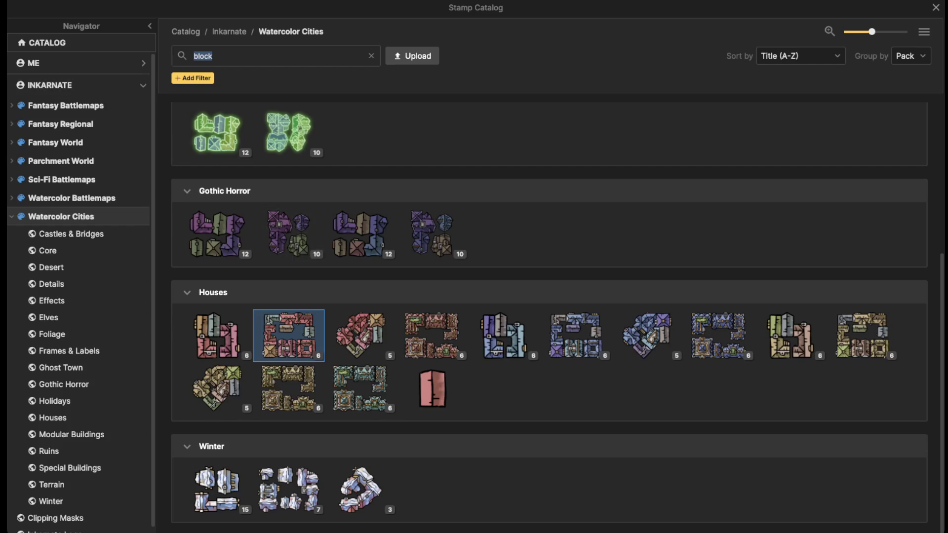
left_click(217, 336)
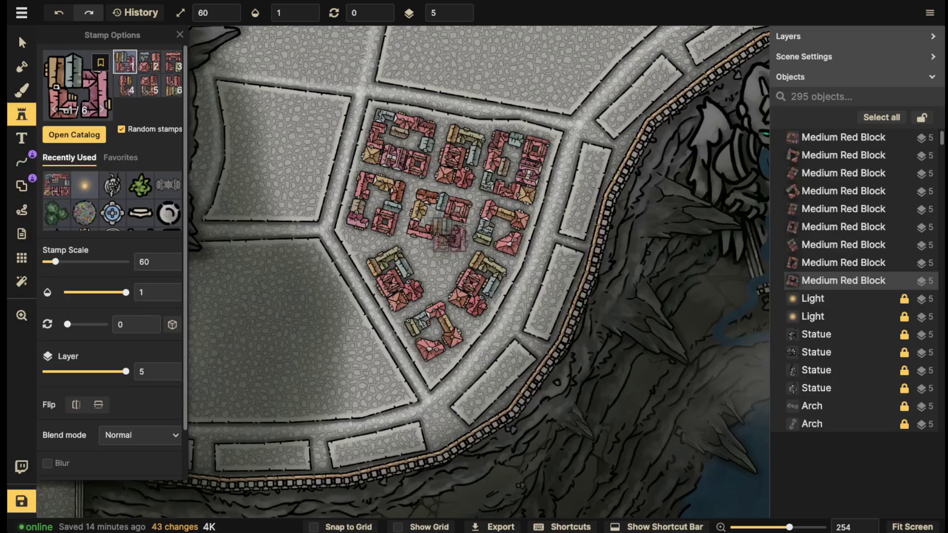
scroll(435, 269, "up", 4)
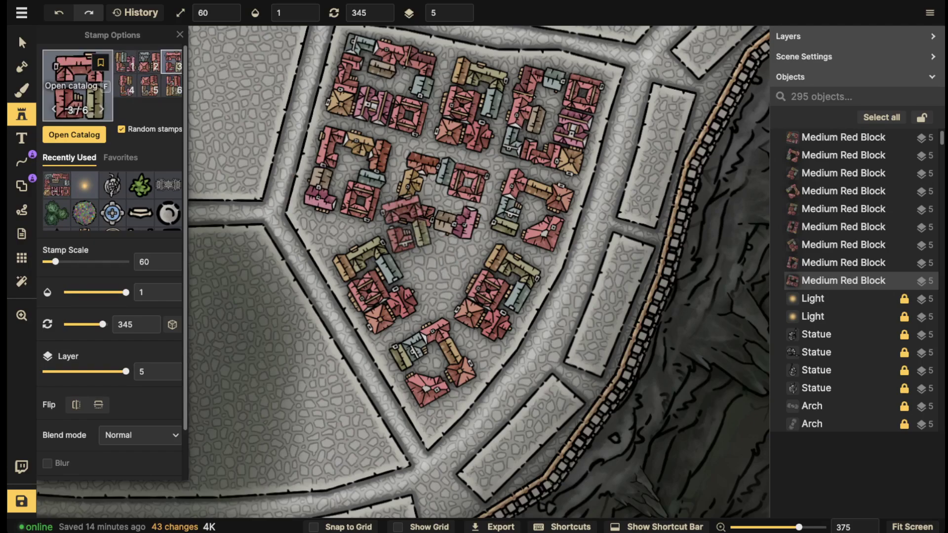
left_click(77, 85)
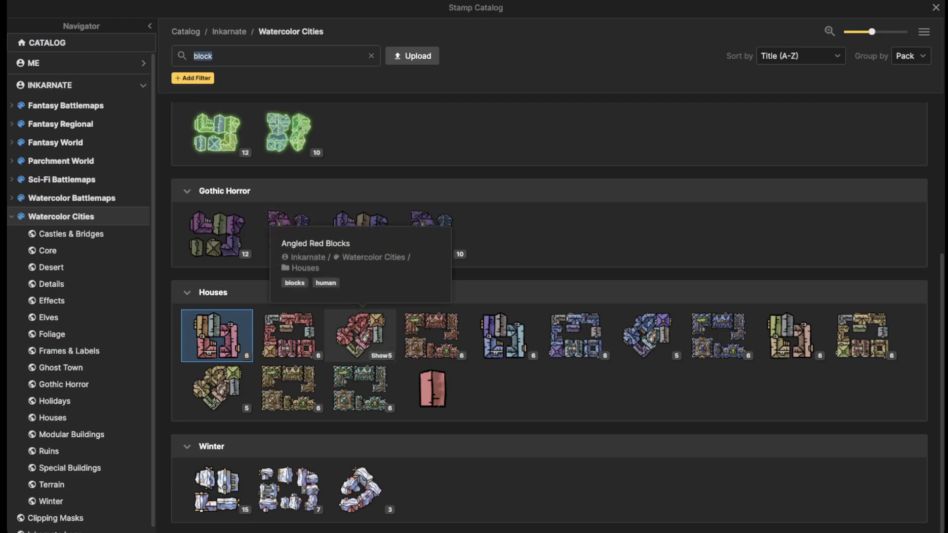
left_click(361, 336)
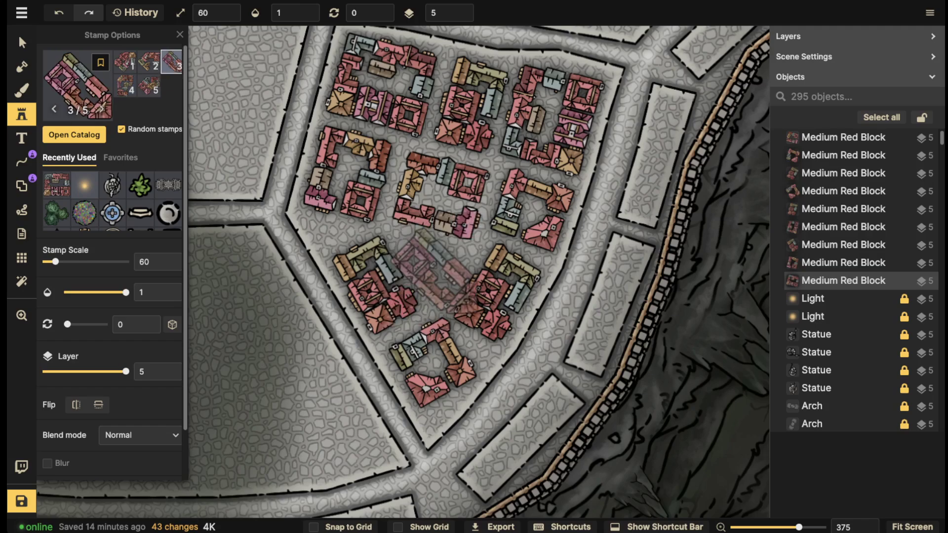
key("Left")
key("Left")
key("Left")
key("Left")
key("Left")
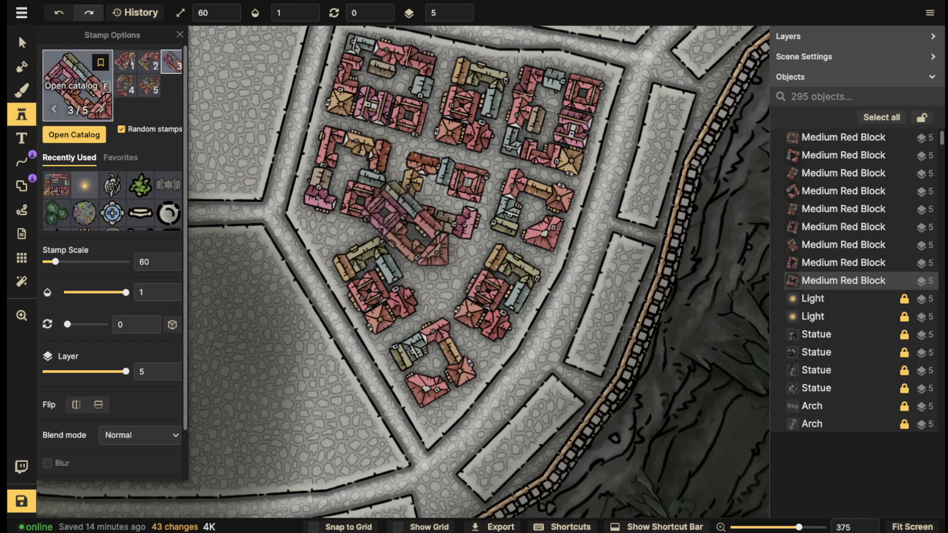
Choose the Small Yellow Block stamp and place it at 330° in the gap between the two southern red blocks.
left_click(78, 84)
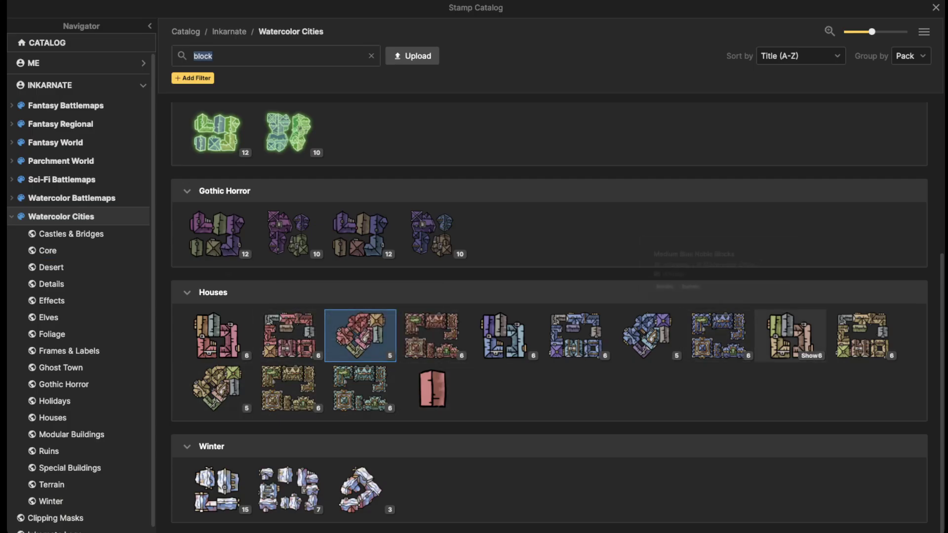
left_click(790, 336)
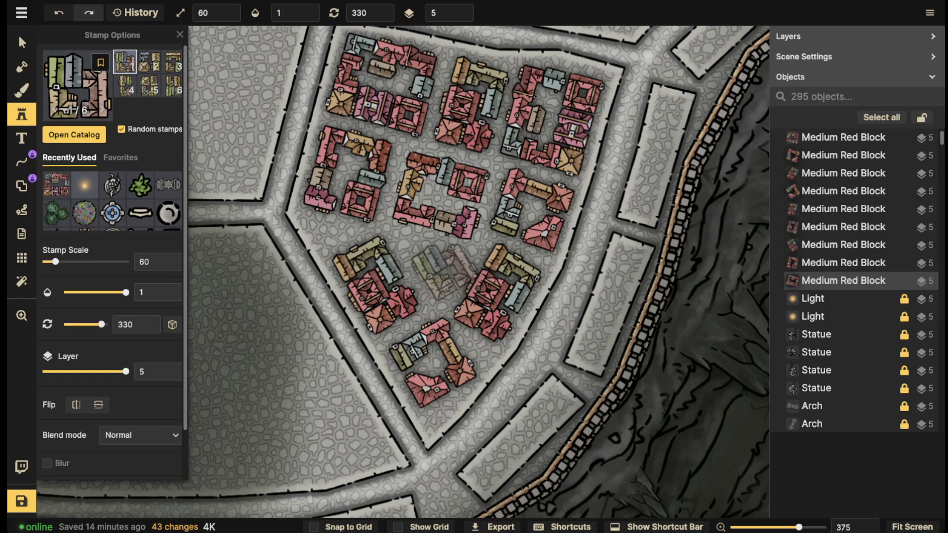
left_click(437, 271)
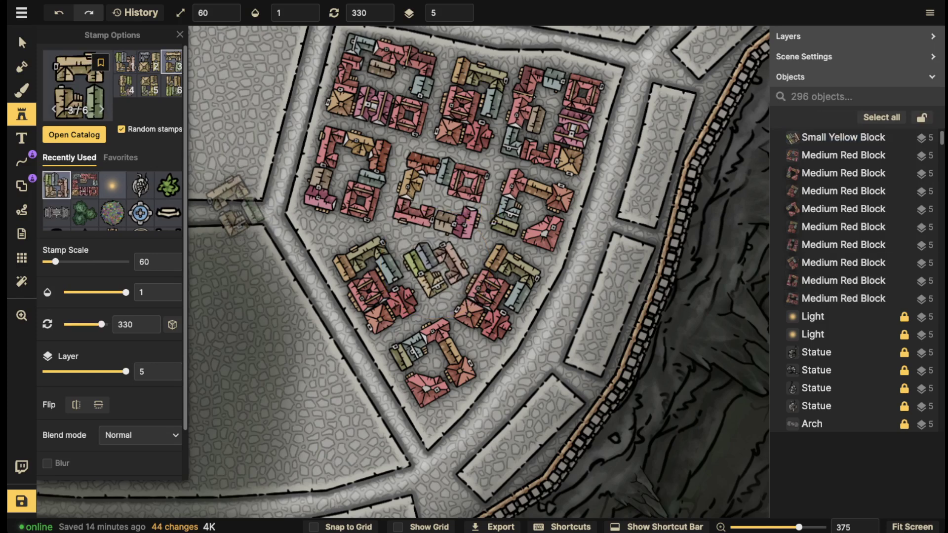
left_click(407, 220)
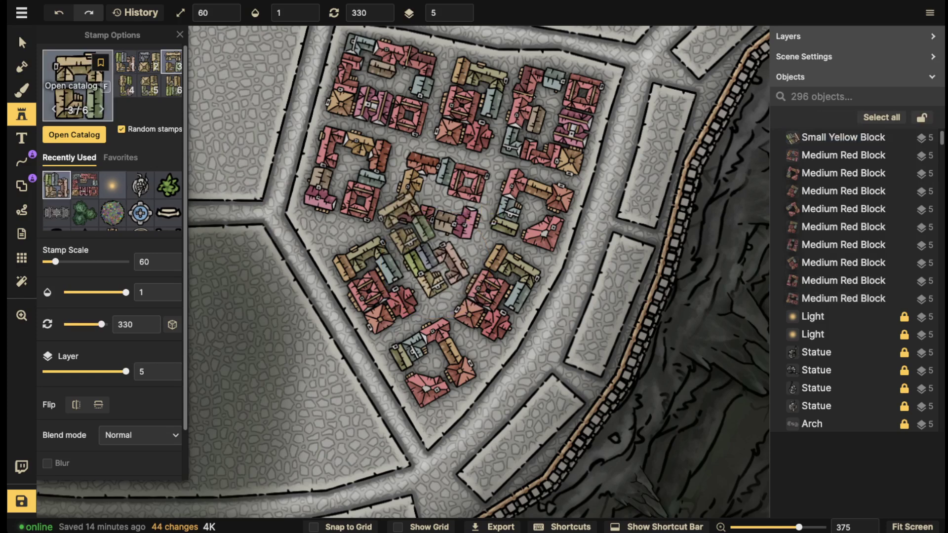
Search the Watercolor Cities stamps for "house", choose Small Red Building, and place one at 345° near the block's western corner.
left_click(77, 79)
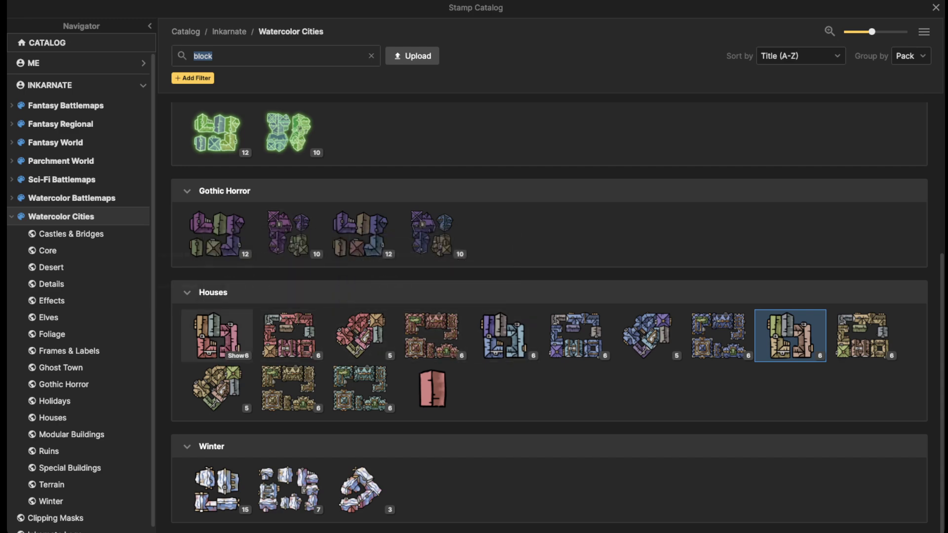
scroll(433, 389, "up", 4)
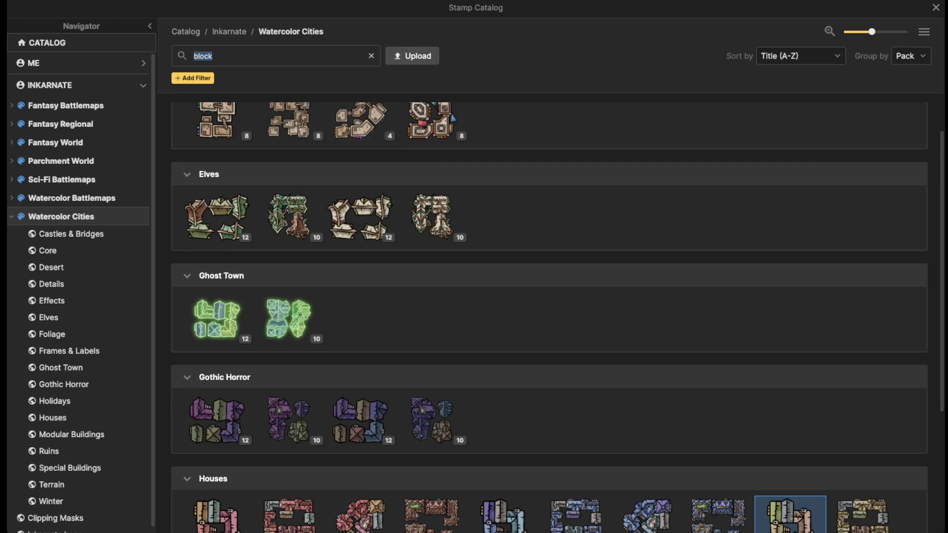
key("BackSpace")
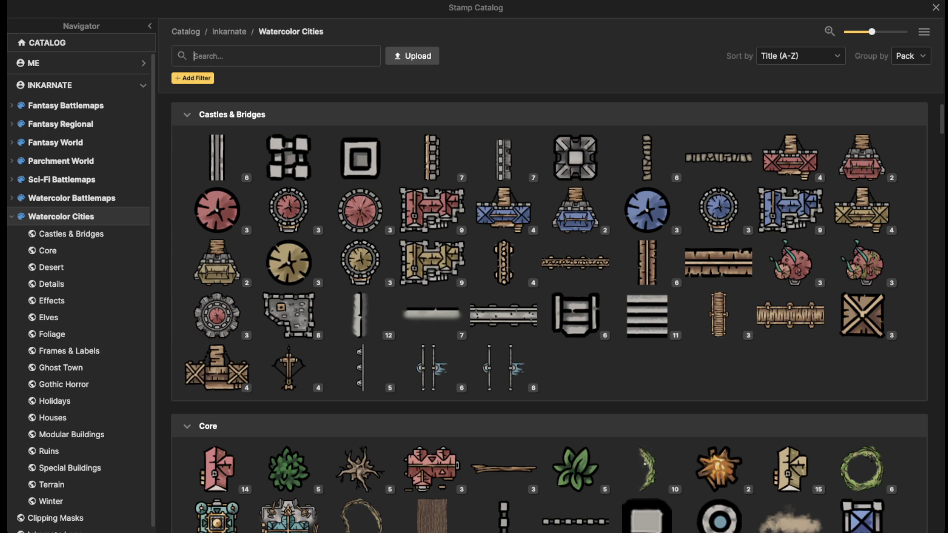
type("house")
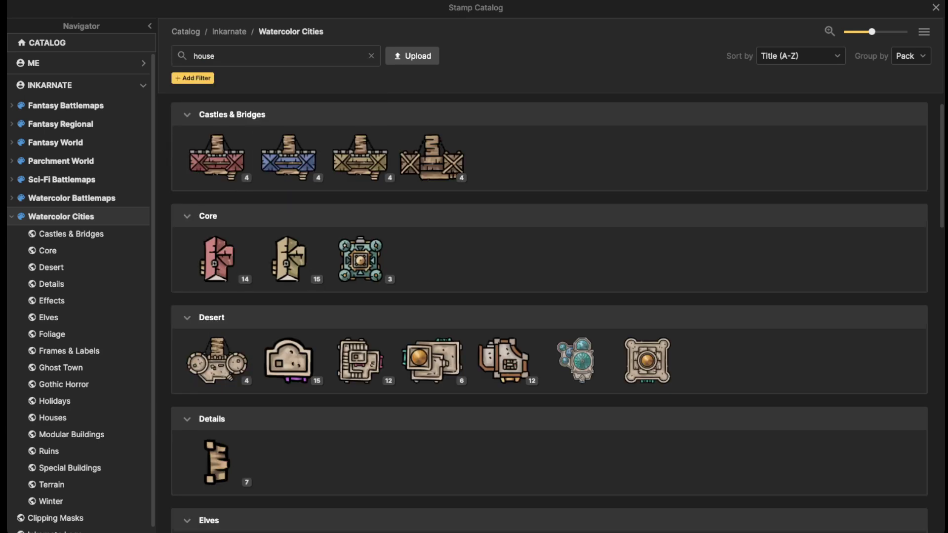
left_click(216, 258)
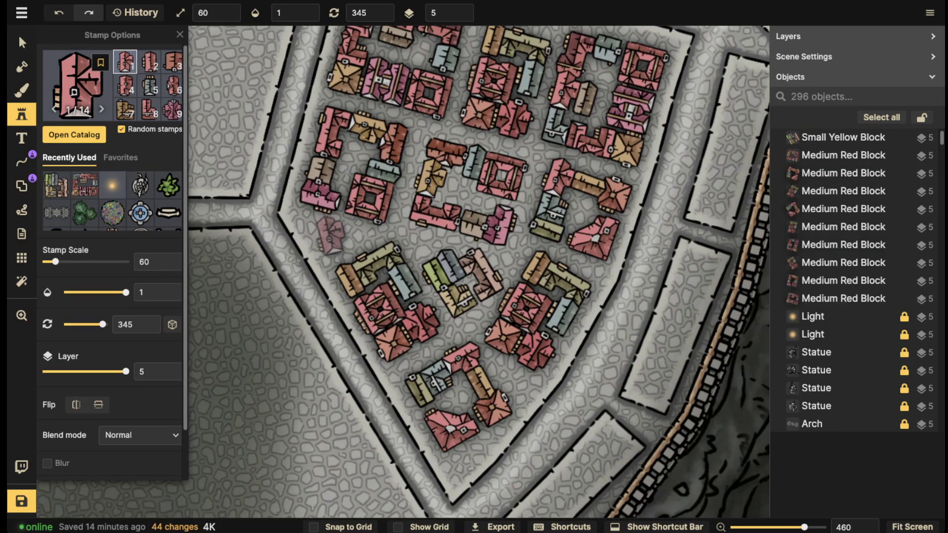
left_click(331, 237)
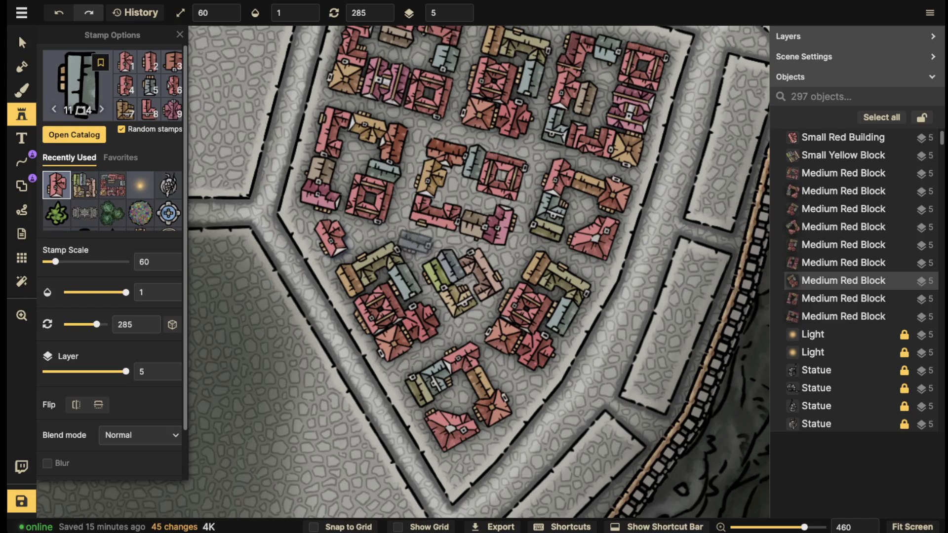
Place Small Red Building stamps at 285° above the yellow block, 315° east of the southernmost block, and 240° at the southern tip.
left_click(418, 241)
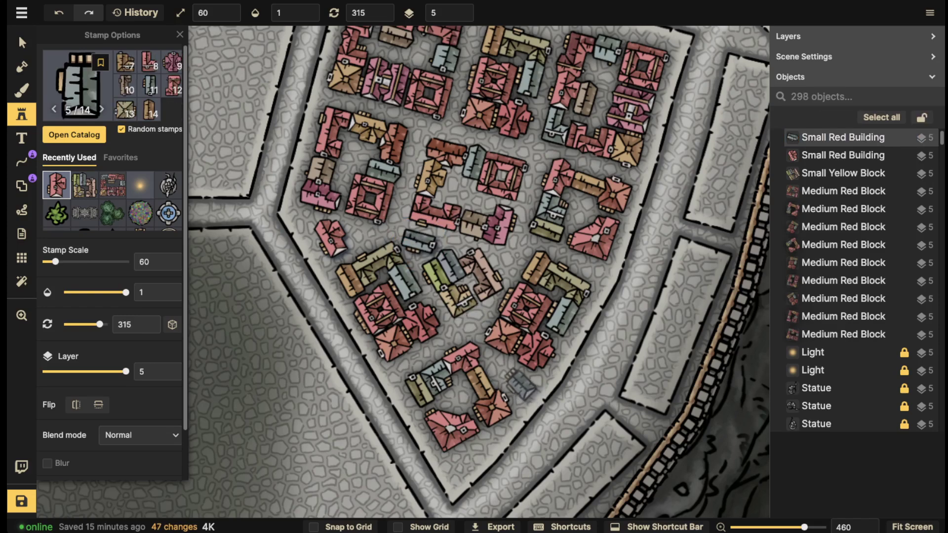
left_click(518, 383)
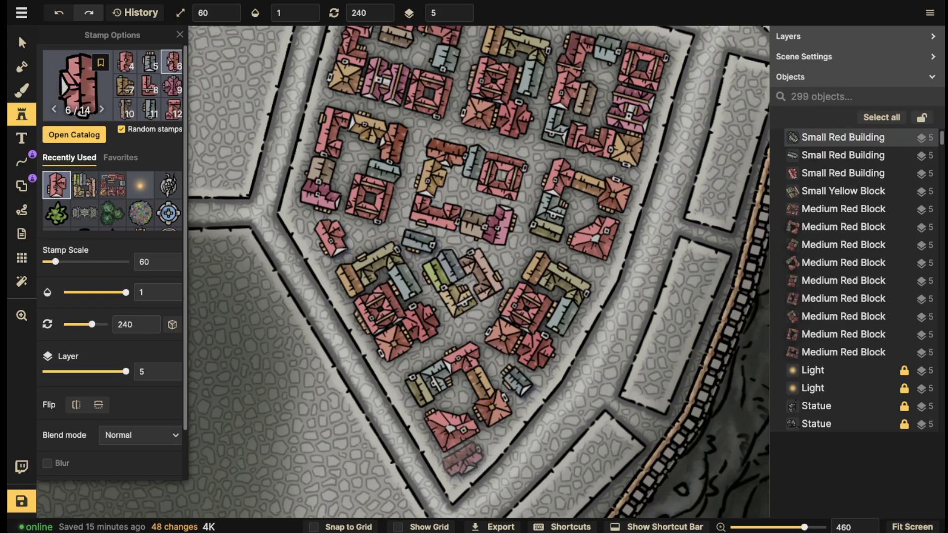
left_click(461, 459)
Search the stamps for "shack", choose the wooden Shack, and place two beside the small red house near the western corner.
scroll(394, 130, "down", 2)
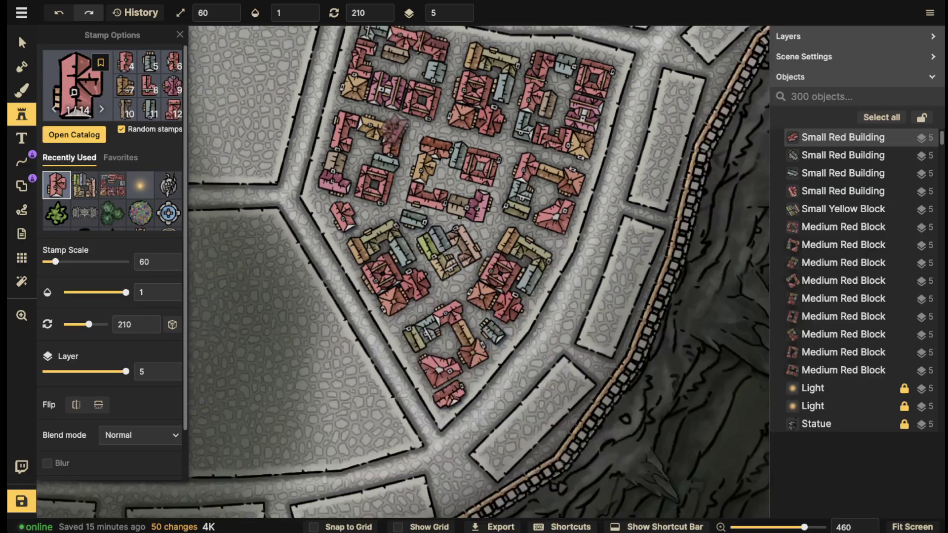
scroll(394, 130, "down", 2)
left_click_drag(572, 30, 553, 144)
left_click(75, 87)
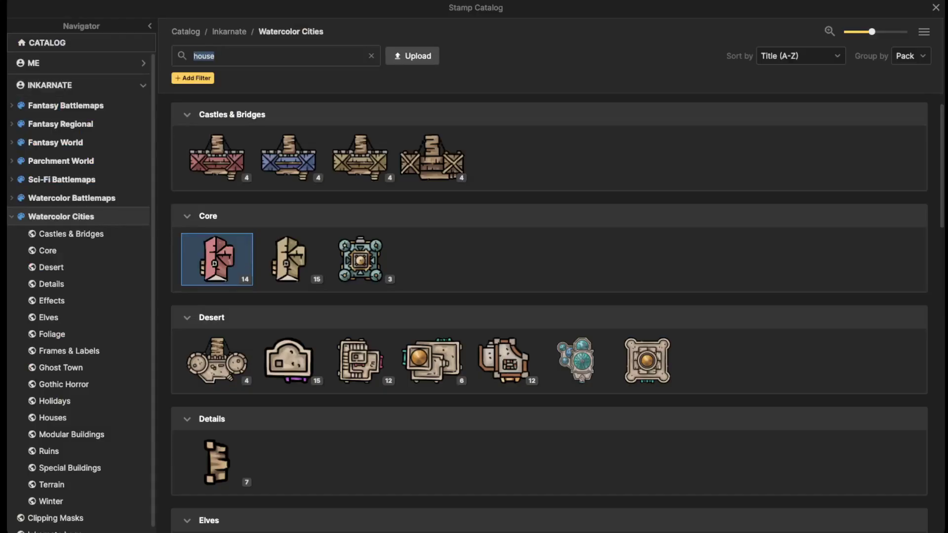
type("shack")
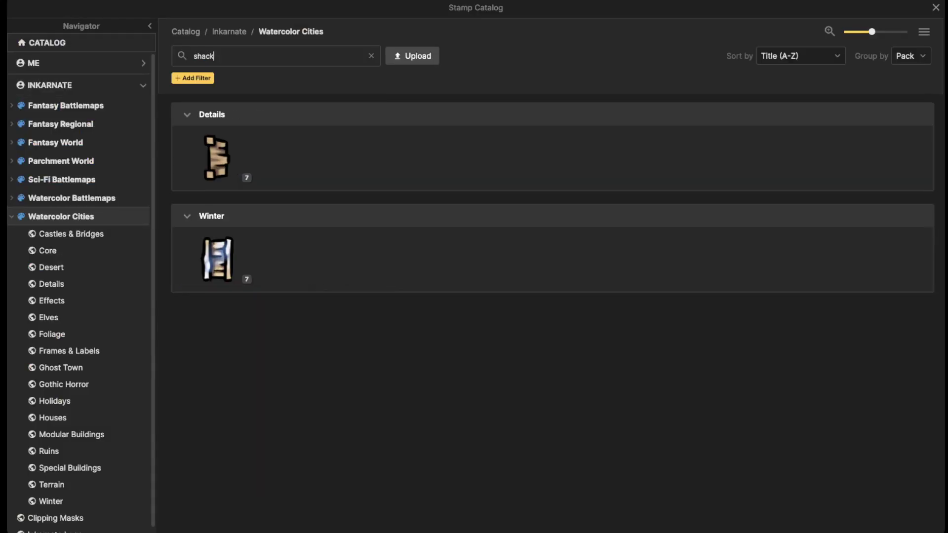
left_click(216, 157)
scroll(353, 332, "up", 2)
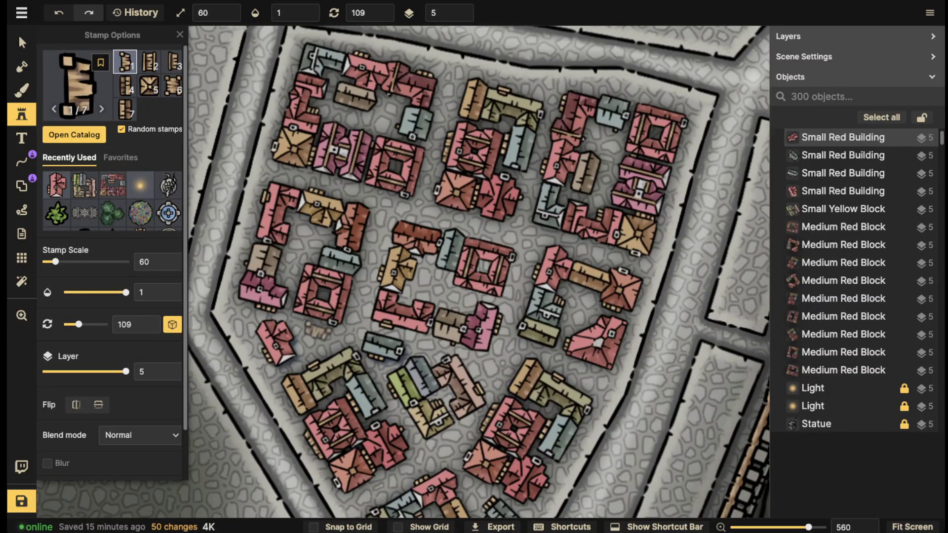
left_click(316, 331)
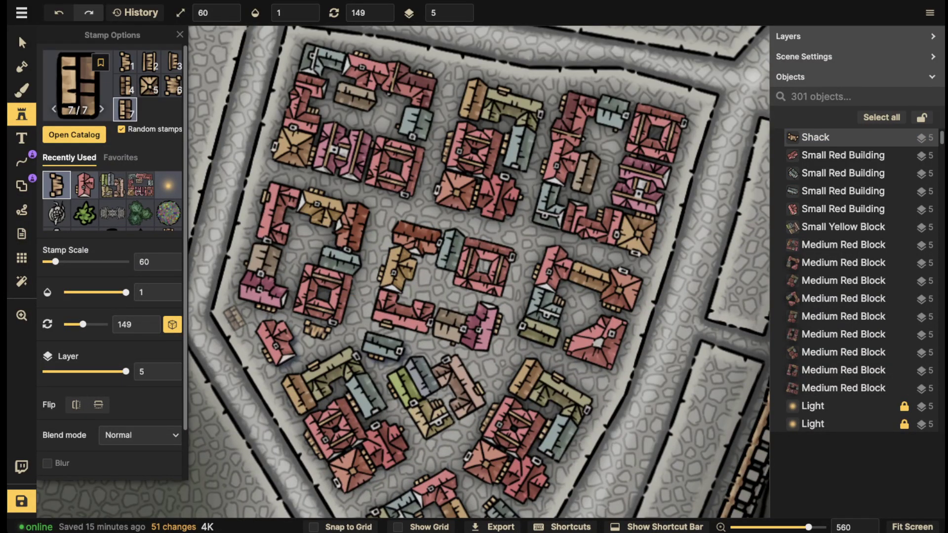
left_click(241, 317)
Place four more Shack stamps: two north of the southernmost red block, one below the yellow block, and one near the southern tip.
scroll(429, 297, "down", 4)
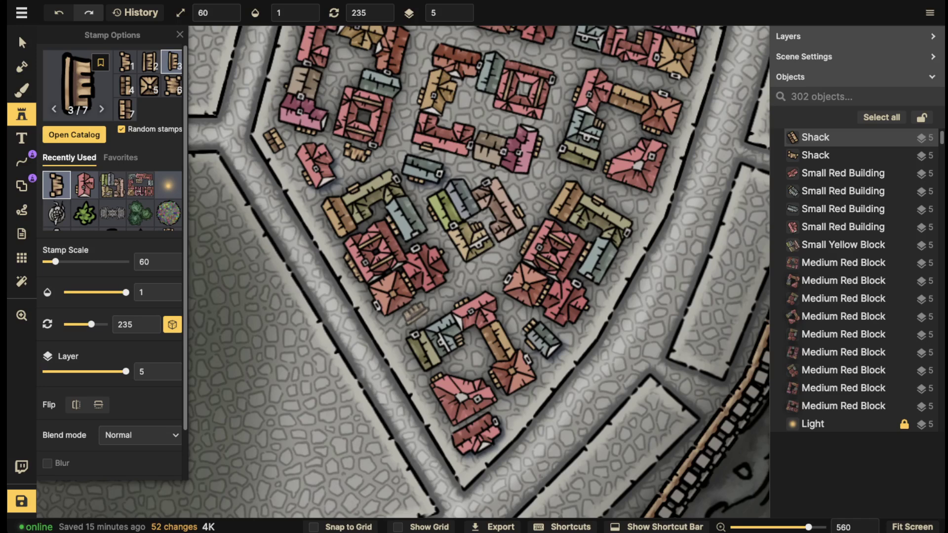
left_click(415, 311)
left_click(448, 298)
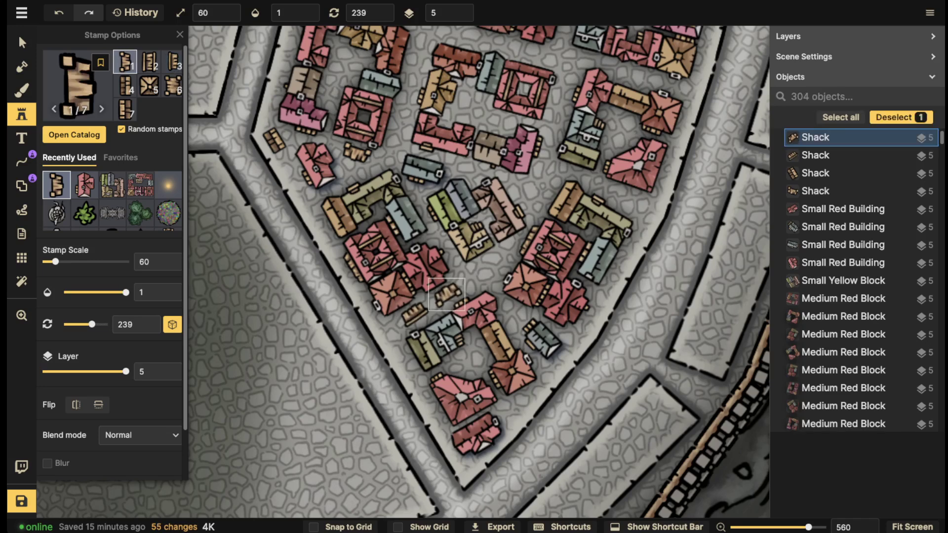
left_click(495, 265)
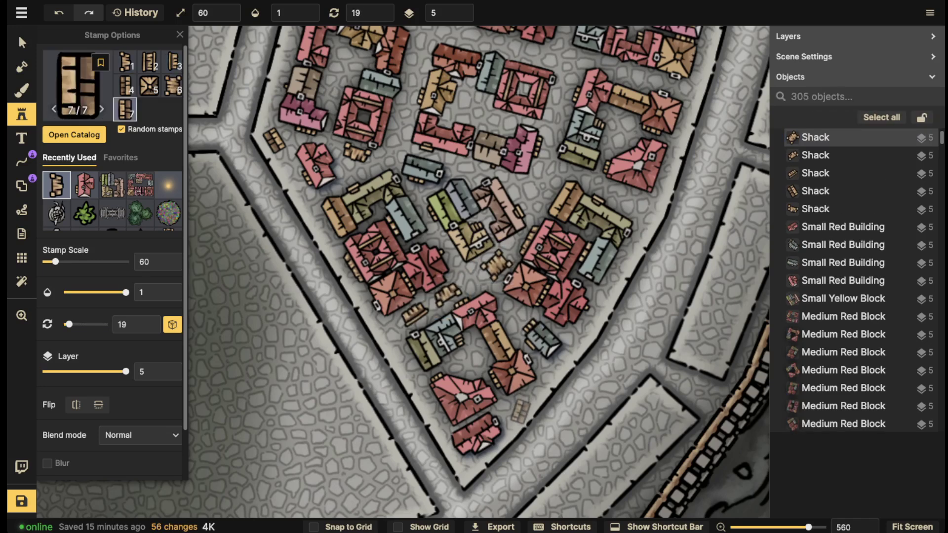
left_click(515, 409)
left_click_drag(640, 111, 585, 225)
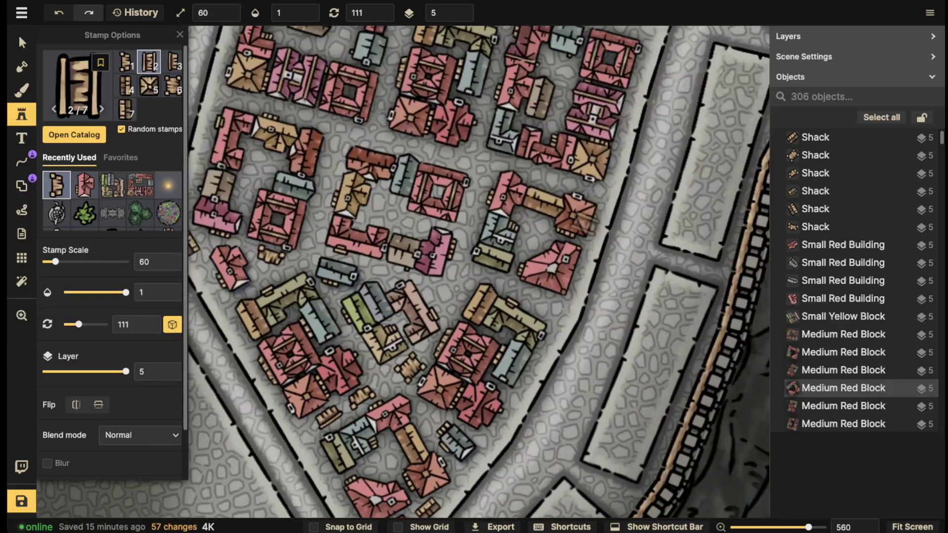
left_click_drag(548, 177, 578, 318)
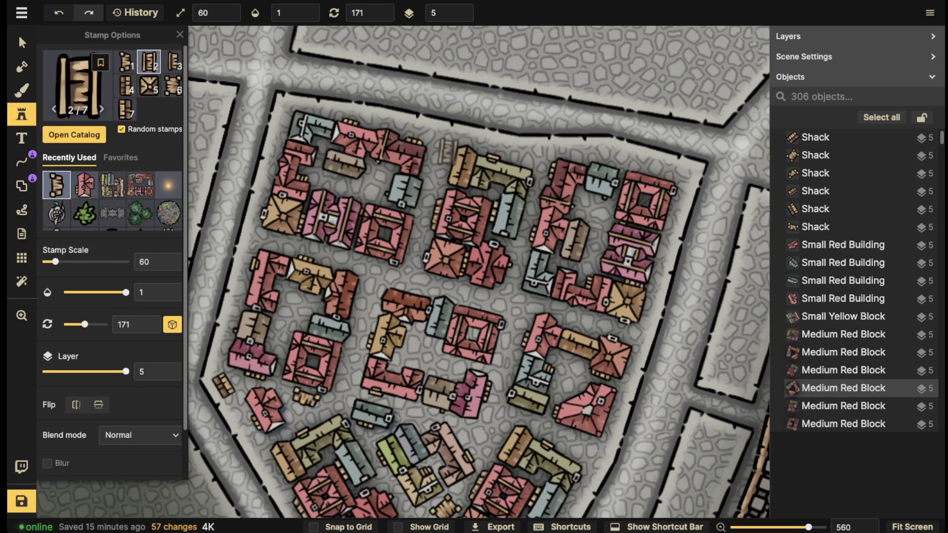
Place three more Shack stamps: one between the northwestern and north-middle blocks, and two north of the central block, the last rotated to 127°.
left_click(438, 159)
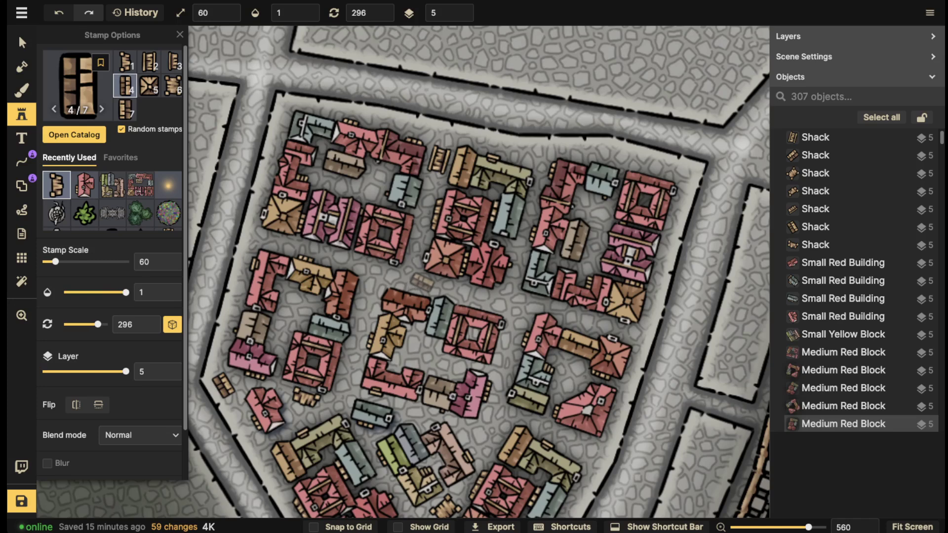
left_click(422, 283)
key("Escape")
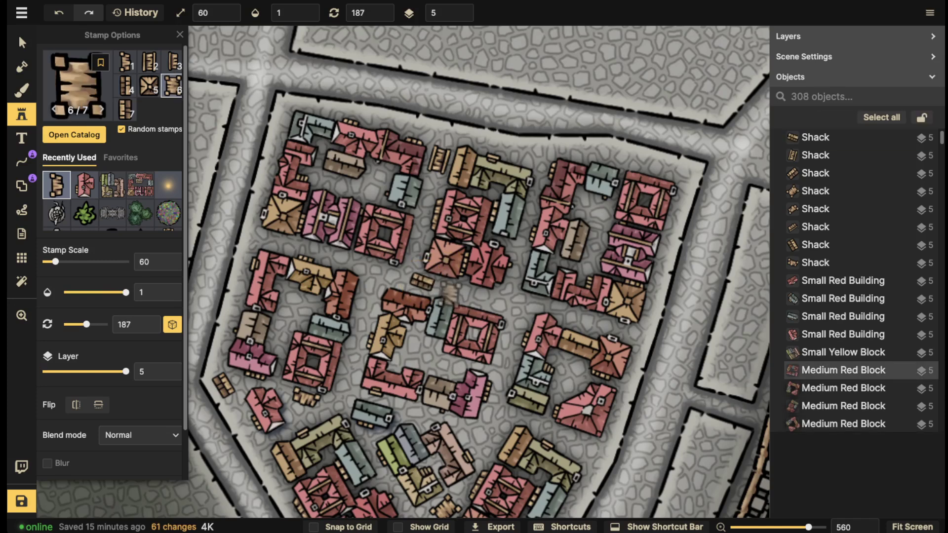
scroll(477, 296, "down", 4)
key("Left")
key("Left")
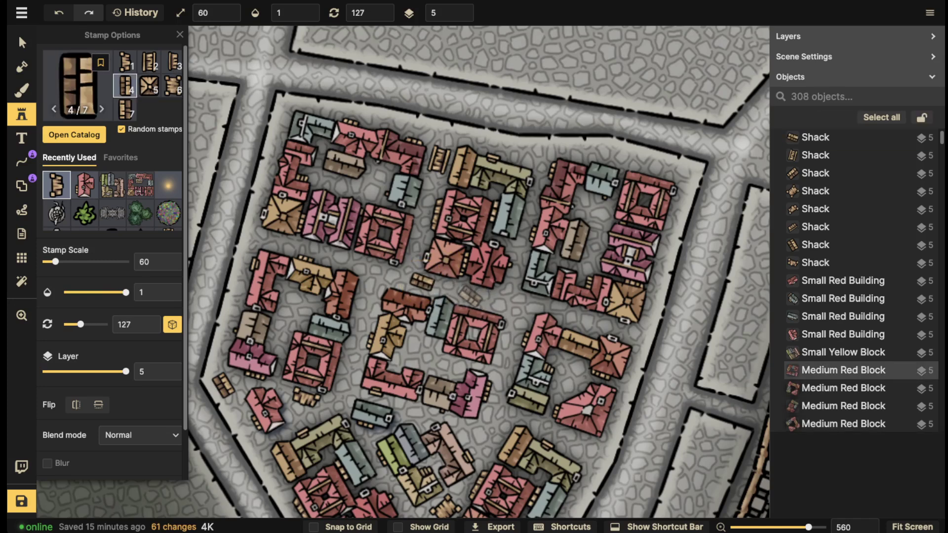
left_click(473, 295)
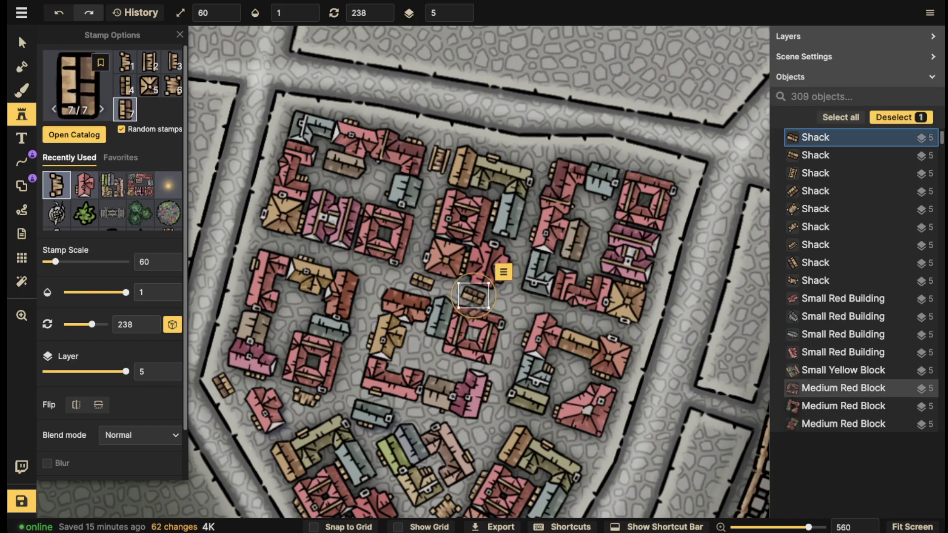
key("Escape")
Search the stamps for "crates", choose the wooden Crate at scale 50, and place three around the shacks and small red house near the western corner.
scroll(395, 146, "down", 5)
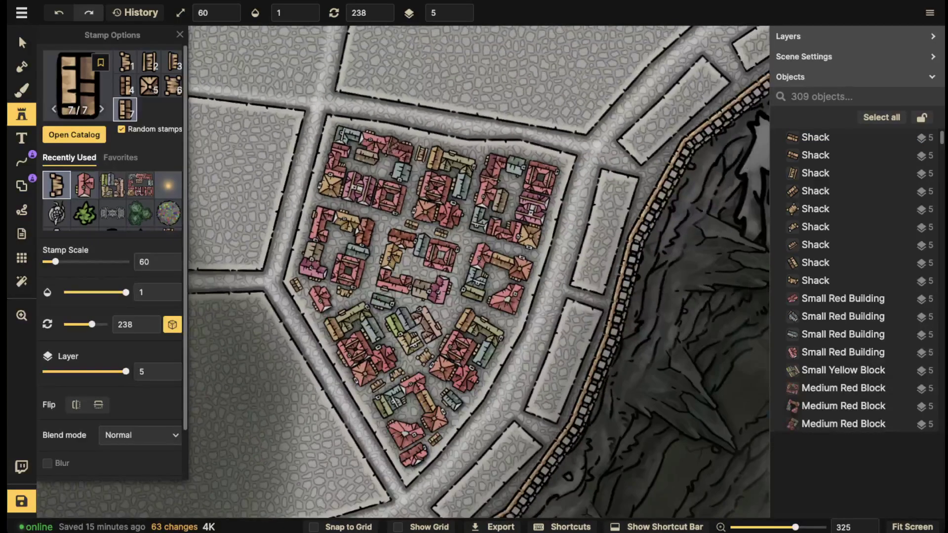
left_click(77, 84)
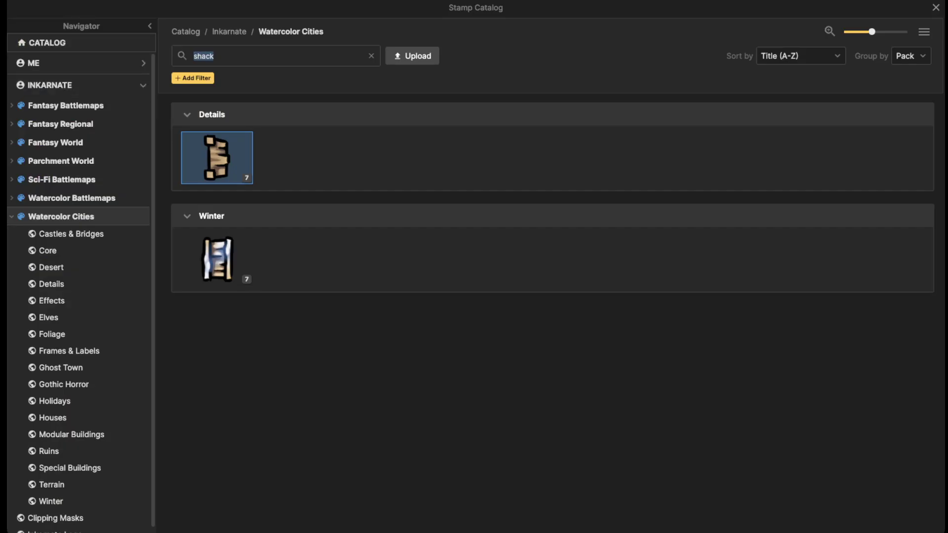
type("crates'")
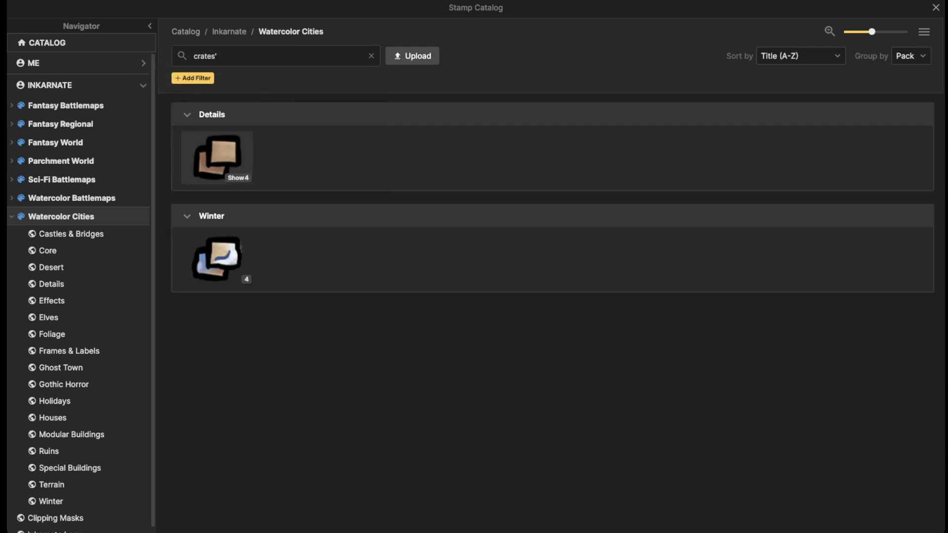
left_click(217, 158)
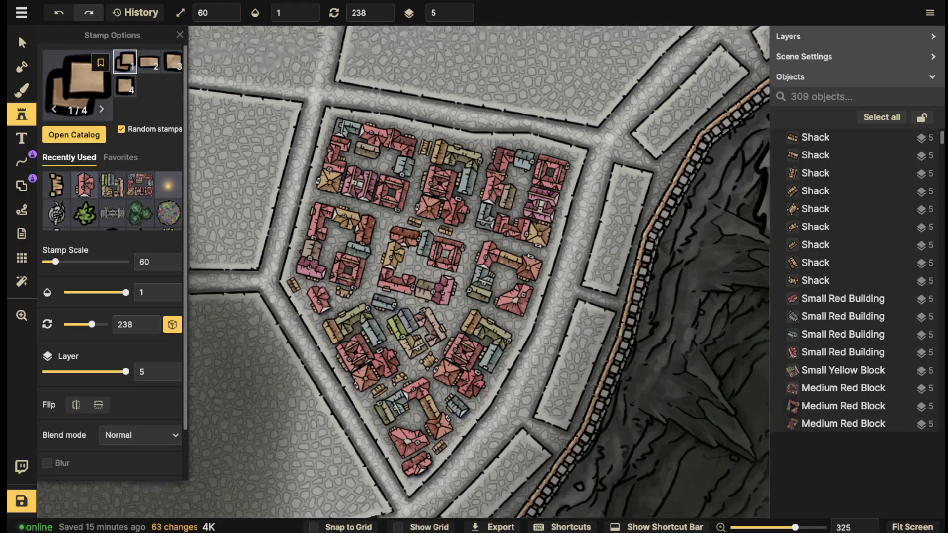
scroll(366, 275, "up", 6)
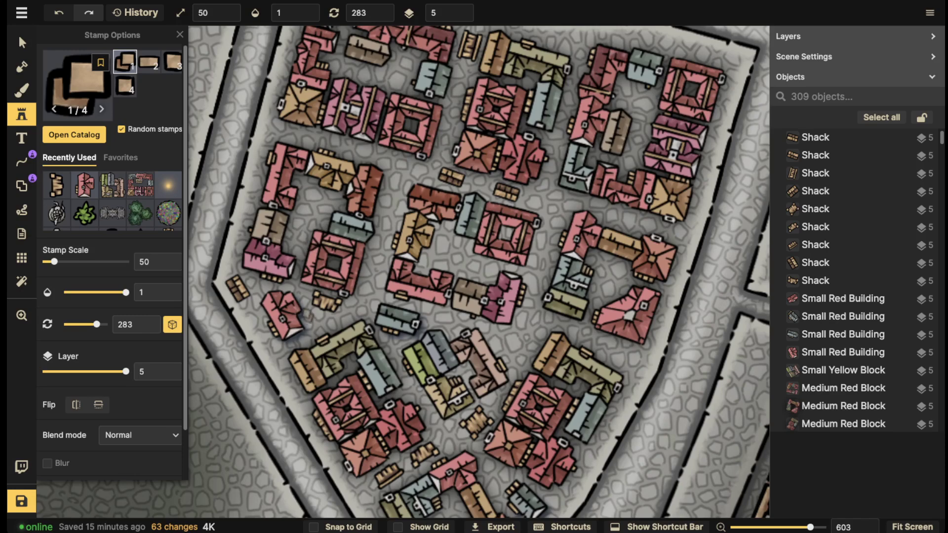
left_click(311, 319)
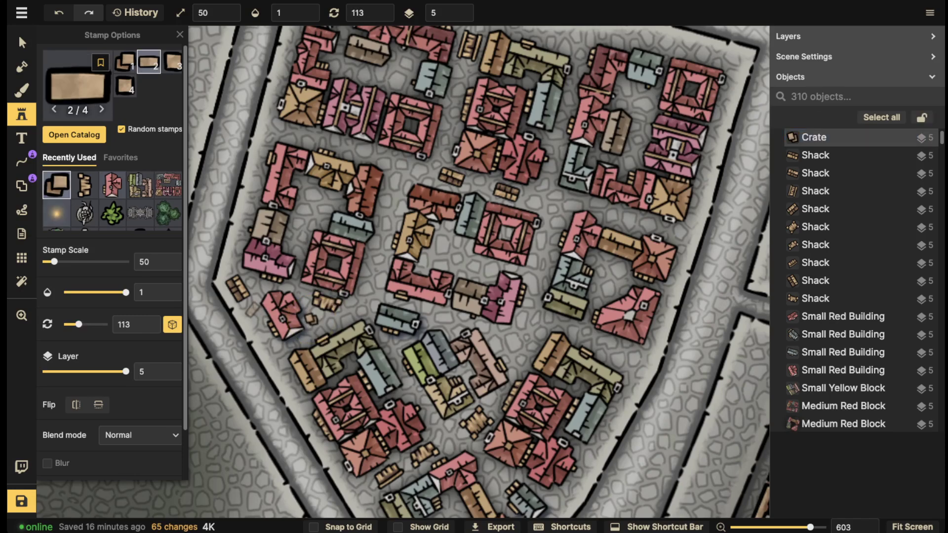
left_click(249, 306)
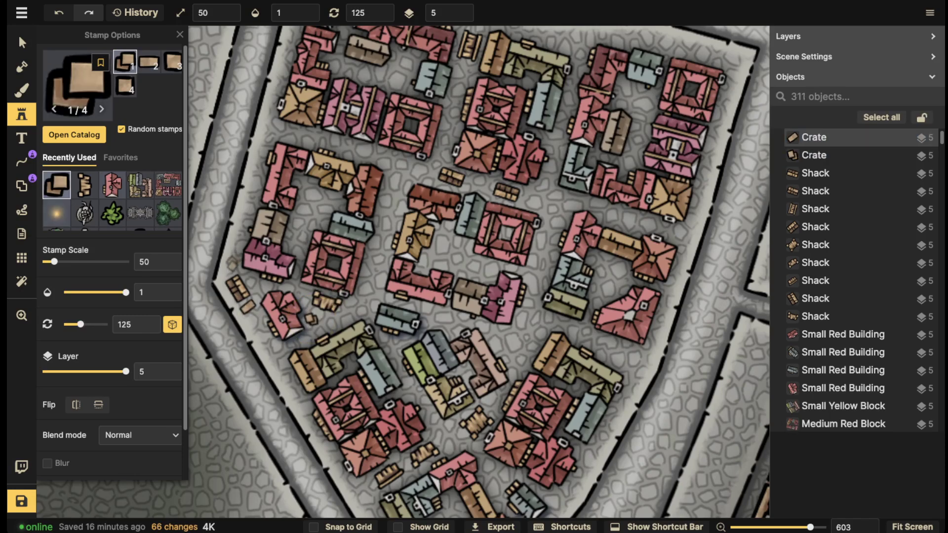
left_click(232, 263)
Place one Crate between the two shacks north of the central block and another beside the shack below the yellow block.
left_click_drag(430, 187, 388, 300)
left_click_drag(465, 289, 441, 272)
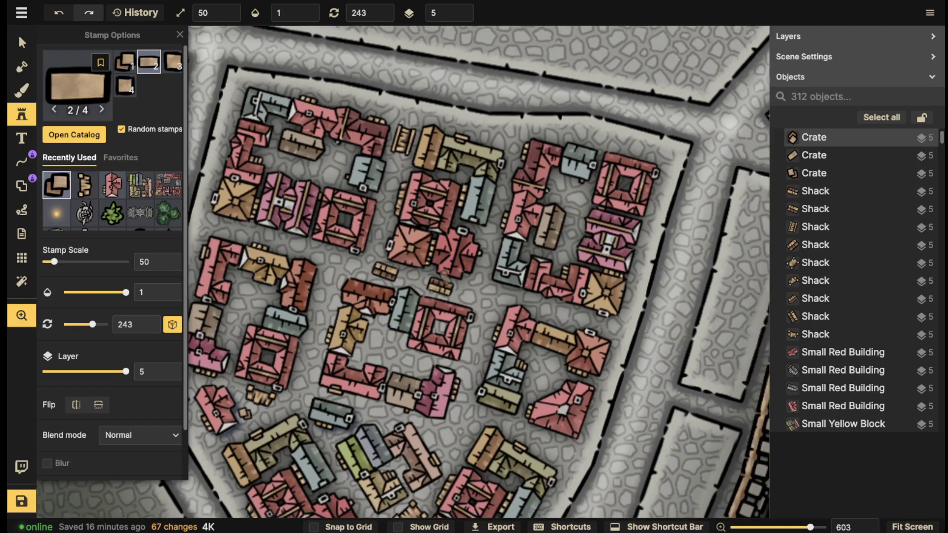
key("e")
key("a")
left_click(406, 277)
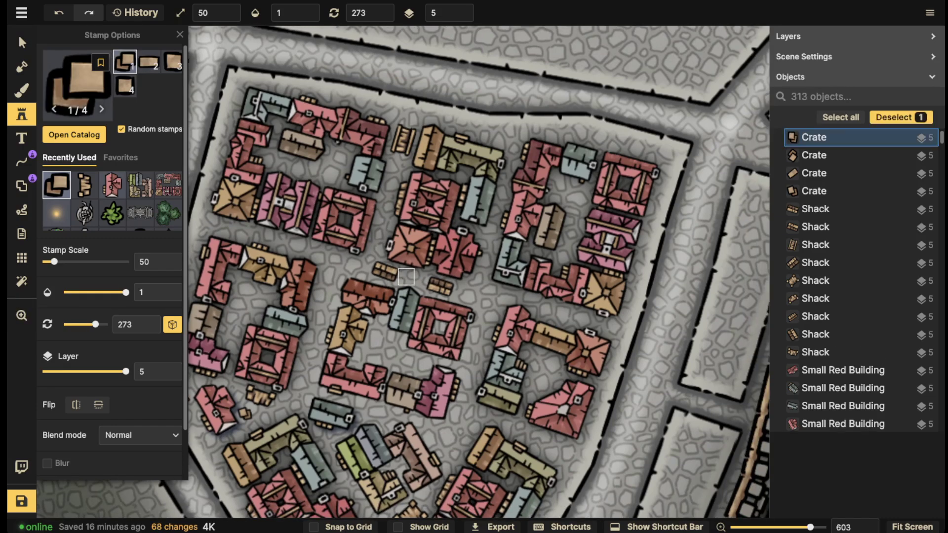
left_click_drag(437, 435, 438, 296)
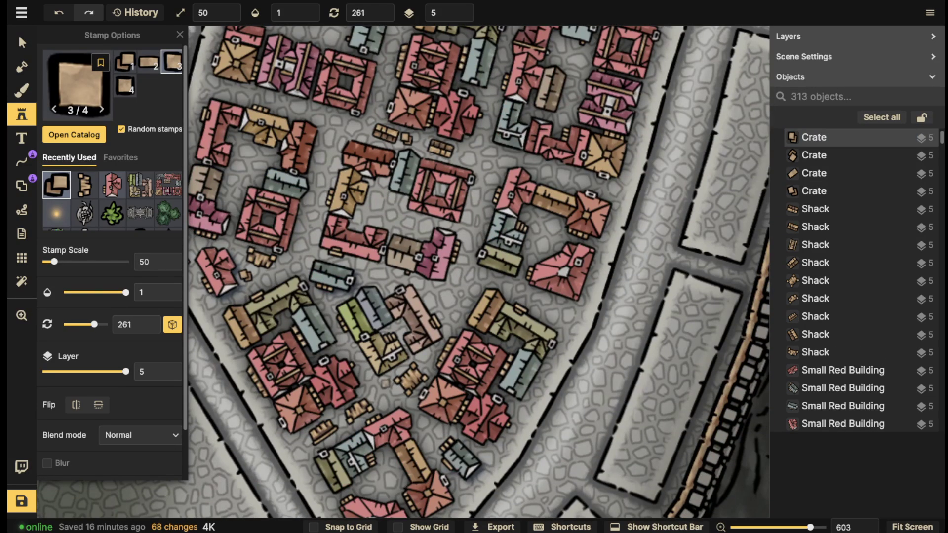
left_click(386, 383)
Place three more Crate stamps: east of the southeastern block, inside the northeastern block's courtyard, and inside the north-middle block.
scroll(335, 231, "down", 2)
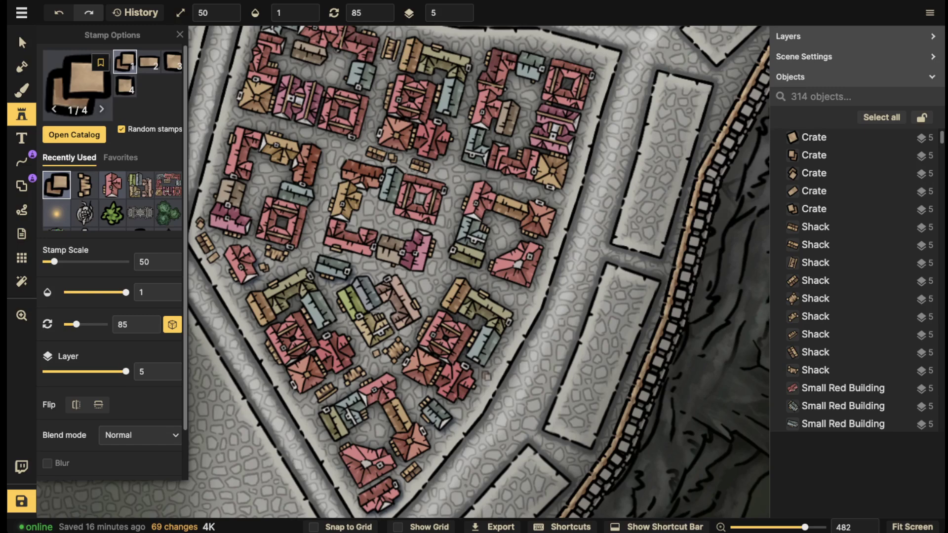
left_click(483, 376)
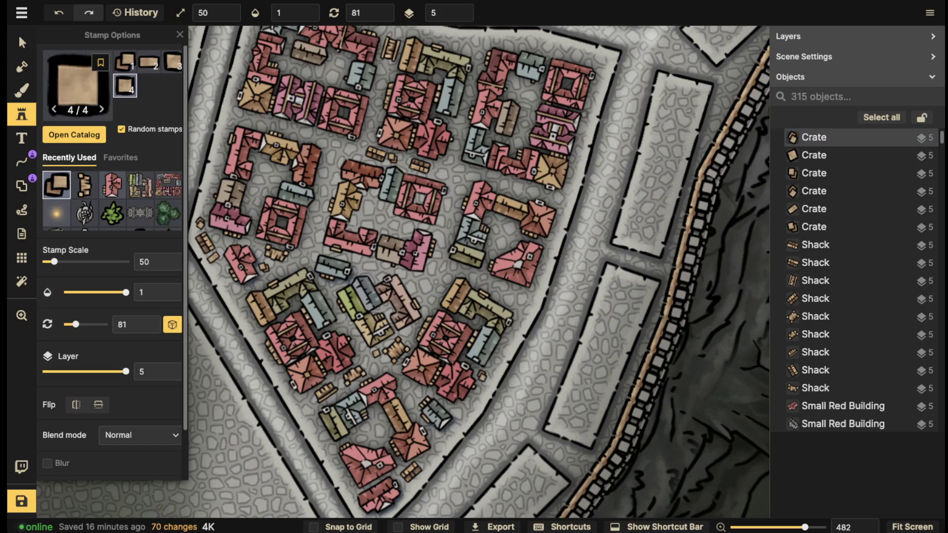
left_click(535, 90)
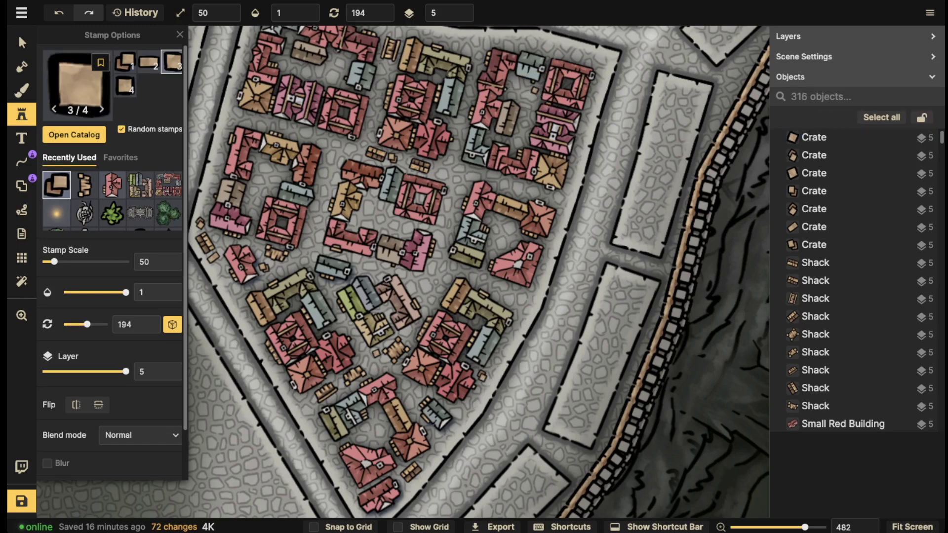
left_click(437, 77)
scroll(407, 133, "down", 2)
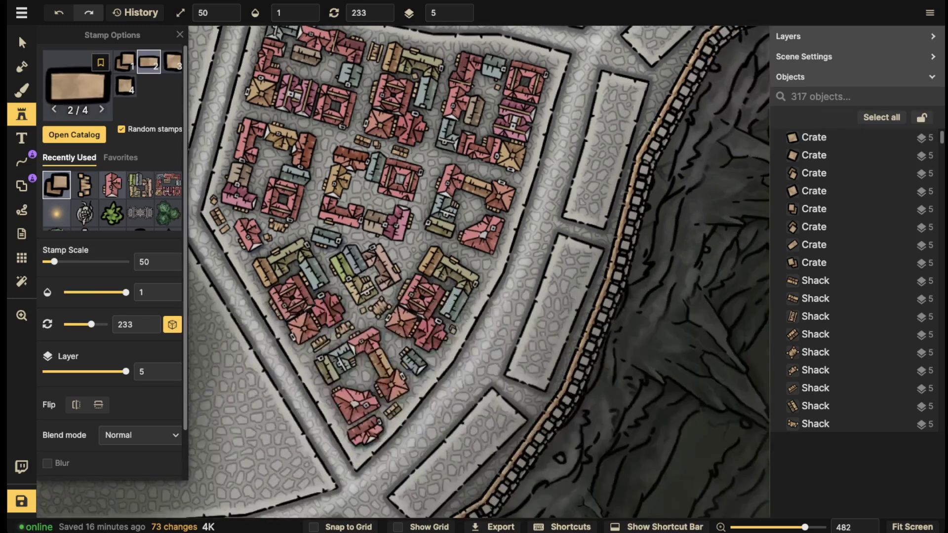
Set up the Brush with the green grass texture, size 10, on the Foreground layer.
left_click_drag(407, 133, 404, 222)
key("b")
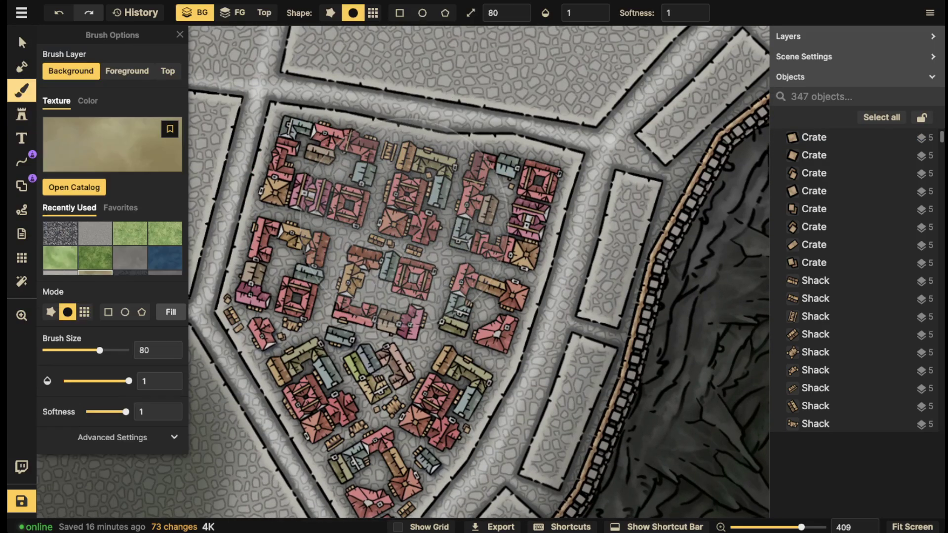
left_click(130, 234)
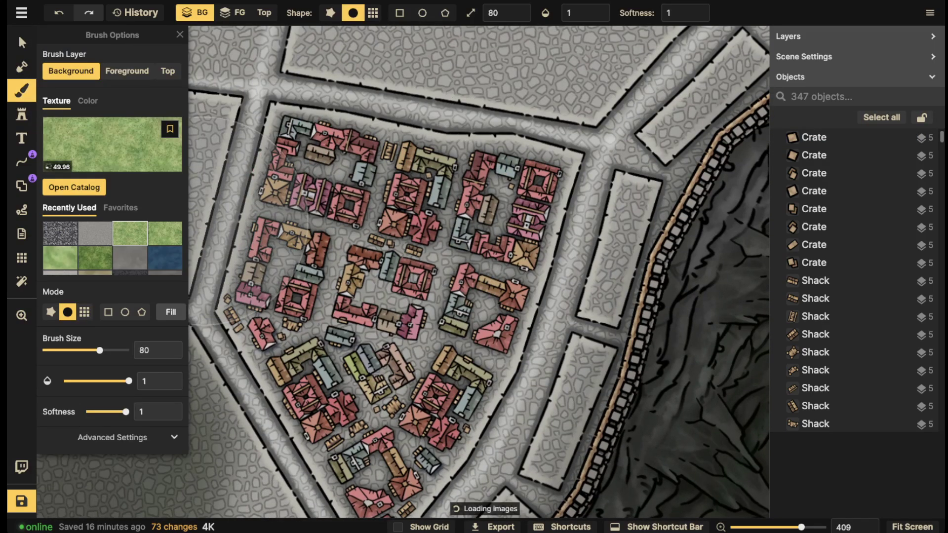
key("[")
key("[")
key("[")
key("[")
key("[")
key("[")
key("bracketleft")
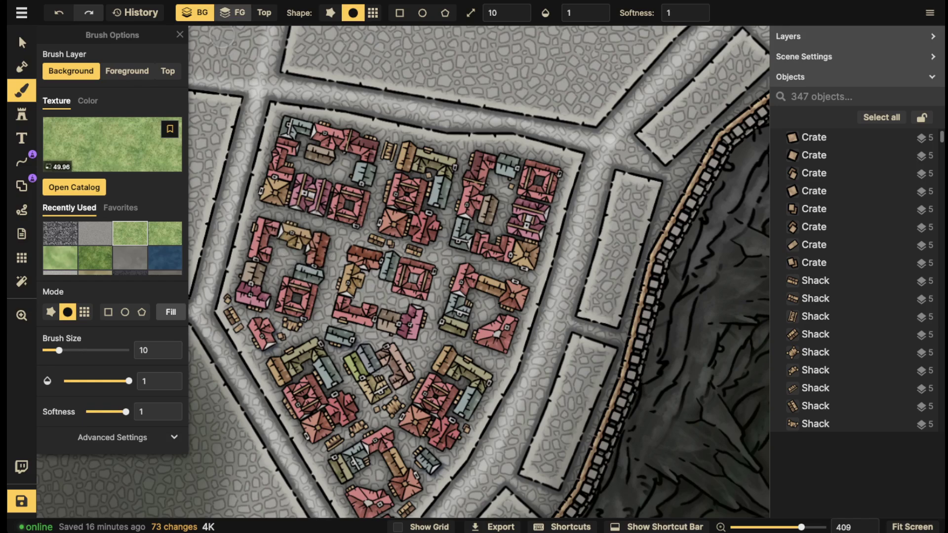
left_click(232, 13)
Paint grass inside the northwestern, northeastern, western, central, eastern and southernmost block courtyards.
mouse_move(277, 260)
left_mouse_down()
mouse_move(271, 296)
mouse_move(305, 253)
mouse_move(289, 262)
left_mouse_up()
mouse_move(309, 153)
left_mouse_down()
mouse_move(324, 181)
mouse_move(344, 161)
mouse_move(350, 180)
mouse_move(335, 161)
left_mouse_up()
mouse_move(374, 285)
left_mouse_down()
mouse_move(395, 289)
mouse_move(400, 302)
mouse_move(381, 277)
left_mouse_up()
mouse_move(494, 178)
left_mouse_down()
mouse_move(504, 226)
mouse_move(493, 221)
mouse_move(513, 179)
left_mouse_up()
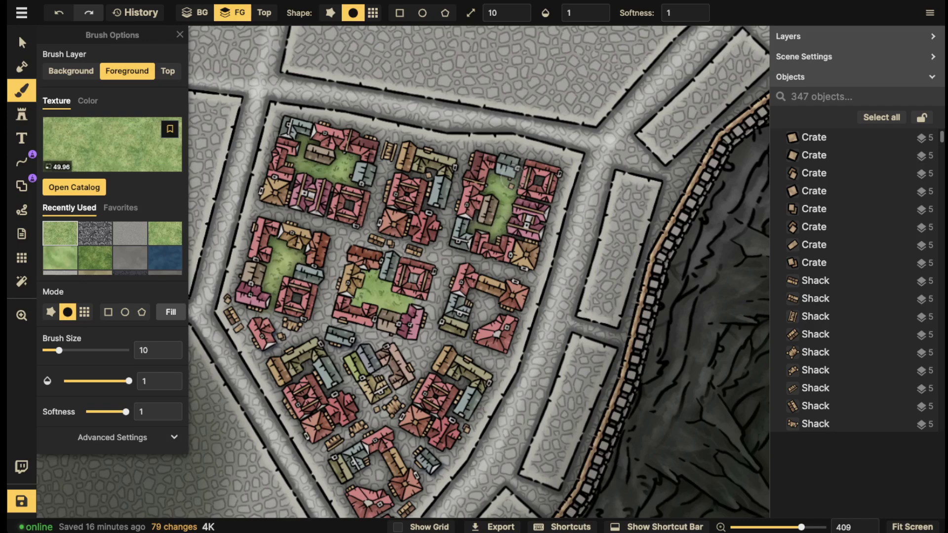
mouse_move(484, 303)
left_mouse_down()
mouse_move(482, 325)
mouse_move(499, 302)
mouse_move(476, 306)
left_mouse_up()
mouse_move(382, 470)
left_mouse_down()
mouse_move(361, 496)
mouse_move(375, 462)
left_mouse_up()
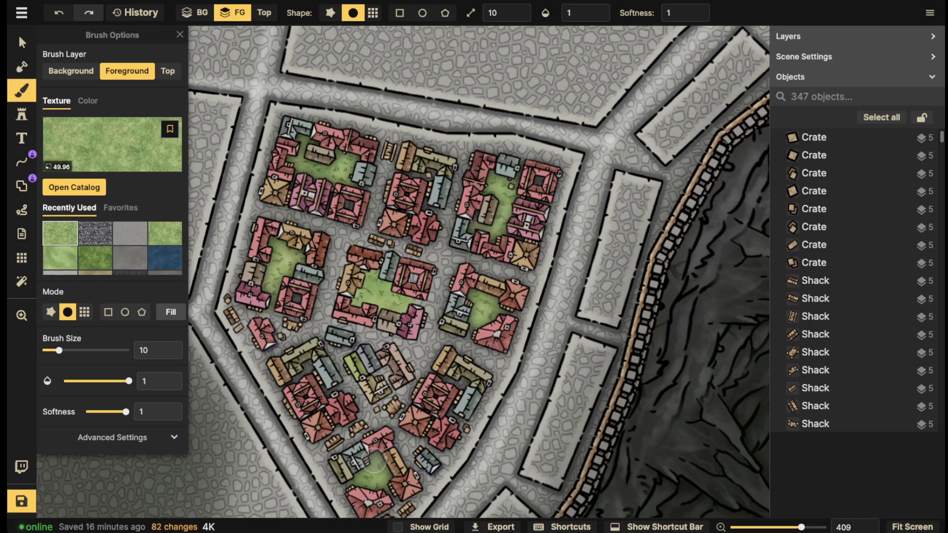
scroll(374, 462, "down", 3)
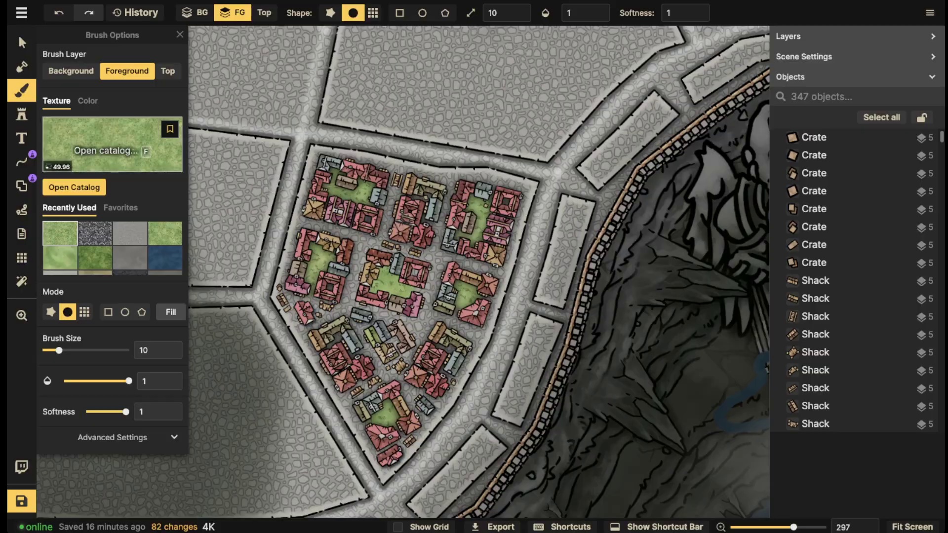
left_click(112, 143)
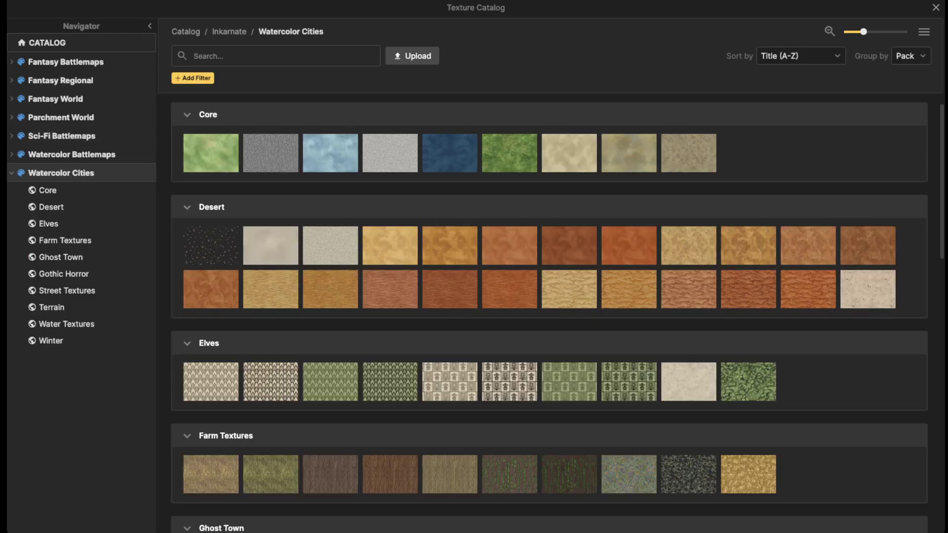
key("Escape")
Search the stamps for "well", choose Simple Well, and place one in the central block's courtyard and one in the southernmost courtyard.
key("s")
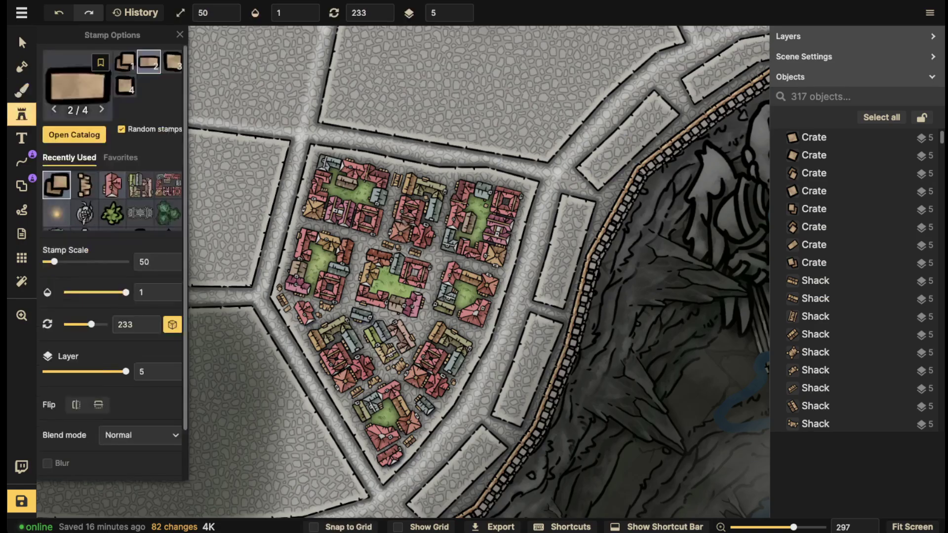
type("fwell")
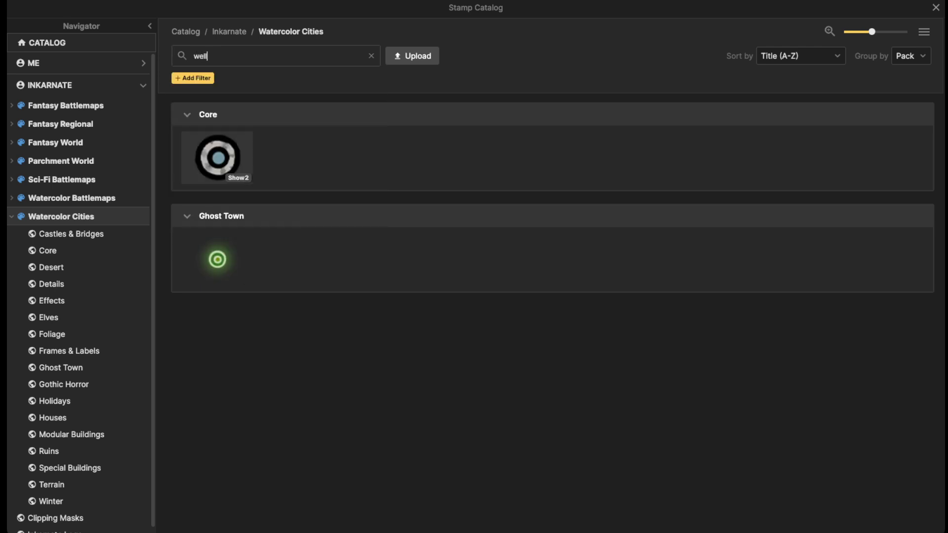
left_click(217, 156)
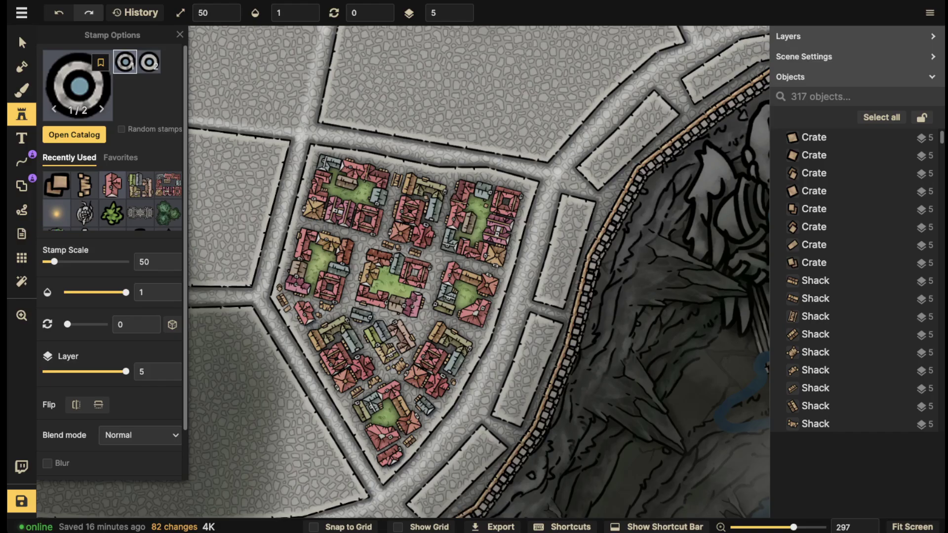
scroll(378, 273, "up", 5)
left_click(379, 269)
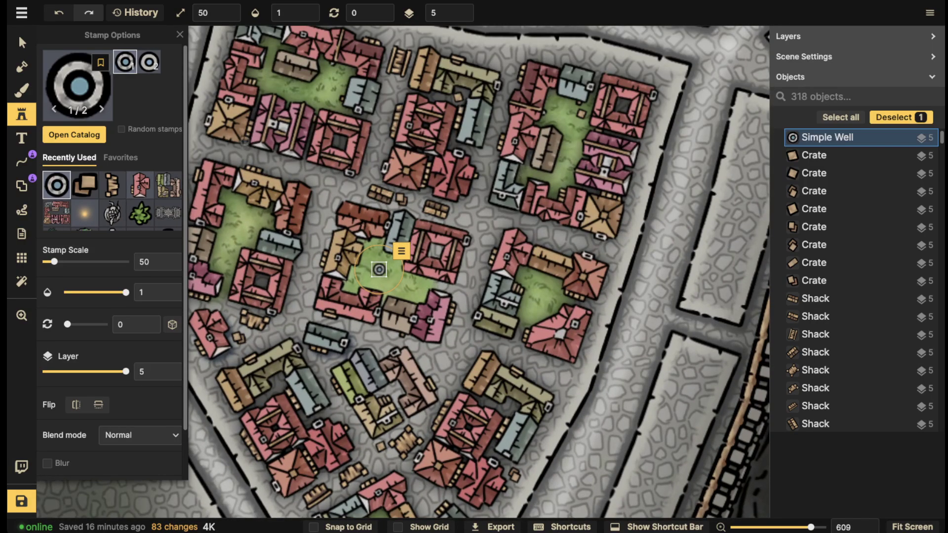
left_click_drag(406, 389, 444, 224)
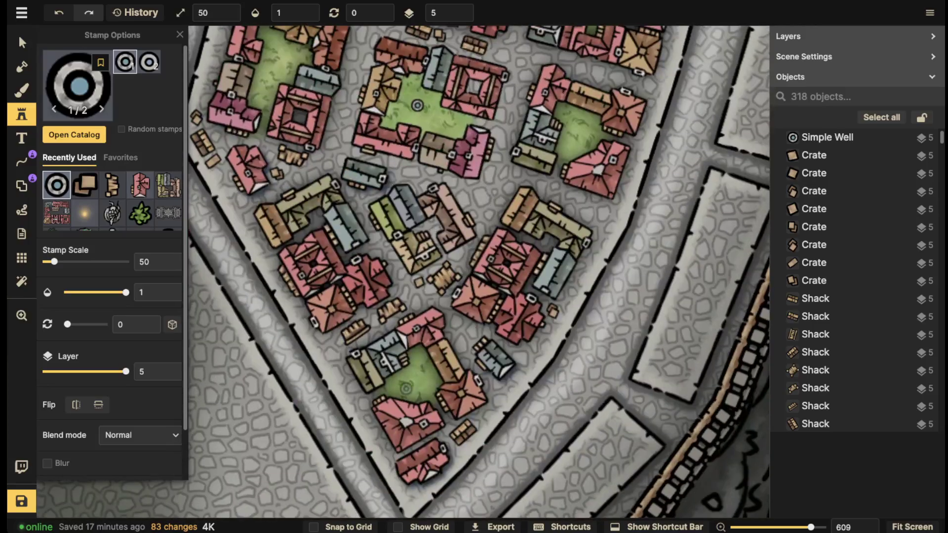
left_click(413, 383)
Choose the Bush stamp, set its layer to 1, and place three in the western courtyard and one in the central courtyard's southwestern corner.
scroll(405, 223, "down", 3)
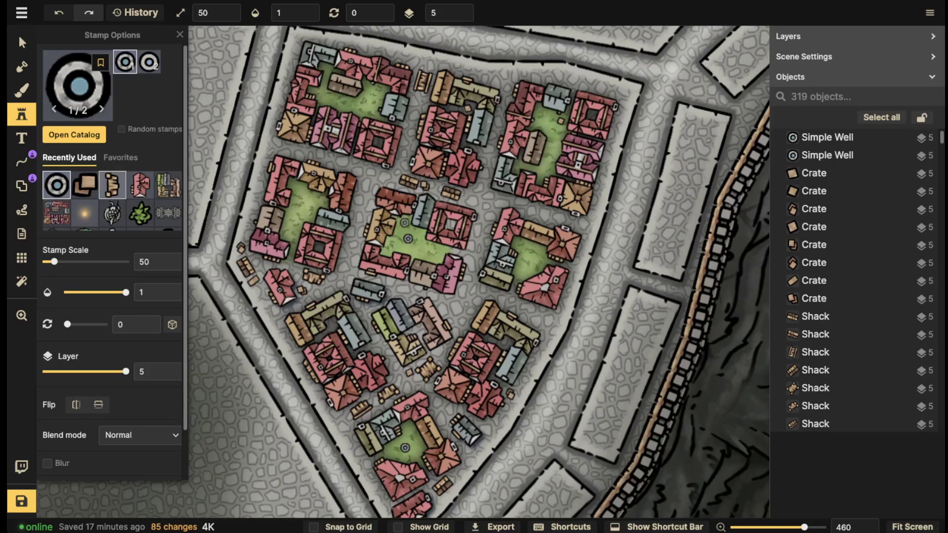
left_click(113, 213)
left_click(140, 213)
scroll(296, 202, "up", 5)
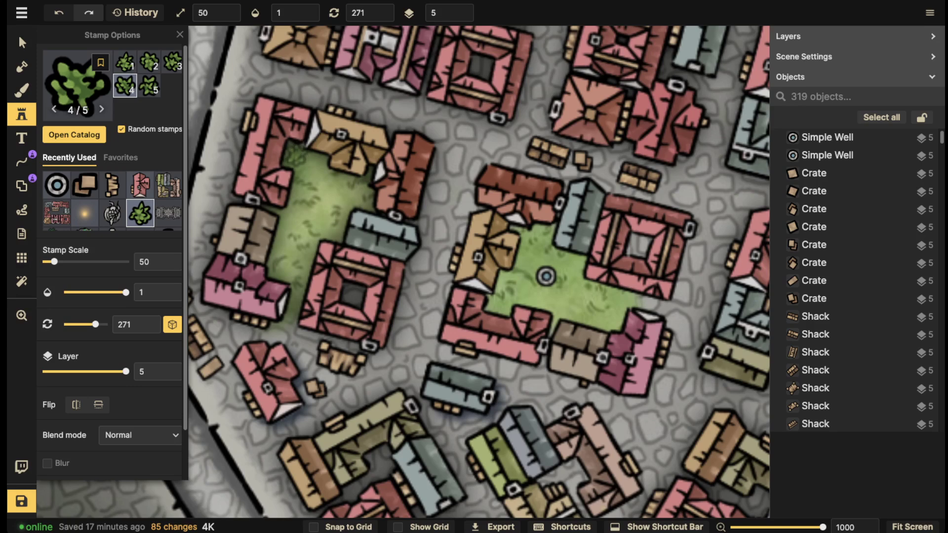
scroll(464, 14, "down", 4)
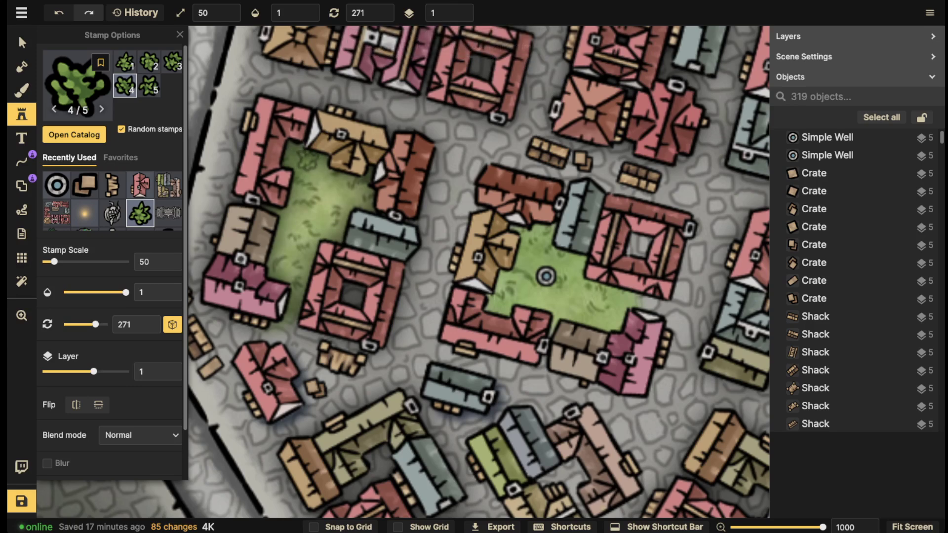
left_click(295, 155)
left_click(314, 161)
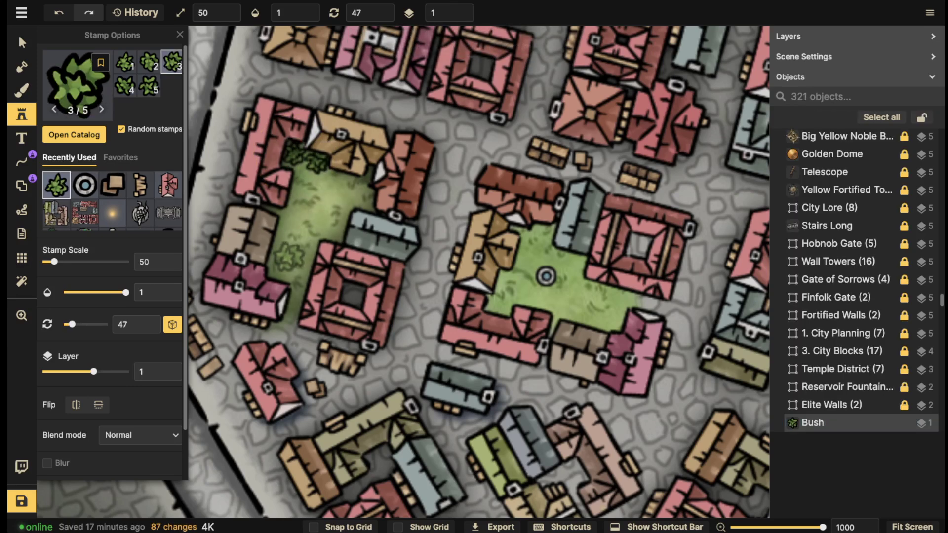
left_click(285, 260)
left_click(501, 298)
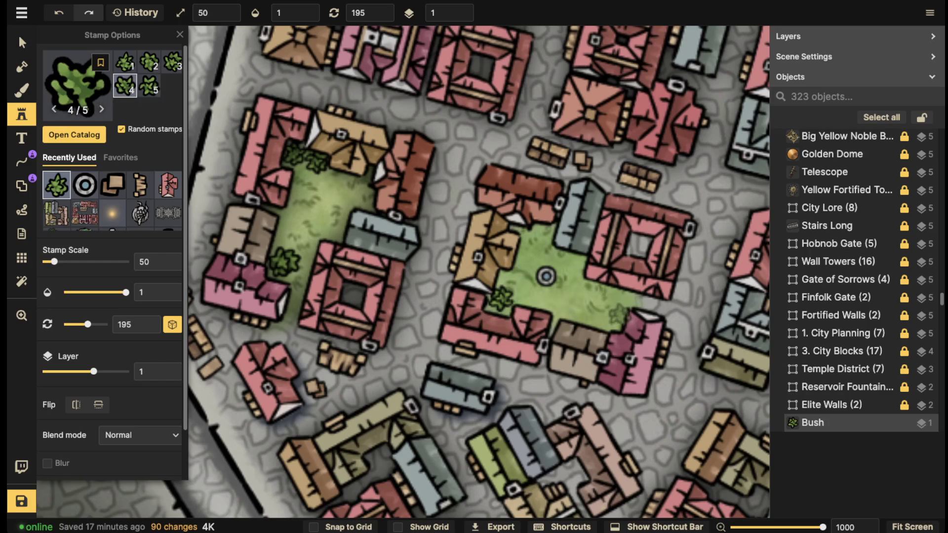
Place bushes in the central courtyard's southeastern corner and northern edge, and one in the southernmost block's courtyard.
left_click(602, 314)
left_click(540, 237)
left_click_drag(512, 279, 496, 89)
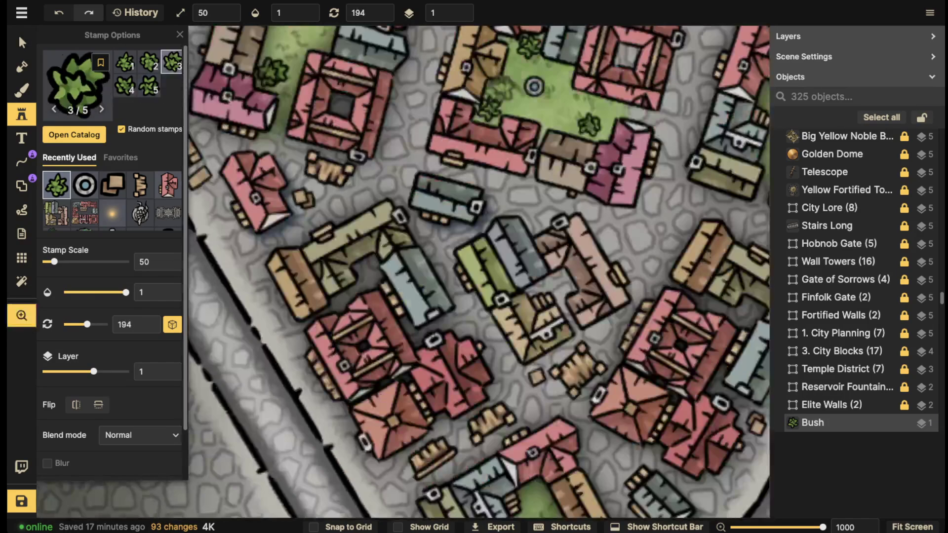
left_click_drag(499, 350, 439, 86)
left_click(472, 223)
Place three bushes in the eastern block's courtyard, one at its northwestern corner and two along its southern edge.
left_click_drag(659, 133, 476, 330)
left_click_drag(548, 33, 505, 262)
left_click(484, 257)
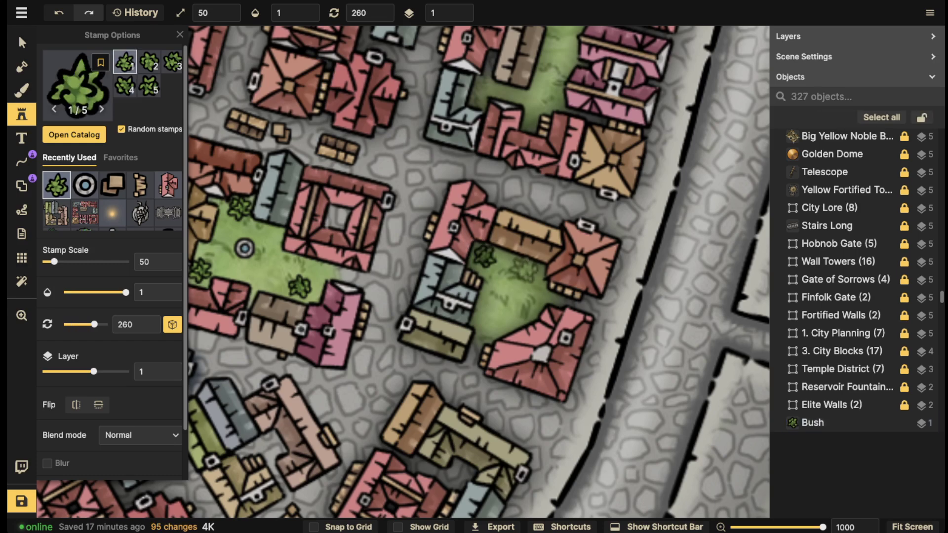
left_click(530, 314)
left_click(499, 322)
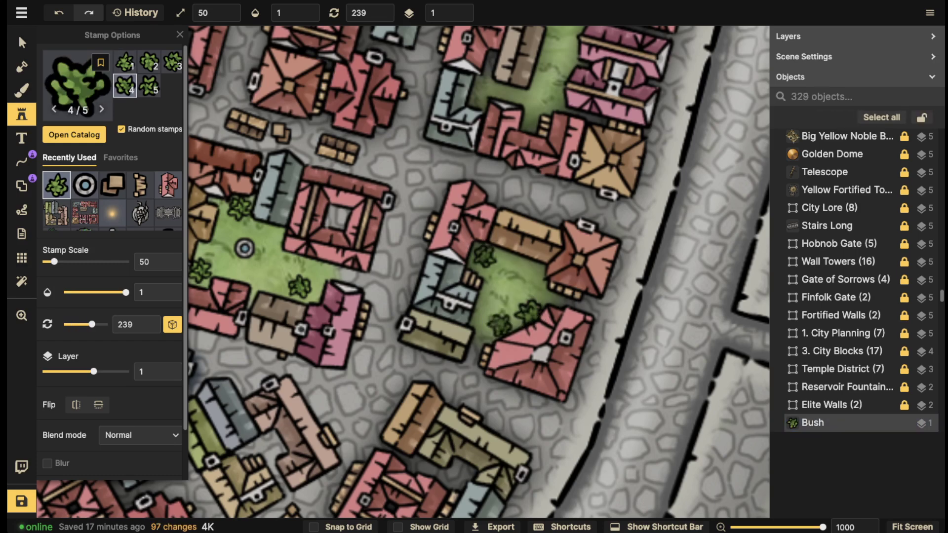
Place one bush in the northeastern block's courtyard and three around the northwestern block's courtyard.
left_click_drag(478, 133, 414, 336)
left_click(466, 177)
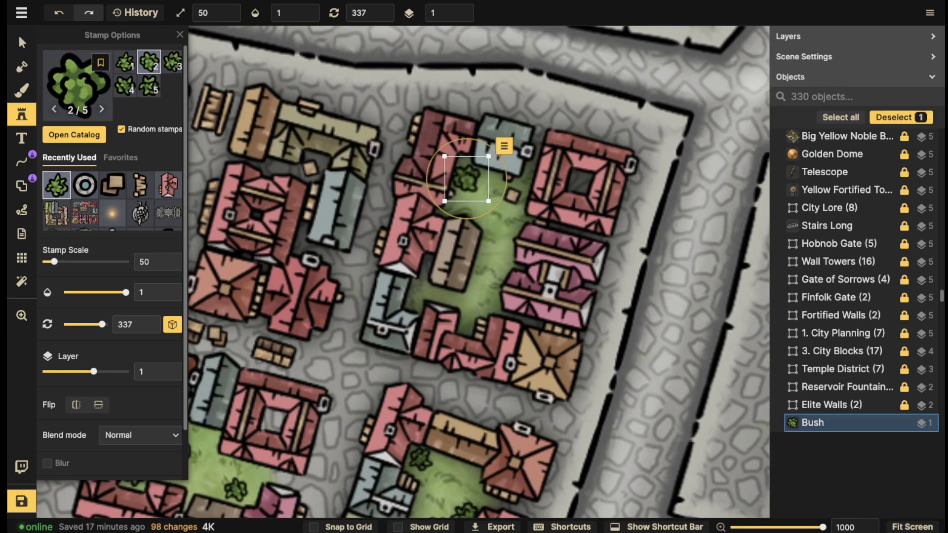
left_click_drag(481, 313, 752, 327)
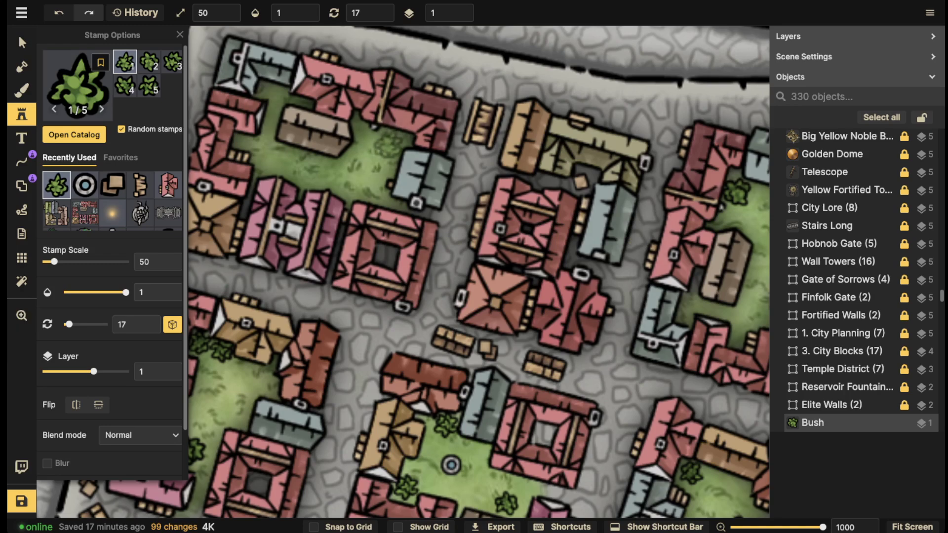
left_click(390, 142)
left_click(263, 97)
left_click(343, 185)
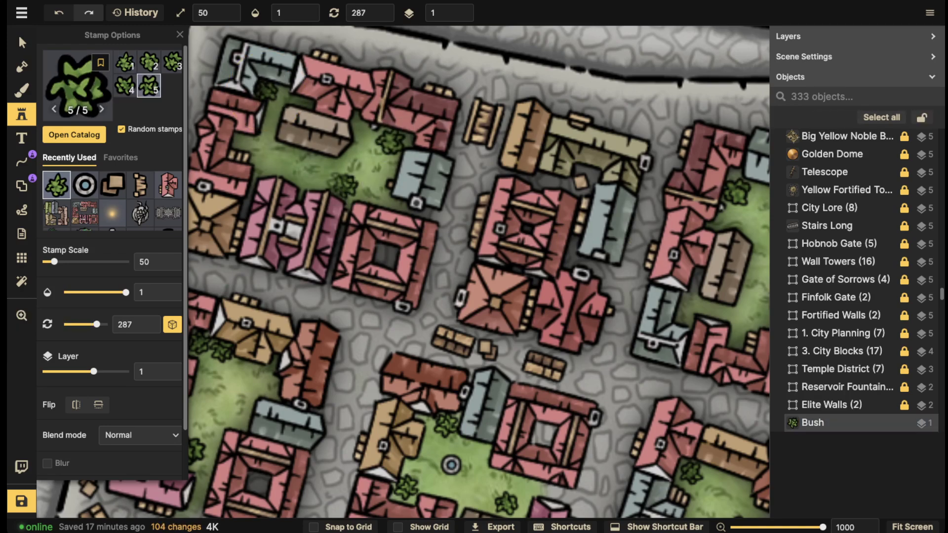
scroll(341, 188, "down", 3)
scroll(399, 217, "down", 5)
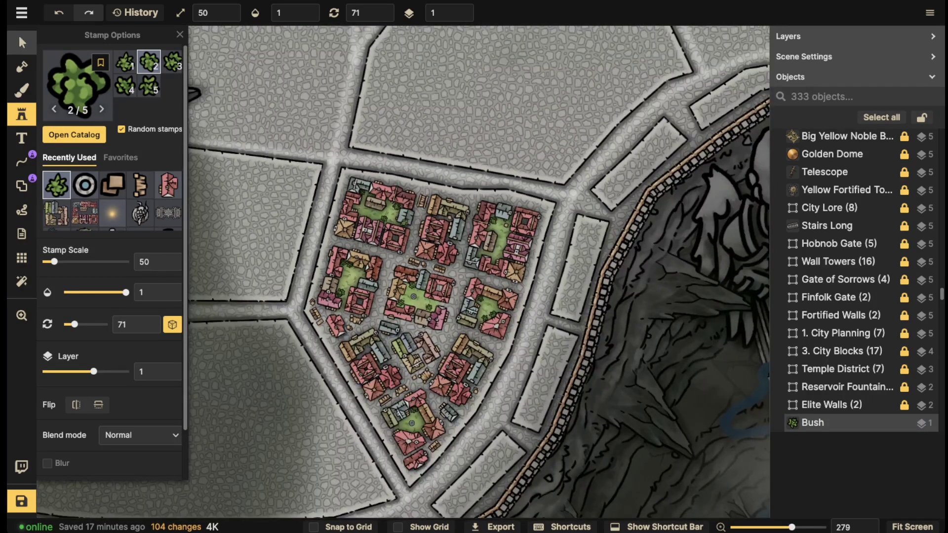
Limit the object selection filter to stamps only.
left_click(21, 42)
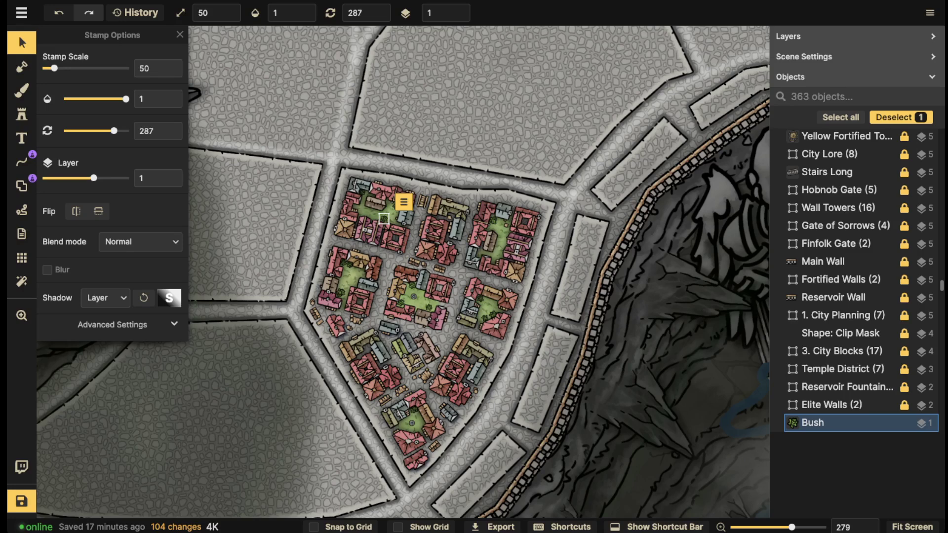
scroll(383, 218, "up", 2)
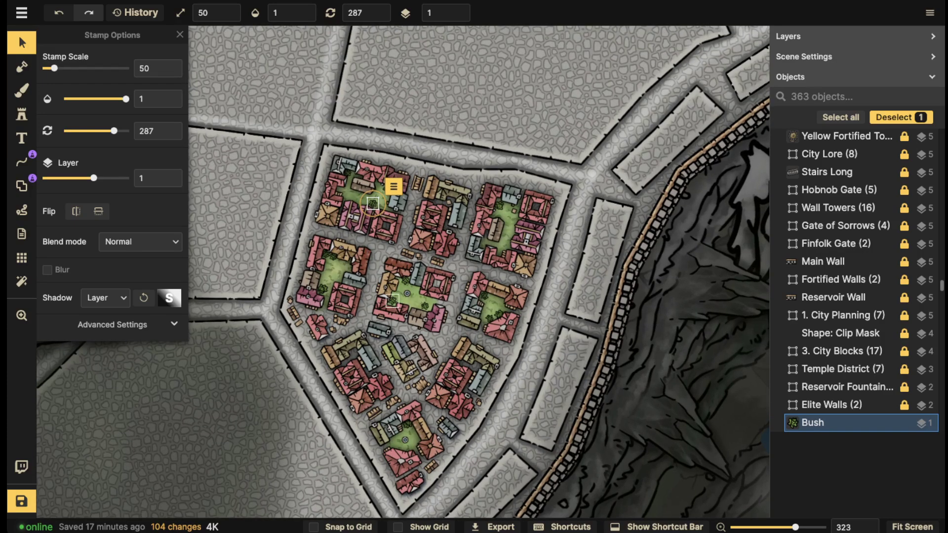
scroll(394, 285, "down", 3)
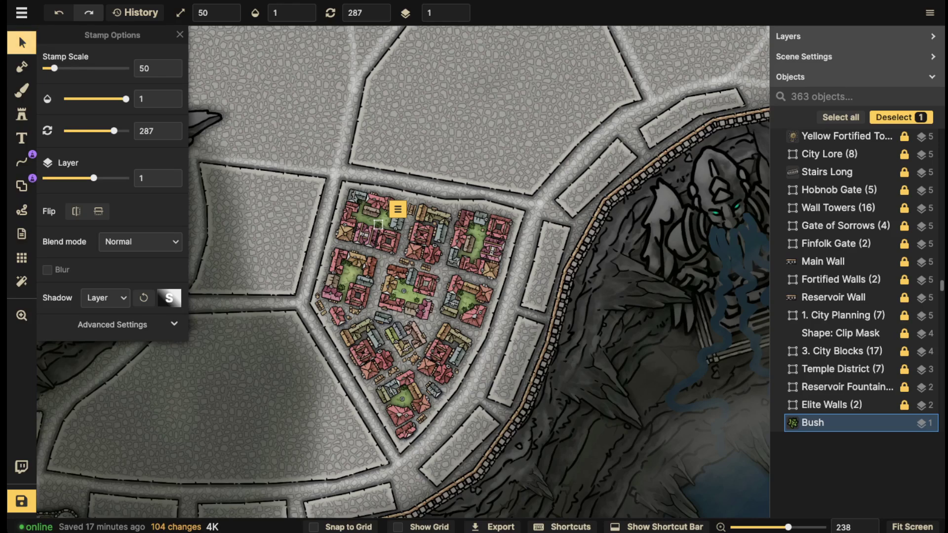
key("m")
key("v")
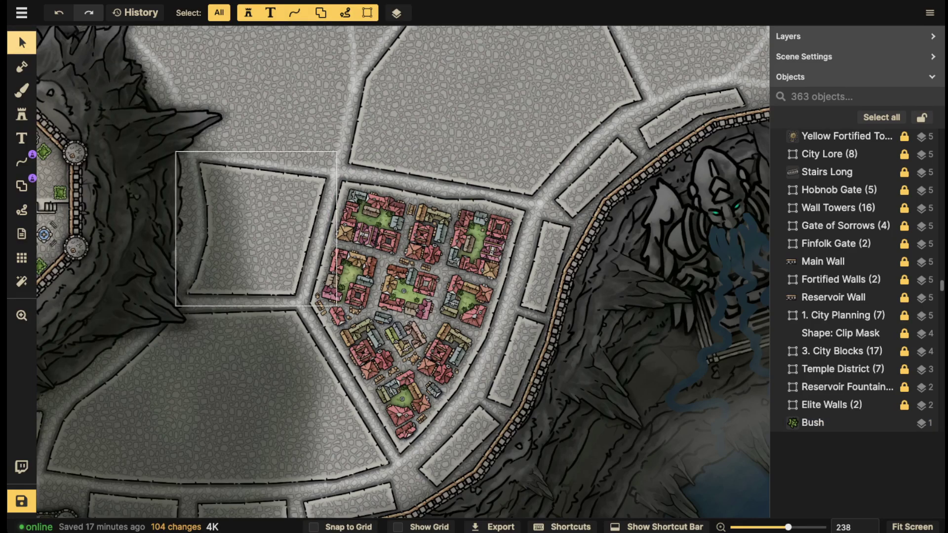
left_click(218, 12)
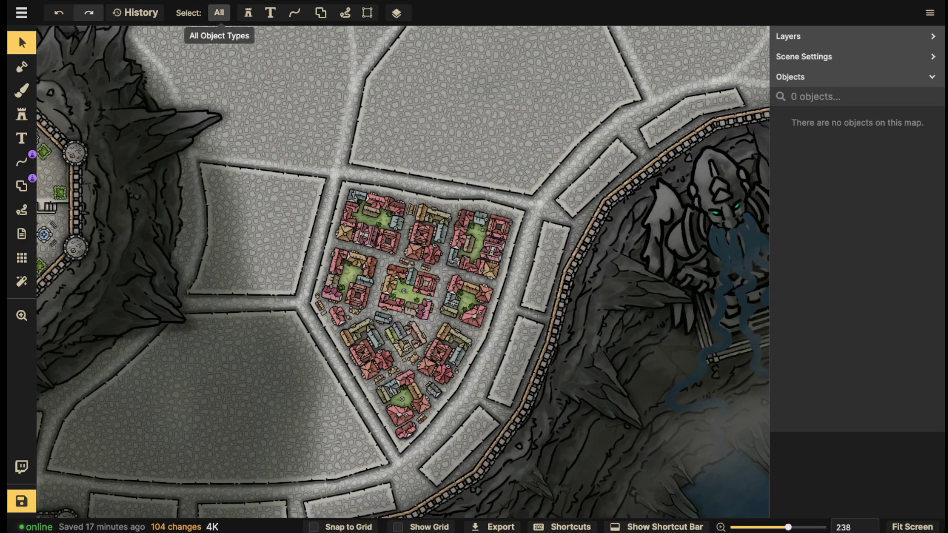
left_click(219, 12)
left_click(219, 13)
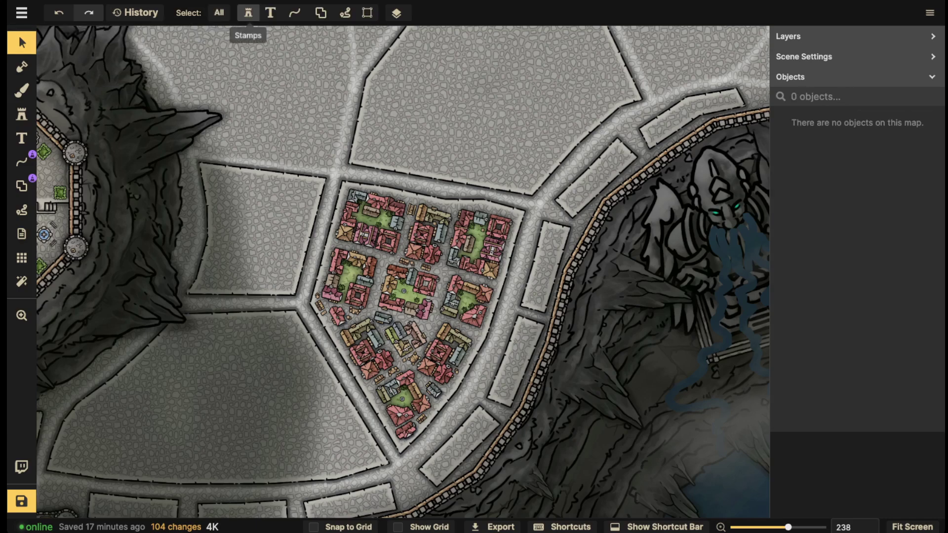
left_click(248, 13)
Select all the stamps in the red housing district and give them a custom shadow with blur 5 and intensity 0.8.
left_click_drag(472, 352, 532, 444)
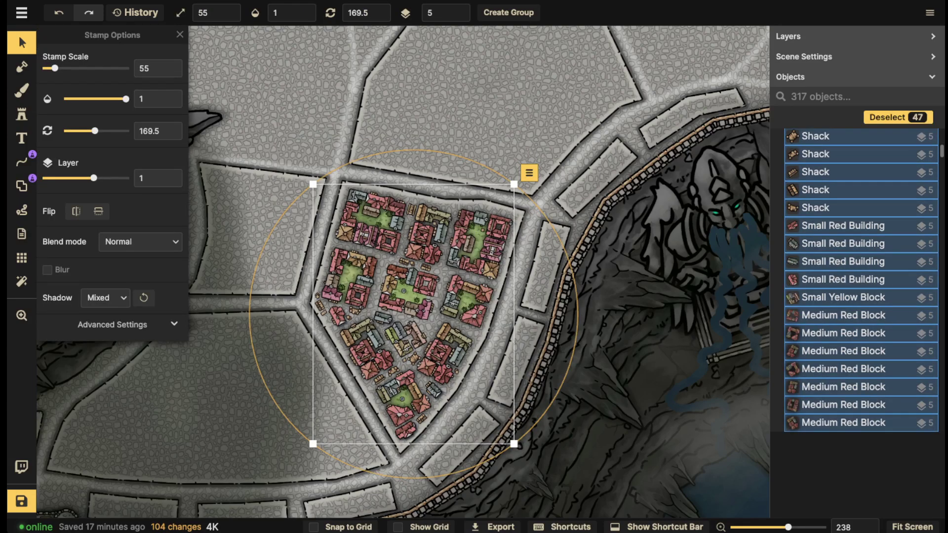
left_click(105, 297)
left_click(130, 388)
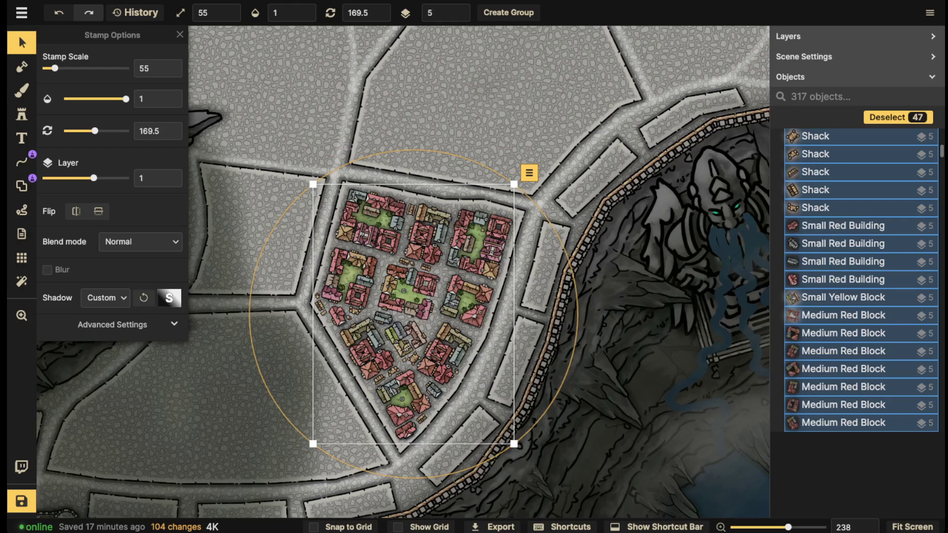
left_click(169, 298)
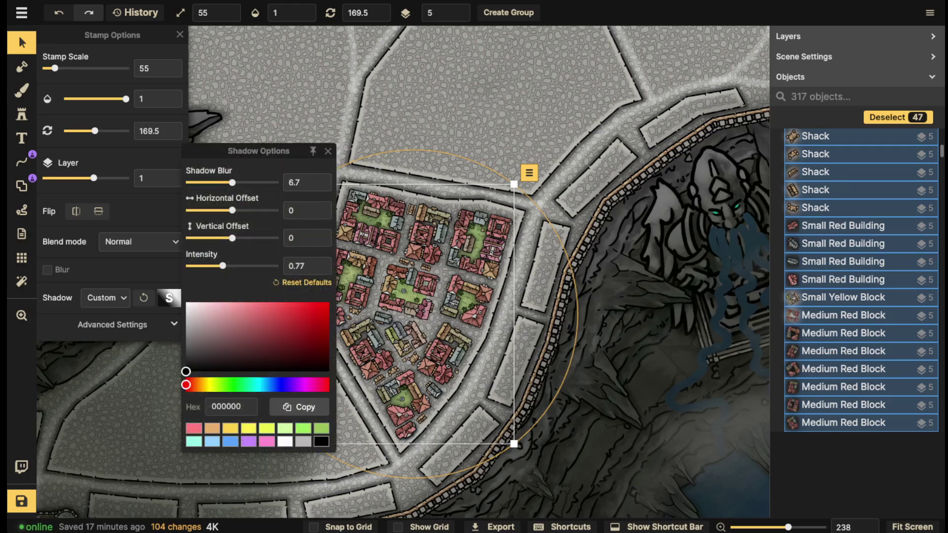
left_click_drag(232, 183, 233, 182)
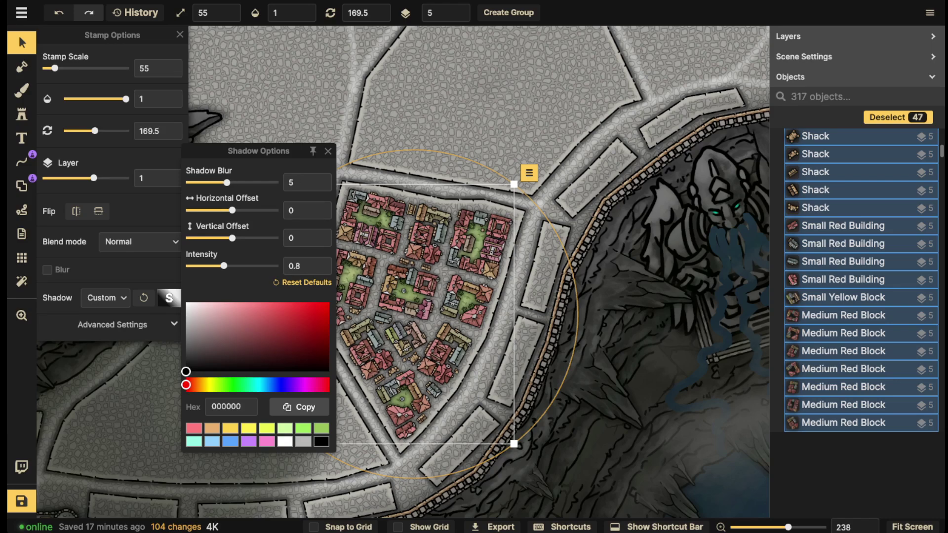
key("Escape")
scroll(403, 271, "down", 3)
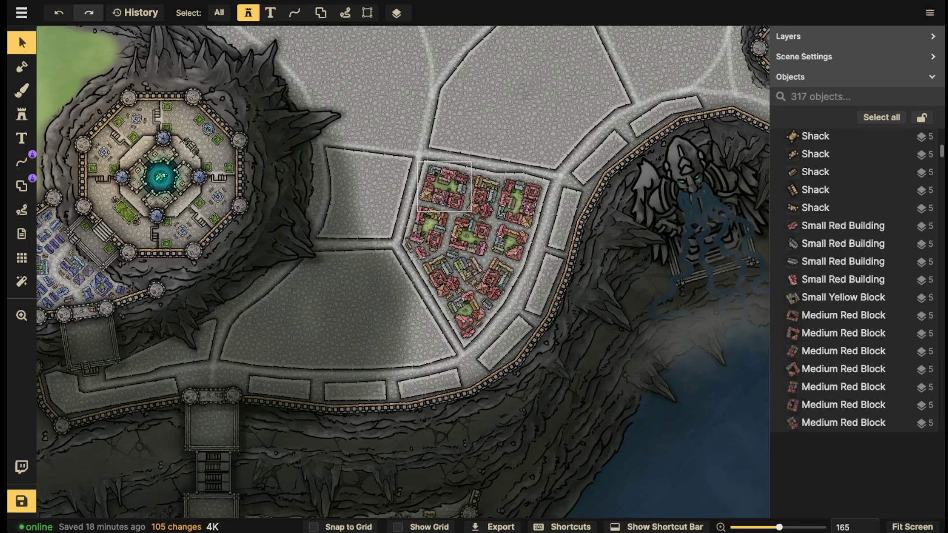
scroll(446, 190, "up", 5)
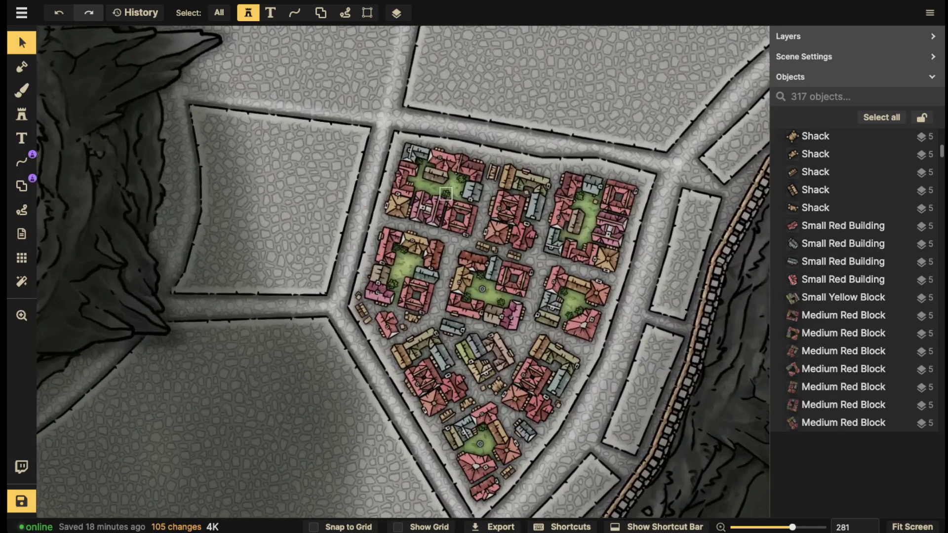
left_click(445, 194)
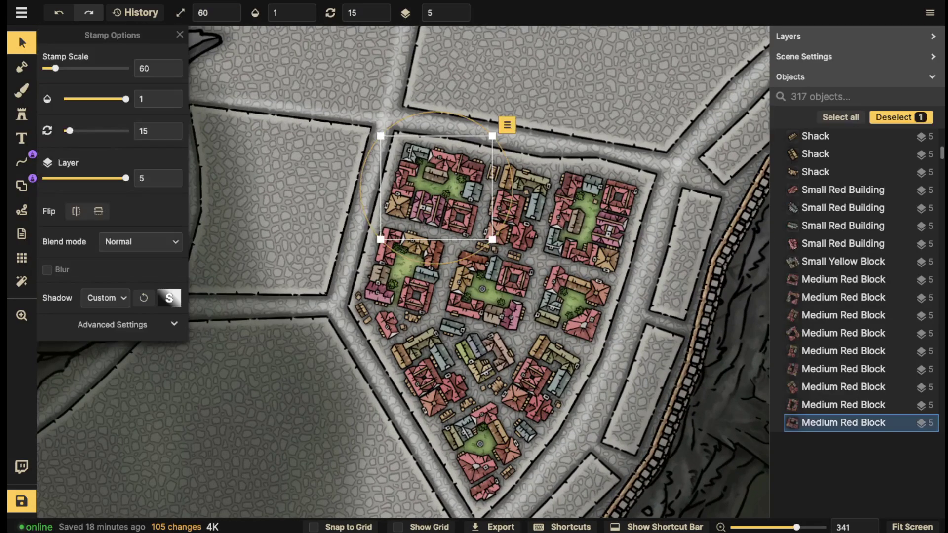
Search the Watercolor Cities stamp catalog for "block" to fill the empty district west of the red houses.
scroll(446, 194, "up", 3)
left_click_drag(446, 194, 617, 233)
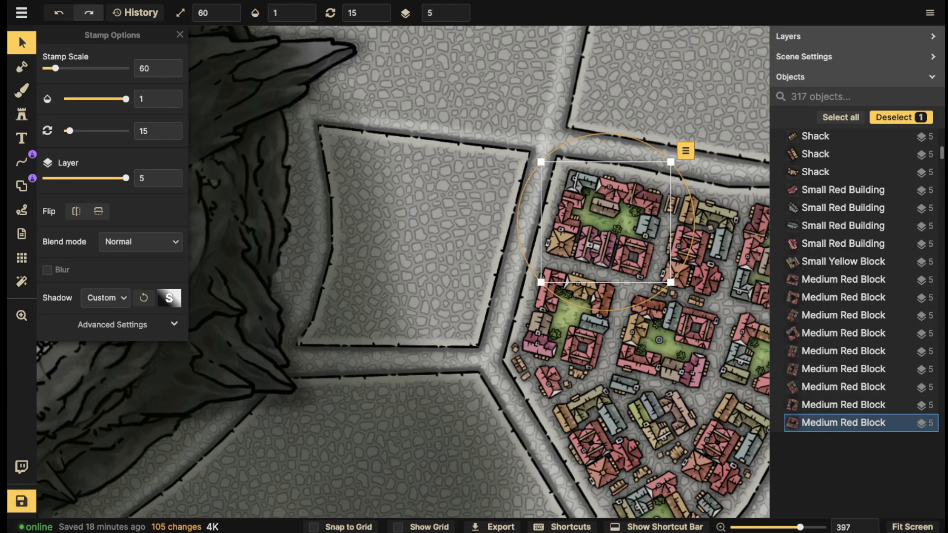
left_click(22, 115)
left_click(100, 81)
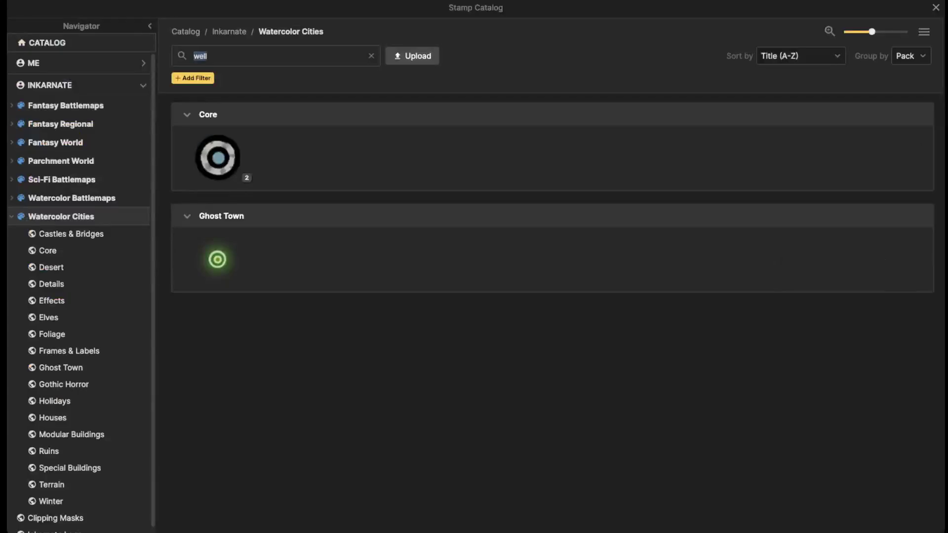
key("ctrl+a")
type("bl")
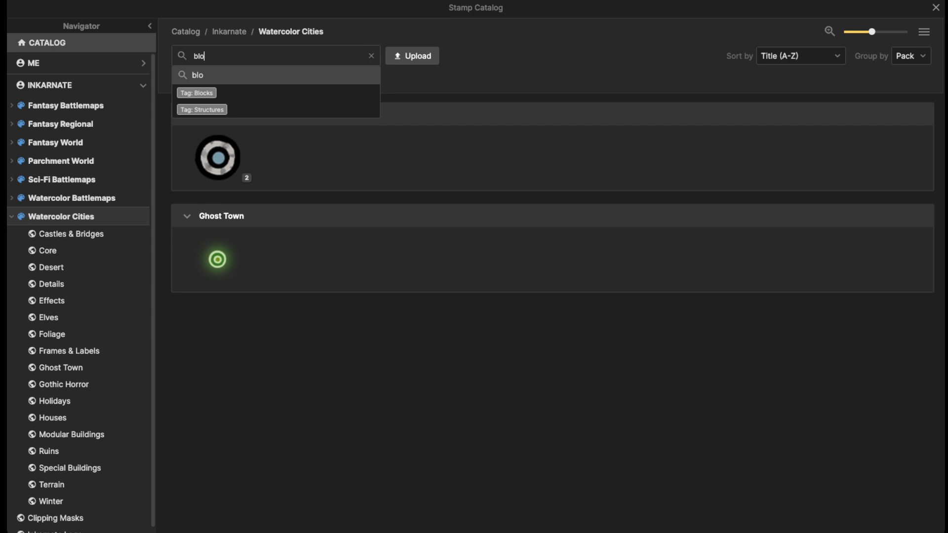
type("ock")
key("Return")
scroll(289, 336, "down", 4)
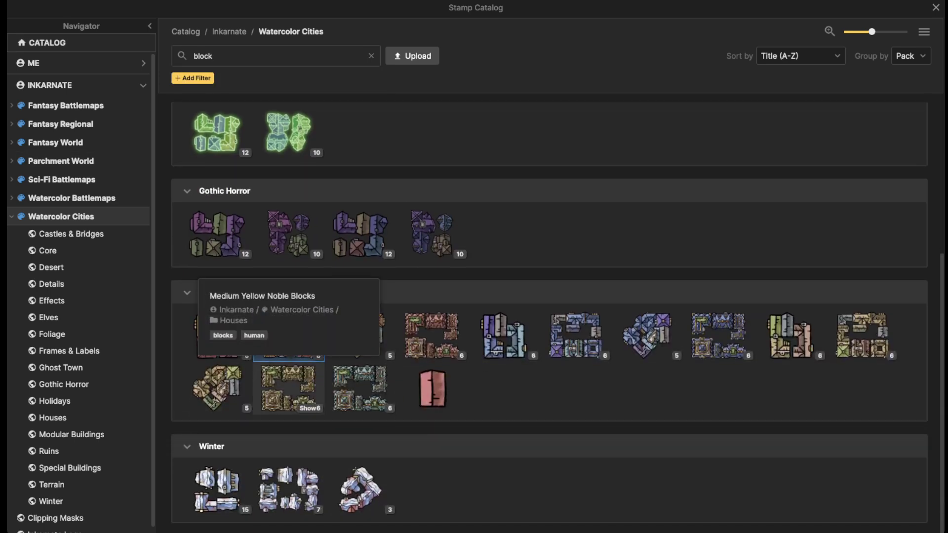
left_click(289, 385)
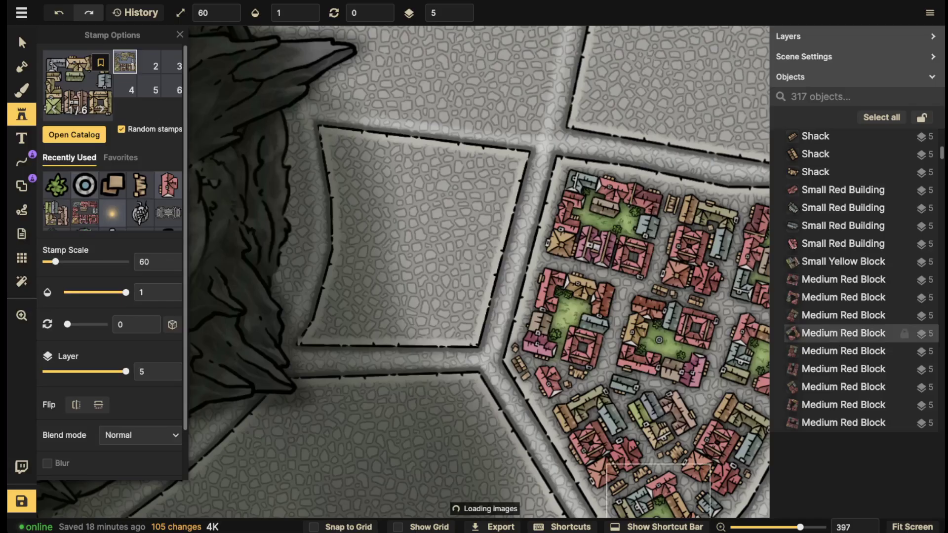
scroll(400, 180, "down", 3)
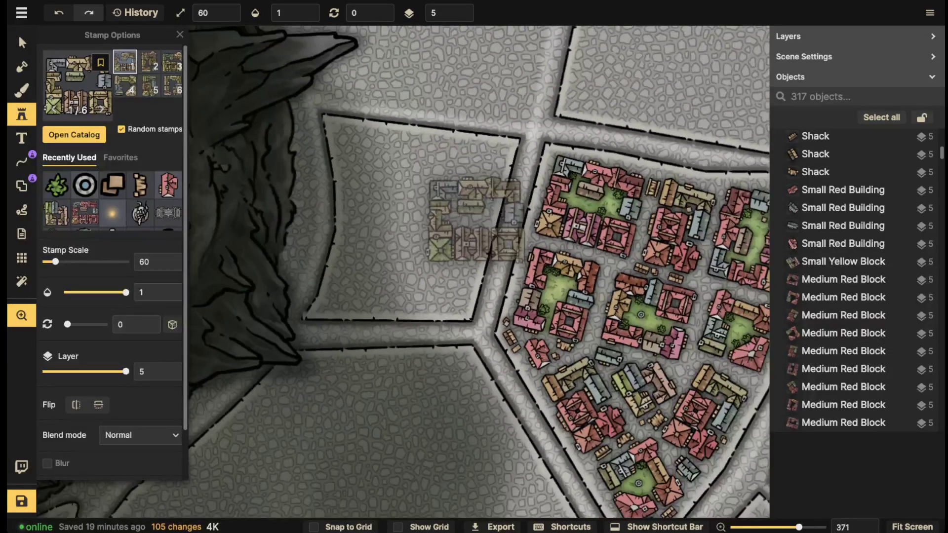
scroll(354, 178, "up", 3)
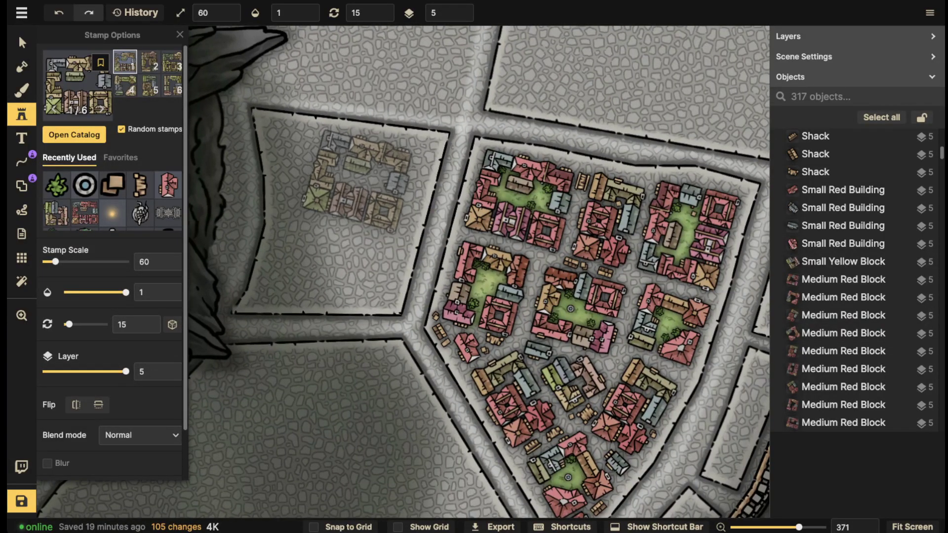
scroll(363, 180, "down", 6)
Choose the Medium Yellow Noble Blocks stamp and preview its variants 6, 4 and 5 at different rotations over the empty district.
left_click(77, 89)
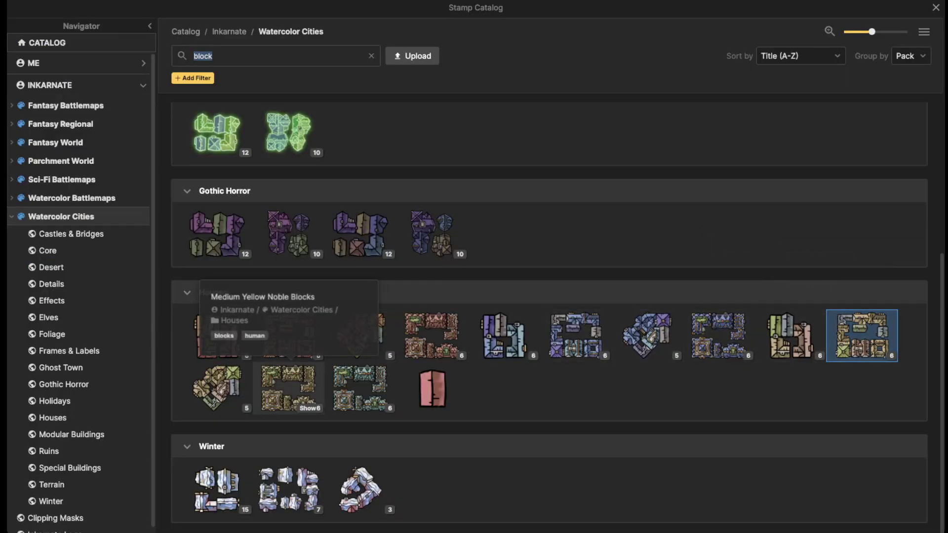
left_click(289, 388)
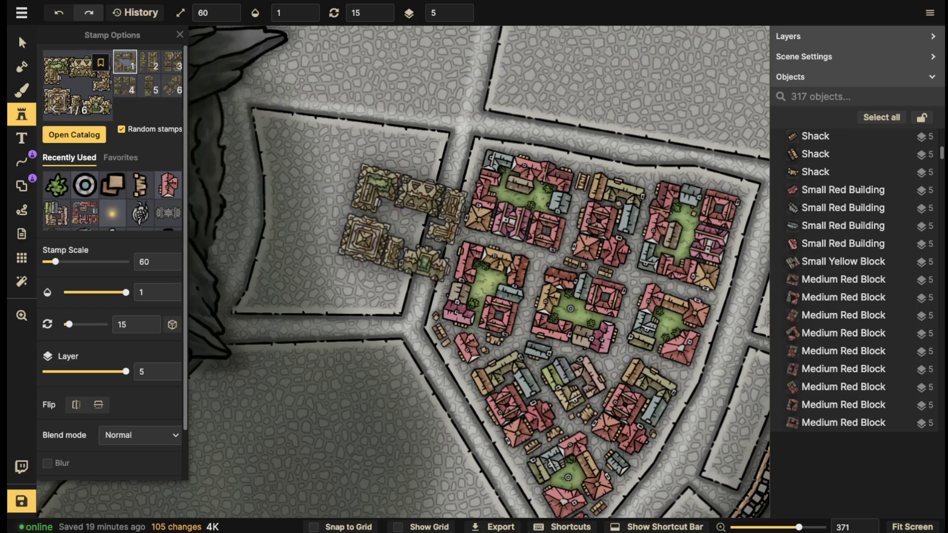
left_click(171, 86)
scroll(350, 182, "up", 2)
scroll(349, 182, "up", 15)
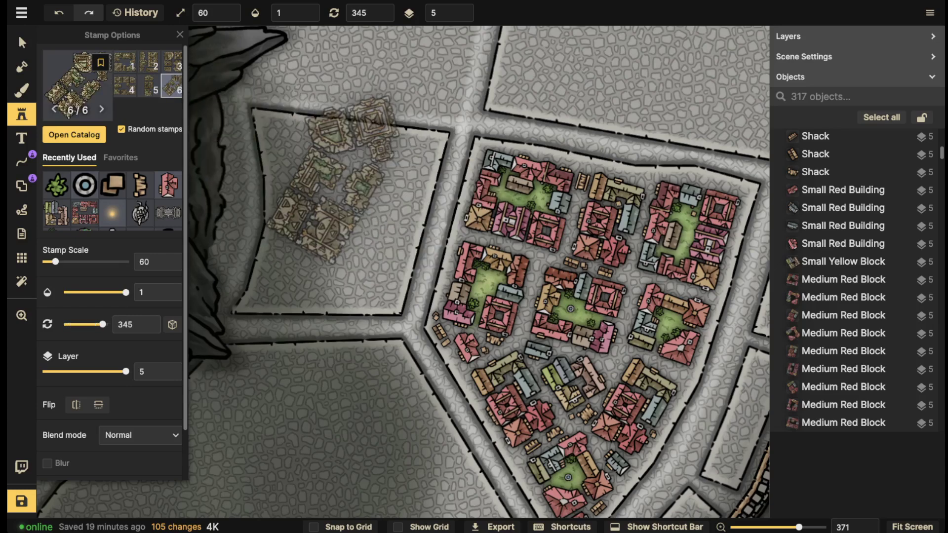
left_click(125, 86)
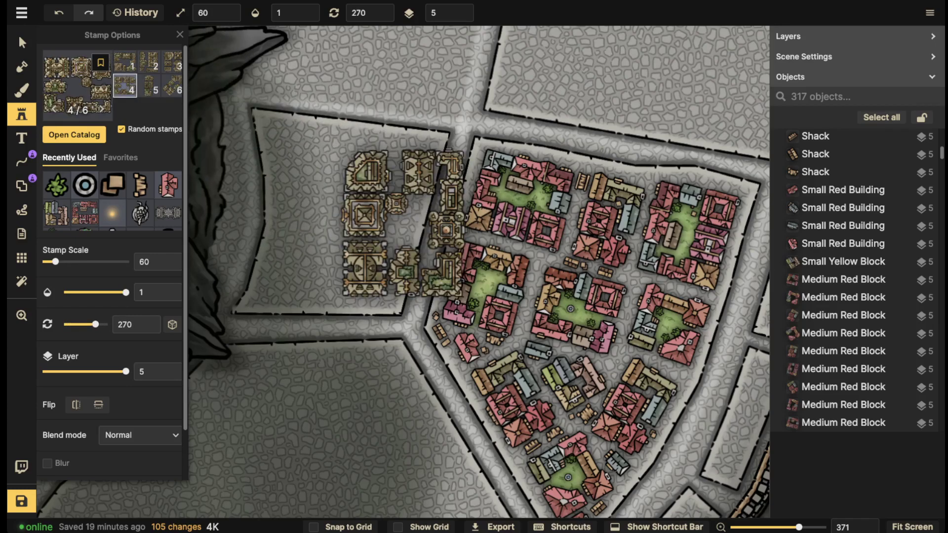
left_click(149, 86)
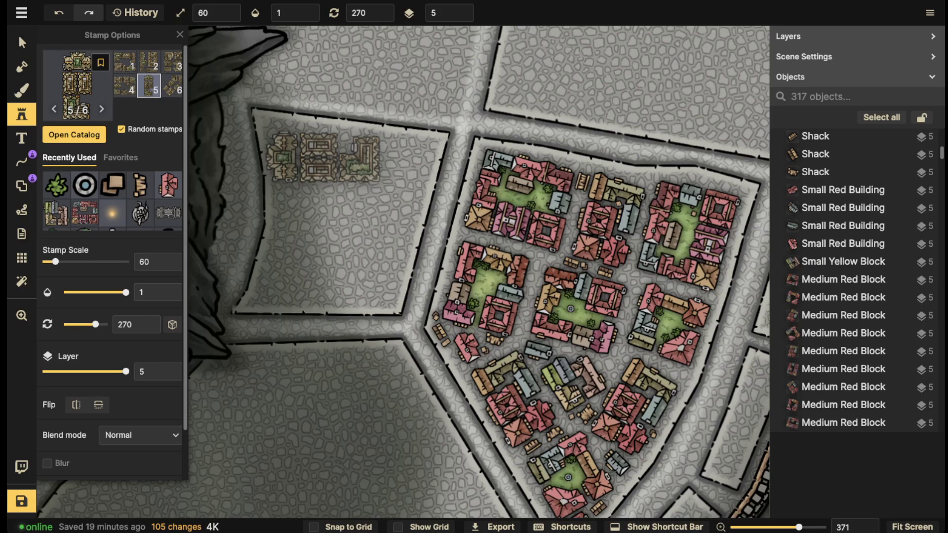
Place noble block variant 1 at scale 60 and rotation 195 in the western district's northern part, and fine-tune its rotation and position.
left_click(125, 62)
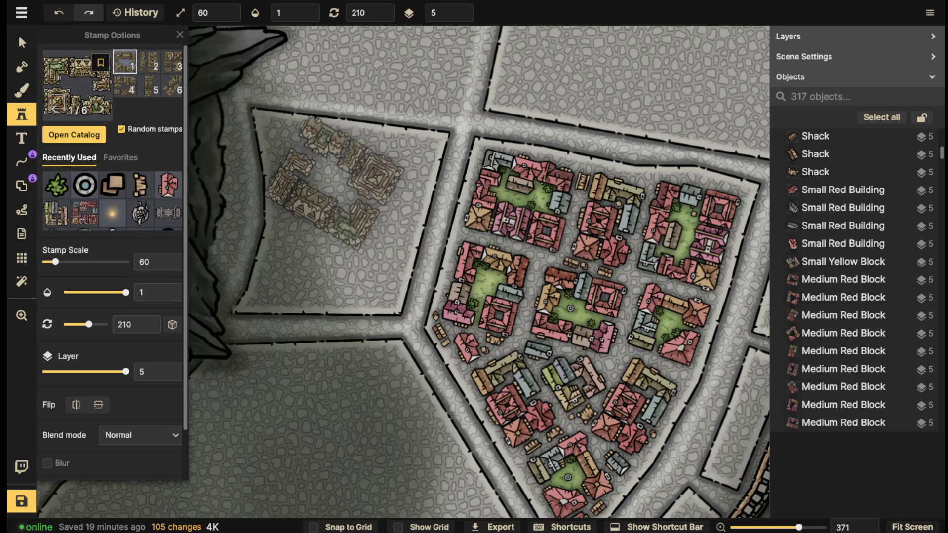
scroll(341, 182, "down", 1)
left_click(355, 181)
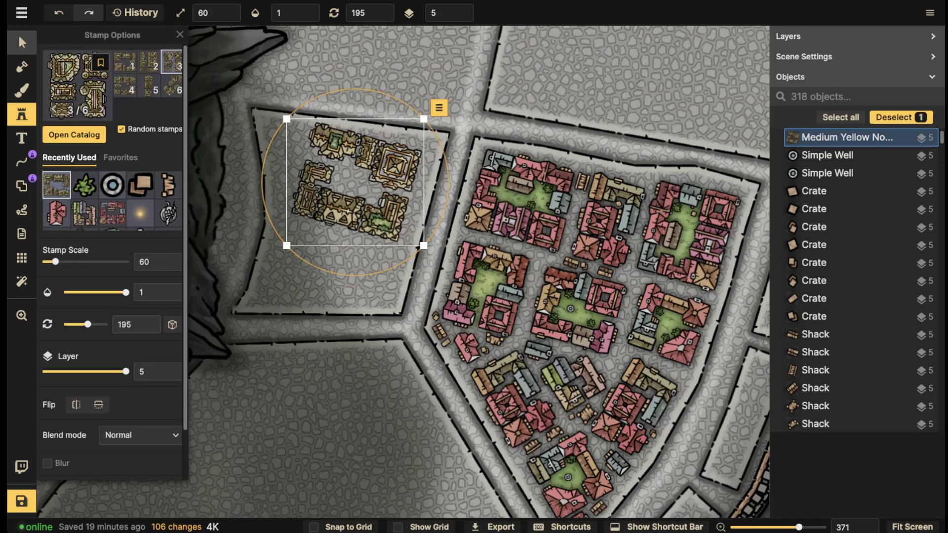
left_click(22, 42)
left_click_drag(269, 144, 265, 152)
left_click_drag(355, 182, 355, 180)
key("Escape")
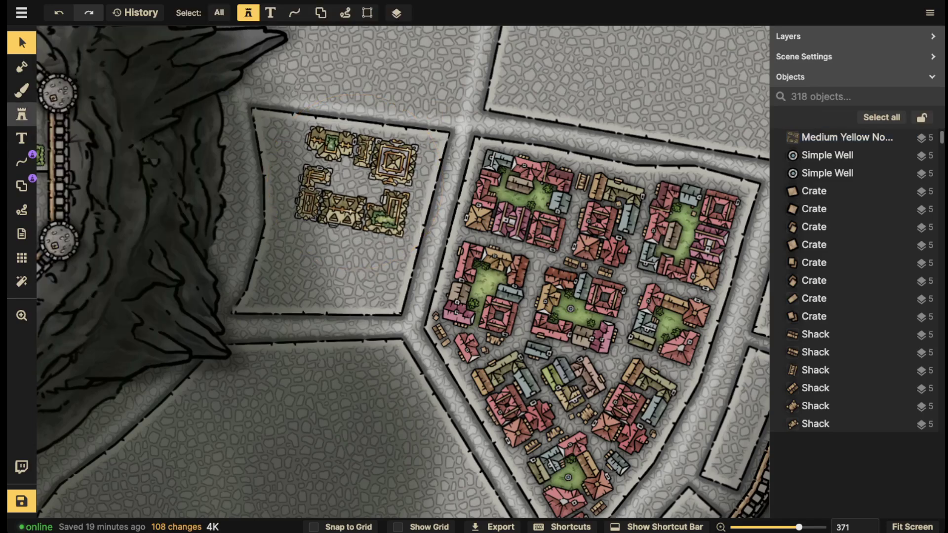
Place noble block variant 5 at scale 60 and rotation 100 south of the first noble block, and adjust both blocks' positions and rotations.
key("s")
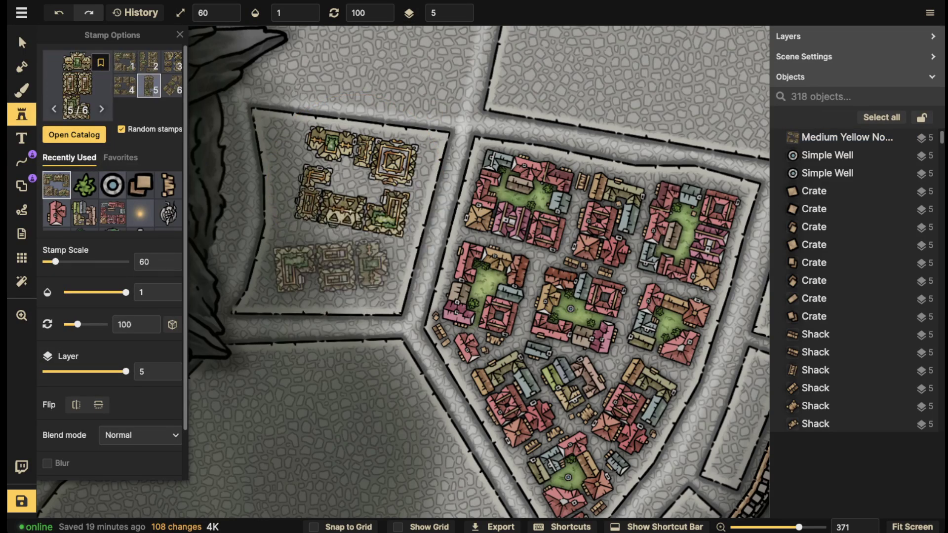
left_click(331, 268)
key("v")
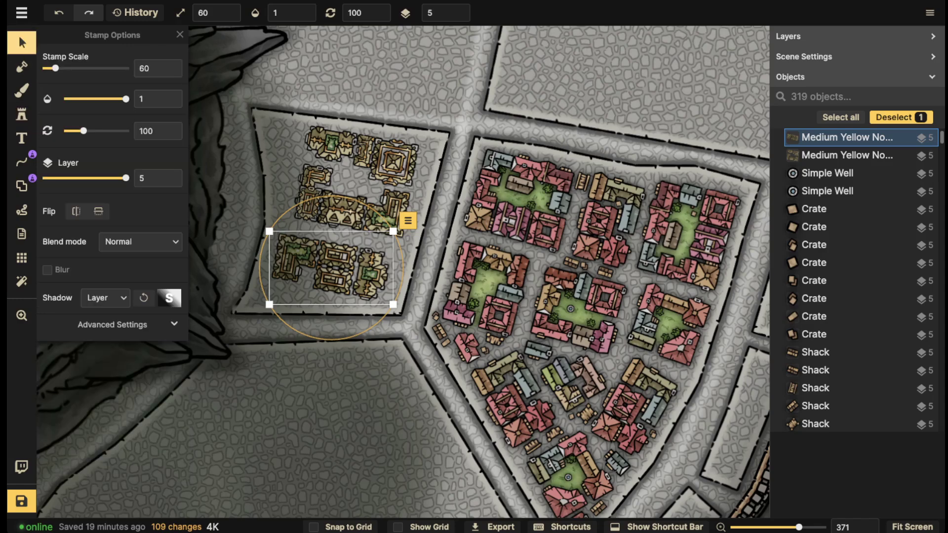
left_click_drag(259, 268, 260, 275)
left_click_drag(330, 268, 329, 274)
left_click_drag(356, 182, 355, 185)
left_click_drag(349, 269, 353, 270)
left_click_drag(354, 184, 350, 186)
key("Escape")
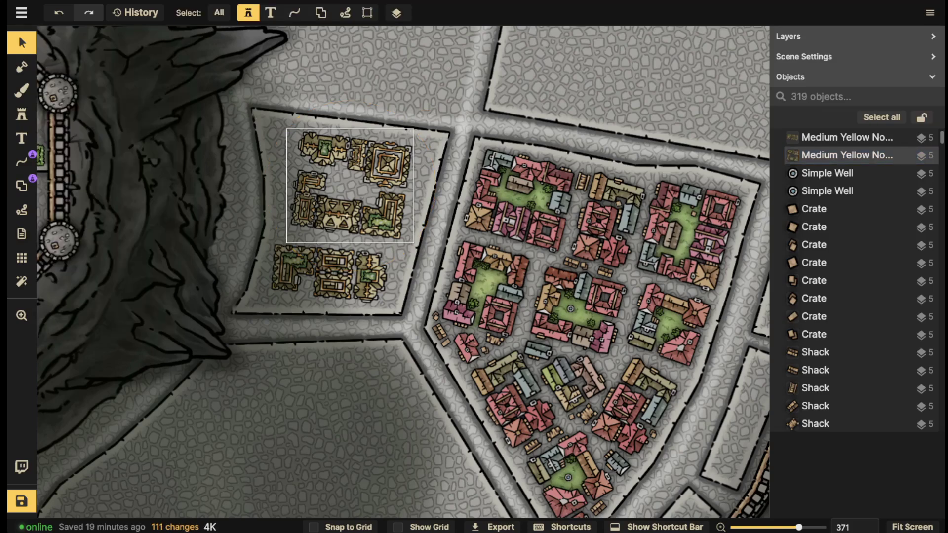
Shift the southern noble block slightly east, and nudge the northern block while rotating it to 185.5.
scroll(355, 210, "up", 3)
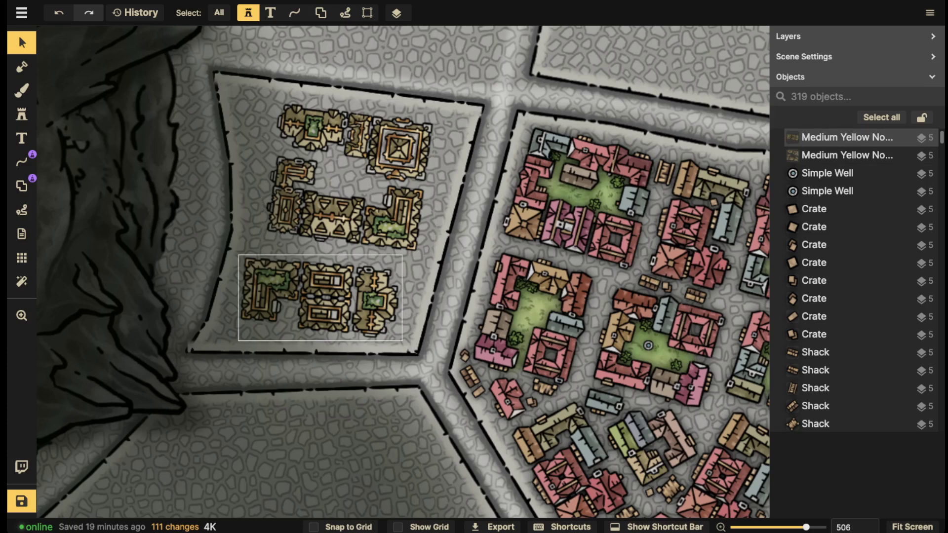
left_click_drag(319, 297, 326, 295)
left_click(345, 218)
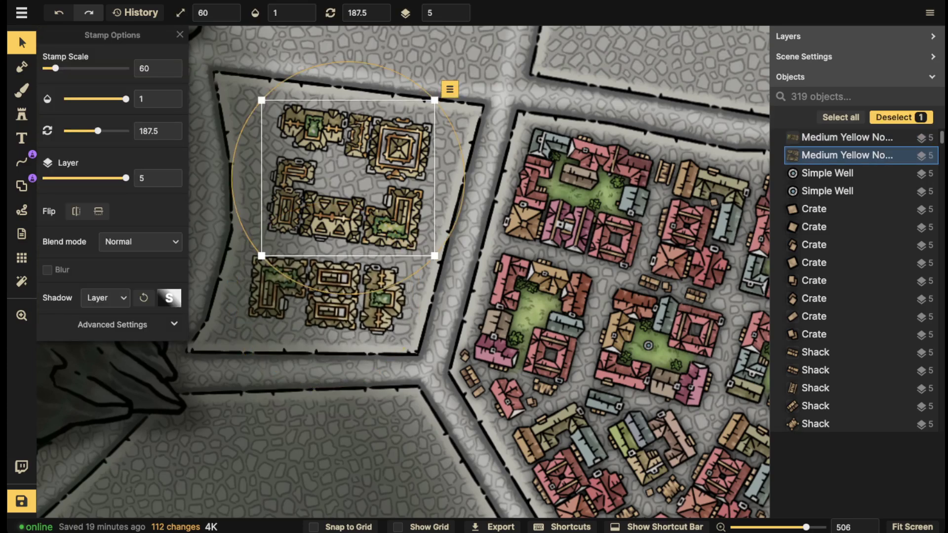
left_click_drag(346, 218, 341, 219)
left_click_drag(257, 260, 260, 263)
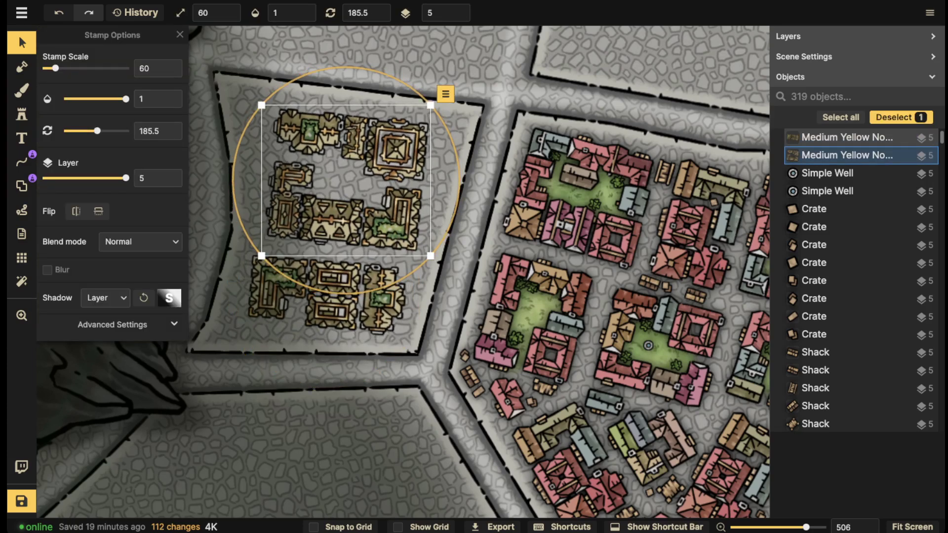
Paint light green grass over the northern noble block's courtyard on the foreground layer with the round brush at size 10.
left_click(21, 114)
left_click(21, 90)
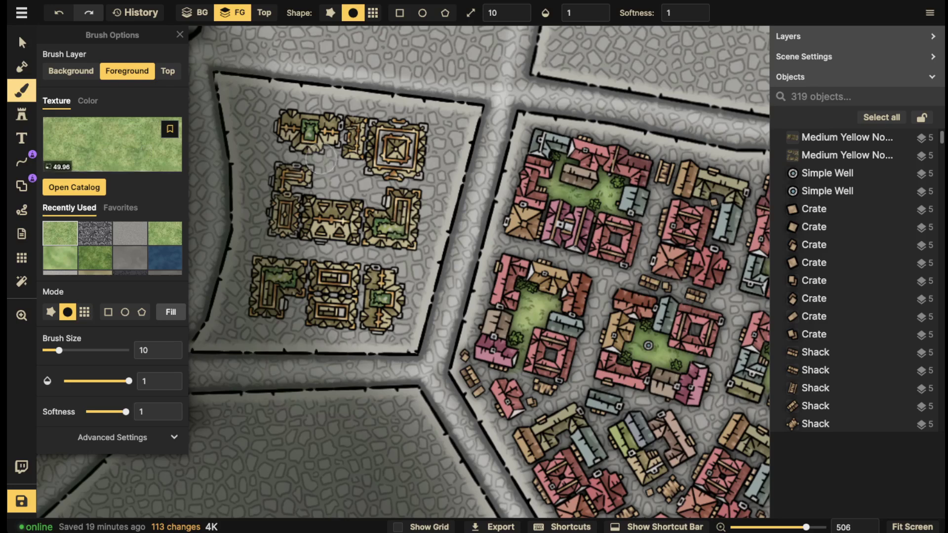
mouse_move(311, 158)
left_mouse_down()
mouse_move(308, 187)
mouse_move(381, 193)
mouse_move(399, 181)
mouse_move(346, 158)
mouse_move(335, 163)
mouse_move(376, 199)
mouse_move(315, 193)
mouse_move(294, 134)
mouse_move(292, 149)
mouse_move(323, 194)
mouse_move(392, 191)
left_mouse_up()
left_click(401, 181)
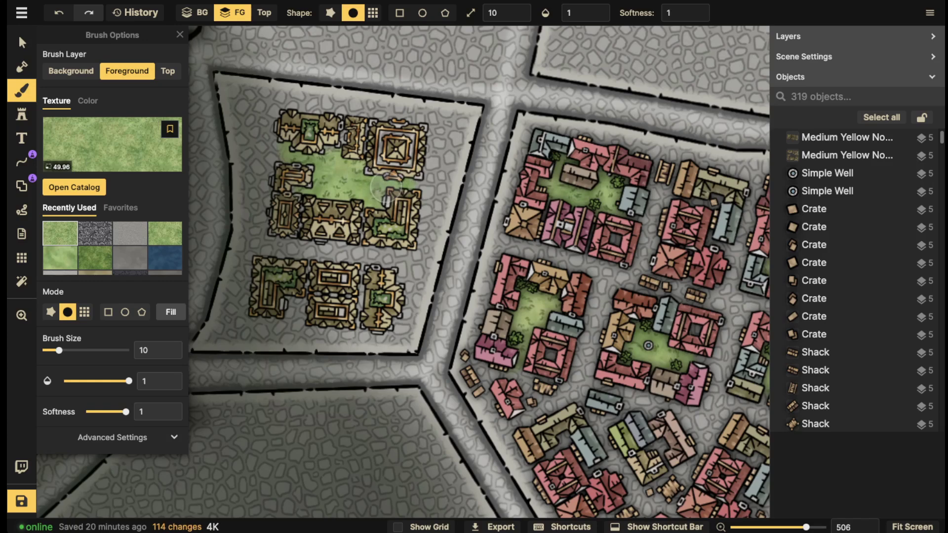
left_click_drag(300, 157, 318, 176)
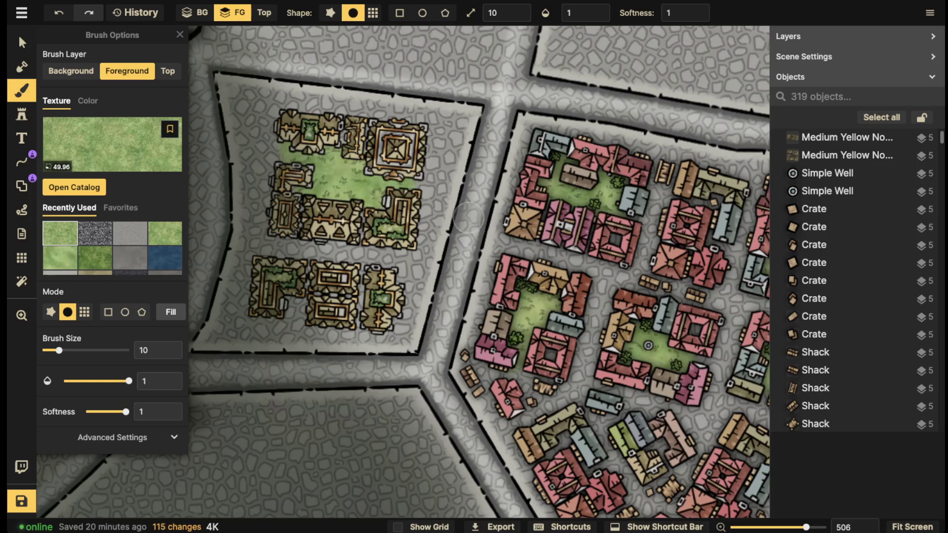
Copy the Simple Well from the central red block's courtyard into the middle of the northern noble block's courtyard.
scroll(476, 276, "down", 3)
scroll(421, 236, "up", 1)
scroll(382, 202, "up", 3)
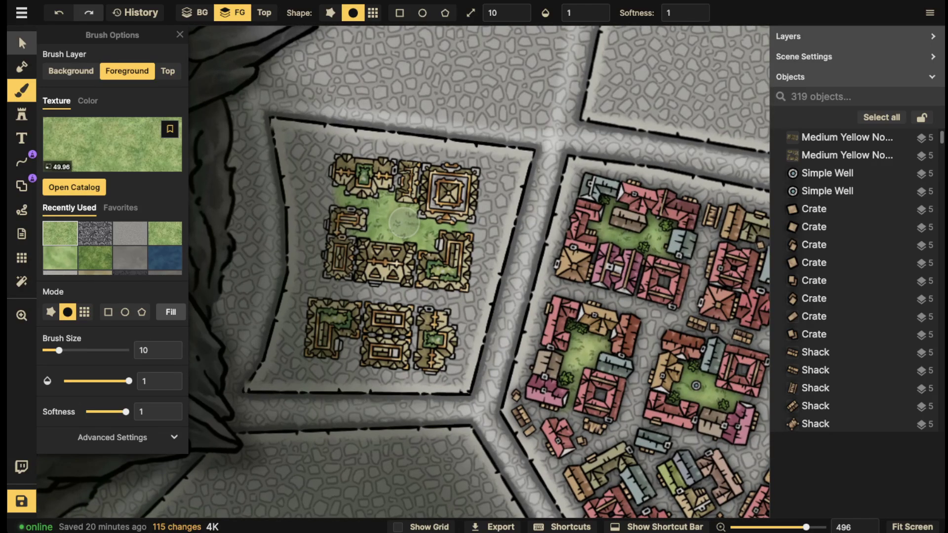
left_click(22, 42)
left_click_drag(519, 429, 412, 373)
left_click(589, 329)
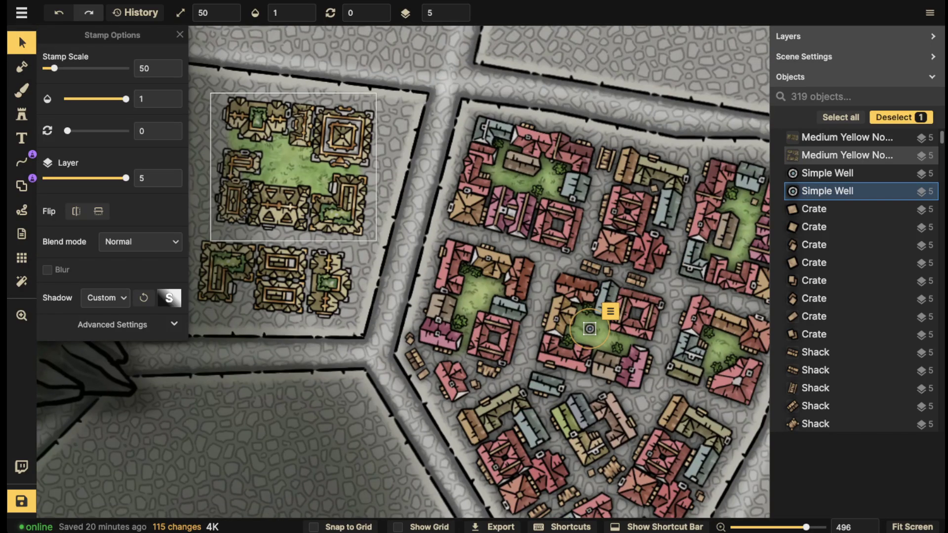
key("ctrl+v")
left_click_drag(284, 167, 283, 163)
key("Escape")
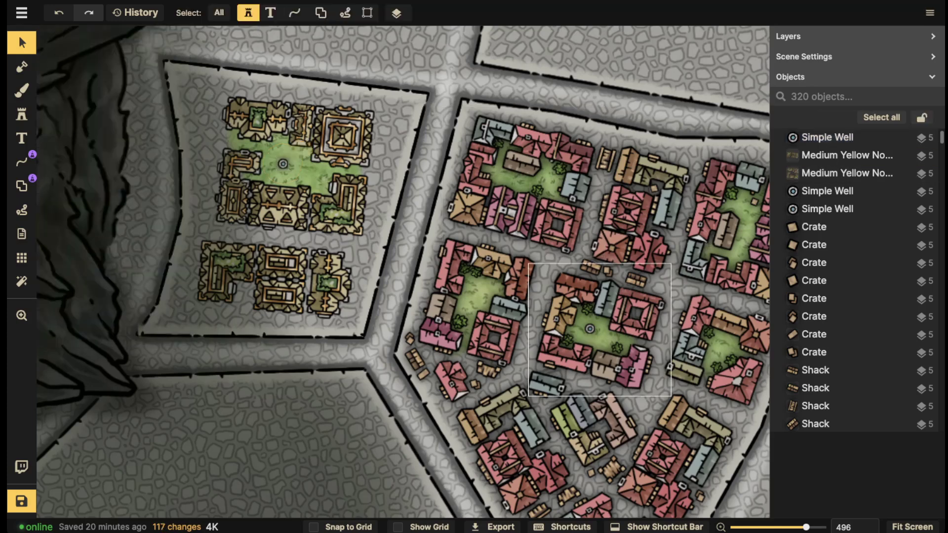
Copy a bush from the central red courtyard and paste five copies around the well in the noble courtyard.
left_click(586, 309)
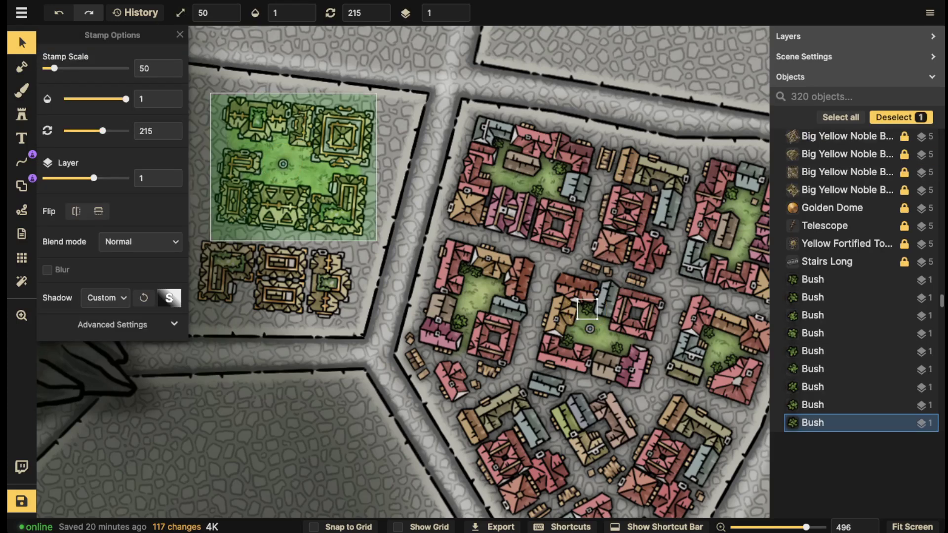
key("ctrl+c")
key("ctrl+v")
key("ctrl+v")
left_click_drag(267, 180, 285, 181)
key("ctrl+v")
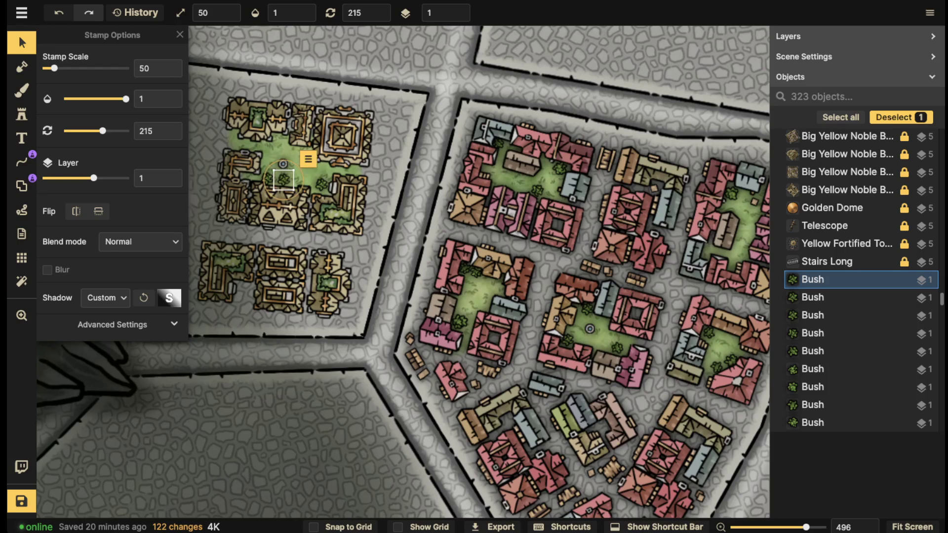
key("ctrl+v")
key("ctrl+v")
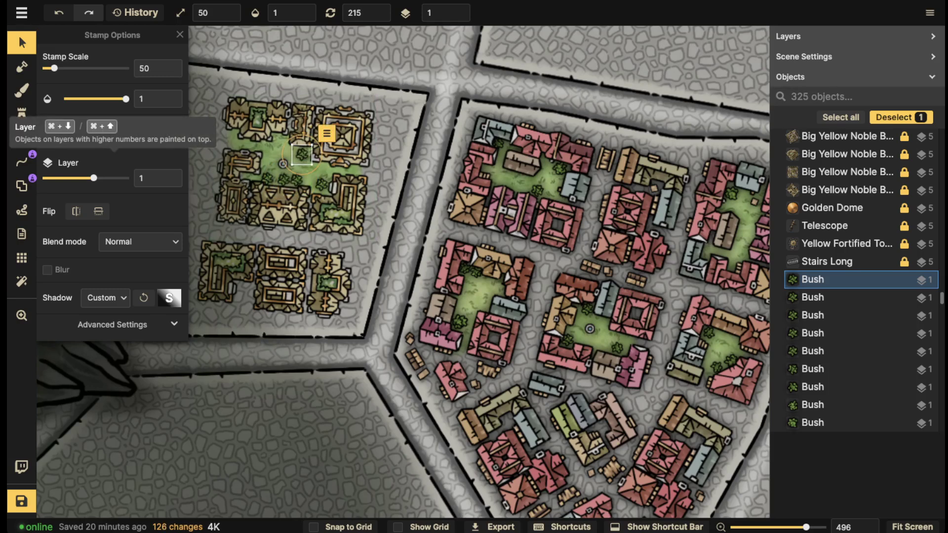
key("Escape")
Search the Watercolor Cities path catalog for "fence" and set Simple Fence as the Pen shape's stamp stroke.
scroll(346, 189, "down", 2)
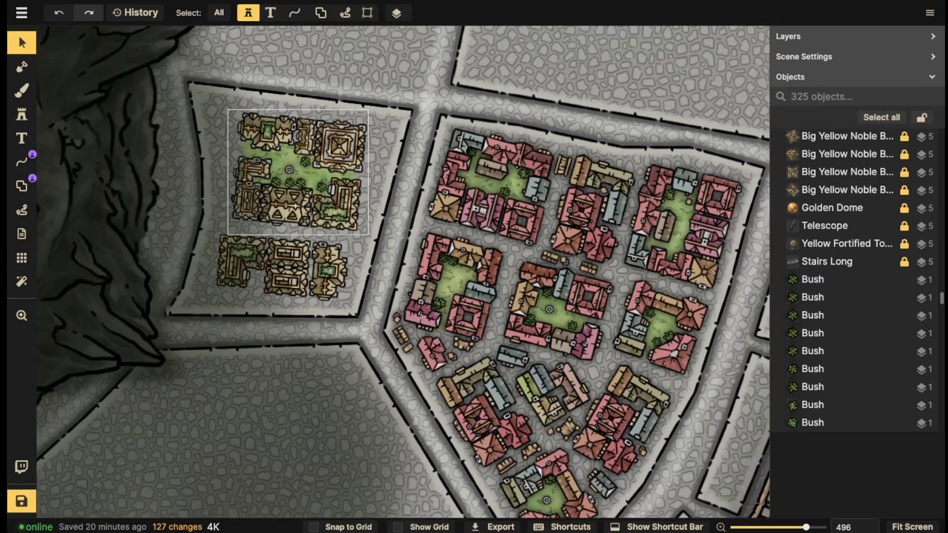
left_click_drag(347, 189, 390, 196)
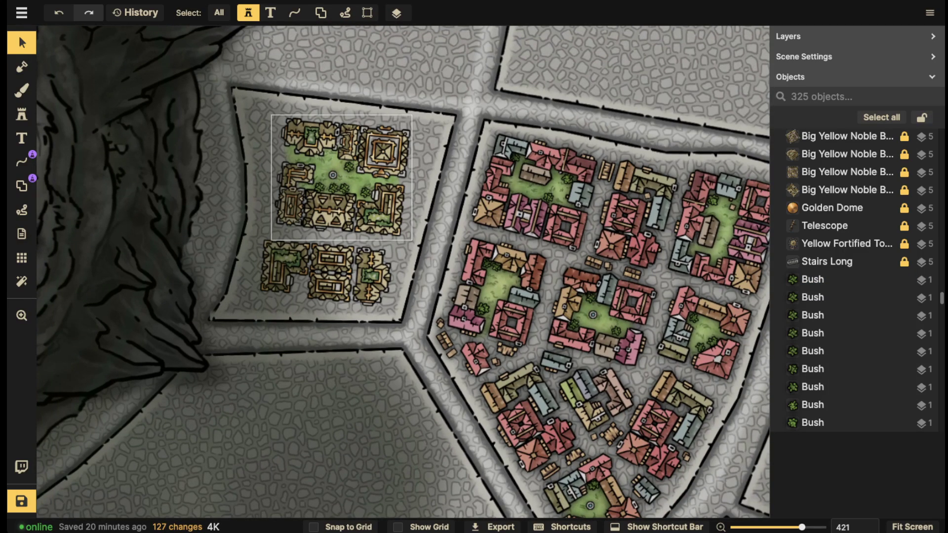
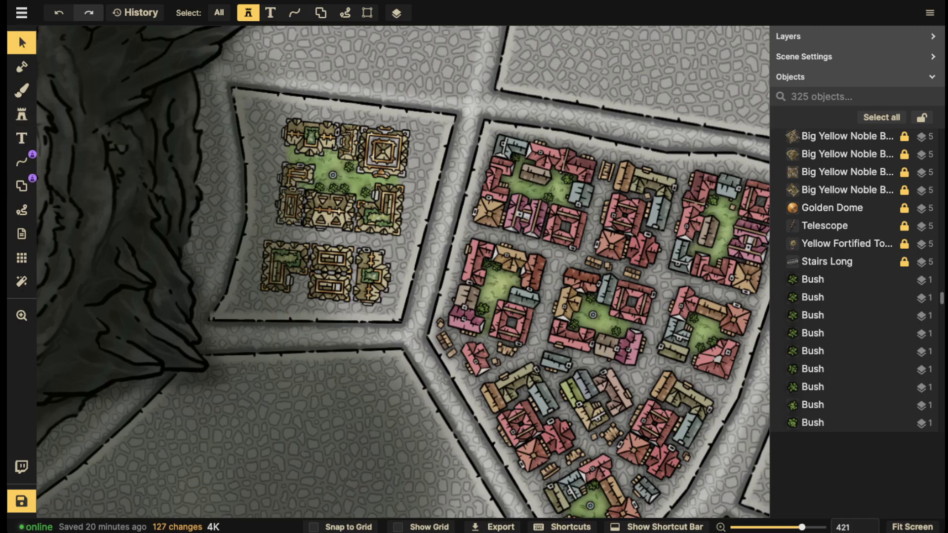
left_click(21, 186)
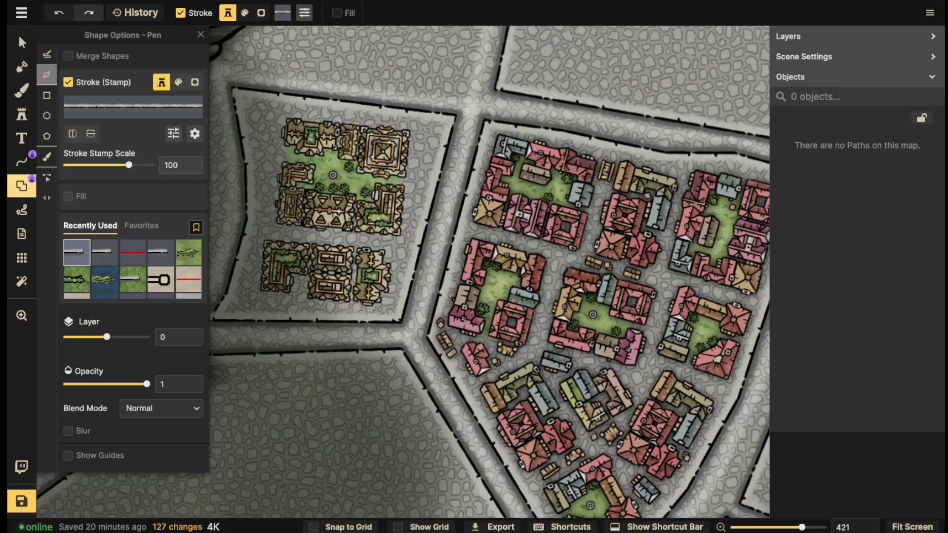
left_click(133, 106)
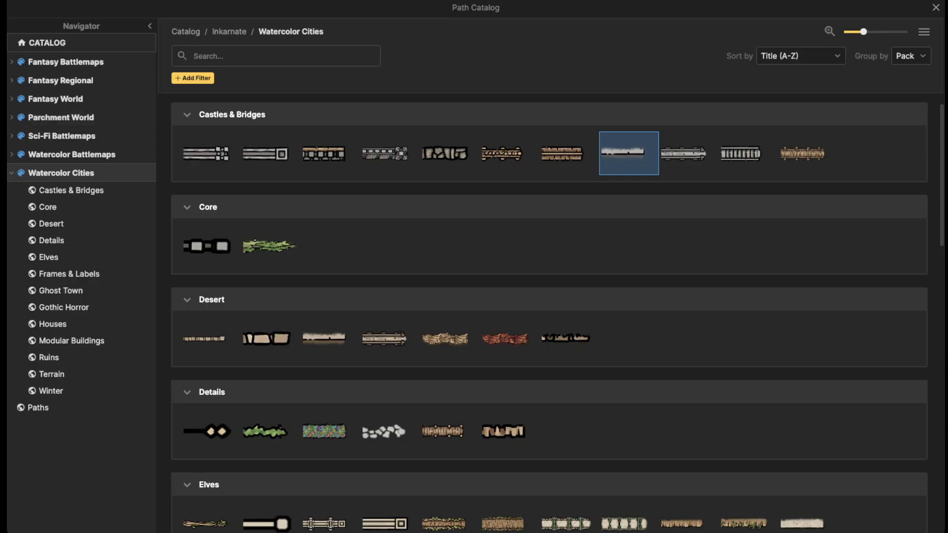
type("fance")
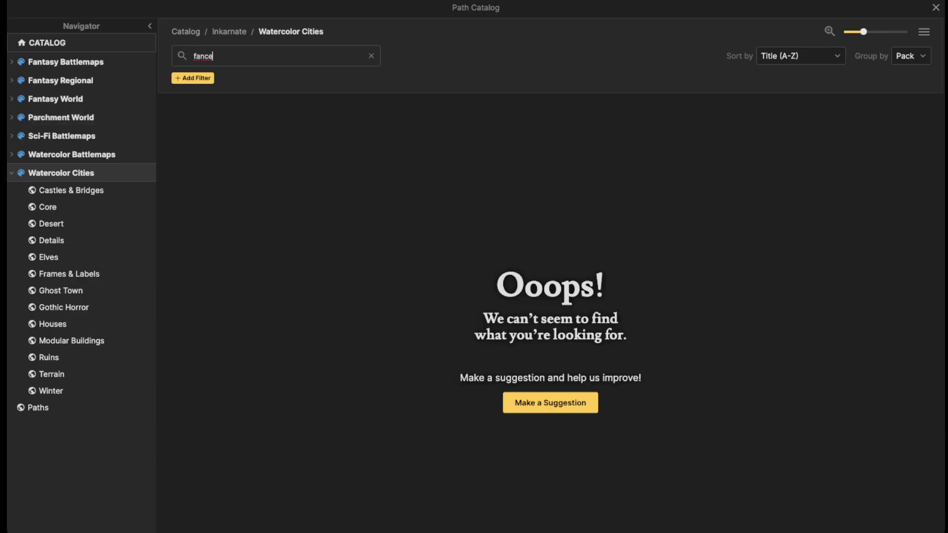
left_click(200, 56)
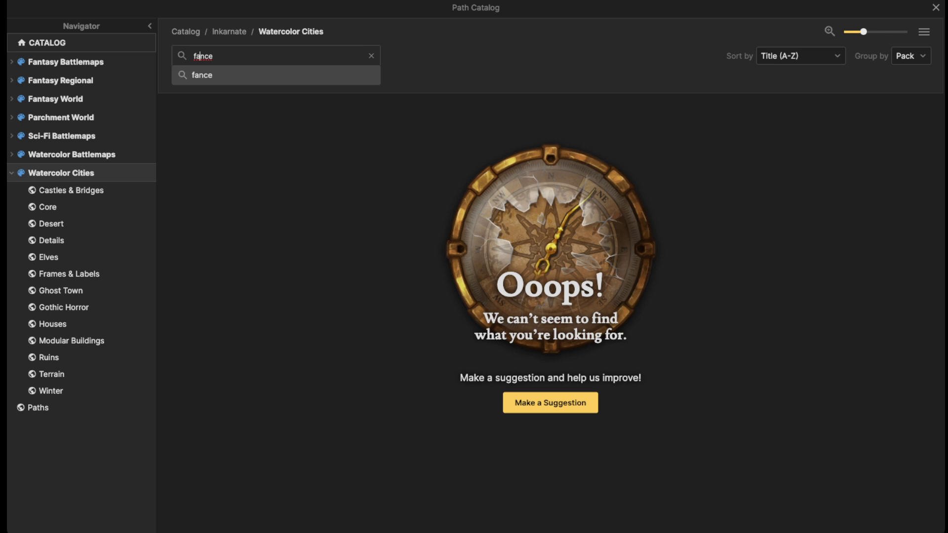
key("BackSpace")
type("e")
key("Return")
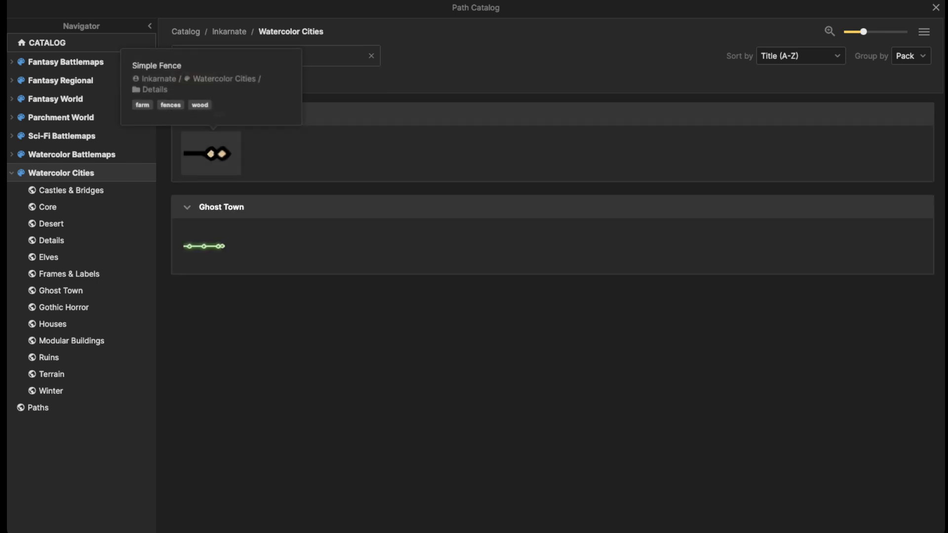
left_click(207, 154)
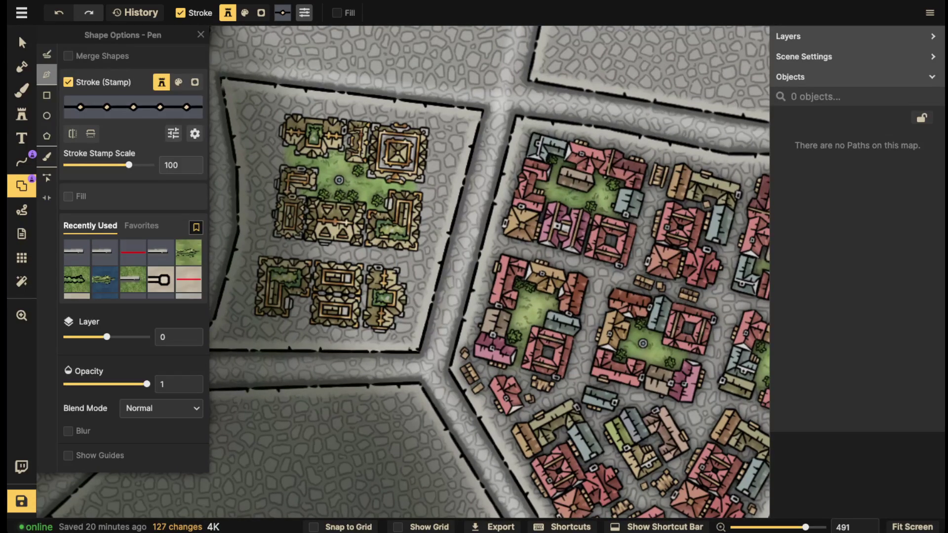
Draw a closed Simple Fence outline with the Pen just inside the noble district's border, following its curved western edge.
key("space")
left_click_drag(241, 118, 352, 112)
left_click(341, 81)
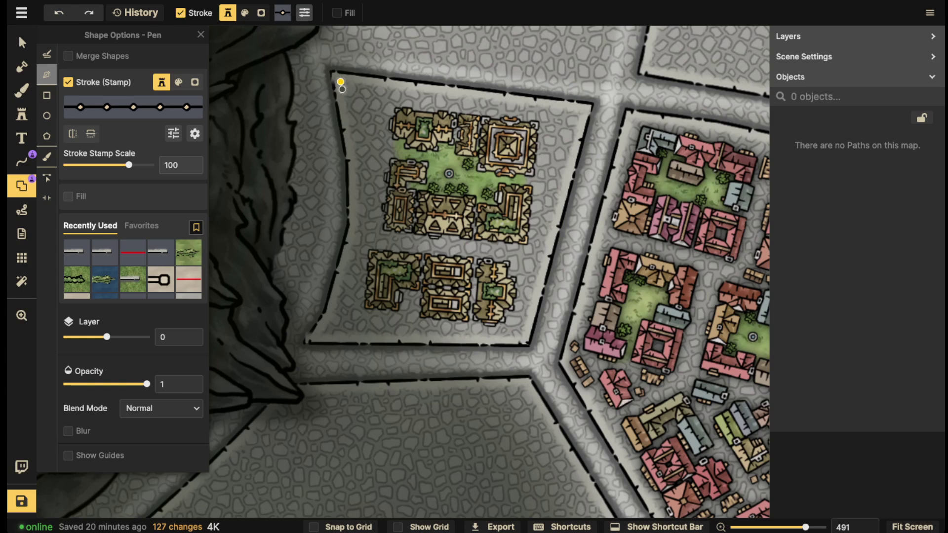
left_click(357, 158)
left_click(355, 208)
left_click(359, 216)
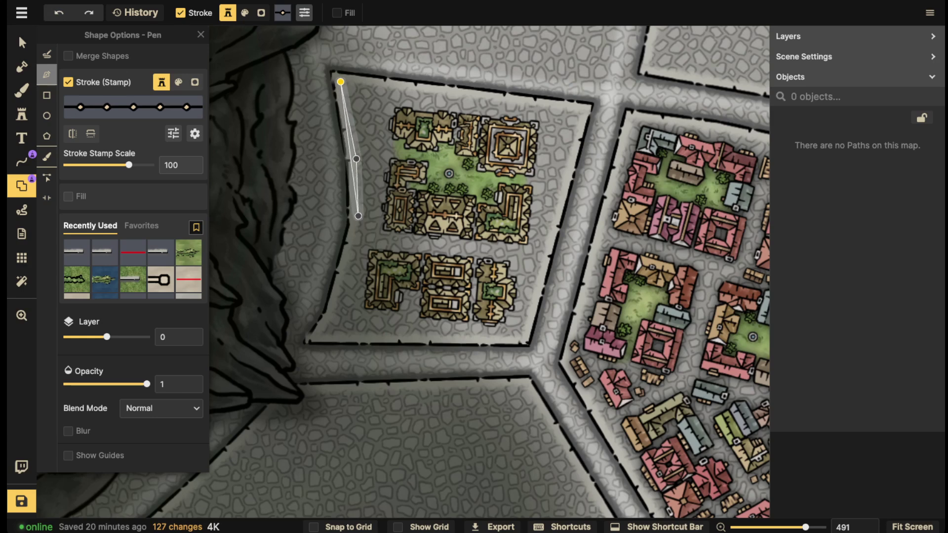
left_click(351, 259)
left_click(341, 307)
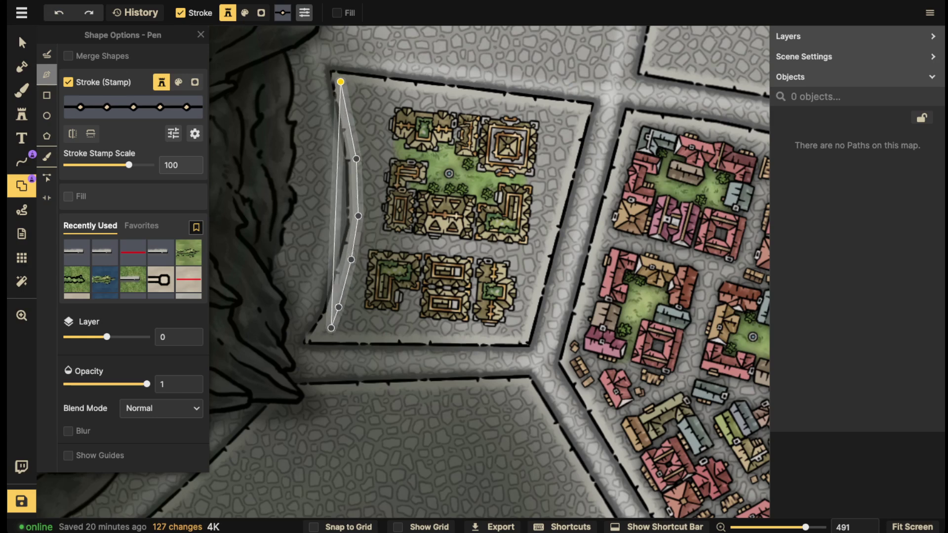
left_click(323, 334)
left_click(521, 336)
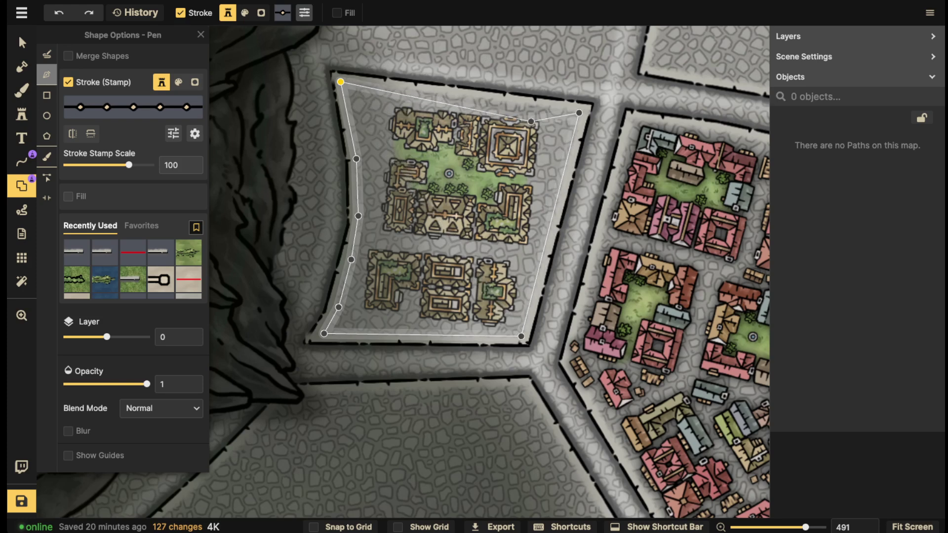
left_click(341, 81)
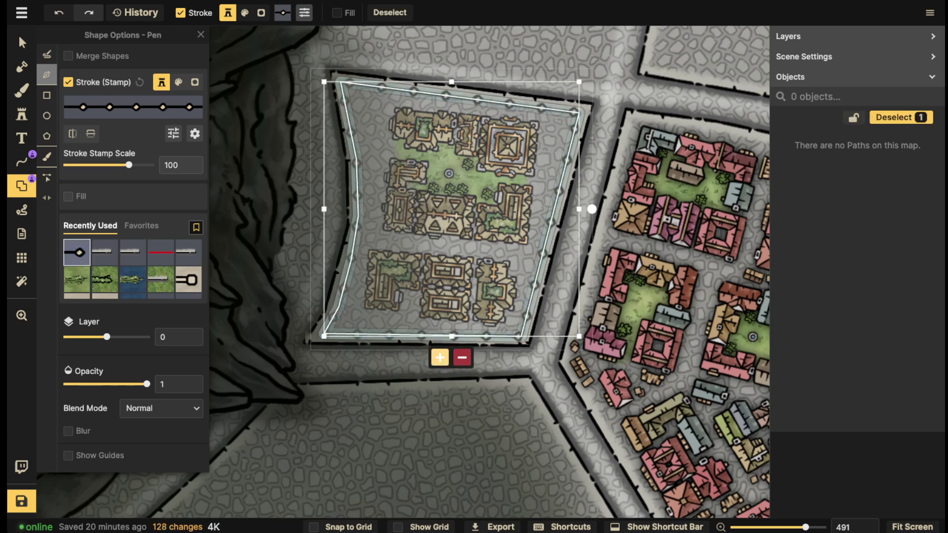
Fine-tune the stroke stamp scale of the fence around the noble district and deselect it.
left_click(22, 42)
scroll(372, 82, "down", 1)
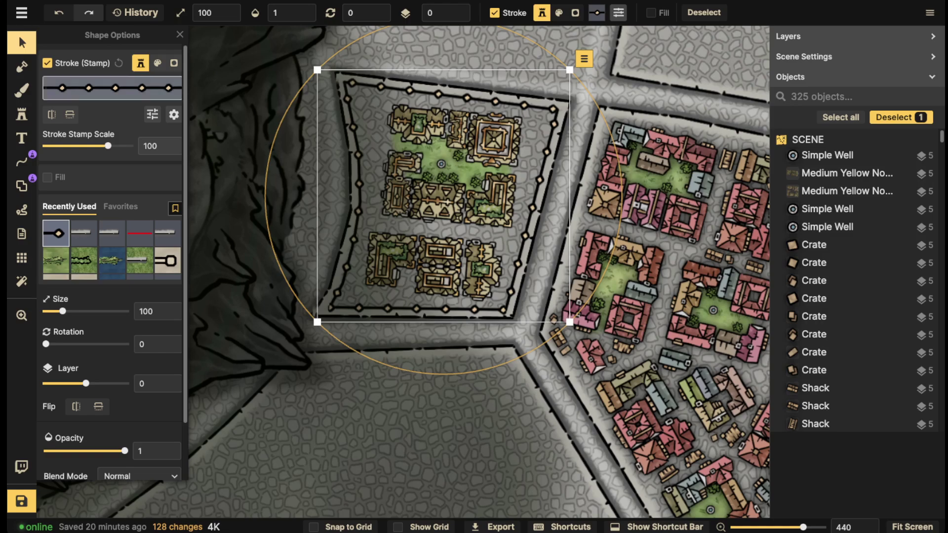
left_click_drag(108, 146, 107, 145)
key("Escape")
scroll(453, 105, "down", 3)
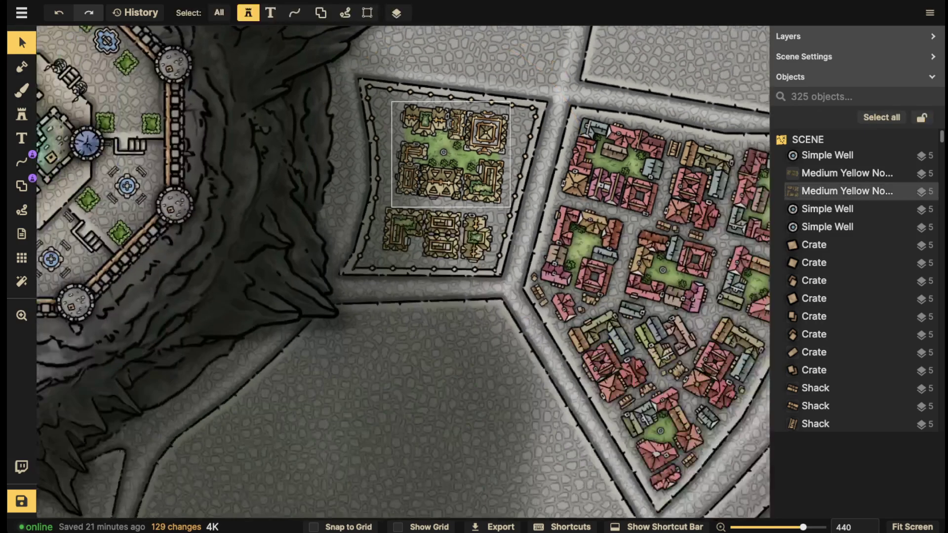
Search the stamp catalog for "stair" and choose variant 1 of the grey railed stairs stamp from Castles & Bridges for the noble district.
left_click(22, 114)
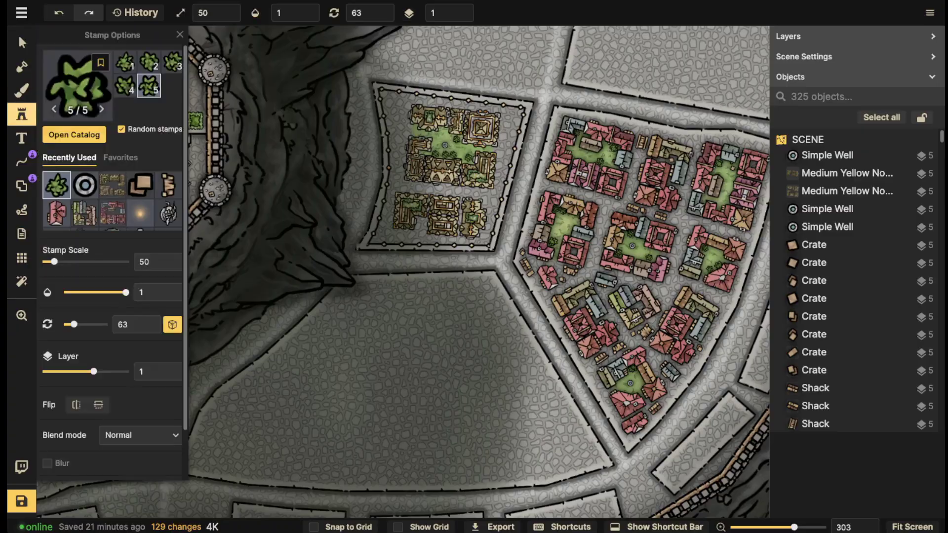
left_click(78, 85)
type("stair")
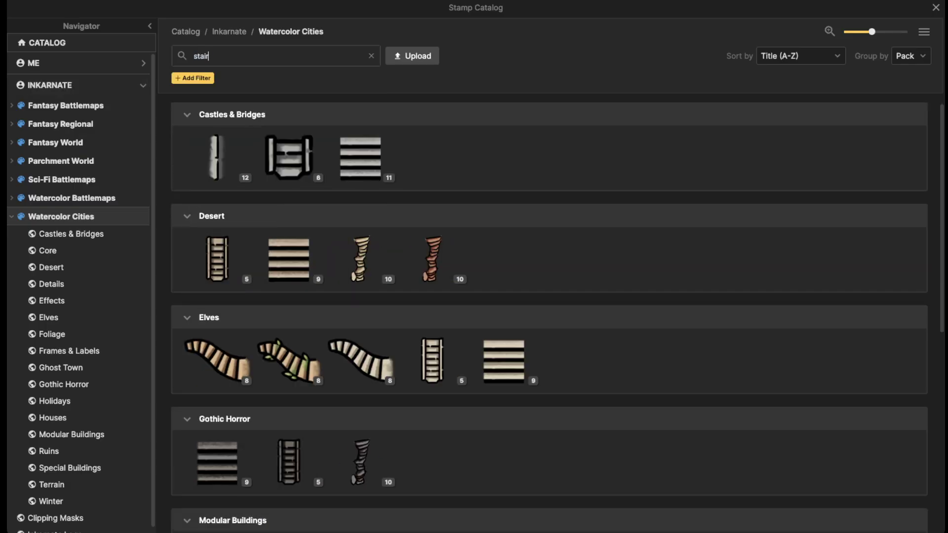
left_click(289, 157)
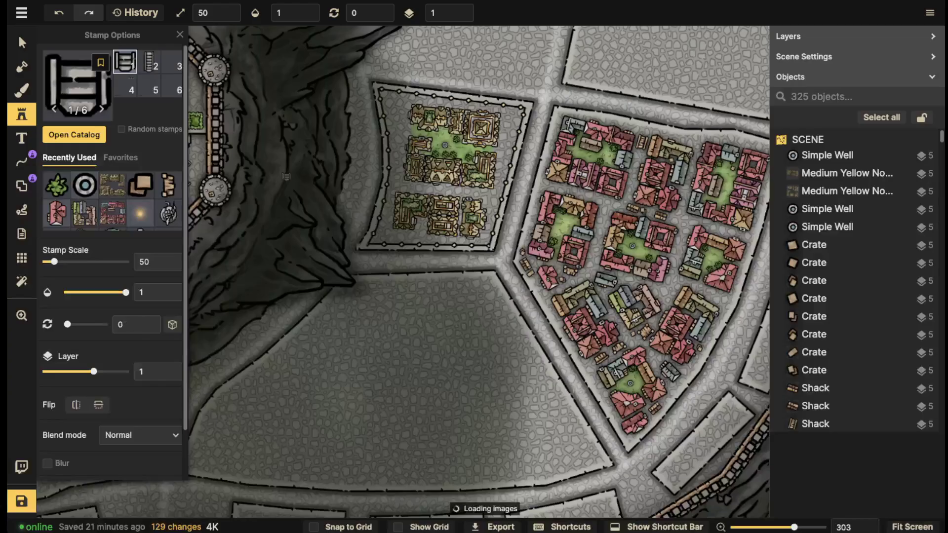
scroll(416, 232, "up", 3)
scroll(497, 277, "up", 2)
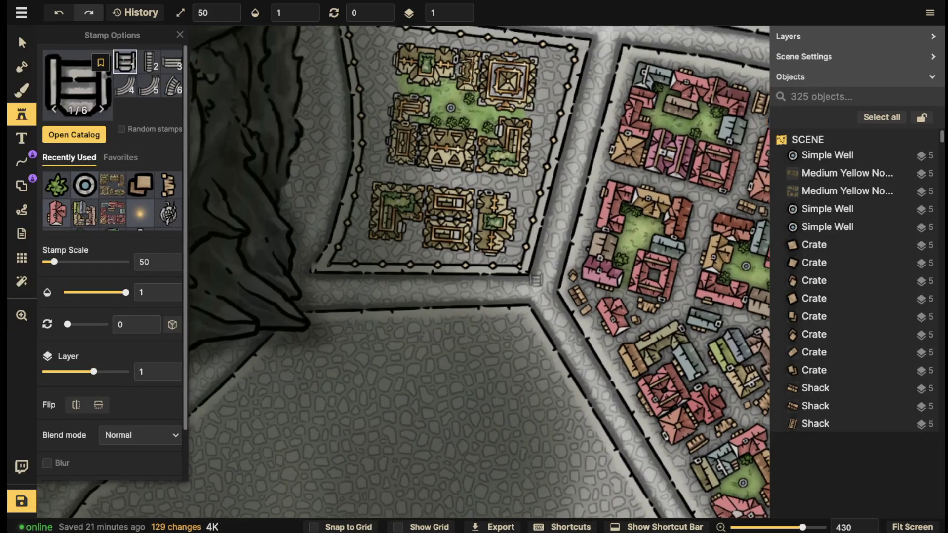
Replace the railed stairs stamp with variant 10 of the Platform Stairs from Castles & Bridges.
left_click_drag(555, 258, 435, 260)
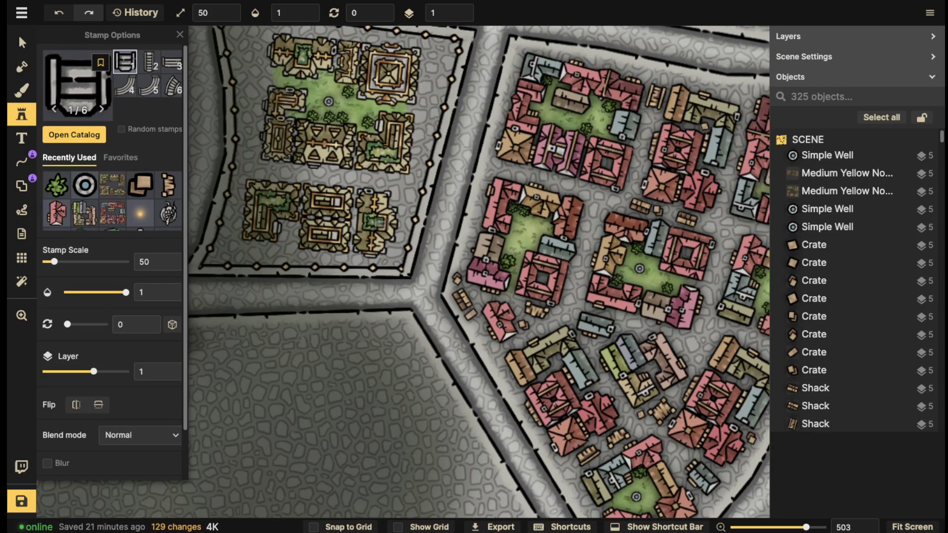
left_click(76, 83)
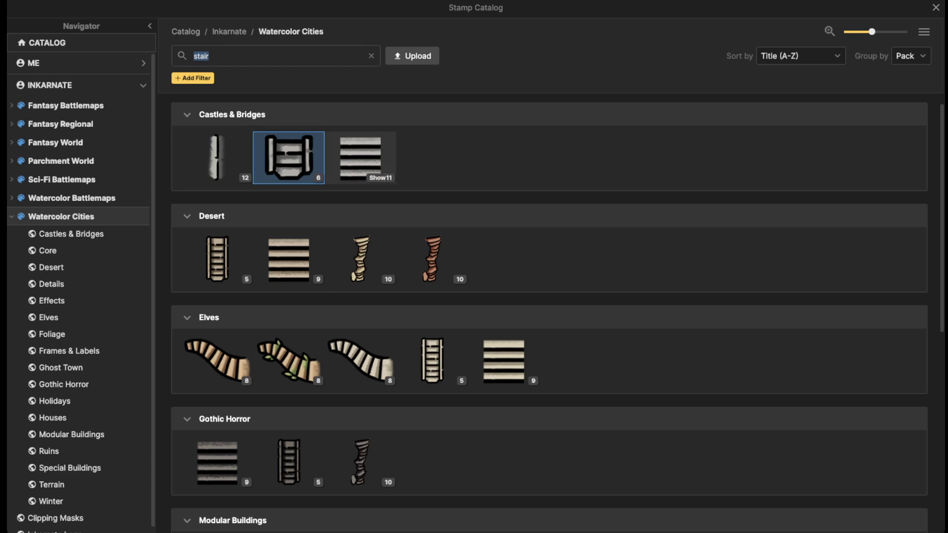
left_click(215, 157)
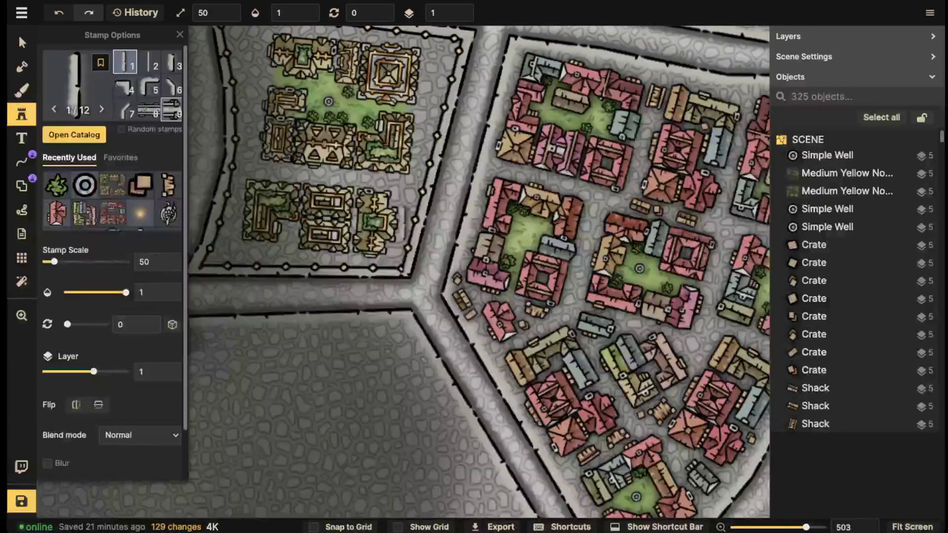
scroll(166, 87, "down", 1)
left_click(125, 110)
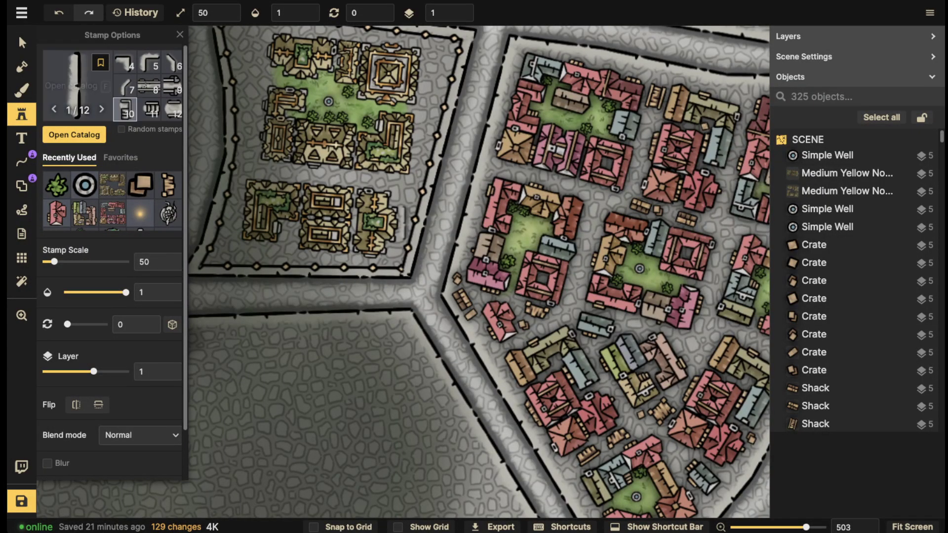
Place the Platform Stairs on the noble district's northern wall, rotated to 279 degrees to line up with it.
key("space")
left_click_drag(264, 114, 265, 339)
scroll(412, 209, "up", 2)
scroll(343, 236, "down", 5)
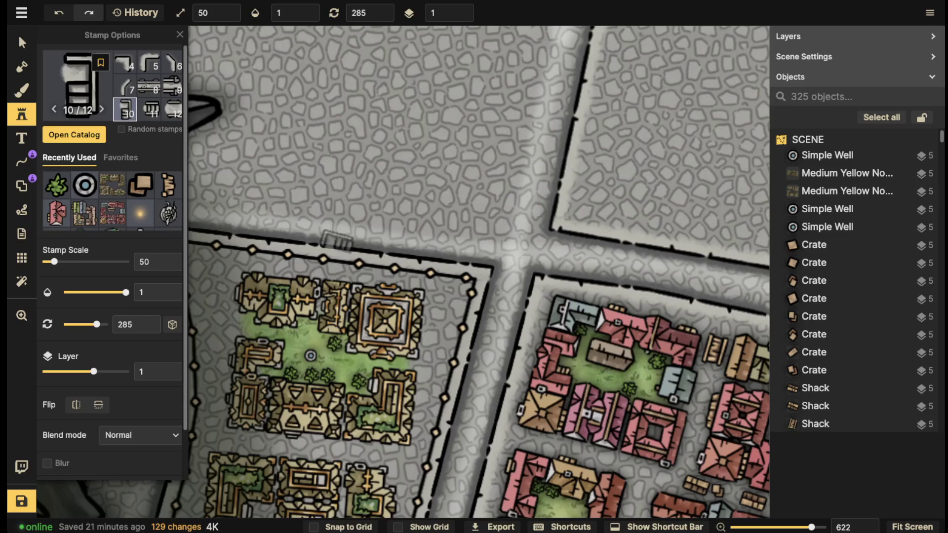
left_click(337, 241)
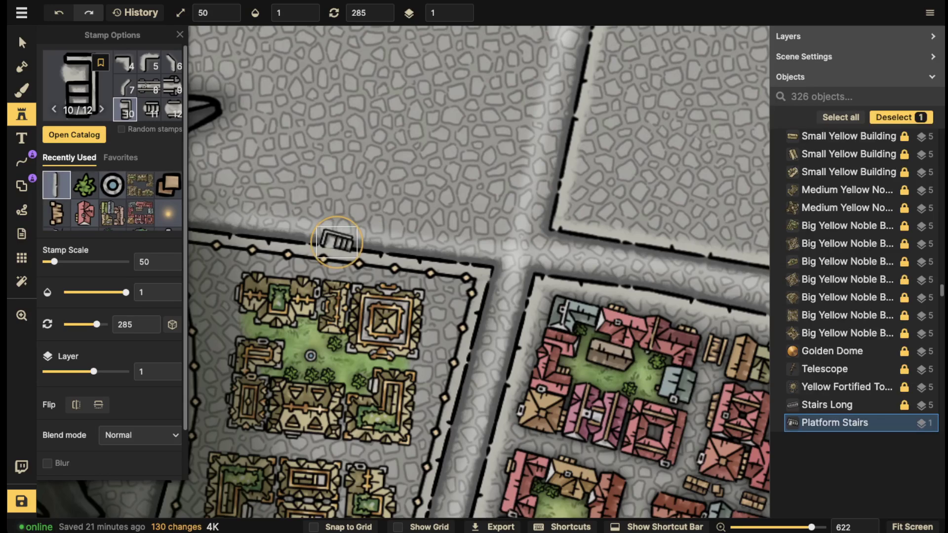
left_click_drag(356, 260, 347, 243)
key("Escape")
scroll(285, 181, "down", 2)
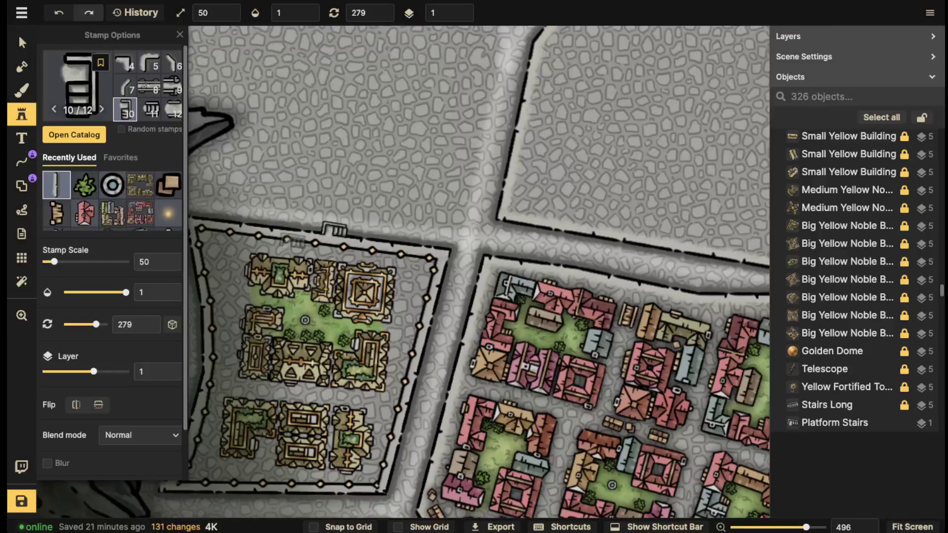
Cut a gap in the noble district's fence behind the northern stairs and narrow the opening from its eastern side.
left_click(22, 186)
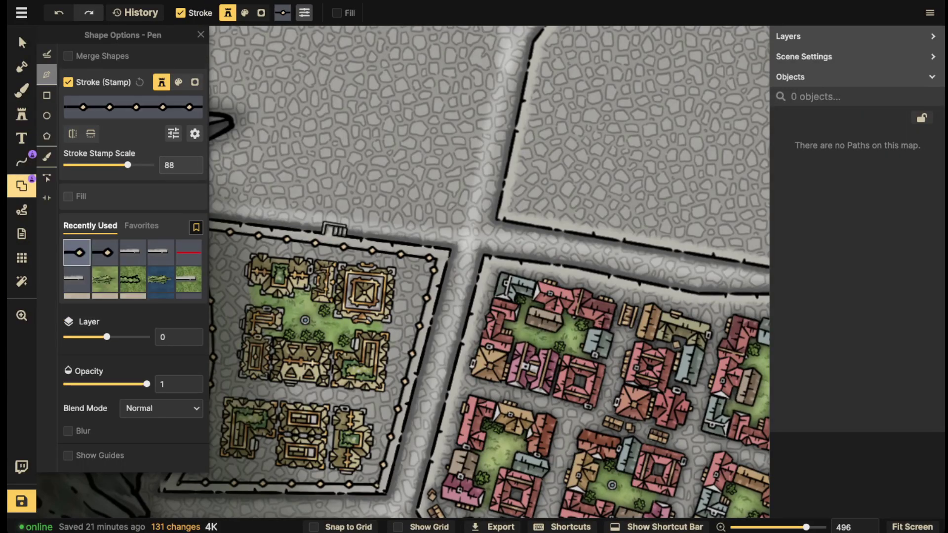
left_click(47, 197)
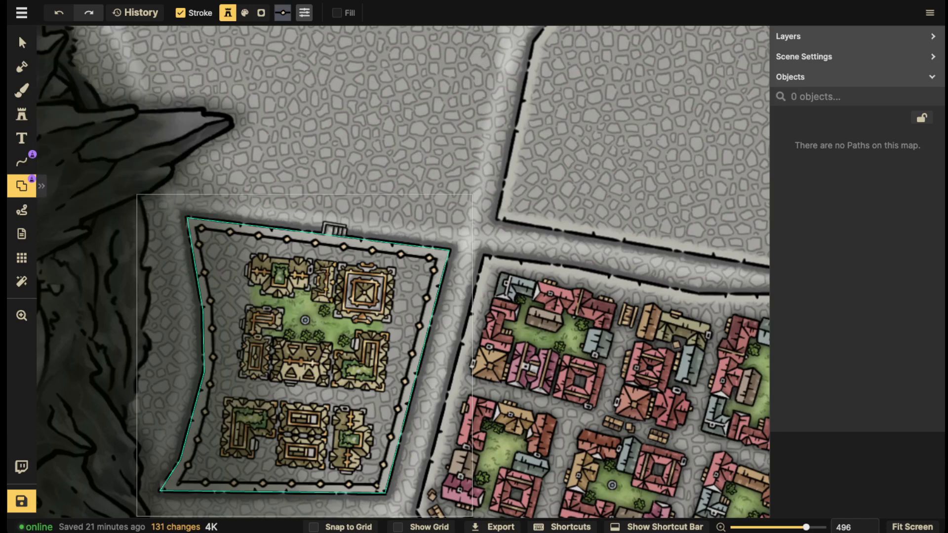
left_click(319, 243)
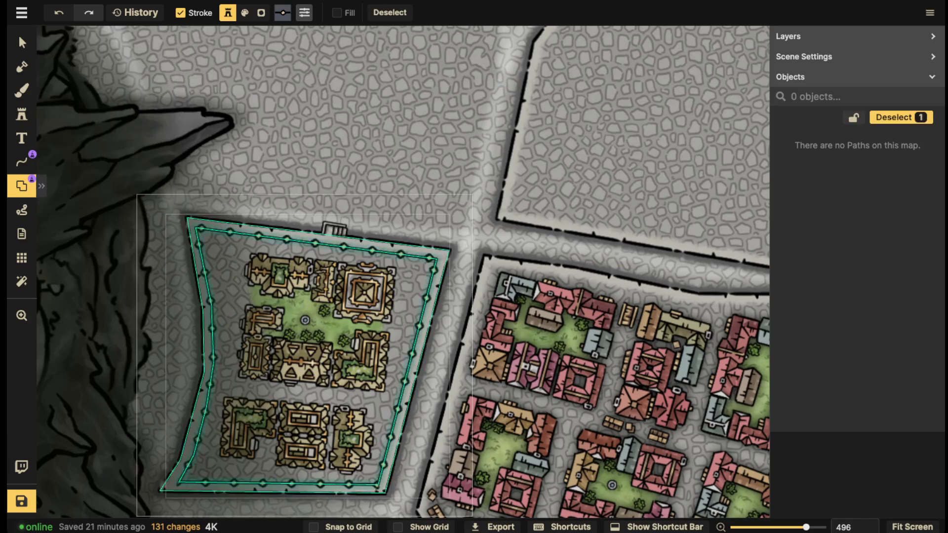
left_click(328, 245)
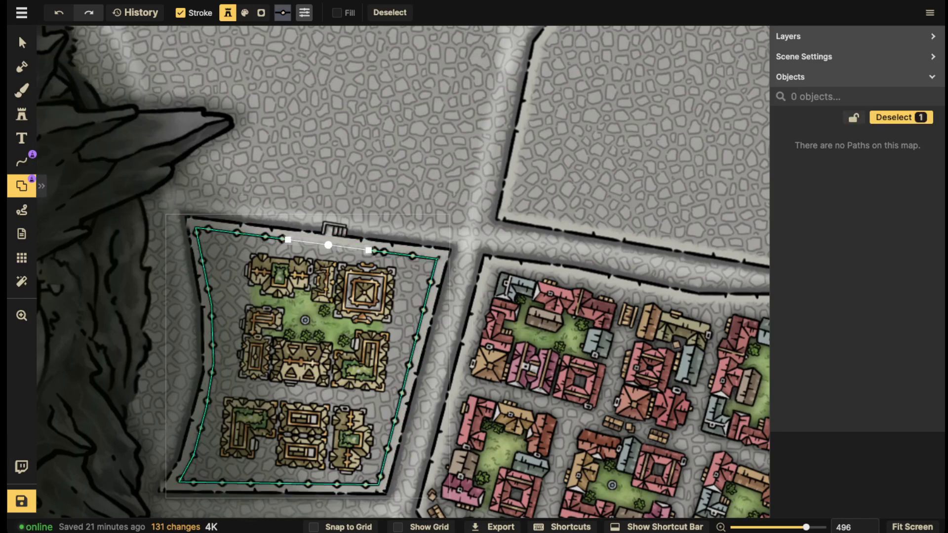
left_click_drag(368, 250, 336, 246)
key("Escape")
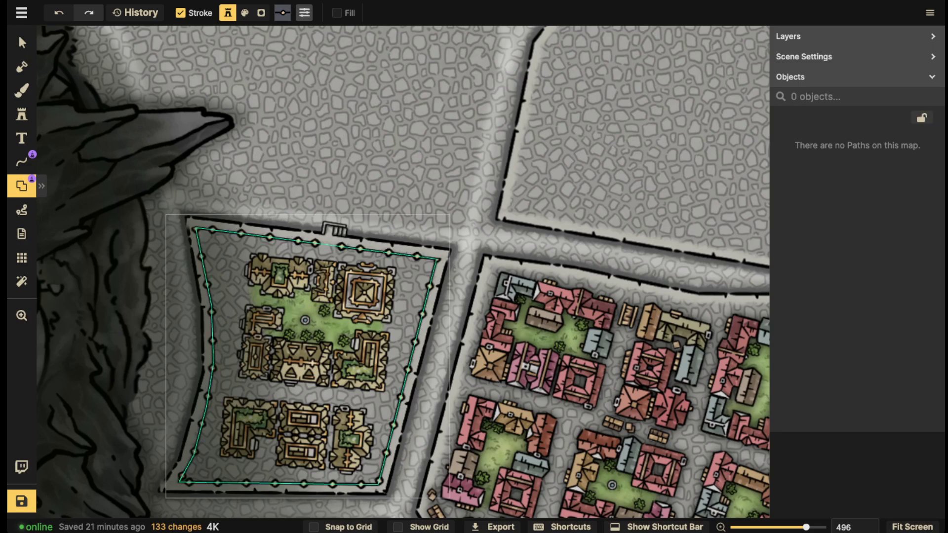
left_click(329, 235)
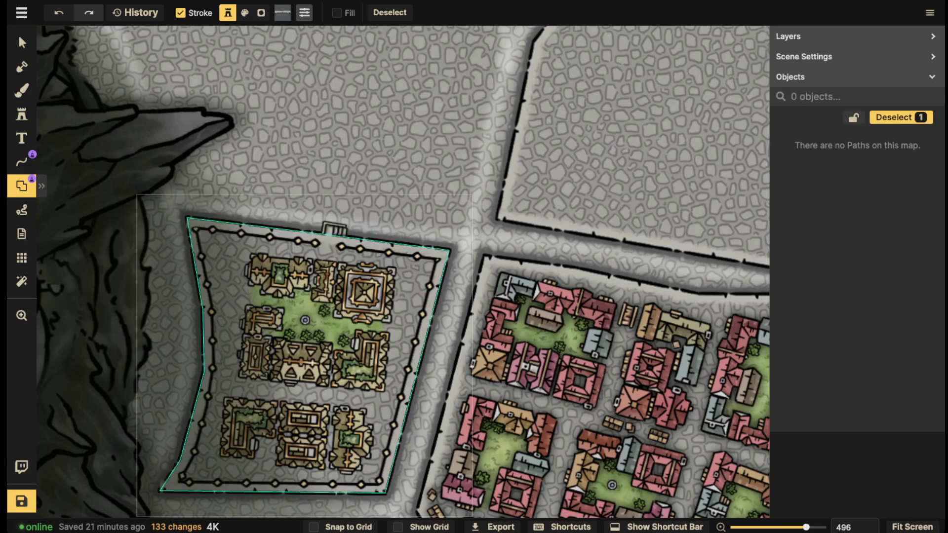
key("Escape")
Place Platform Stairs variant 11 on the eastern edge of the red-roofed district, rotated to 18 degrees.
left_click(21, 115)
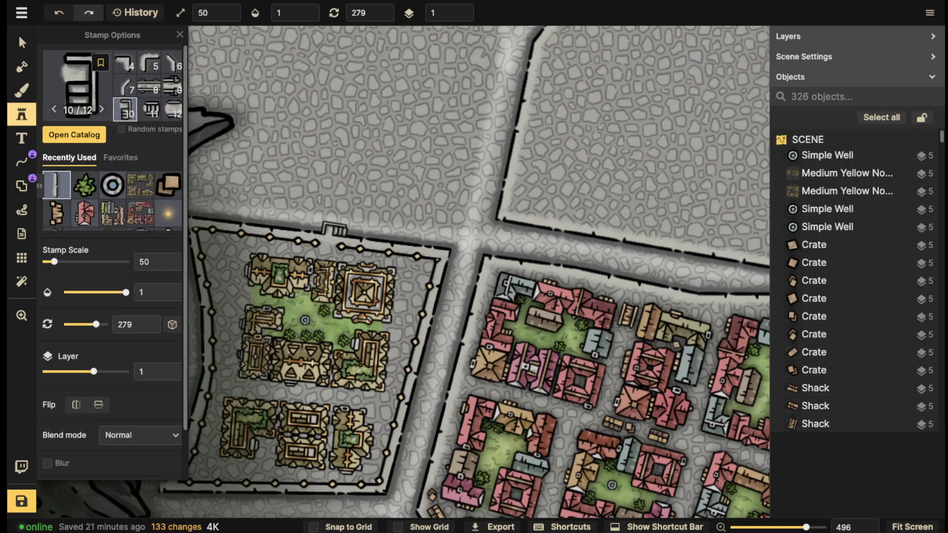
left_click(148, 109)
key("space")
left_click_drag(444, 395, 350, 137)
left_click_drag(399, 186, 300, 81)
left_click_drag(619, 150, 475, 292)
scroll(475, 292, "up", 1)
key("r")
key("r")
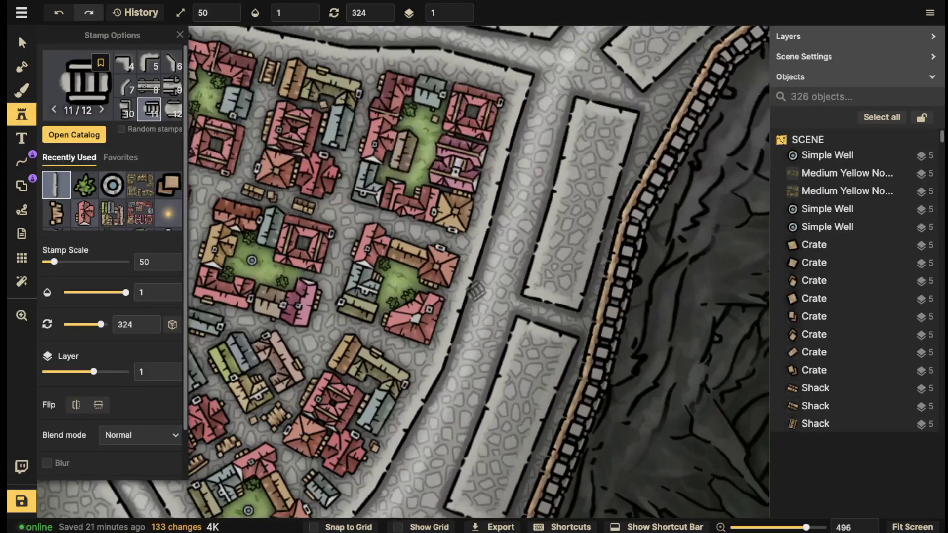
left_click(466, 295)
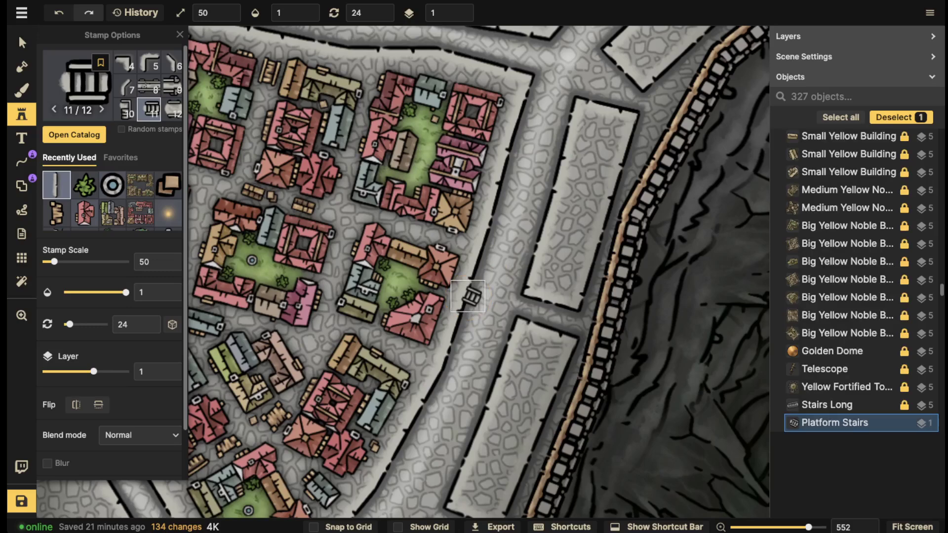
scroll(466, 295, "down", 1)
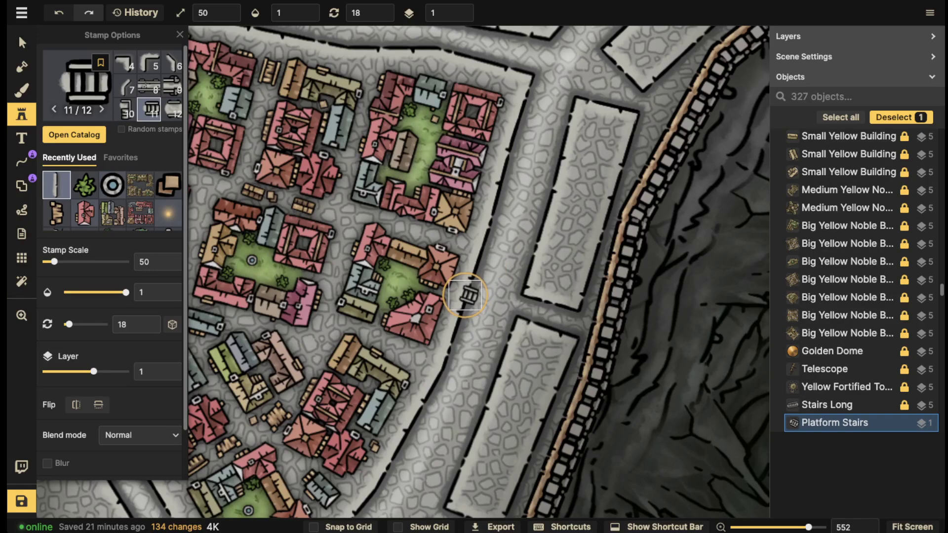
Place another variant 11 Platform Stairs at the red-roofed district's northwestern corner, rotated to 243 degrees.
left_click_drag(465, 296, 570, 440)
left_click_drag(213, 140, 397, 153)
scroll(399, 159, "down", 8)
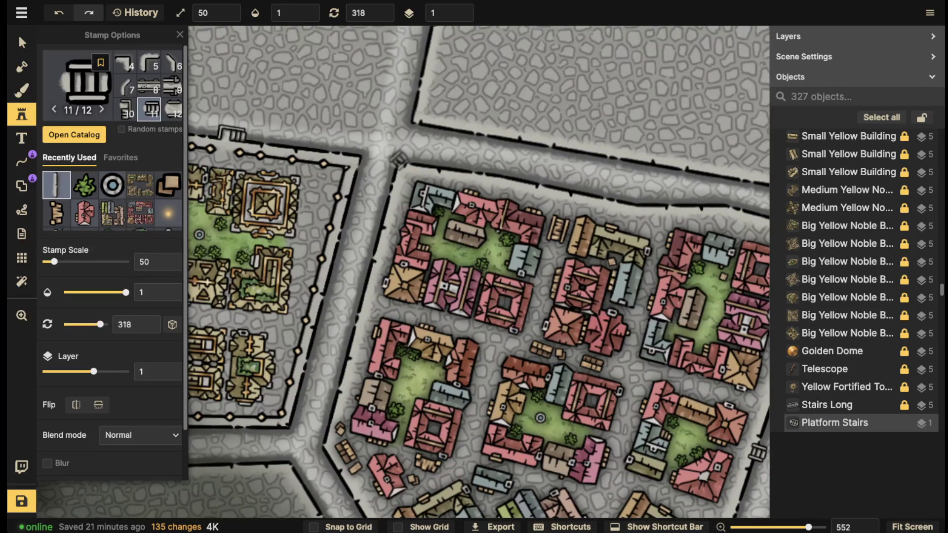
scroll(399, 159, "down", 8)
left_click(401, 165)
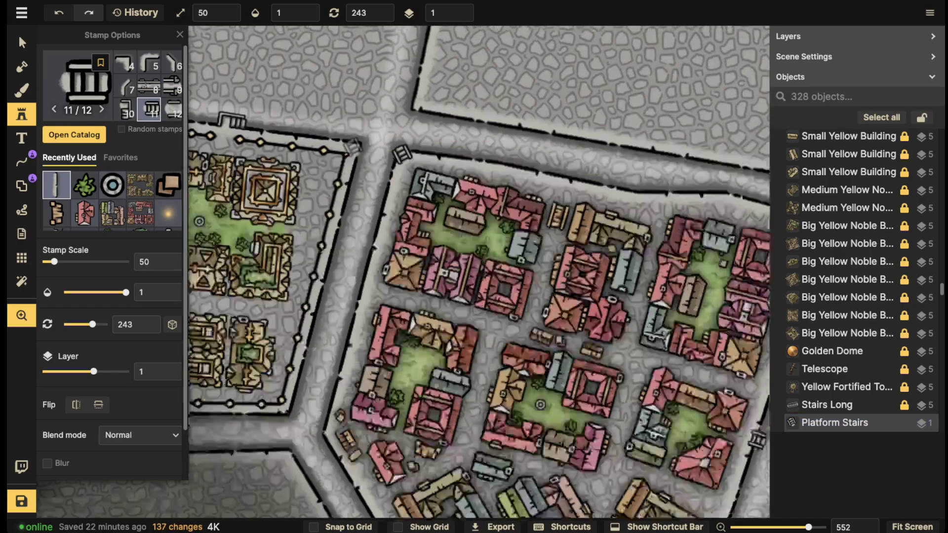
Place Platform Stairs variant 10 on the red-roofed district's southwestern edge, rotated to 153 degrees, and nudge it against the wall.
left_click_drag(326, 433, 325, 208)
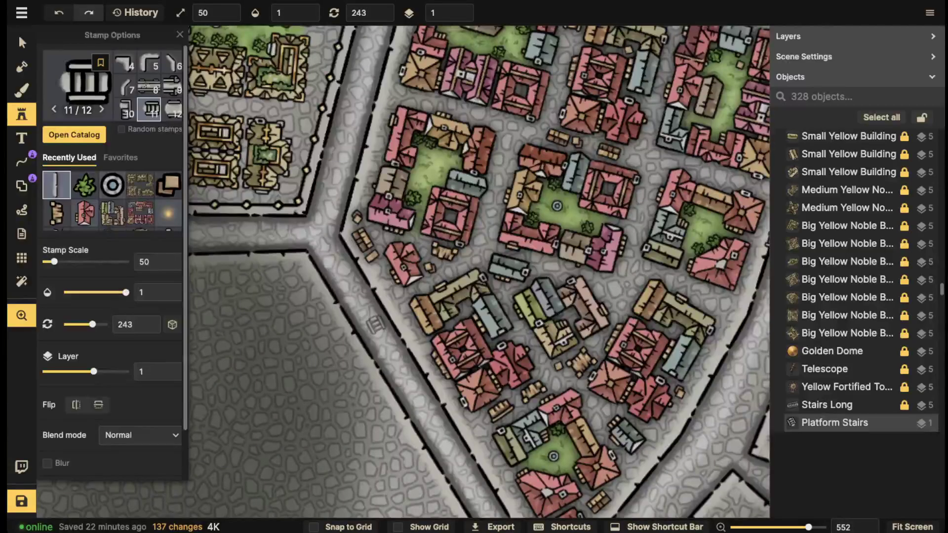
left_click_drag(395, 351, 362, 244)
scroll(364, 248, "down", 4)
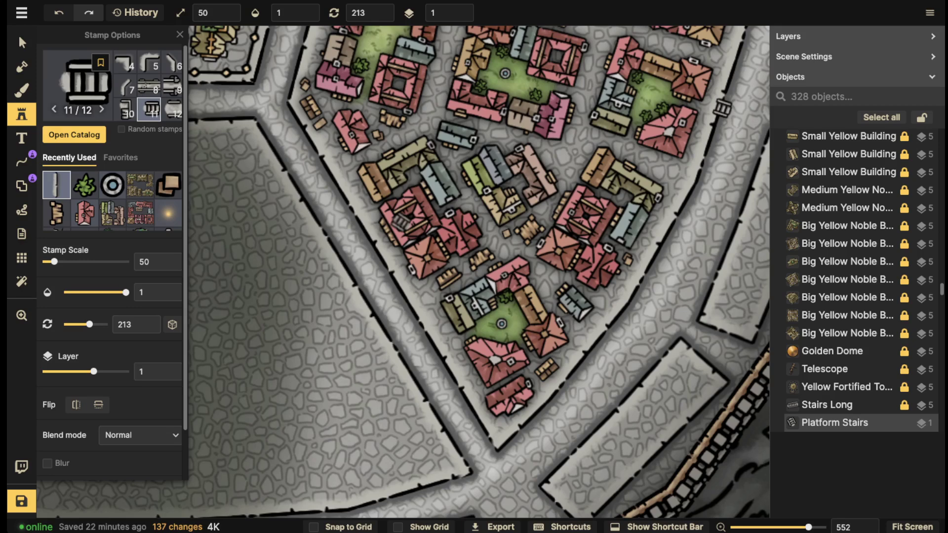
left_click(125, 109)
scroll(408, 309, "down", 3)
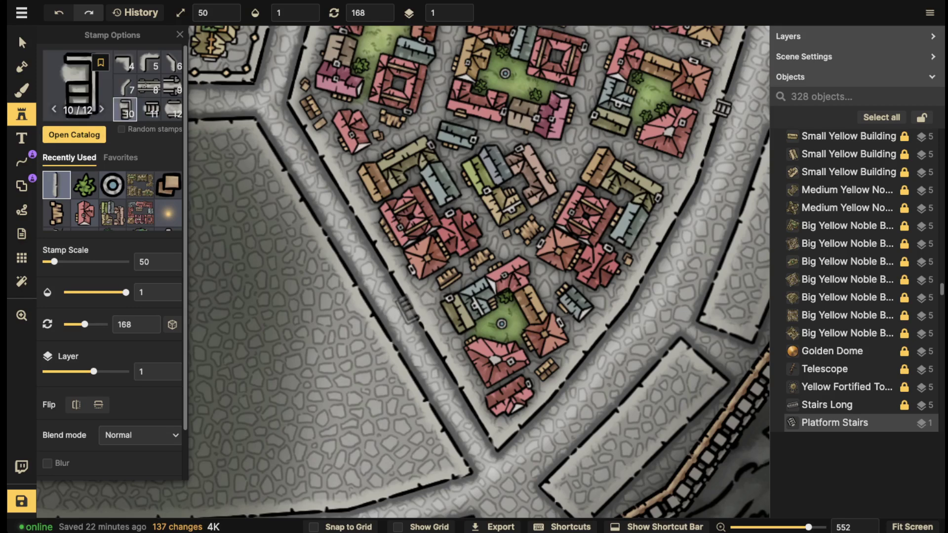
left_click(409, 308)
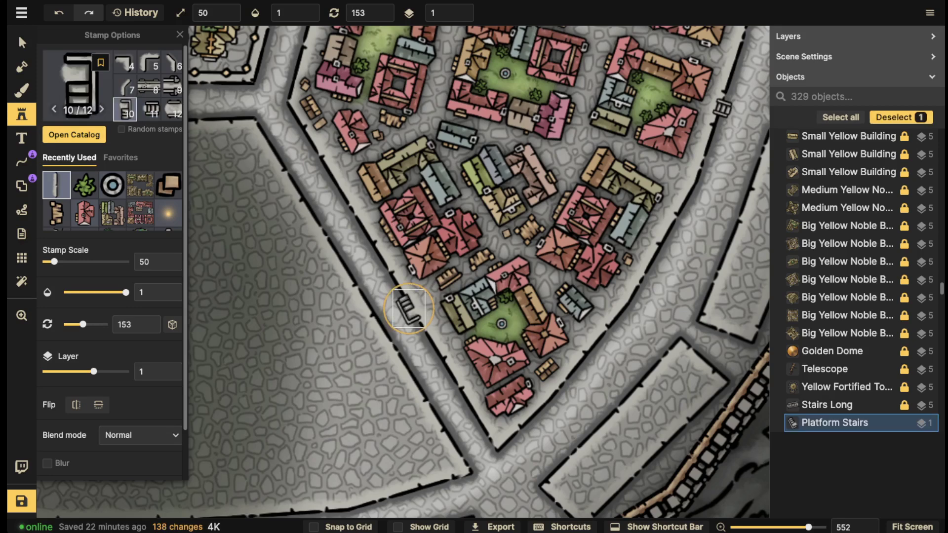
left_click_drag(409, 308, 406, 310)
Select the noble district's building stamps together and switch their shadow to Custom with its options open.
key("v")
scroll(332, 213, "down", 4)
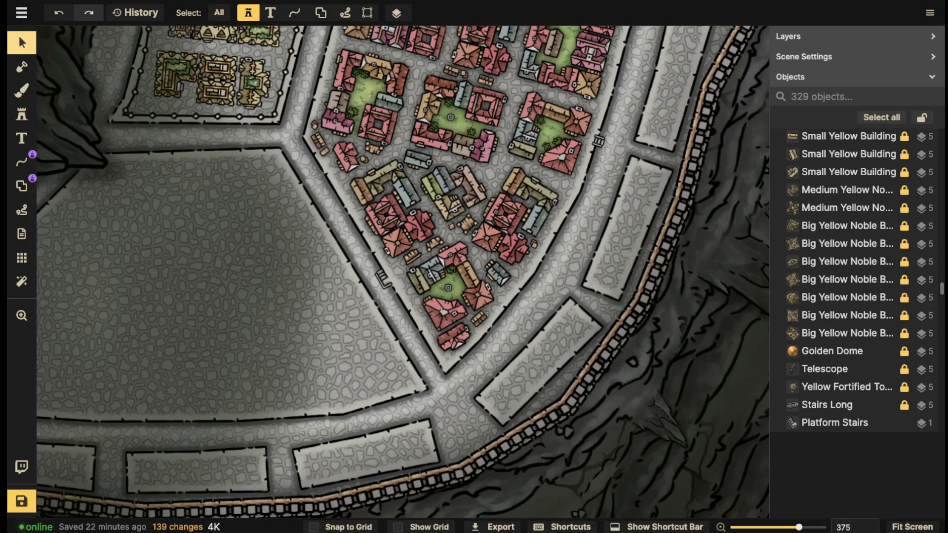
scroll(345, 210, "down", 4)
left_click_drag(249, 107, 306, 222)
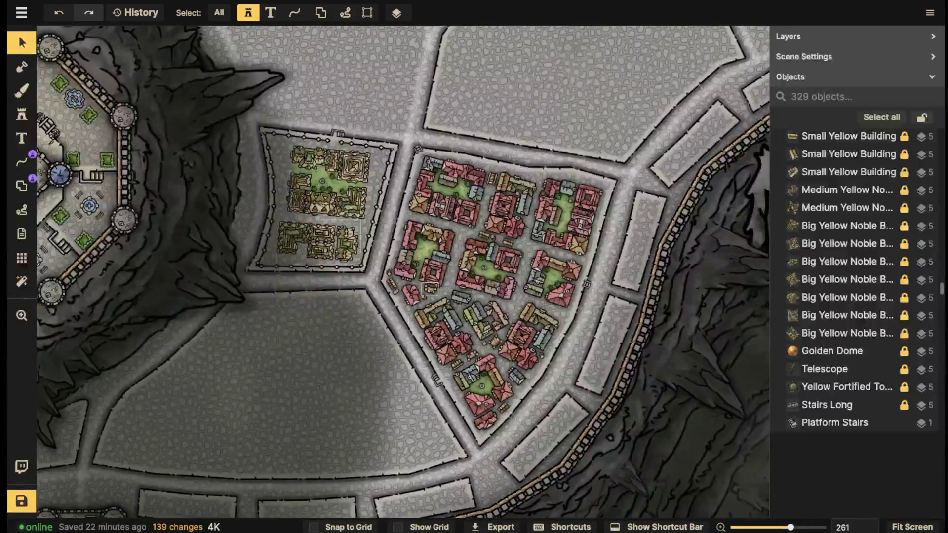
scroll(306, 222, "up", 2)
key("Escape")
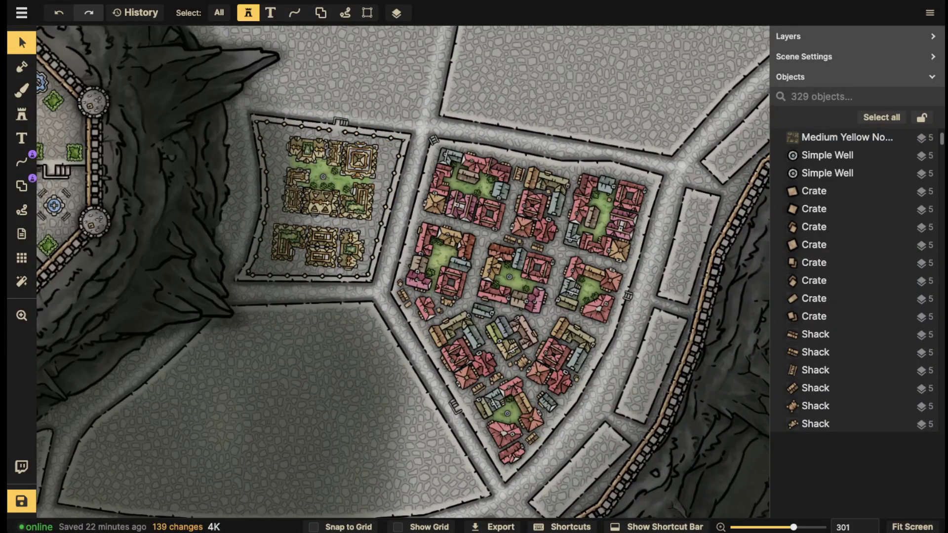
left_click_drag(269, 116, 379, 272)
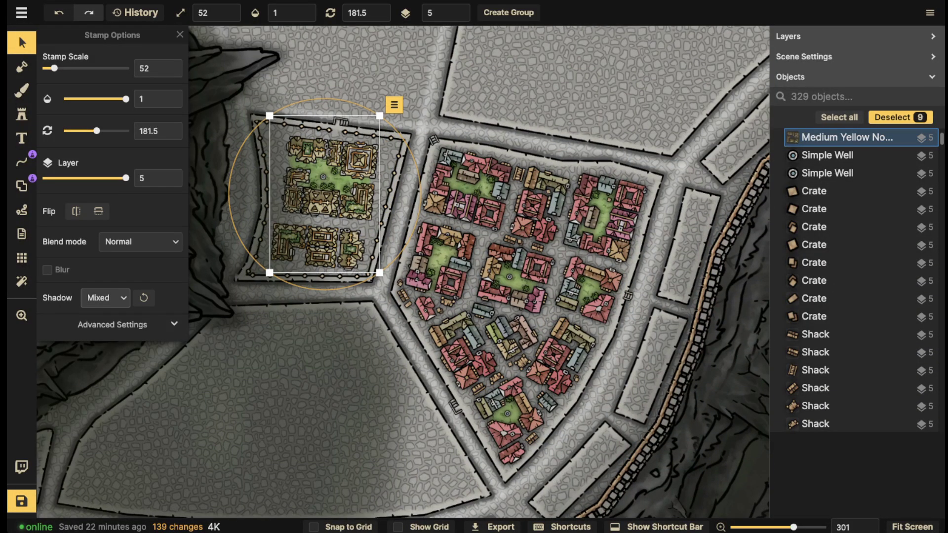
left_click(105, 298)
left_click(106, 380)
left_click(169, 298)
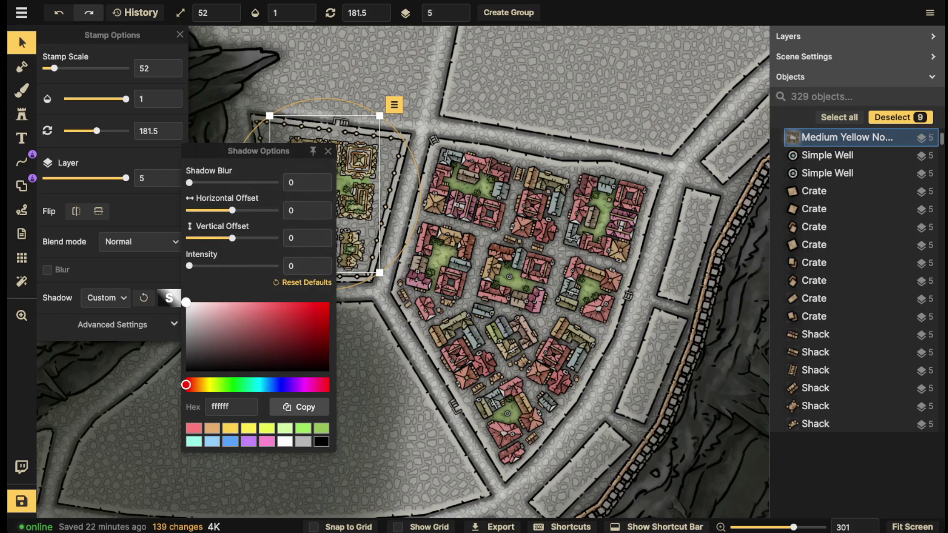
Give the selected noble buildings a black 000000 shadow with blur 4.4 and intensity 0.89, and deselect them.
left_click_drag(189, 182, 195, 182)
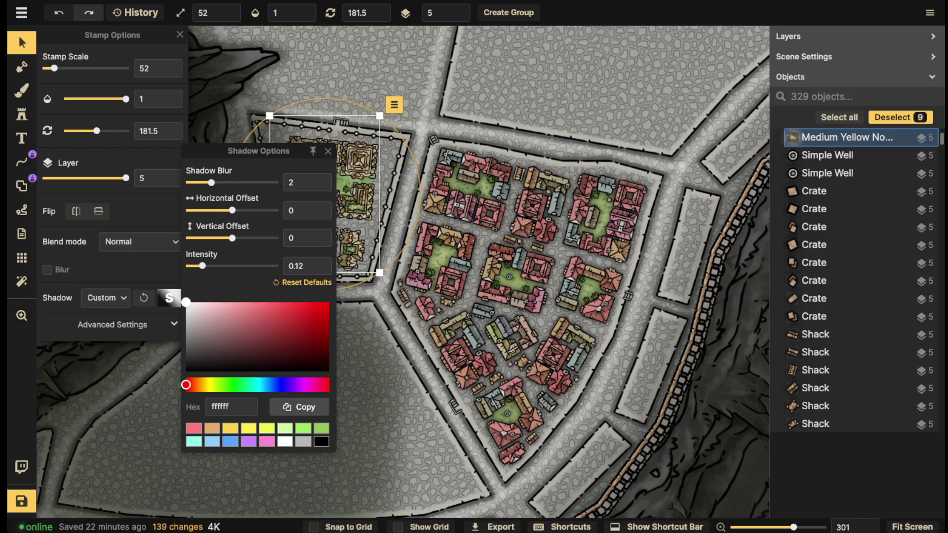
left_click_drag(203, 265, 220, 265)
left_click_drag(212, 183, 222, 183)
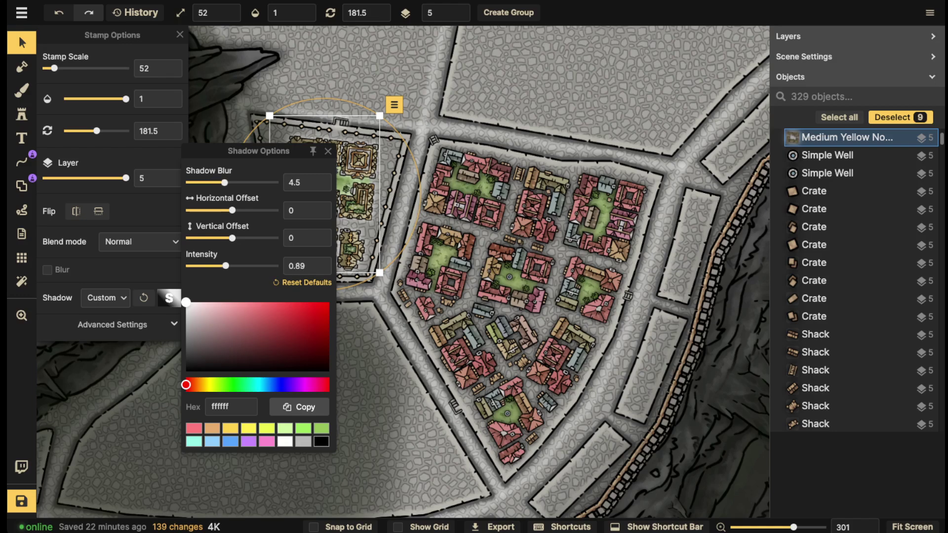
left_click_drag(186, 302, 328, 368)
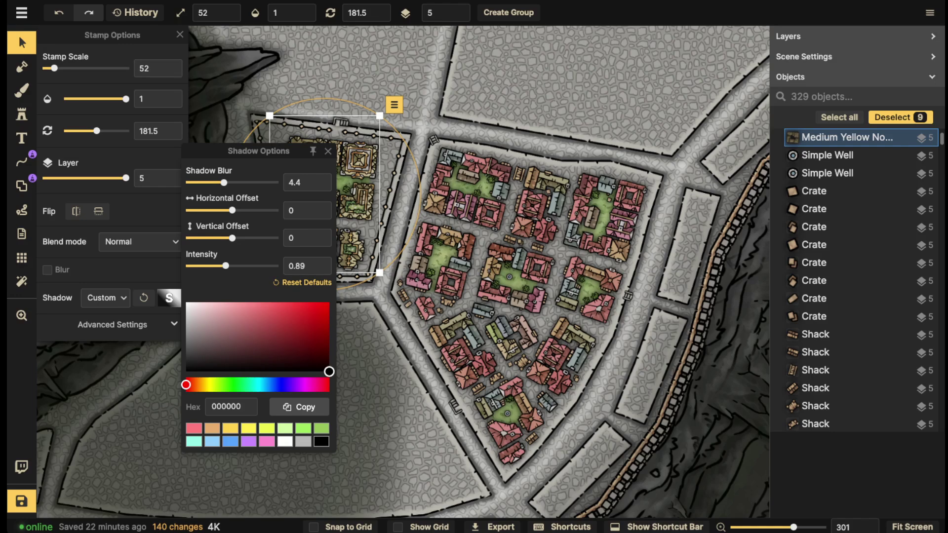
left_click(21, 42)
key("Escape")
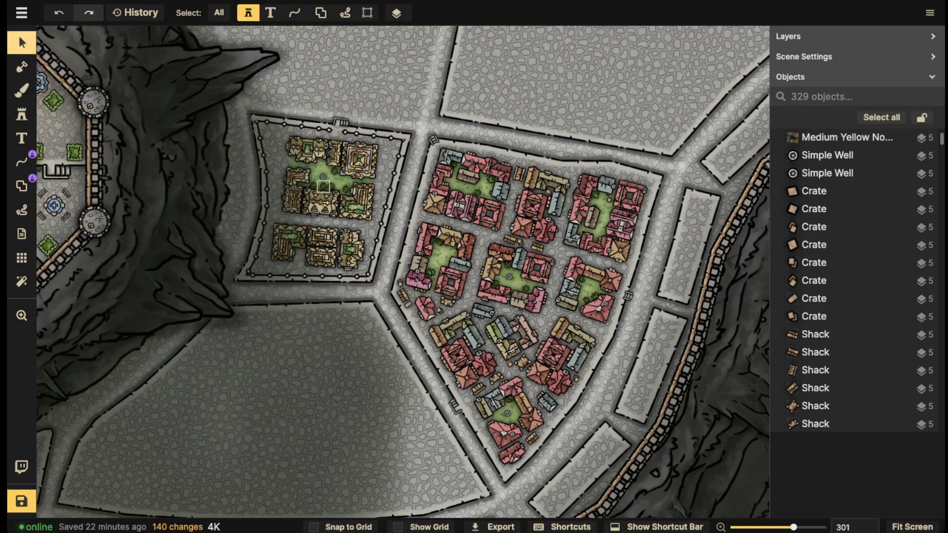
Search the stamp catalog for "trees" and place a green Foliage Trees cluster in the noble district's northwestern corner.
scroll(313, 186, "up", 3)
scroll(356, 167, "down", 2)
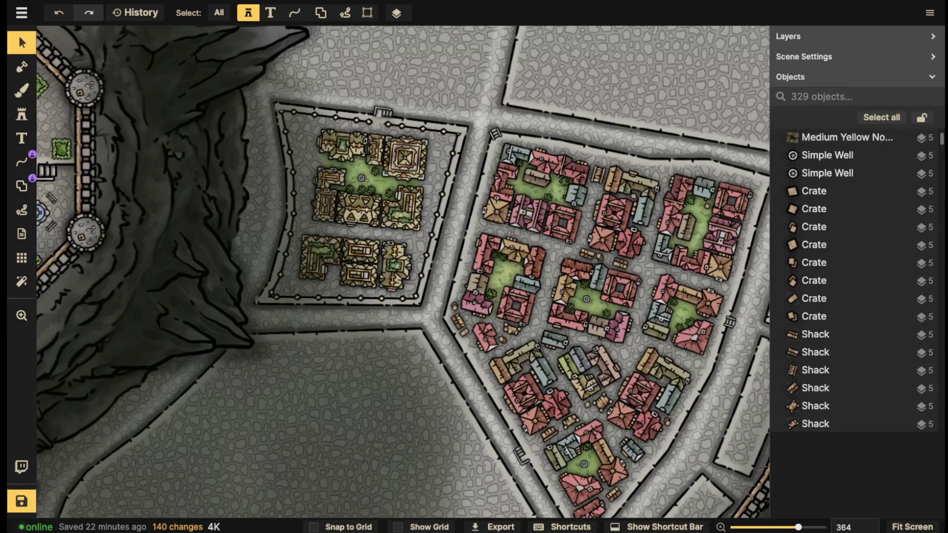
left_click(22, 114)
left_click(78, 94)
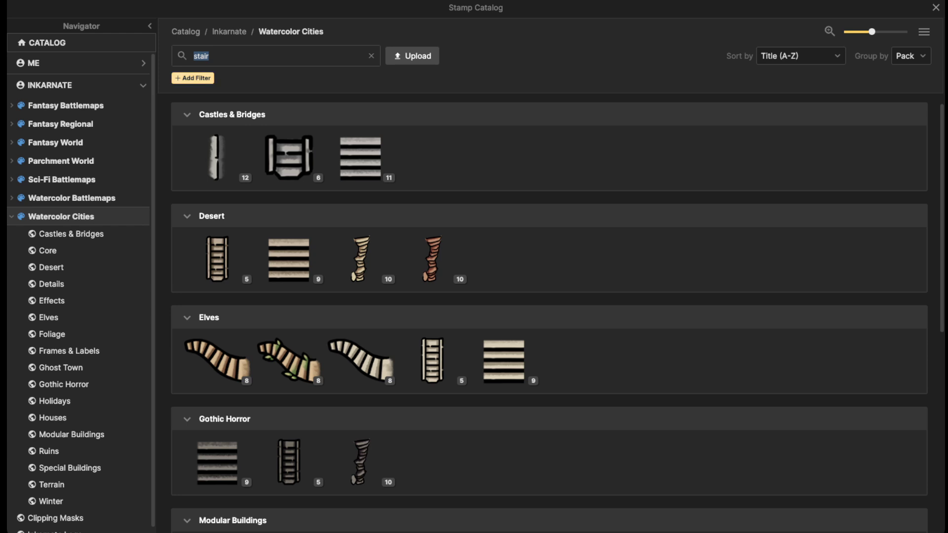
type("trees")
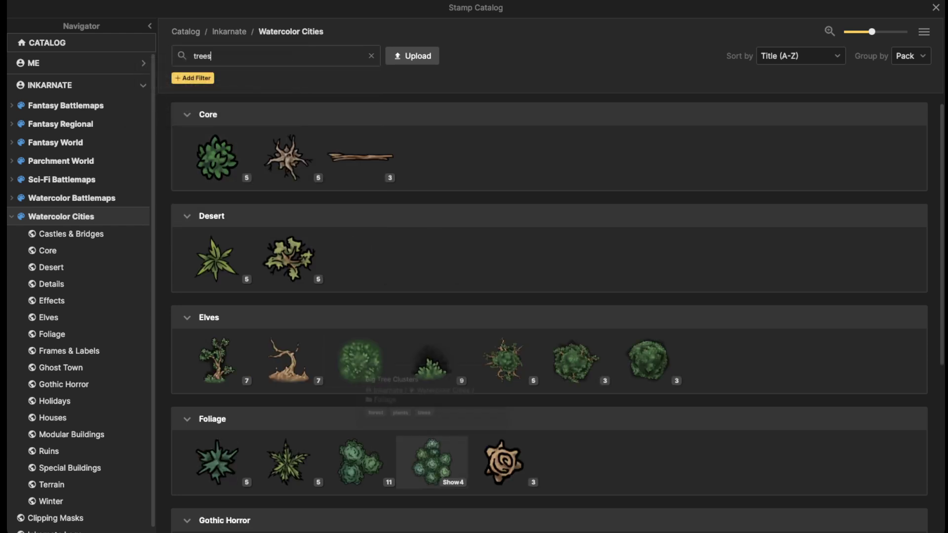
left_click(359, 461)
scroll(294, 126, "up", 2)
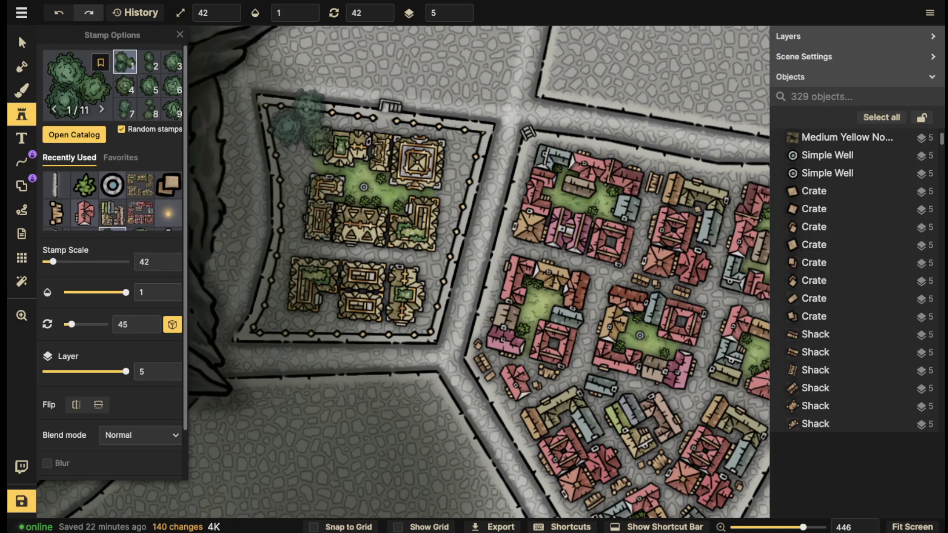
left_click(295, 133)
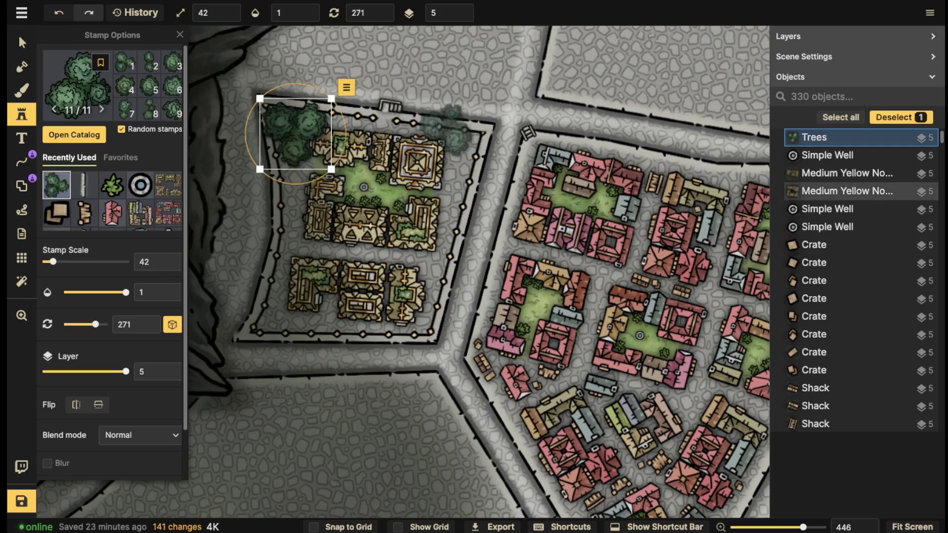
scroll(457, 144, "up", 1)
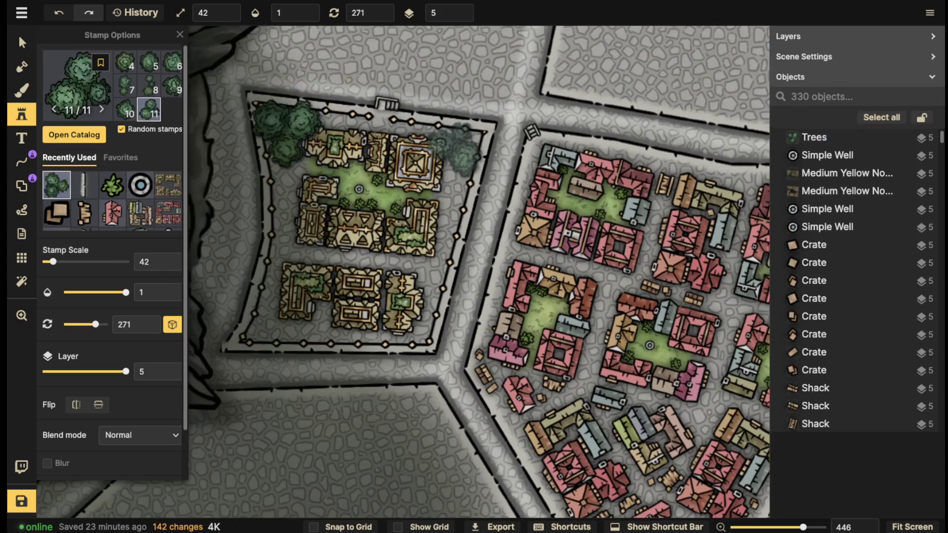
Stamp trees at scale 42 in the northeast, southwest and southeast corners of the walled yellow-roofed district.
left_click(456, 146)
left_click(264, 323)
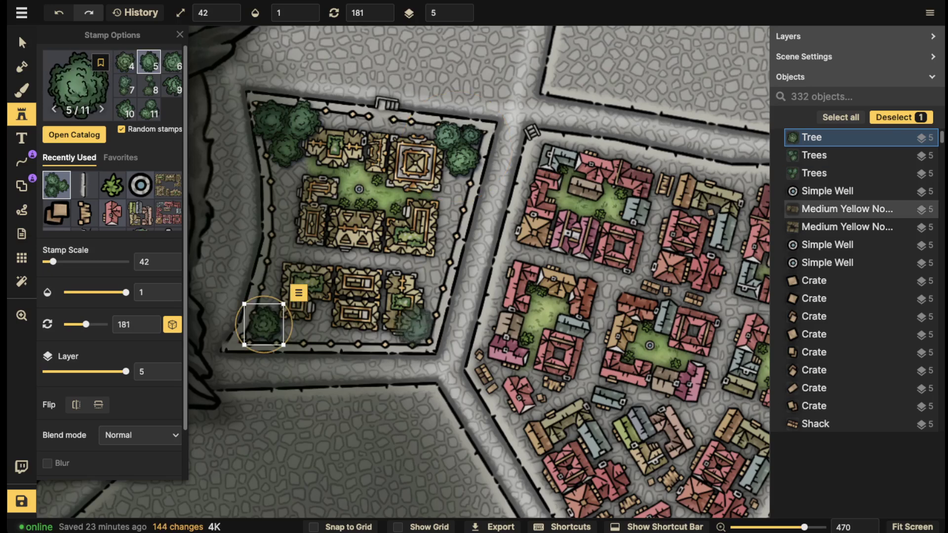
left_click(420, 330)
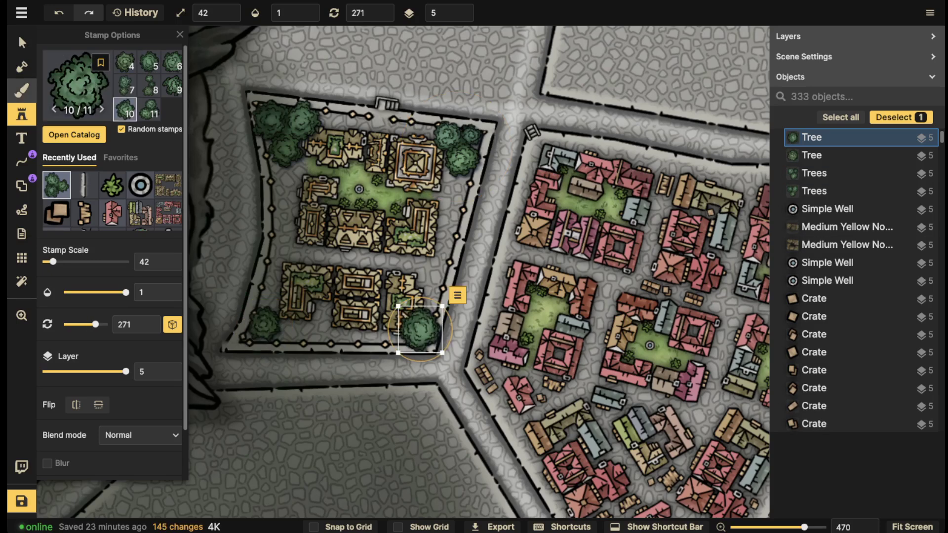
left_click(22, 42)
mouse_move(420, 330)
left_mouse_down()
mouse_move(401, 371)
mouse_move(419, 333)
left_mouse_up()
key("Escape")
scroll(323, 88, "down", 5)
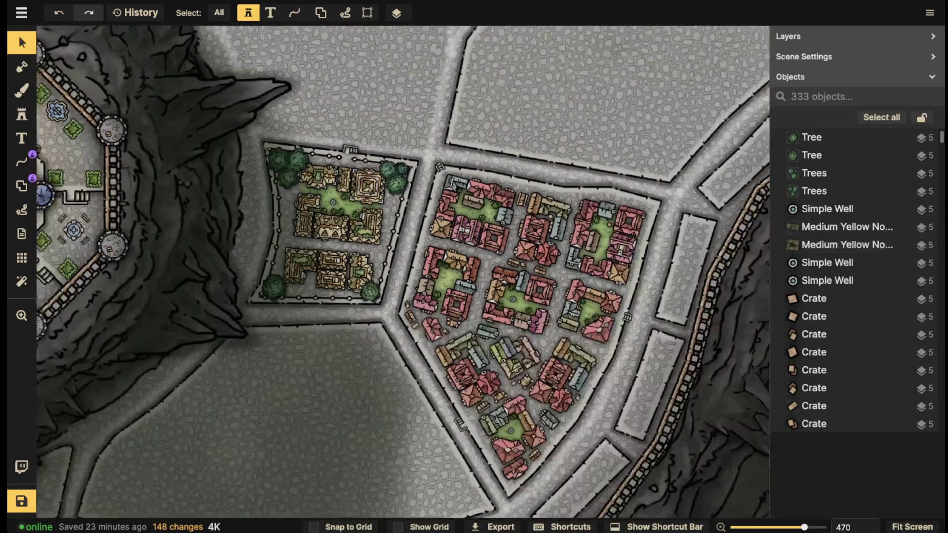
Copy the shack at the red-roofed district's western corner and paste it inside the yellow-roofed district's west wall, rotated to 176.5.
scroll(395, 193, "up", 6)
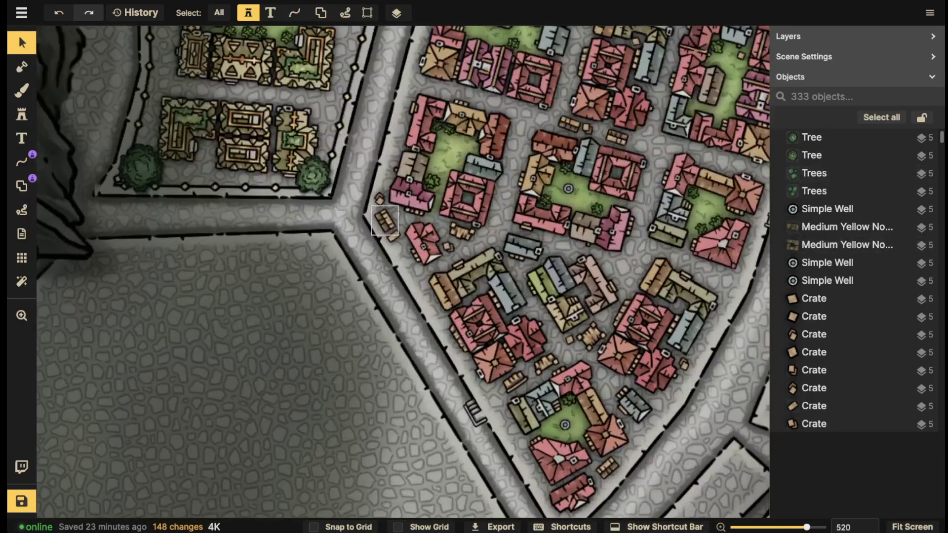
left_click(384, 221)
left_click_drag(311, 84, 550, 300)
scroll(550, 300, "up", 2)
key("ctrl+v")
scroll(362, 204, "down", 4)
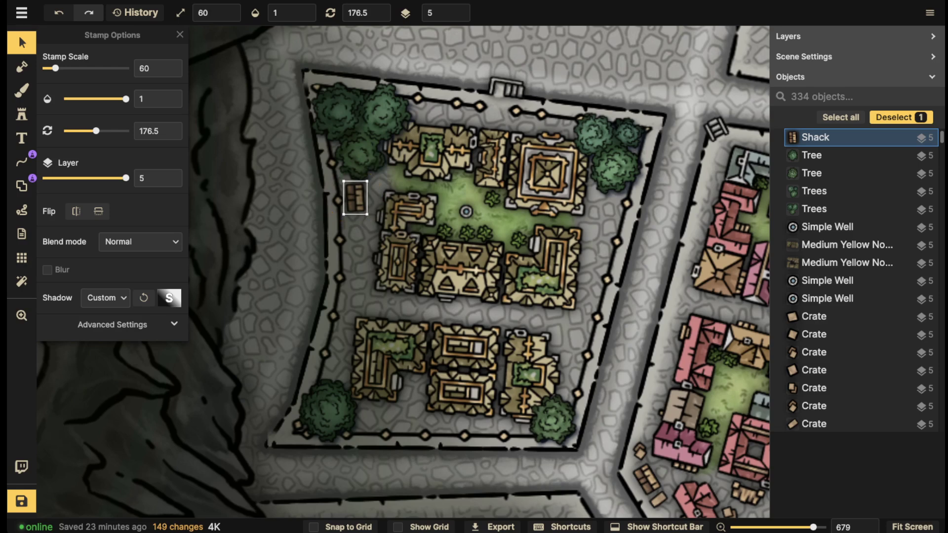
Paste two more shacks in the yellow-roofed district: one at the west wall rotated to 181.5, one at the east wall rotated to 196.5.
key("ctrl+v")
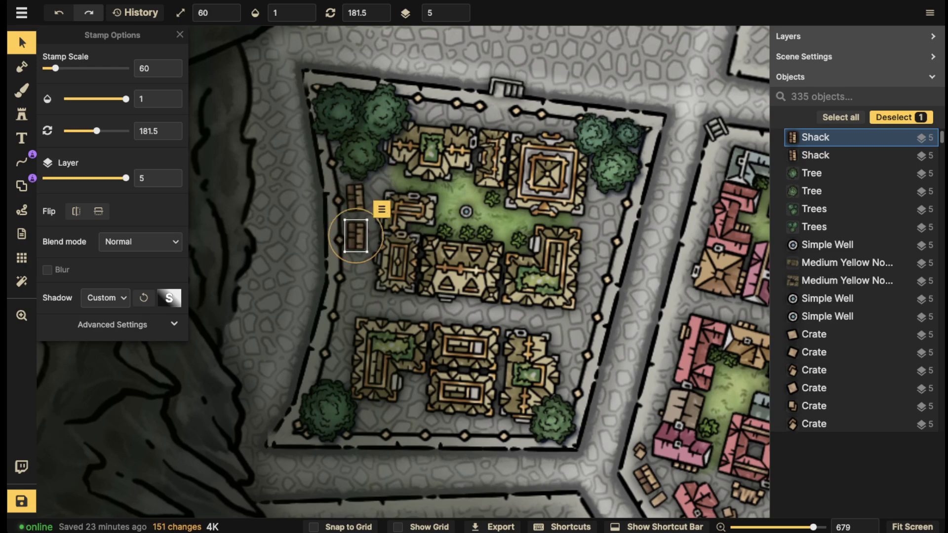
key("ctrl+v")
left_click_drag(372, 342, 601, 217)
scroll(601, 218, "down", 1)
scroll(444, 216, "down", 3)
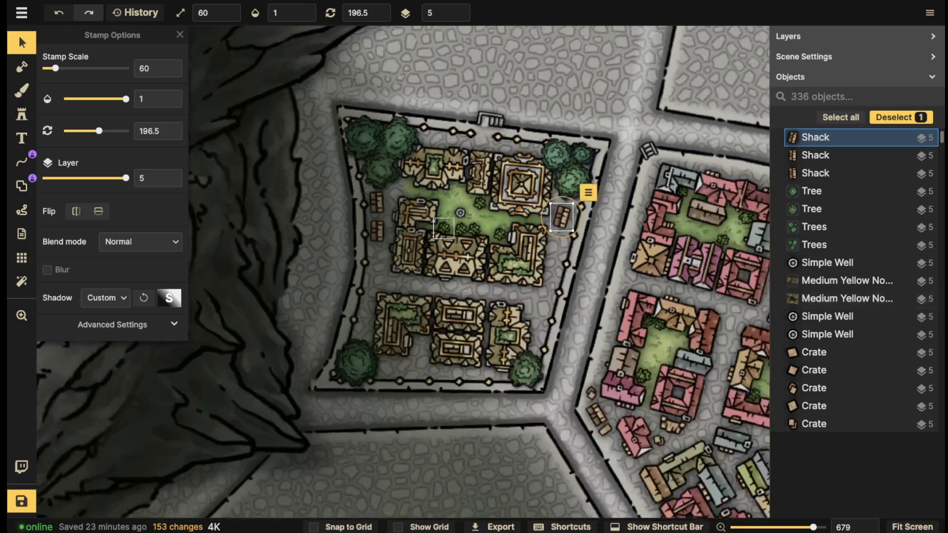
Copy the small shack just north of the garden block at the red-roofed district's southern tip.
scroll(435, 217, "down", 5)
scroll(477, 220, "up", 4)
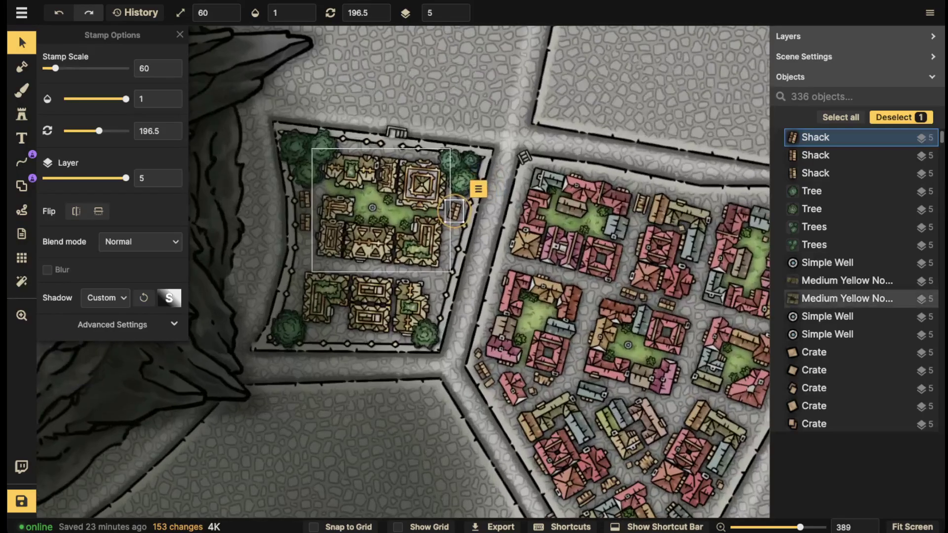
scroll(563, 442, "up", 2)
key("space")
left_click_drag(562, 442, 481, 318)
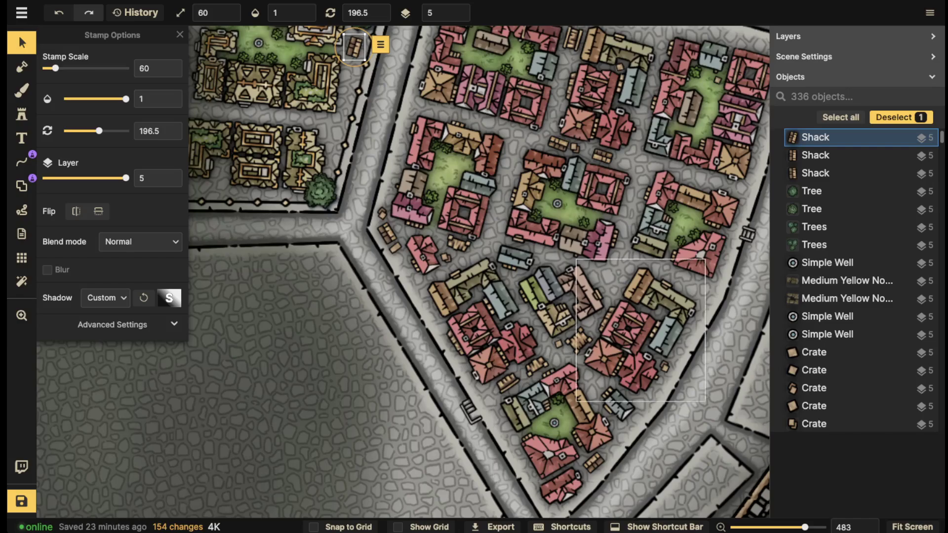
key("space")
left_click_drag(659, 242, 589, 346)
left_click_drag(487, 336, 640, 212)
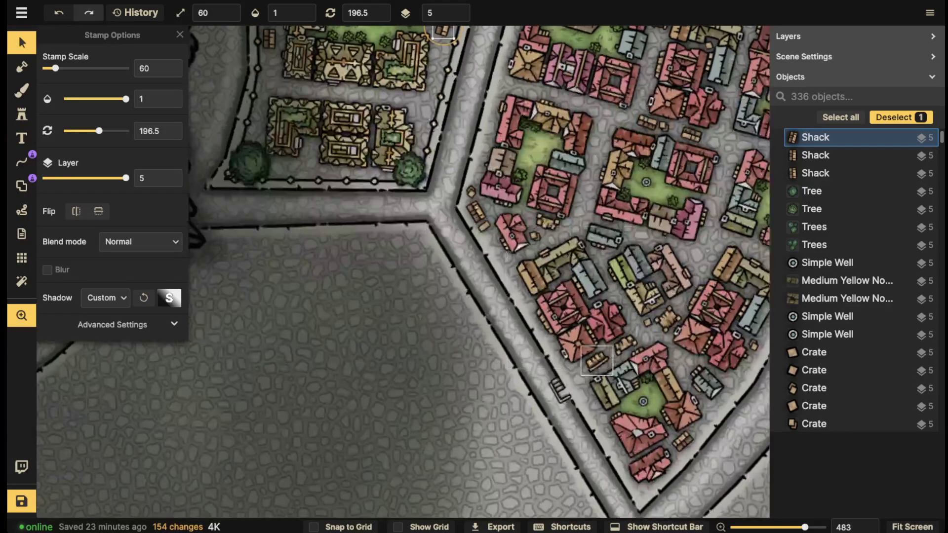
left_click(625, 344)
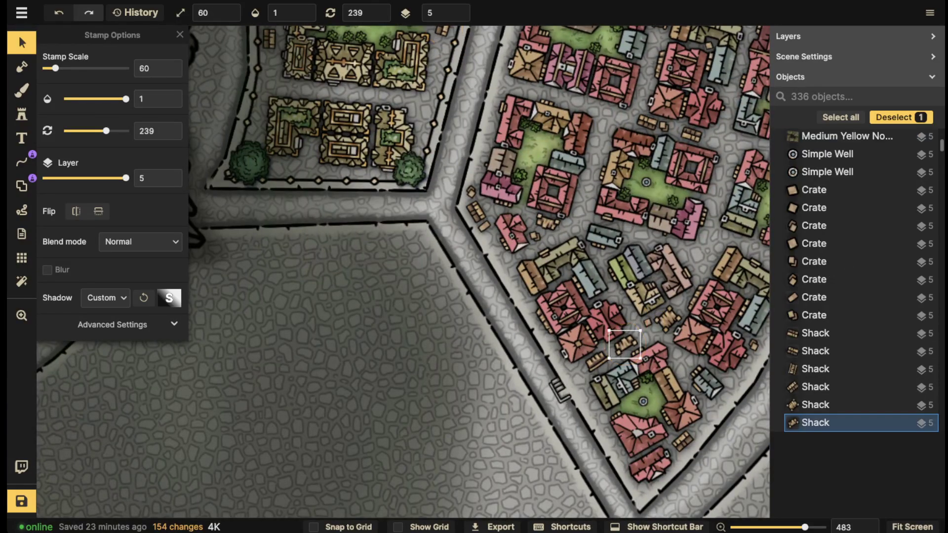
key("ctrl+c")
Paste the copied shack just south of the yellow-roofed district's southwest building, turned to a rotation of 59.
key("space")
left_click_drag(434, 158, 625, 356)
key("ctrl+v")
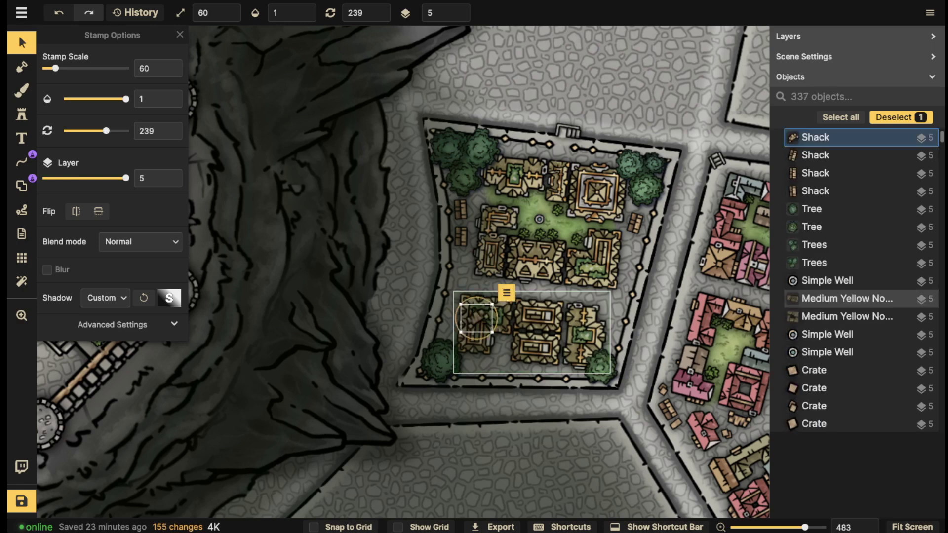
left_click_drag(476, 319, 610, 314)
scroll(607, 318, "down", 3)
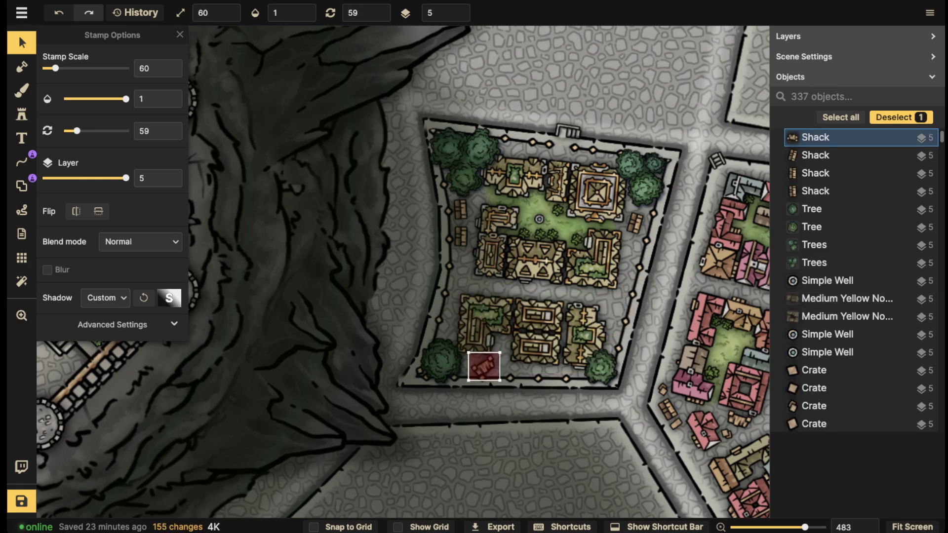
key("Escape")
scroll(83, 205, "down", 3)
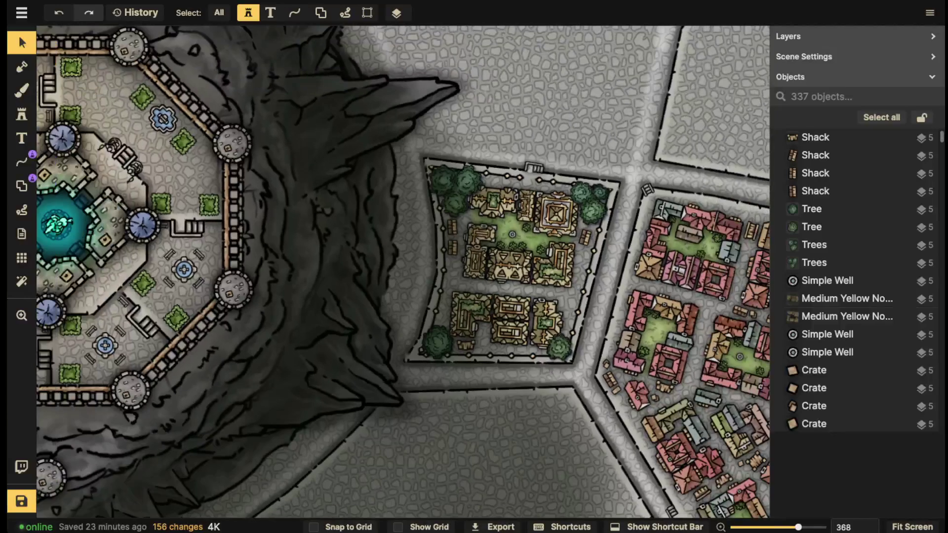
scroll(401, 252, "down", 3)
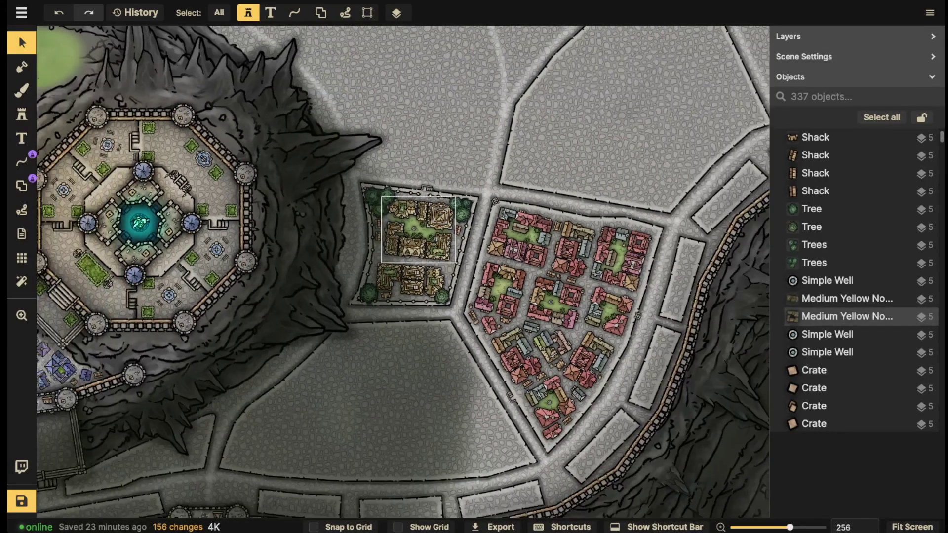
scroll(552, 291, "down", 1)
scroll(557, 300, "down", 1)
left_click_drag(557, 300, 419, 265)
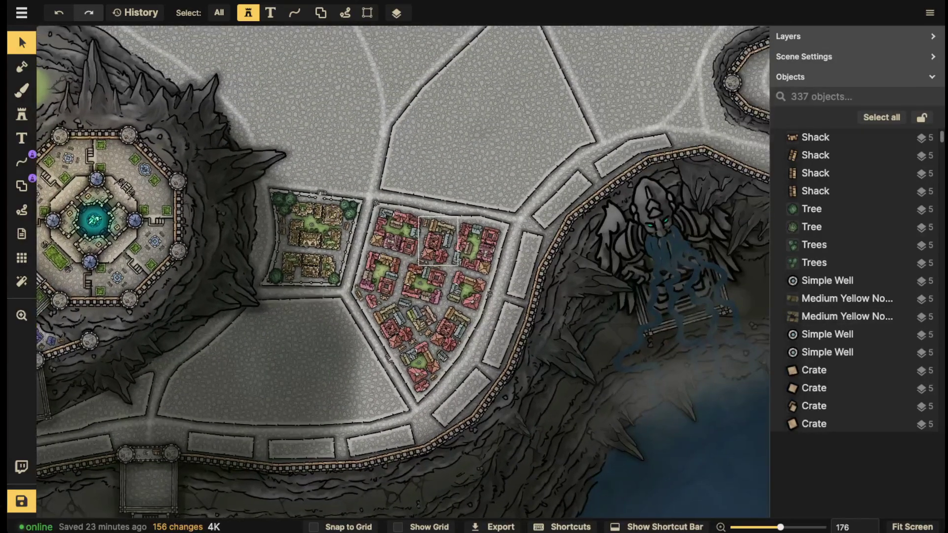
scroll(395, 265, "up", 3)
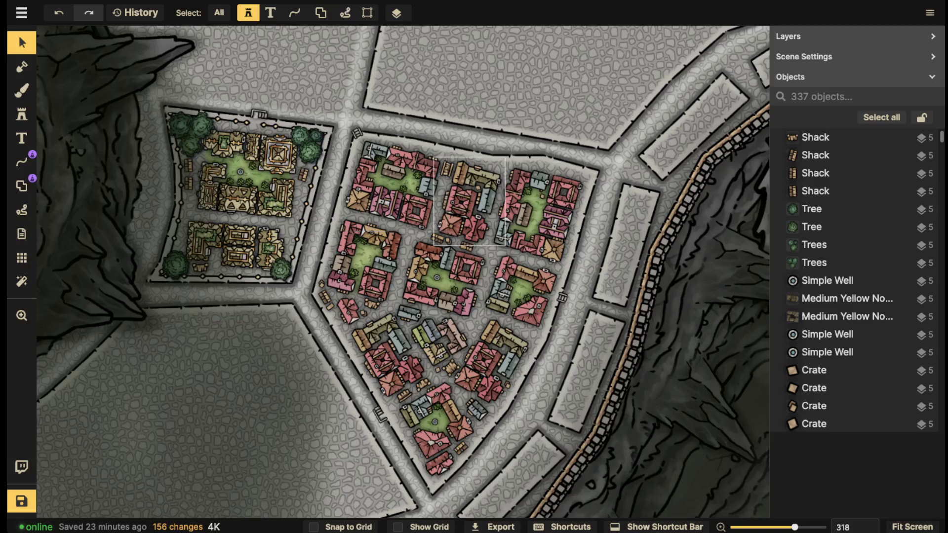
scroll(469, 201, "up", 1)
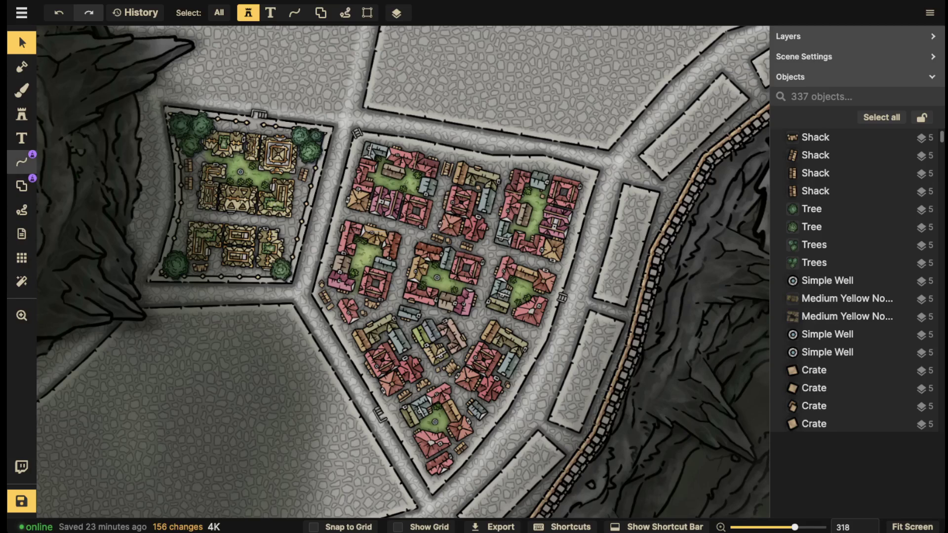
Set up the foreground brush with a reddish-brown texture from the Desert pack and an opacity of 0.35.
left_click(21, 90)
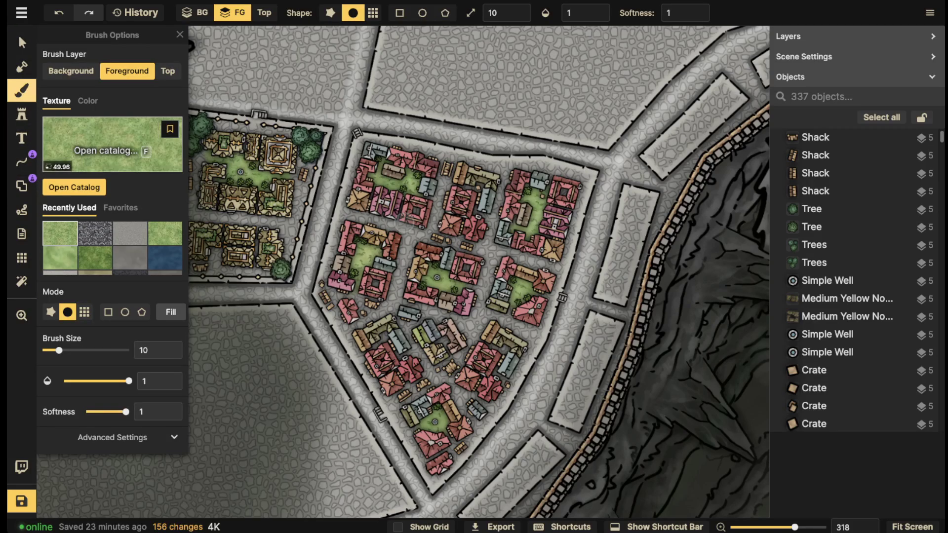
left_click(113, 144)
scroll(276, 149, "down", 2)
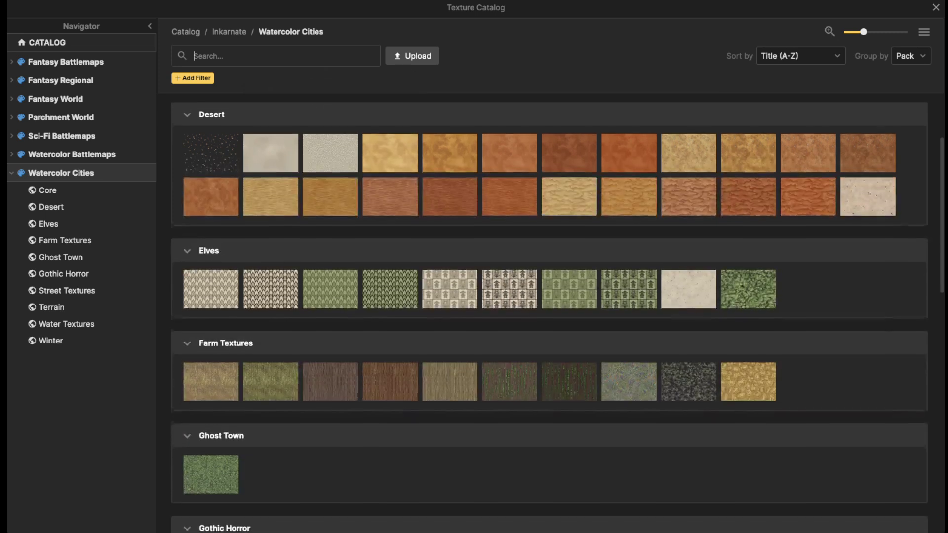
scroll(543, 296, "up", 2)
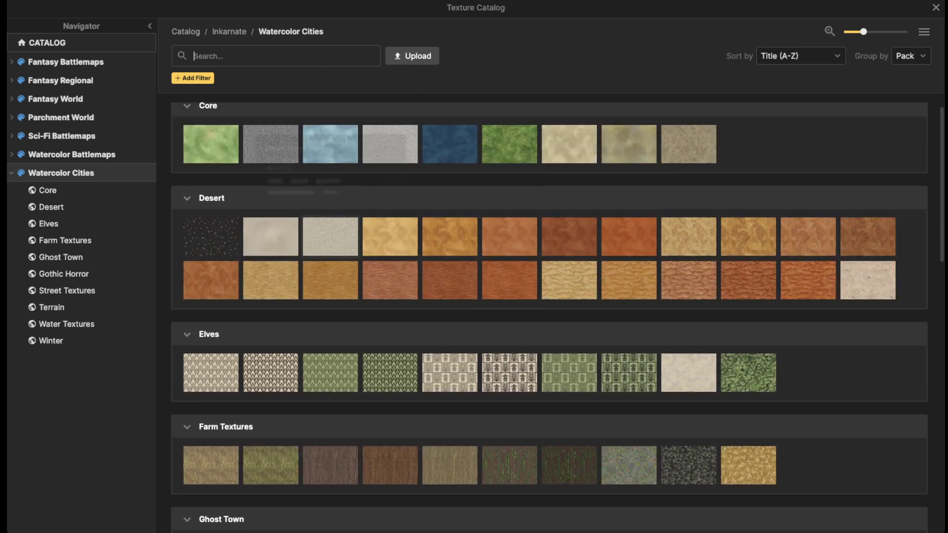
left_click(210, 280)
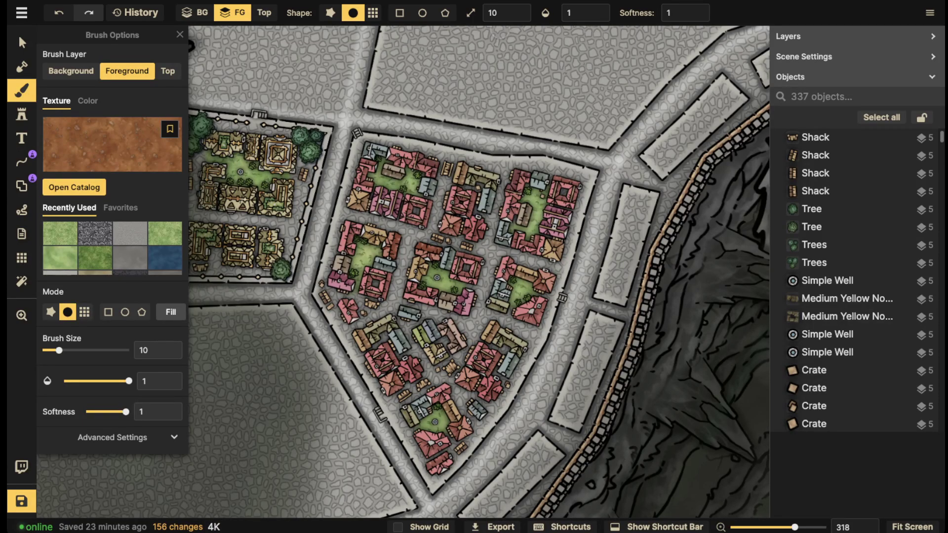
left_click(570, 13)
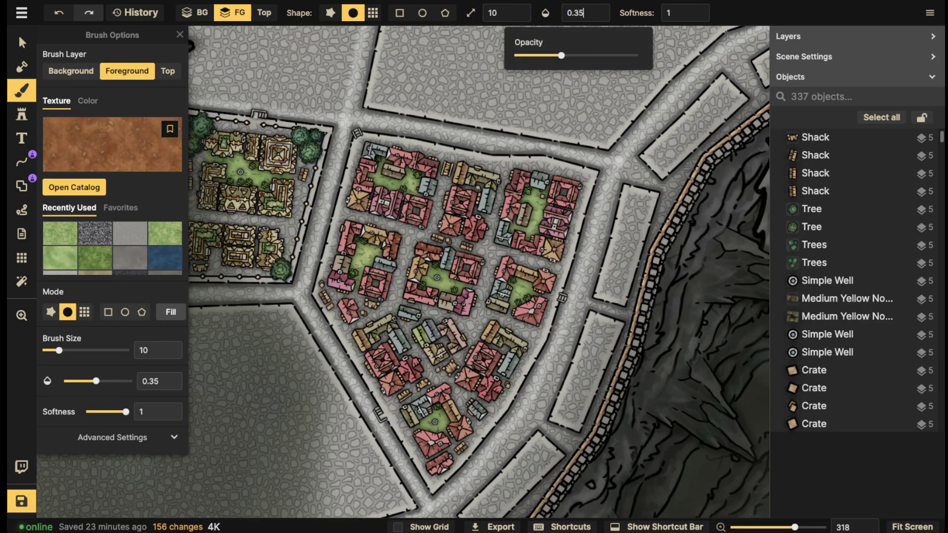
Try painting the streets between the red-roofed blocks with the reddish-brown texture.
left_click(414, 159)
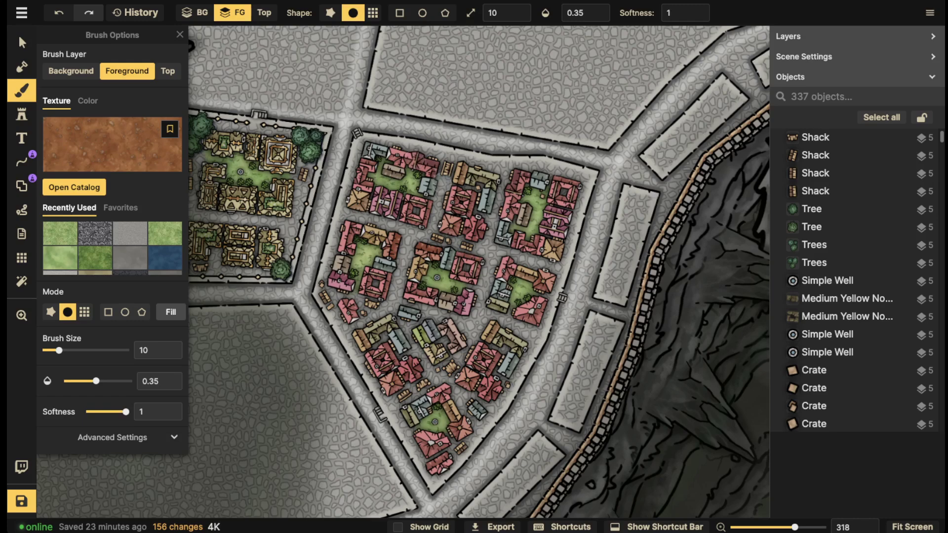
left_click_drag(450, 176, 431, 225)
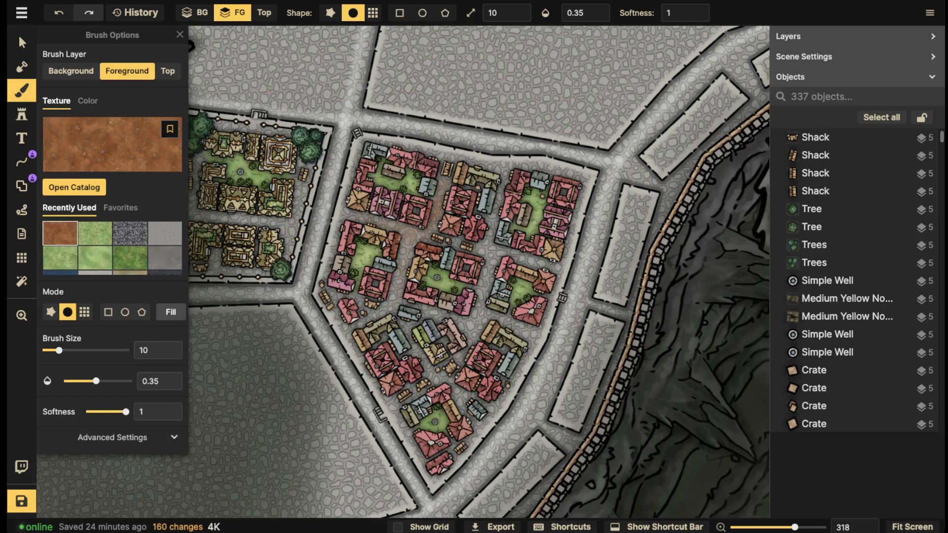
left_click_drag(450, 314, 471, 313)
mouse_move(409, 330)
left_mouse_down()
mouse_move(486, 314)
mouse_move(497, 216)
left_mouse_up()
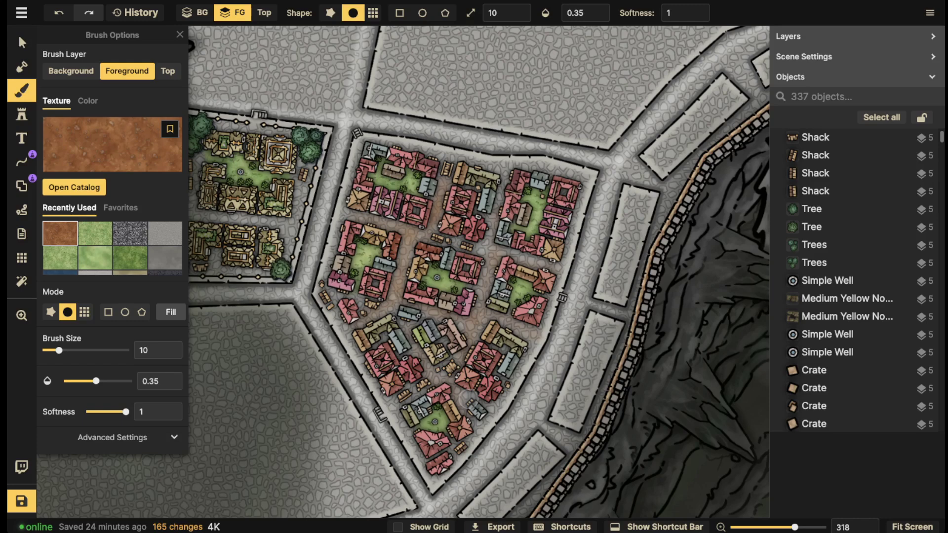
scroll(485, 154, "down", 5)
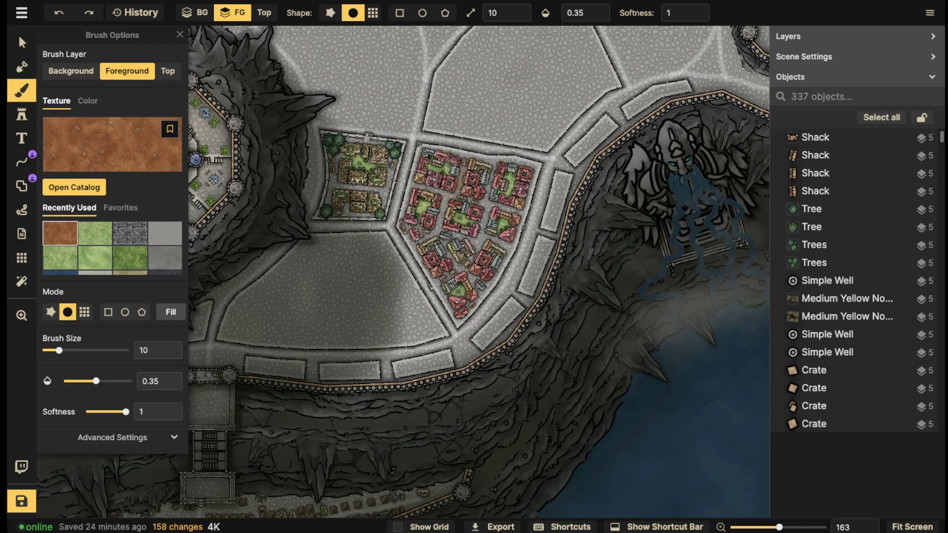
Switch the brush to the recently used light grey cobblestone texture, set opacity 0.39, raise its brightness and set the texture scale to 58.57.
left_click(164, 233)
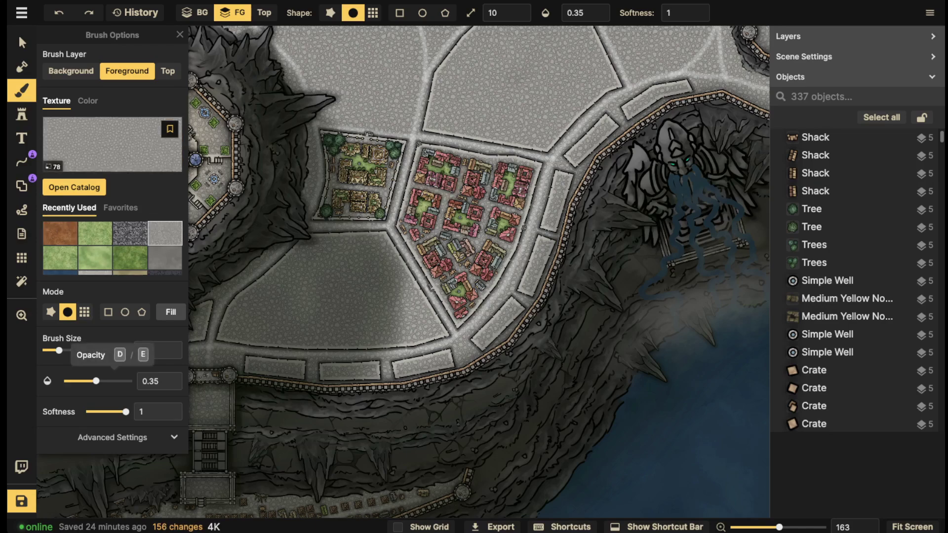
left_click(99, 381)
left_click(112, 438)
scroll(112, 437, "down", 3)
left_click(99, 332)
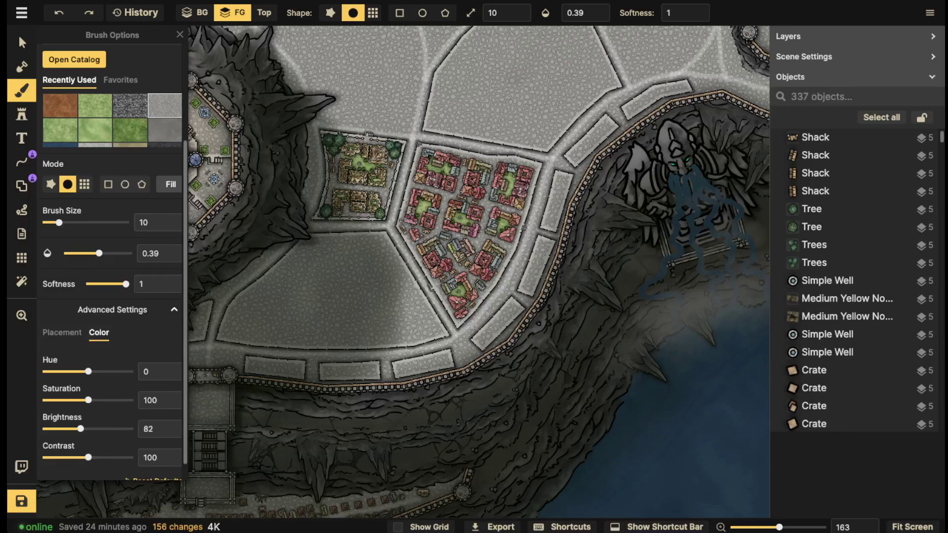
left_click_drag(81, 428, 96, 429)
left_click(61, 332)
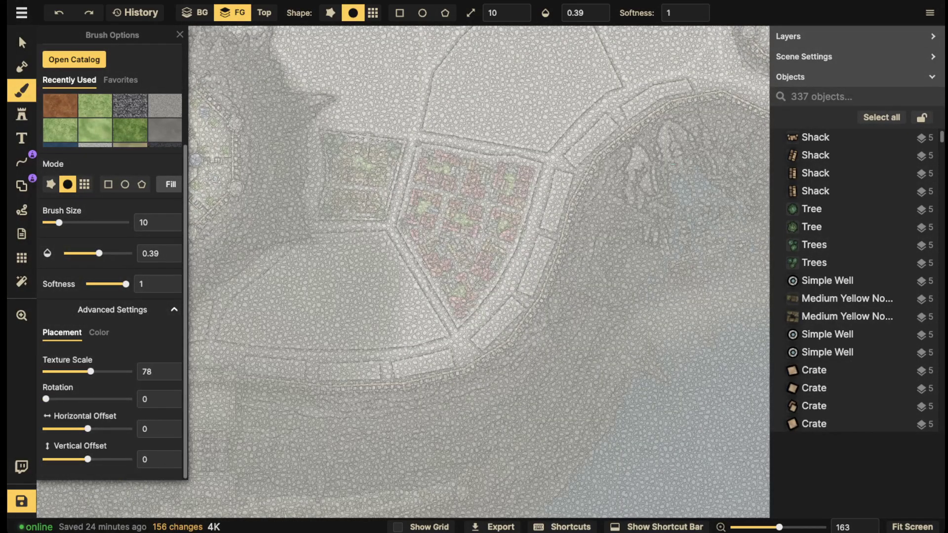
left_click_drag(90, 371, 86, 371)
scroll(466, 167, "up", 5)
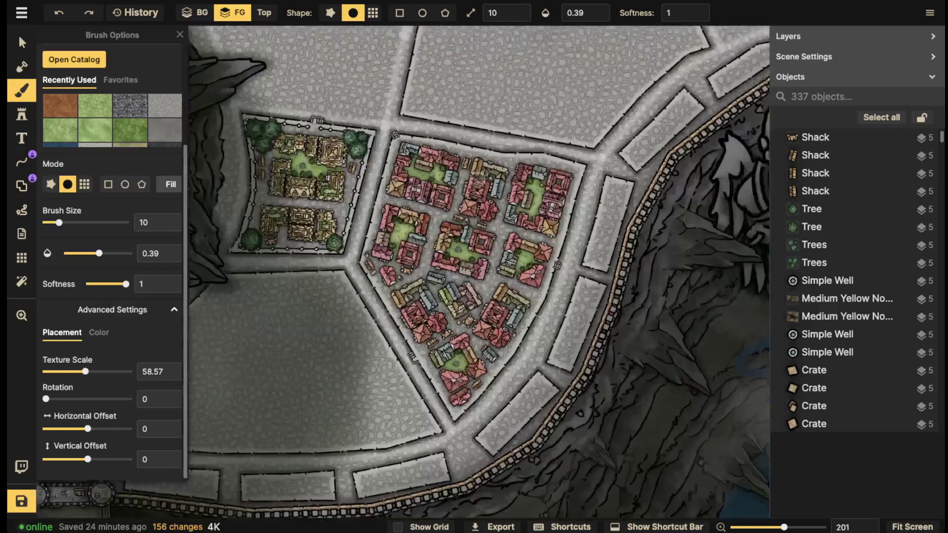
Paint the streets between the red-roofed blocks with the brightened cobblestone, raising the brush opacity to 1.
left_click(599, 9)
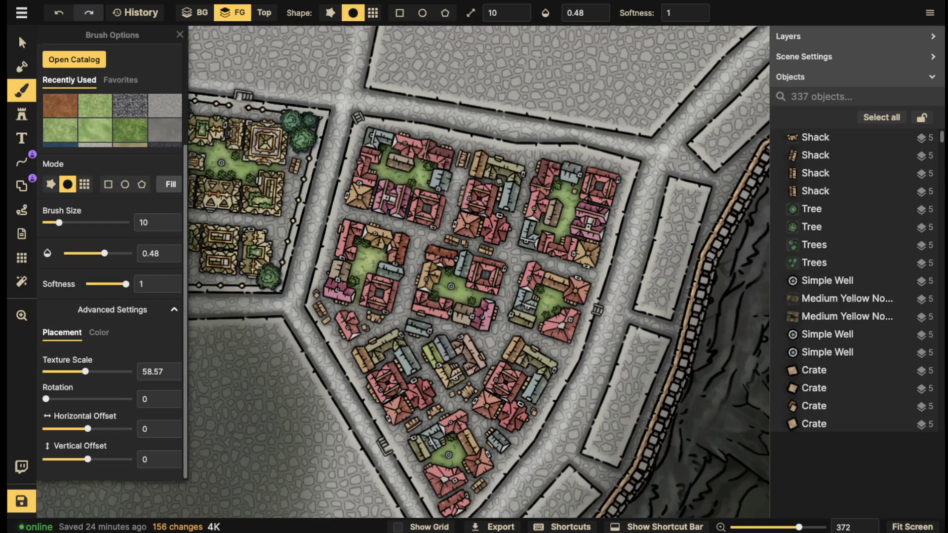
left_click_drag(395, 228, 367, 209)
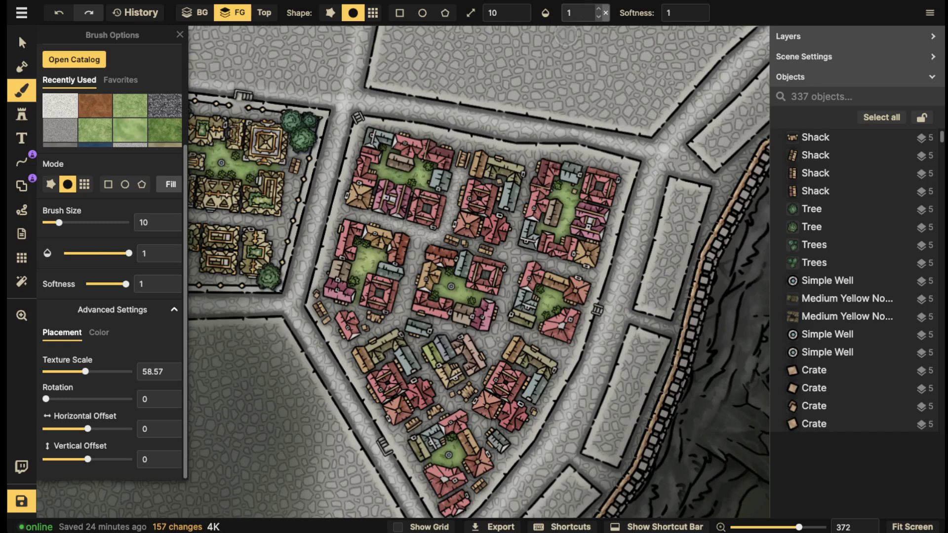
mouse_move(442, 237)
left_mouse_down()
mouse_move(371, 224)
mouse_move(404, 312)
mouse_move(523, 193)
mouse_move(574, 271)
mouse_move(459, 330)
mouse_move(548, 340)
mouse_move(489, 371)
mouse_move(425, 375)
mouse_move(489, 444)
mouse_move(415, 425)
mouse_move(345, 315)
left_mouse_up()
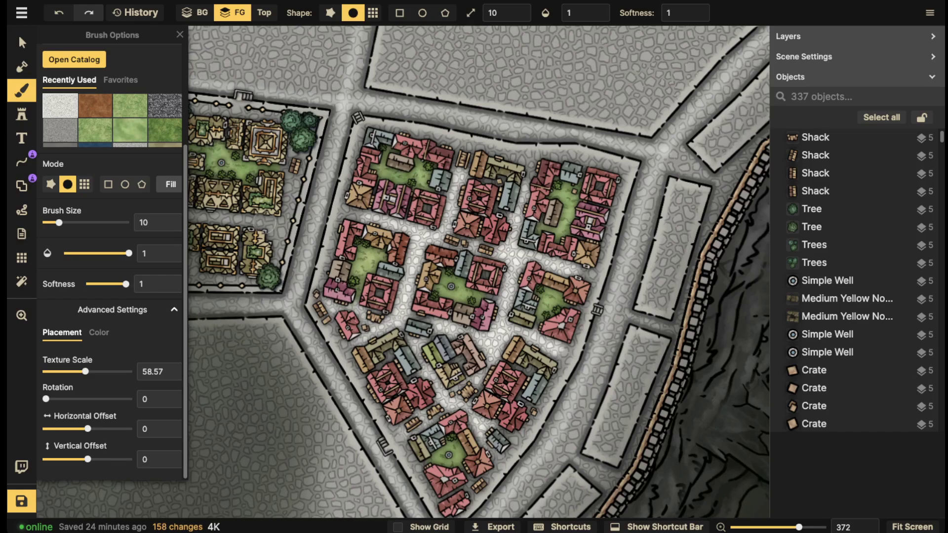
scroll(345, 196, "down", 10)
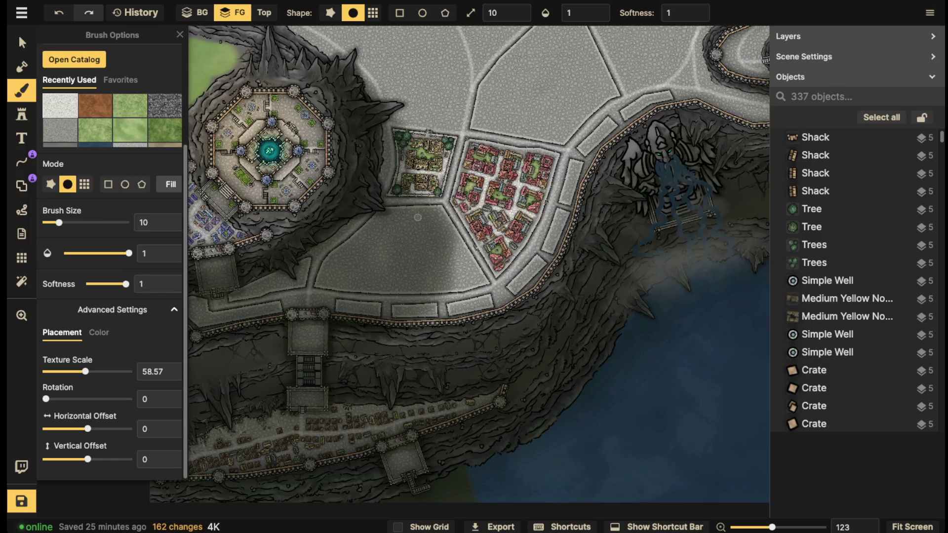
Switch to stamping, search the stamp catalog for "blocks" and choose Medium Yellow Blocks from the Houses pack.
scroll(402, 222, "up", 3)
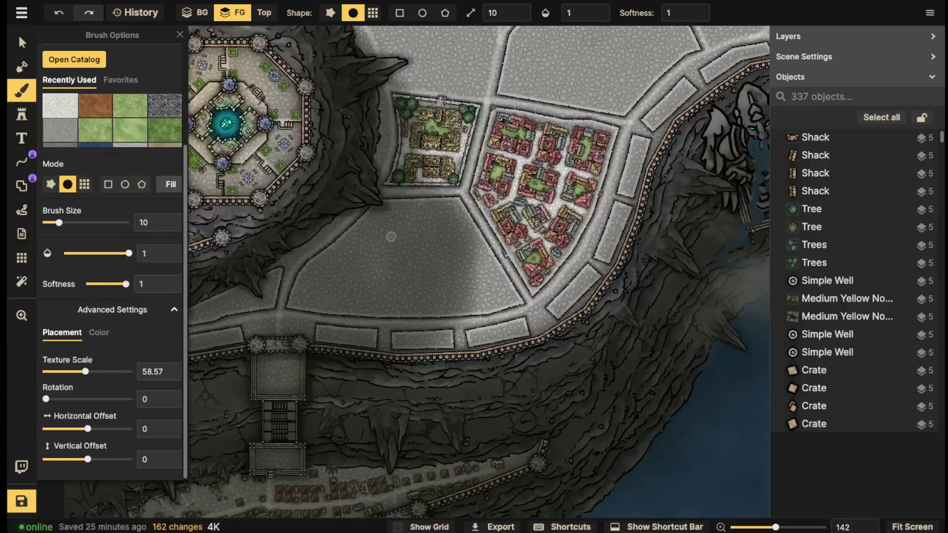
scroll(563, 189, "up", 2)
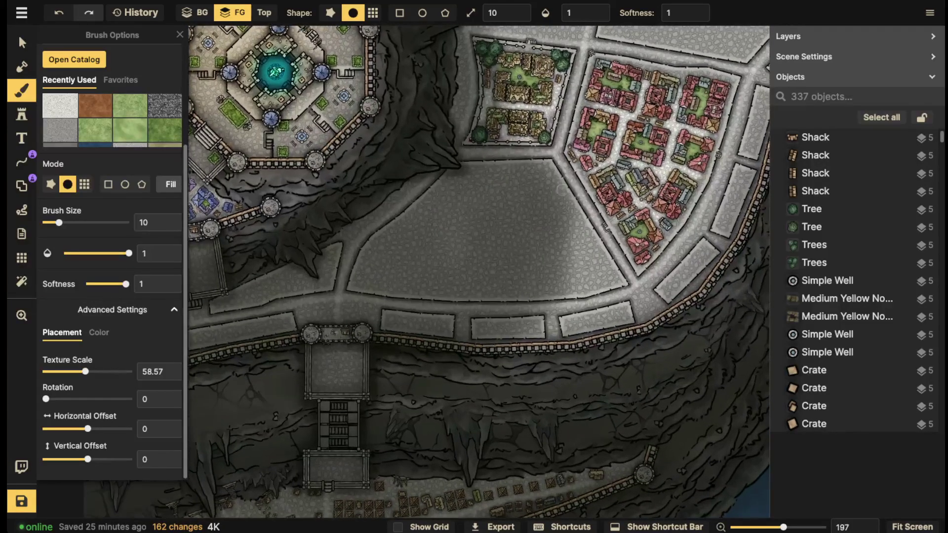
key("s")
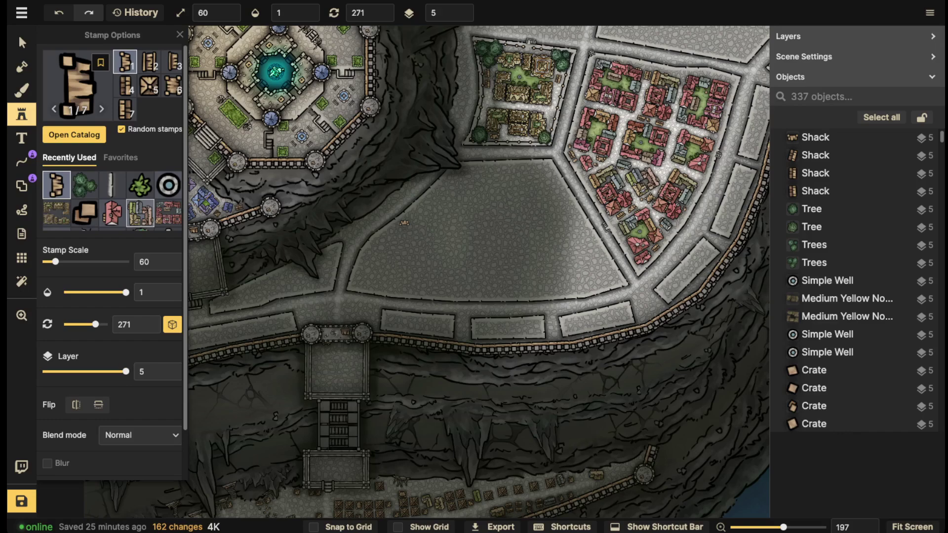
left_click_drag(404, 223, 347, 241)
scroll(328, 271, "up", 2)
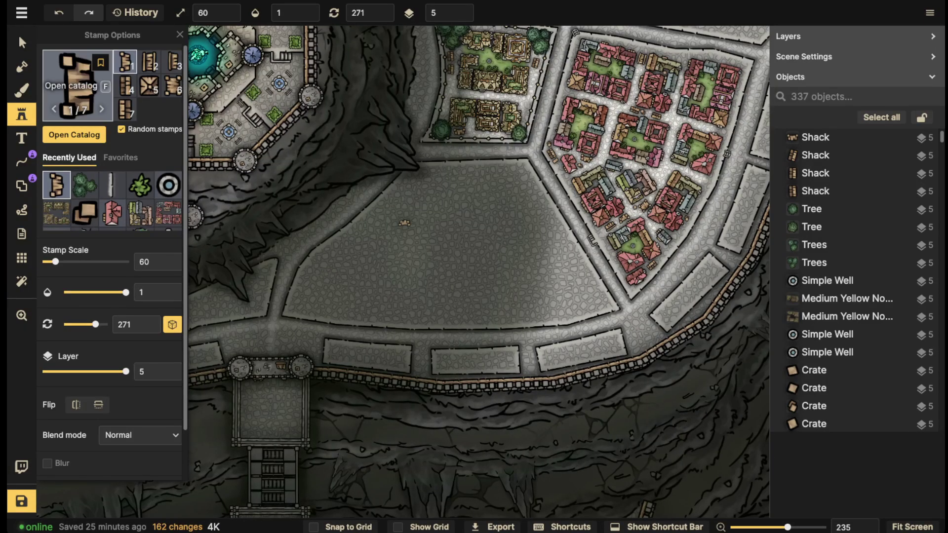
left_click(74, 134)
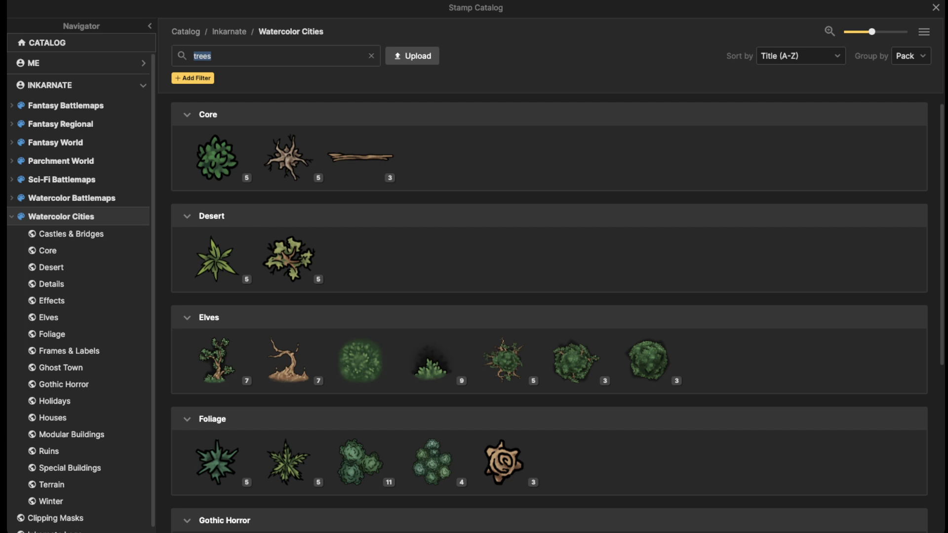
type("blocks")
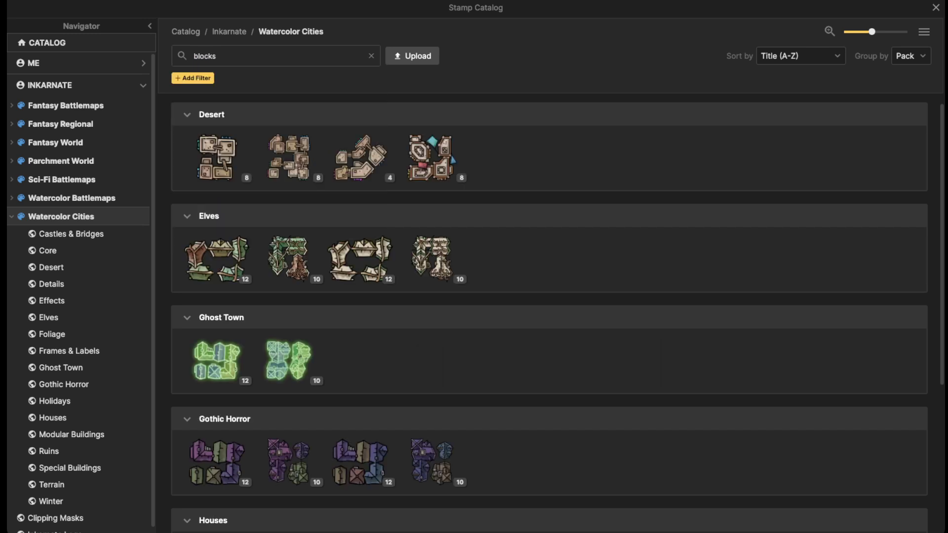
scroll(360, 259, "down", 5)
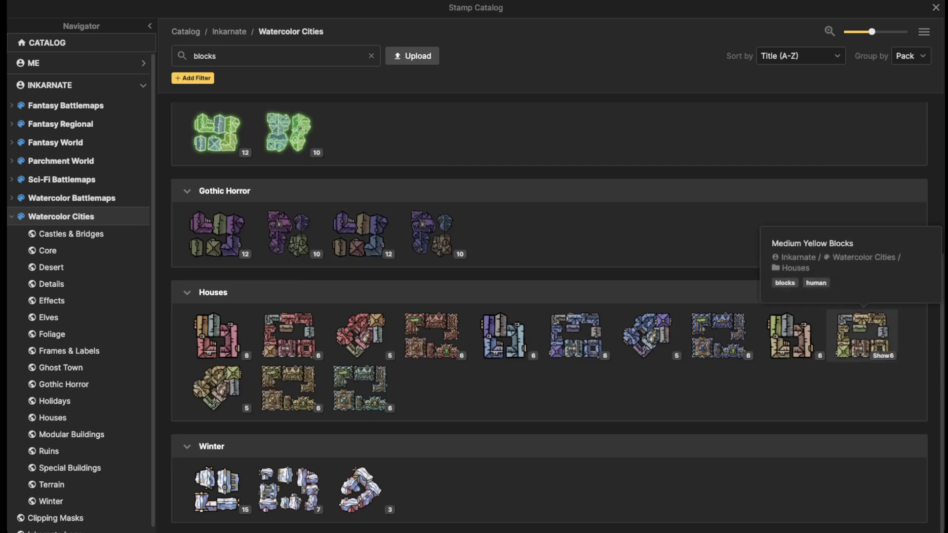
left_click(862, 336)
scroll(482, 200, "up", 3)
key("z")
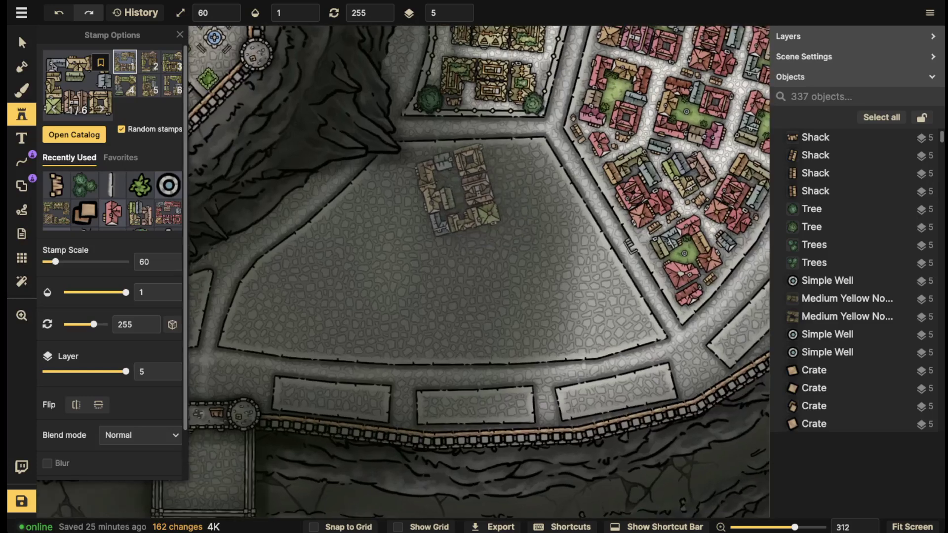
Place a medium yellow block in the lower-right corner of the empty district, rotated to follow the slanted street.
scroll(471, 195, "up", 7)
scroll(501, 193, "down", 1)
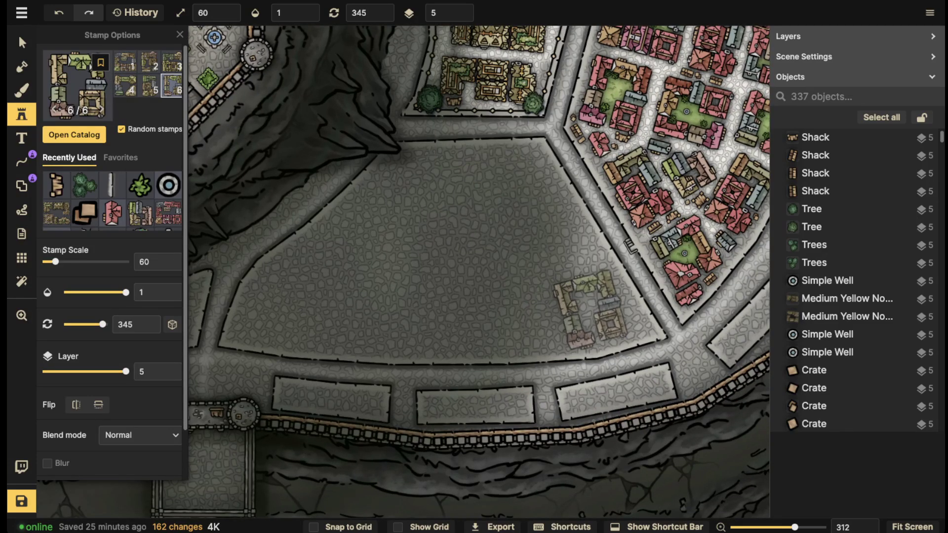
scroll(582, 306, "down", 1)
left_click(592, 302)
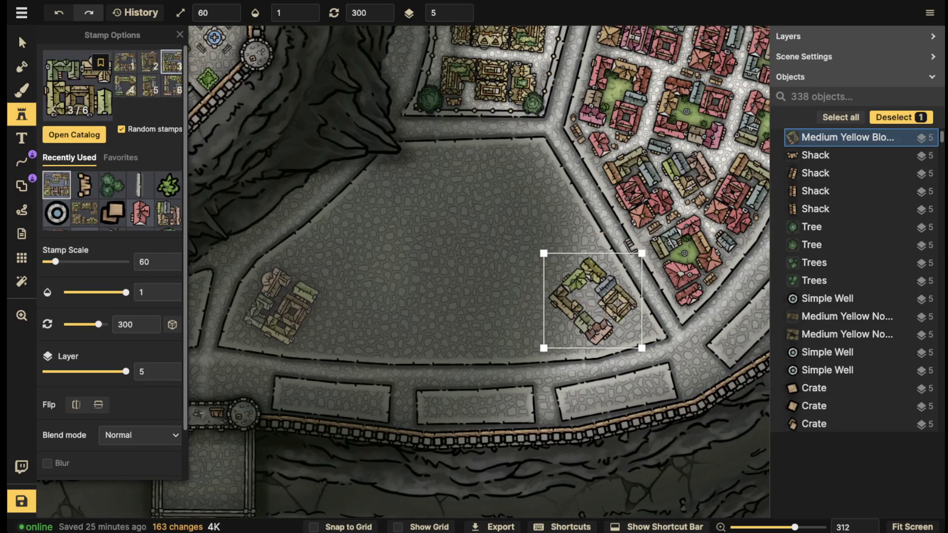
scroll(284, 308, "down", 3)
scroll(318, 316, "up", 3)
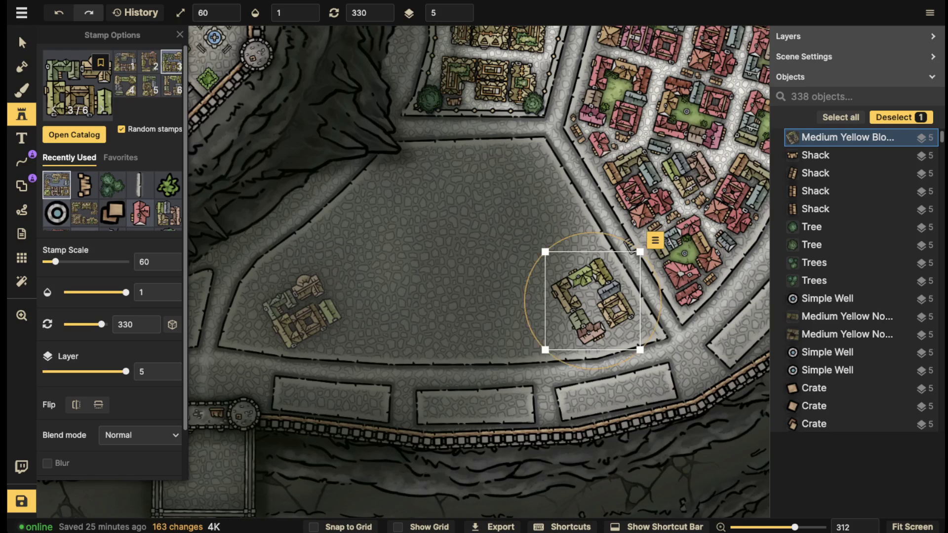
key("Escape")
Place a medium yellow block in the district's lower-left corner and a nearly upright one directly to its right.
scroll(287, 310, "down", 3)
left_click(279, 310)
scroll(356, 319, "down", 7)
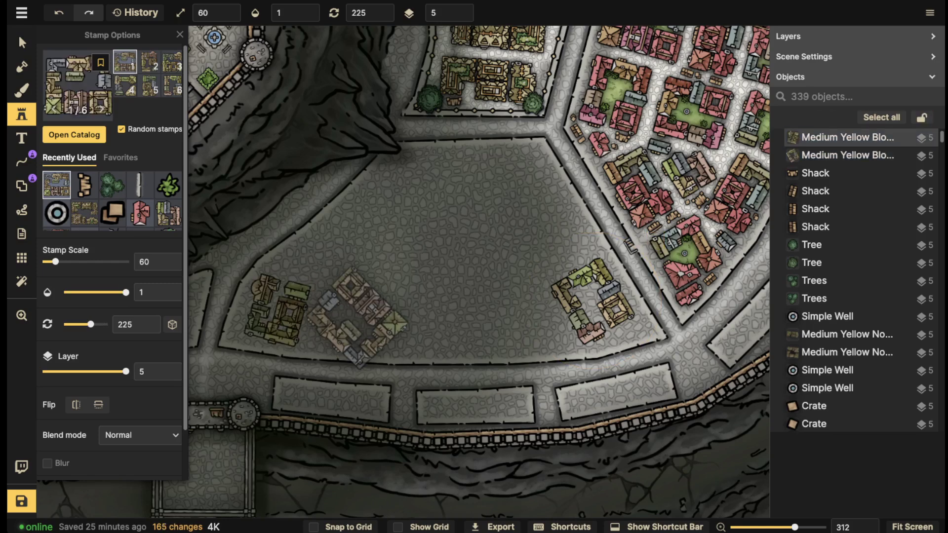
scroll(357, 316, "down", 12)
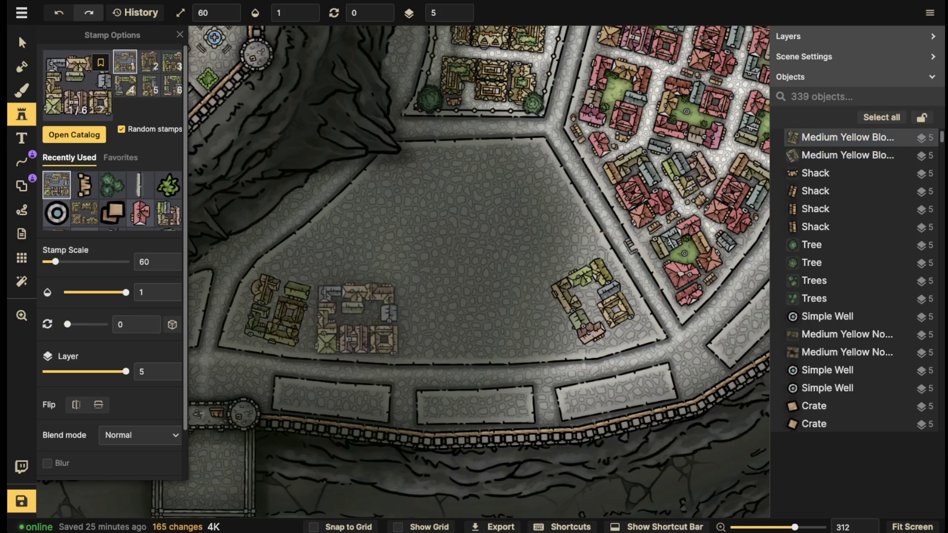
left_click(357, 316)
scroll(363, 311, "up", 1)
key("Escape")
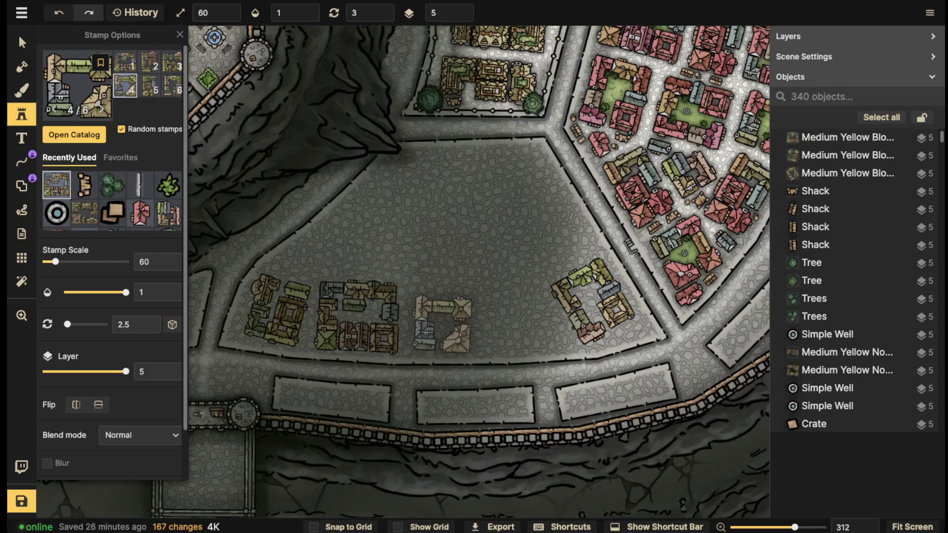
Fill the rest of the district's bottom row with two more medium yellow blocks, slightly rotated to match the street.
left_click(433, 320)
key("Escape")
left_click(505, 320)
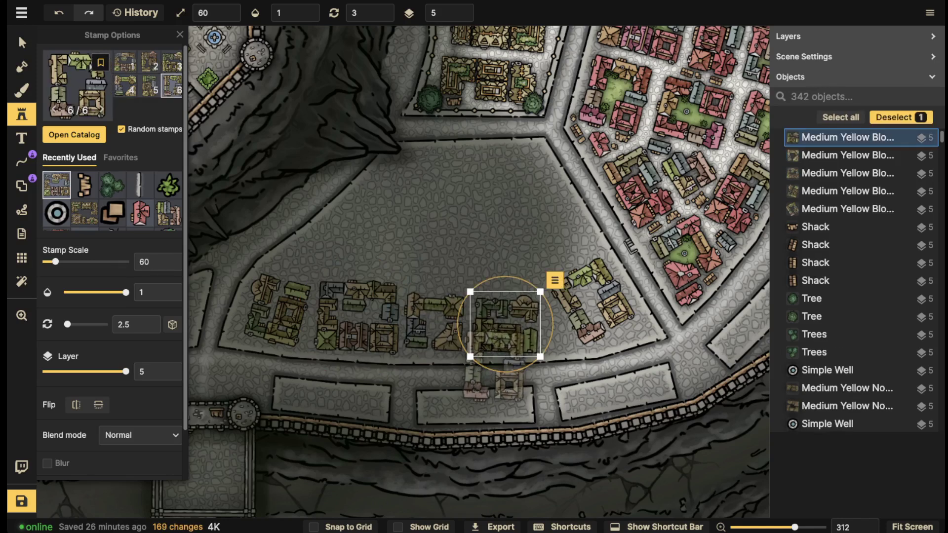
scroll(506, 319, "down", 1)
key("Escape")
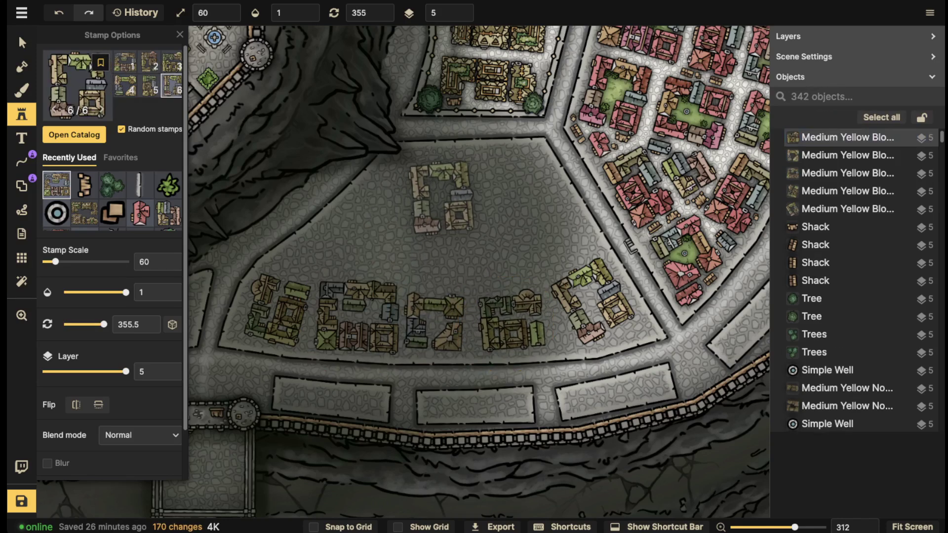
Place a medium yellow block beside the cliff at the district's upper-left edge, rotated to 220.
scroll(432, 222, "down", 17)
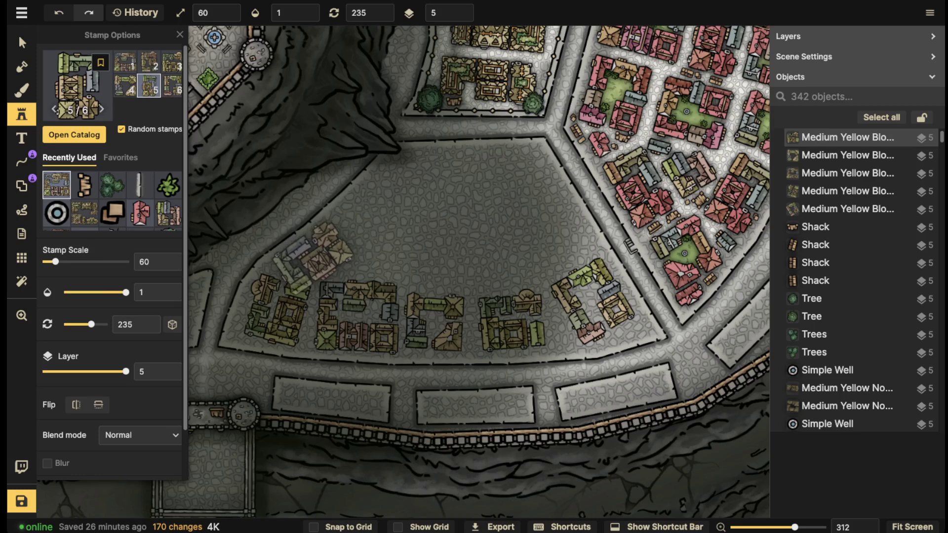
scroll(390, 183, "down", 2)
left_click(390, 185)
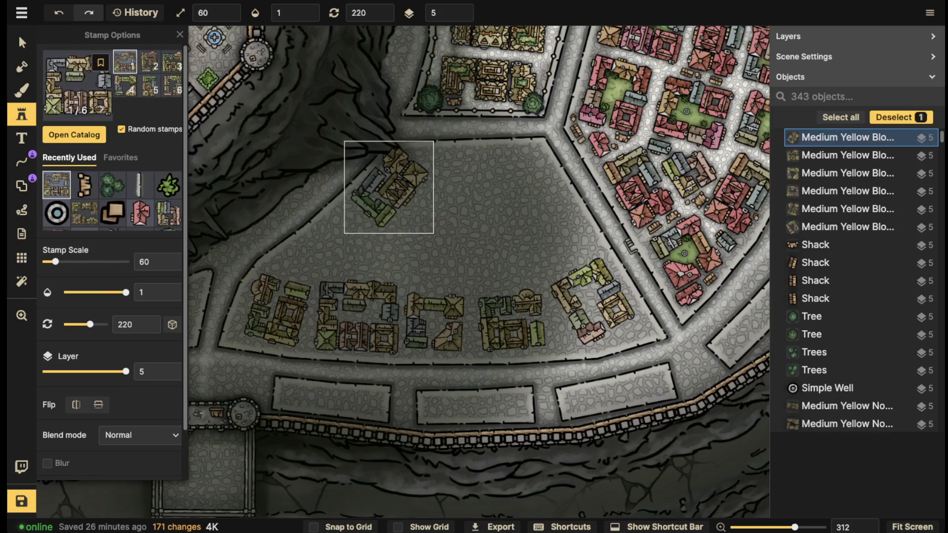
Select only the unlocked stamps across the yellow and red districts and move them all to layer 1.
key("s")
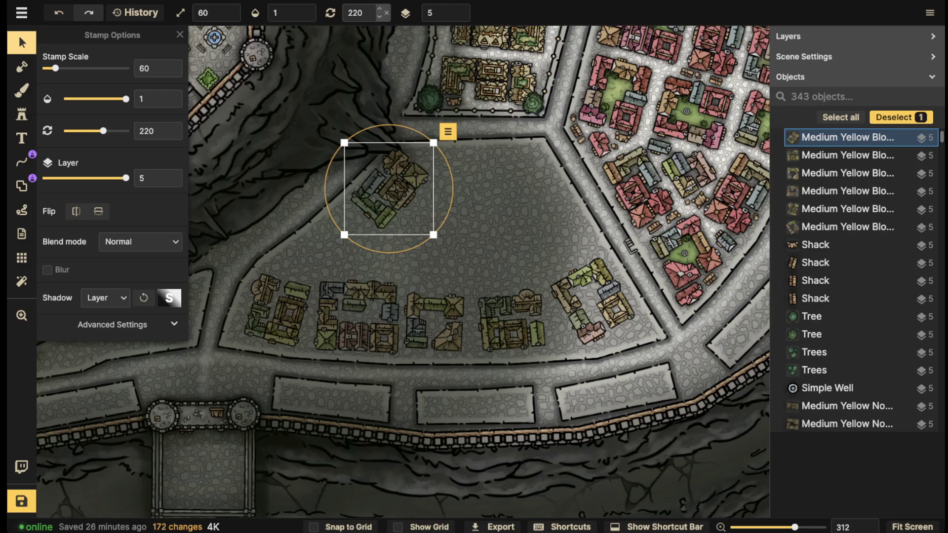
scroll(385, 178, "down", 5)
key("Escape")
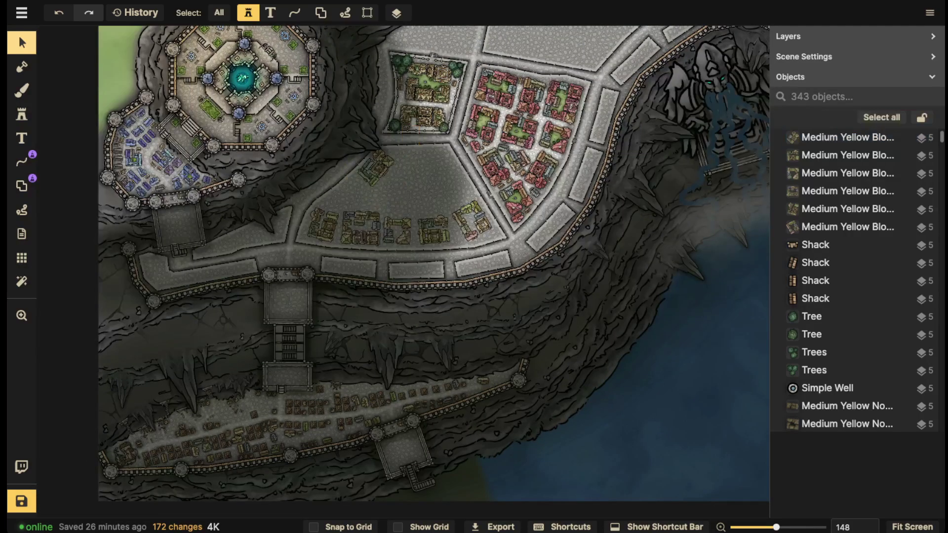
left_click(219, 12)
scroll(333, 128, "down", 1)
left_click(249, 13)
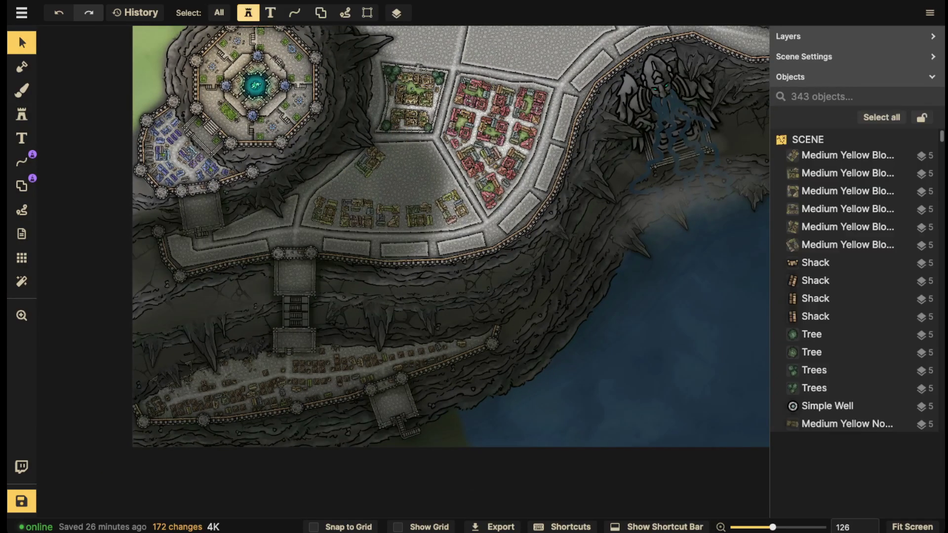
scroll(364, 137, "down", 1)
left_click_drag(364, 137, 391, 231)
left_click_drag(644, 387, 644, 387)
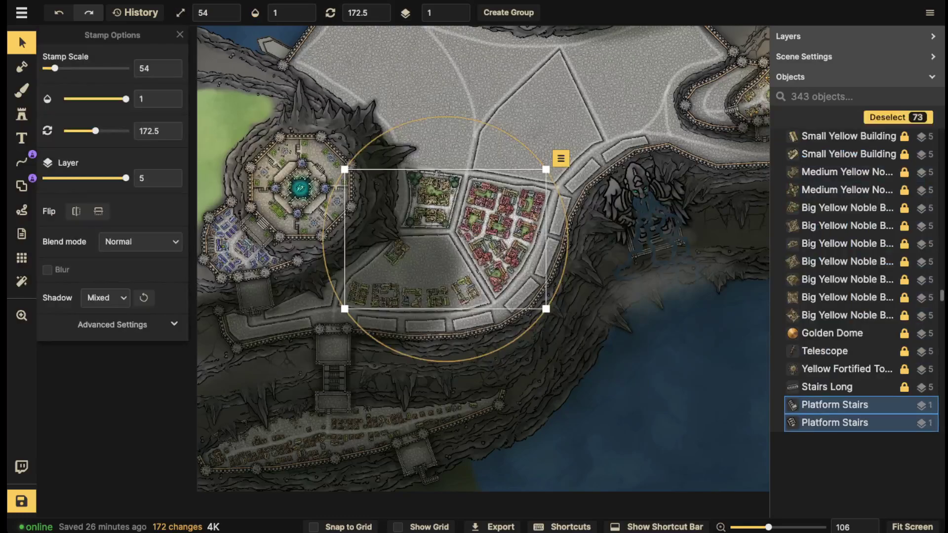
left_click(465, 12)
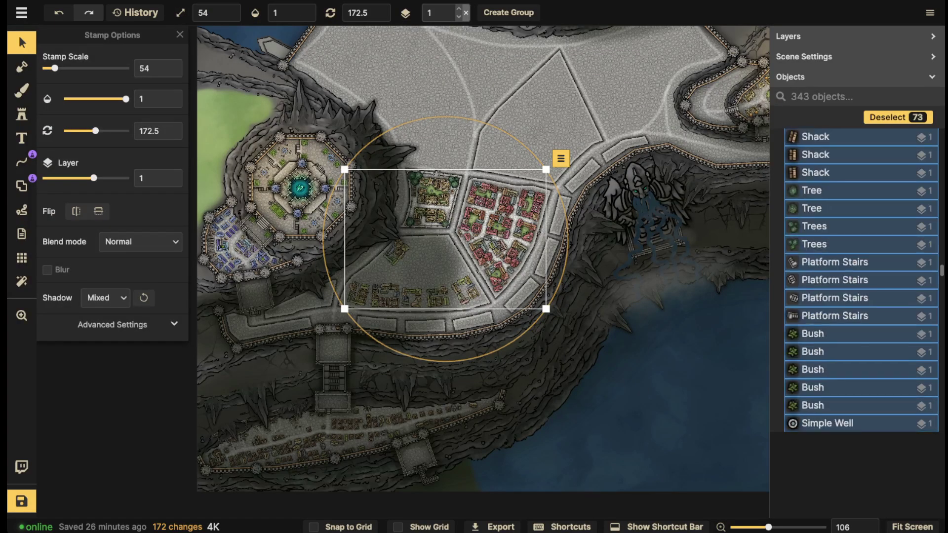
left_click(469, 99)
Nudge the medium yellow block beside the cliff slightly upward and lower it to layer 0.
scroll(473, 218, "up", 4)
left_click(472, 217)
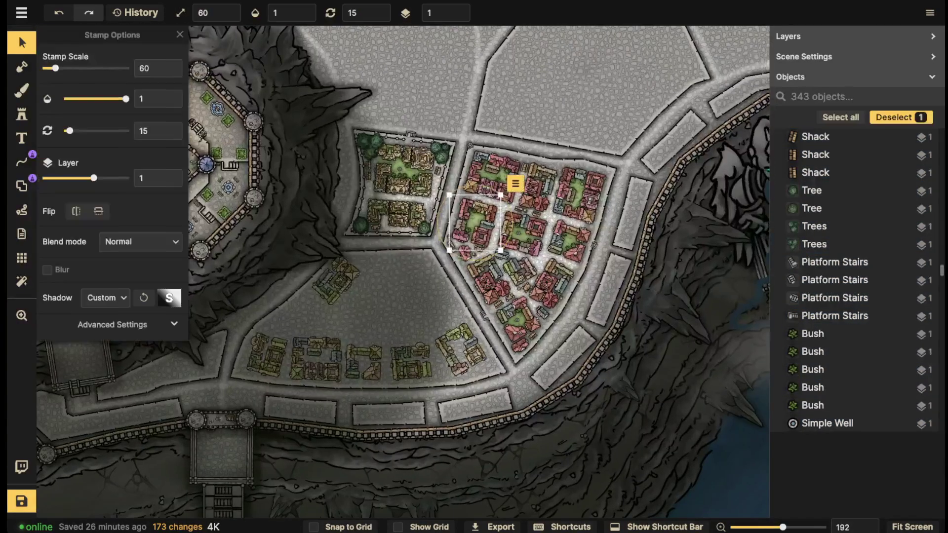
scroll(472, 217, "up", 2)
key("Escape")
scroll(306, 281, "down", 2)
left_click_drag(301, 301, 370, 210)
scroll(371, 209, "up", 3)
left_click(369, 178)
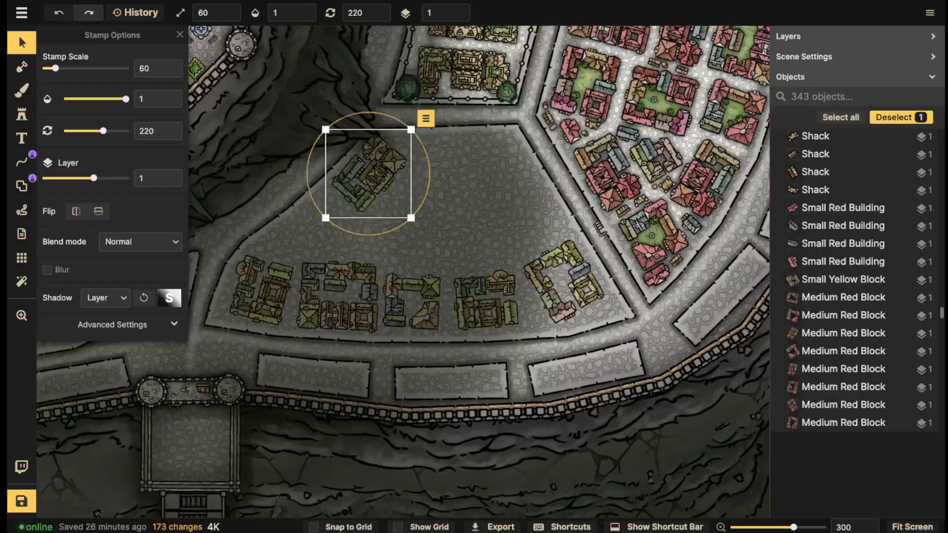
mouse_move(369, 177)
left_mouse_down()
mouse_move(366, 164)
mouse_move(371, 172)
left_mouse_up()
left_click(459, 17)
left_click(458, 17)
key("Escape")
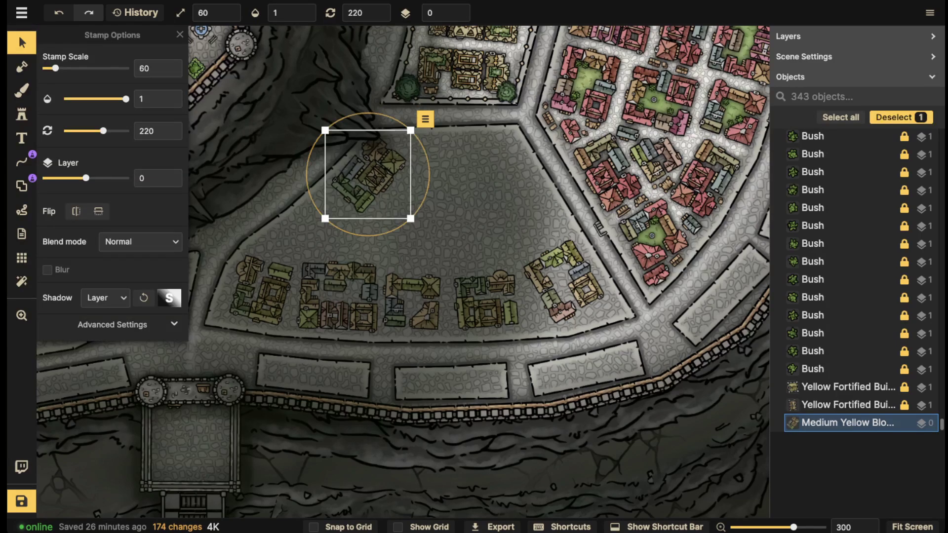
key("Escape")
Stamp two more medium yellow blocks on layer 0, along the district's top and right edges, rotating each to fit.
left_click(21, 115)
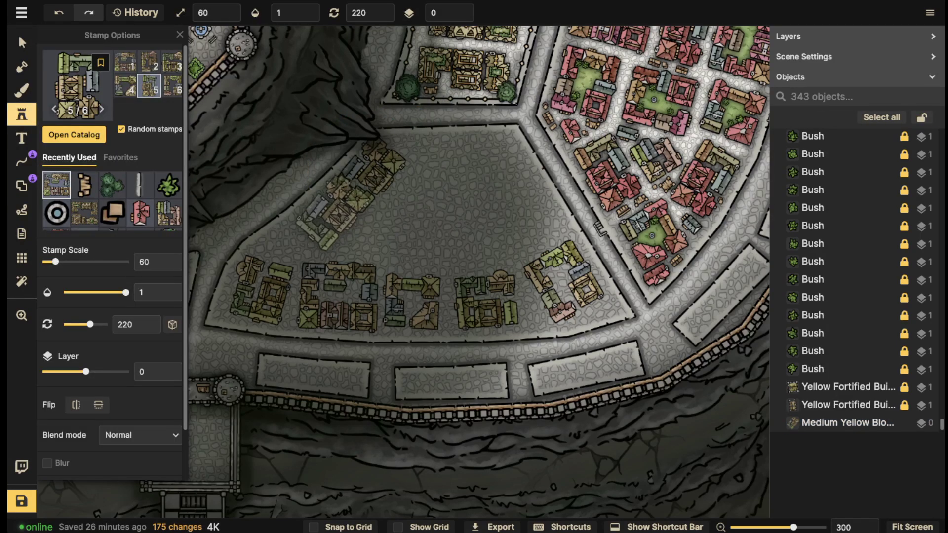
key("Left")
scroll(450, 157, "down", 9)
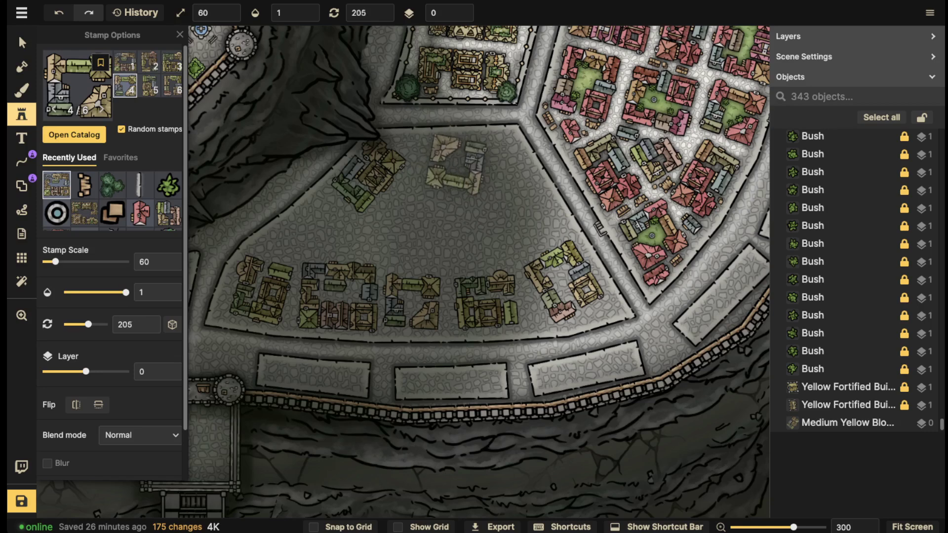
left_click(487, 160)
scroll(531, 210, "down", 2)
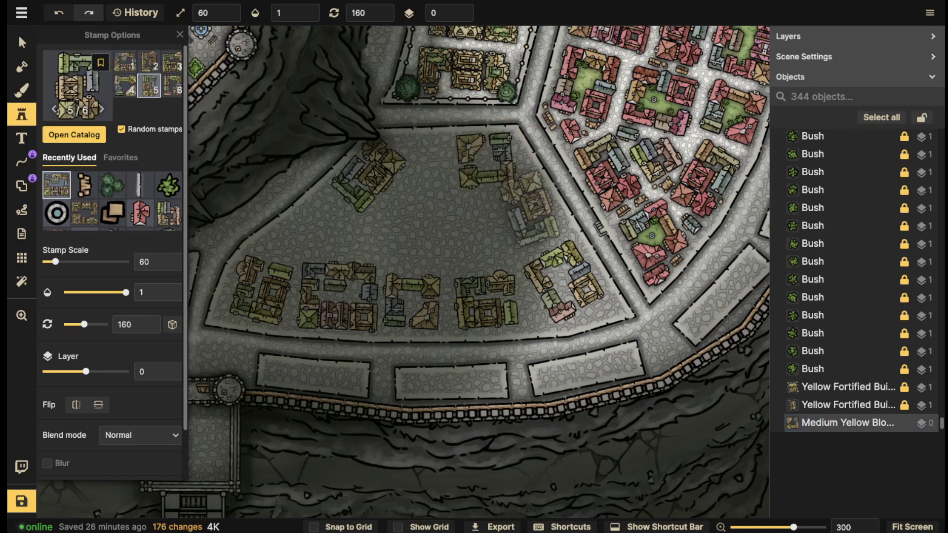
left_click(532, 215)
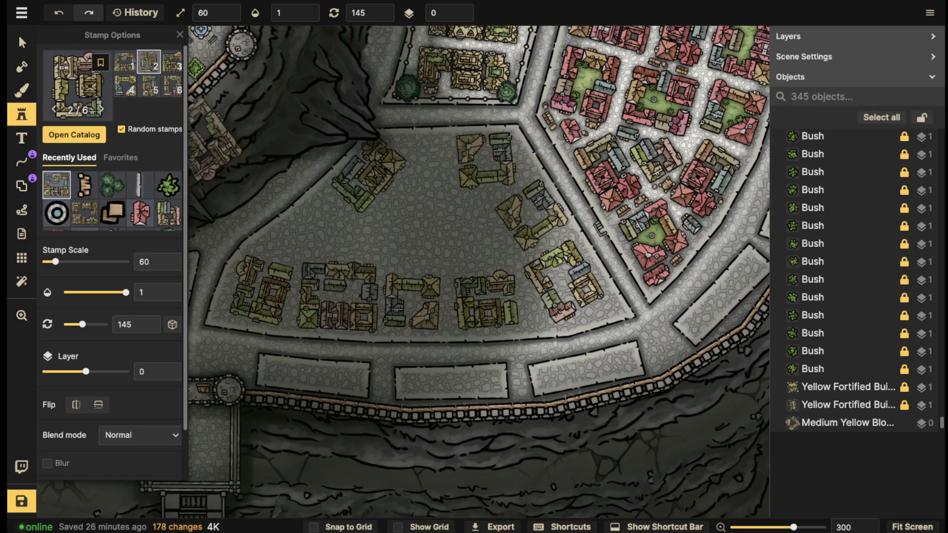
Choose the Small Yellow Block stamp from the catalog and place one along the upper-left edge, rotated to 240.
left_click(74, 134)
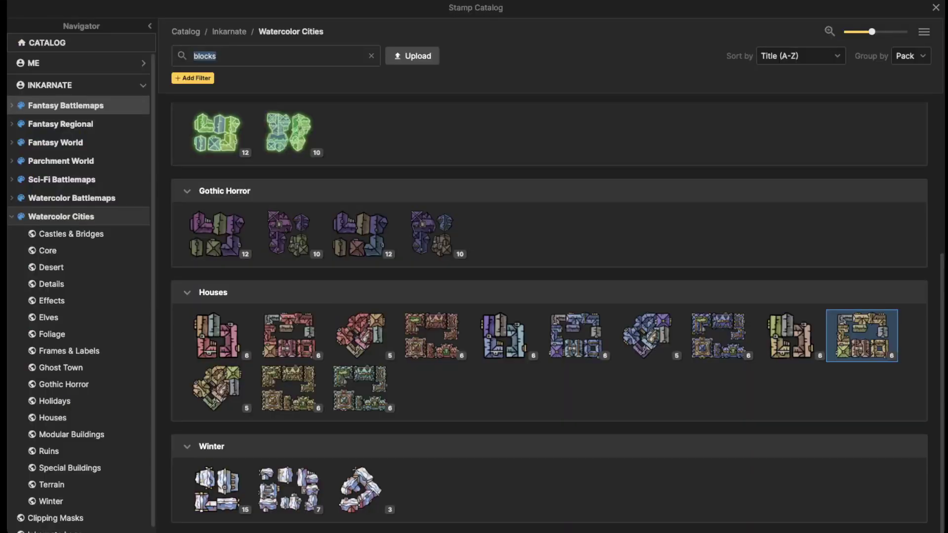
left_click(791, 335)
key("Left")
key("Left")
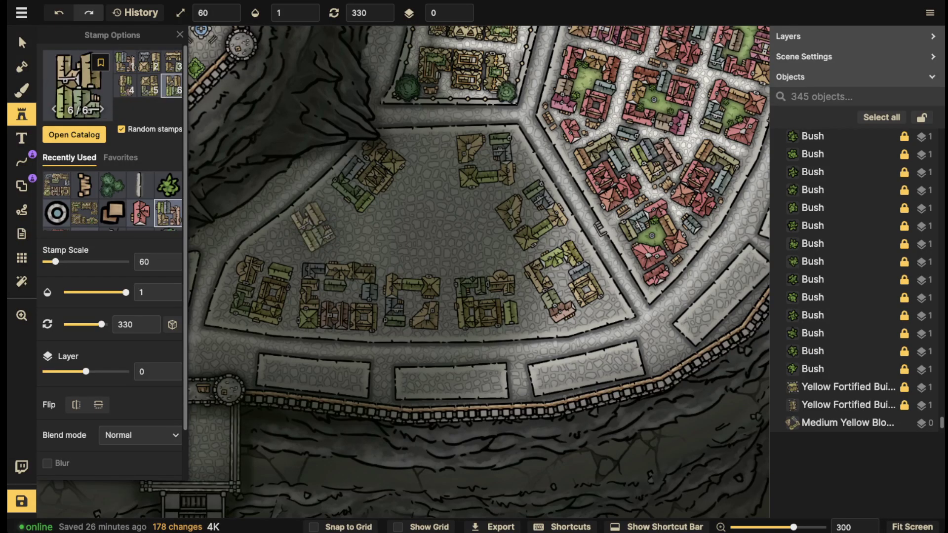
key("Left")
scroll(322, 222, "down", 1)
key("q")
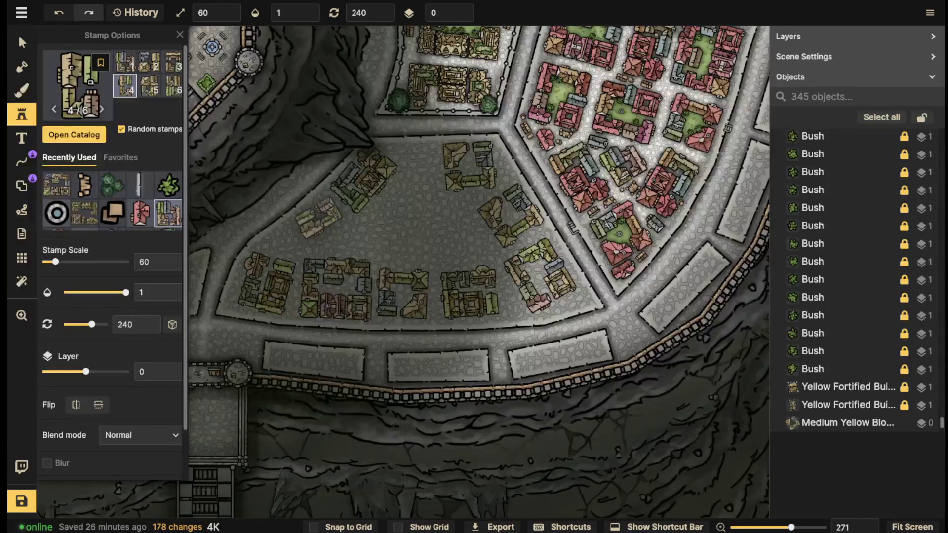
left_click(317, 217)
Place a Small Yellow Block along the district's upper-left edge and a different variant along its top edge, rotated to 266.
left_click_drag(289, 239, 290, 241)
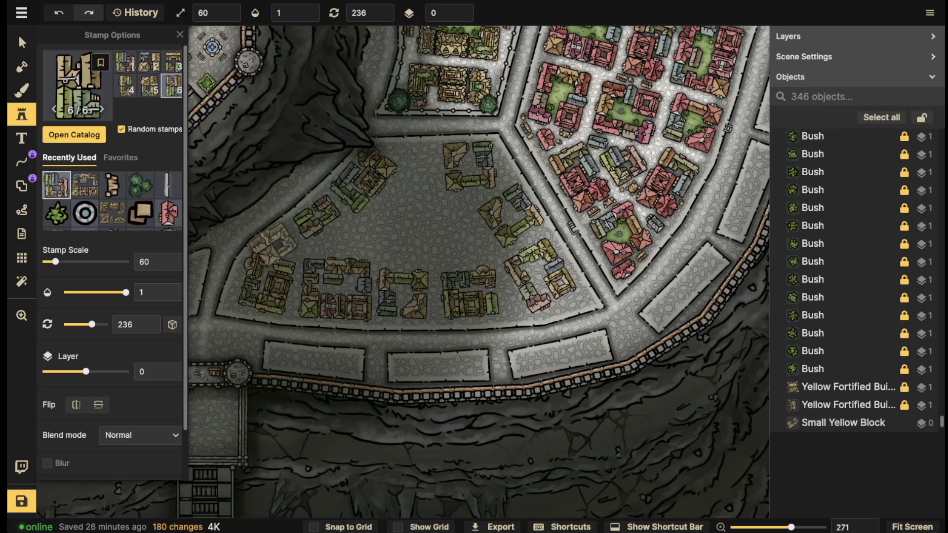
key("Left")
key("Left")
key("Left")
key("Left")
key("Left")
key("Left")
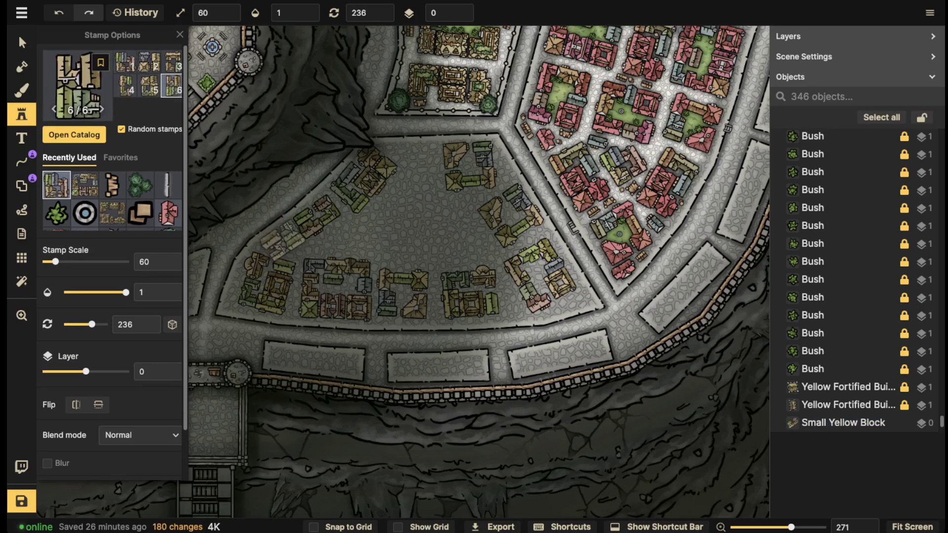
key("e")
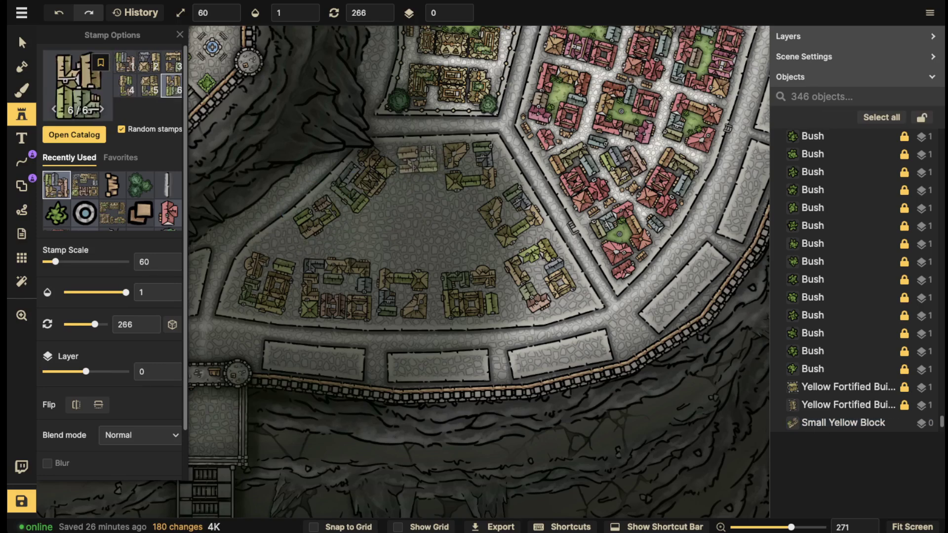
left_click(420, 165)
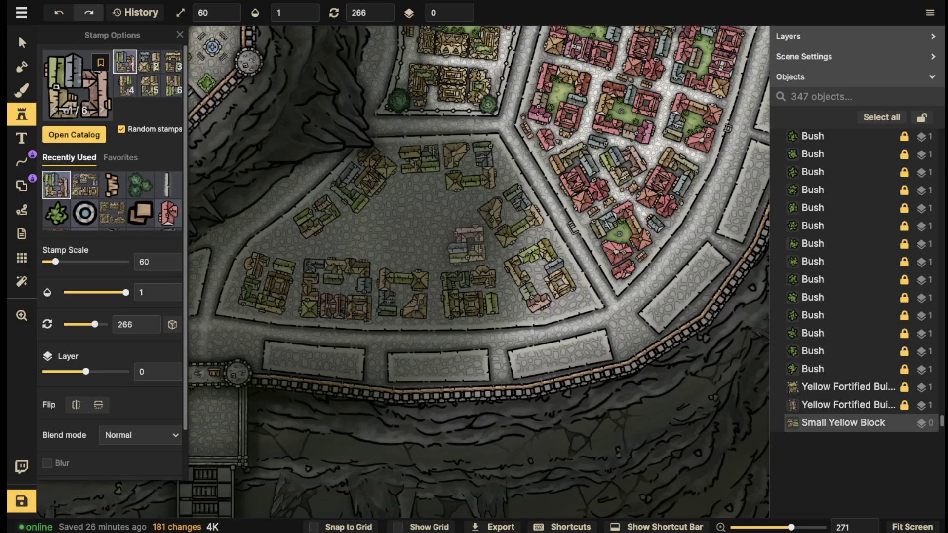
Stamp four more small yellow blocks on layer 0 across the middle of the district, rotating them slightly to follow the rows.
left_click(465, 244)
key("e")
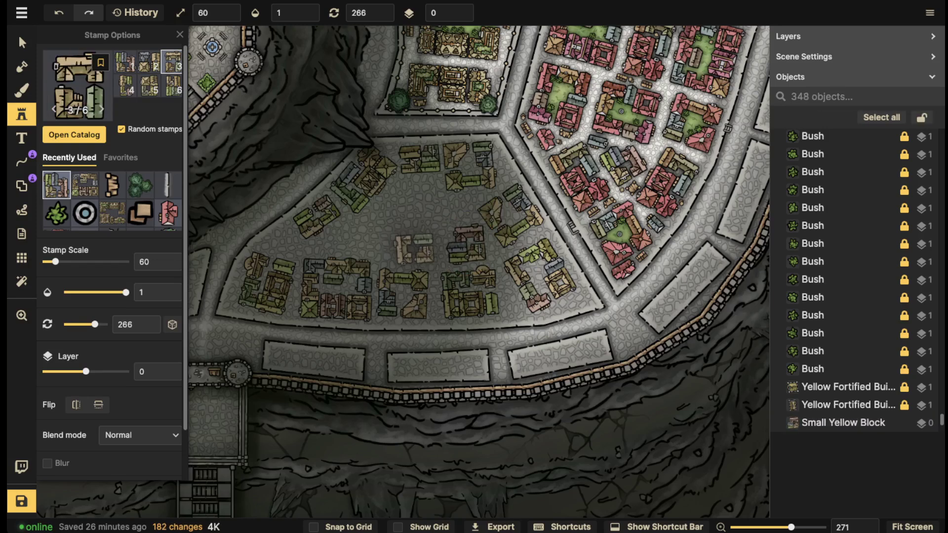
left_click(410, 250)
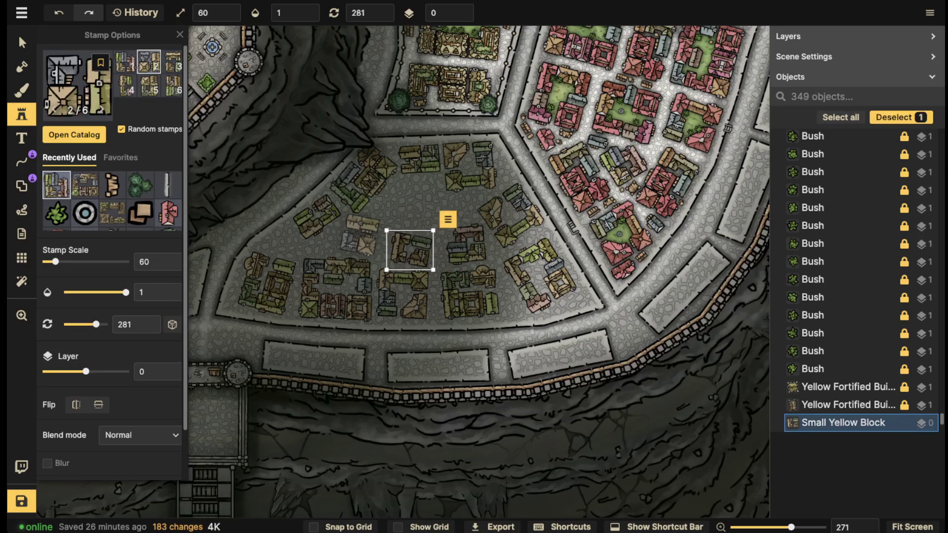
left_click(359, 235)
key("q")
left_click(414, 193)
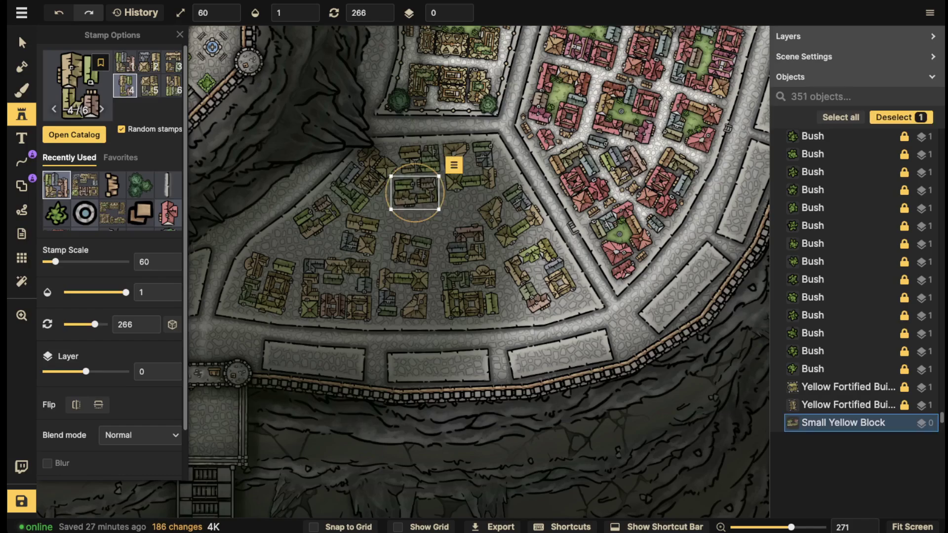
Search the stamp catalog for "house" and choose the Small Yellow Building stamp from the Core pack.
key("e")
type("f")
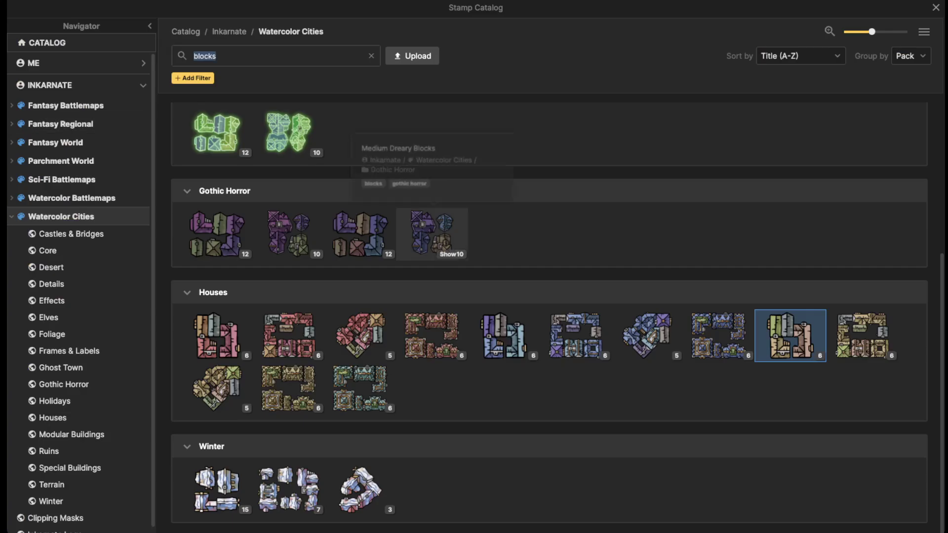
type("house")
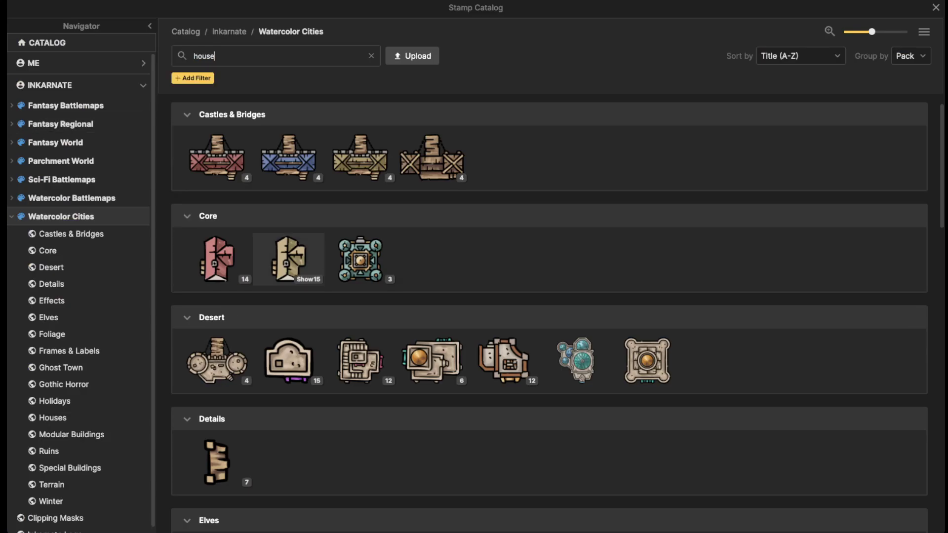
left_click(289, 259)
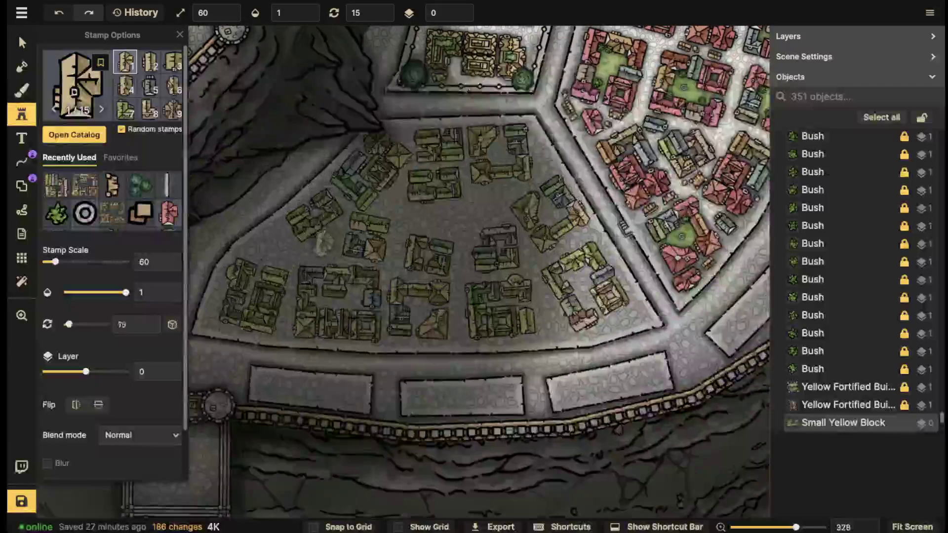
Place small yellow buildings on layer 0 in the gaps between the upper-left and central blocks, rotating each to fit.
left_click(325, 245)
key("r")
scroll(270, 245, "up", 2)
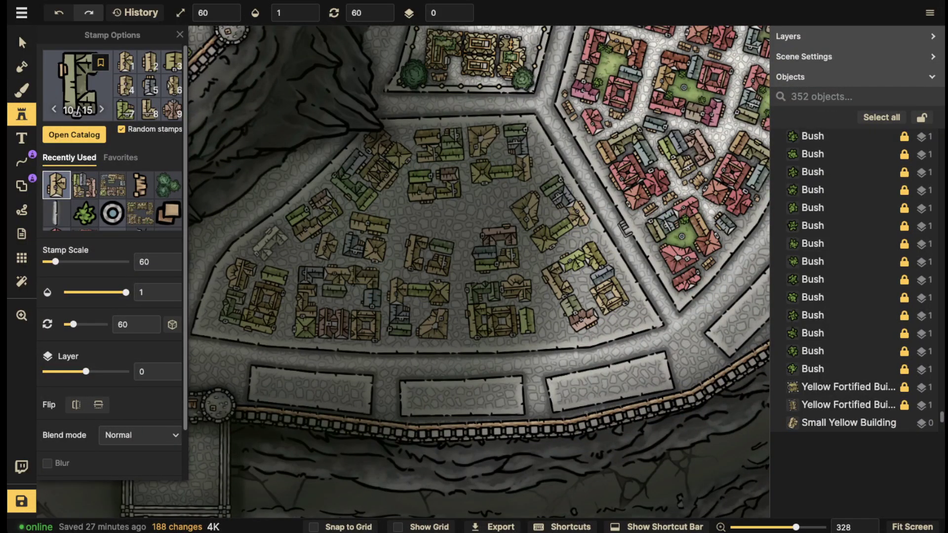
left_click(438, 230)
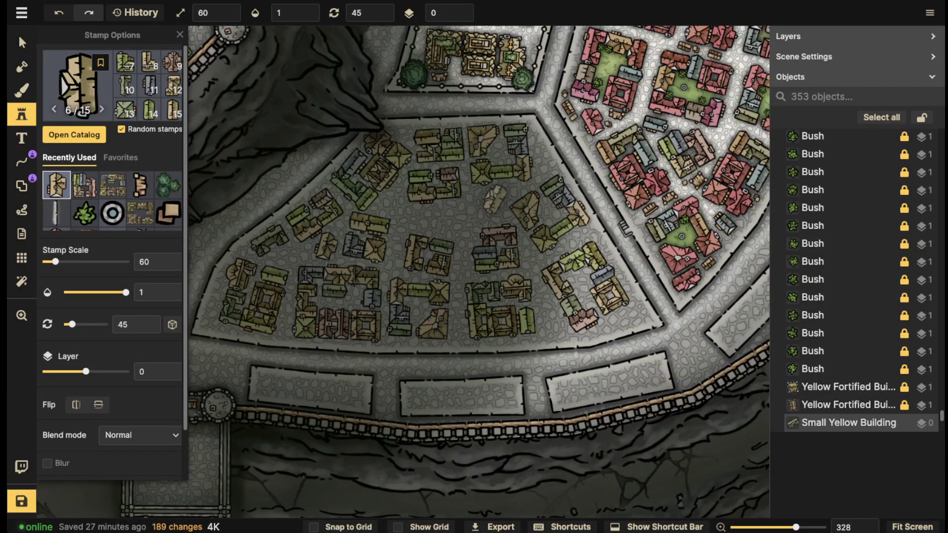
left_click(494, 205)
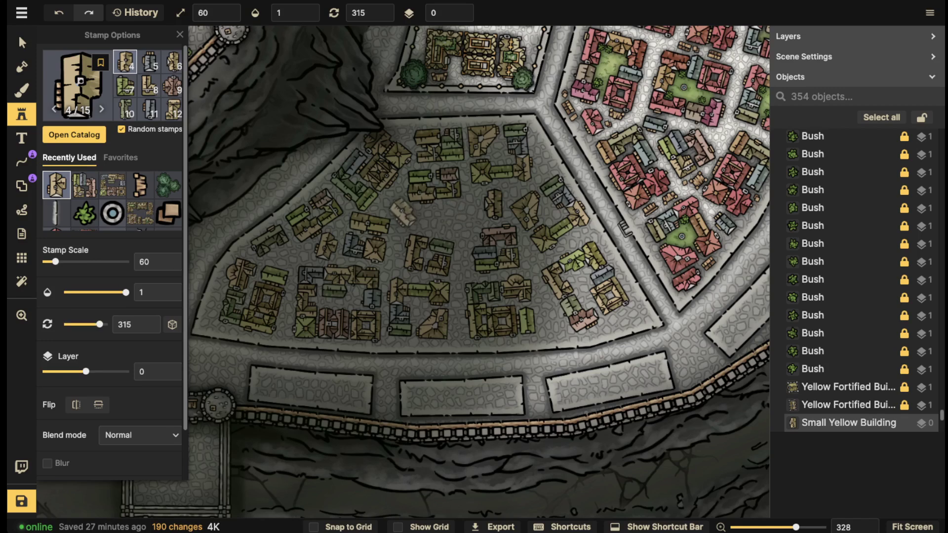
key("Left")
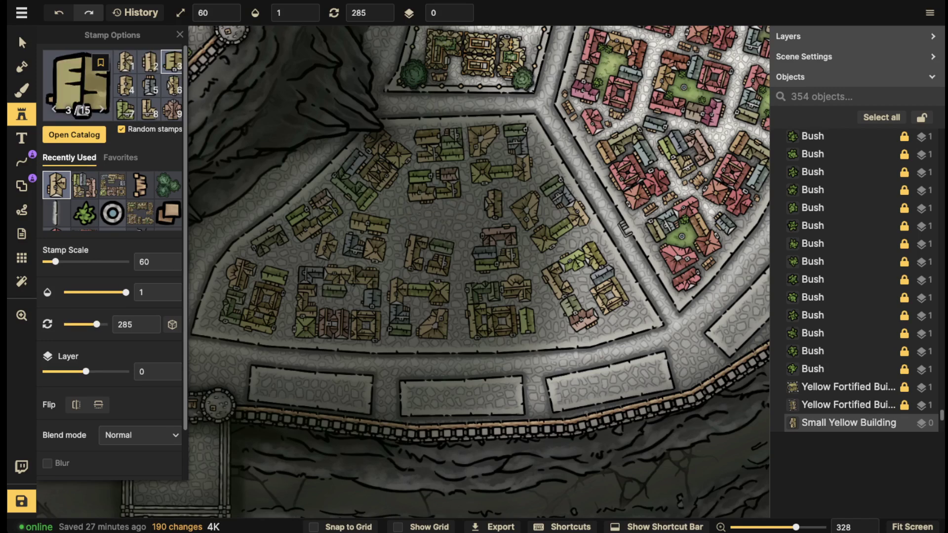
left_click(453, 229)
left_click(451, 229)
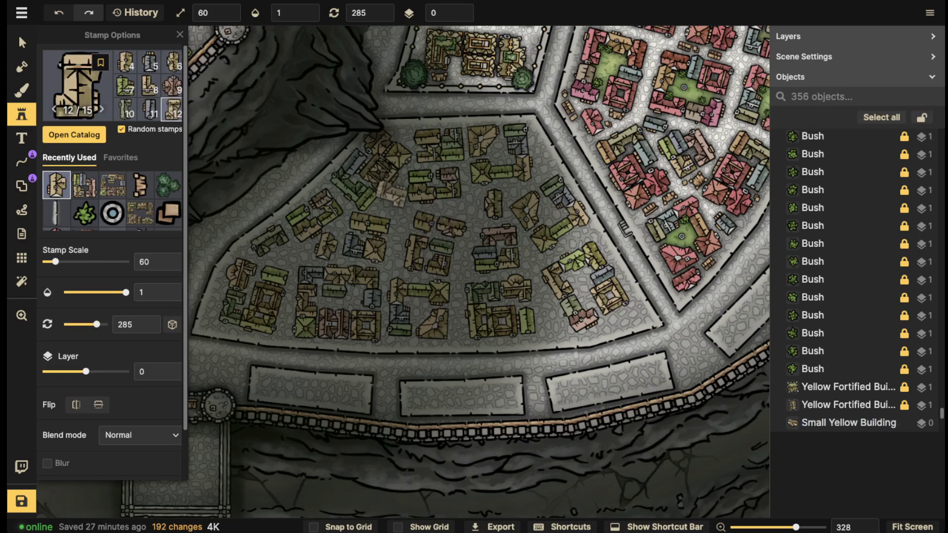
Place small yellow buildings in the district's lower-right corner, along its bottom edge and near its upper-right edge, rotating each to fit.
scroll(554, 326, "up", 1)
scroll(635, 316, "up", 7)
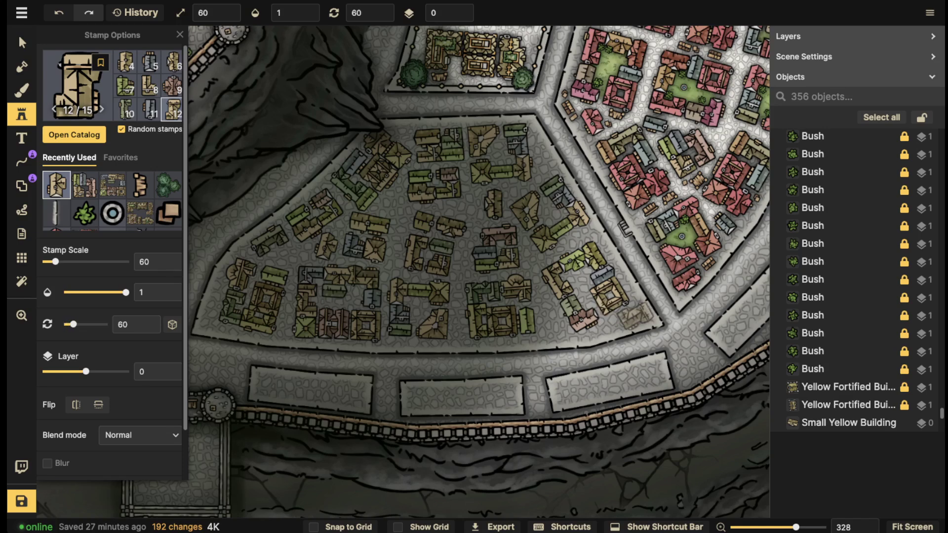
left_click(630, 316)
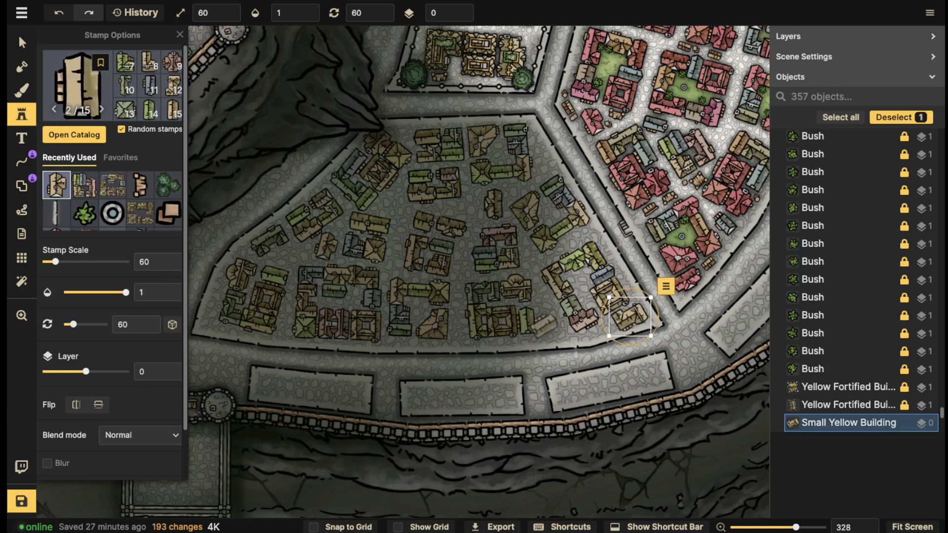
key("Escape")
left_click(538, 169)
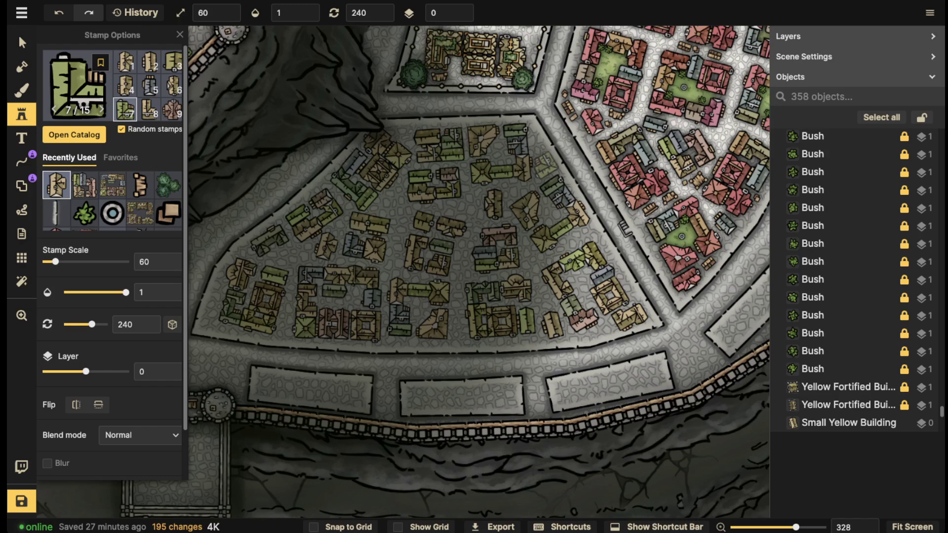
left_click(410, 194)
Fill the remaining gaps beside the upper-left blocks with small yellow buildings in different variants, using rotation 255 for the last one.
key("Left")
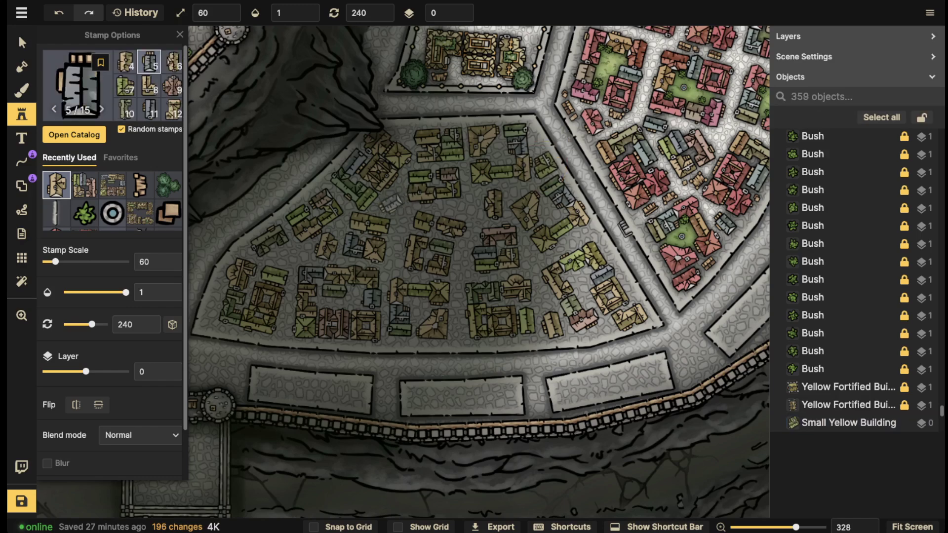
left_click(395, 206)
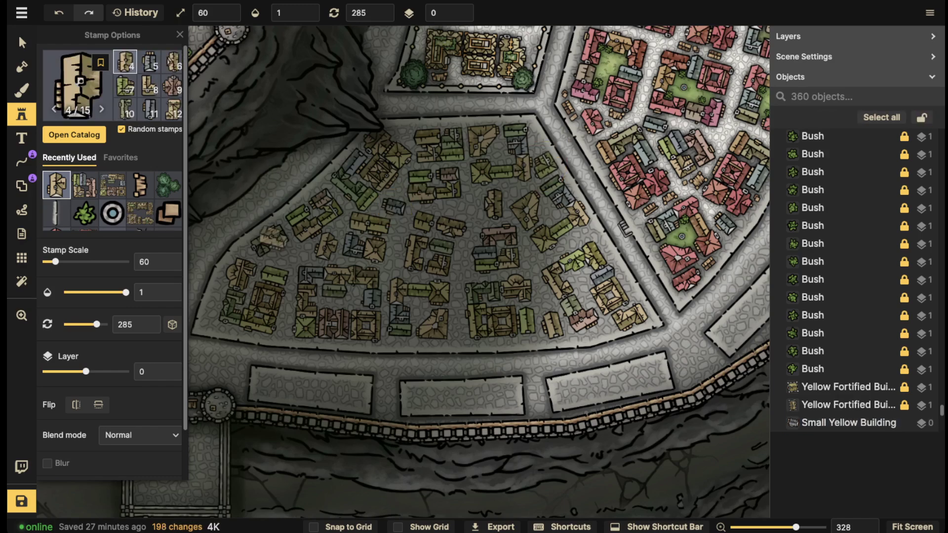
key("Left")
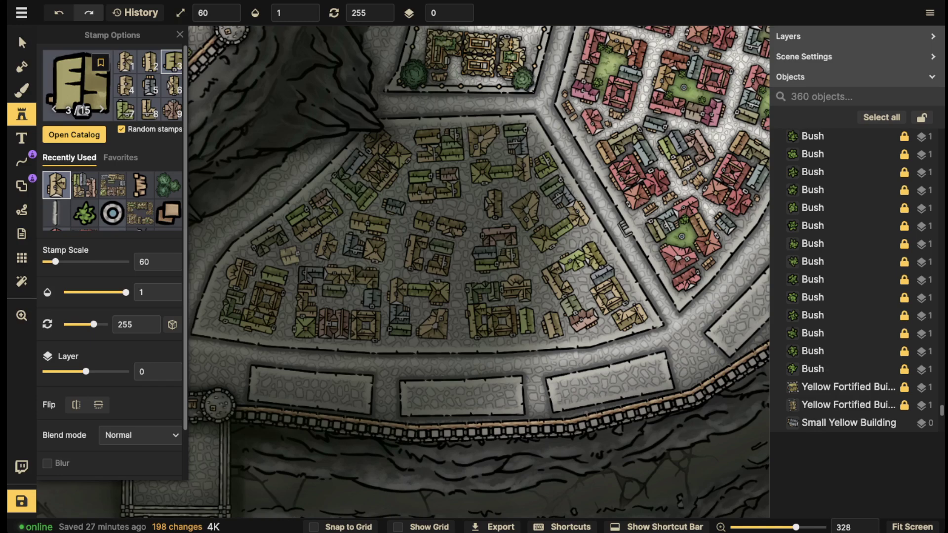
left_click(291, 255)
Reuse the Shack stamp from the red district on layer 1 and place two shacks along the yellow district's lower-left edge.
scroll(207, 139, "down", 3)
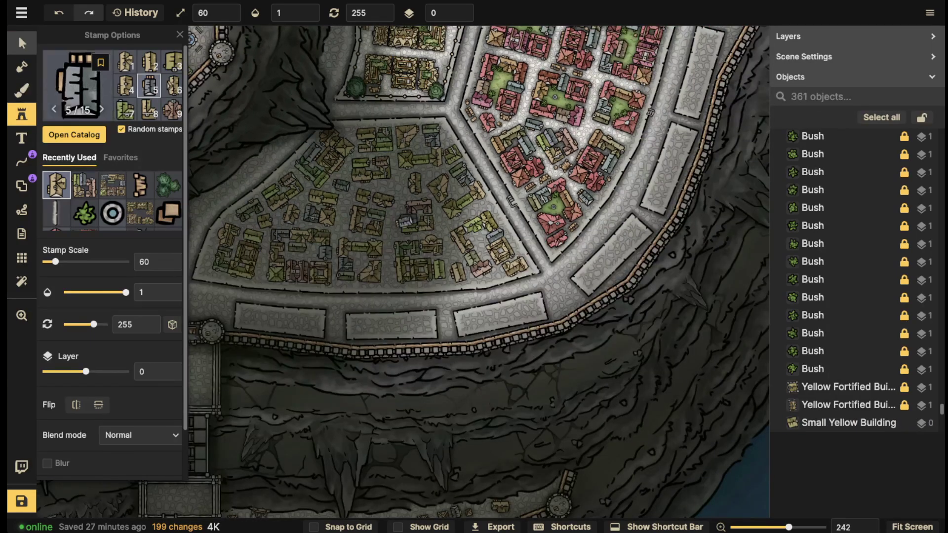
key("v")
left_click(469, 112)
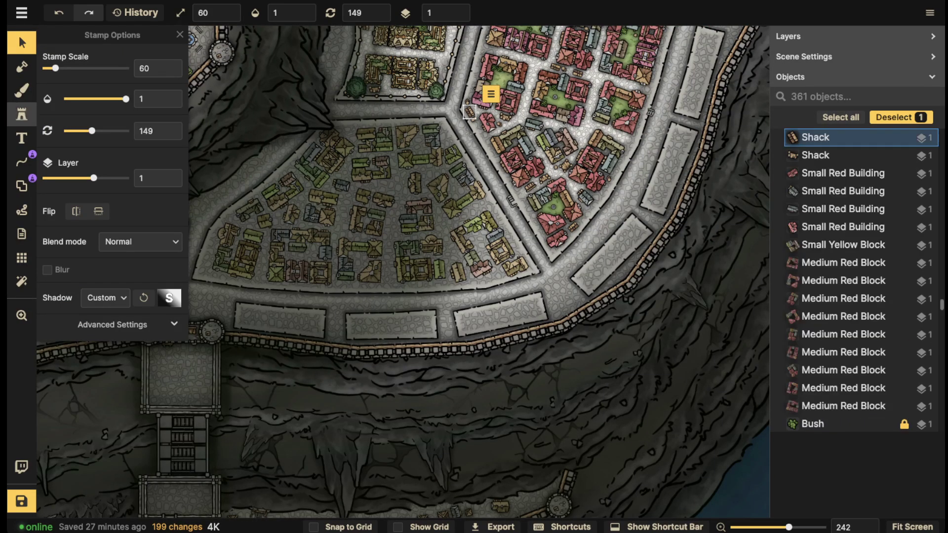
left_click(21, 114)
scroll(331, 216, "up", 2)
scroll(304, 277, "up", 8)
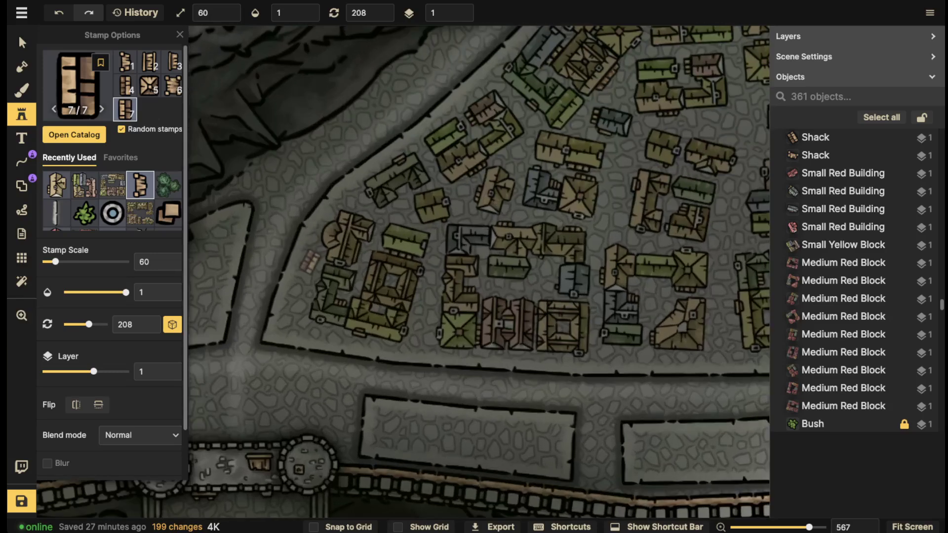
left_click(304, 278)
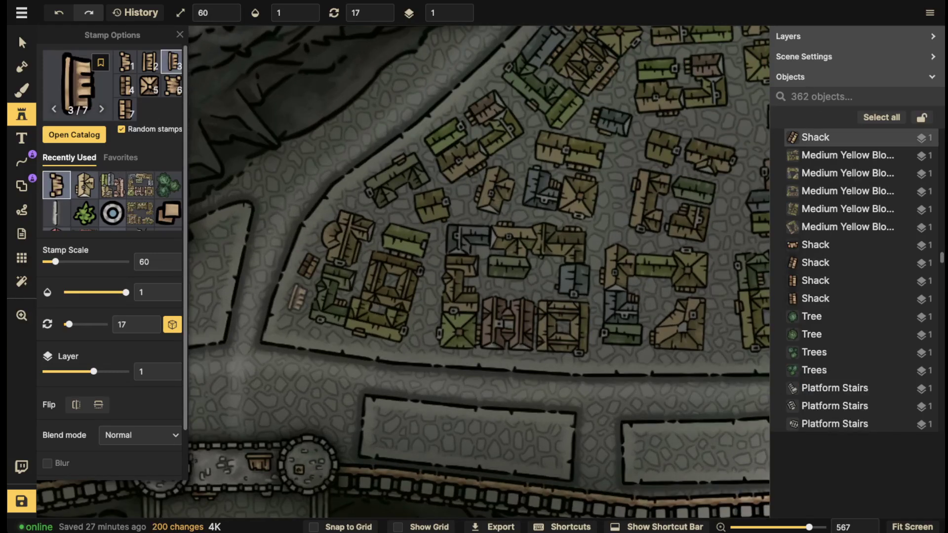
left_click(298, 295)
Add shacks at the district's top edge and upper-right corner, and inside the courtyards of the lower-right and lower-left blocks.
left_click_drag(700, 79, 460, 243)
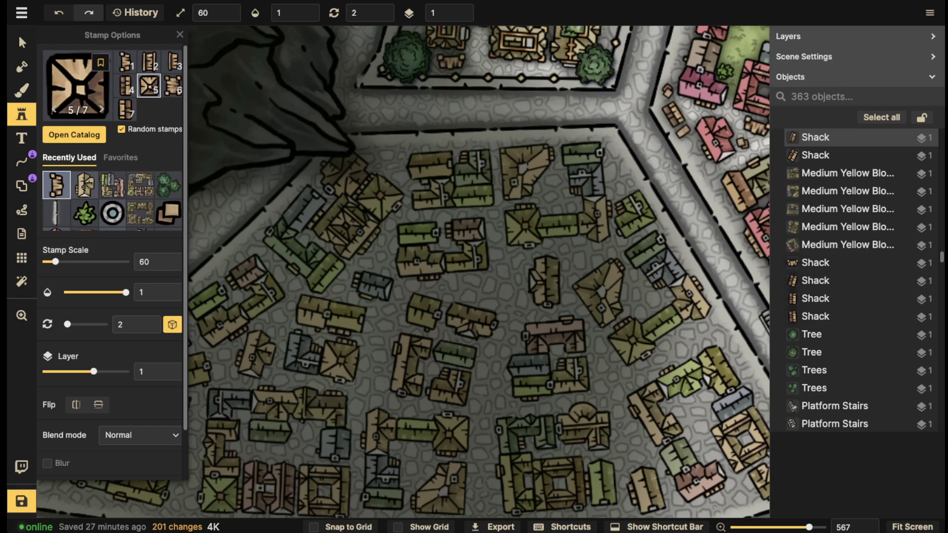
left_click(390, 162)
left_click(524, 129)
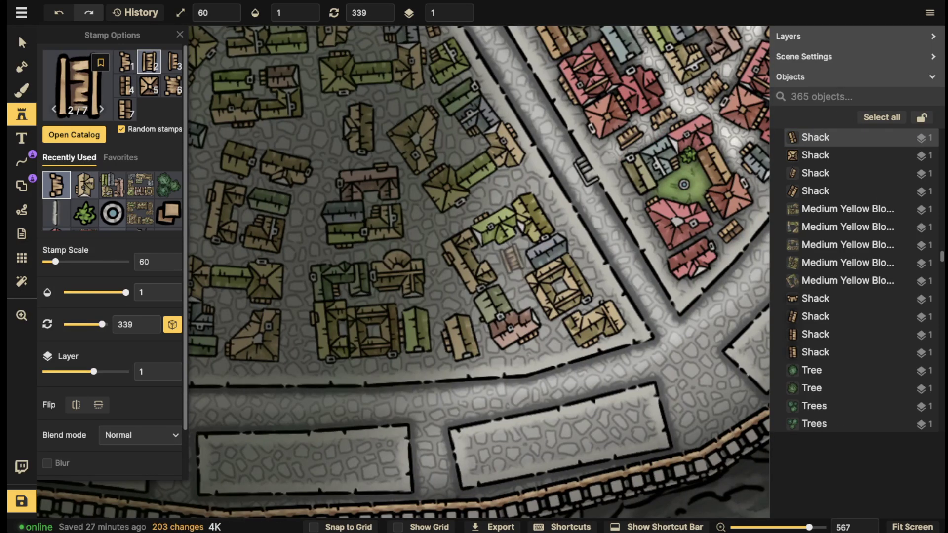
left_click(508, 262)
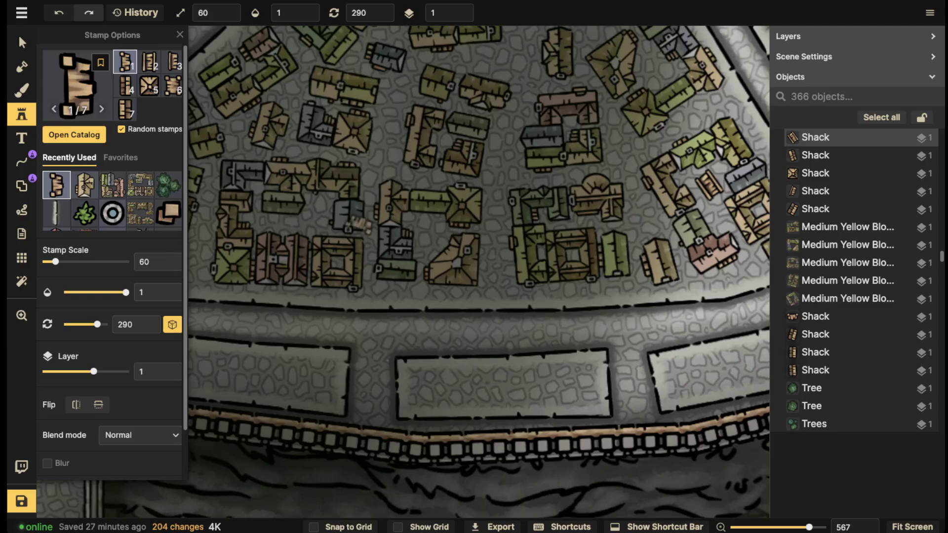
left_click_drag(320, 215, 444, 224)
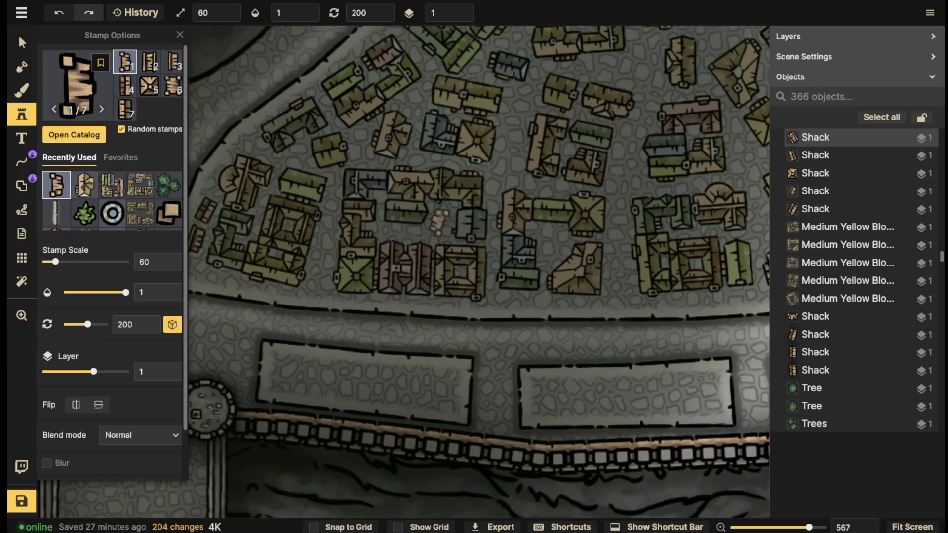
left_click(438, 224)
Scatter five shacks on layer 1 through the open gaps between the central yellow blocks and buildings.
scroll(438, 223, "down", 5)
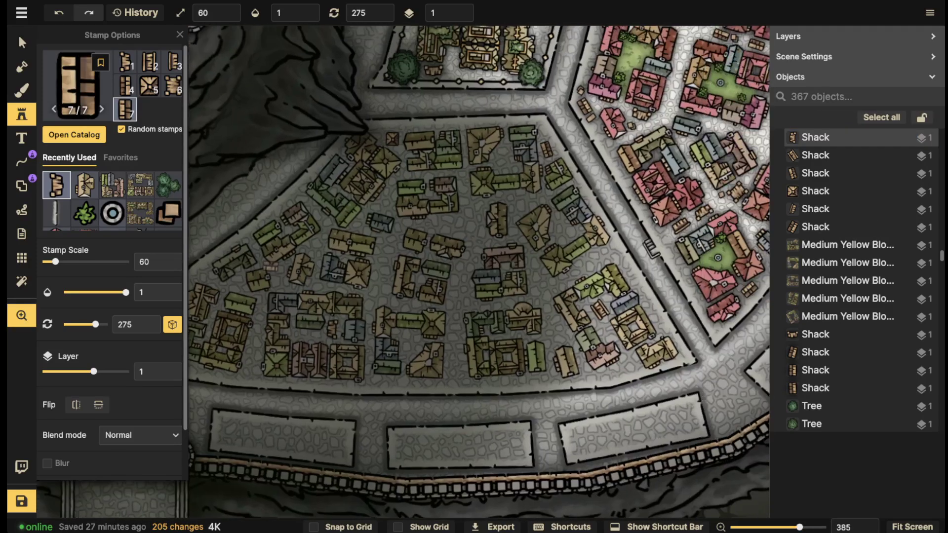
left_click(388, 247)
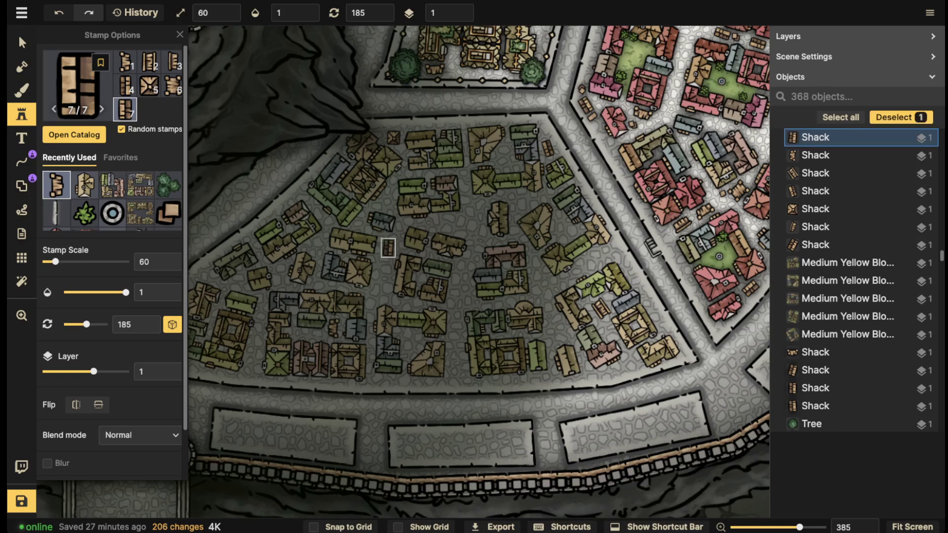
left_click(383, 274)
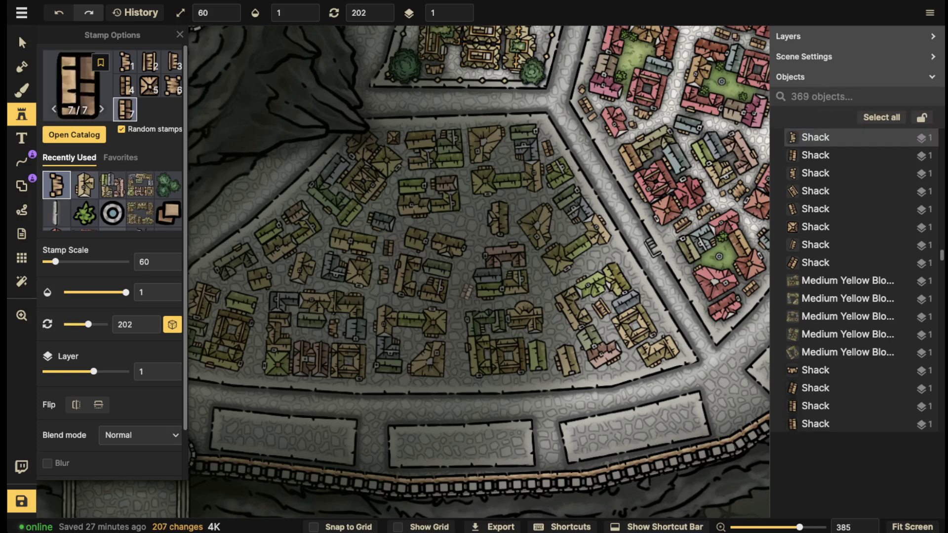
left_click(461, 288)
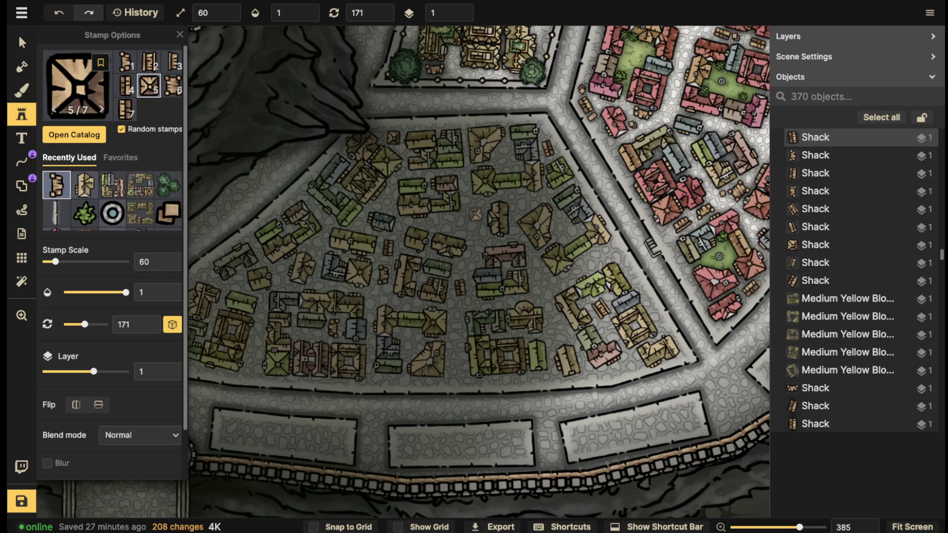
left_click(477, 211)
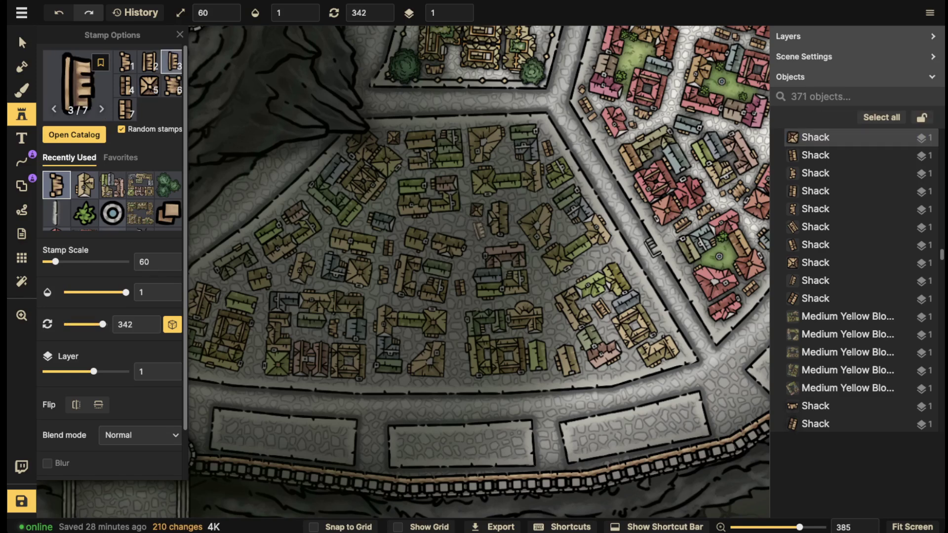
left_click(478, 229)
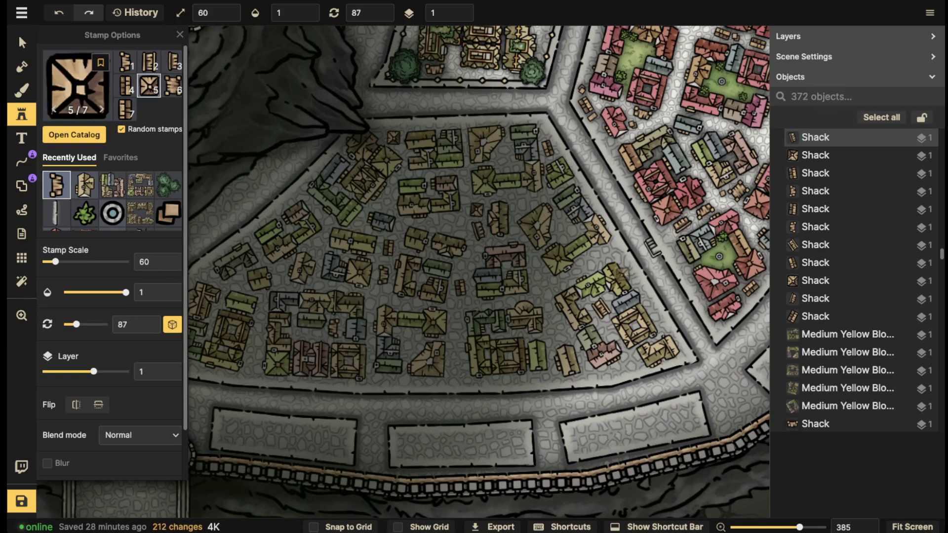
Place two more shacks on layer 1 beside the yellow district's lower-right blocks and leave stamp placement.
left_click(594, 258)
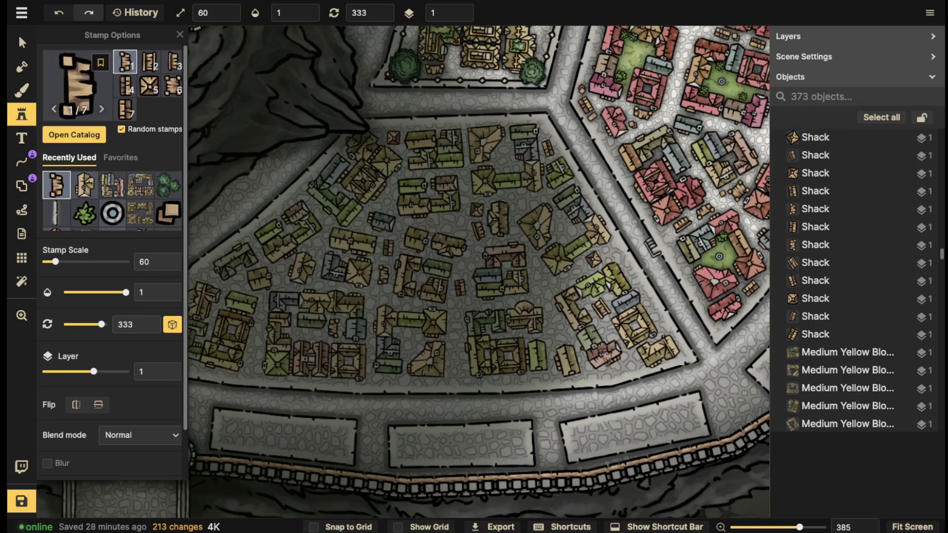
left_click(556, 332)
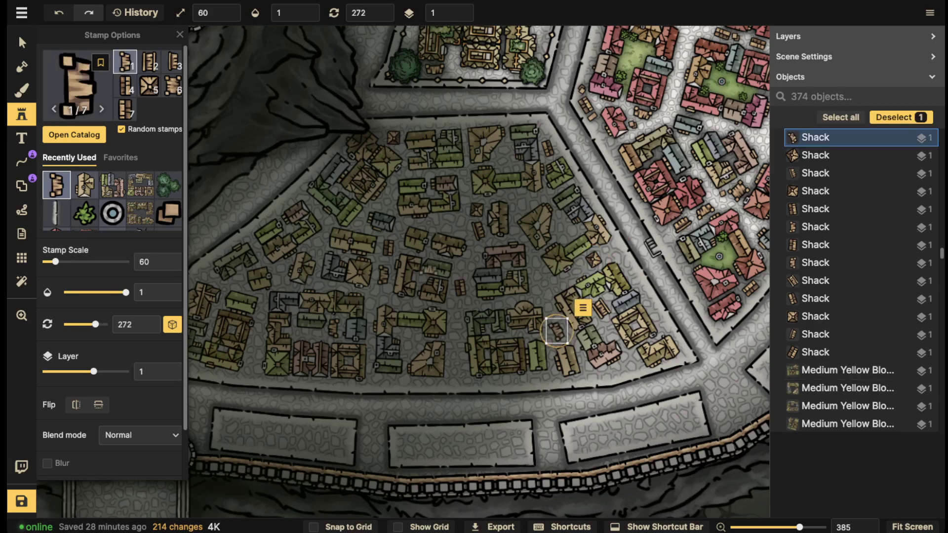
scroll(556, 332, "down", 4)
scroll(556, 331, "down", 2)
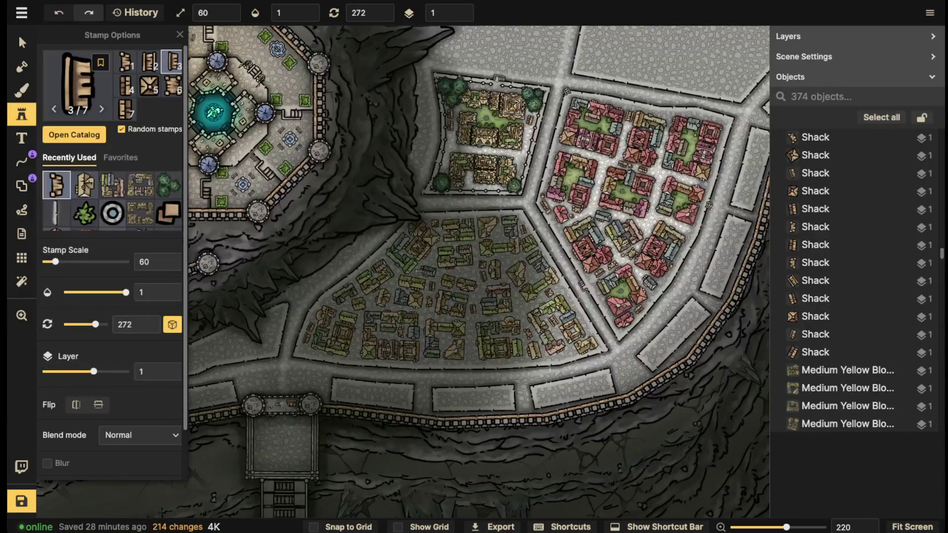
key("Escape")
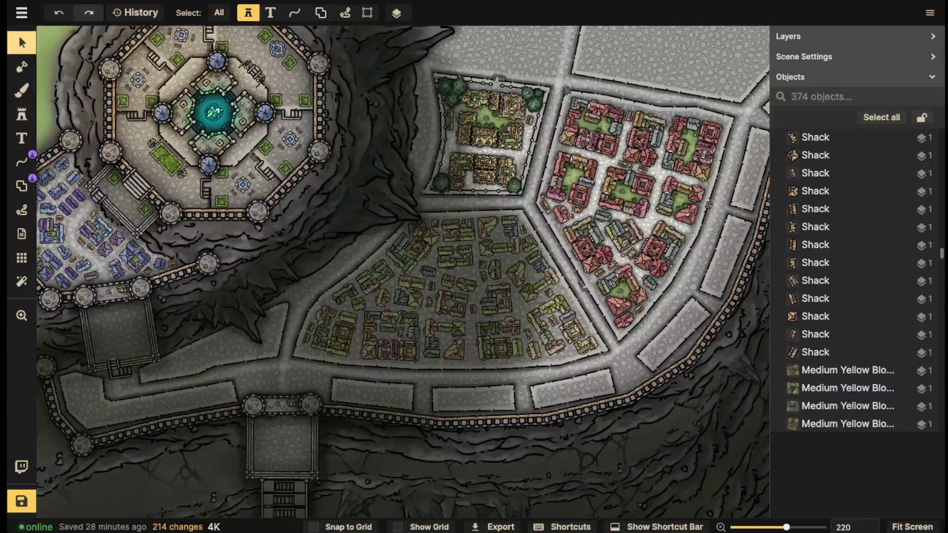
Select the yellow district's buildings together, switch their shadow to Custom and set the shadow intensity to 0.52.
left_click_drag(291, 211, 652, 387)
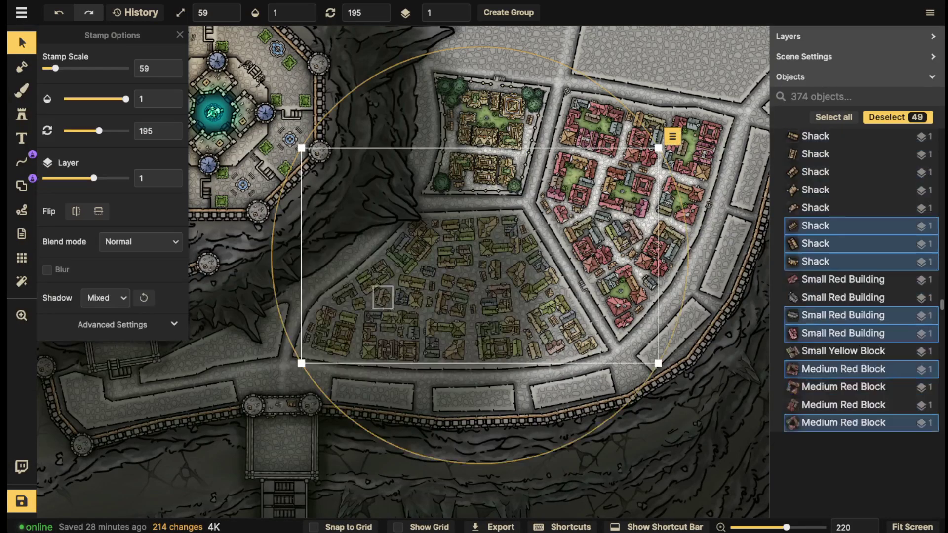
left_click(105, 298)
left_click(124, 381)
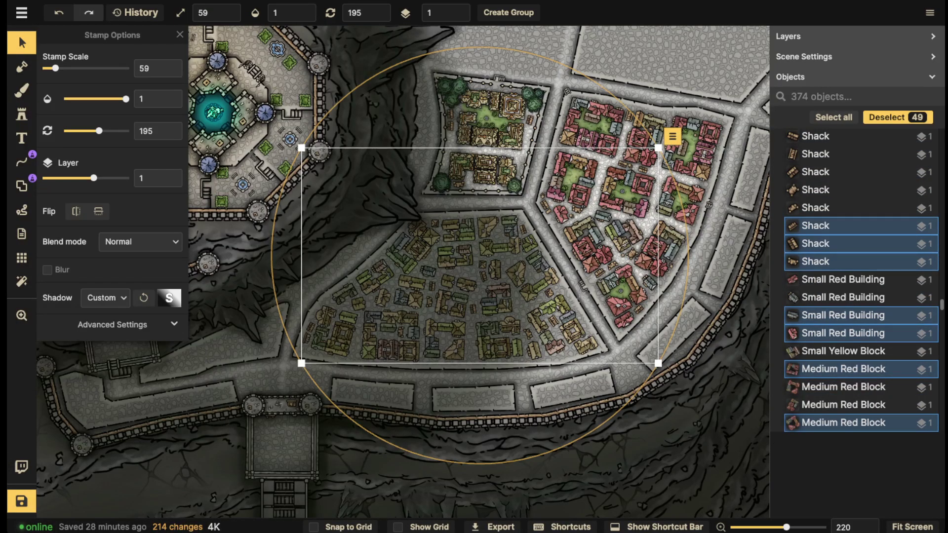
left_click(169, 298)
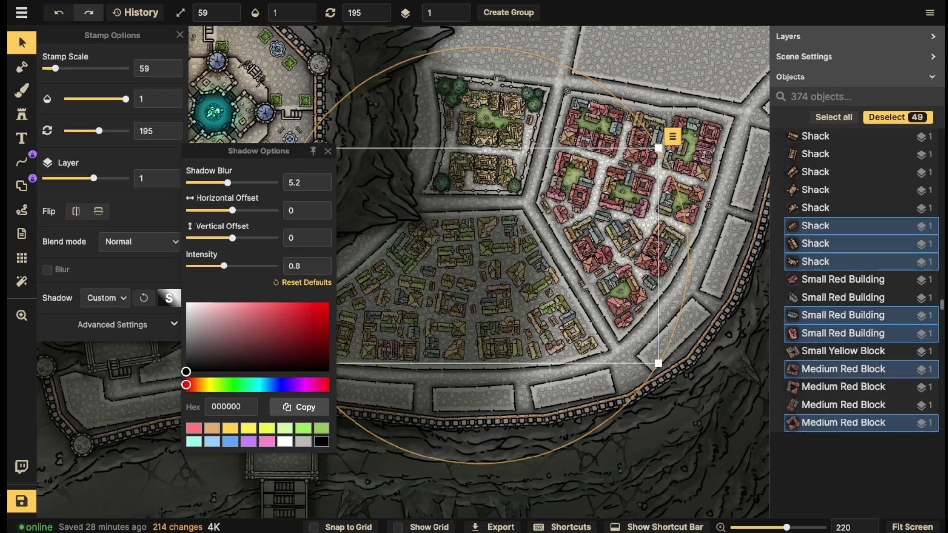
left_click_drag(224, 265, 221, 265)
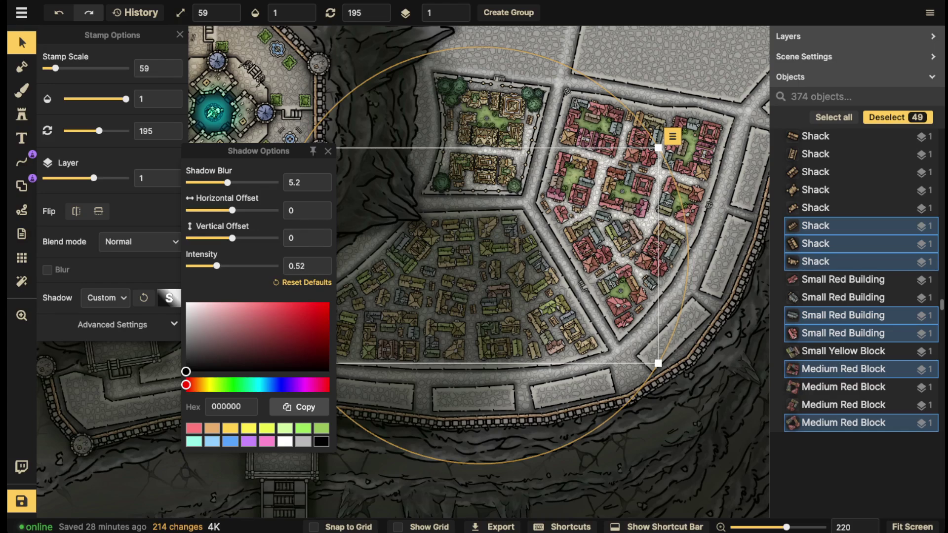
left_click(327, 151)
Examine the building shadows across the yellow district from a distance and close up.
scroll(583, 183, "down", 3)
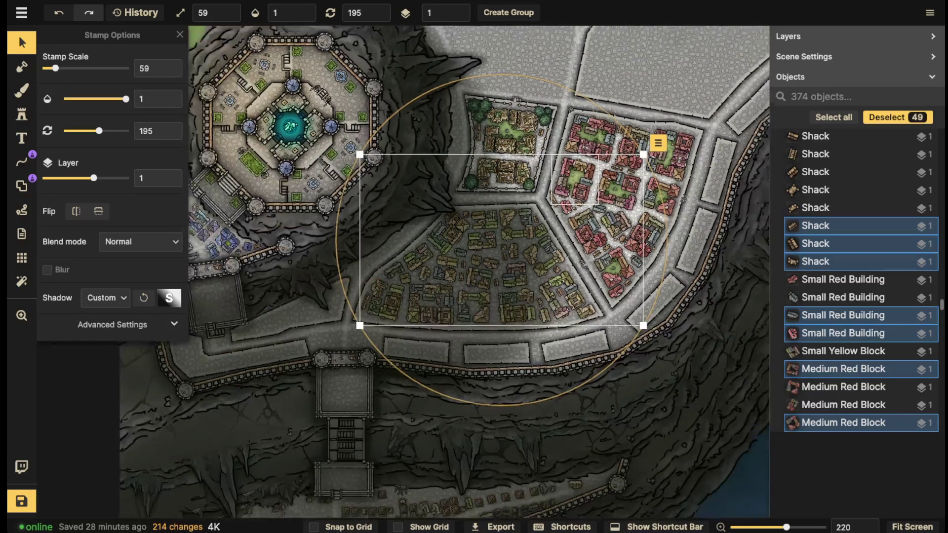
key("space")
left_click_drag(583, 182, 580, 188)
scroll(277, 232, "up", 1)
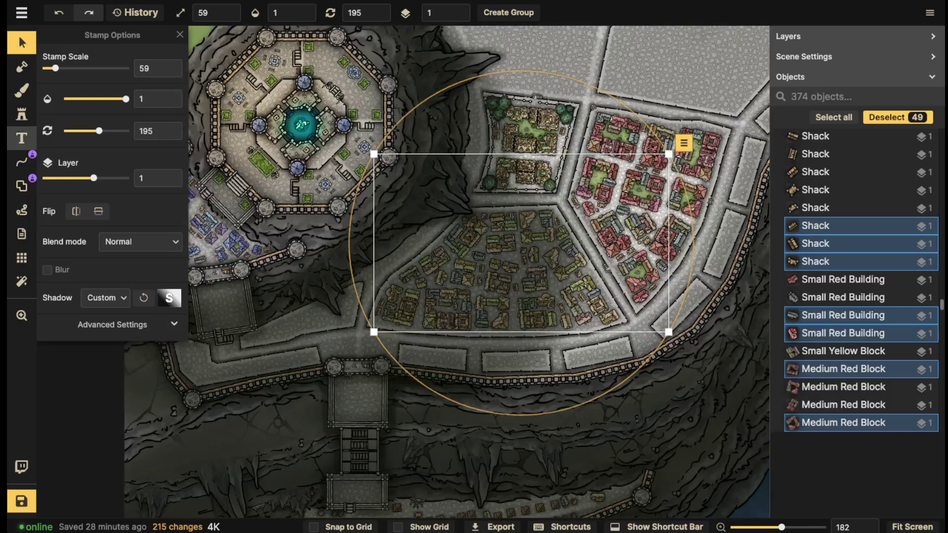
key("space")
left_click_drag(528, 220, 465, 225)
scroll(513, 223, "up", 4)
key("space")
scroll(454, 287, "up", 6)
key("space")
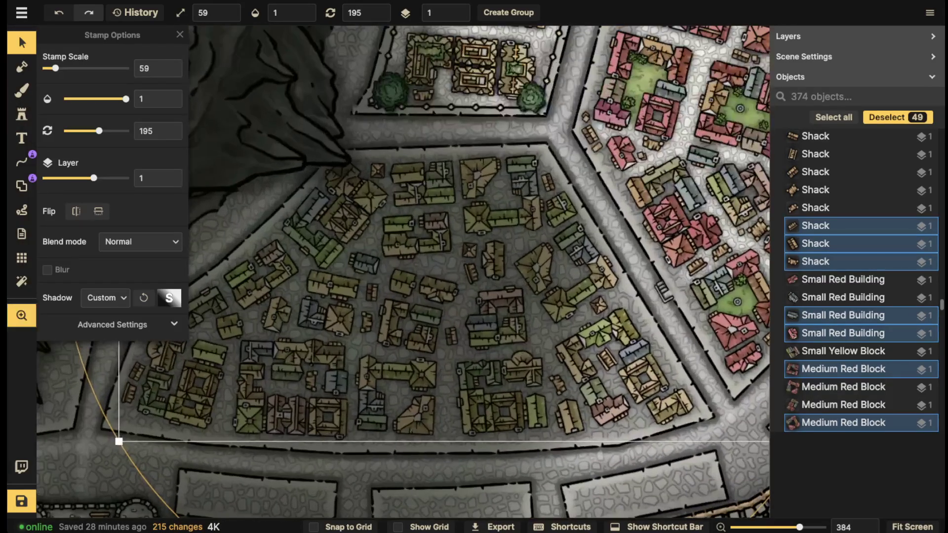
left_click_drag(373, 292, 387, 301)
left_click(387, 301)
scroll(388, 300, "up", 3)
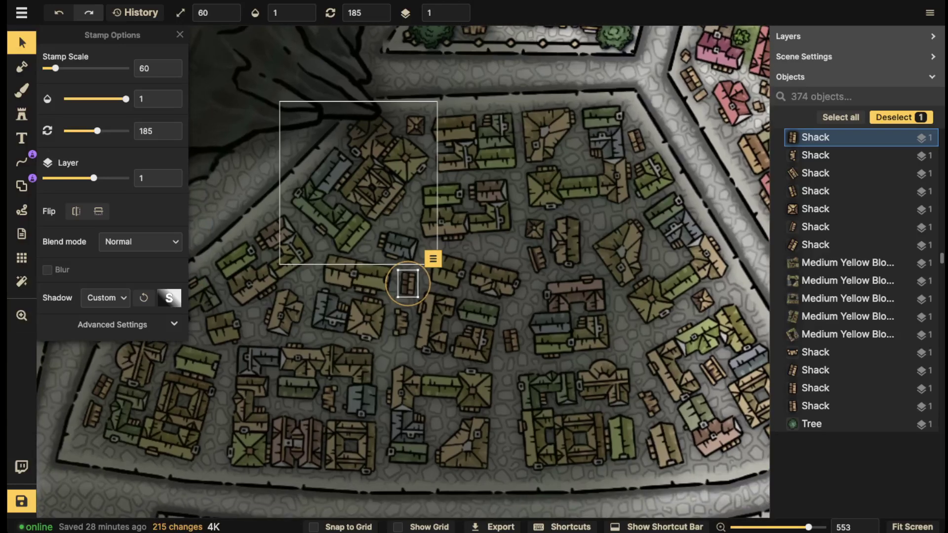
Search the Watercolor Cities stamp catalog for "market", expand all assets and browse the stall variants.
key("s")
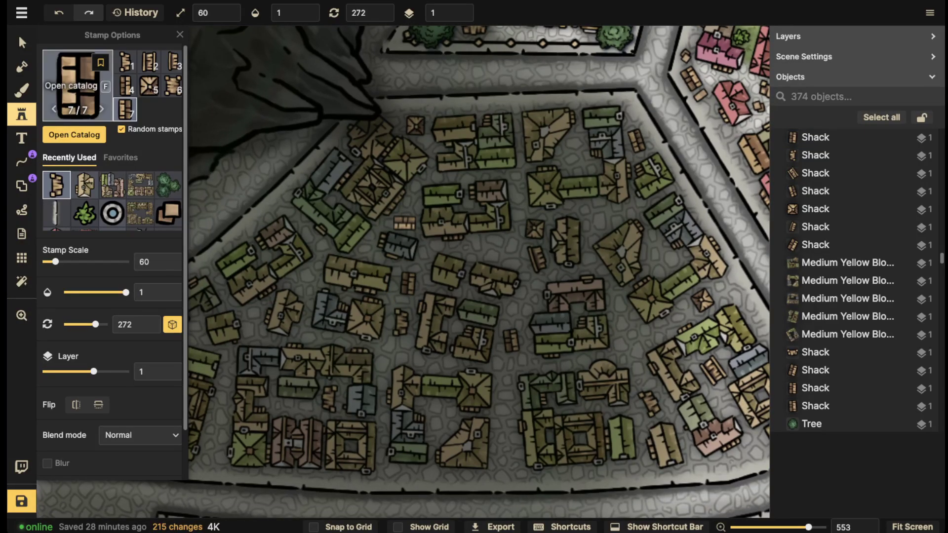
type("f")
type("ma")
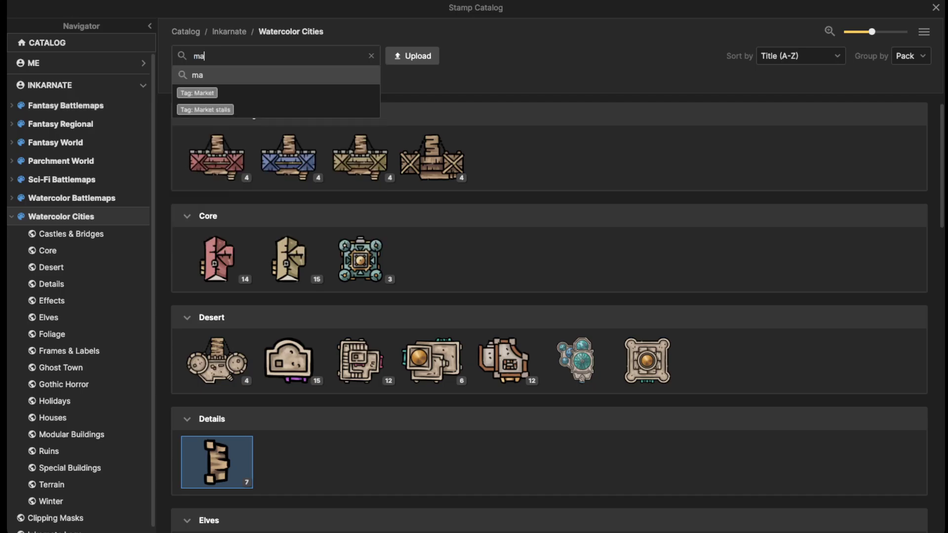
type("rket")
key("Return")
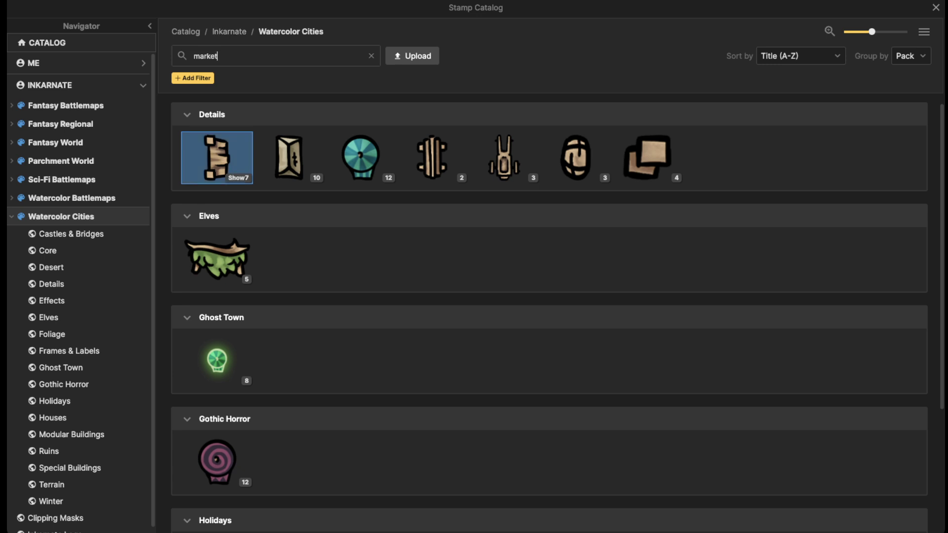
scroll(549, 316, "down", 5)
scroll(432, 168, "up", 4)
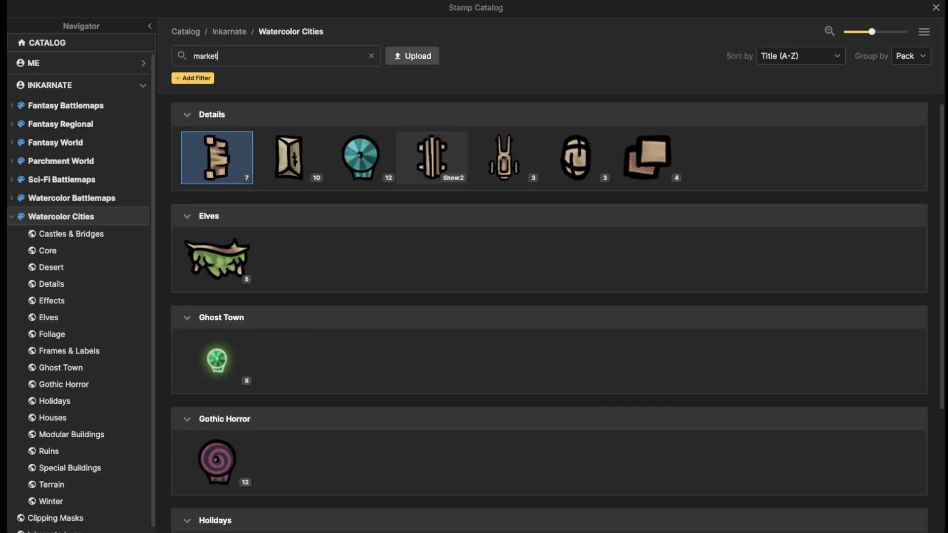
left_click(924, 32)
left_click(877, 70)
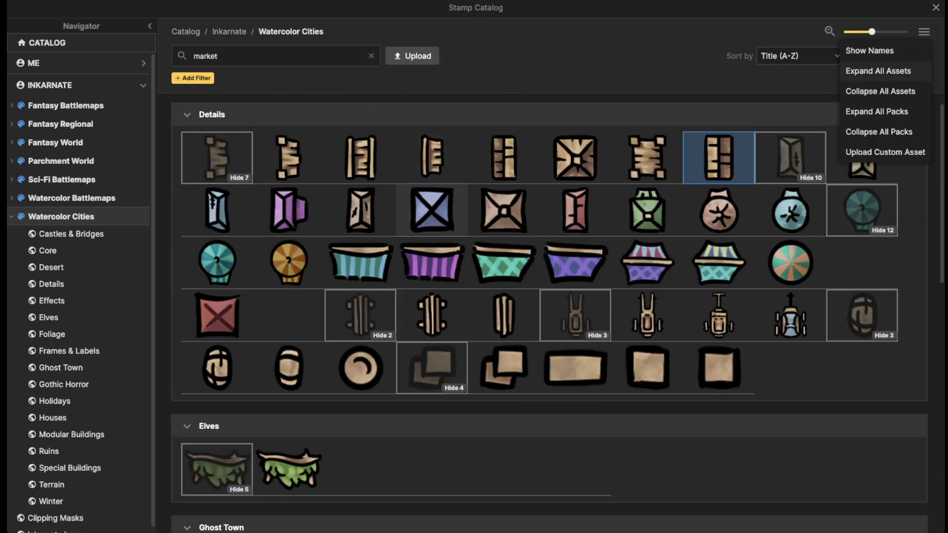
scroll(549, 316, "down", 10)
scroll(431, 229, "down", 3)
scroll(377, 148, "up", 8)
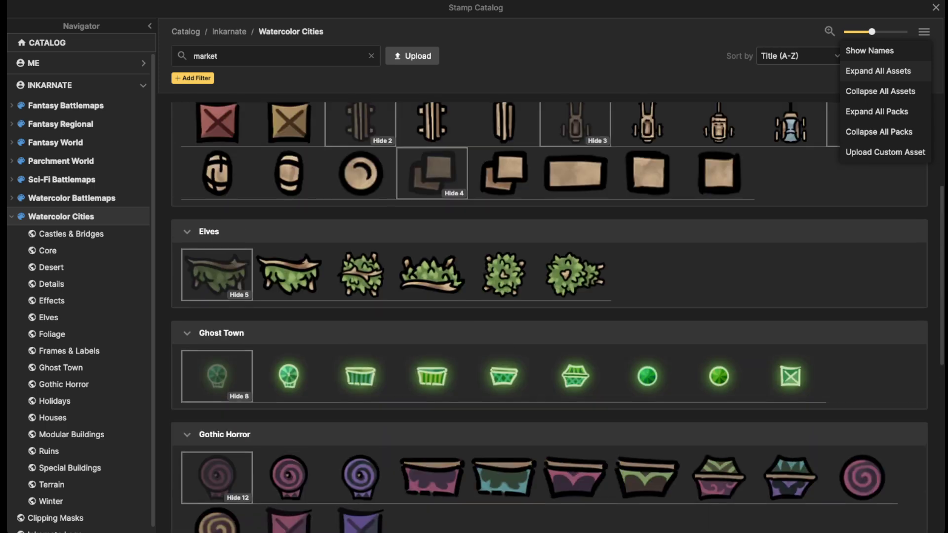
Clear the catalog search within the Watercolor Cities Desert pack and choose the triangular teal Canopy stamp.
left_click(79, 216)
scroll(50, 316, "down", 1)
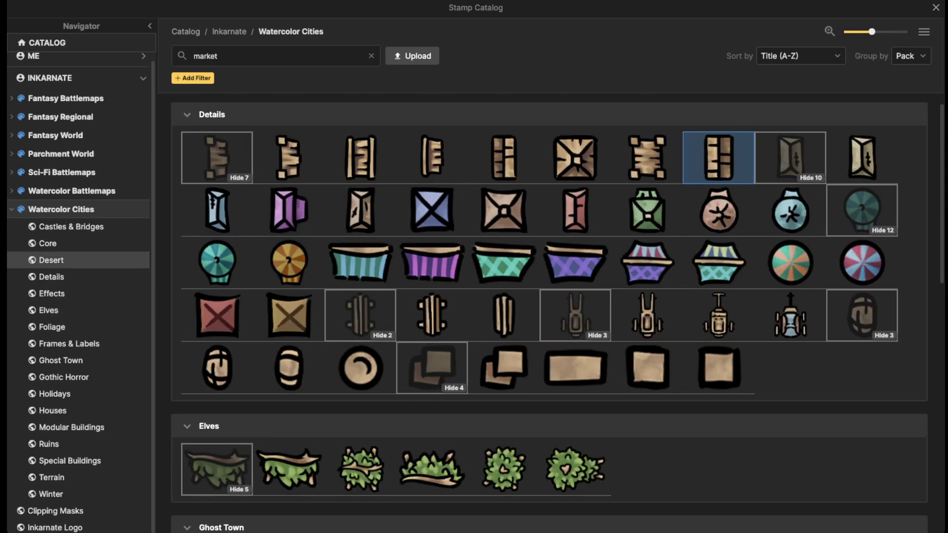
left_click(52, 260)
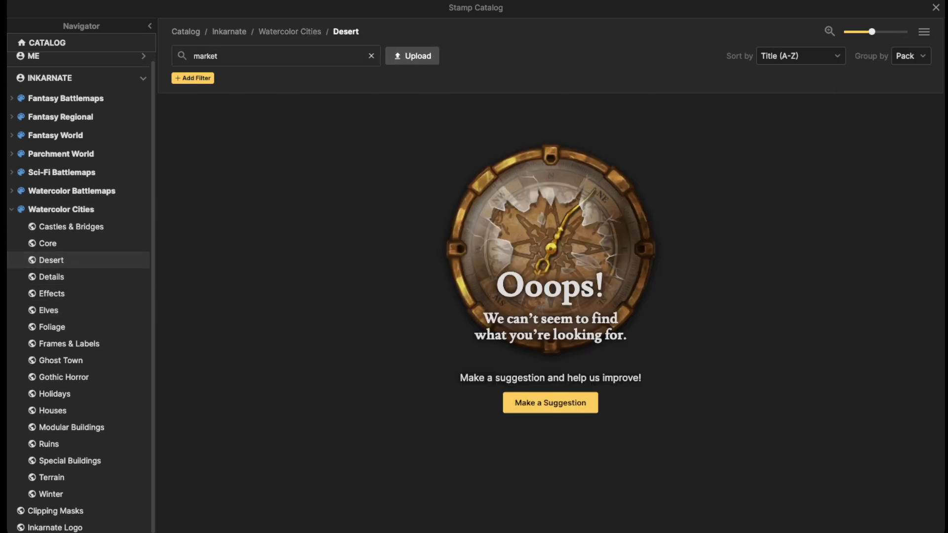
left_click(371, 56)
scroll(432, 280, "down", 3)
scroll(432, 385, "up", 3)
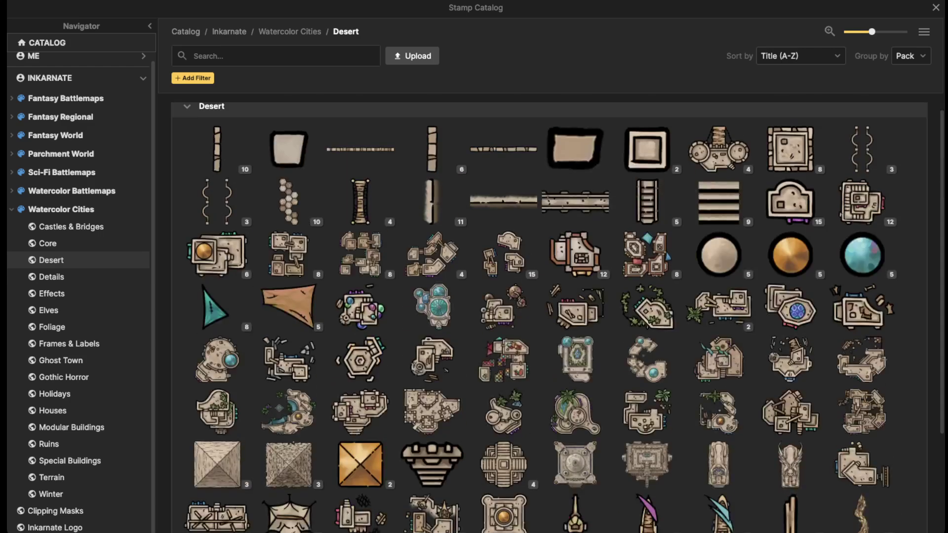
left_click(217, 316)
Place two teal canopies between the yellow district's upper-left buildings, using scale 50 for the second one.
scroll(390, 209, "up", 3)
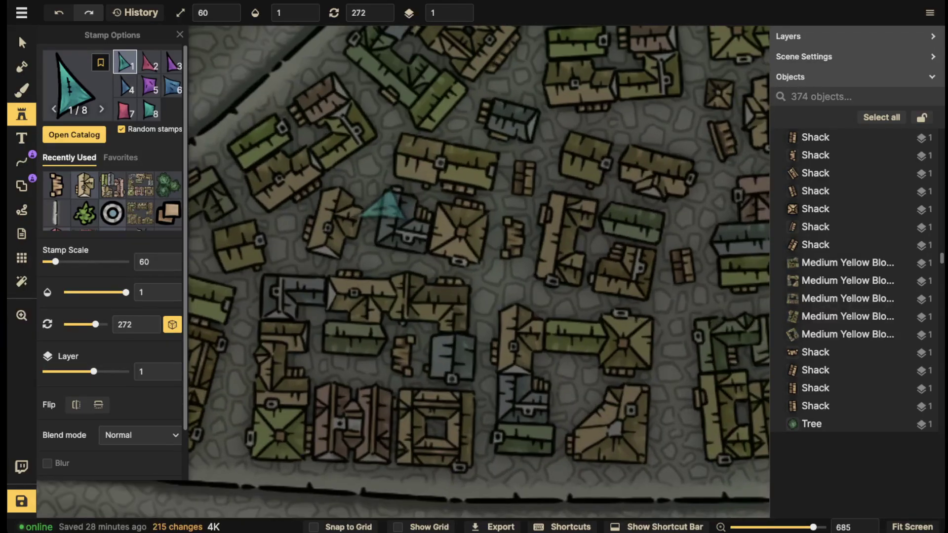
scroll(375, 209, "up", 2)
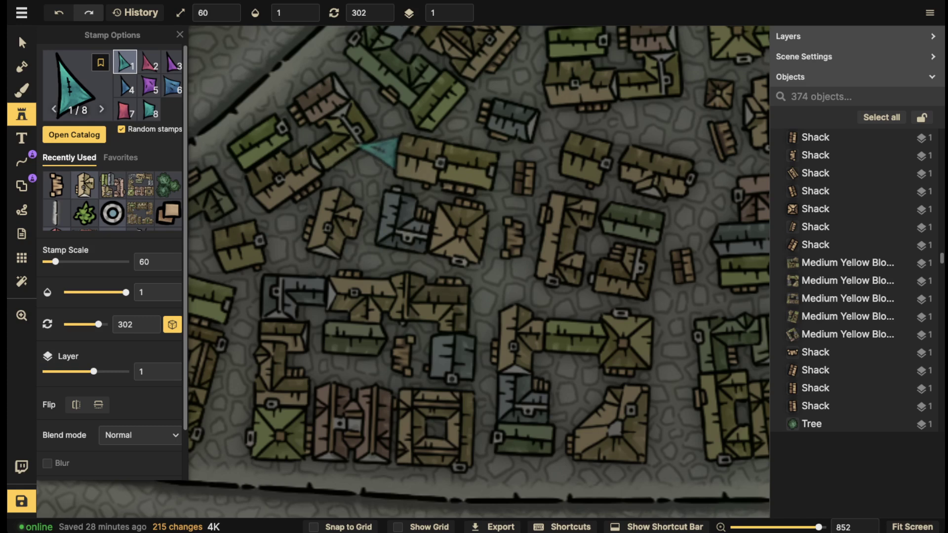
left_click(379, 152)
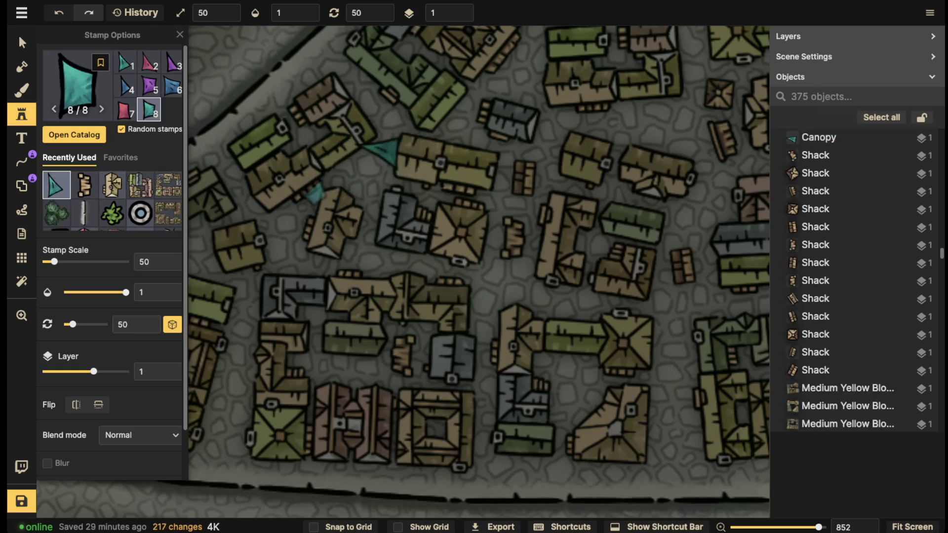
left_click(314, 193)
Place five pink, teal and purple canopies at scale 50 between the yellow district's lower-left buildings and blocks.
left_click_drag(314, 193, 428, 95)
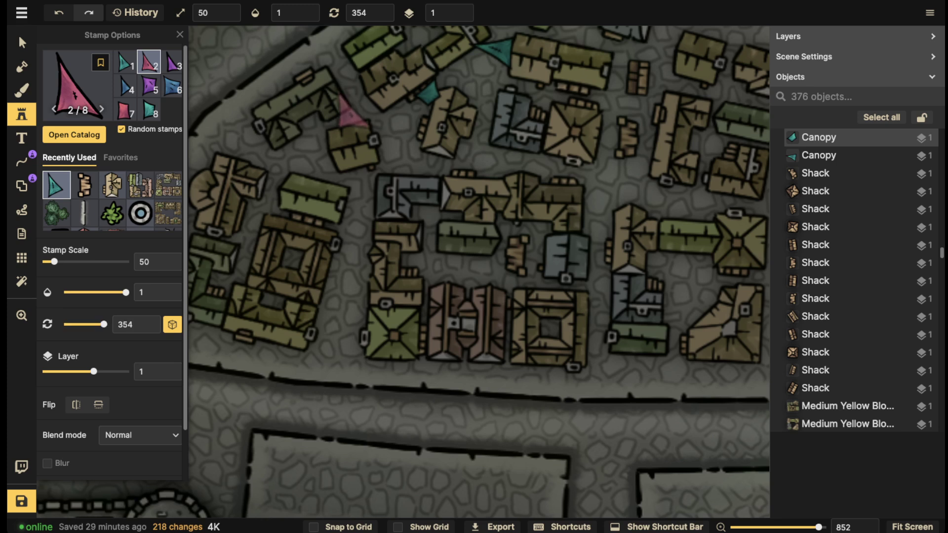
left_click(352, 112)
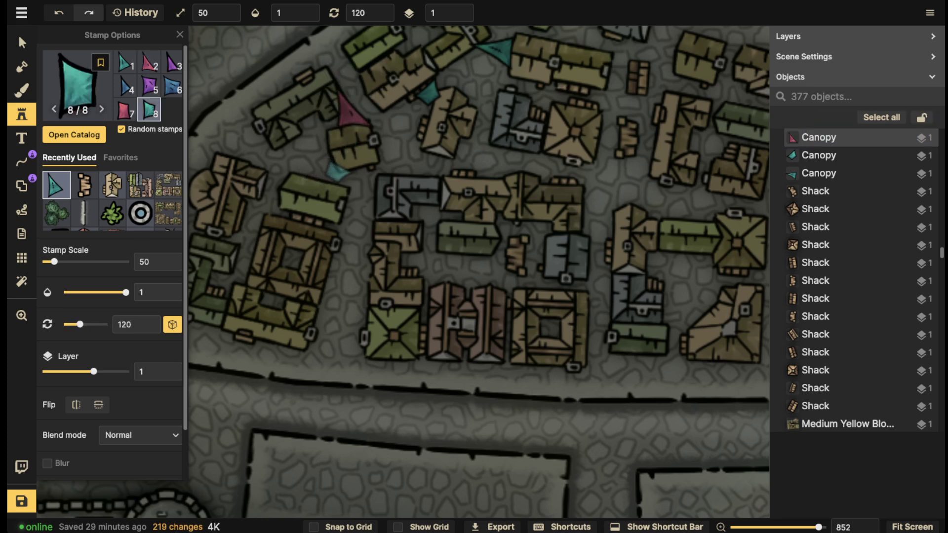
left_click(338, 173)
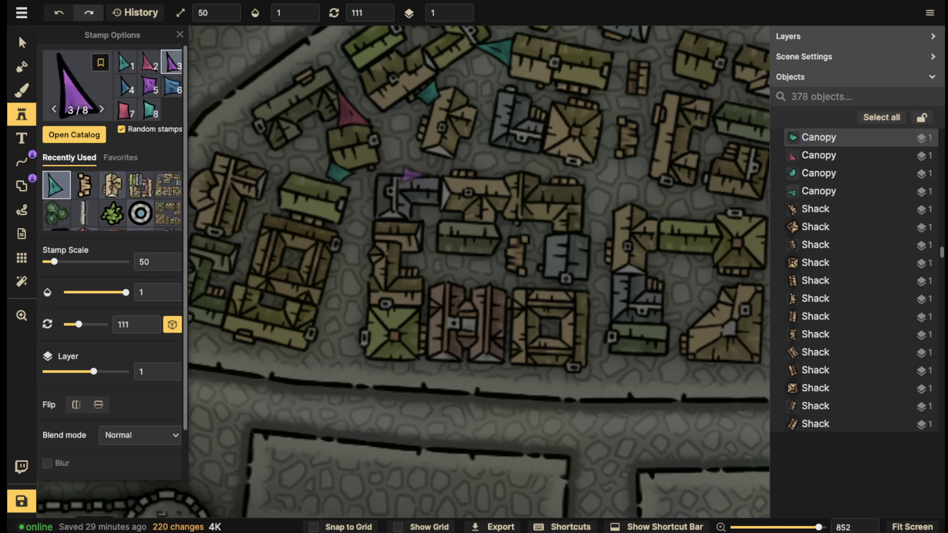
left_click(431, 169)
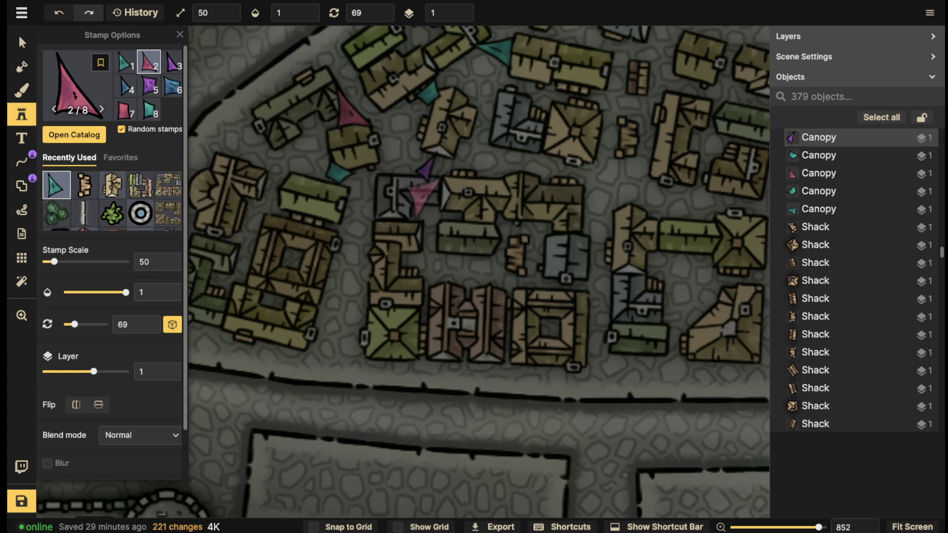
scroll(359, 225, "up", 1)
left_click(357, 210)
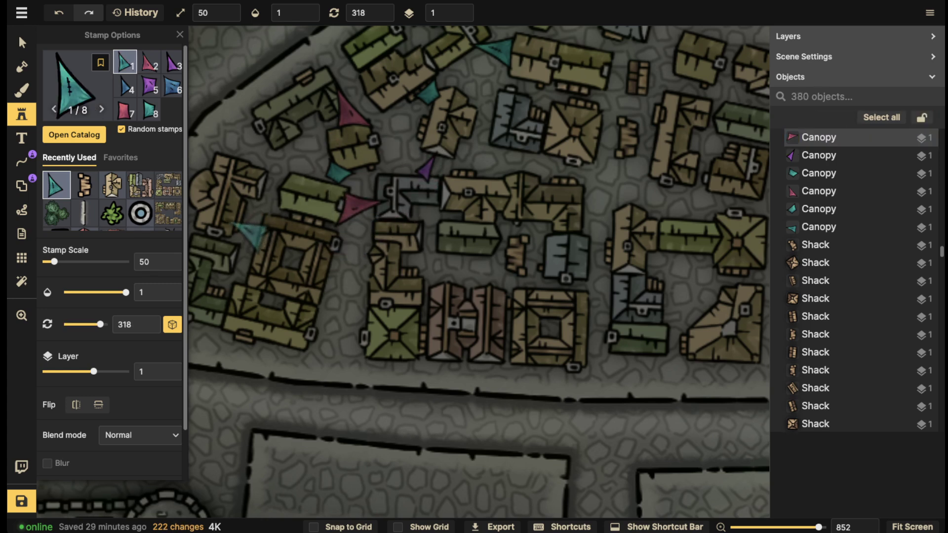
left_click(250, 226)
Add three teal canopies at scale 50 beside the central shack, the upper central block and the middle yellow buildings.
left_click_drag(621, 65, 480, 170)
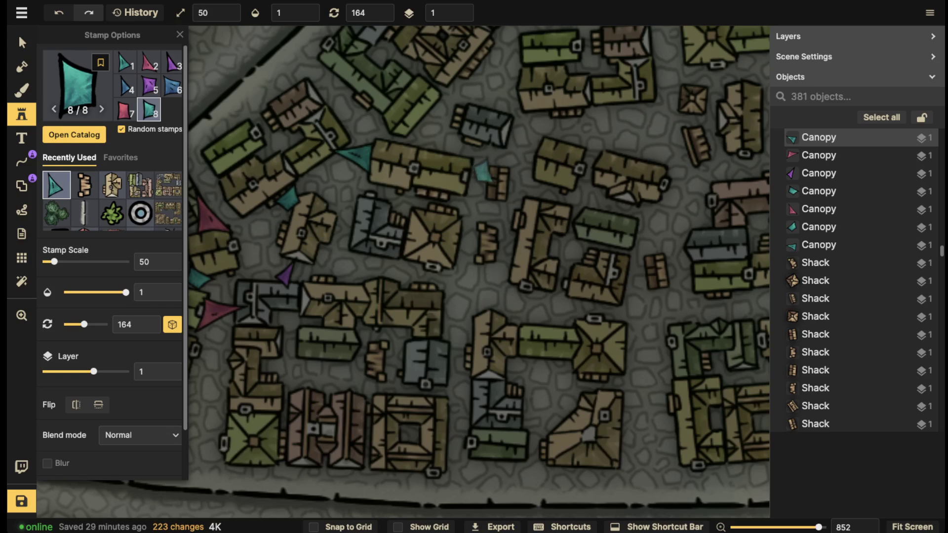
left_click(479, 176)
scroll(494, 188, "up", 5)
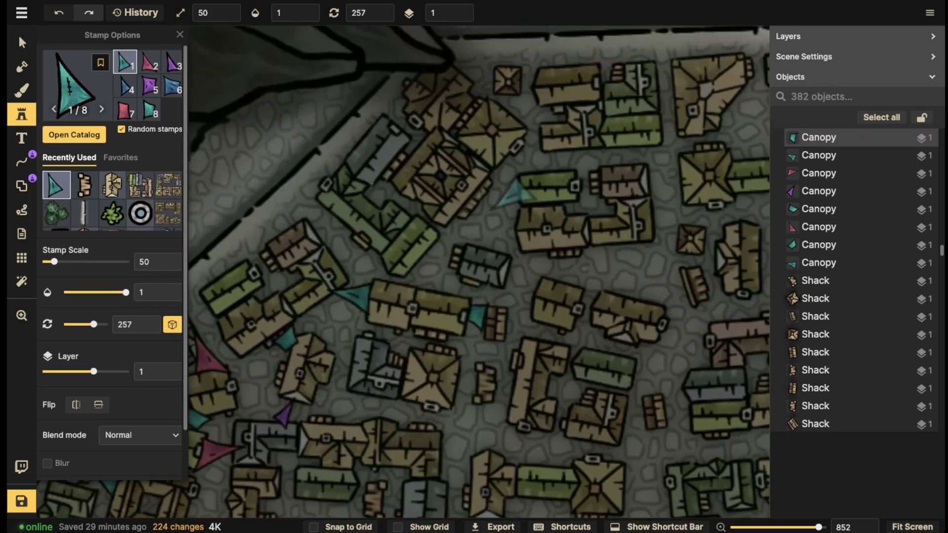
left_click(503, 190)
scroll(514, 207, "down", 5)
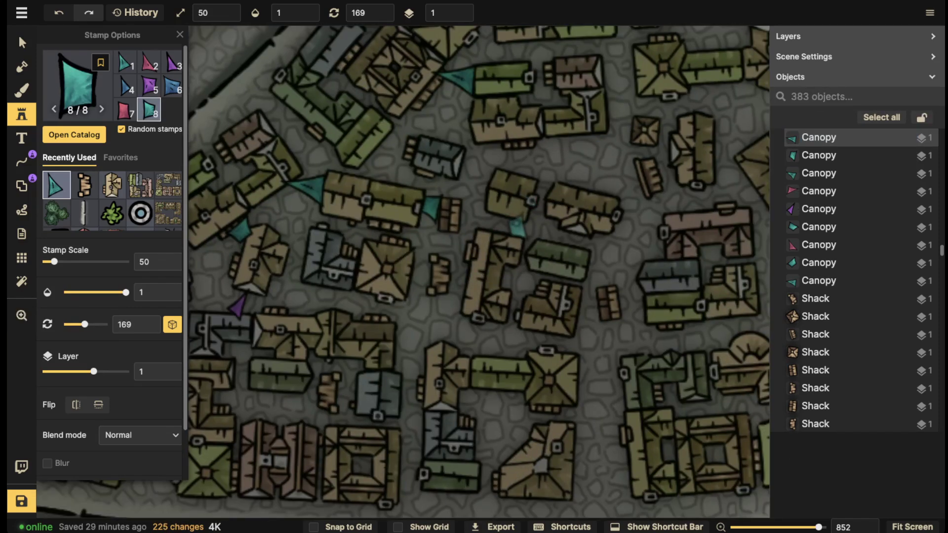
left_click(509, 222)
Place a triangular teal canopy above the lower central block and a square teal one above the lower-right courtyard block.
scroll(511, 208, "down", 5)
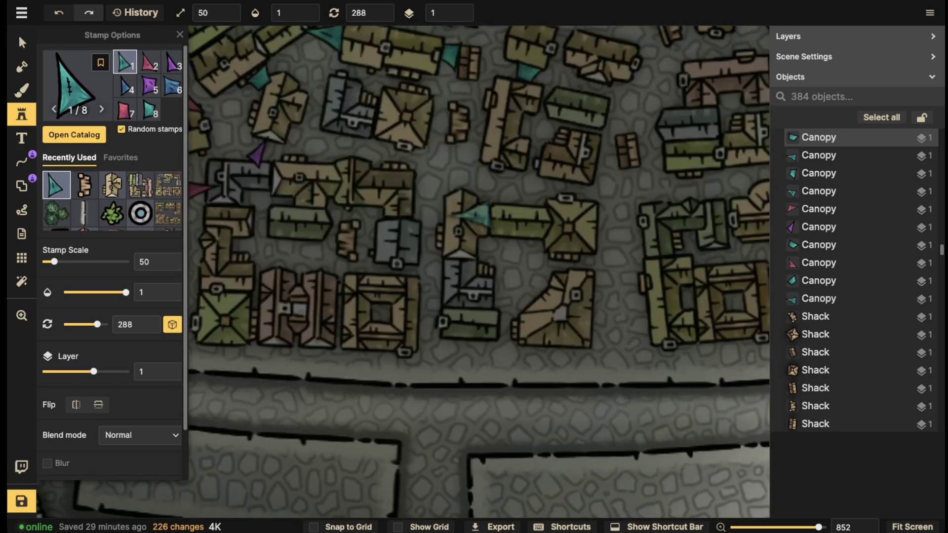
left_click(506, 192)
scroll(508, 197, "right", 5)
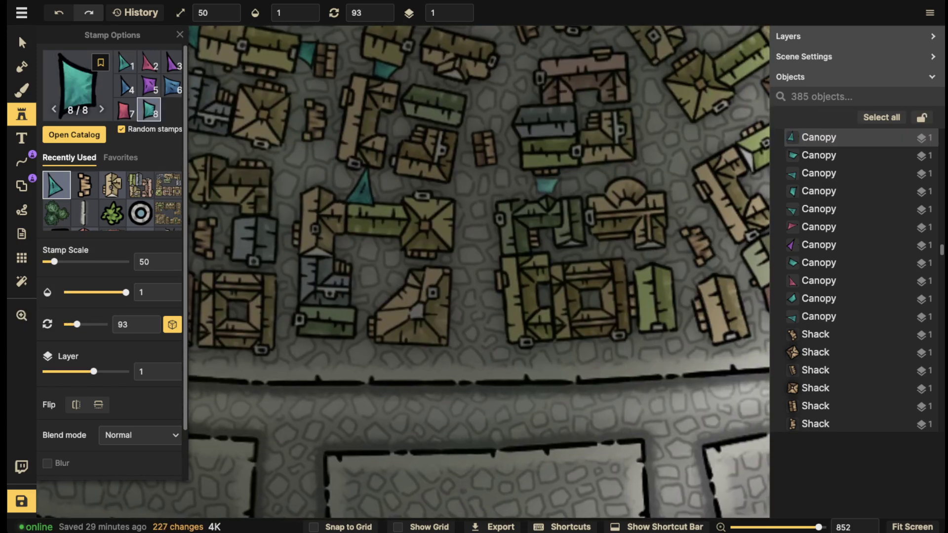
left_click(546, 185)
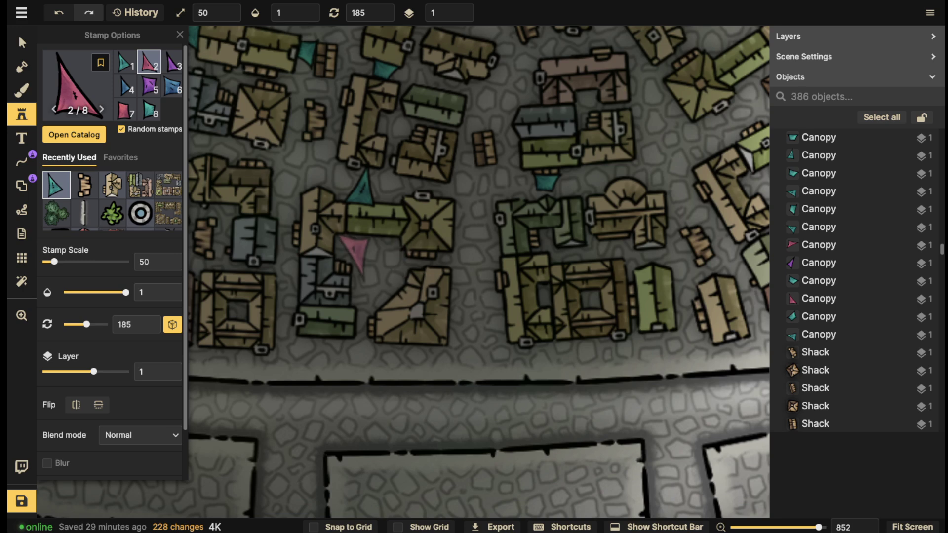
Place a triangular pink canopy above the lower central corner building and a rectangular pink one in the lower-right courtyard, at scale 50.
scroll(365, 254, "down", 3)
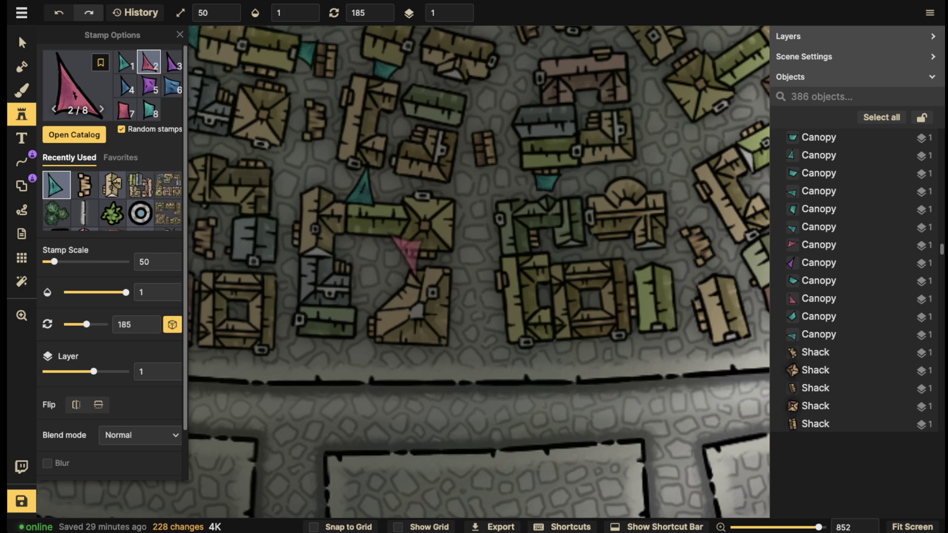
left_click(405, 254)
scroll(420, 269, "right", 5)
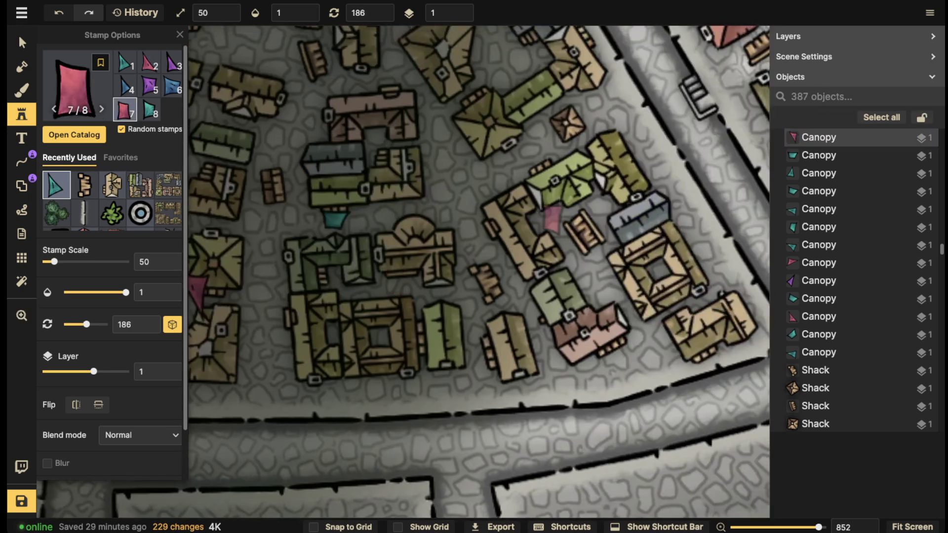
left_click(553, 215)
Place a four-cornered blue canopy and a small triangular blue one at scale 50 between the yellow district's upper-right buildings.
scroll(552, 214, "up", 5)
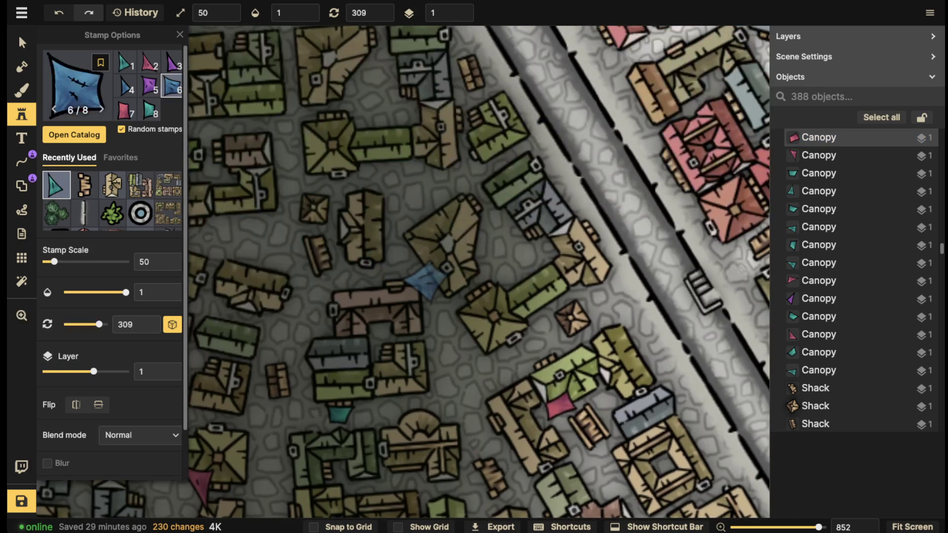
left_click(421, 282)
left_click_drag(366, 171, 435, 205)
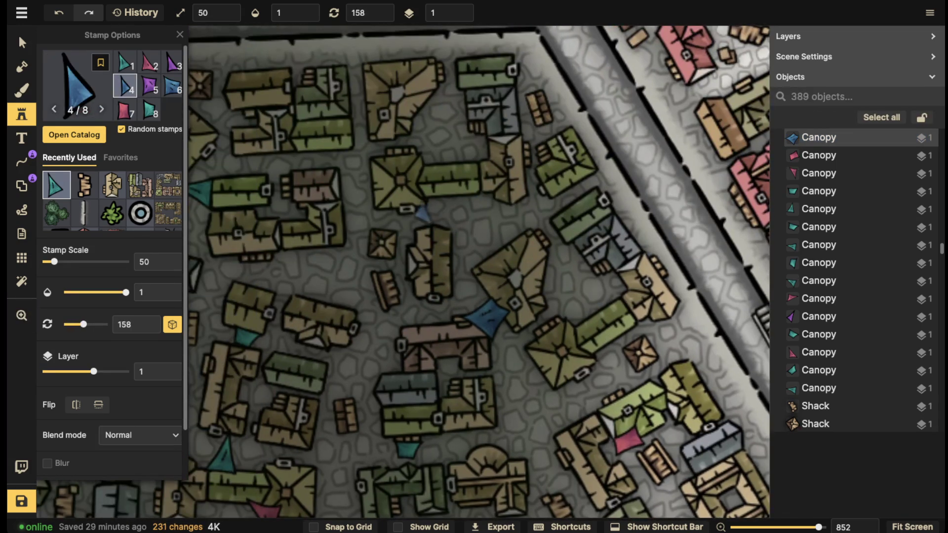
left_click(420, 214)
Place a triangular pink, a rectangular pink and a triangular teal canopy at scale 50 between the yellow district's upper-left and upper central buildings.
left_click_drag(275, 260, 412, 235)
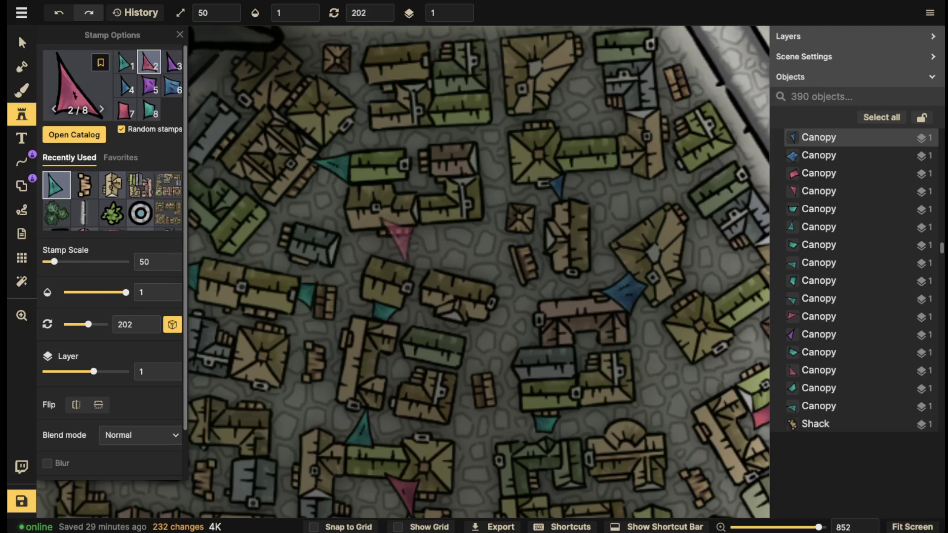
left_click(387, 247)
left_click_drag(291, 240, 558, 106)
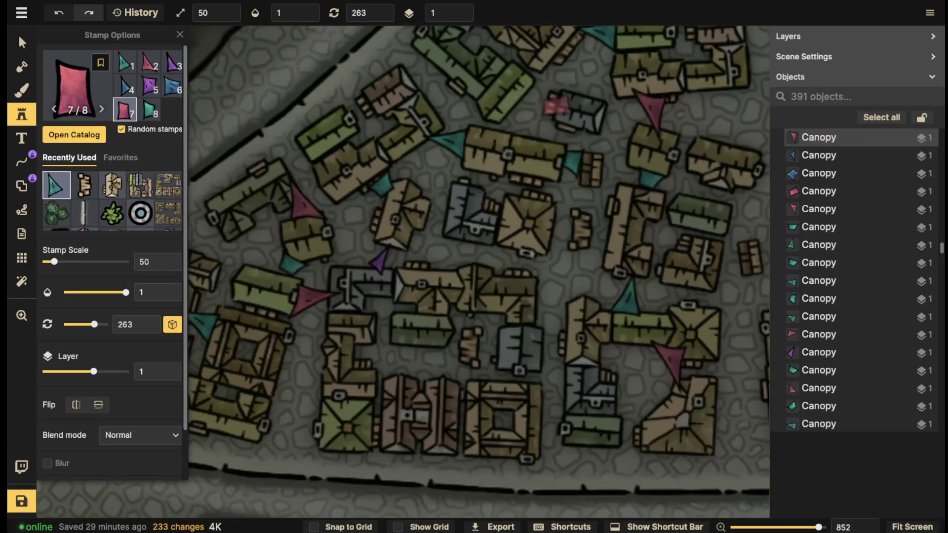
left_click(540, 97)
left_click(367, 245)
left_click_drag(418, 157, 396, 196)
scroll(375, 163, "down", 5)
key("Escape")
Place a triangular pink canopy and a purple one at scale 50 between the buildings along the yellow district's left wall.
left_click_drag(213, 302, 368, 165)
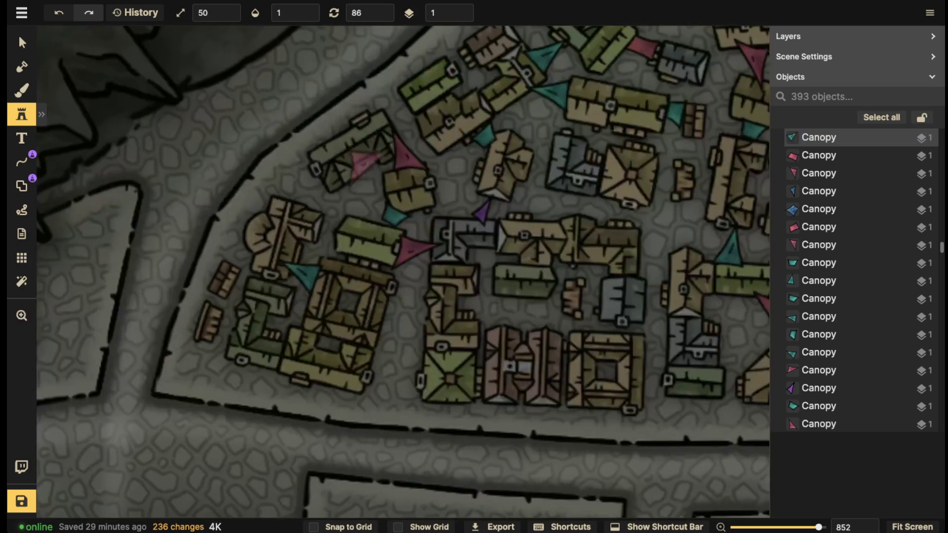
left_click(393, 116)
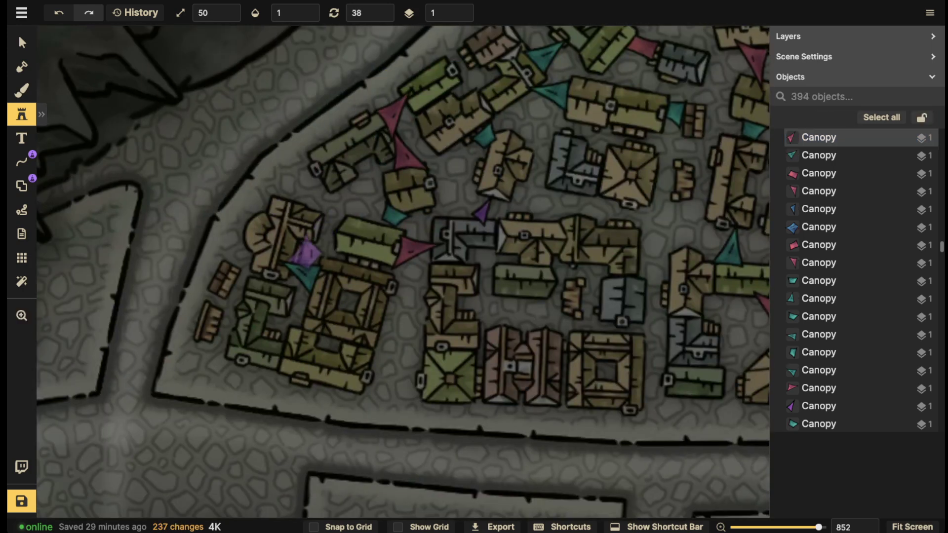
left_click(318, 195)
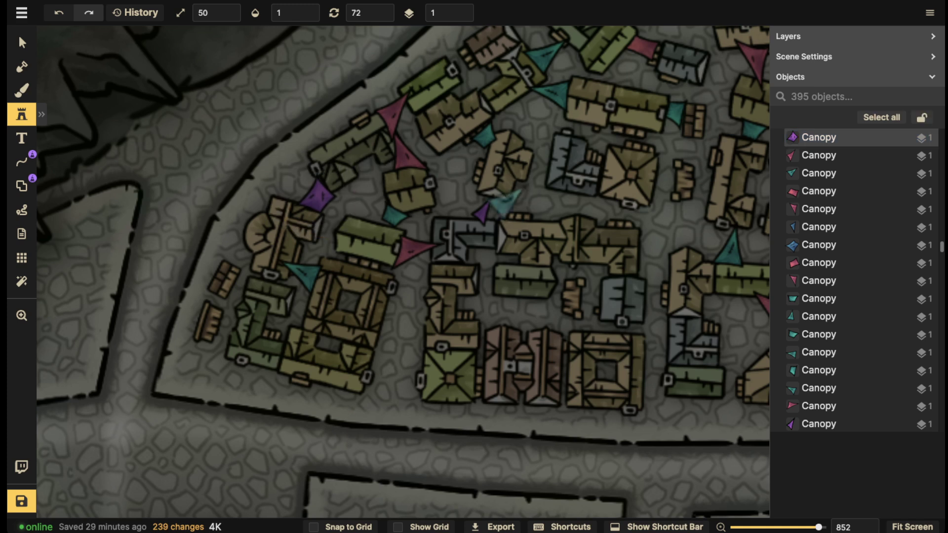
Place a larger triangular teal canopy beside the lower-left courtyard blocks and a teal one at scale 60 beside the lower central green block.
left_click_drag(505, 200, 421, 163)
scroll(325, 299, "down", 2)
scroll(320, 291, "up", 2)
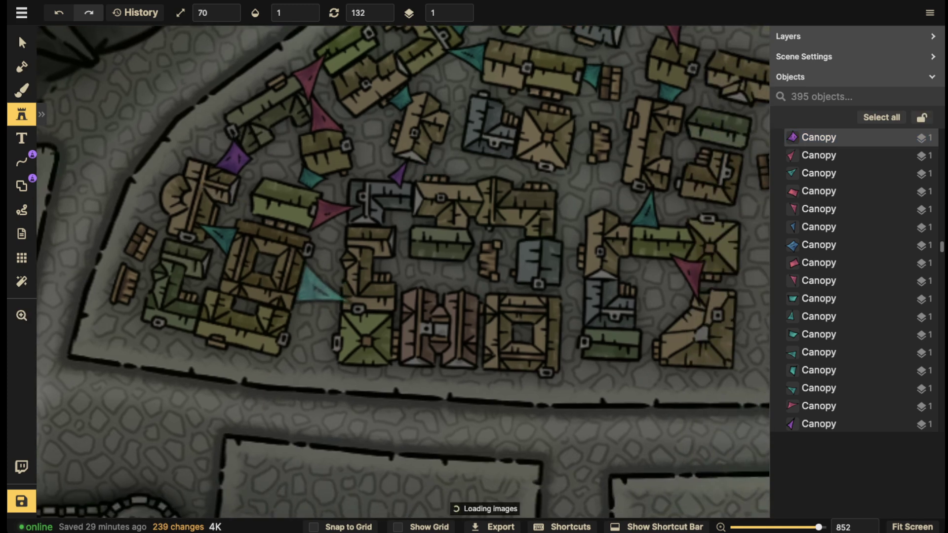
scroll(314, 296, "up", 1)
left_click(314, 296)
left_click_drag(560, 227, 430, 231)
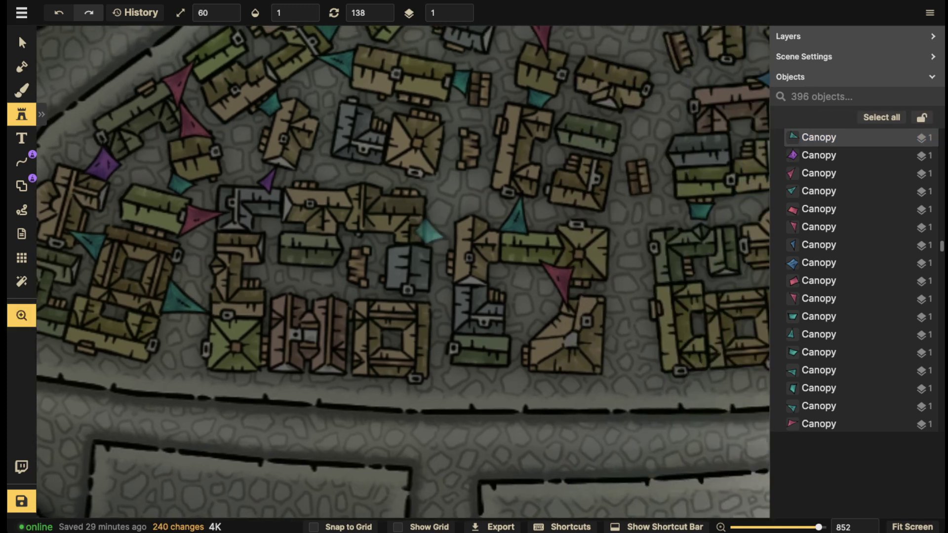
left_click_drag(672, 223, 538, 230)
scroll(520, 251, "down", 2)
left_click(512, 256)
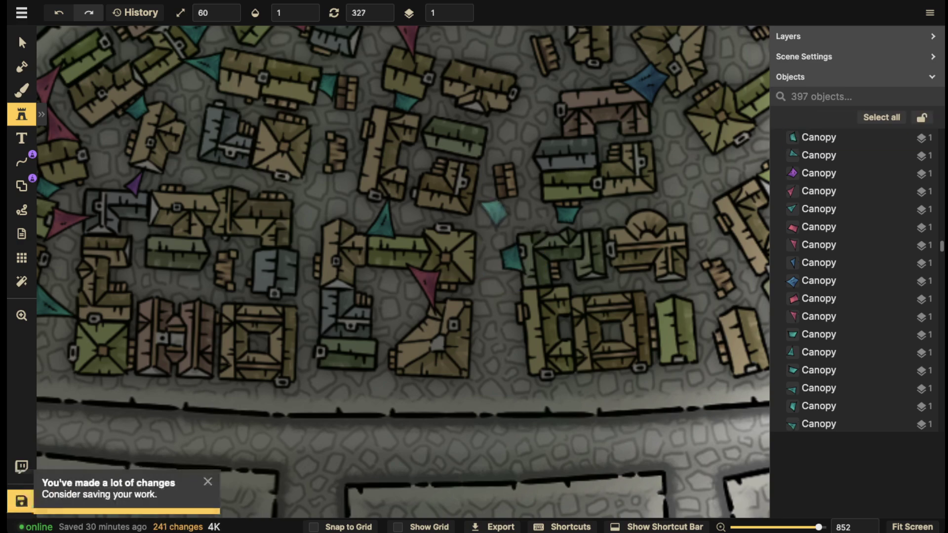
Save the map with the finished canopies.
scroll(523, 198, "down", 5)
scroll(388, 407, "down", 3)
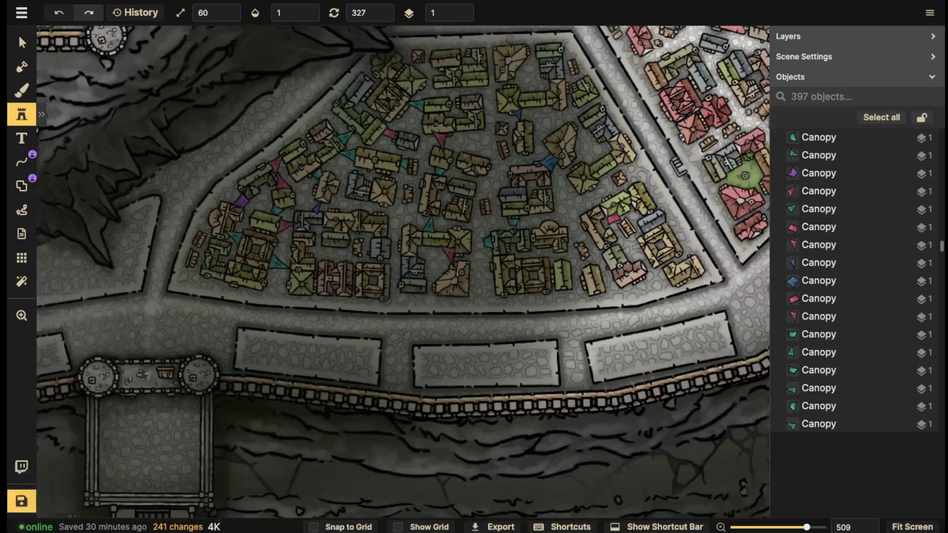
key("ctrl+s")
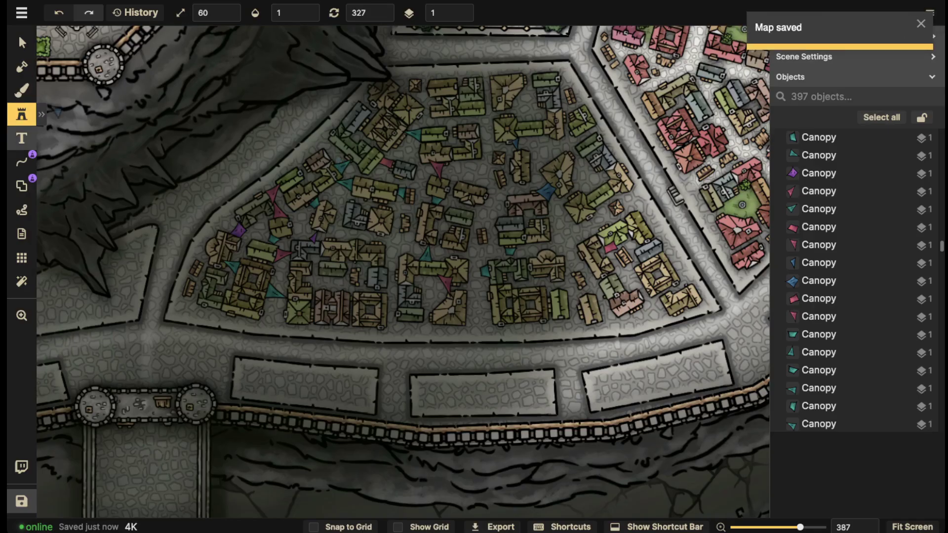
Search the stamp catalog for "tent" and choose the Big Tent stamp set.
left_click(21, 114)
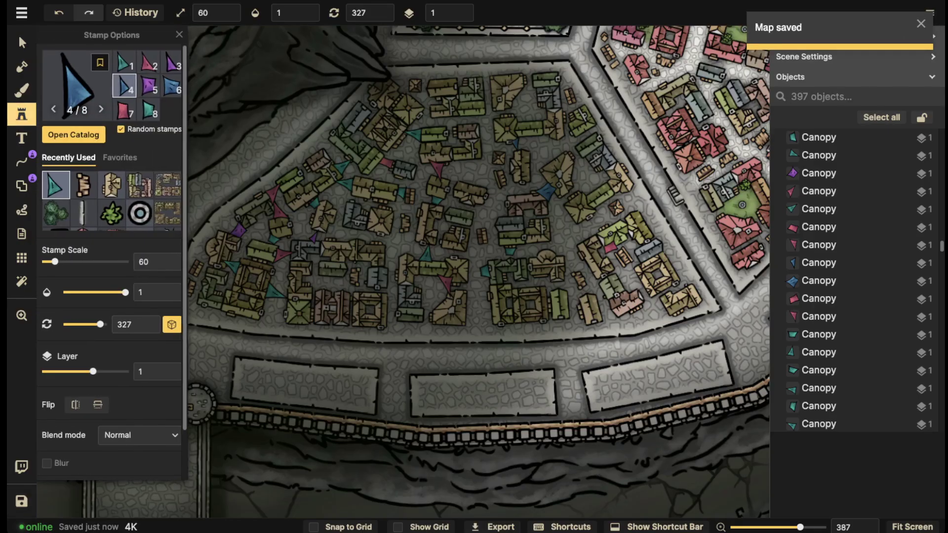
left_click(70, 86)
type("tent")
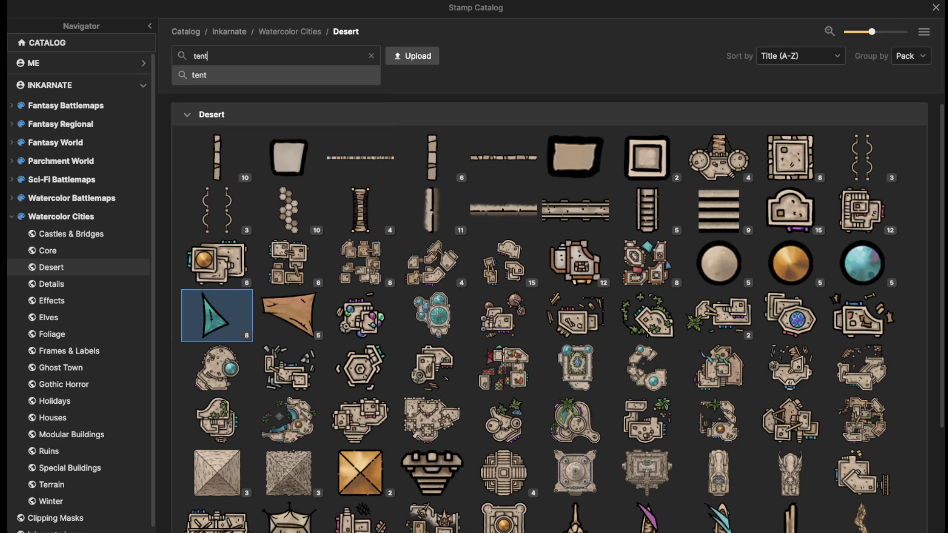
left_click(217, 158)
Place a round big tent at scale 40 on layer 0 below the teal canopy among the yellow district's upper-left buildings.
scroll(405, 225, "up", 5)
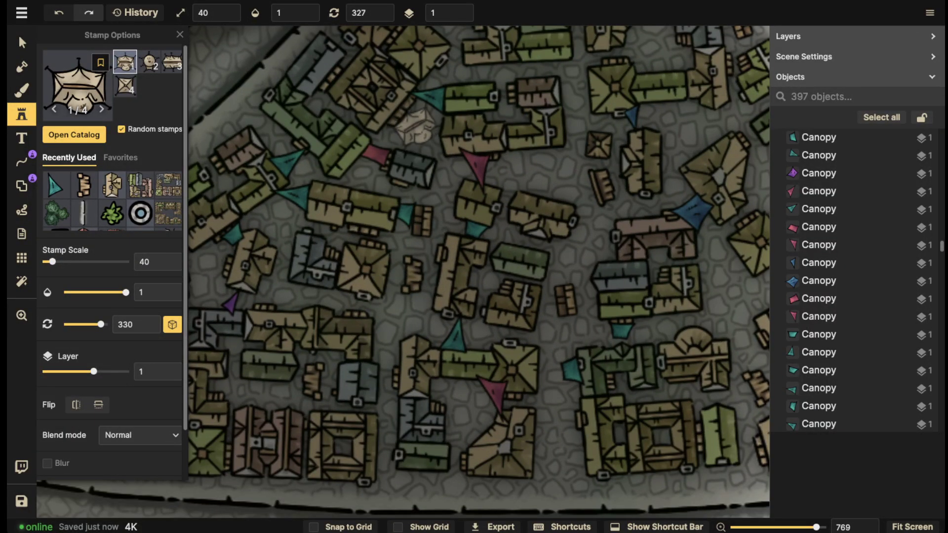
left_click(417, 128)
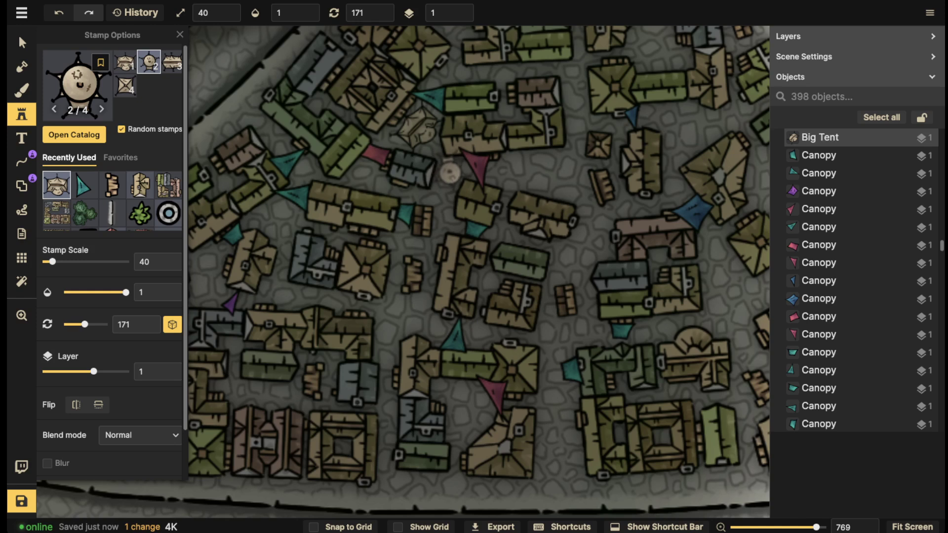
key("ctrl+z")
left_click(466, 16)
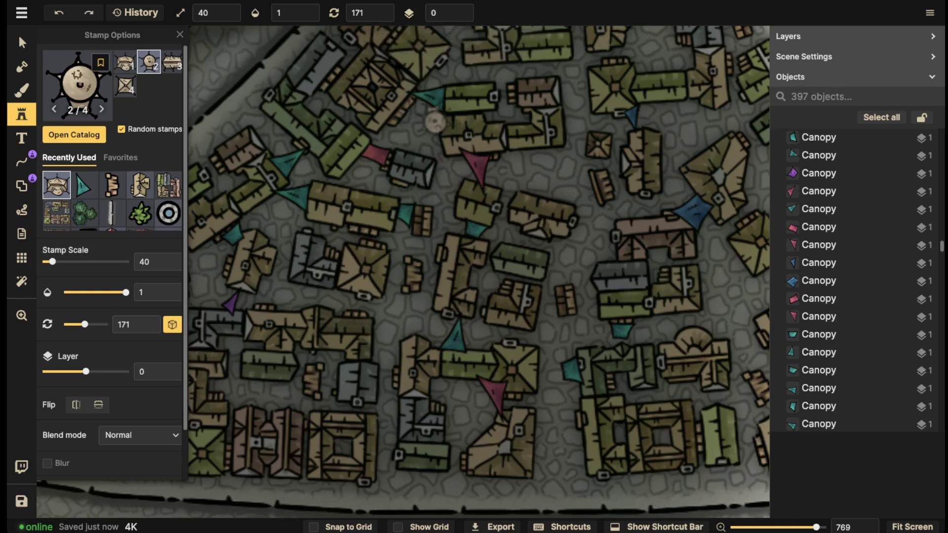
left_click(421, 122)
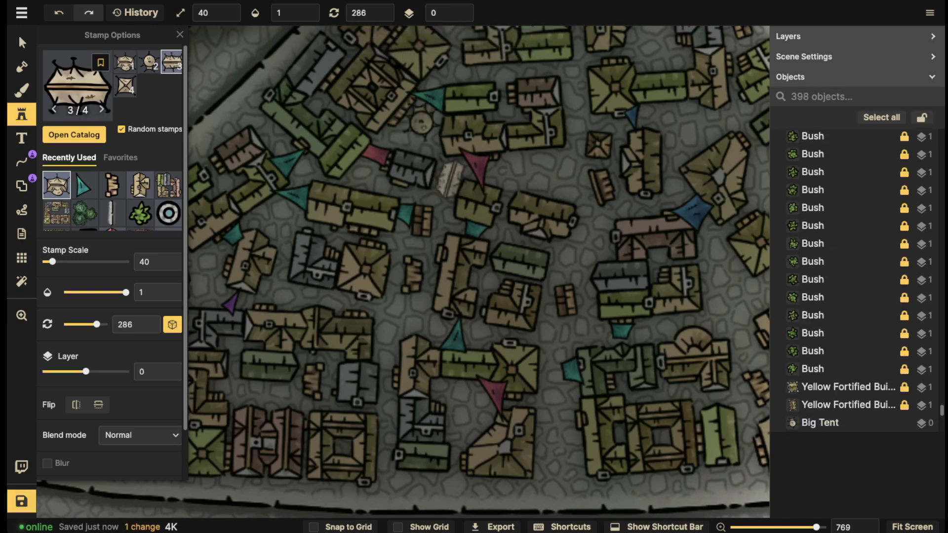
Try placing further big tents on layer 0 around the upper central yellow buildings and undo those placements.
left_click(449, 179)
left_click(552, 163)
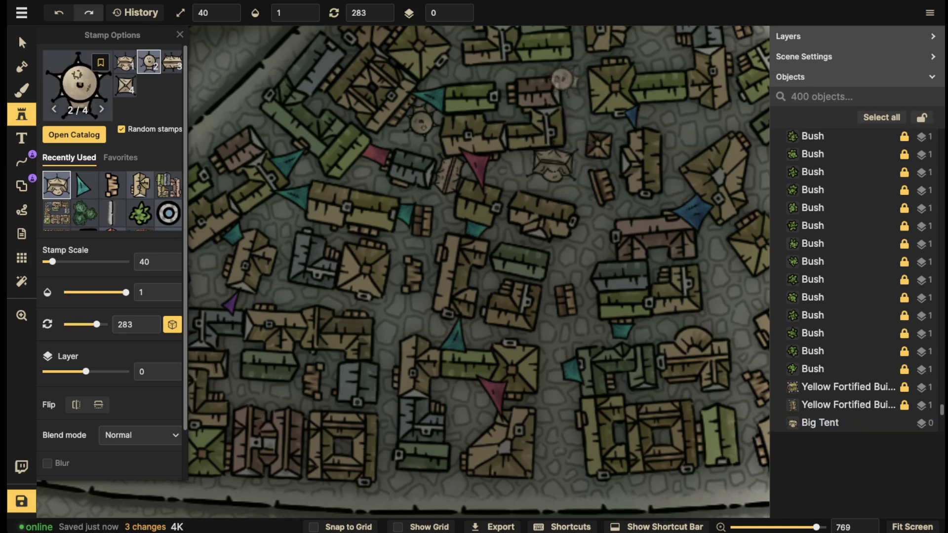
left_click(569, 73)
key("ctrl+z")
key("ctrl+z")
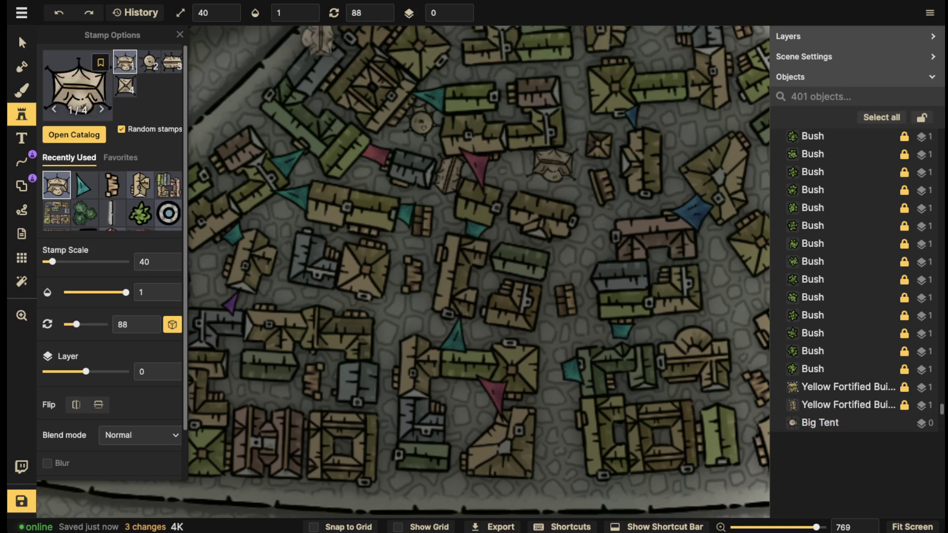
key("ctrl+z")
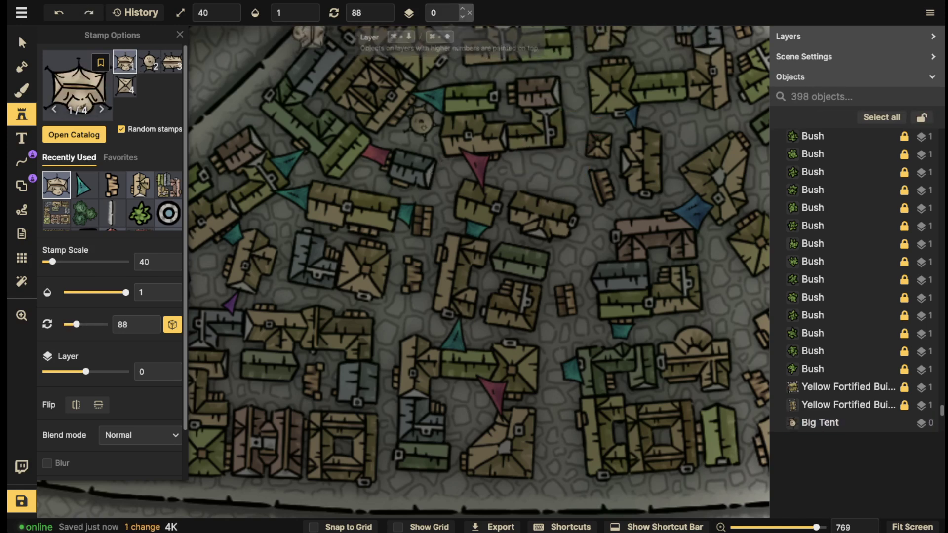
Place two big tents on layer -1 at scale 40 between the yellow district's upper-right buildings, including a round one.
left_click(463, 17)
left_click(576, 92)
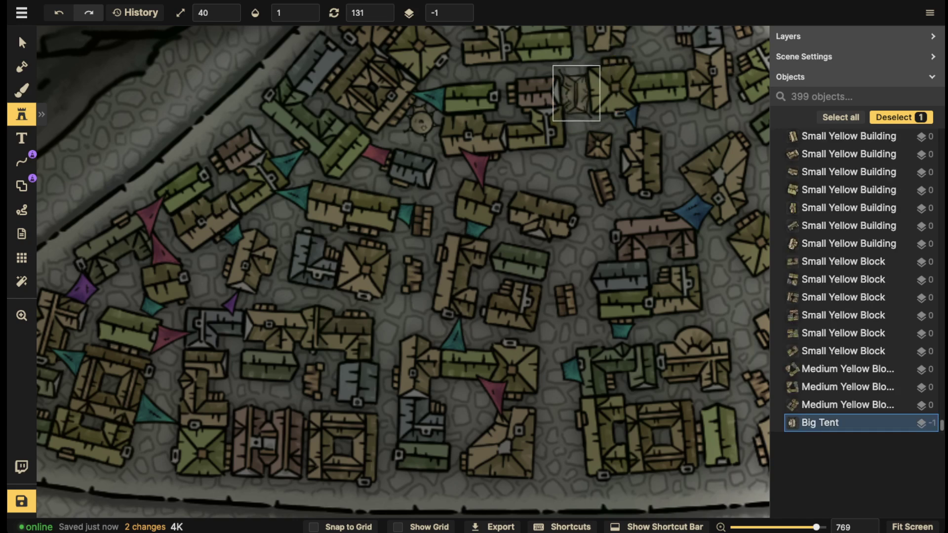
left_click_drag(594, 116, 653, 252)
key("Escape")
left_click(620, 162)
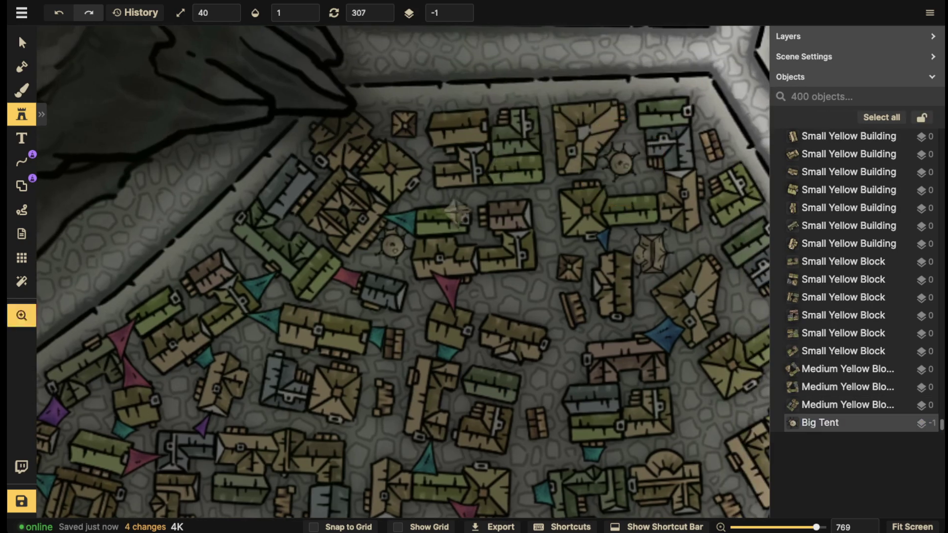
Place big tents at scale 40 on layer -1 along the yellow district's left wall and between its lower-left blocks.
left_click_drag(458, 214, 536, 65)
left_click(292, 85)
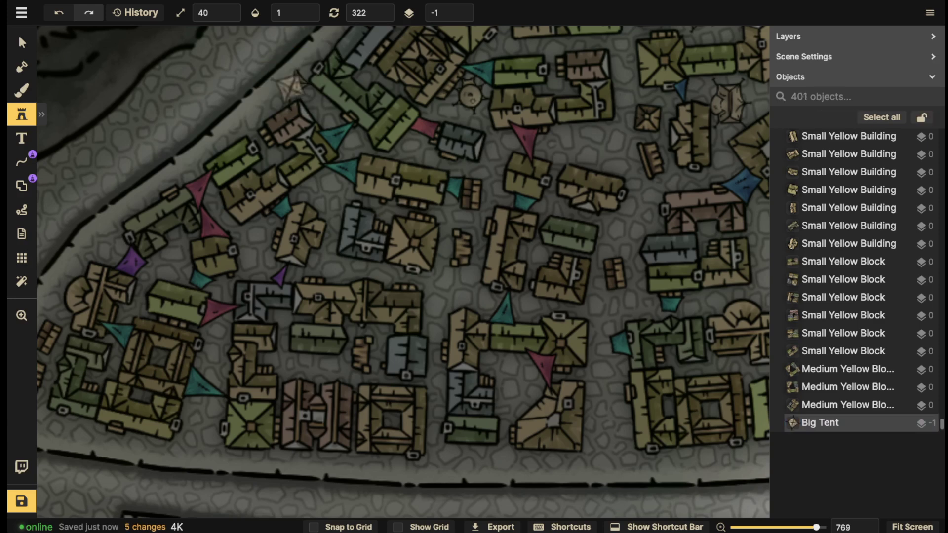
left_click_drag(274, 197, 325, 96)
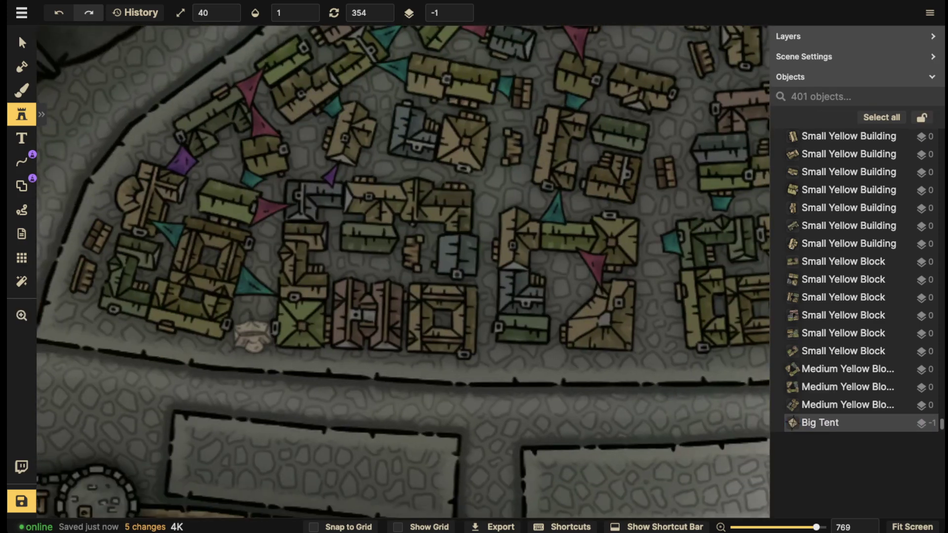
left_click(253, 326)
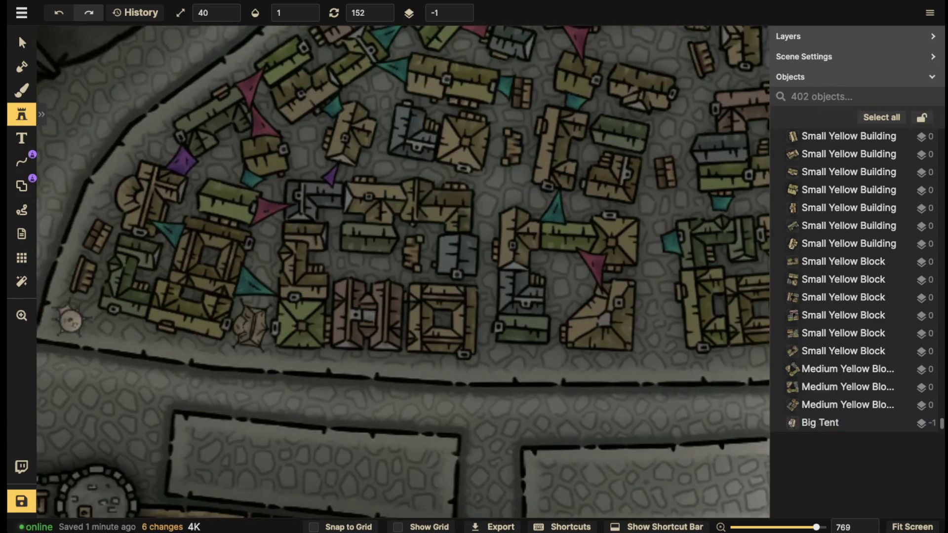
left_click(430, 281)
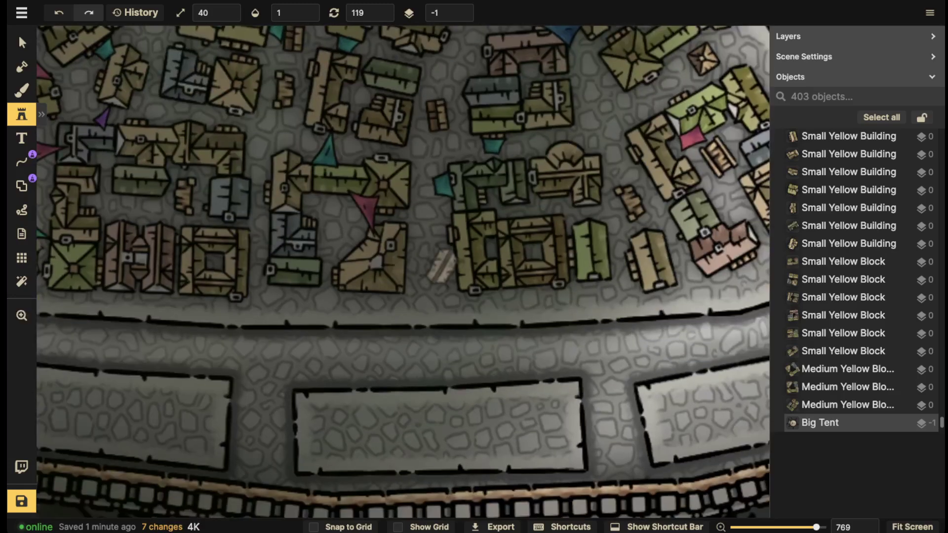
Place a long big tent between the lower central blocks and a round one beside the triangular pink canopy, at scale 40.
left_click(431, 286)
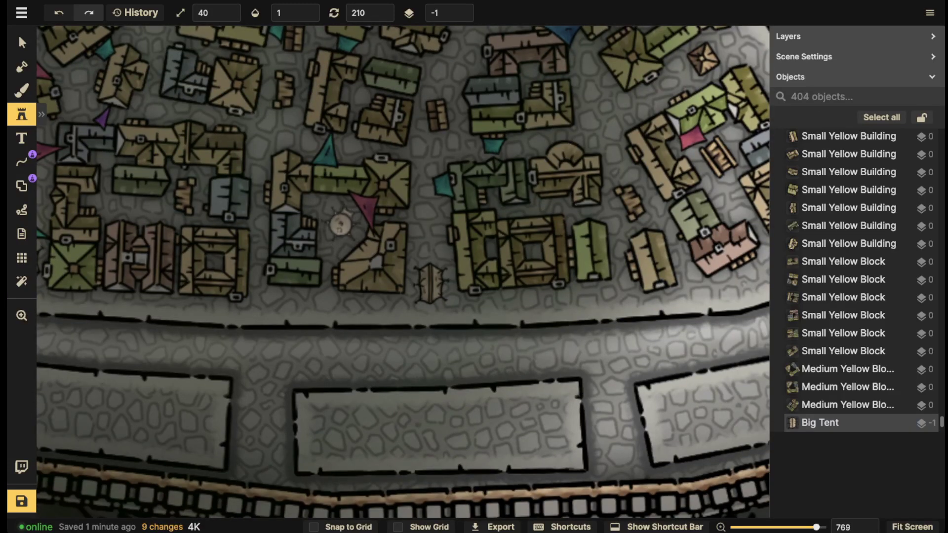
left_click(340, 225)
scroll(340, 225, "down", 5)
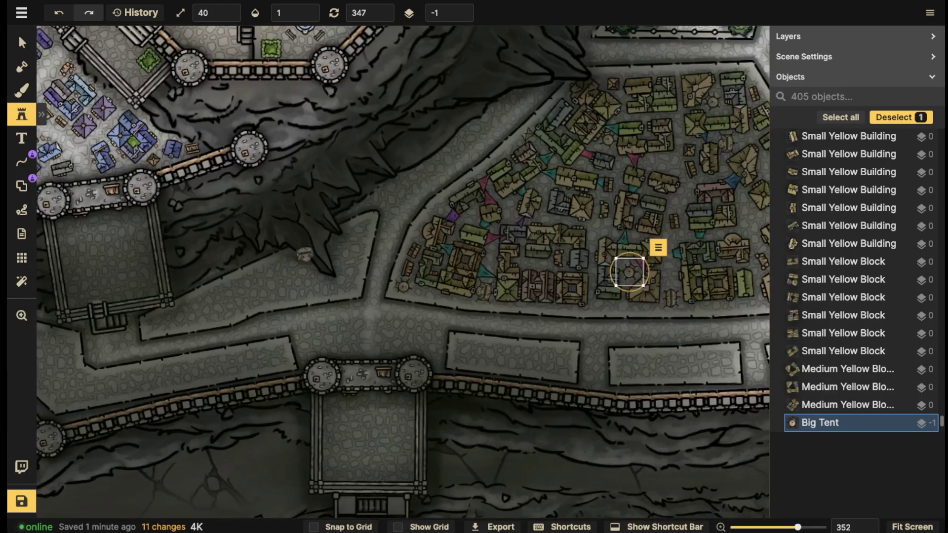
key("Escape")
Place two big tents at scale 40 in the gaps beside the lower-right block and left of the central buildings.
left_click_drag(606, 237, 502, 260)
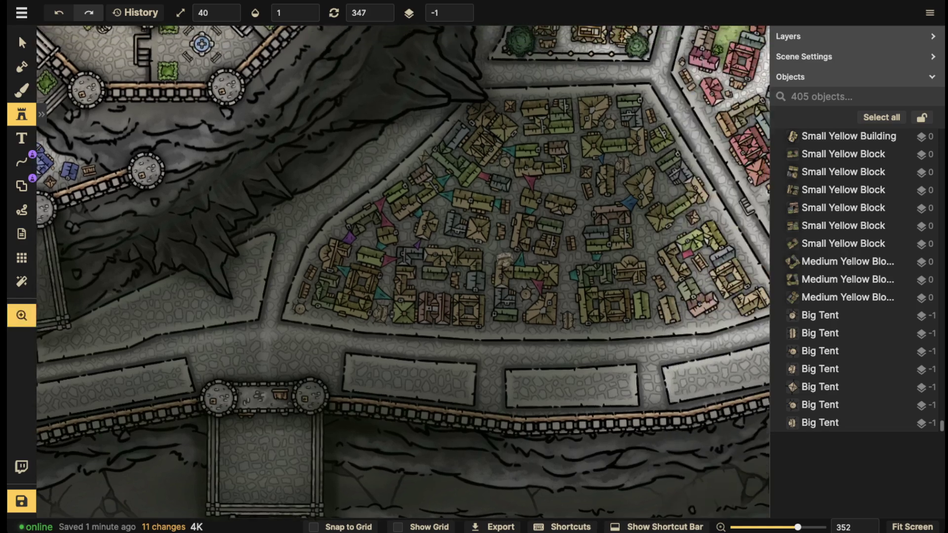
left_click_drag(428, 133, 254, 199)
scroll(491, 302, "up", 2)
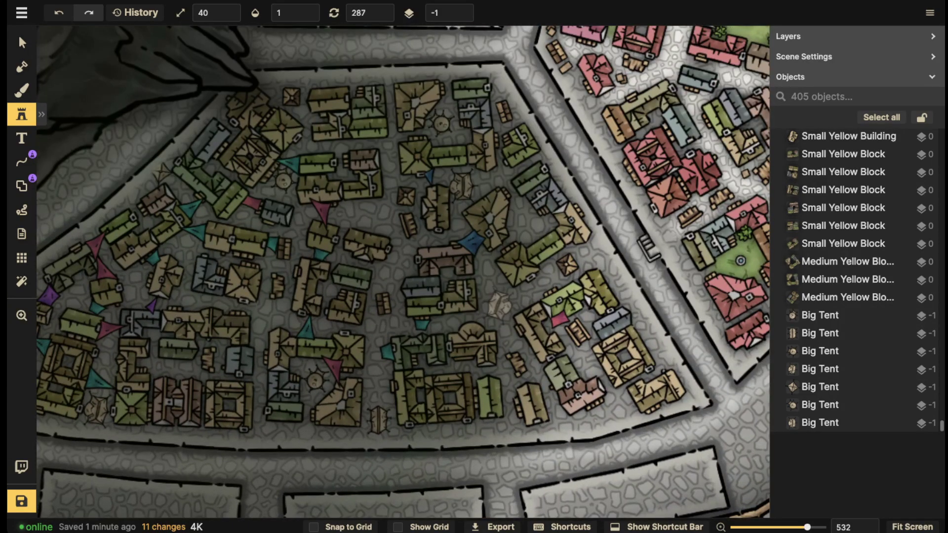
left_click(494, 298)
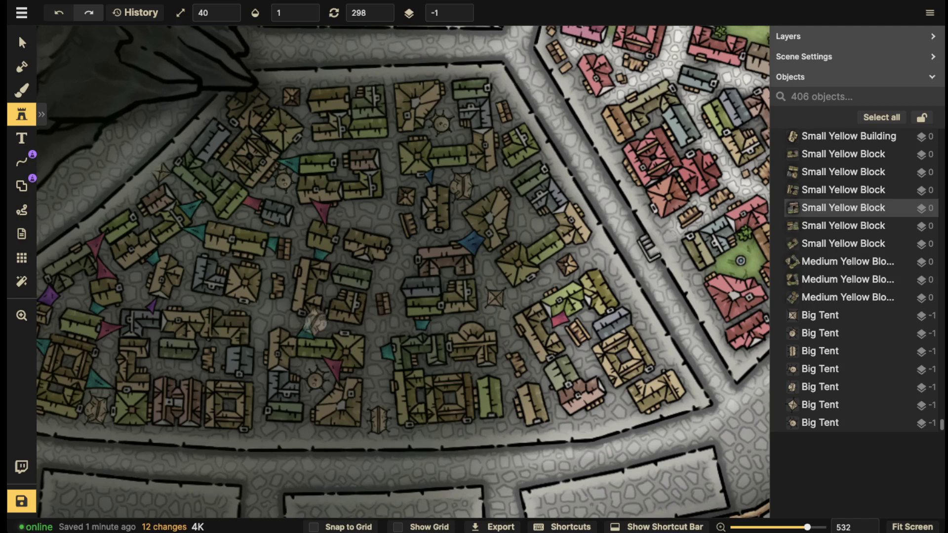
left_click(273, 312)
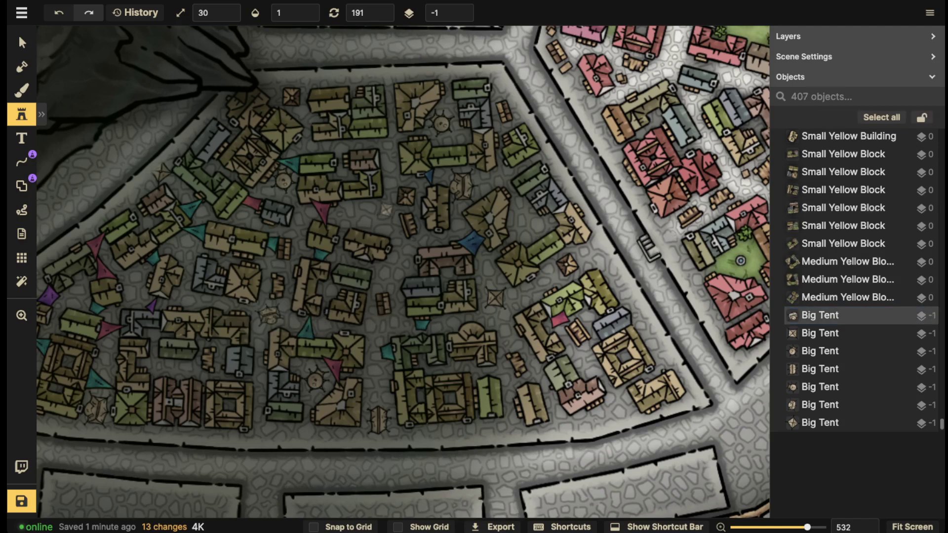
Place big tents at scale 30 on layer -1 in the yellow district's upper central gap and around its lower-right block.
left_click(381, 215)
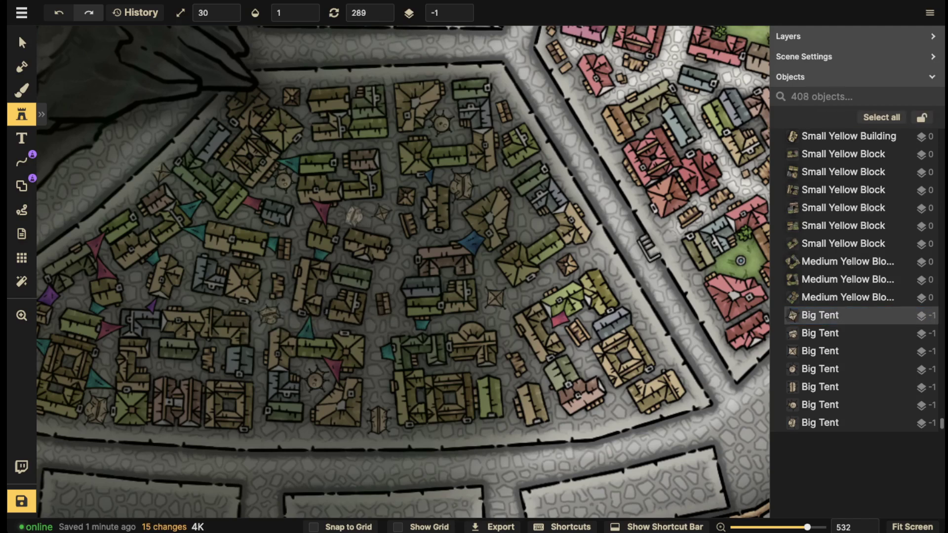
left_click(349, 214)
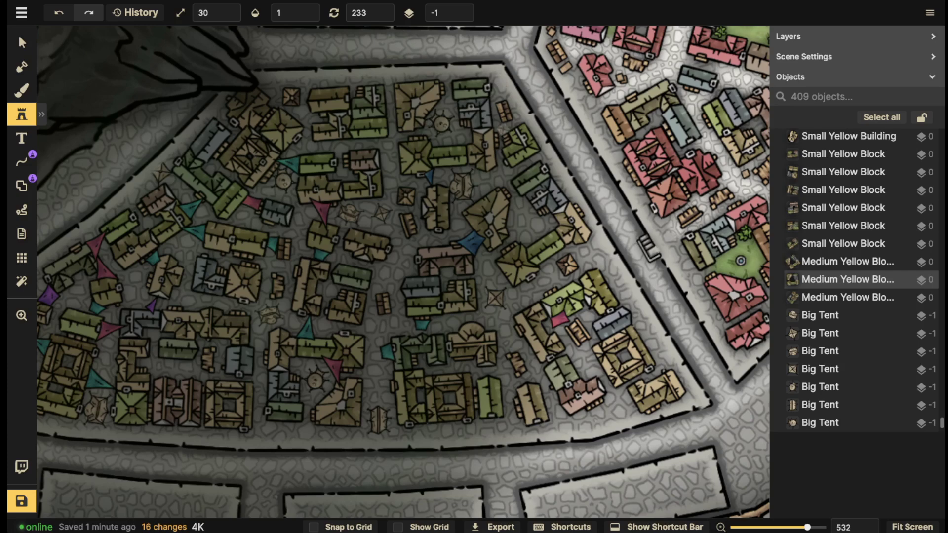
left_click_drag(563, 271, 528, 147)
left_click(519, 151)
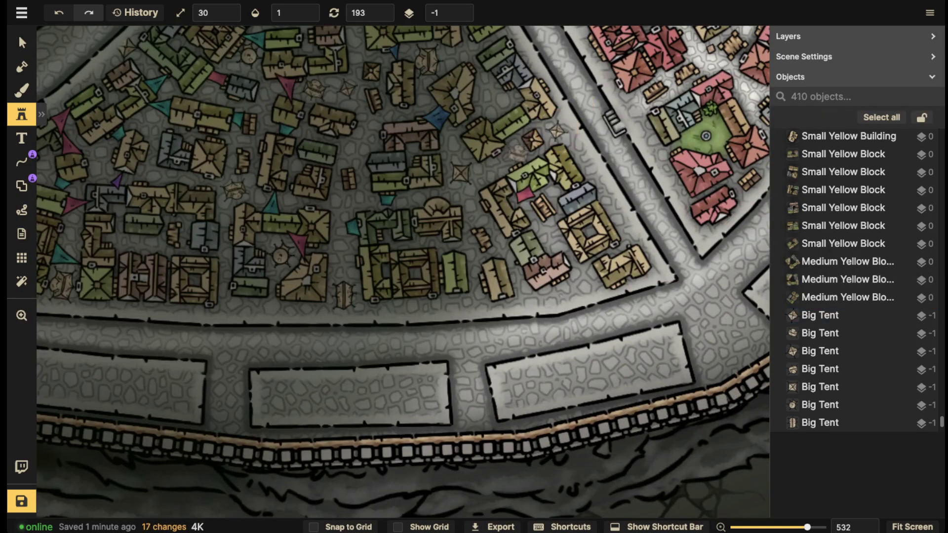
left_click(580, 288)
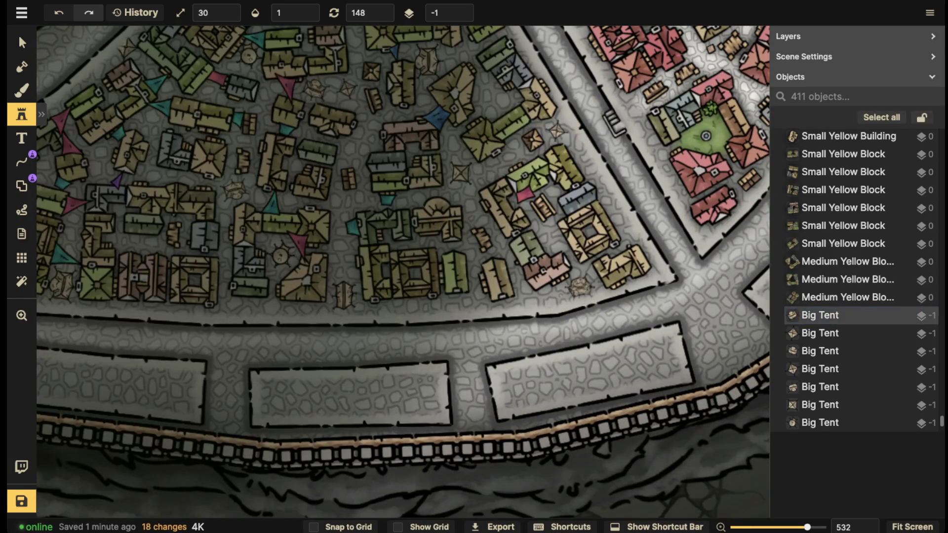
Place more big tents at scale 30 on layer -1 above the lower-right block, along the central lane and among the left-hand blocks.
left_click(501, 163)
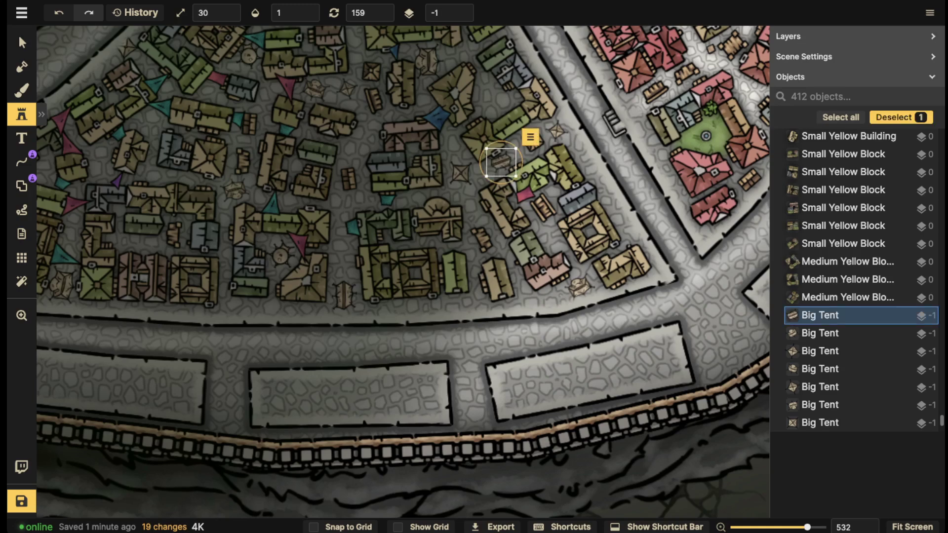
left_click_drag(398, 194, 554, 171)
left_click(500, 181)
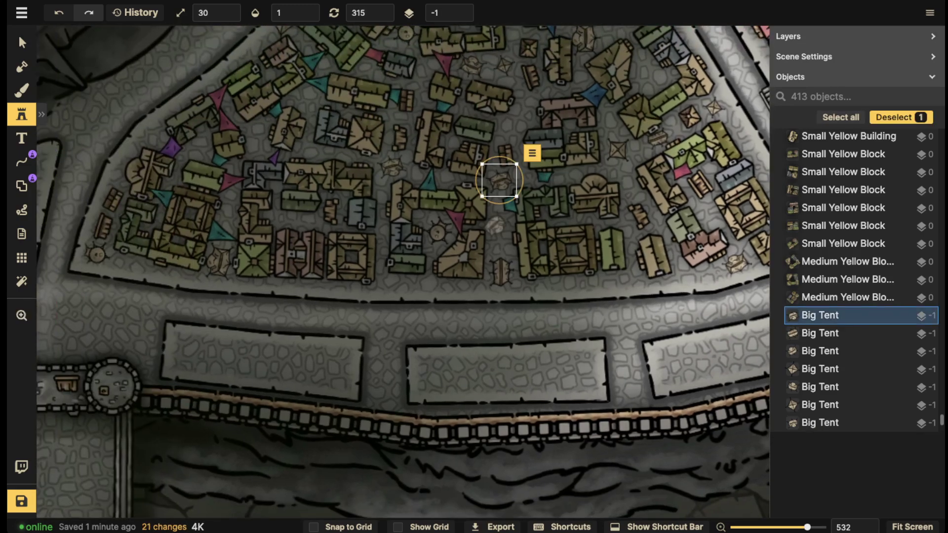
left_click(499, 238)
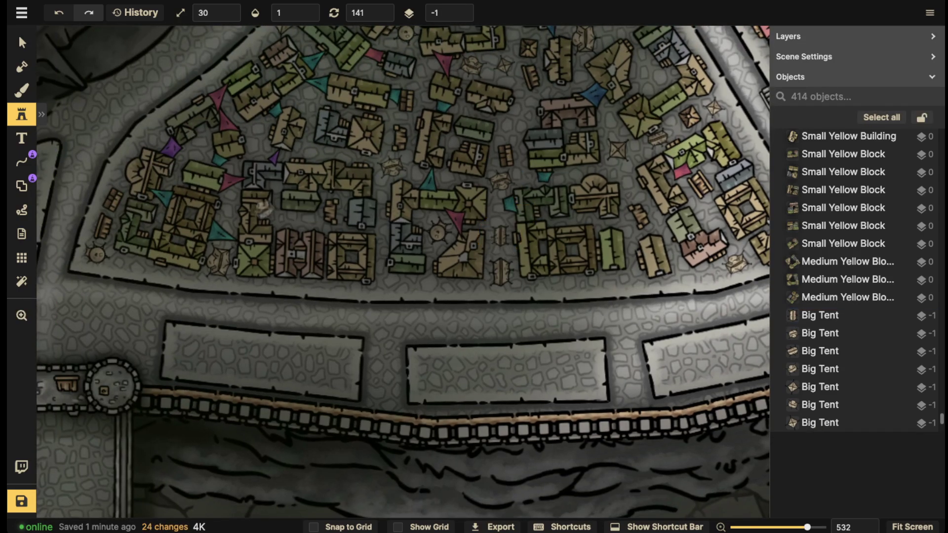
scroll(232, 211, "down", 2)
left_click(251, 151)
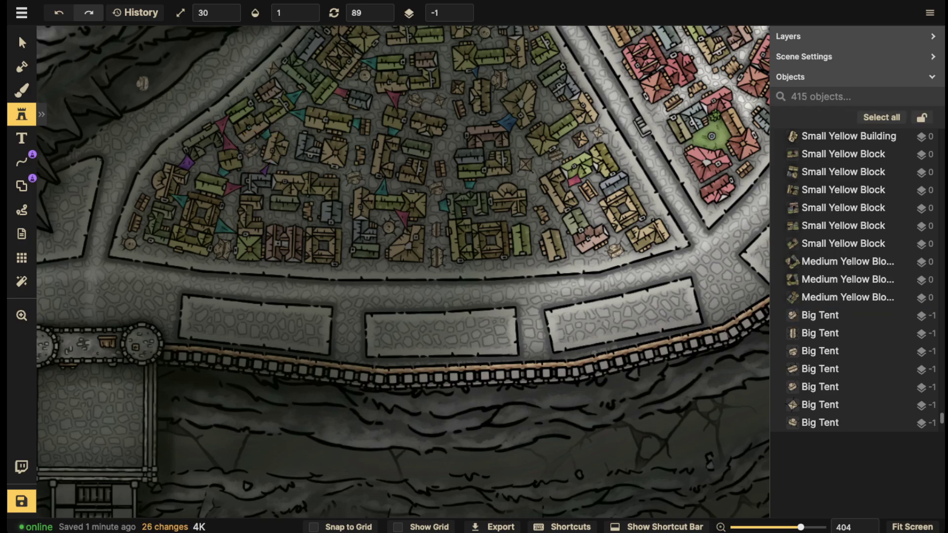
Examine the filled yellow district within the whole city map.
scroll(378, 87, "down", 2)
left_click_drag(419, 84, 420, 258)
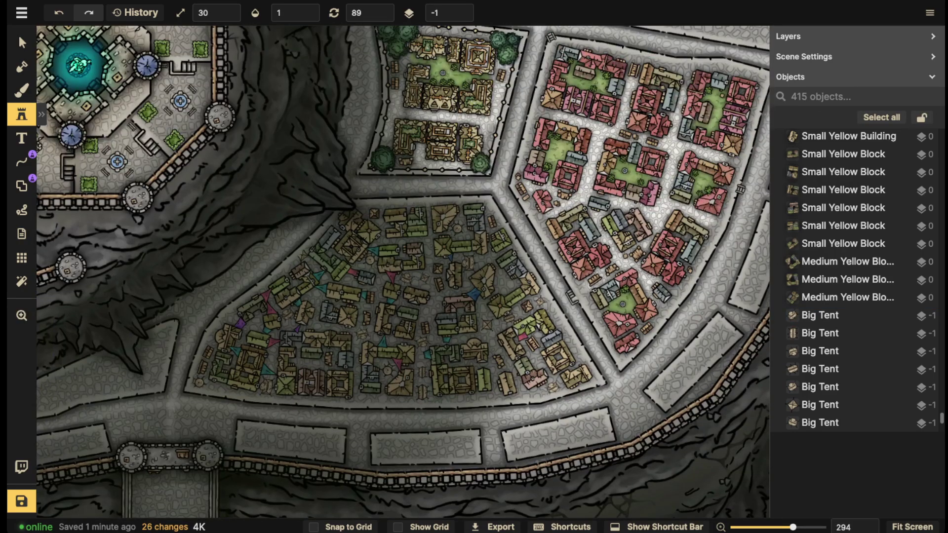
left_click(20, 40)
scroll(477, 192, "down", 6)
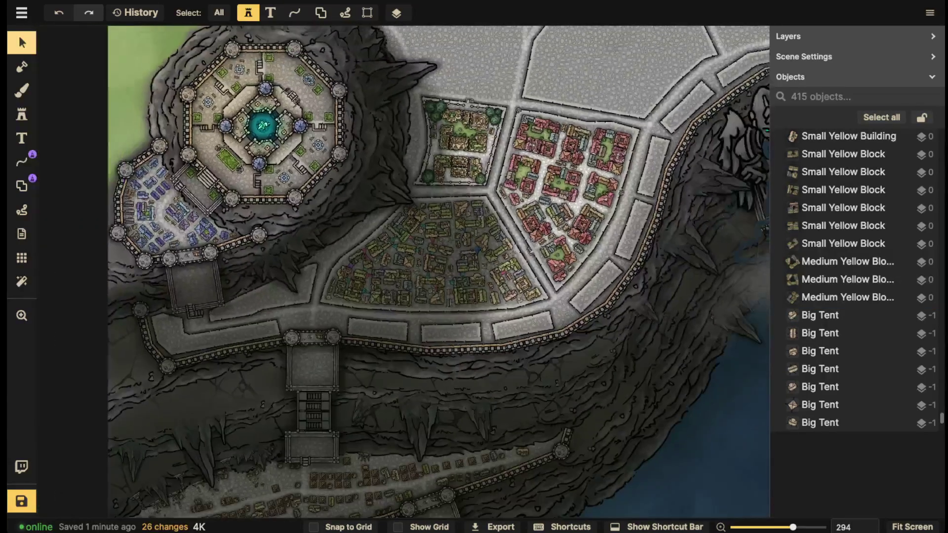
scroll(463, 174, "down", 5)
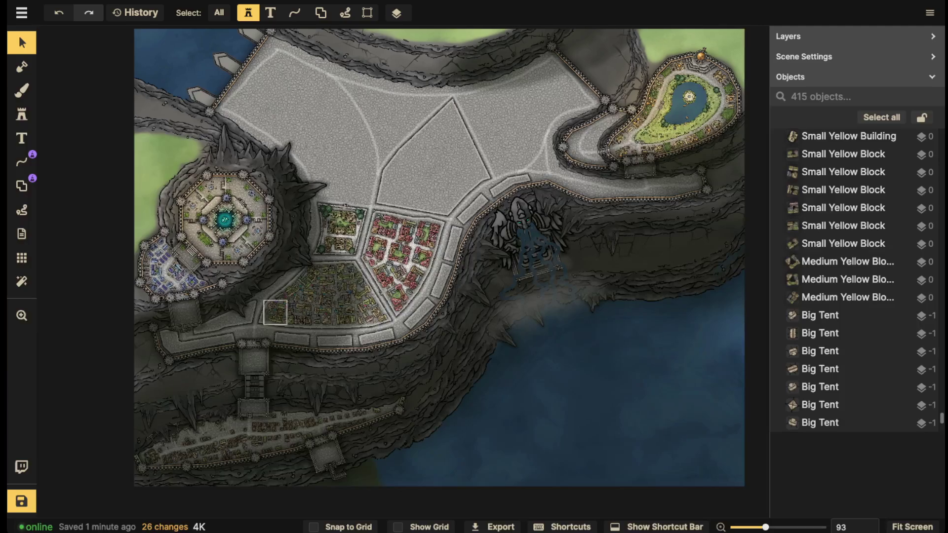
scroll(344, 315, "up", 5)
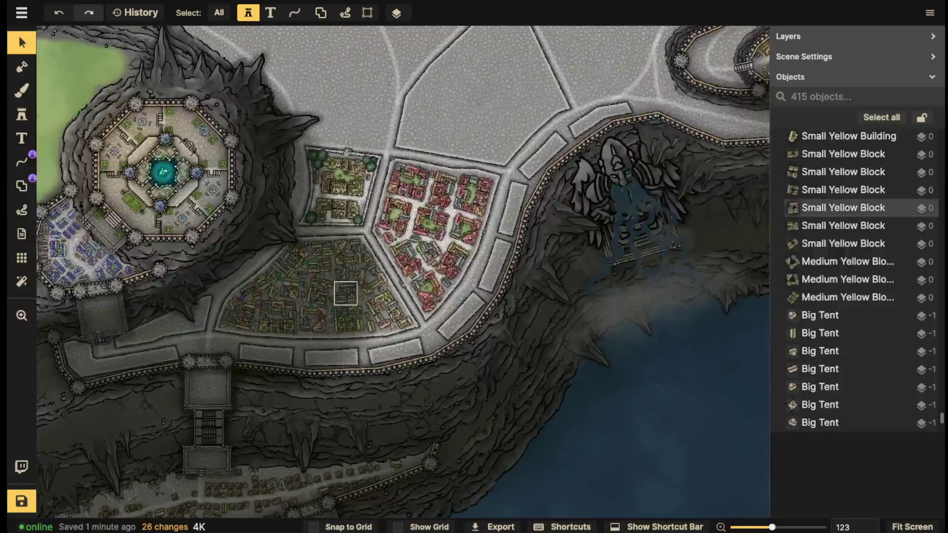
Copy the small shack in the yellow district's centre and paste it at scale 60 on layer 1 among the right-hand buildings.
scroll(348, 290, "up", 4)
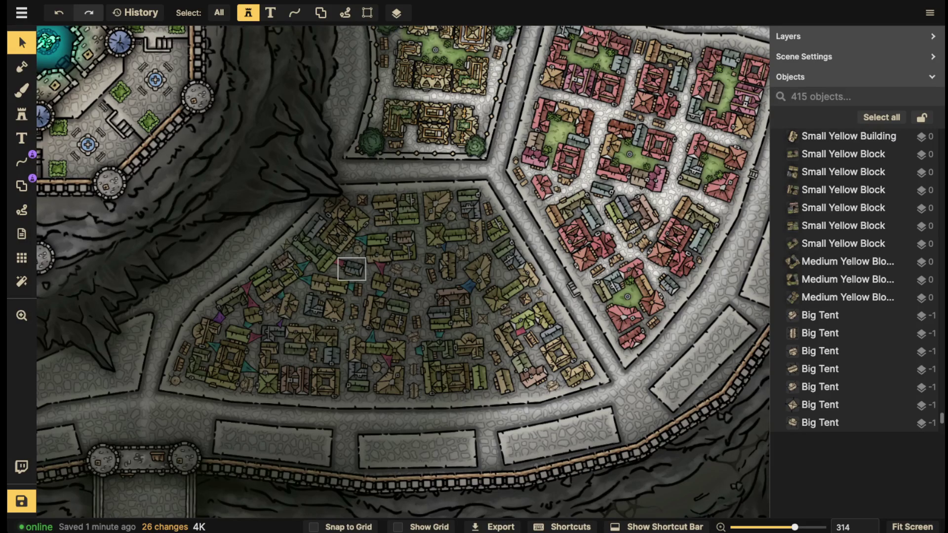
scroll(430, 261, "up", 1)
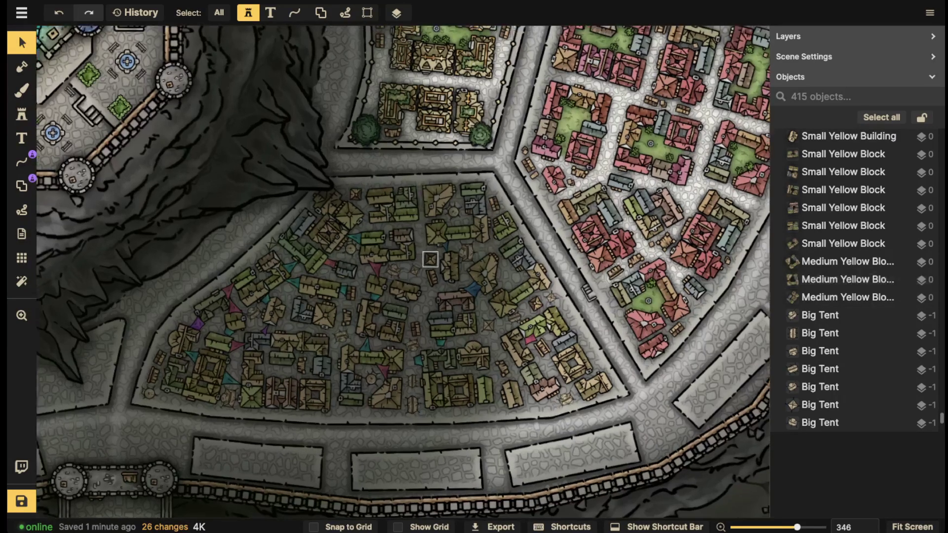
left_click(430, 259)
key("ctrl+v")
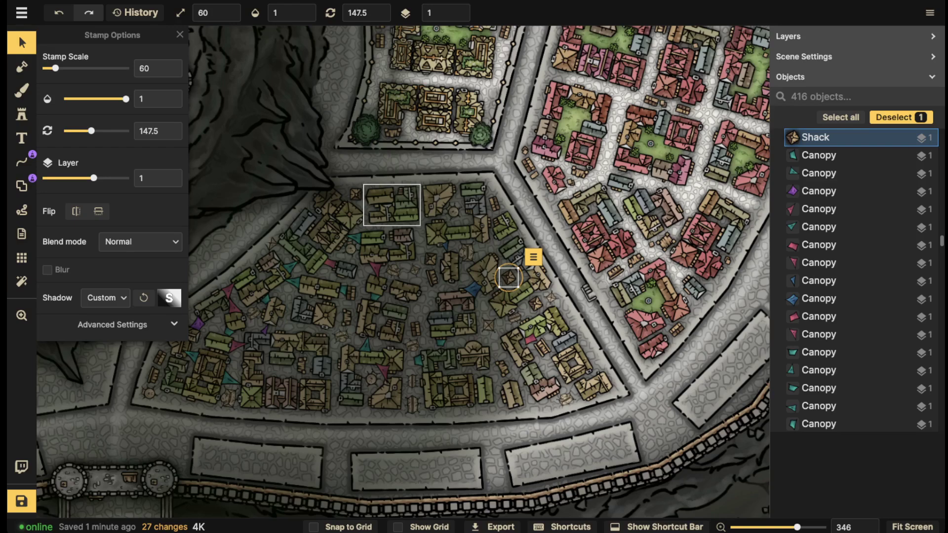
key("Escape")
Paint light cobblestone on the foreground between the yellow district's buildings with a round brush of size 10, opacity 1 and softness 1.
scroll(435, 157, "down", 1)
left_click_drag(432, 129, 403, 237)
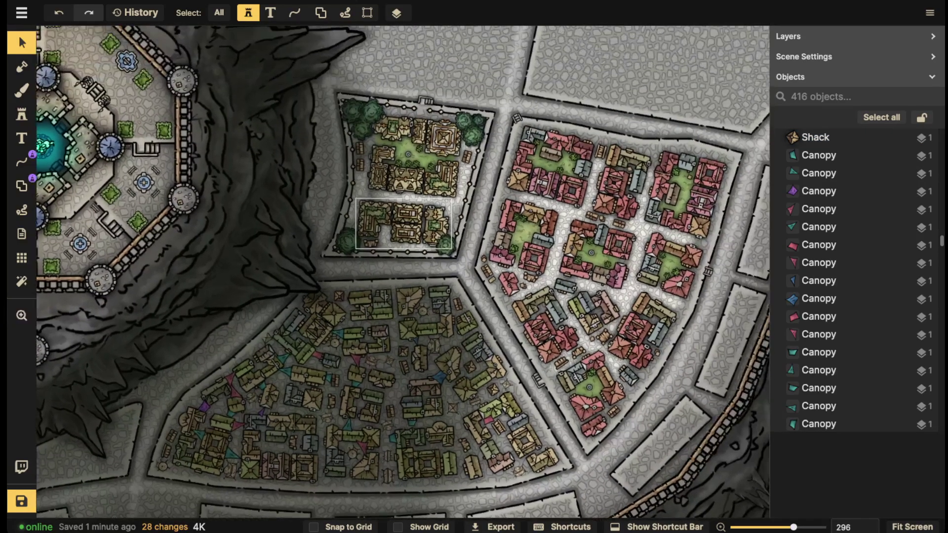
scroll(402, 223, "down", 3)
key("b")
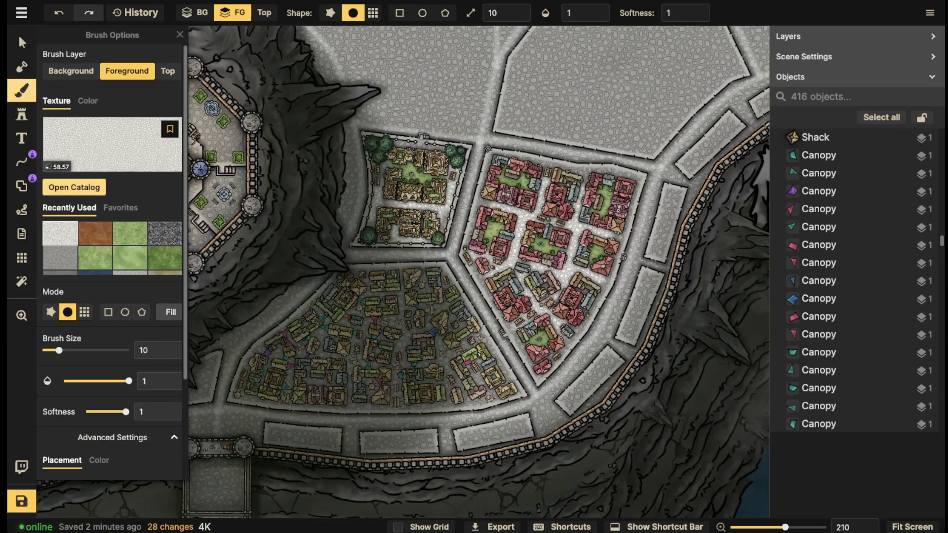
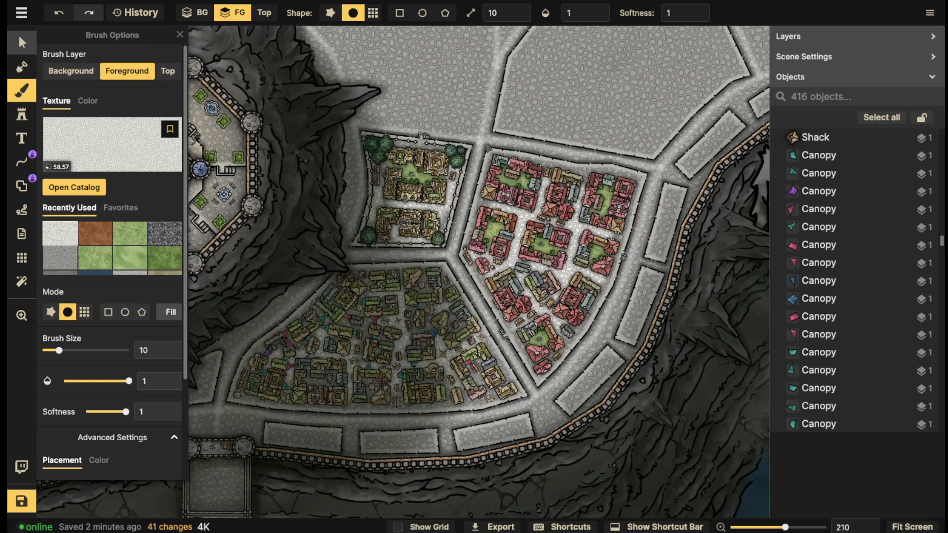
left_click(21, 43)
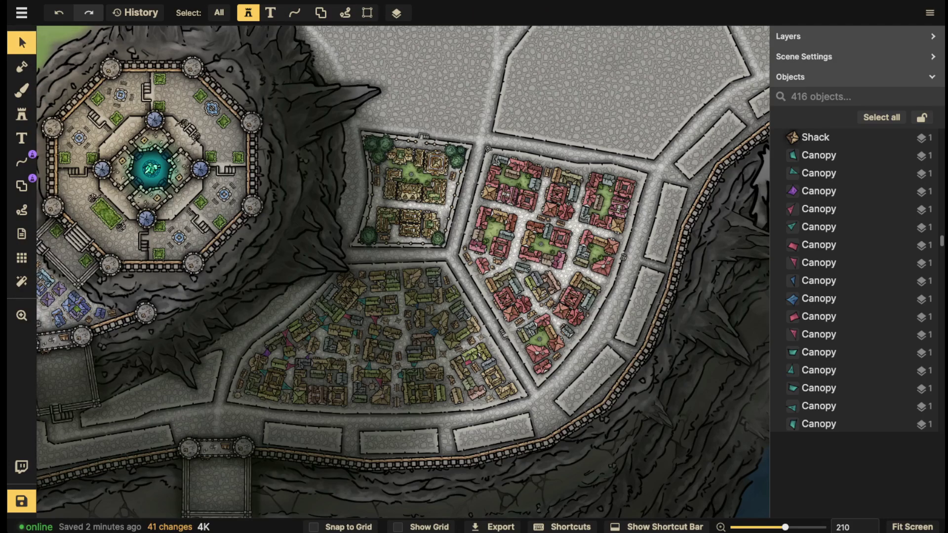
Examine the whole city map, the yellow district with its outer wall and gates, and the red district.
scroll(409, 232, "down", 8)
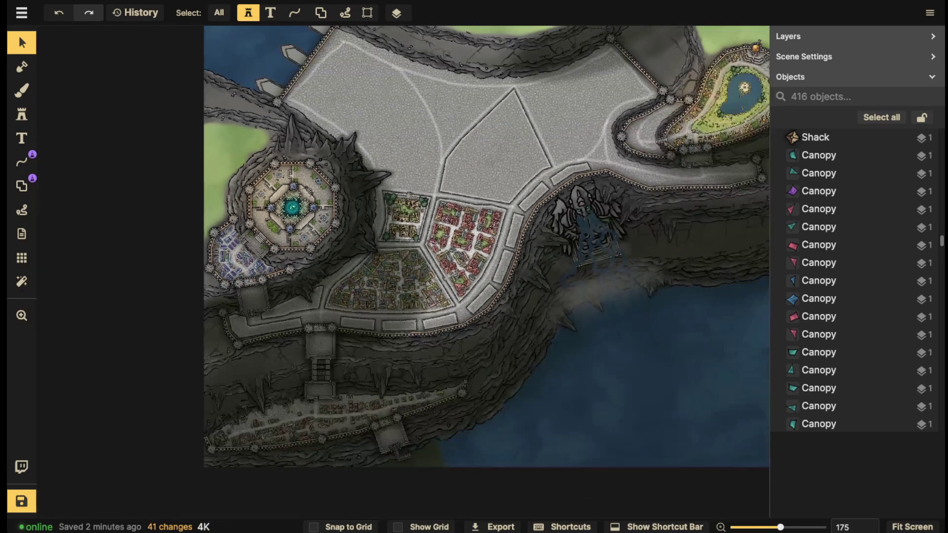
left_click_drag(451, 215, 348, 267)
scroll(434, 182, "down", 2)
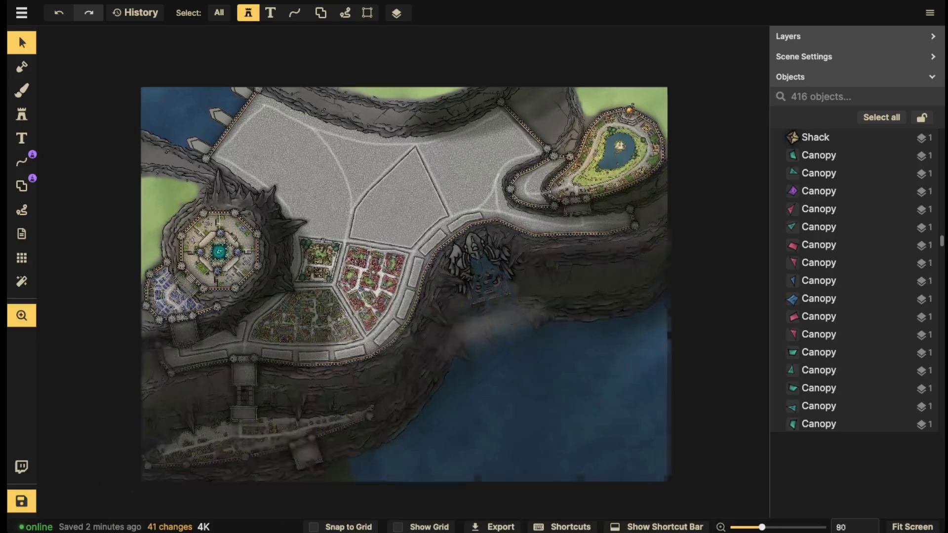
left_click_drag(434, 181, 506, 140)
scroll(284, 259, "up", 2)
scroll(334, 300, "up", 6)
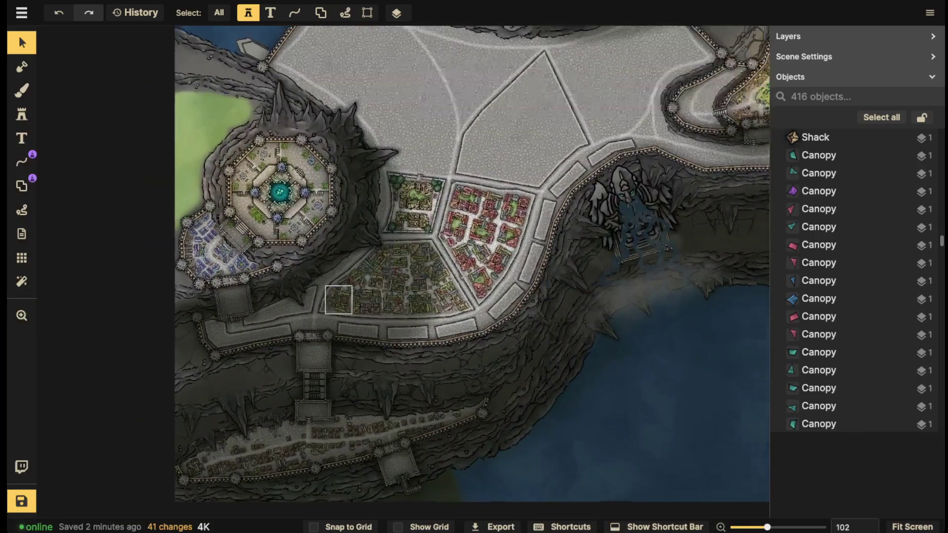
scroll(334, 300, "up", 8)
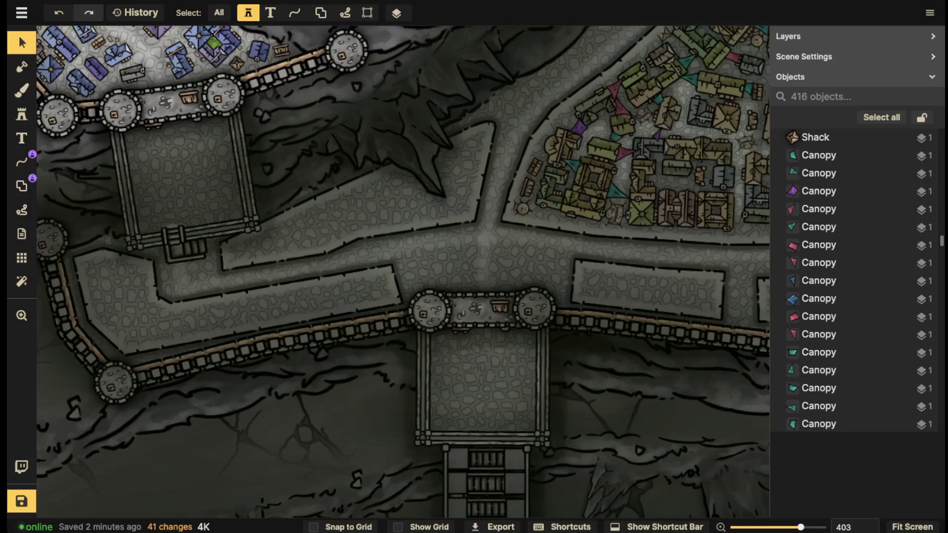
left_click_drag(683, 183, 455, 222)
scroll(455, 223, "down", 2)
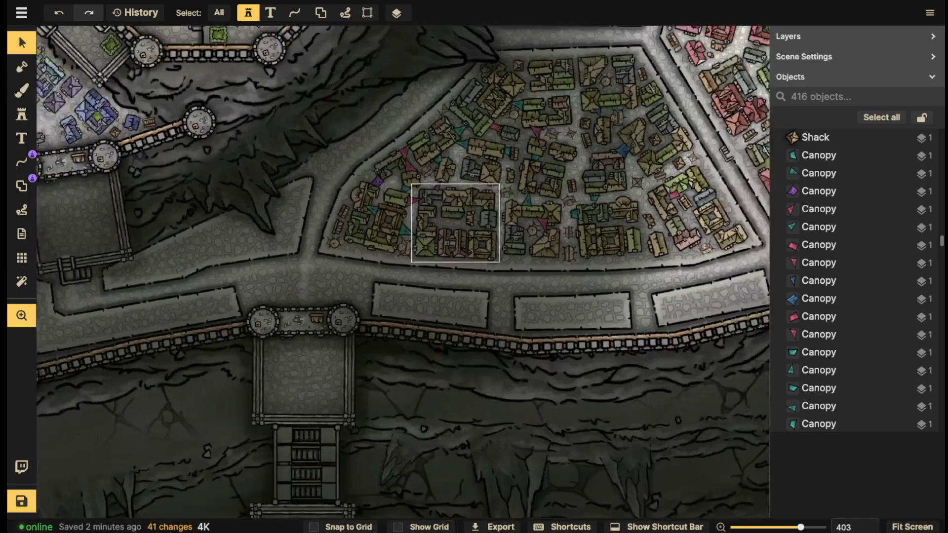
scroll(442, 223, "down", 2)
left_click_drag(706, 70, 405, 281)
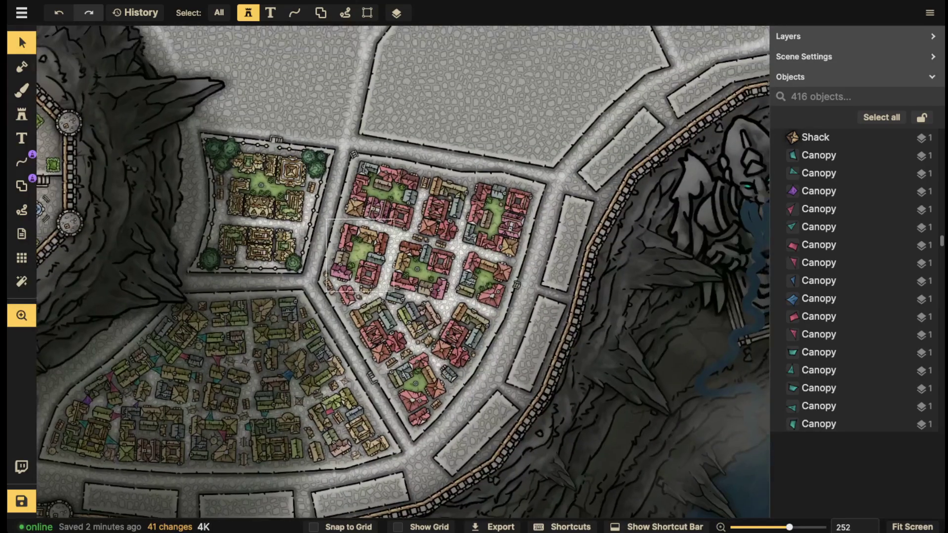
scroll(415, 270, "up", 3)
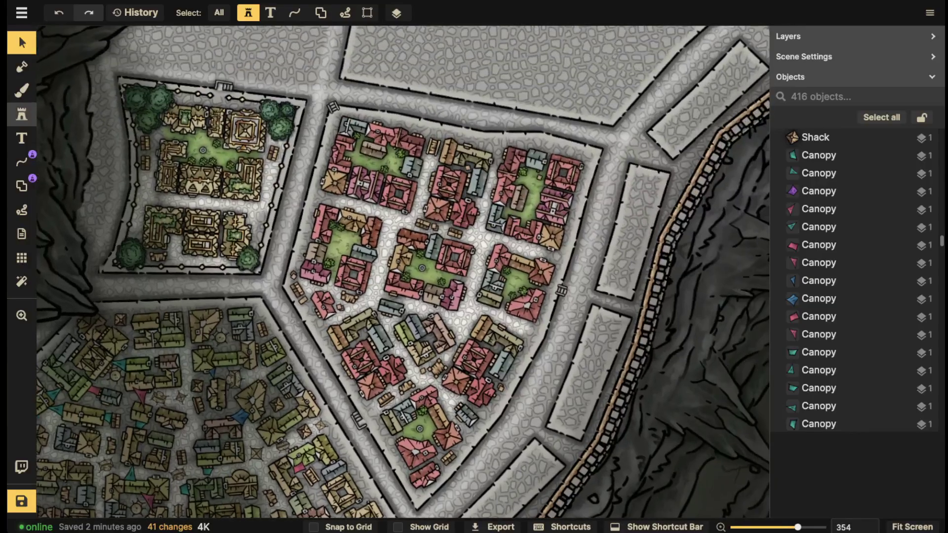
Search the Watercolor Cities stamps for "inn" and expand the Core inn variants.
left_click(22, 114)
left_click(70, 134)
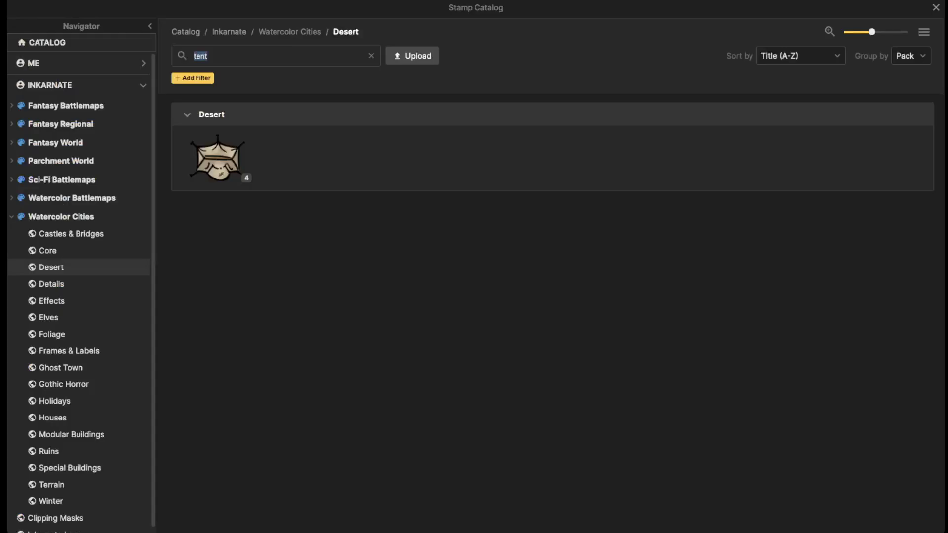
type("inn")
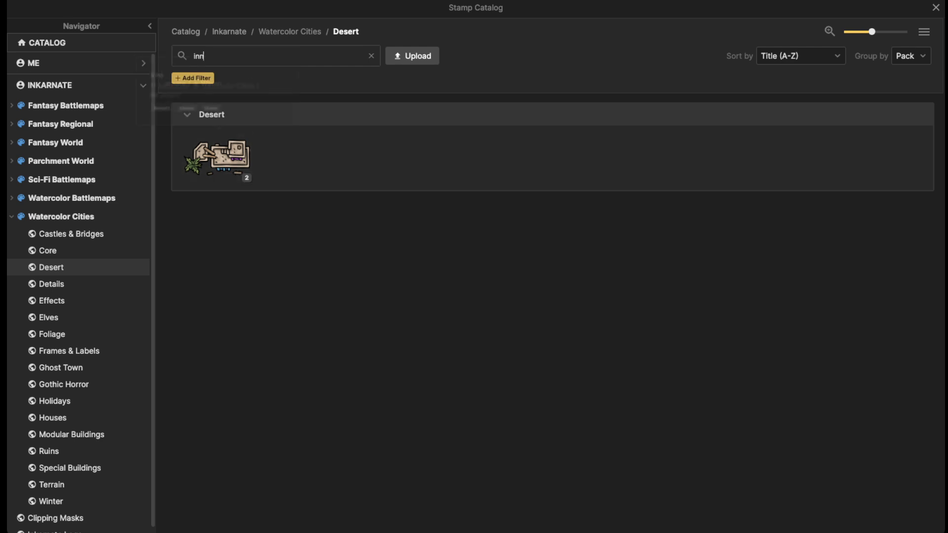
left_click(289, 31)
mouse_move(218, 157)
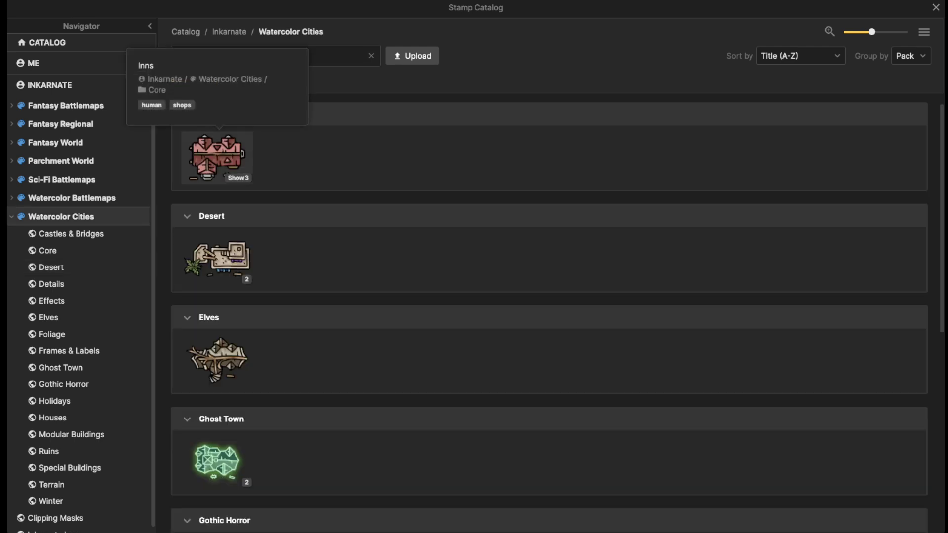
left_click(238, 177)
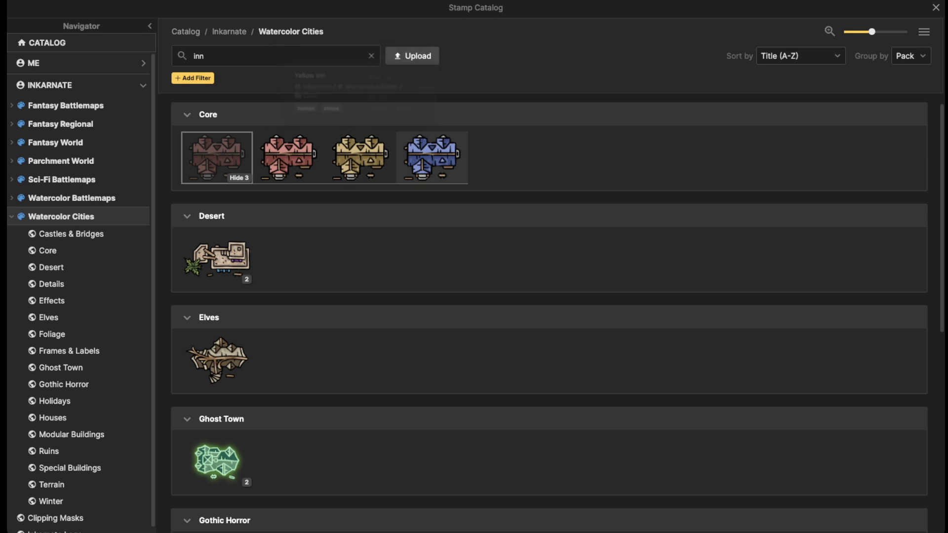
Compare the Big Inn variants under Special Buildings and choose the red U-shaped one as the stamp.
scroll(360, 163, "down", 7)
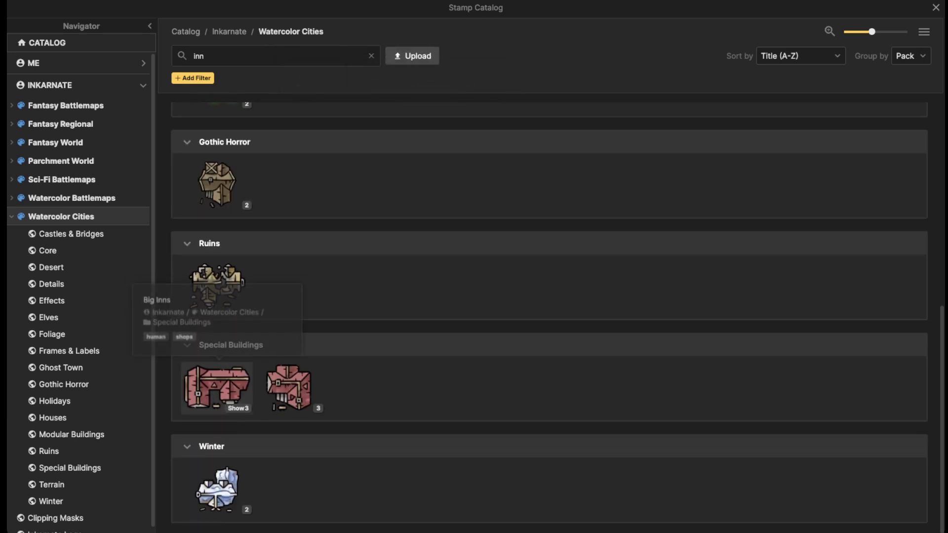
left_click(246, 408)
left_click(525, 408)
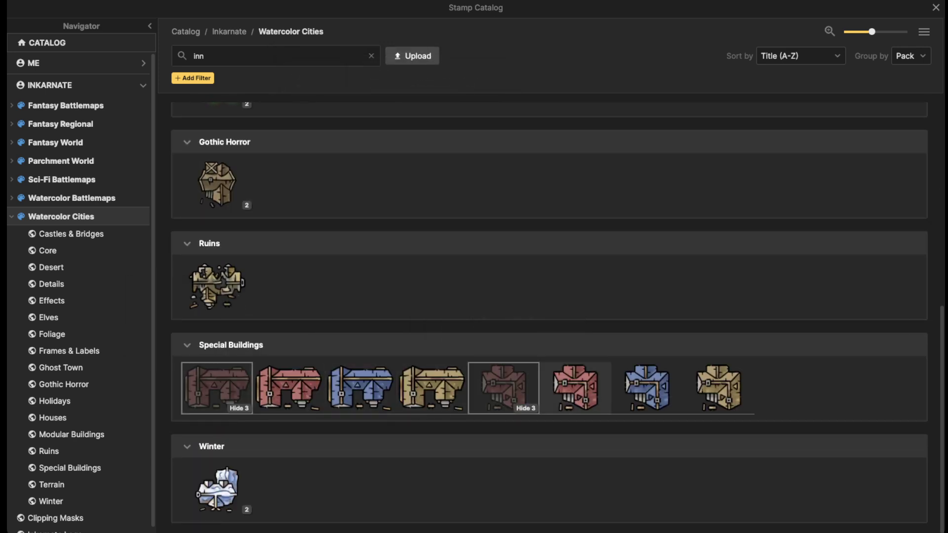
scroll(289, 157, "up", 7)
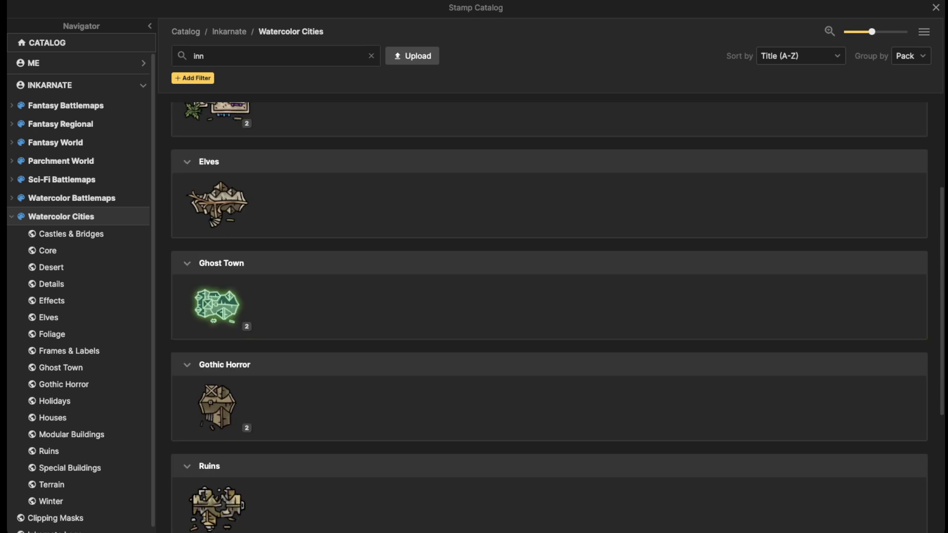
scroll(288, 157, "down", 7)
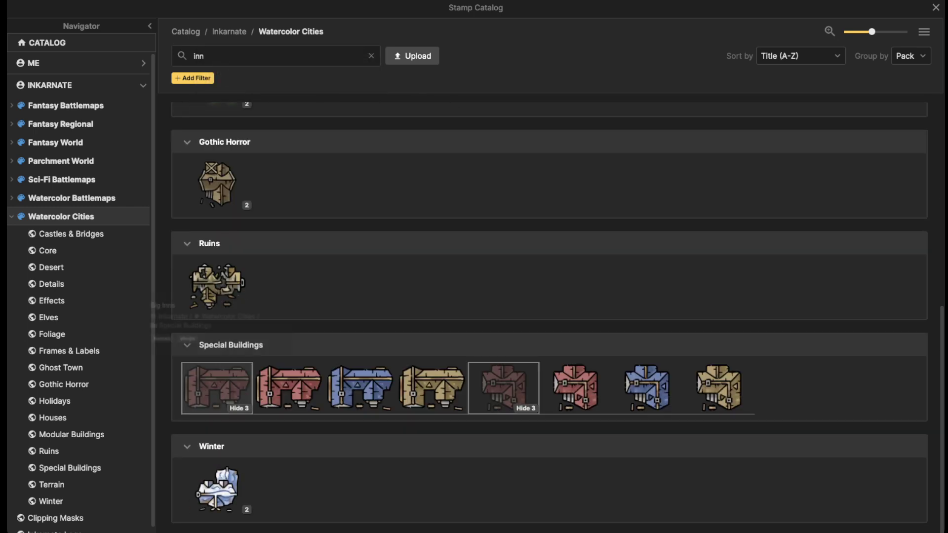
left_click(289, 388)
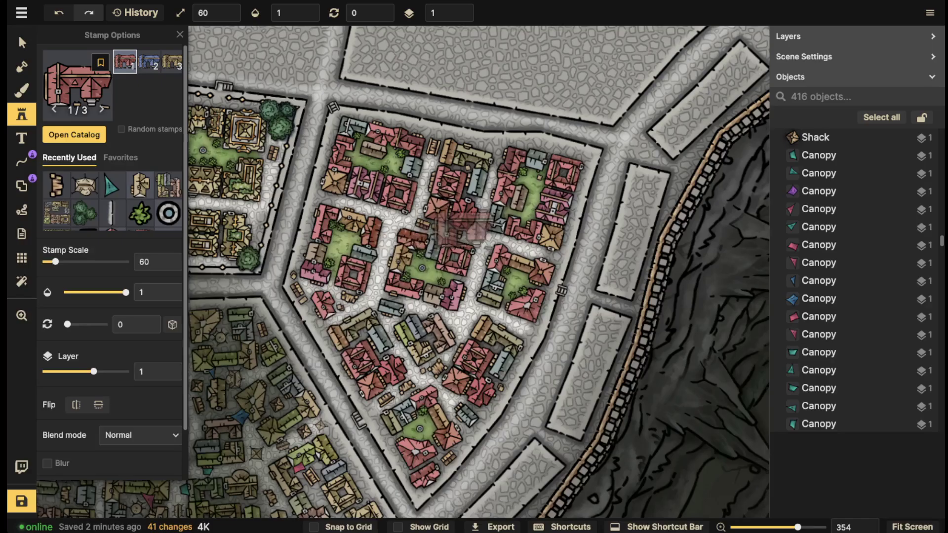
Stamp a Big Inn at scale 60 beside the red district and delete the small house block at the district's centre.
scroll(459, 111, "up", 5)
left_click_drag(459, 108, 406, 56)
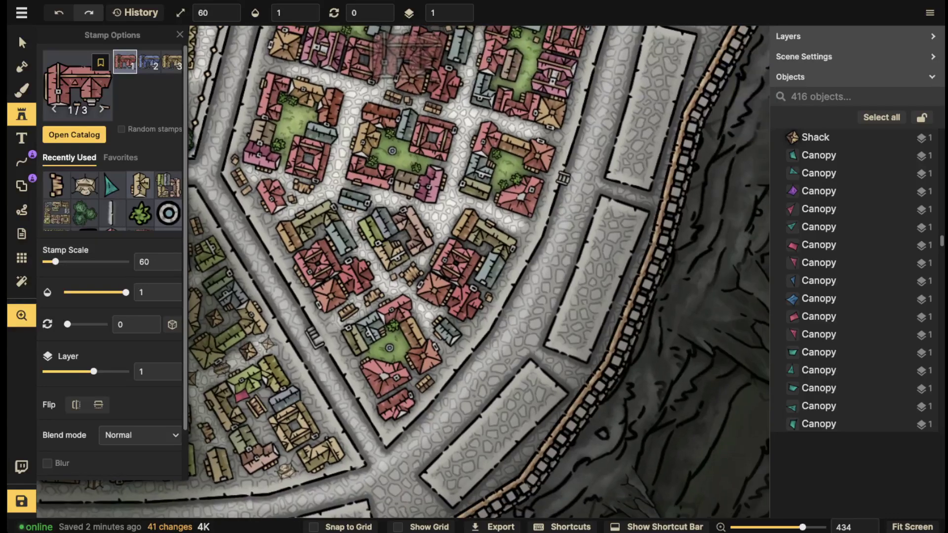
left_click(568, 283)
left_click(22, 42)
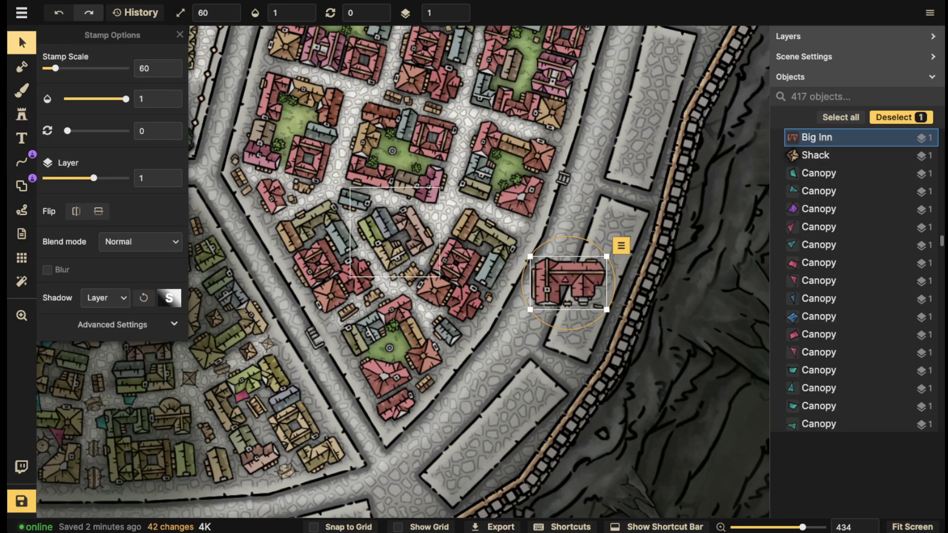
left_click(395, 240)
key("Delete")
Try fitting the Big Inn into the cleared gap between the red blocks and delete it.
left_click_drag(568, 282, 405, 231)
left_click_drag(459, 193, 352, 269)
left_click_drag(406, 230, 404, 231)
key("Delete")
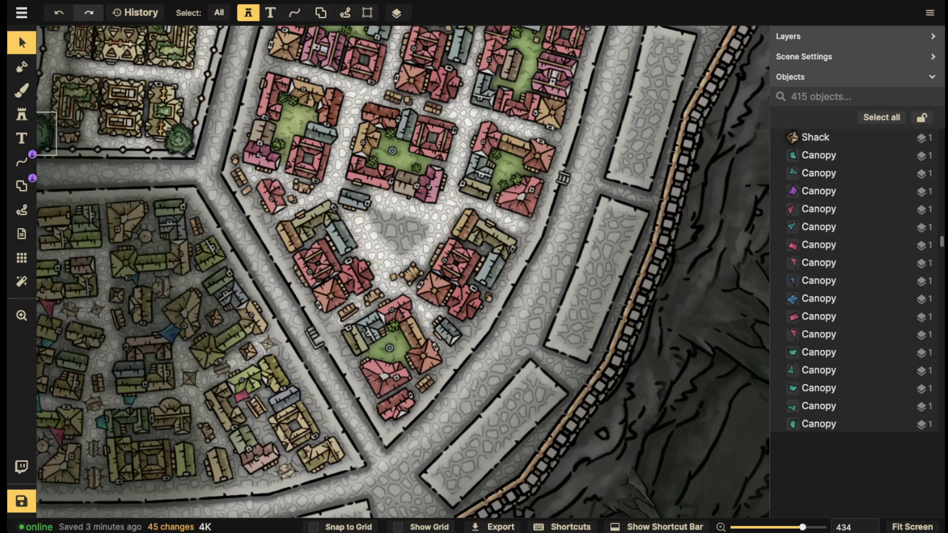
Choose the smaller red Inn under Special Buildings and place it in the red district's central gap, rotated to 30.
left_click(21, 114)
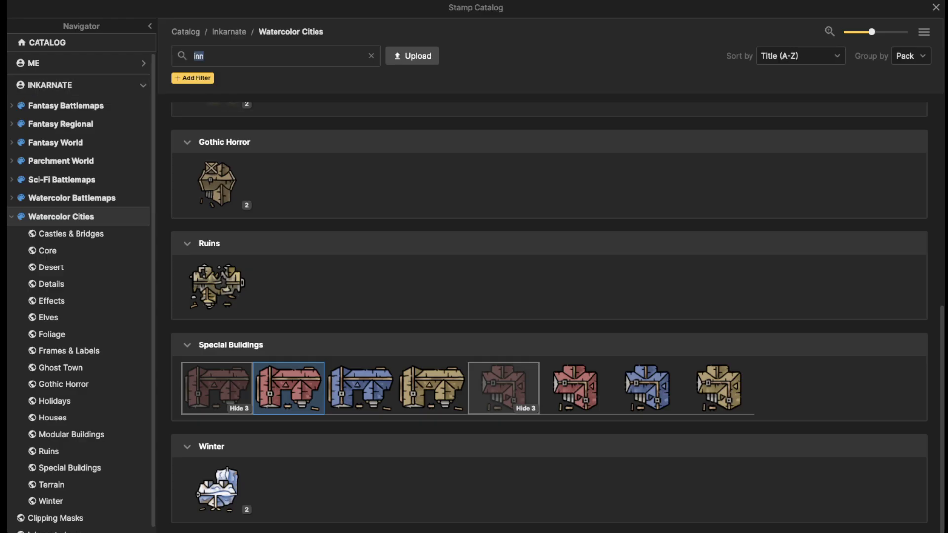
left_click(575, 388)
scroll(398, 231, "up", 3)
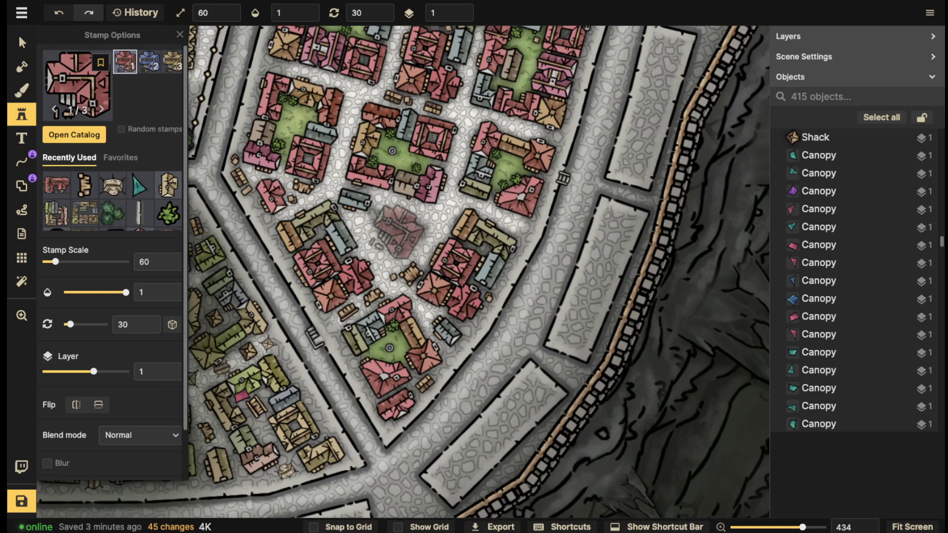
left_click(397, 231)
key("v")
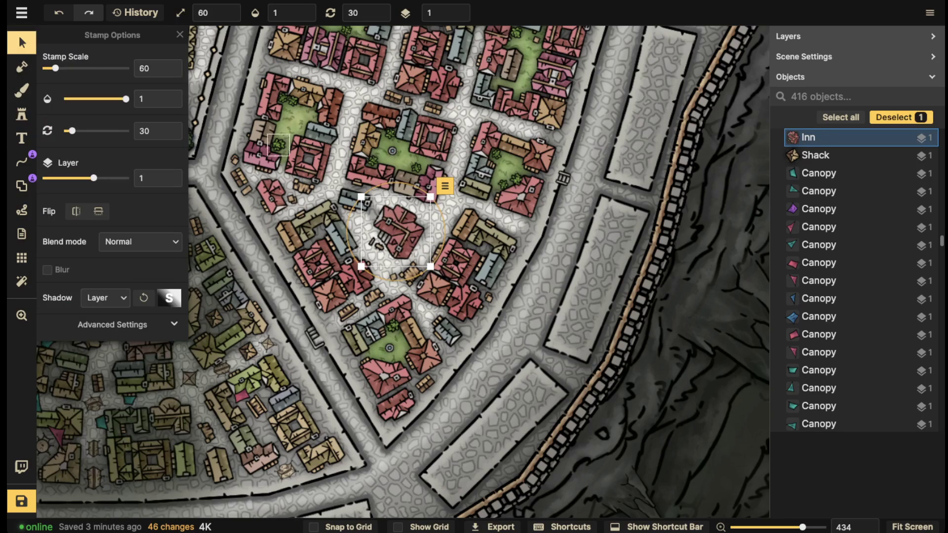
Search the Watercolor Cities stamps for "guild" and choose the purple-roofed Thieves Guild under Special Buildings.
scroll(278, 145, "down", 2)
left_click(278, 148)
key("space")
left_click_drag(279, 148, 476, 211)
left_click(22, 114)
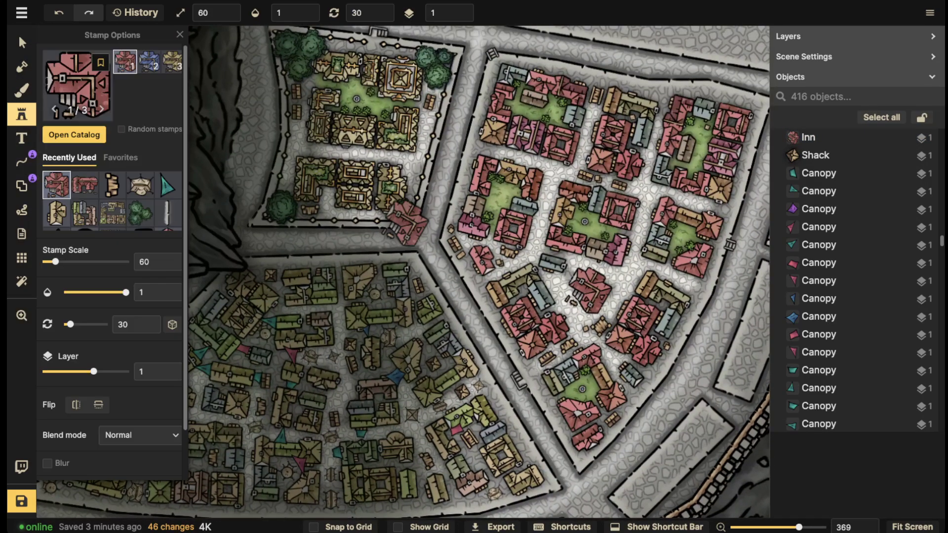
left_click(77, 85)
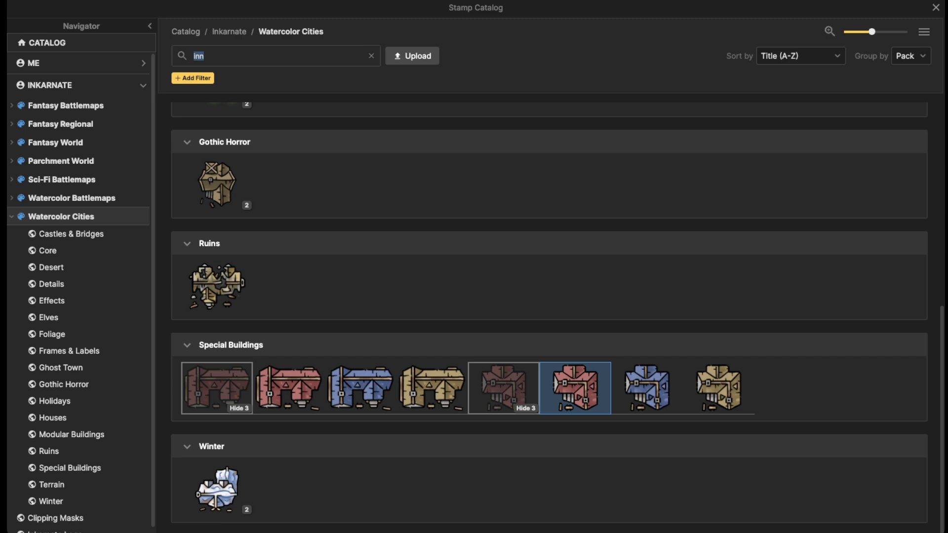
type("guild")
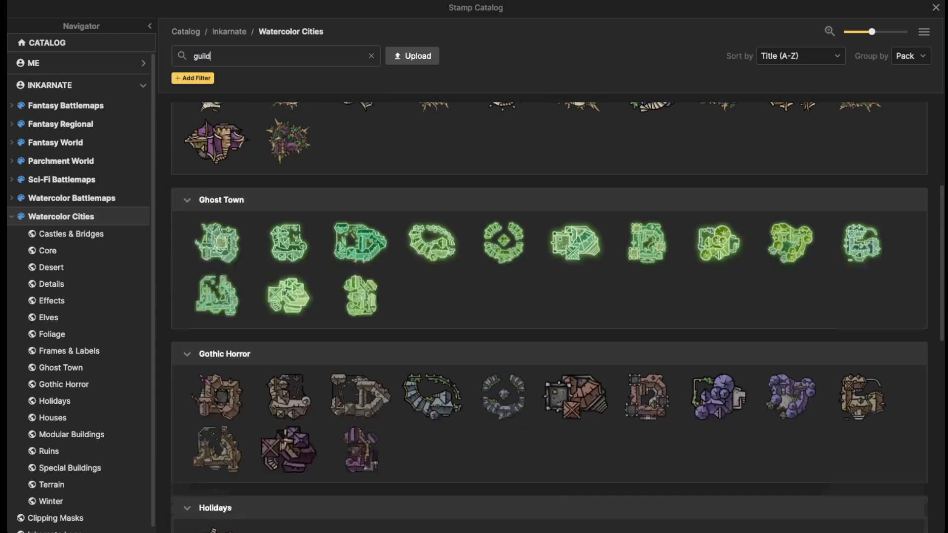
scroll(549, 316, "down", 4)
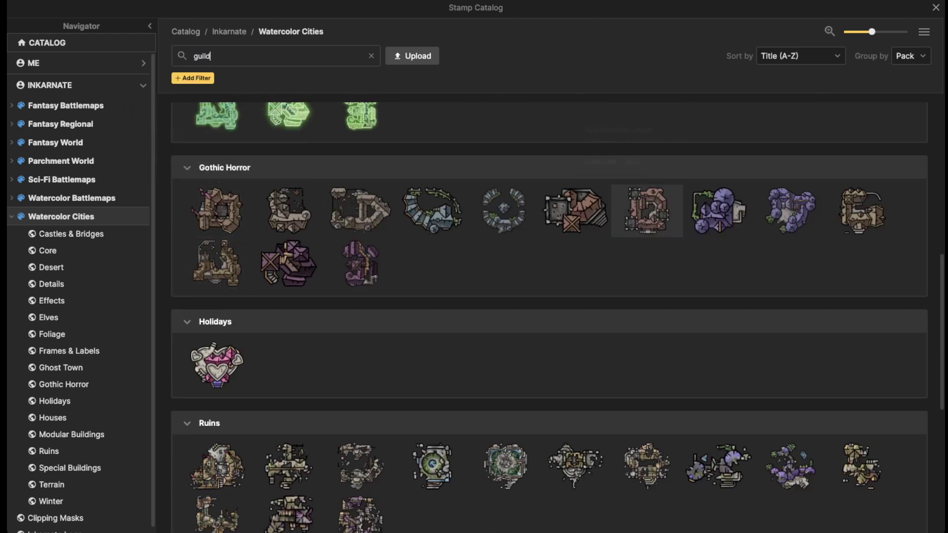
scroll(647, 211, "down", 6)
scroll(217, 296, "down", 1)
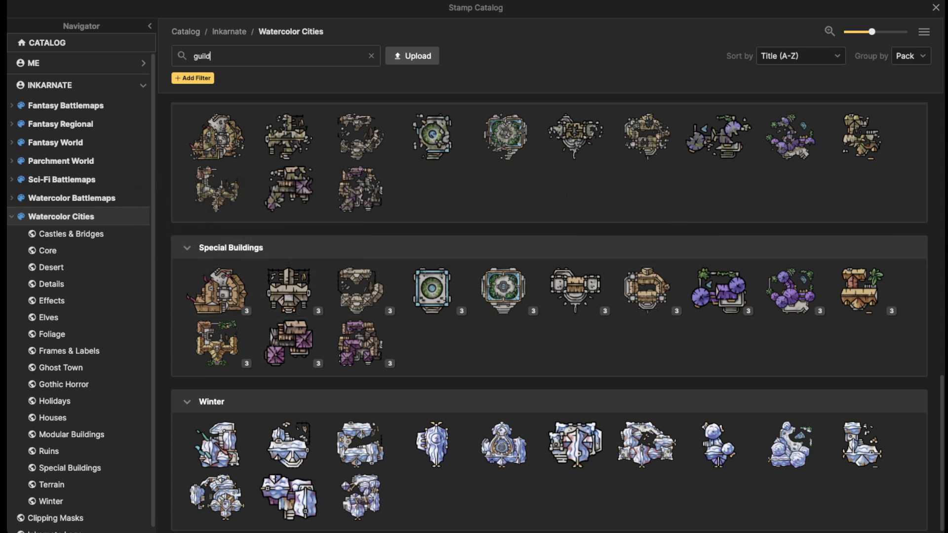
left_click(288, 340)
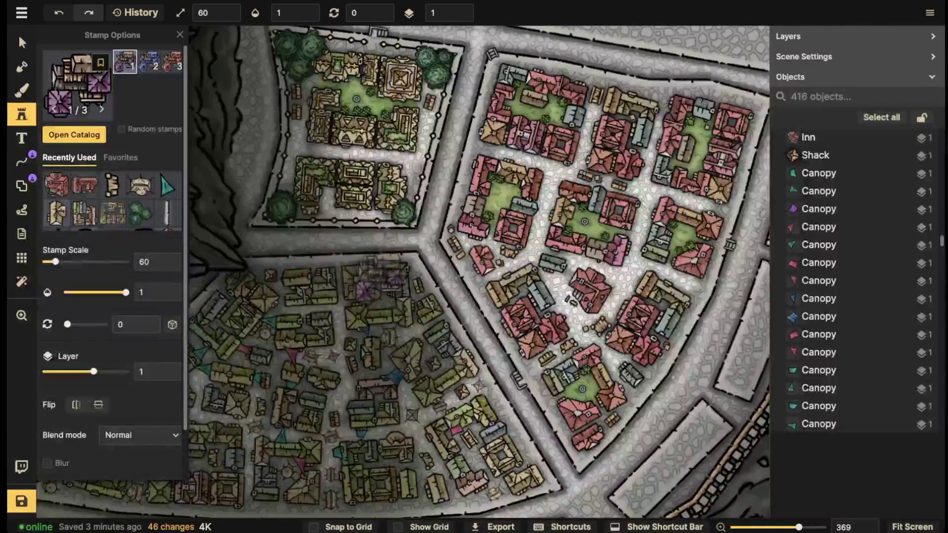
Place the Thieves Guild at scale 60 on the road south of the green slum district.
scroll(381, 278, "down", 3)
key("space")
left_click_drag(348, 390, 395, 203)
scroll(413, 304, "up", 3)
key("space")
scroll(395, 204, "up", 1)
left_click(386, 335)
left_click(22, 42)
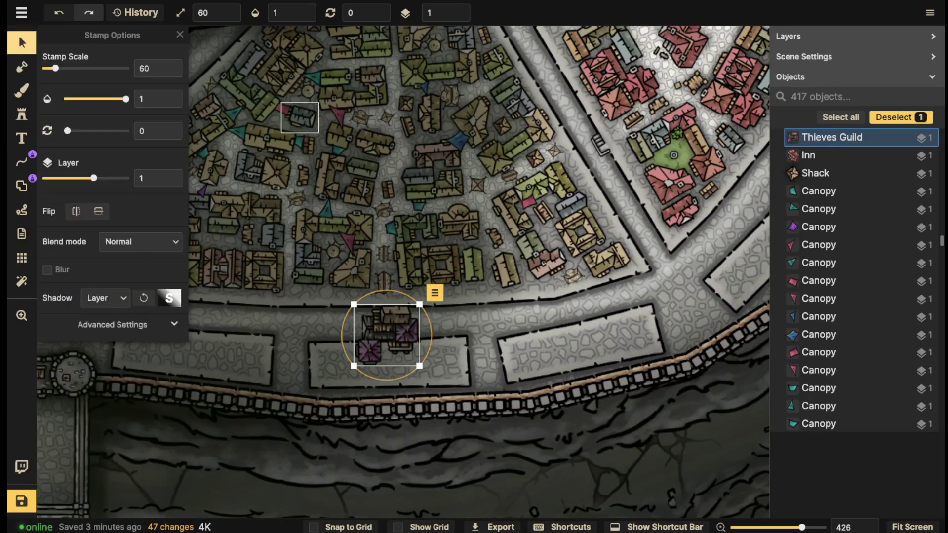
Delete the house block in the slum district's middle and move the Thieves Guild into its place, rotated to 180.
left_click(431, 172)
key("Delete")
left_click_drag(386, 335, 424, 173)
left_click_drag(67, 131, 97, 131)
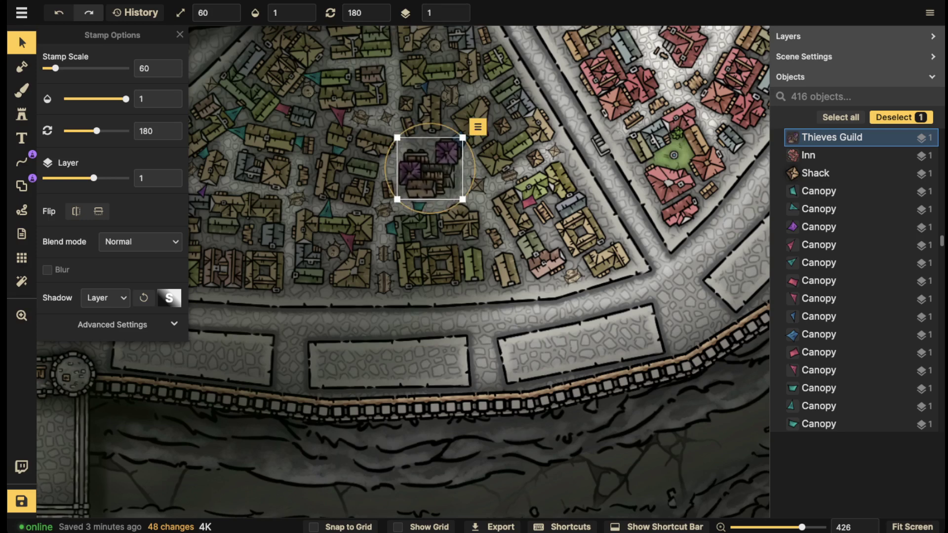
left_click_drag(428, 169, 430, 171)
key("Escape")
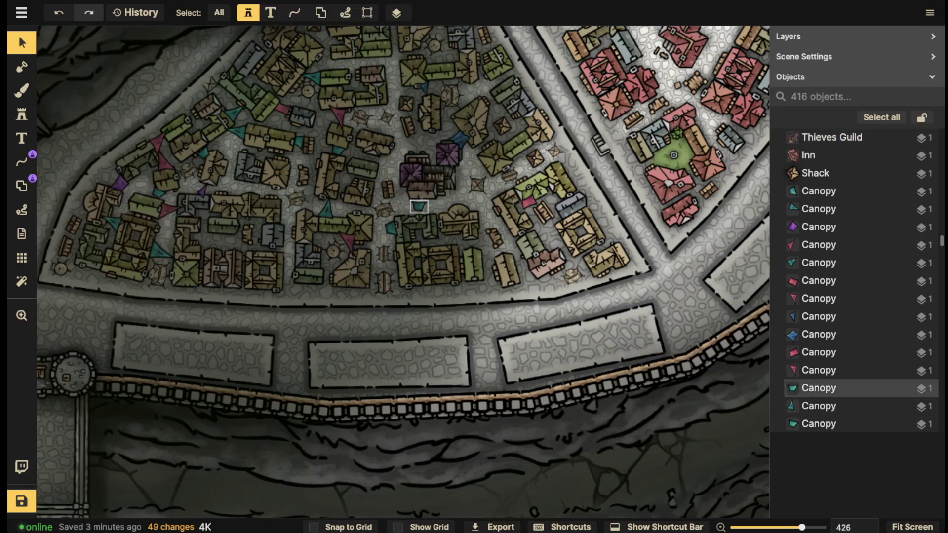
Nudge the teal and blue canopies beside the Thieves Guild and raise the blue canopy to layer 2.
left_click_drag(419, 207, 419, 203)
key("Escape")
left_click_drag(461, 140, 459, 141)
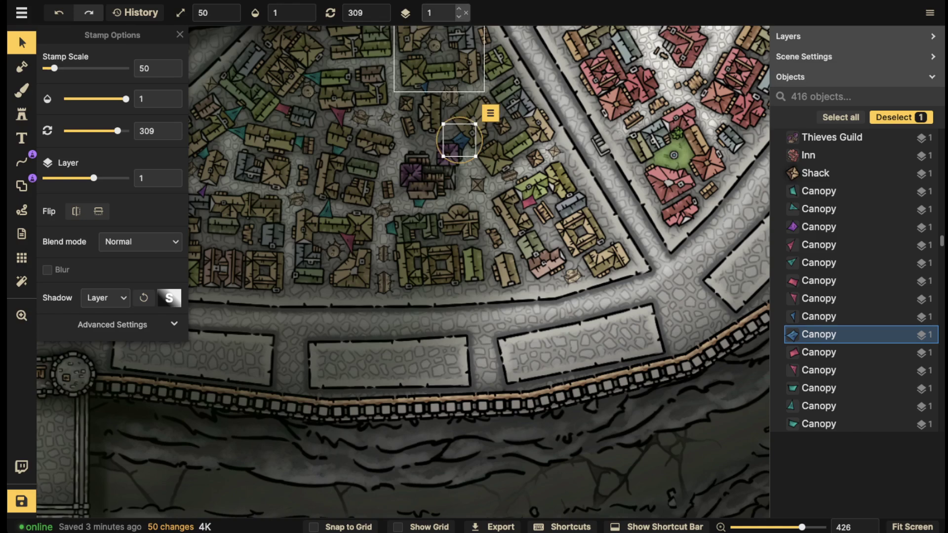
left_click(459, 9)
key("Escape")
Examine the placed Inn and Thieves Guild and how the three finished districts look within the wider city.
scroll(404, 150, "down", 4)
key("space")
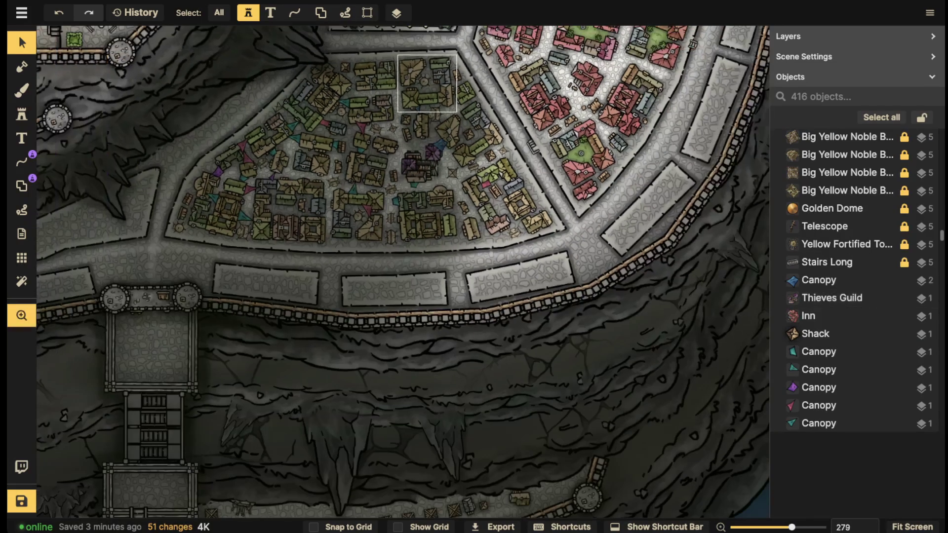
left_click_drag(427, 83, 425, 91)
left_click_drag(584, 86, 457, 196)
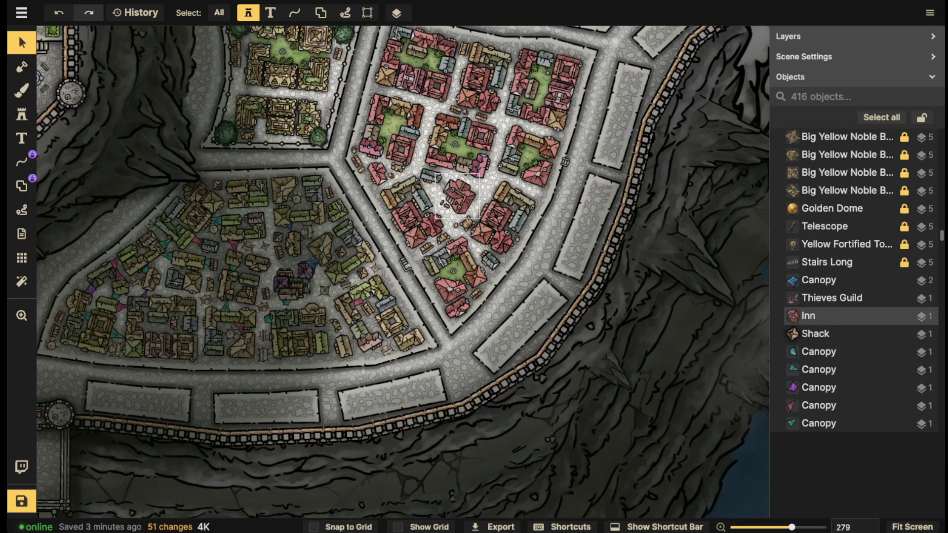
left_click(457, 196)
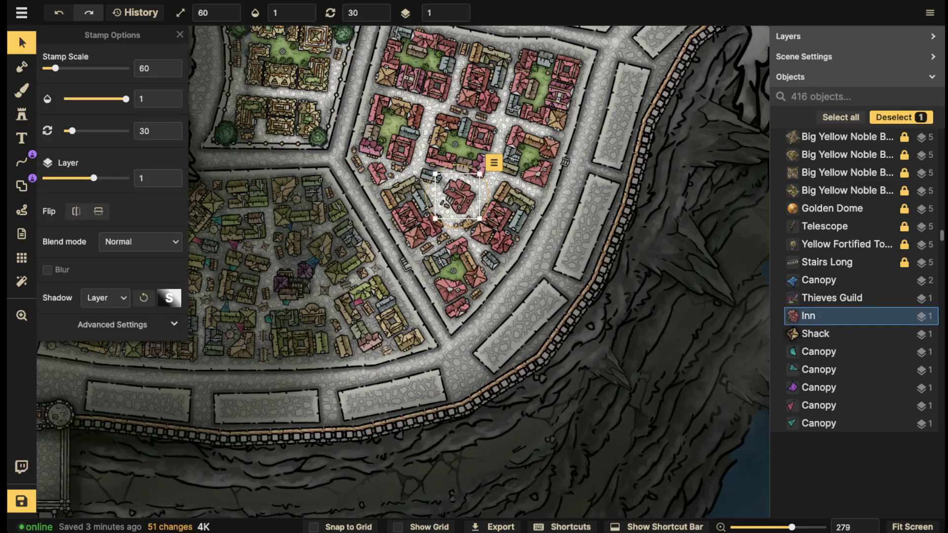
left_click(293, 282)
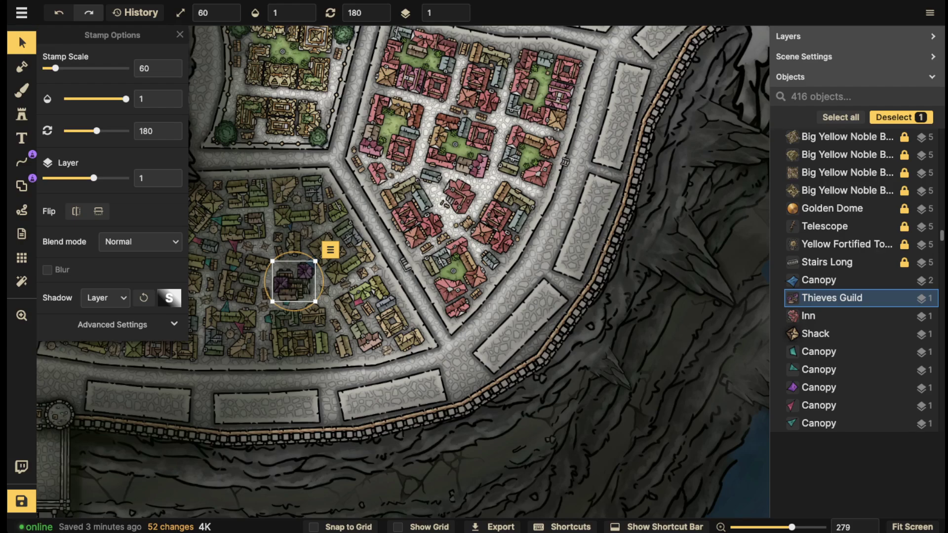
scroll(479, 105, "up", 2)
left_click_drag(390, 210, 493, 178)
left_click_drag(374, 184, 474, 148)
scroll(474, 149, "down", 2)
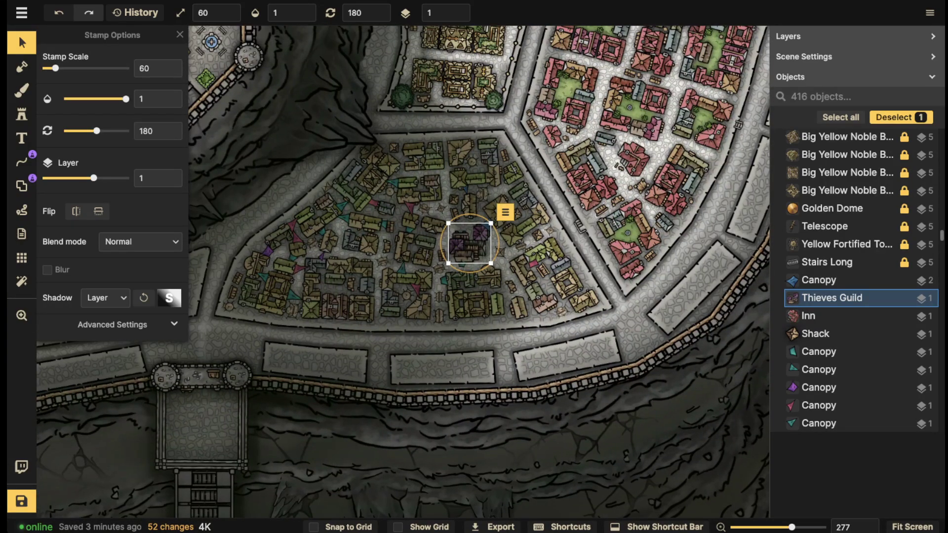
left_click_drag(474, 163, 424, 297)
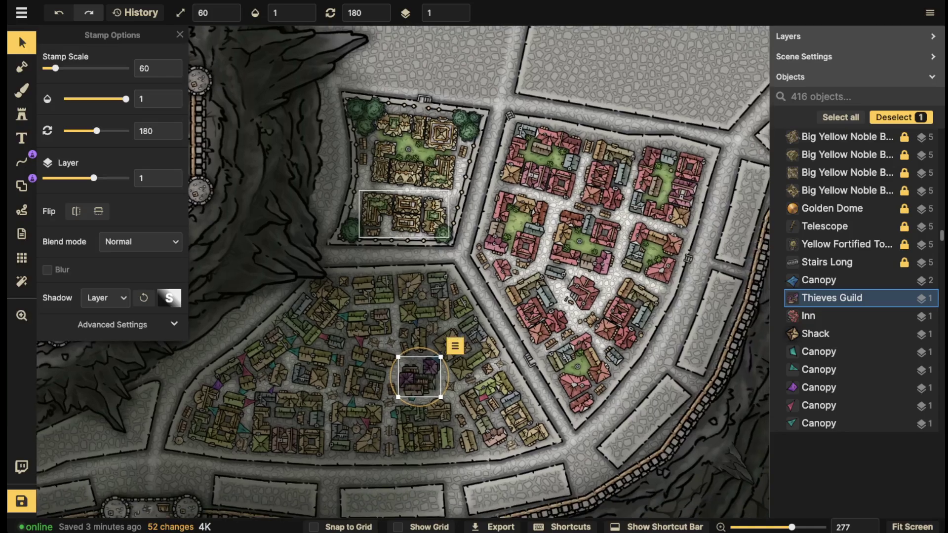
scroll(439, 230, "down", 2)
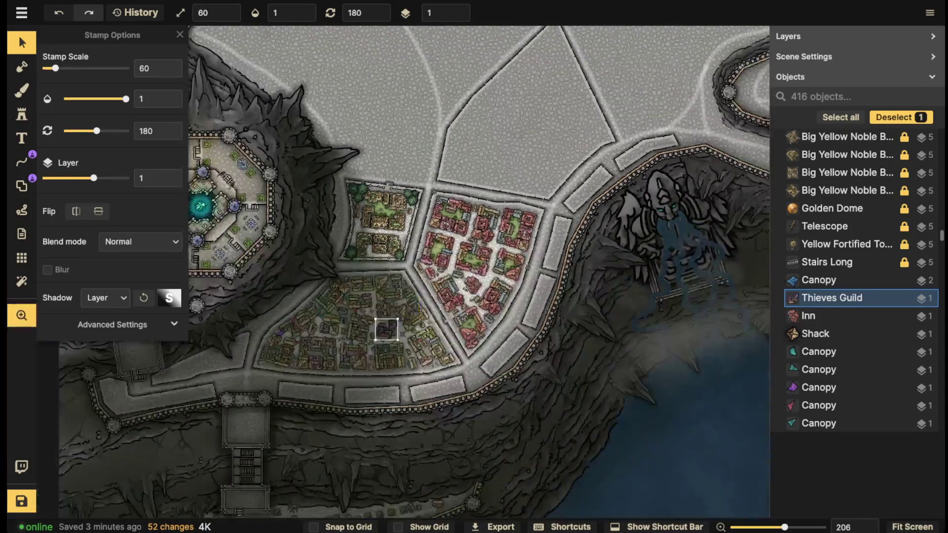
key("Escape")
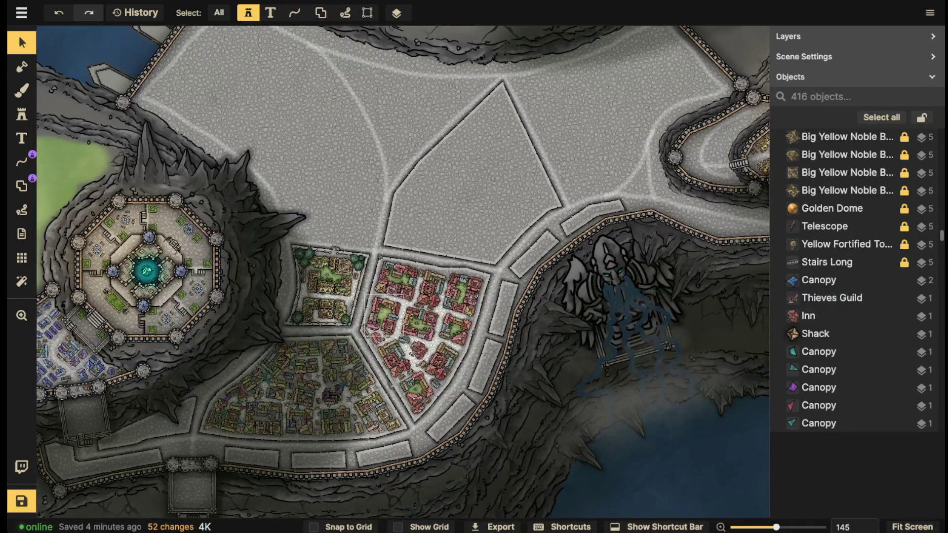
scroll(414, 342, "up", 5)
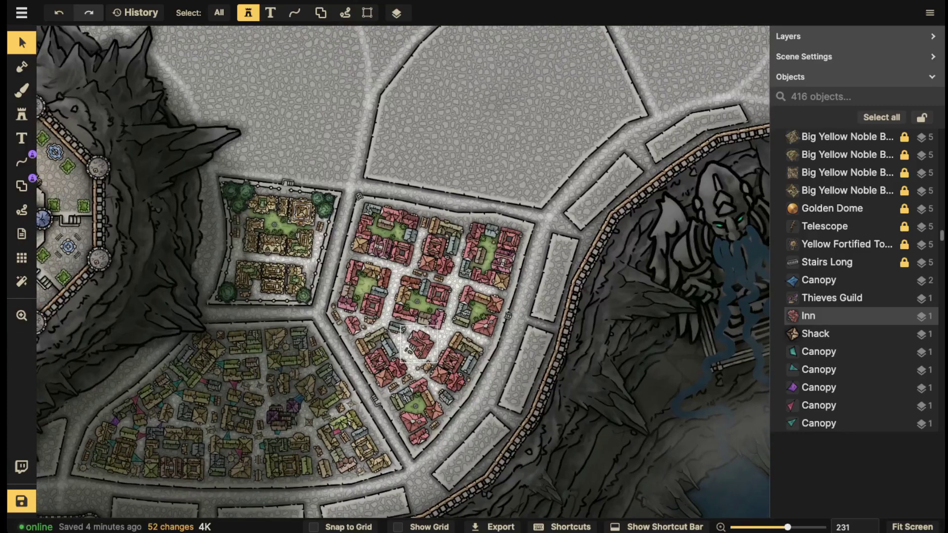
Search the Watercolor Cities stamps for "block" and choose the Medium Blue Block under Houses for the empty northern district.
scroll(417, 341, "down", 2)
left_click_drag(414, 341, 374, 462)
left_click(351, 368)
key("Escape")
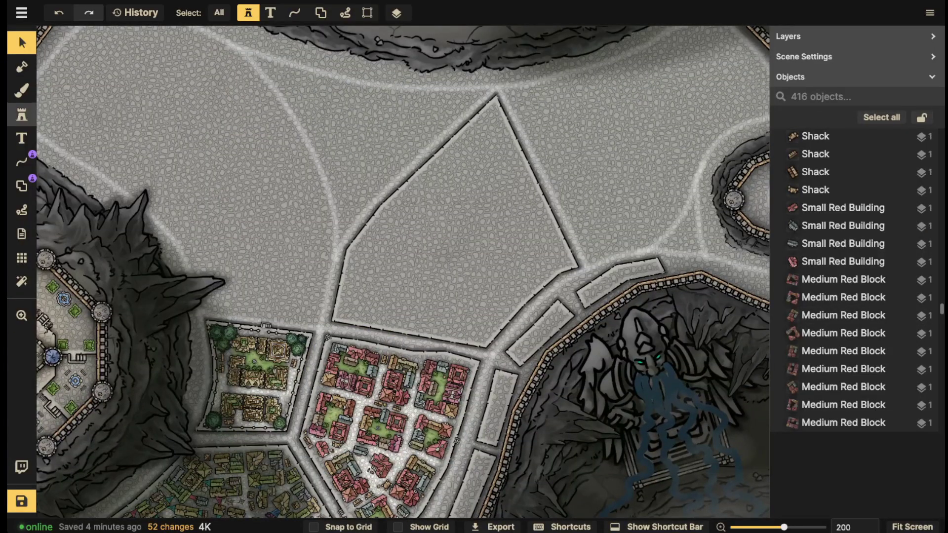
left_click(21, 114)
left_click(77, 85)
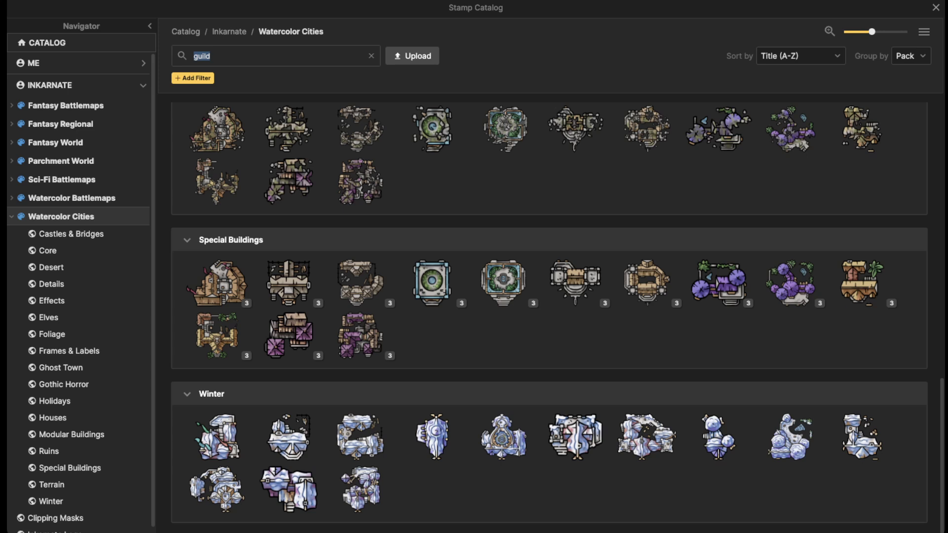
type("bloc")
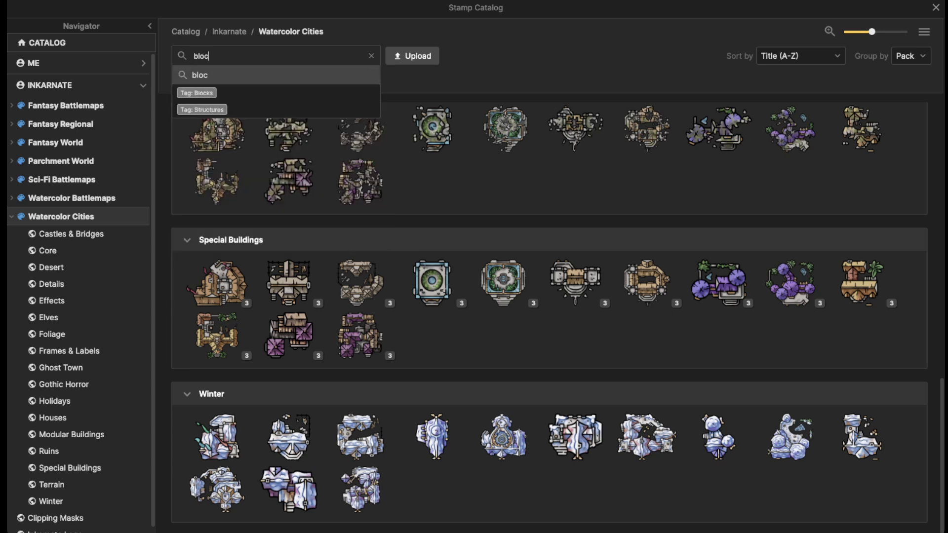
type("k")
scroll(289, 336, "down", 5)
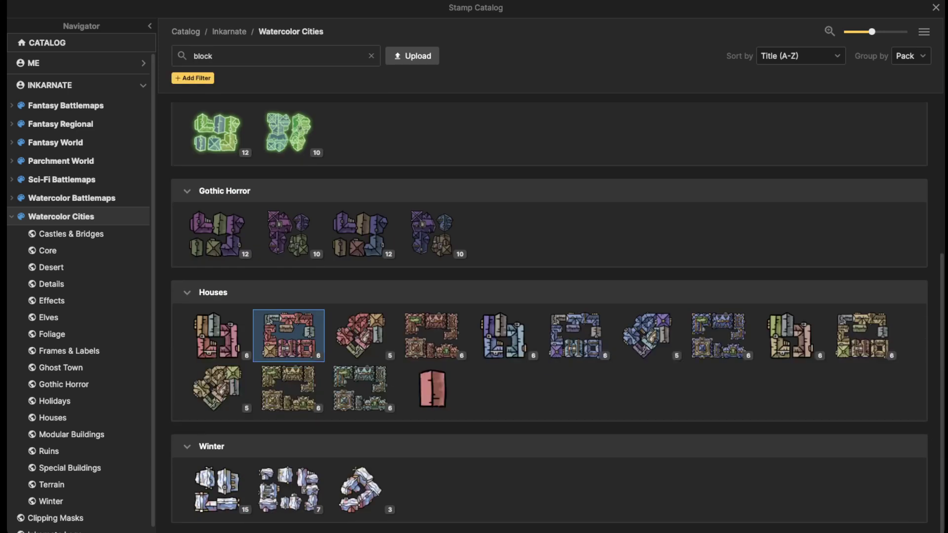
left_click(575, 336)
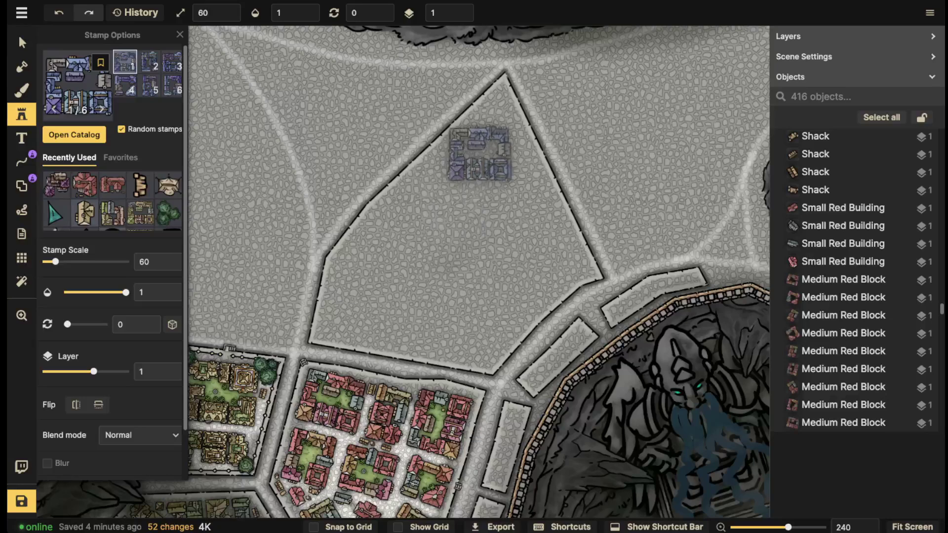
Place two Medium Blue Blocks at scale 60 along the empty district's southern wall, rotated to 15 and 282.
scroll(480, 148, "down", 9)
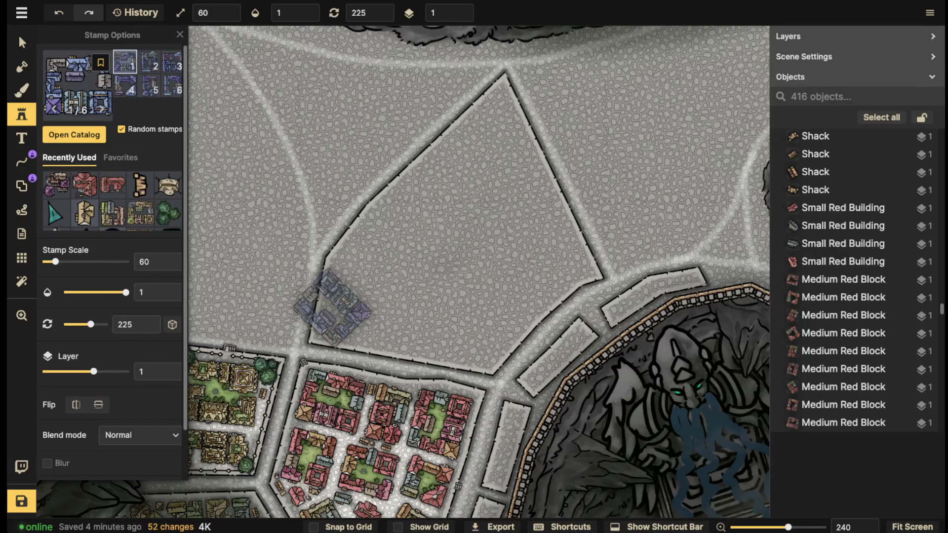
scroll(356, 306, "up", 12)
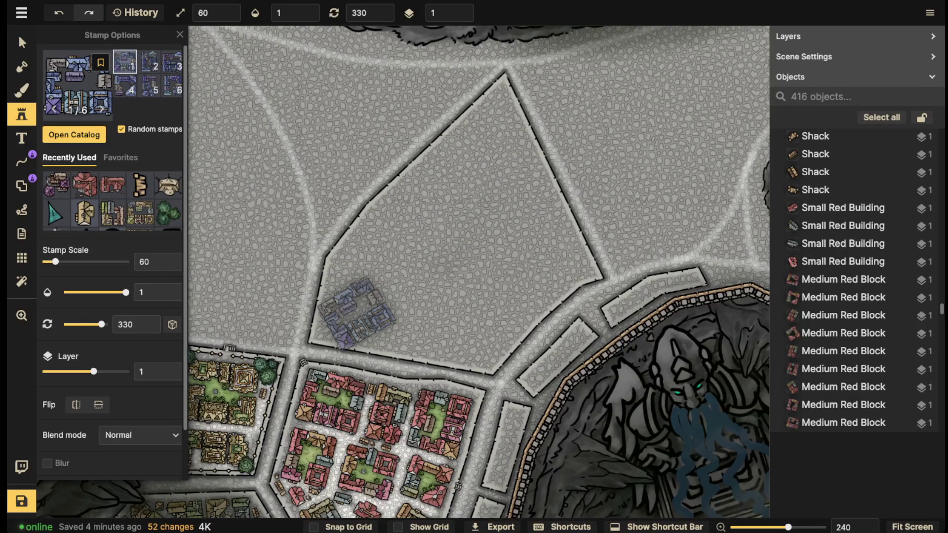
left_click(353, 315)
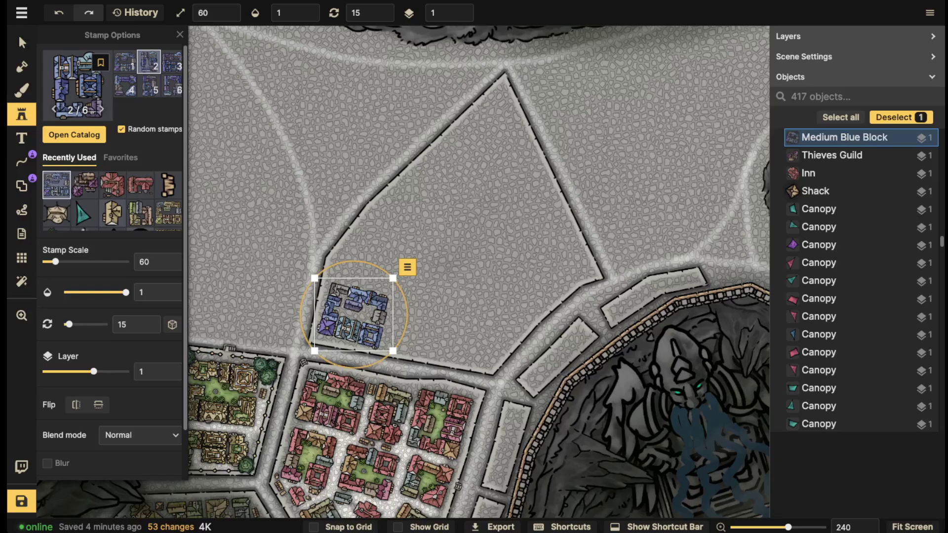
key("Escape")
scroll(421, 320, "down", 11)
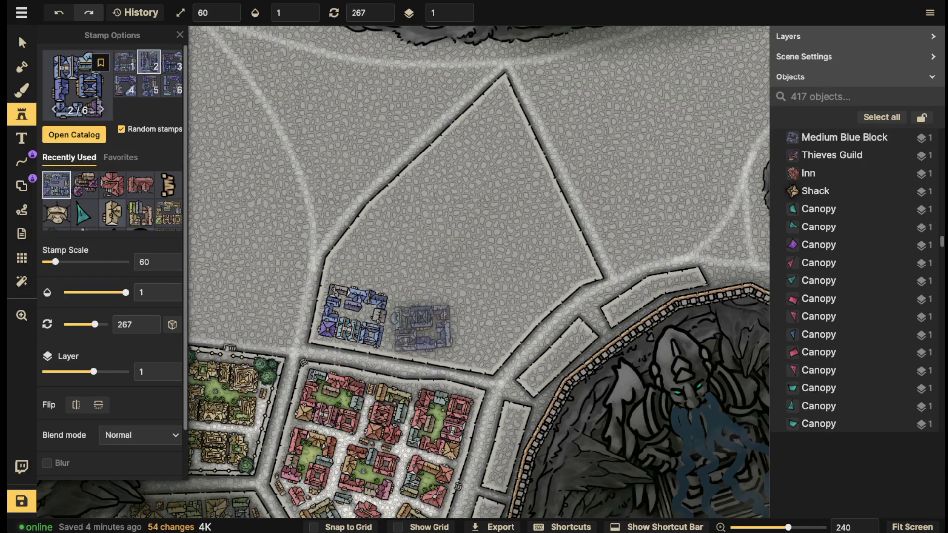
scroll(421, 328, "up", 5)
left_click(421, 328)
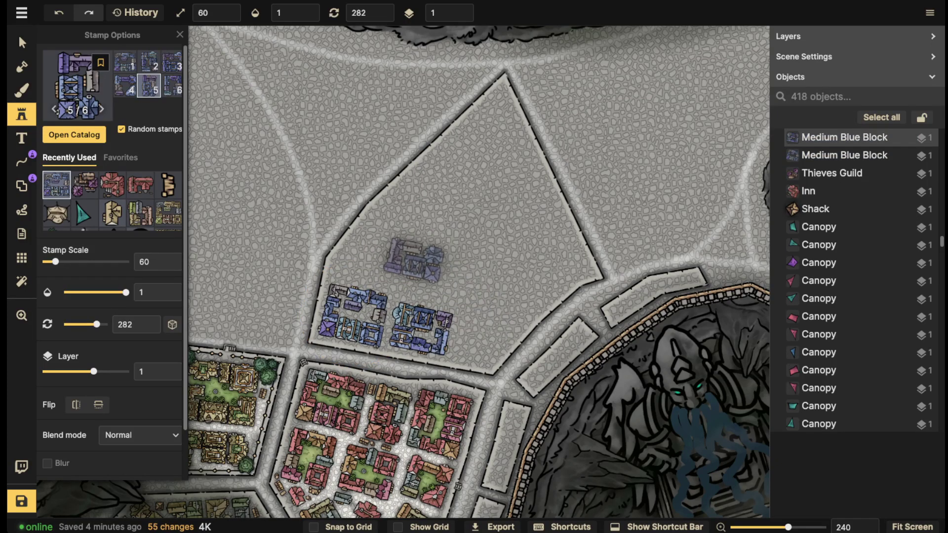
Place one Medium Blue Block by the district's western wall at rotation 282 and two along the eastern wall at rotation 158.
left_click(368, 264)
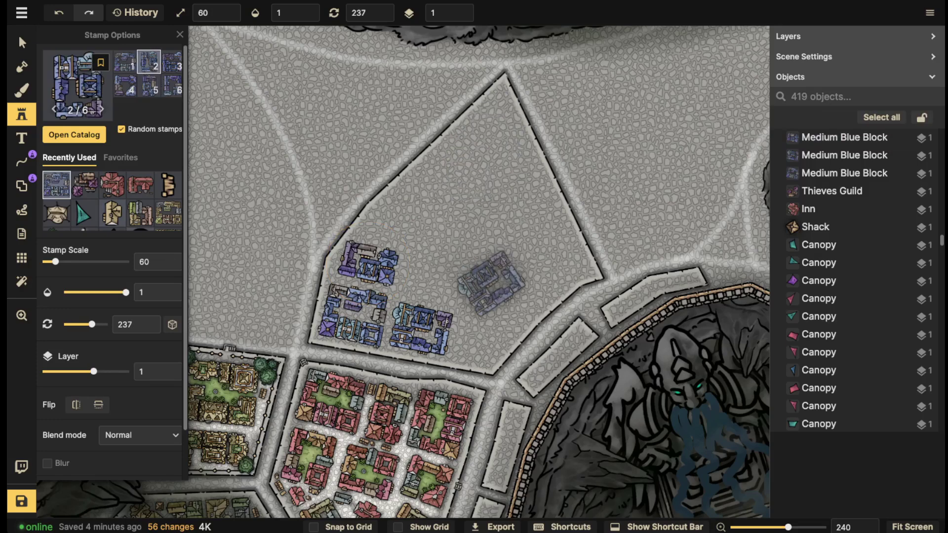
scroll(538, 282, "up", 1)
scroll(547, 256, "down", 5)
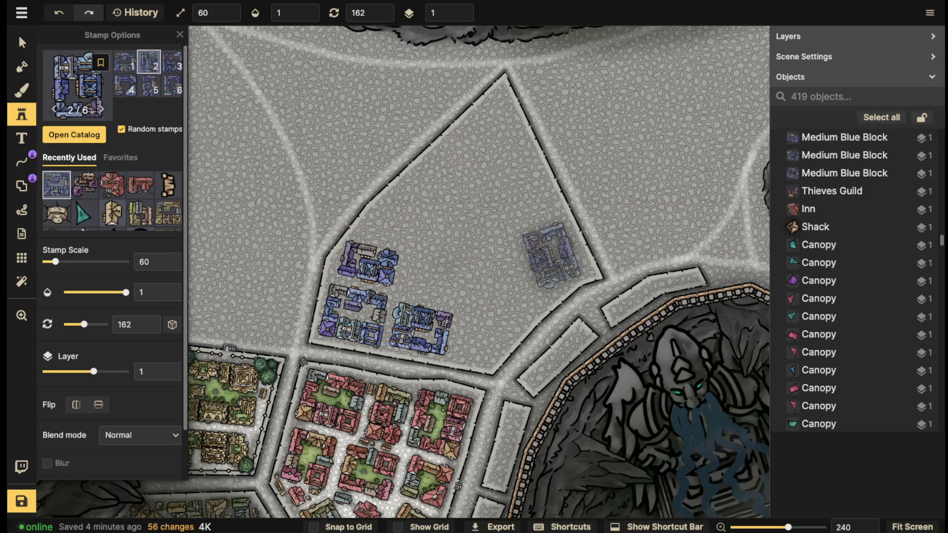
left_click(552, 254)
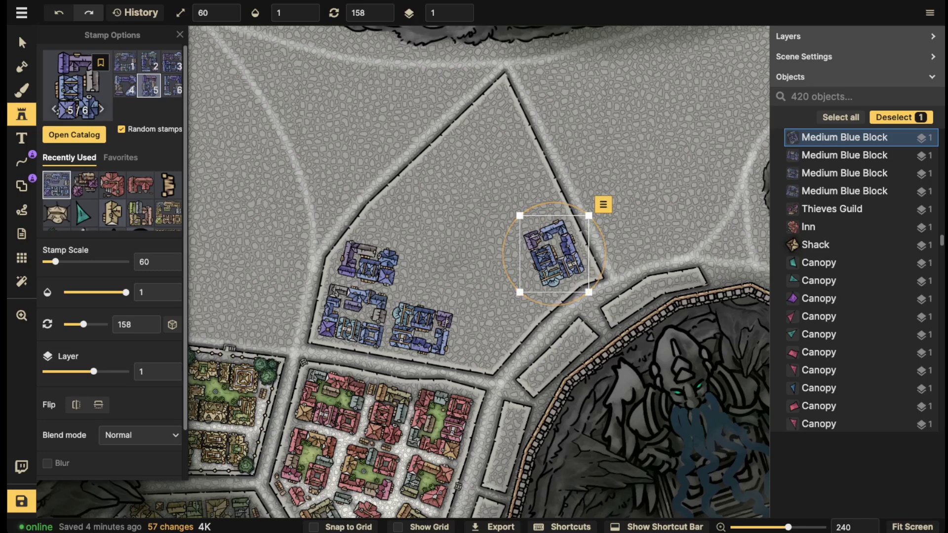
left_click(529, 197)
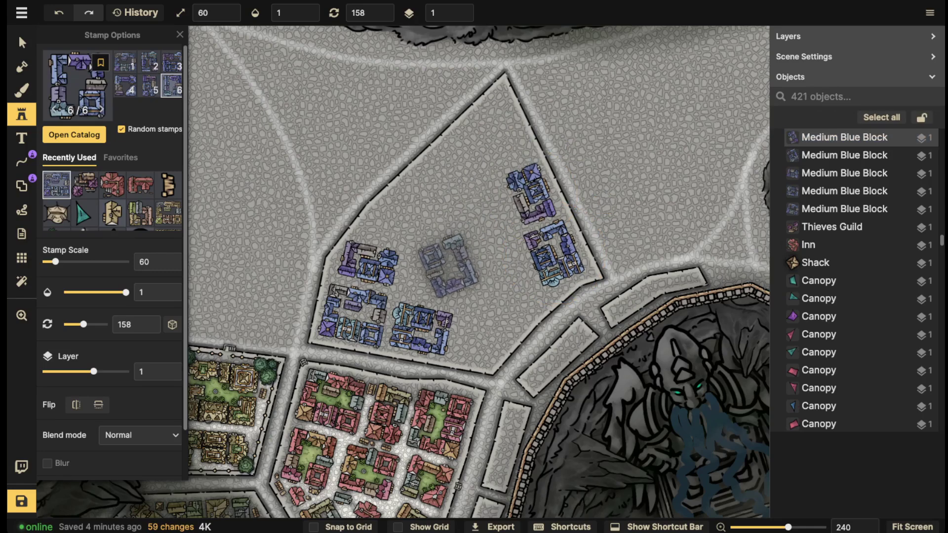
Place four Medium Blue Blocks rotated to 101.5 through the district's centre and beside the southern wall.
scroll(436, 276, "down", 4)
left_click_drag(431, 273, 463, 296)
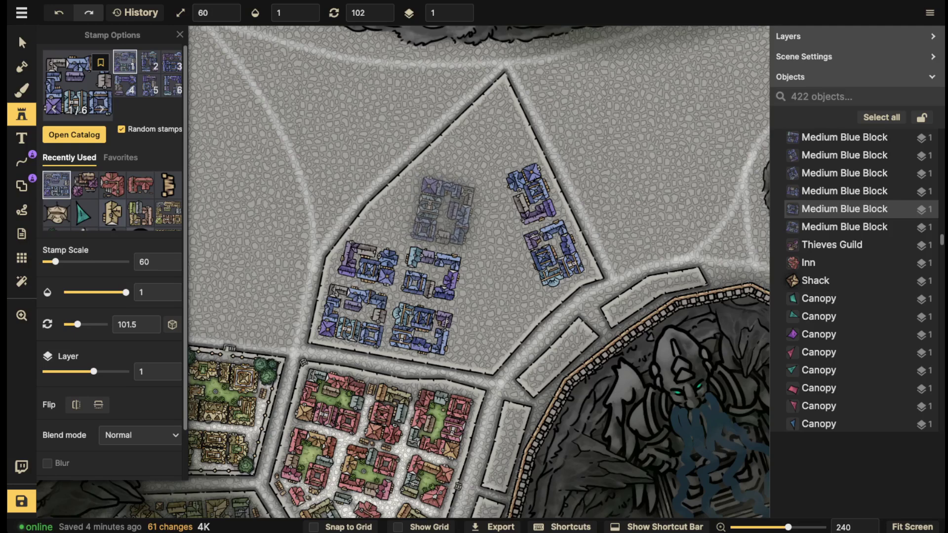
left_click(442, 210)
left_click(494, 285)
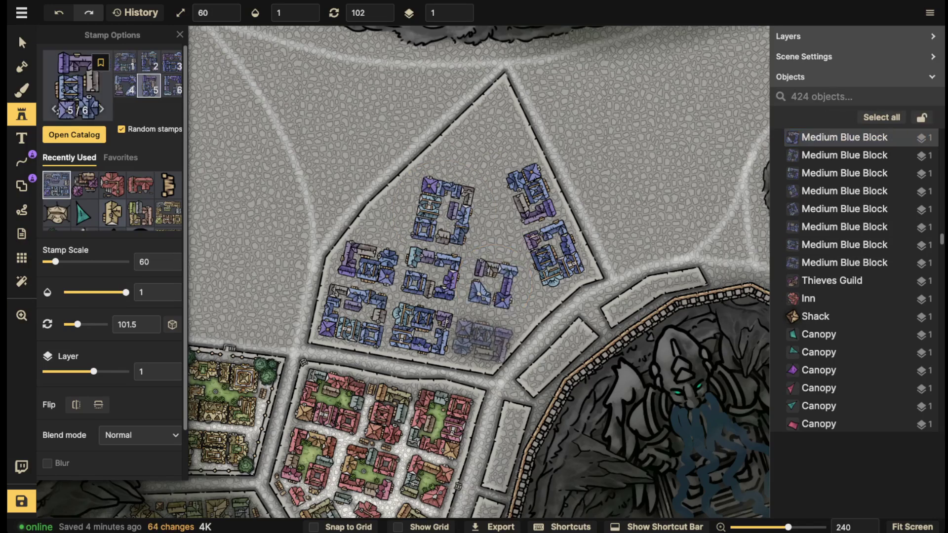
left_click(478, 337)
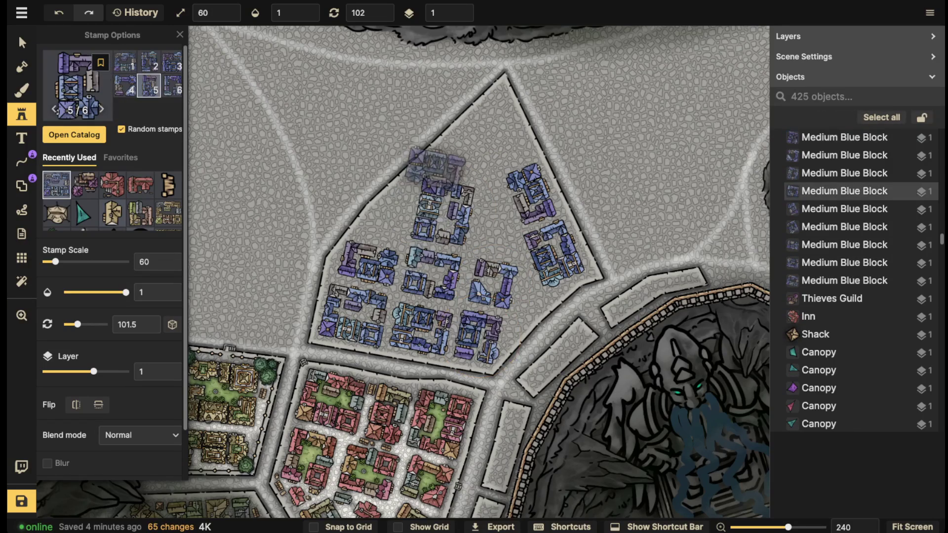
Choose the Small Blue Block and place one at rotation 15 east of the central block and a horizontally flipped one west of it.
left_click(74, 134)
left_click(504, 335)
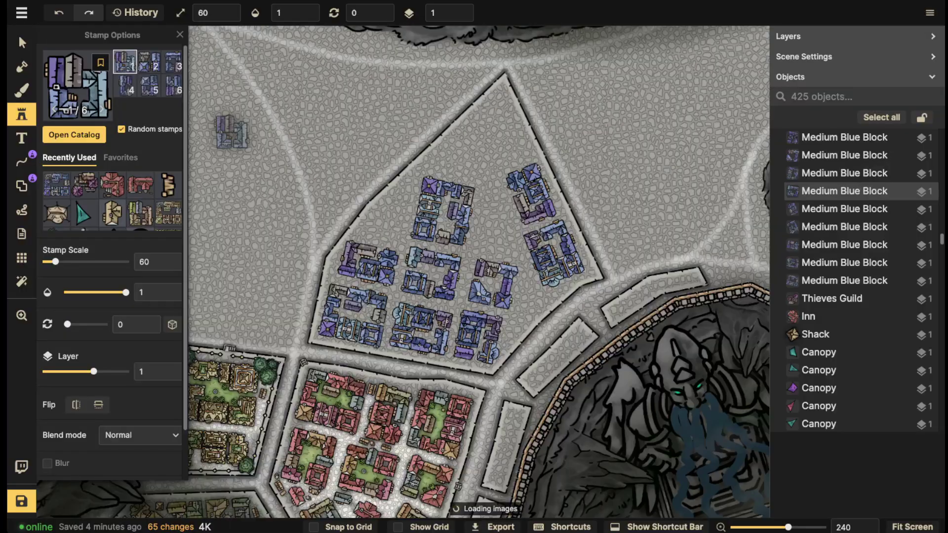
scroll(496, 229, "up", 1)
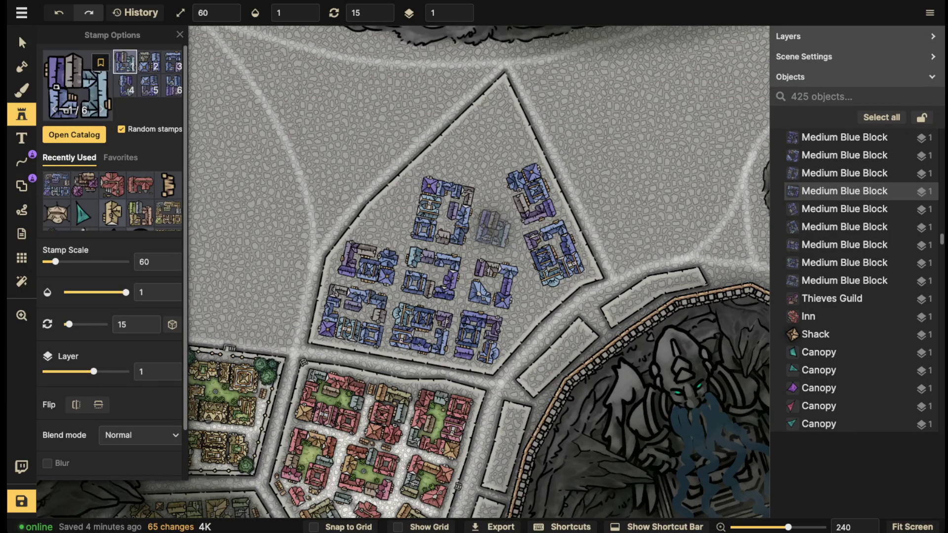
left_click(495, 232)
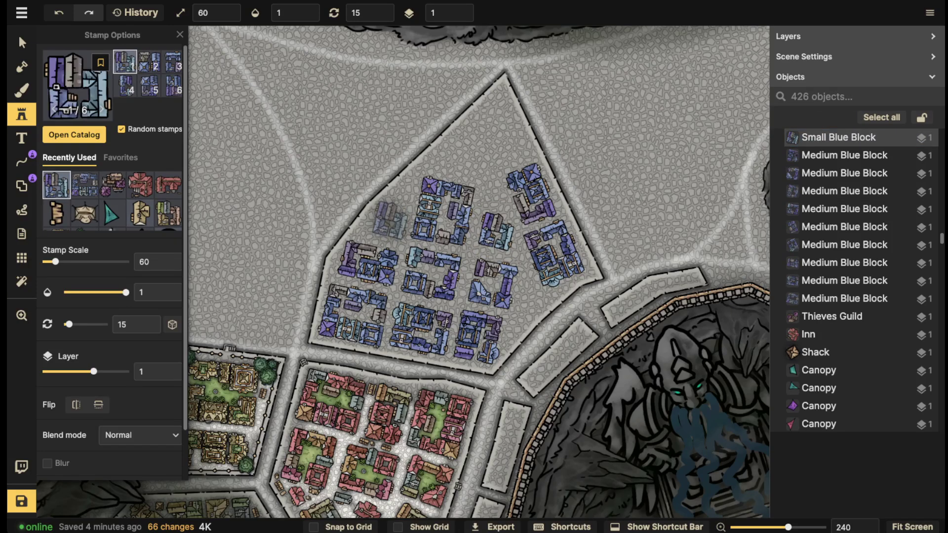
key("f")
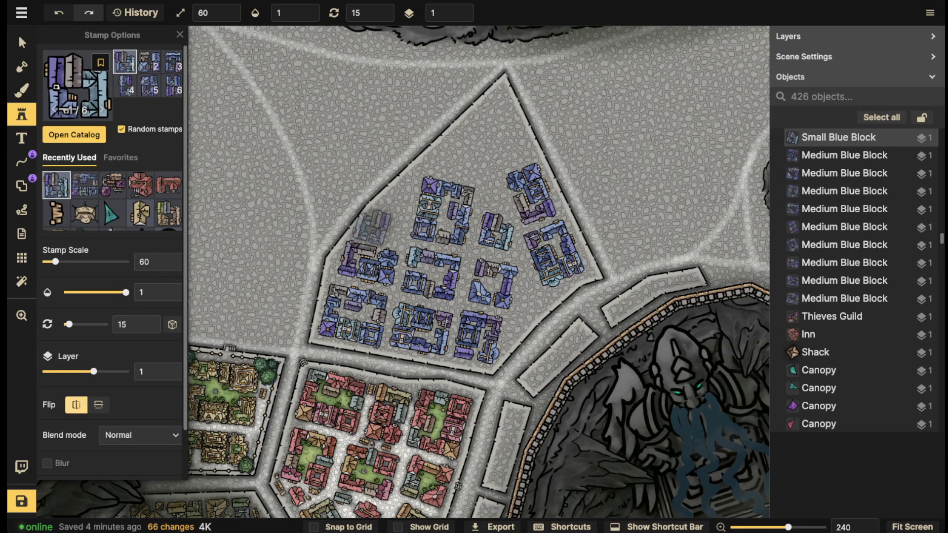
left_click(388, 217)
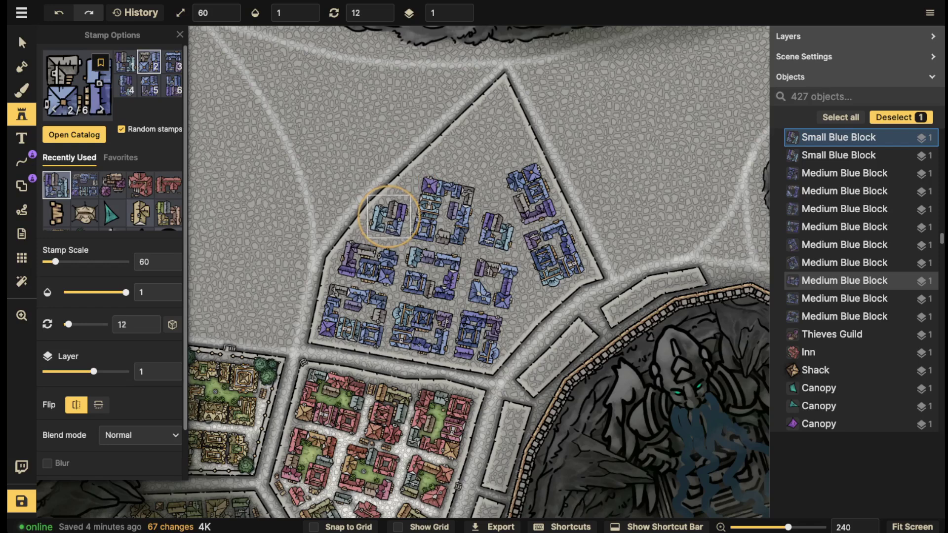
Place three Small Blue Blocks towards the district's northern tip, rotated to 9.5, 249 and 234.
key("Right")
key("Right")
key("Right")
key("Right")
key("Right")
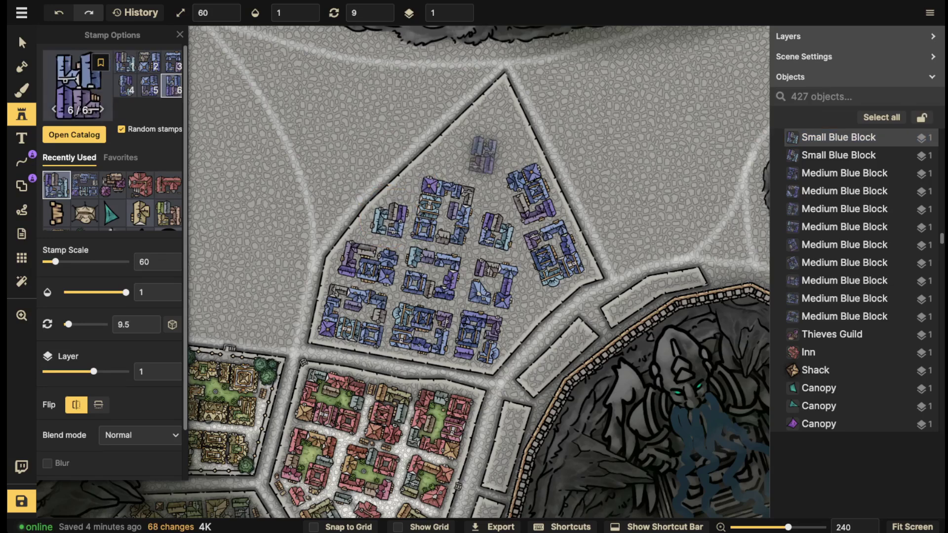
left_click(461, 158)
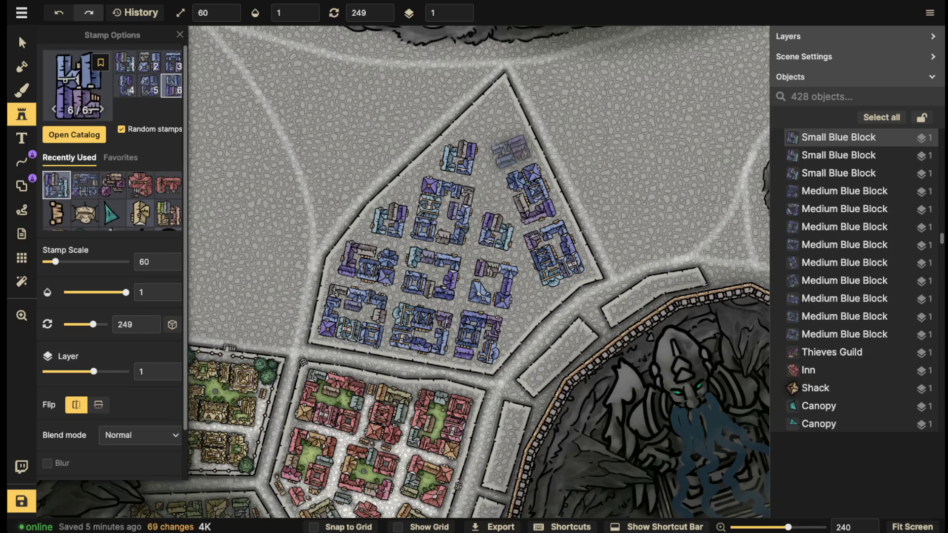
left_click(510, 152)
left_click(497, 114)
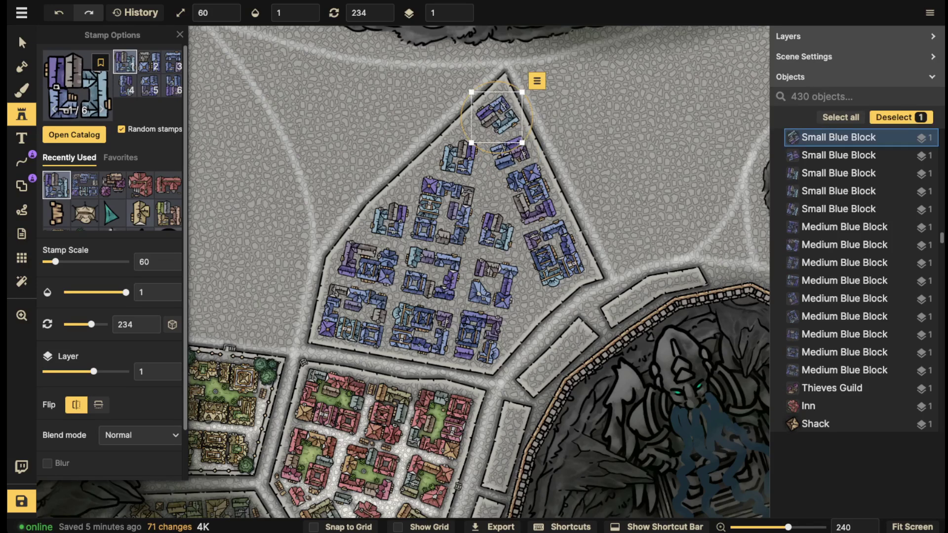
Search the Watercolor Cities stamps for "house" and choose Medium Blue Buildings under Houses.
left_click(78, 85)
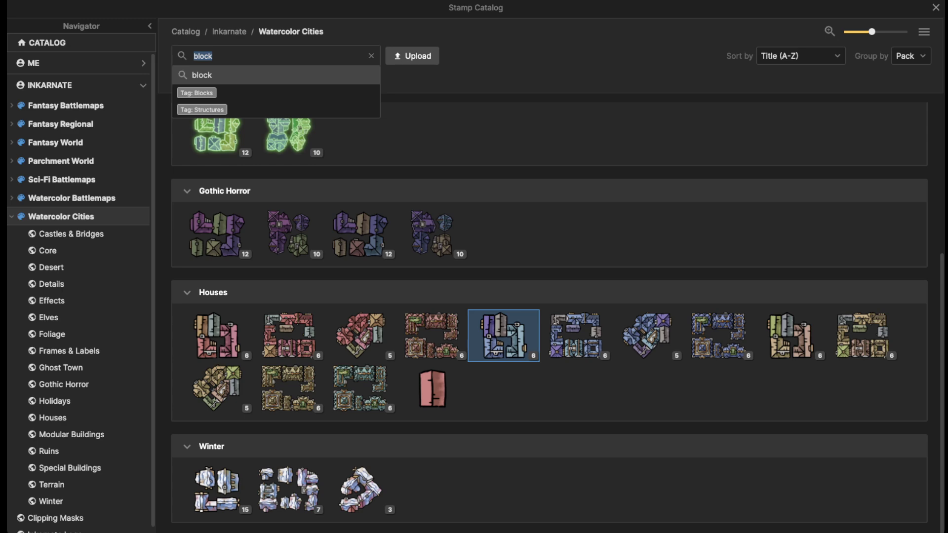
type("house")
scroll(548, 316, "down", 12)
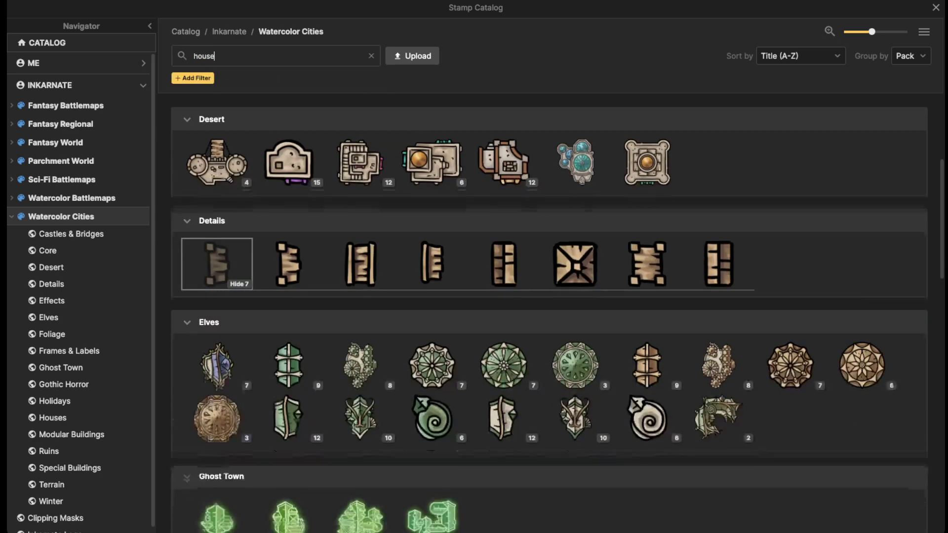
scroll(691, 316, "down", 2)
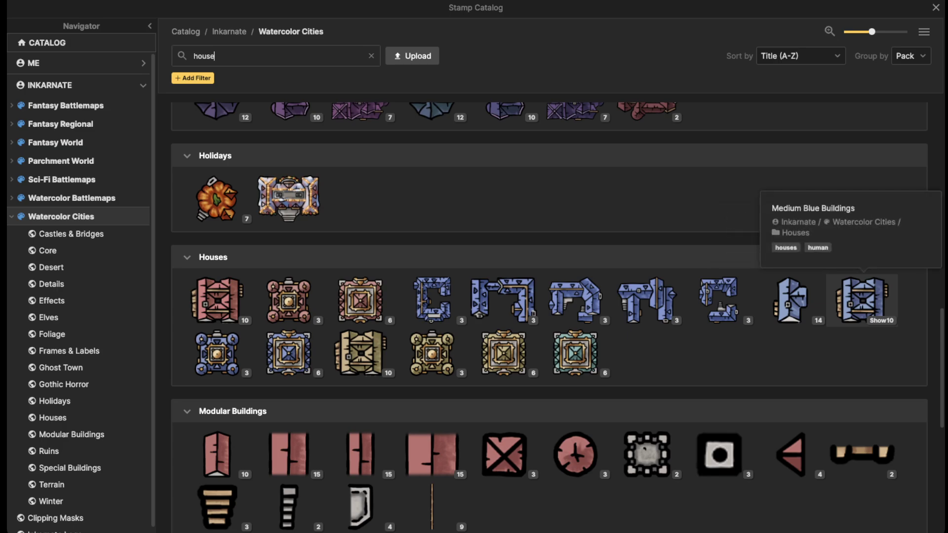
left_click(862, 300)
Place two Medium Blue Buildings at scale 60 in the gaps on either side of the upper central block.
scroll(492, 182, "up", 3)
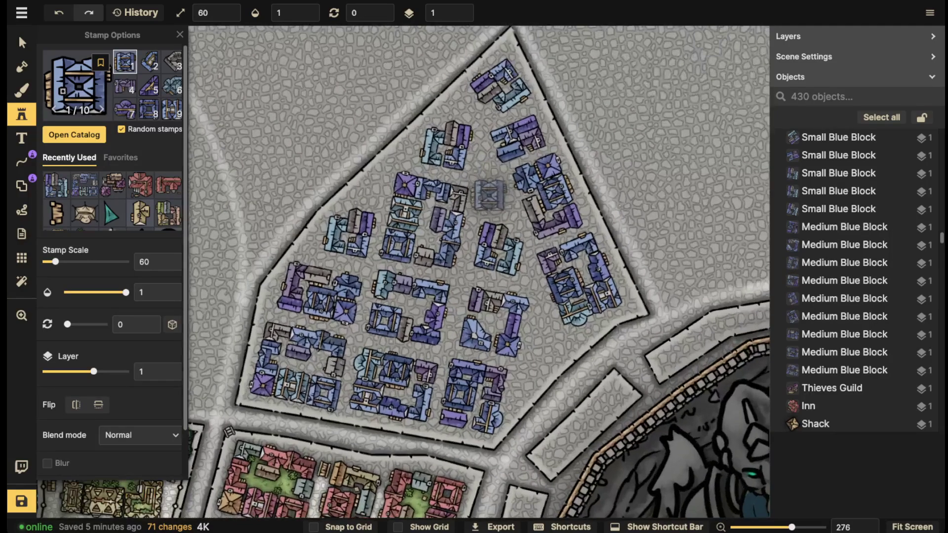
left_click(491, 194)
scroll(374, 191, "down", 3)
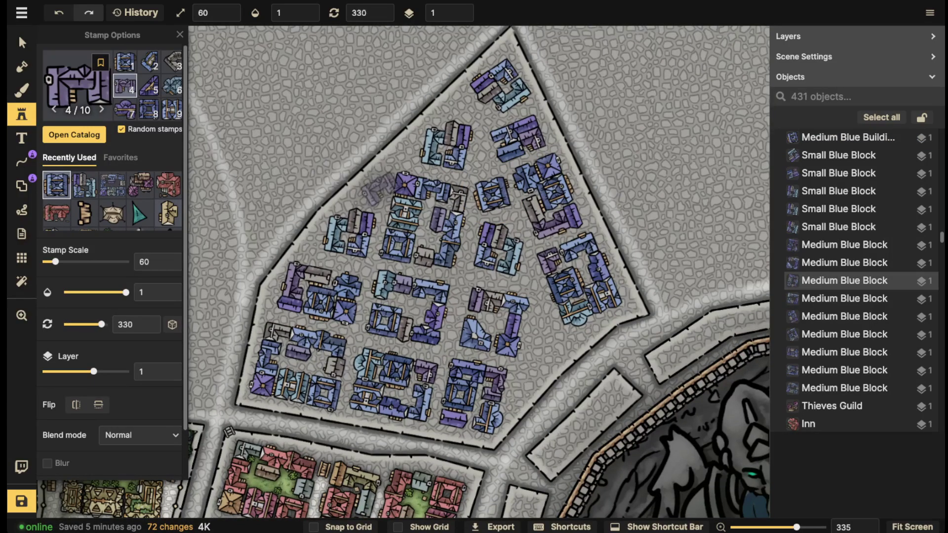
scroll(374, 190, "down", 5)
left_click(373, 190)
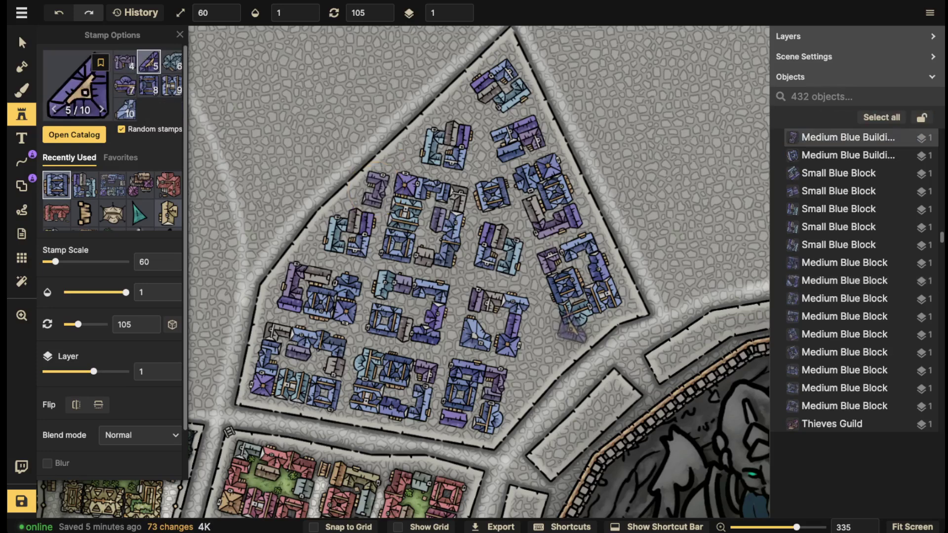
Place the triangular Medium Blue Building and fit it beside the southeastern block, rotated to 330.
scroll(538, 353, "up", 5)
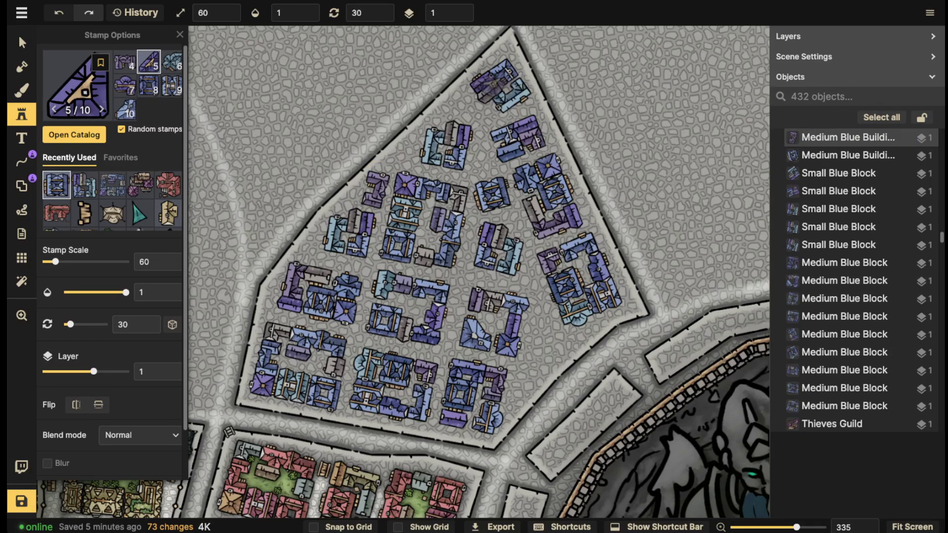
left_click(587, 69)
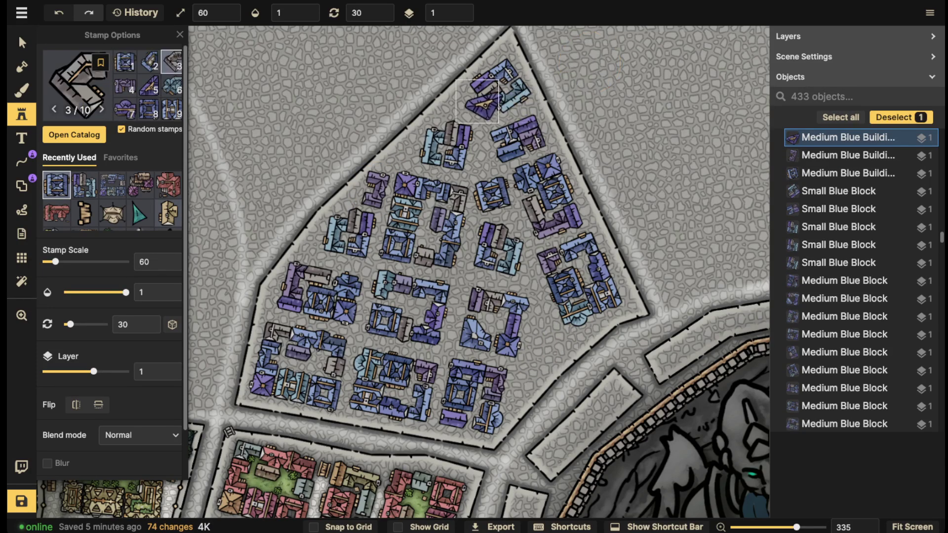
scroll(355, 129, "up", 9)
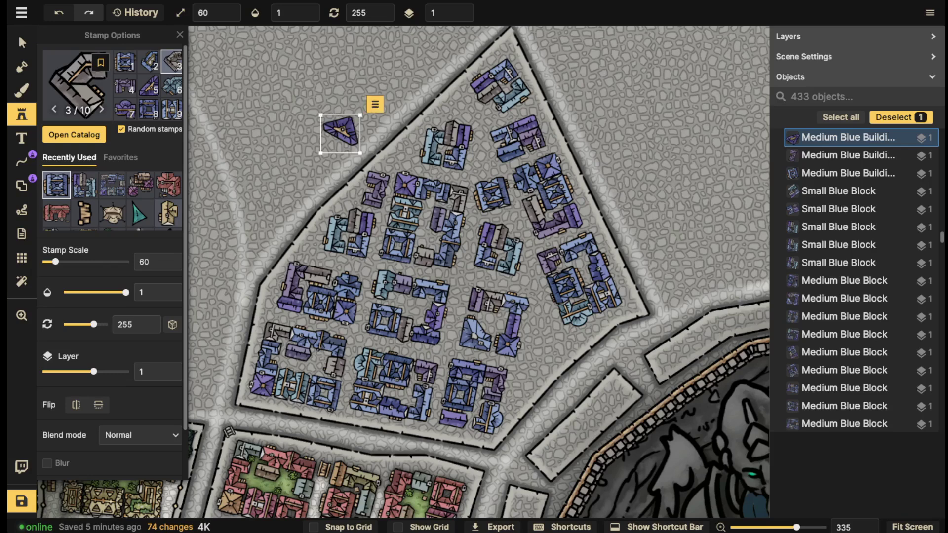
left_click_drag(612, 282, 609, 290)
scroll(609, 290, "down", 5)
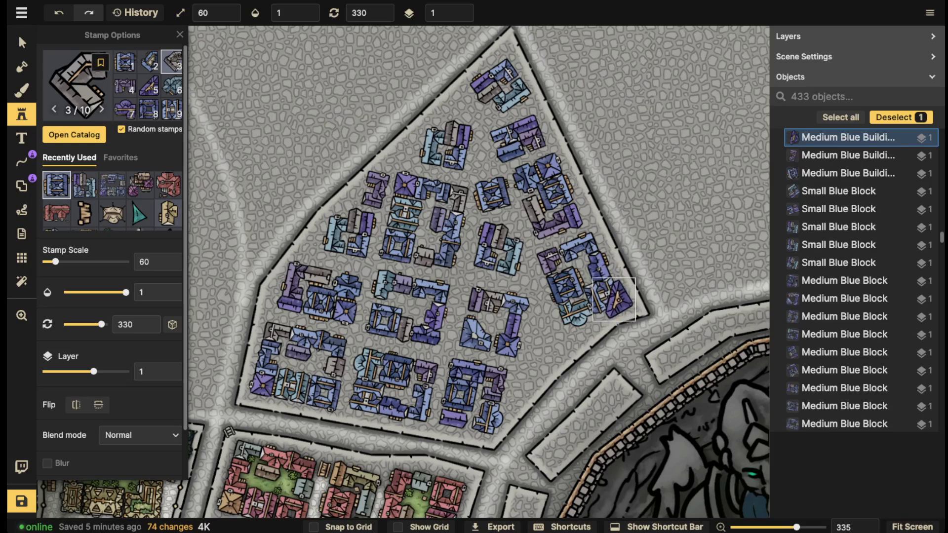
scroll(613, 299, "up", 1)
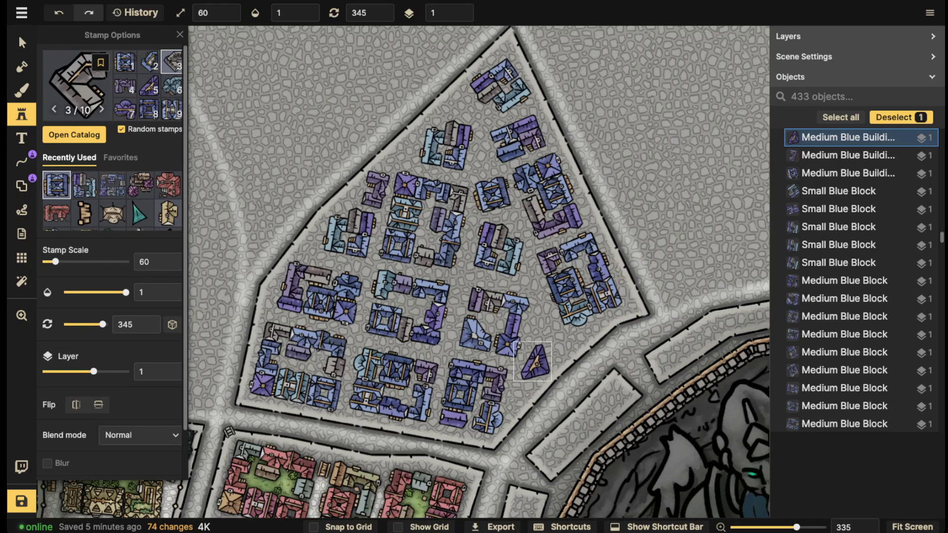
scroll(538, 344, "down", 2)
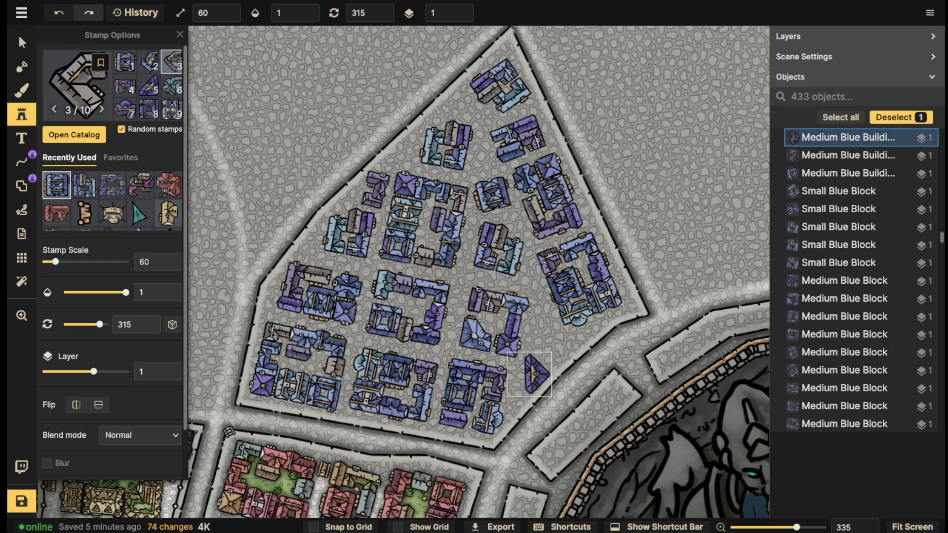
scroll(515, 386, "up", 1)
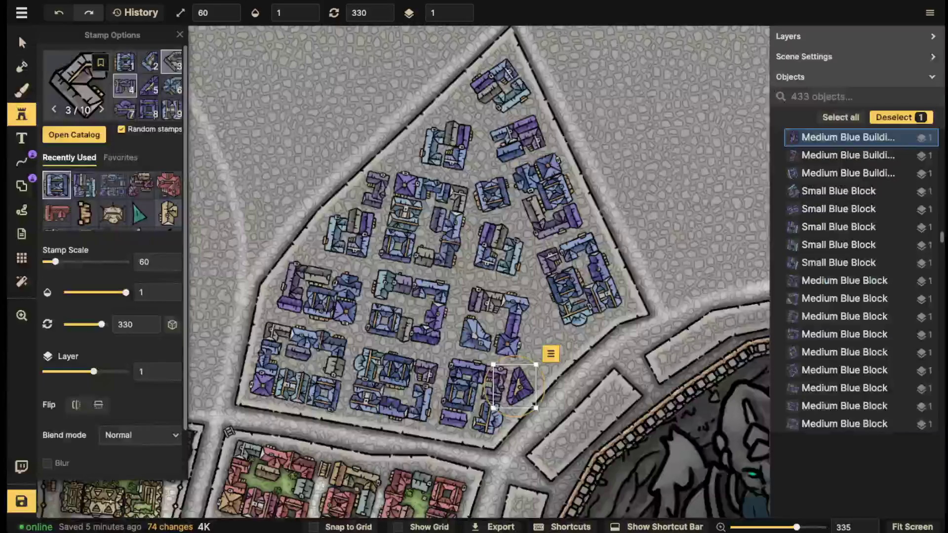
Place variant 7 of the Medium Blue Buildings just northeast of the triangular building, rotated to 315 along the wall.
left_click(125, 109)
left_click(544, 357)
scroll(543, 346, "down", 1)
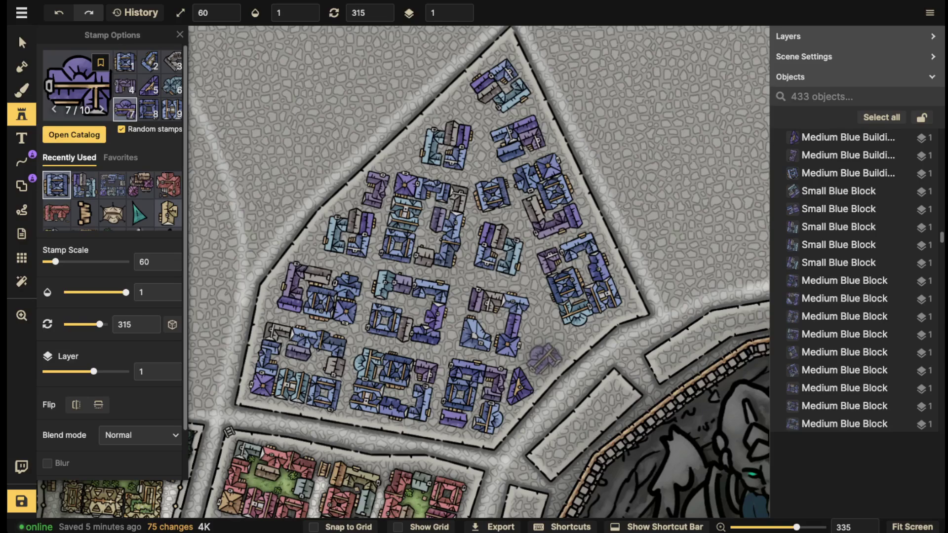
Choose the Small Blue Building and place two in gaps along the northwestern wall and one in the southeastern gap.
key("Tab")
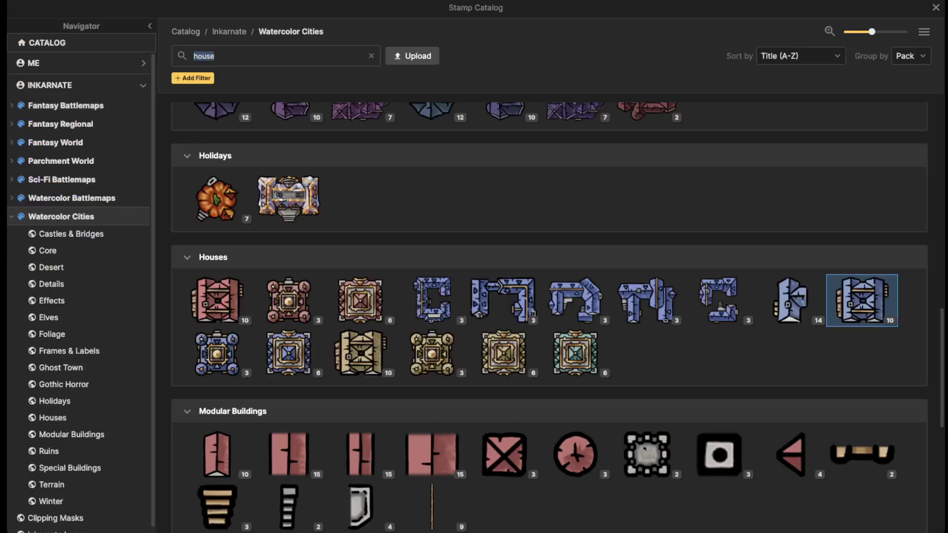
left_click(789, 300)
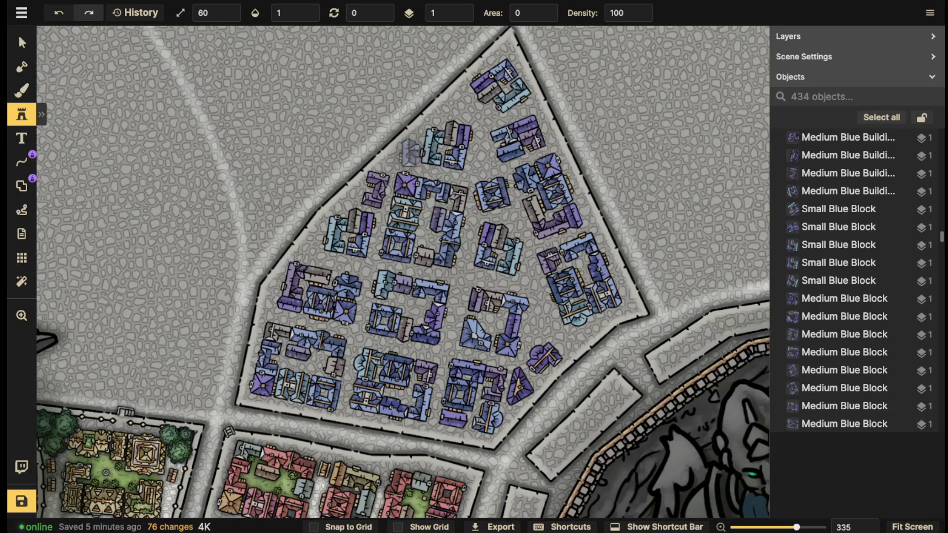
left_click(407, 153)
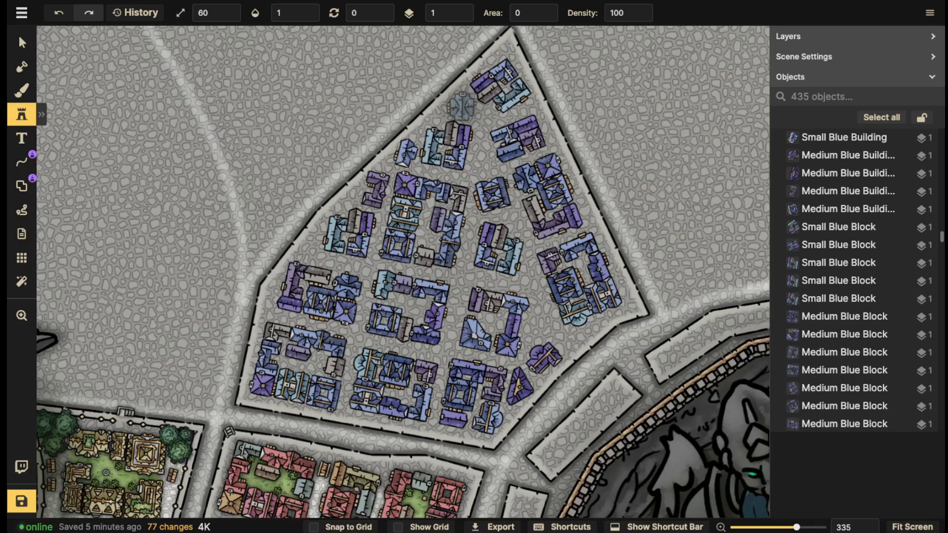
left_click(461, 105)
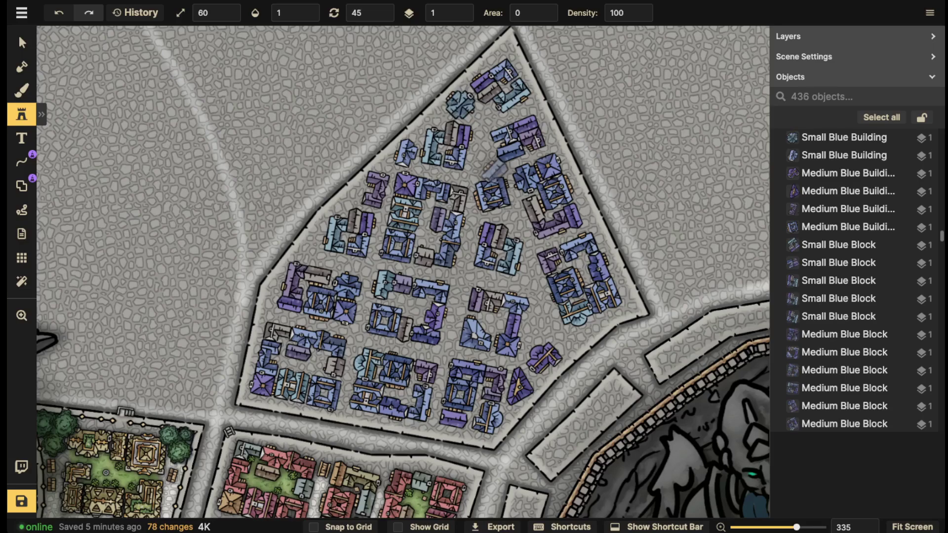
left_click(541, 322)
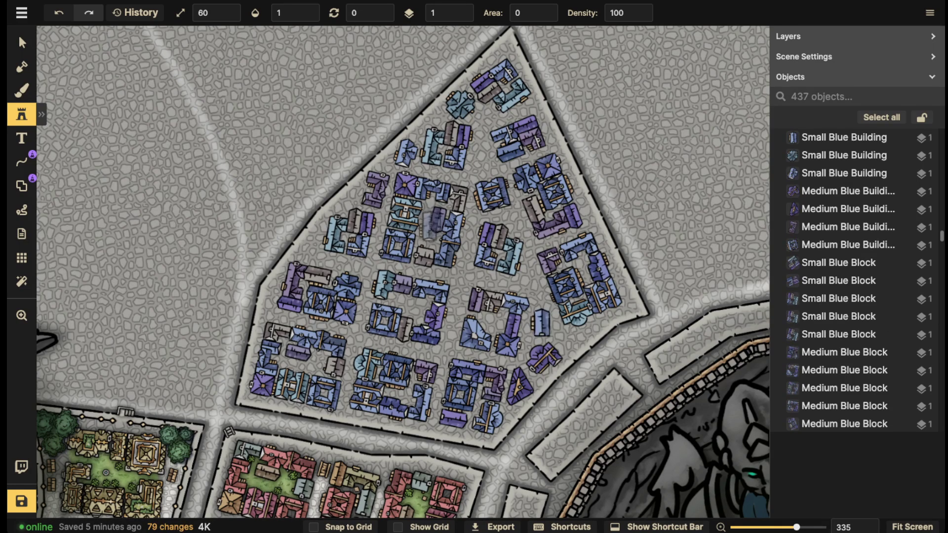
scroll(420, 222, "down", 6)
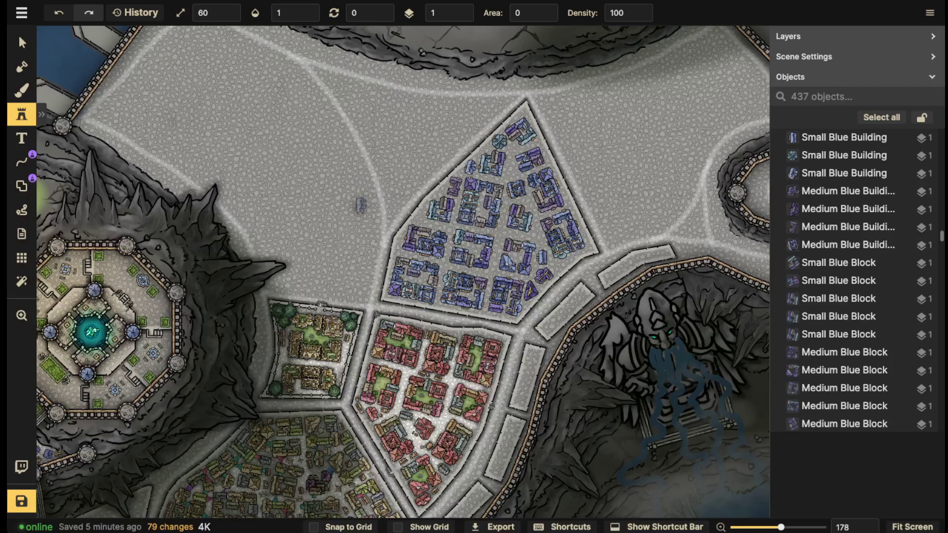
Delete the Medium Blue Block in the centre of the triangular blue district.
left_click(22, 43)
left_click(472, 249)
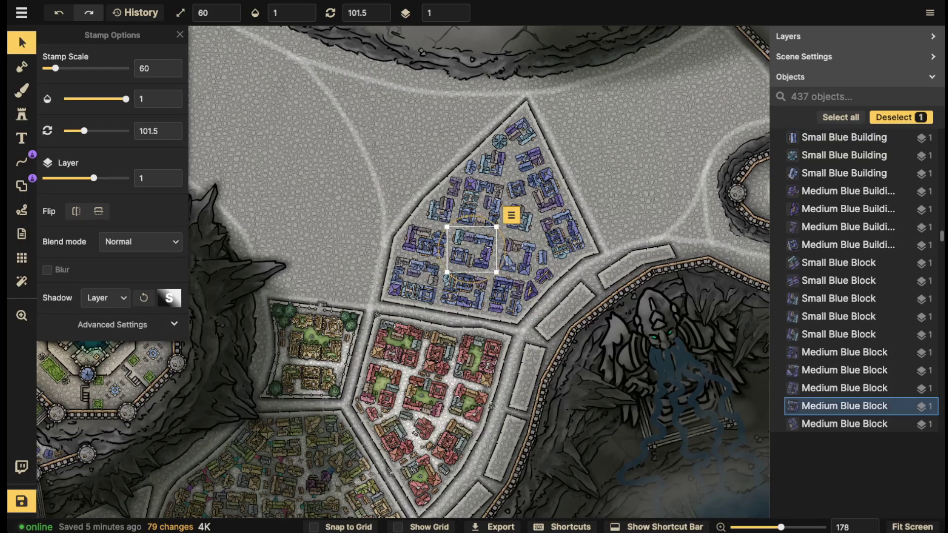
key("Delete")
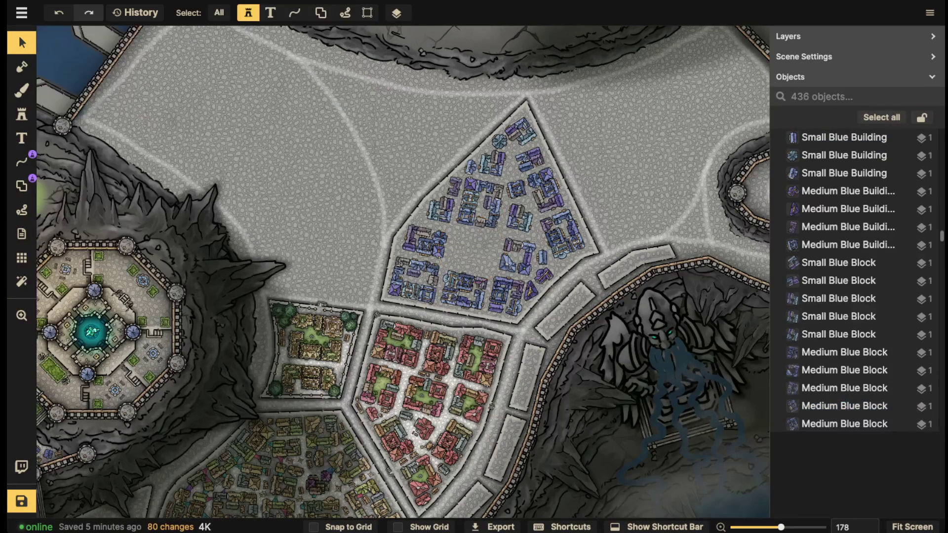
Search the Watercolor Cities stamp catalog for "specialty", clear the search and browse the unfiltered stamps.
left_click(22, 115)
left_click(74, 133)
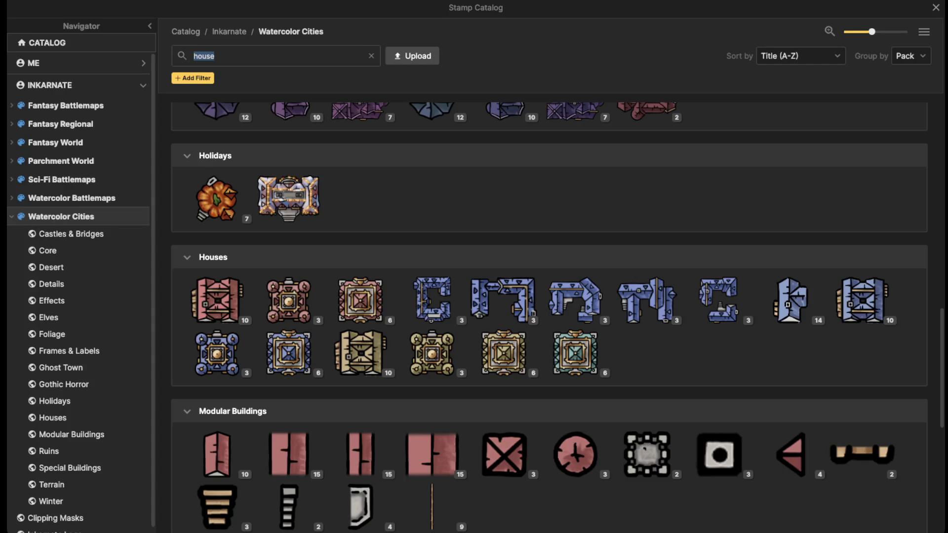
type("specialty")
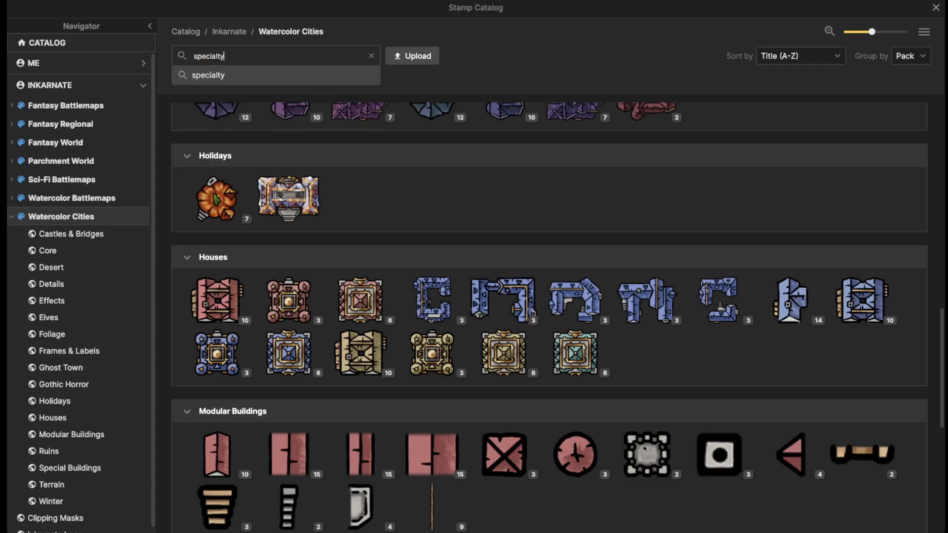
key("Return")
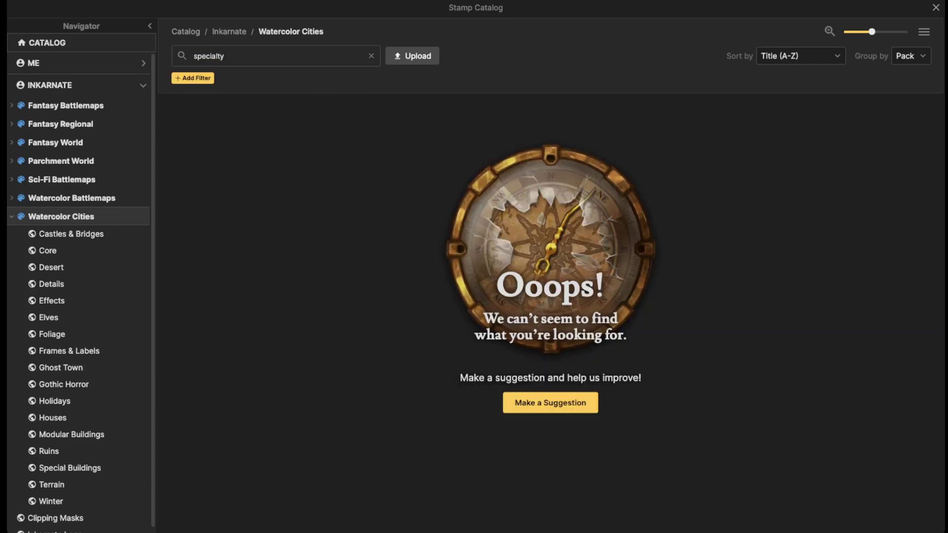
left_click(371, 56)
scroll(289, 311, "down", 8)
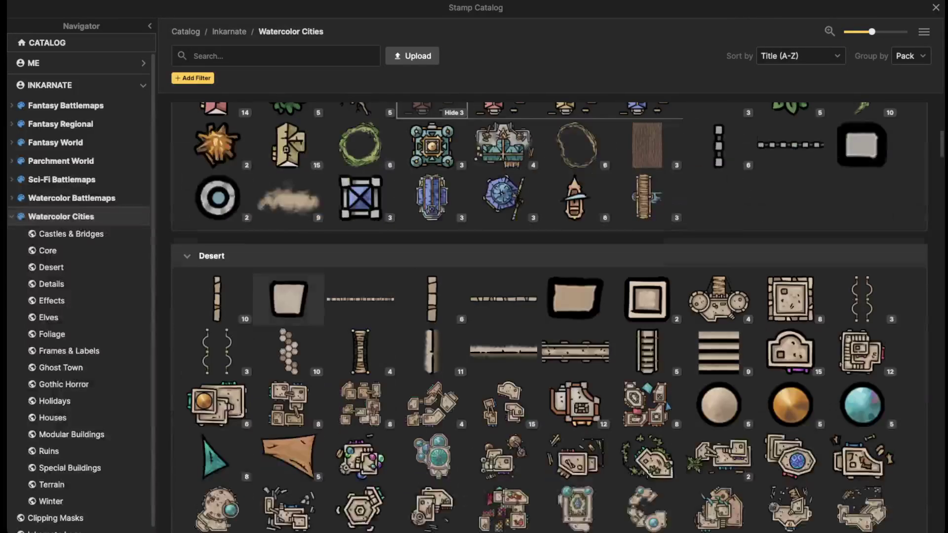
scroll(289, 279, "down", 2)
Search the stamp catalog for "guild" and choose the purple Big Mages Guild from Special Buildings.
left_click(275, 56)
type("guid")
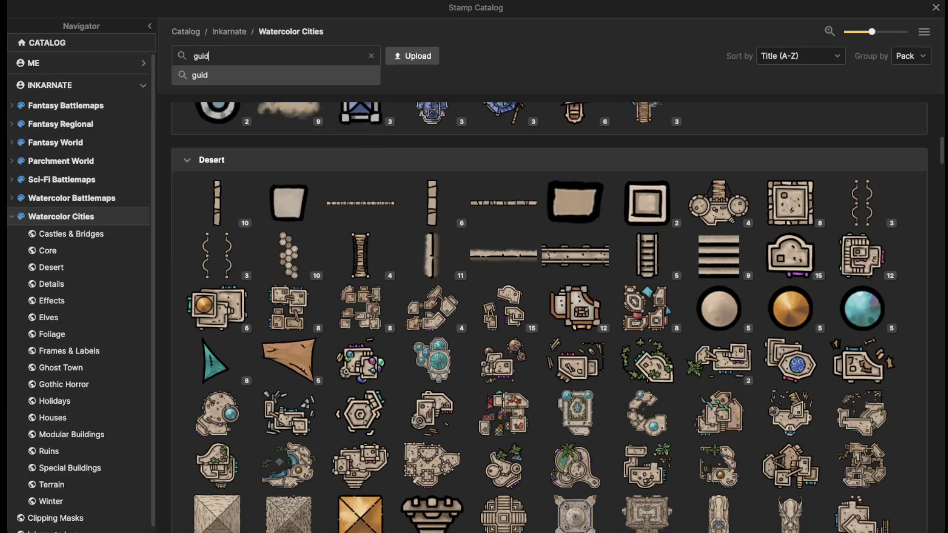
key("BackSpace")
type("ld")
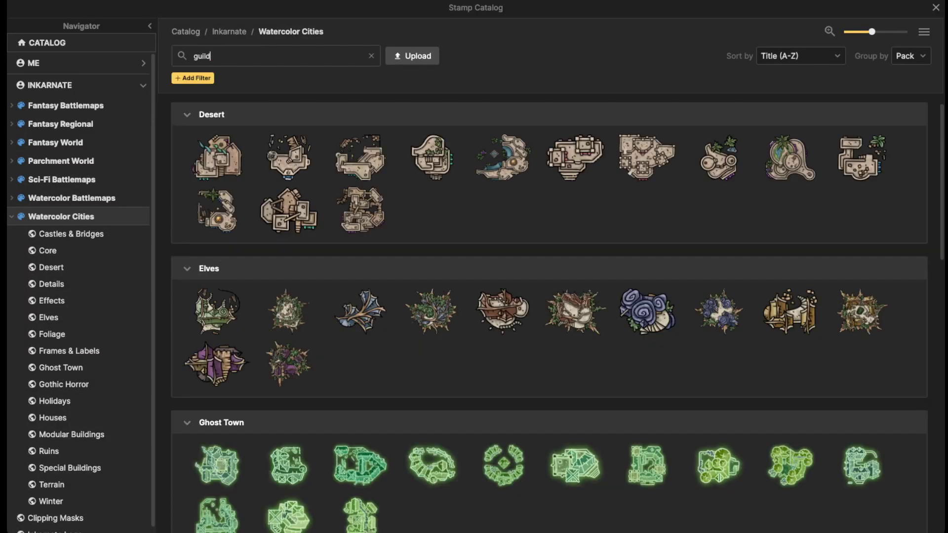
key("super+a")
scroll(431, 311, "down", 10)
scroll(557, 316, "down", 5)
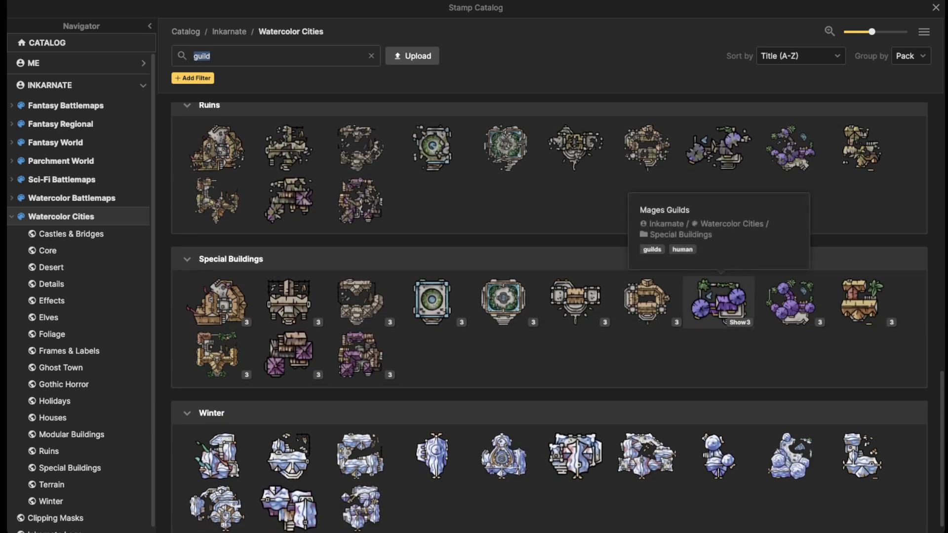
left_click(718, 302)
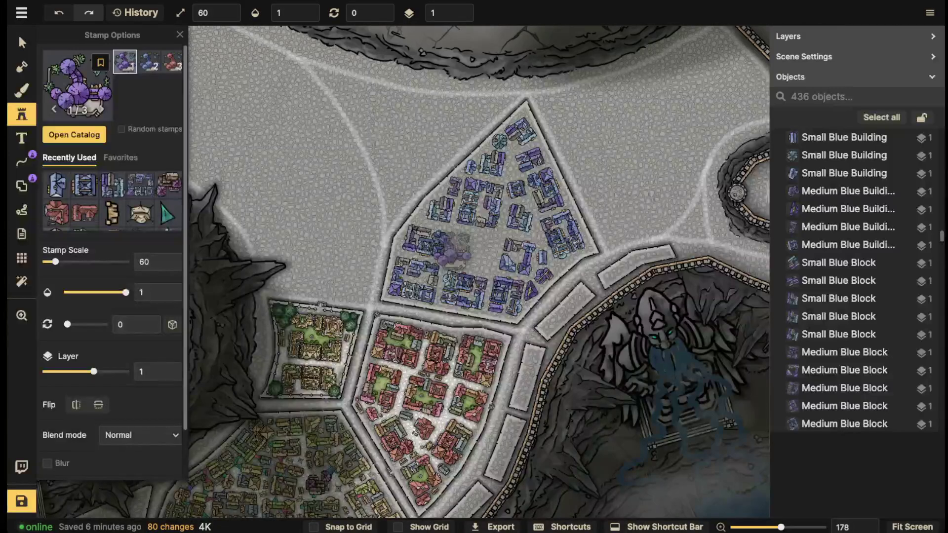
Place the Big Mages Guild at scale 60 in the cleared centre of the blue district, rotated to 9.5.
scroll(473, 245, "up", 3)
scroll(475, 248, "up", 3)
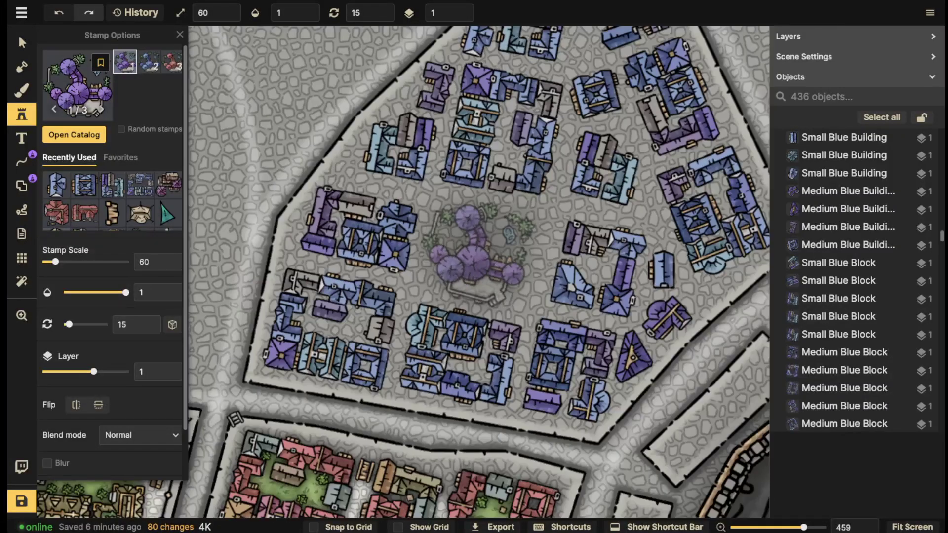
left_click(476, 249)
left_click(22, 42)
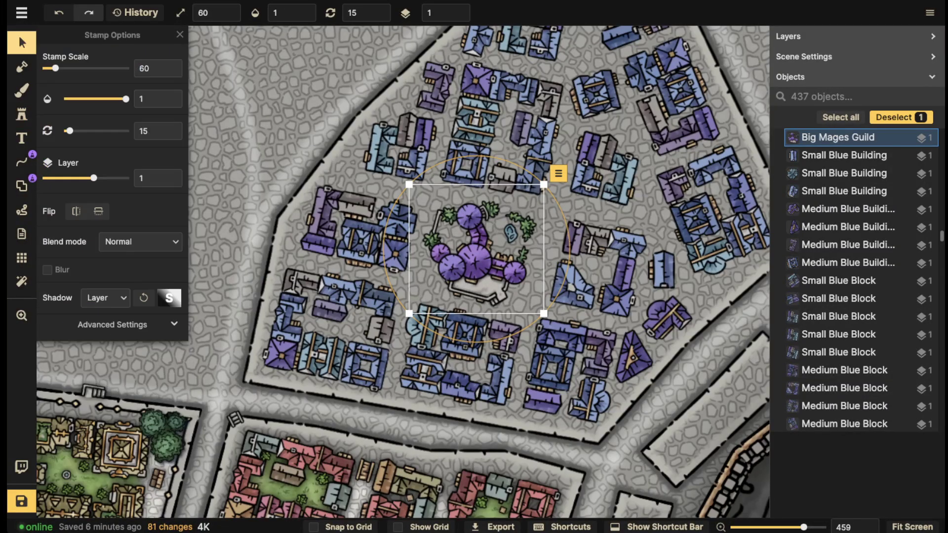
scroll(476, 249, "down", 5)
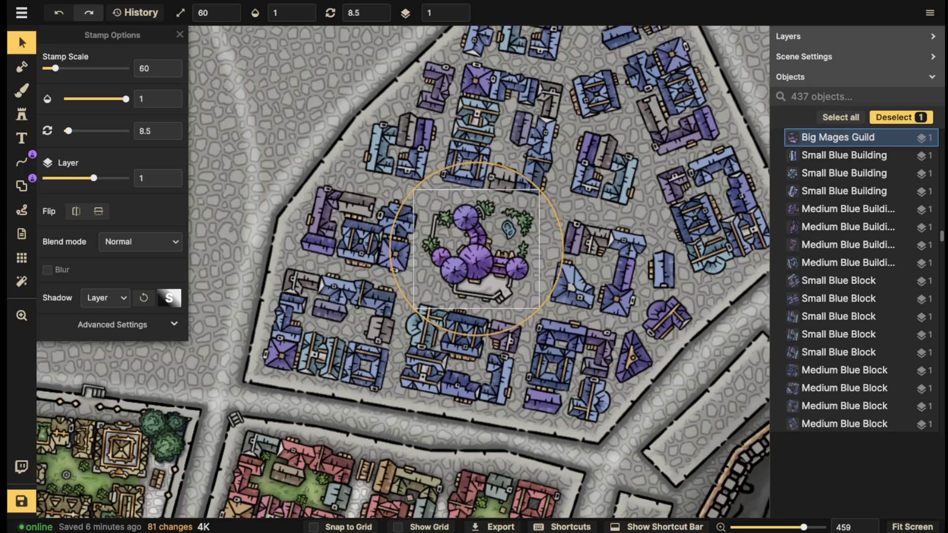
scroll(478, 250, "down", 3)
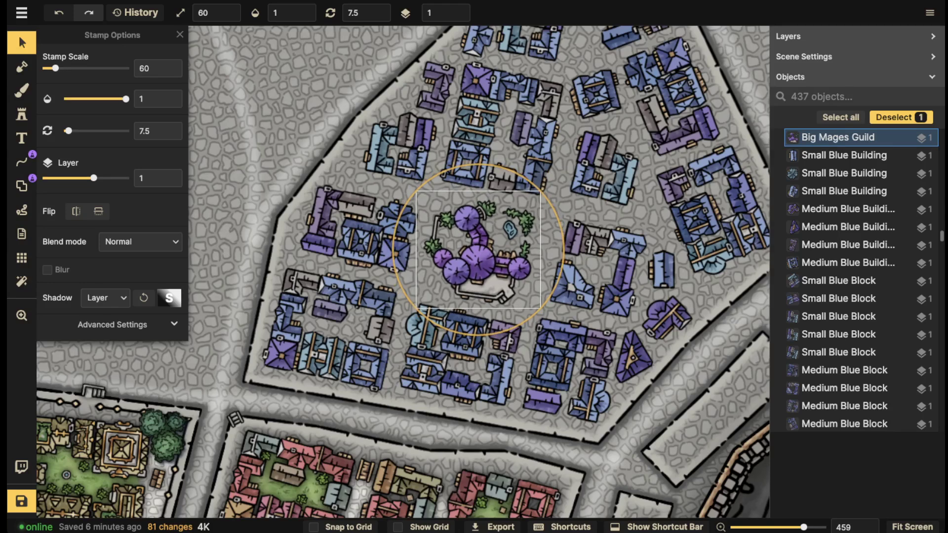
scroll(477, 249, "up", 4)
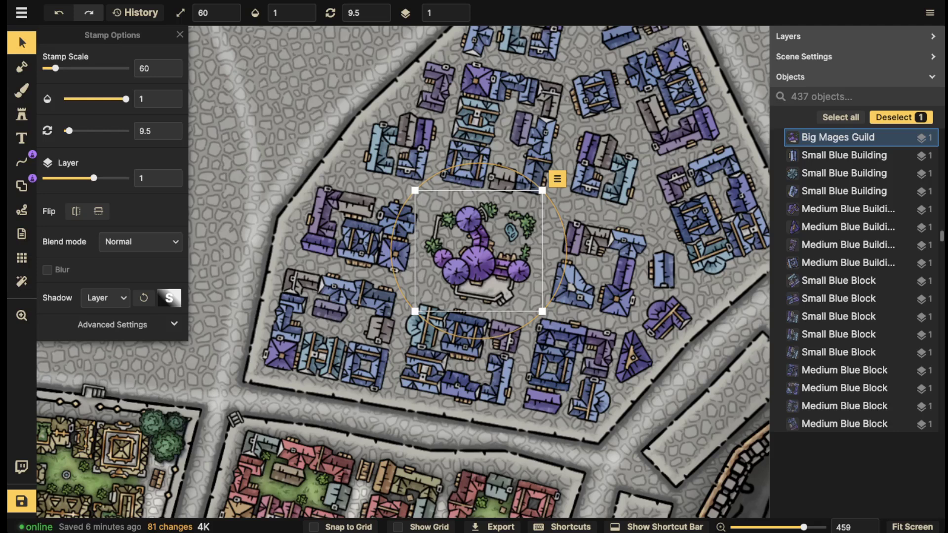
Paint light green grass on the foreground inside the mages guild's garden with brush size 11.
left_click(22, 91)
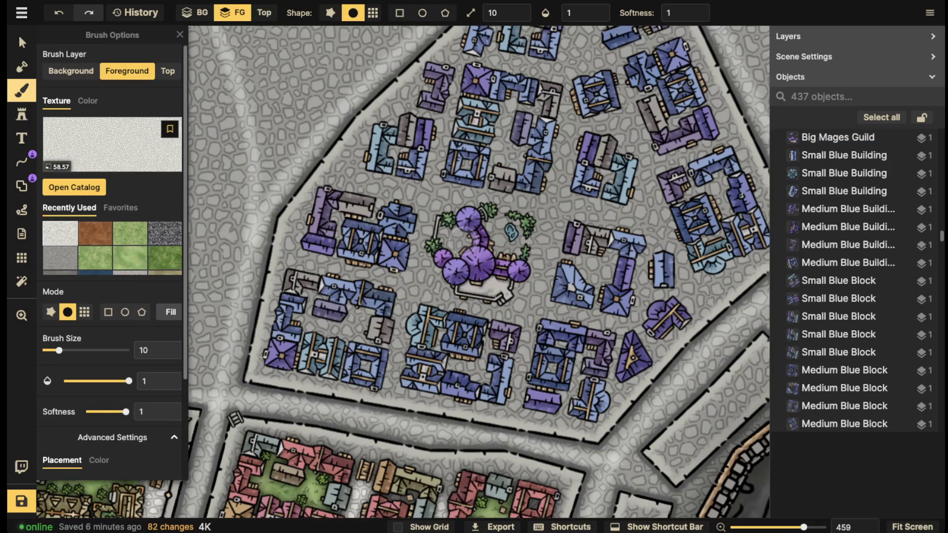
left_click(130, 233)
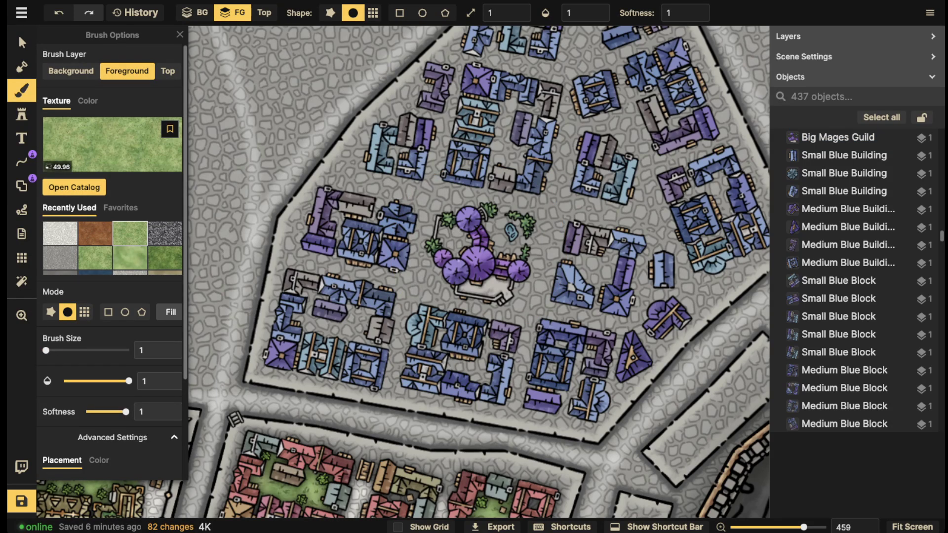
key("bracketright")
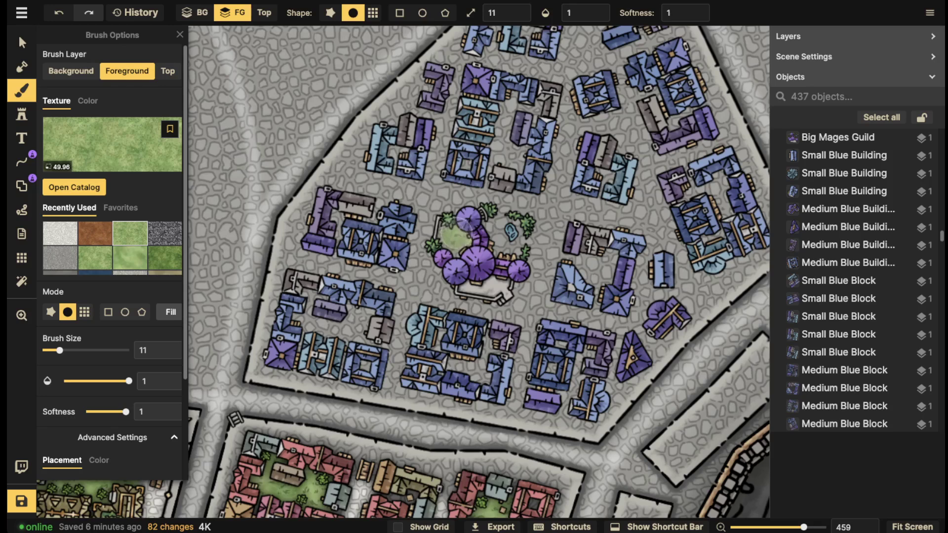
mouse_move(454, 236)
left_mouse_down()
mouse_move(501, 223)
mouse_move(511, 236)
mouse_move(498, 219)
mouse_move(479, 221)
mouse_move(477, 251)
left_mouse_up()
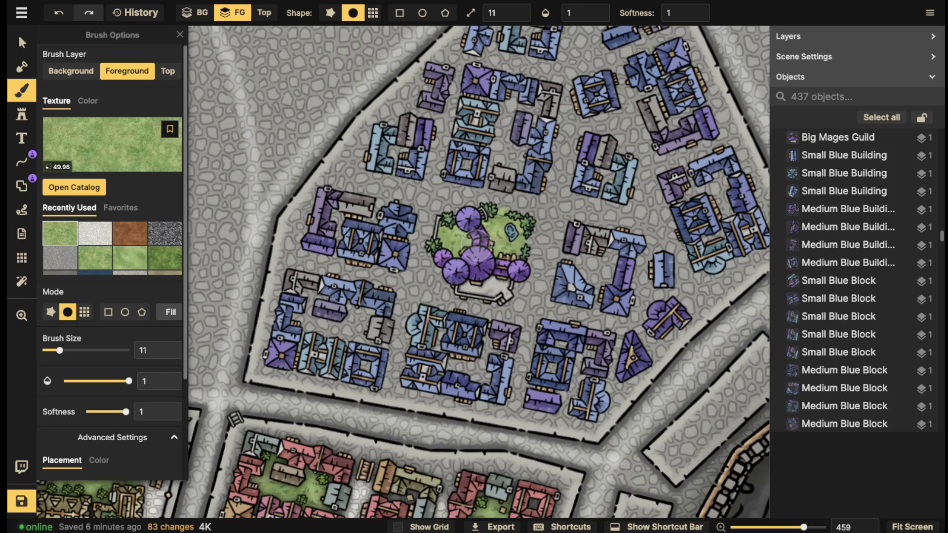
Paint the same grass into the courtyards of five blue blocks surrounding the mages guild.
mouse_move(303, 304)
left_mouse_down()
mouse_move(308, 324)
mouse_move(335, 304)
mouse_move(348, 329)
mouse_move(365, 321)
left_mouse_up()
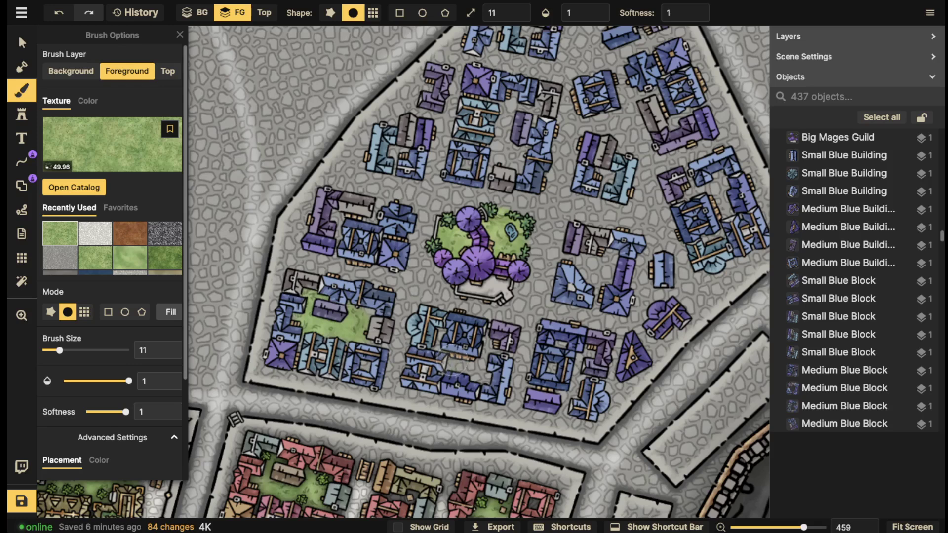
left_click_drag(452, 360, 482, 341)
left_click_drag(597, 254, 594, 279)
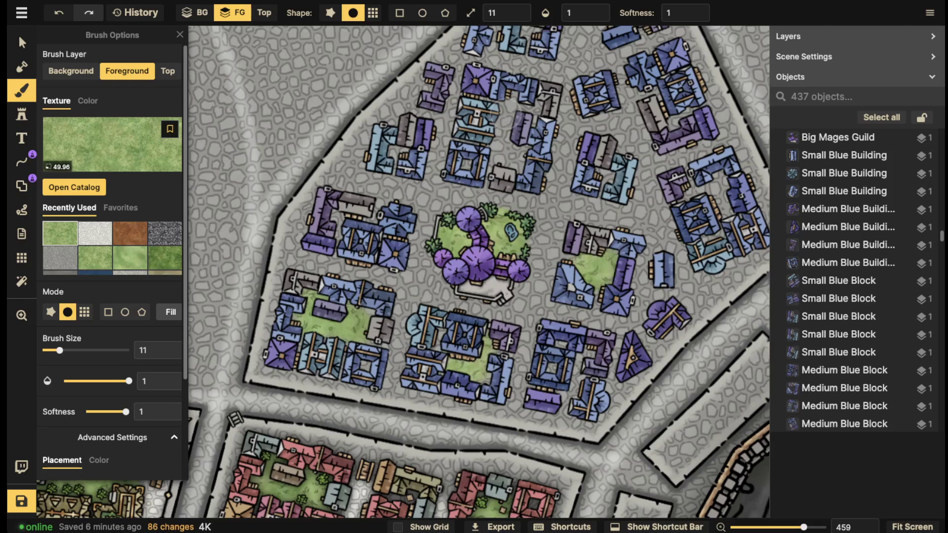
mouse_move(514, 106)
left_mouse_down()
mouse_move(503, 151)
mouse_move(491, 126)
left_mouse_up()
left_click_drag(713, 184, 729, 204)
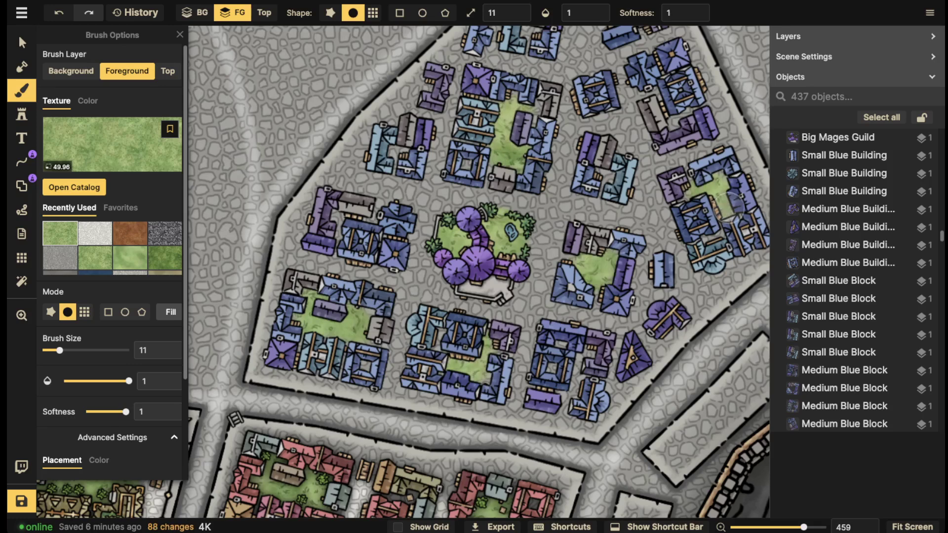
scroll(726, 208, "down", 1)
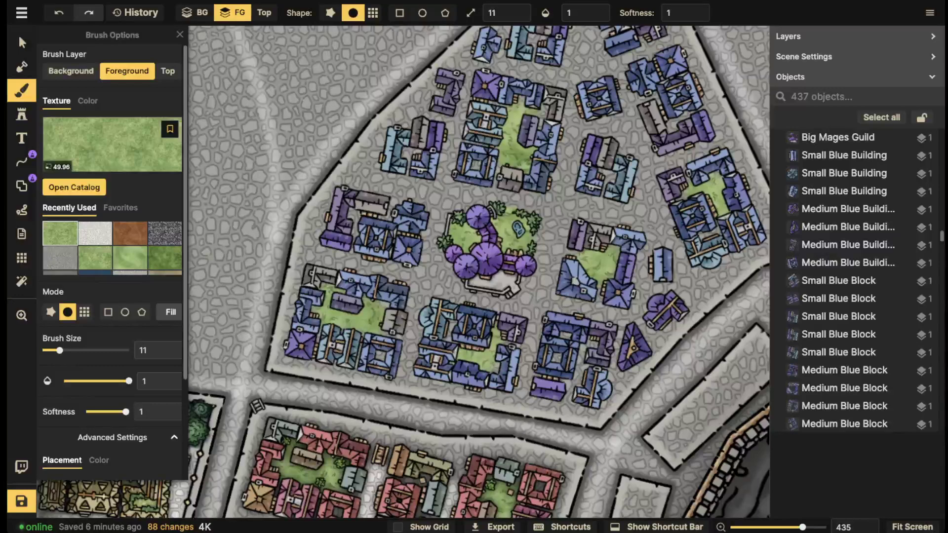
Choose the randomized Shack stamp at scale 60 and place one beside the block near the northwestern wall.
left_click(21, 43)
scroll(357, 166, "down", 4)
scroll(375, 207, "up", 2)
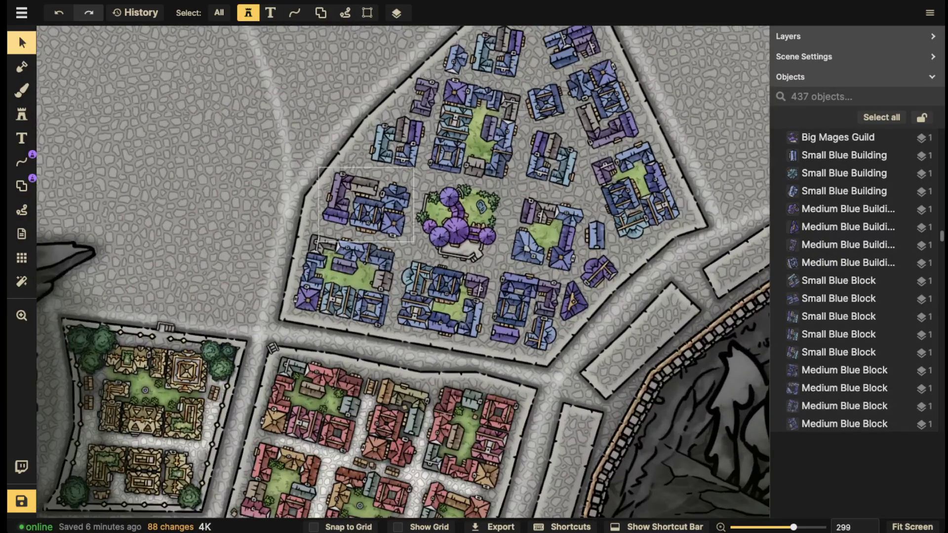
left_click(22, 114)
left_click(141, 214)
scroll(337, 195, "up", 4)
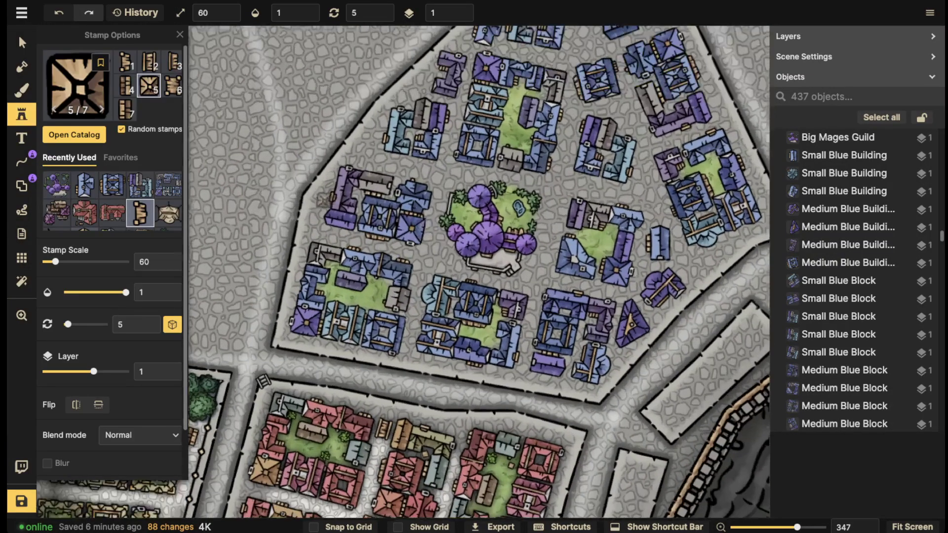
scroll(368, 132, "up", 2)
left_click(372, 131)
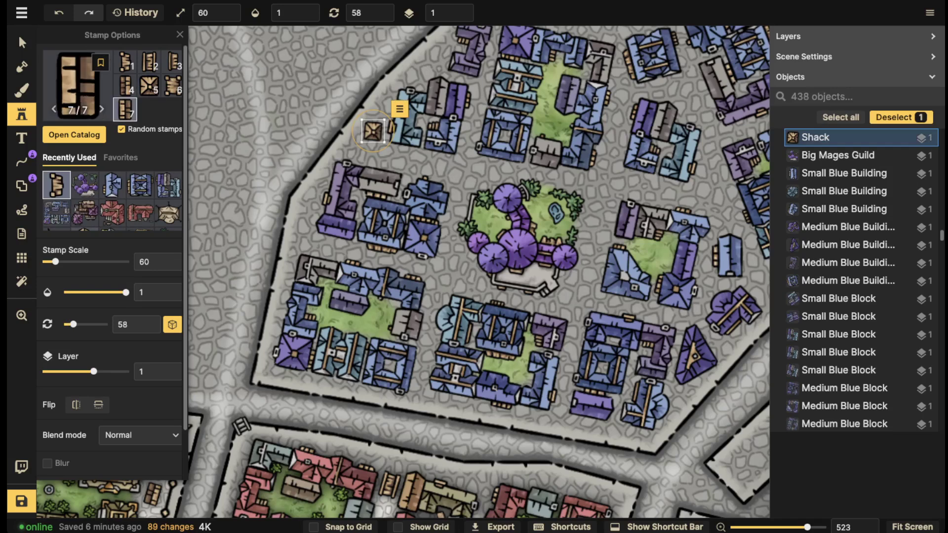
key("Escape")
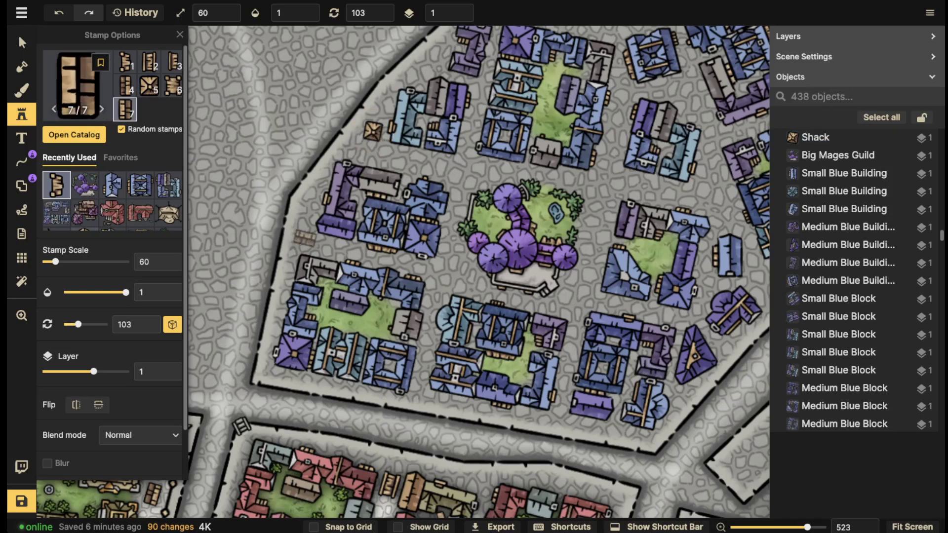
Place two more shacks, one just west of the mages guild and one below the south-central block.
left_click(464, 259)
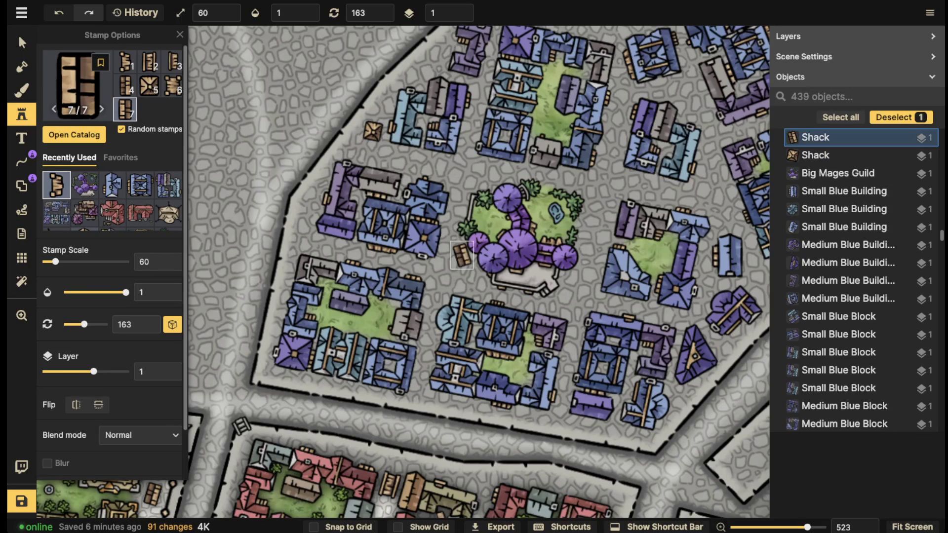
key("Escape")
scroll(567, 312, "down", 3)
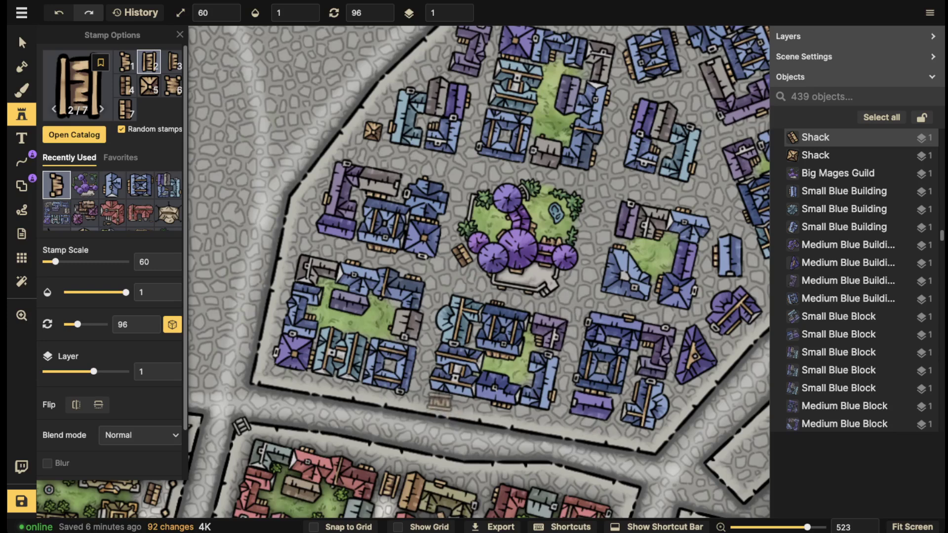
left_click(440, 402)
key("Escape")
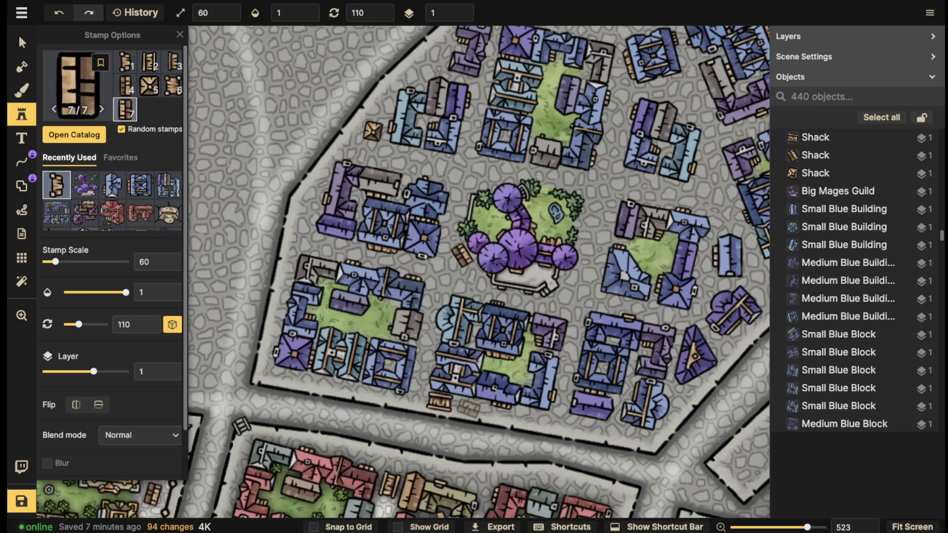
Place a shack below the district's southern middle block and another beneath the block north of the Big Mages Guild.
left_click(469, 406)
key("Escape")
key("Escape")
scroll(321, 247, "up", 5)
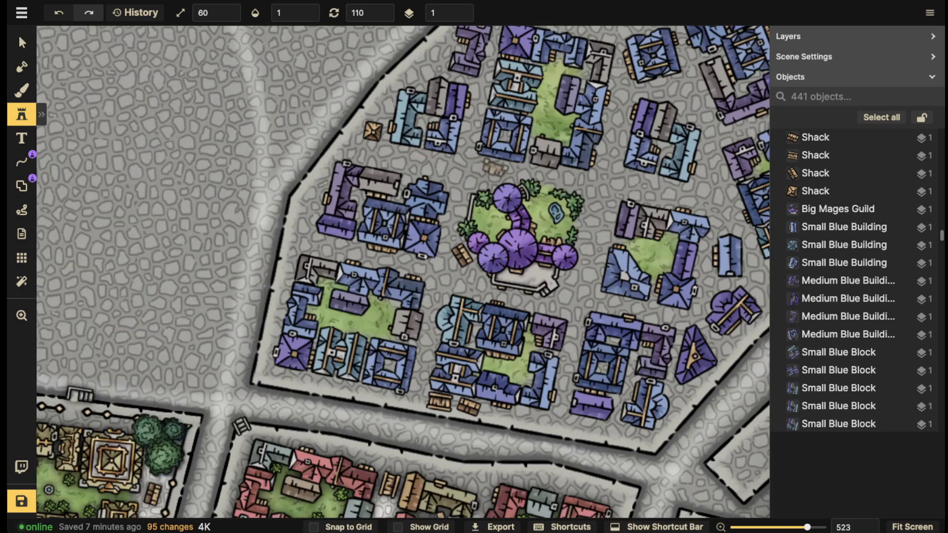
left_click(496, 167)
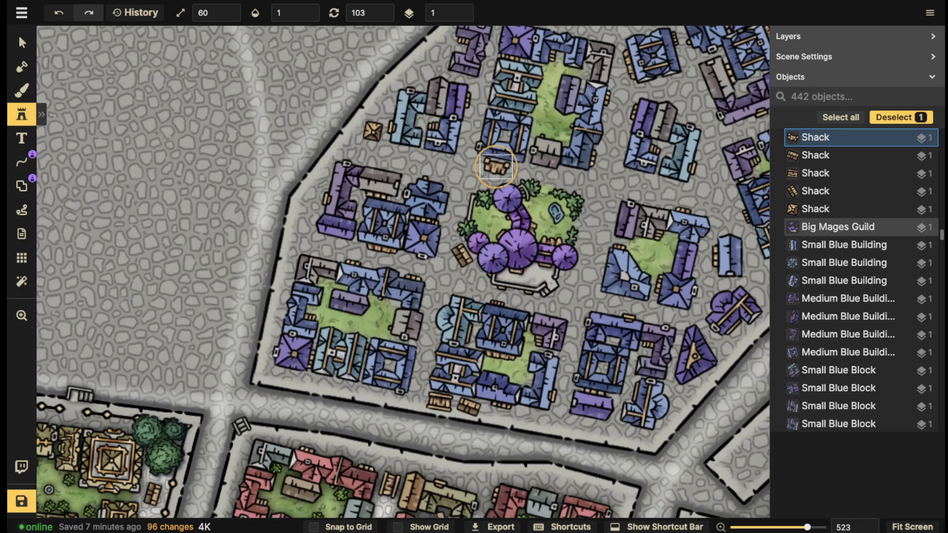
key("Escape")
Place two shacks in the northern tip of the blue district, above the topmost building block.
left_click_drag(699, 123, 523, 202)
left_click_drag(444, 99, 443, 278)
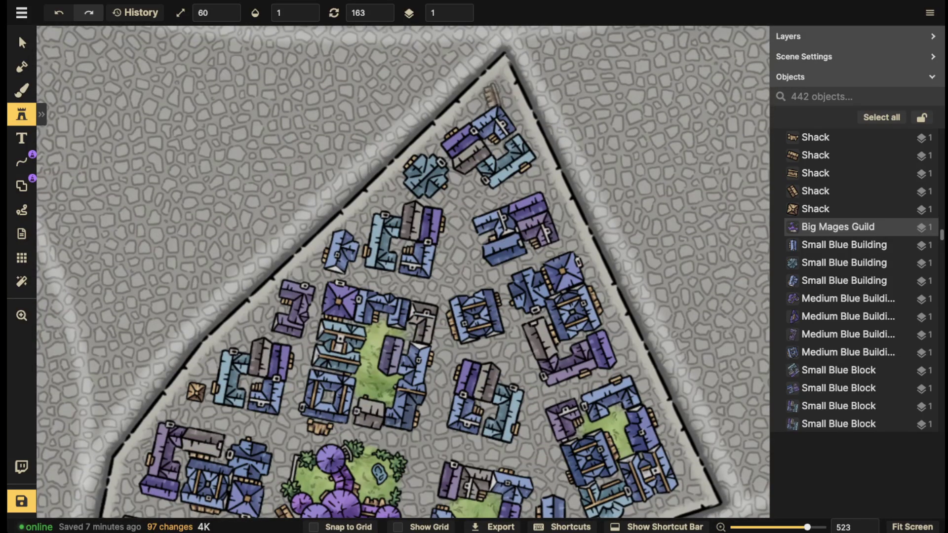
left_click(476, 105)
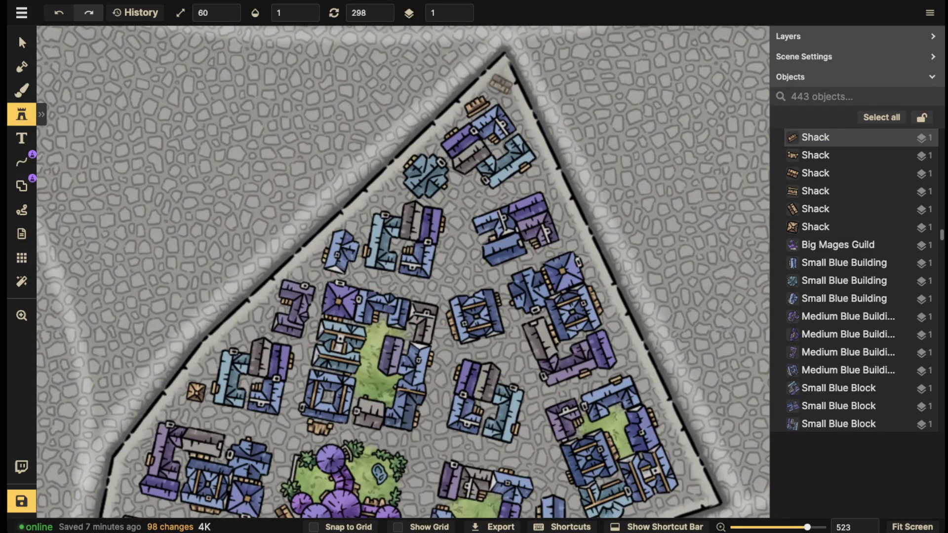
left_click(501, 90)
Place three shacks along the blue district's southeastern wall, up to its eastern corner.
left_click_drag(533, 185, 500, 94)
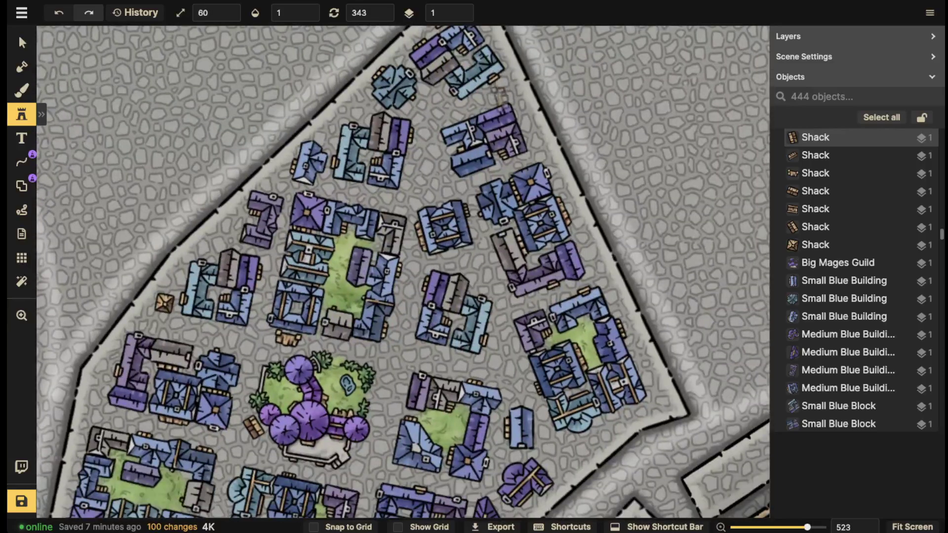
left_click_drag(575, 294, 551, 149)
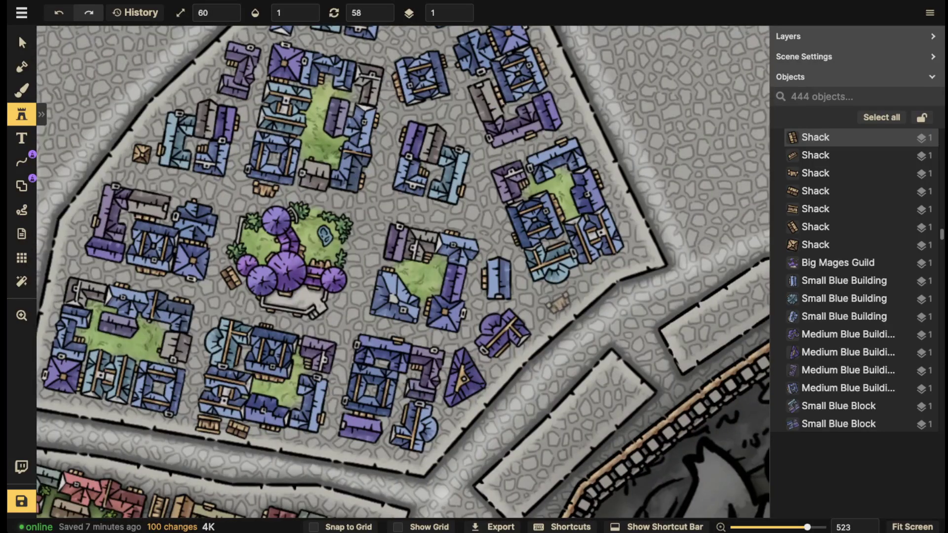
left_click(557, 302)
left_click(581, 284)
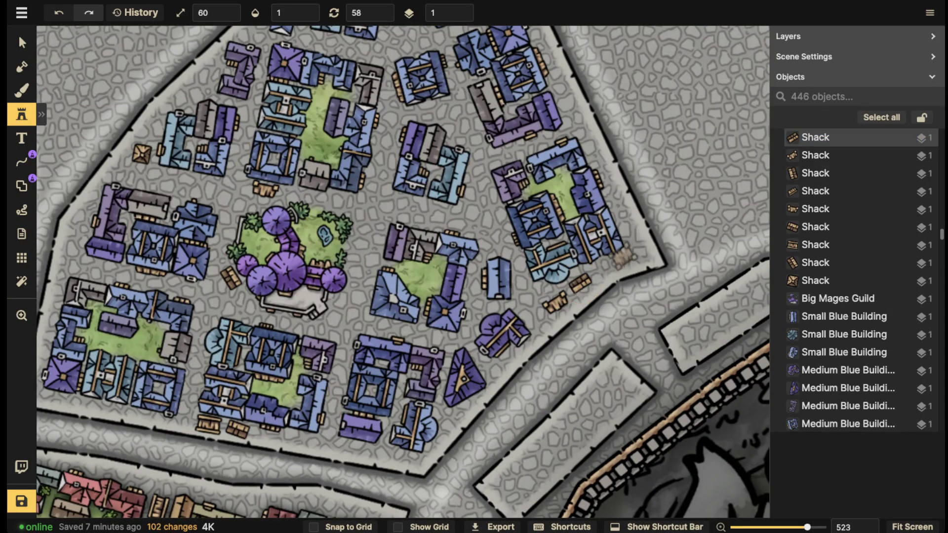
scroll(623, 256, "up", 1)
left_click(635, 255)
Place two shacks side by side beneath the small block northeast of the Big Mages Guild.
scroll(634, 257, "down", 2)
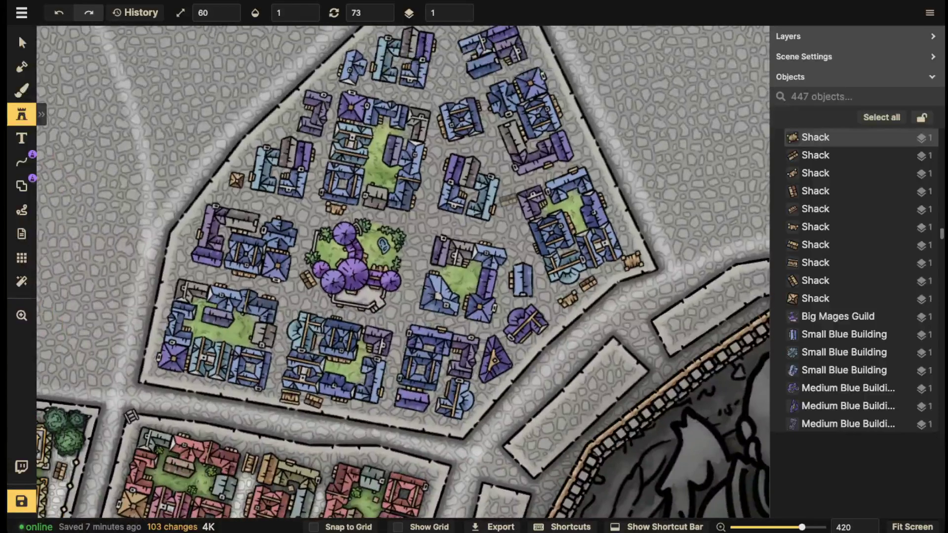
left_click(446, 223)
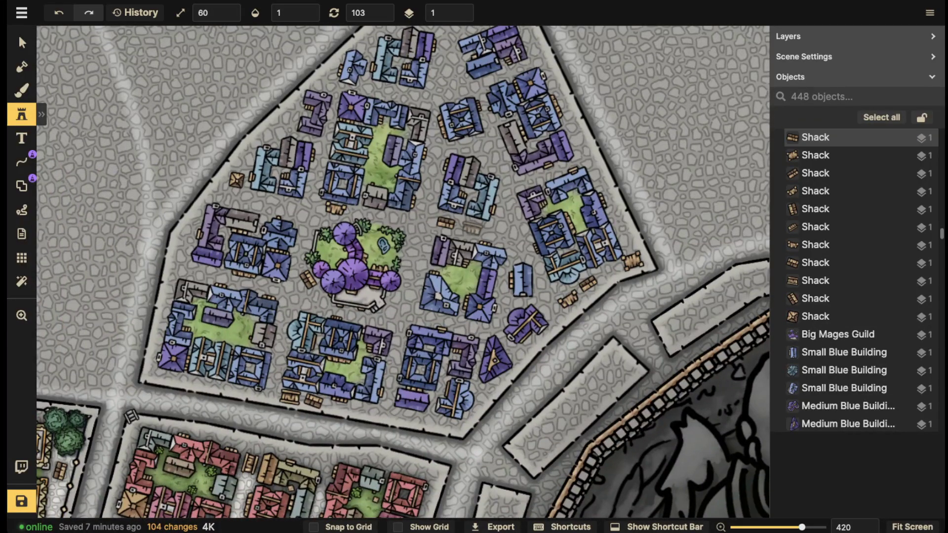
left_click(472, 228)
Place two shacks one above the other along the east side of the Big Mages Guild.
left_click_drag(333, 294, 414, 191)
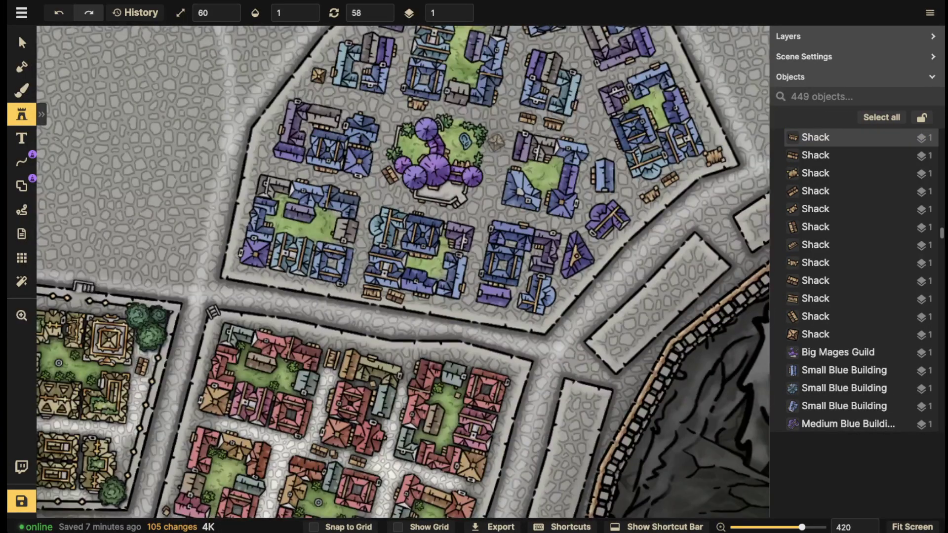
left_click(498, 142)
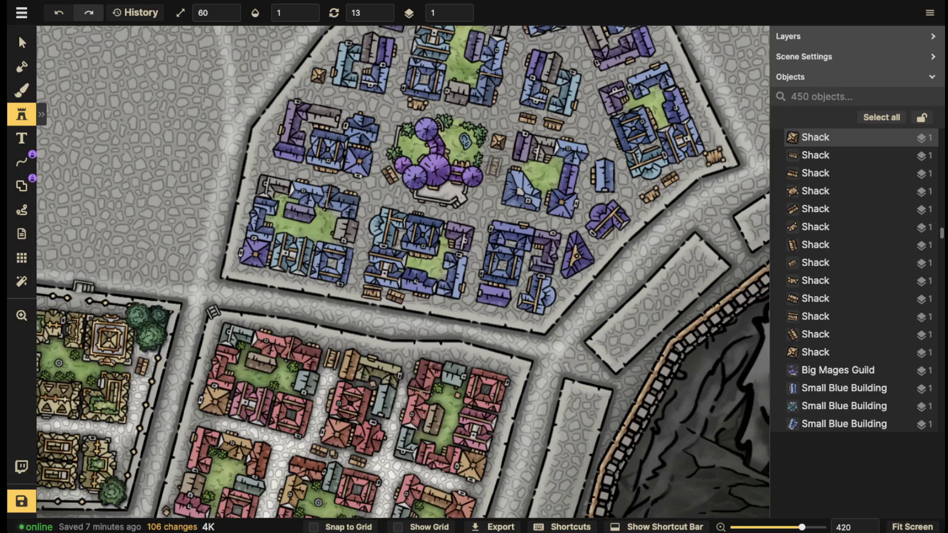
left_click(495, 166)
left_click_drag(472, 134, 479, 213)
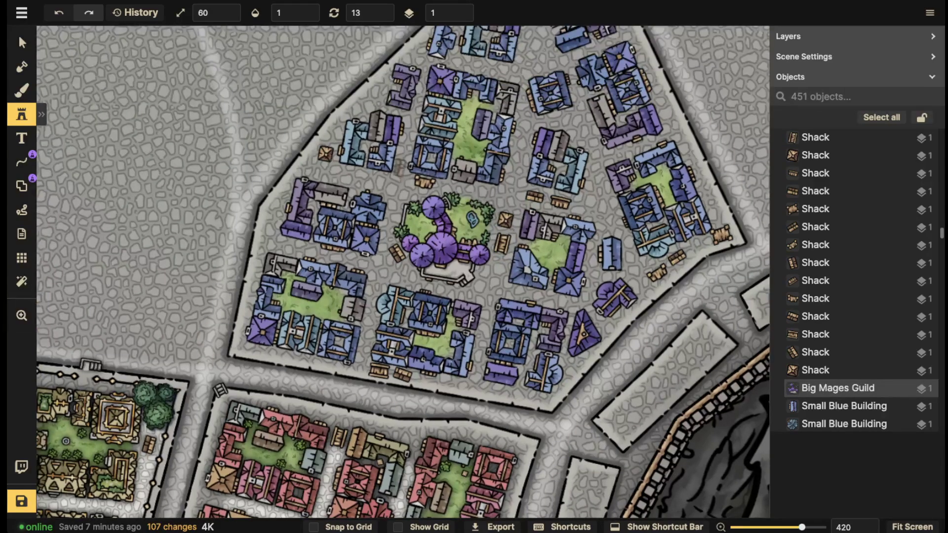
Fine-tune the placement of the two shacks on the east side of the Big Mages Guild.
left_click(21, 43)
scroll(421, 216, "up", 4)
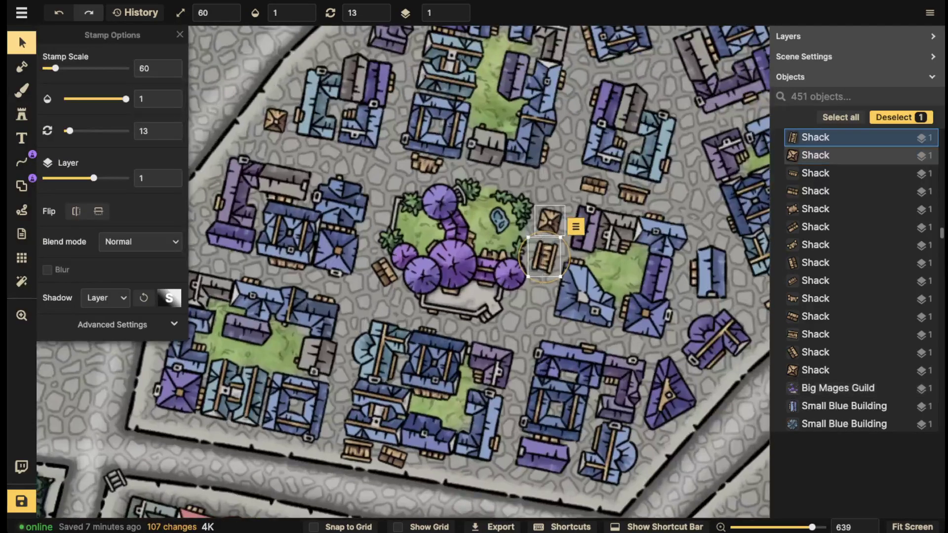
left_click(550, 220)
left_click(545, 257)
key("space")
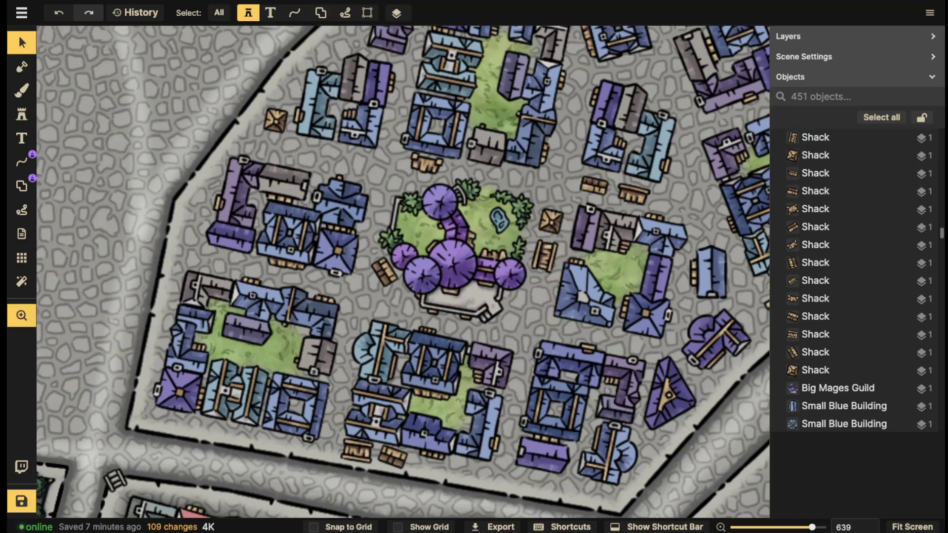
left_click_drag(551, 220, 478, 225)
scroll(478, 225, "up", 4)
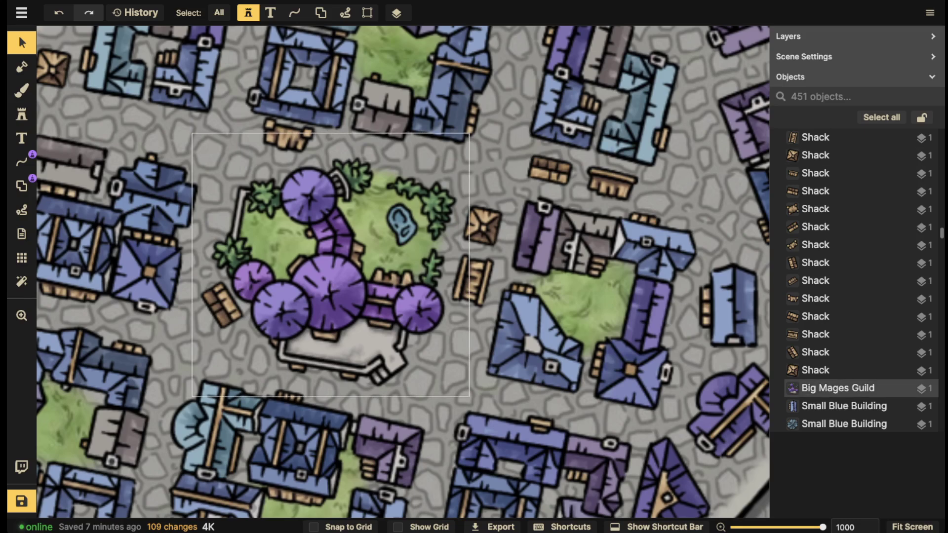
scroll(627, 212, "down", 4)
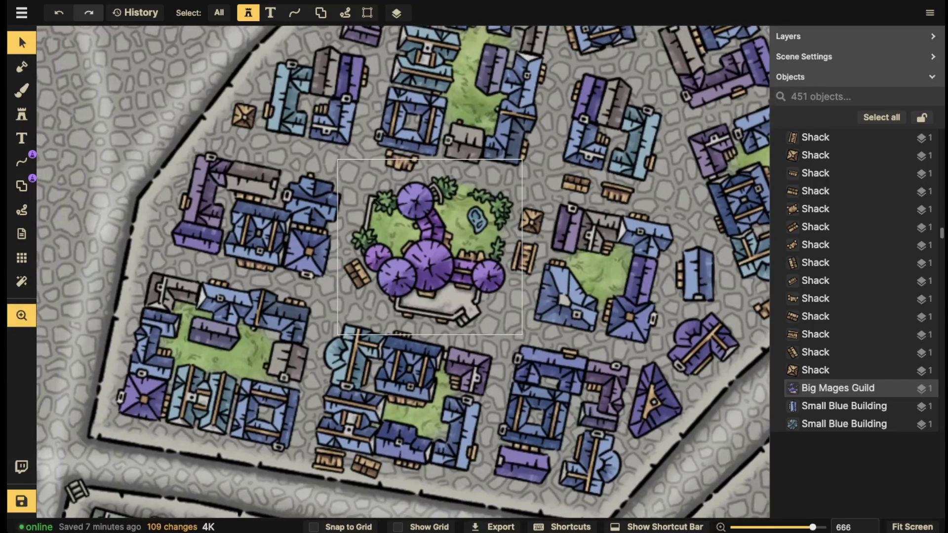
Duplicate the shack northeast of the Big Mages Guild and place the copy just above the purple and blue block to the west.
left_click(576, 184)
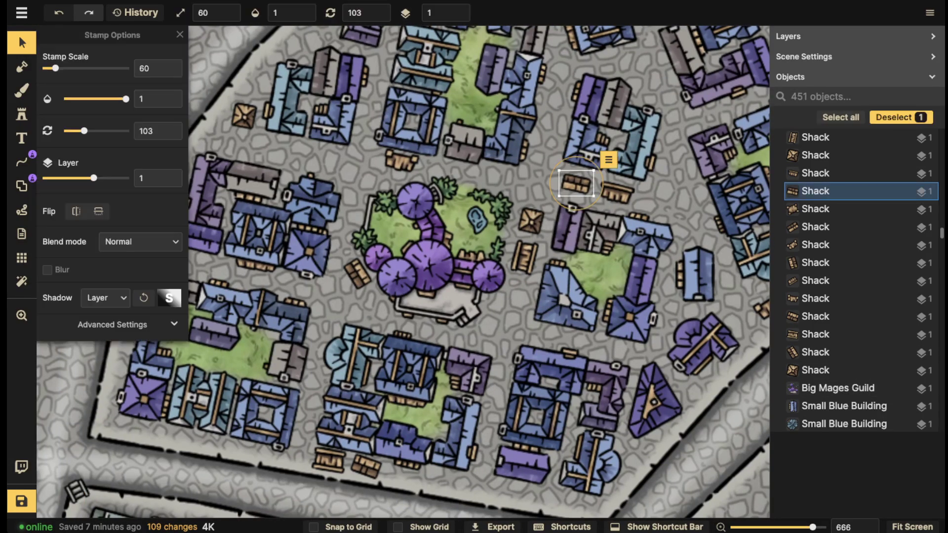
key("ctrl+v")
left_click_drag(363, 190, 319, 158)
left_click_drag(244, 364, 427, 292)
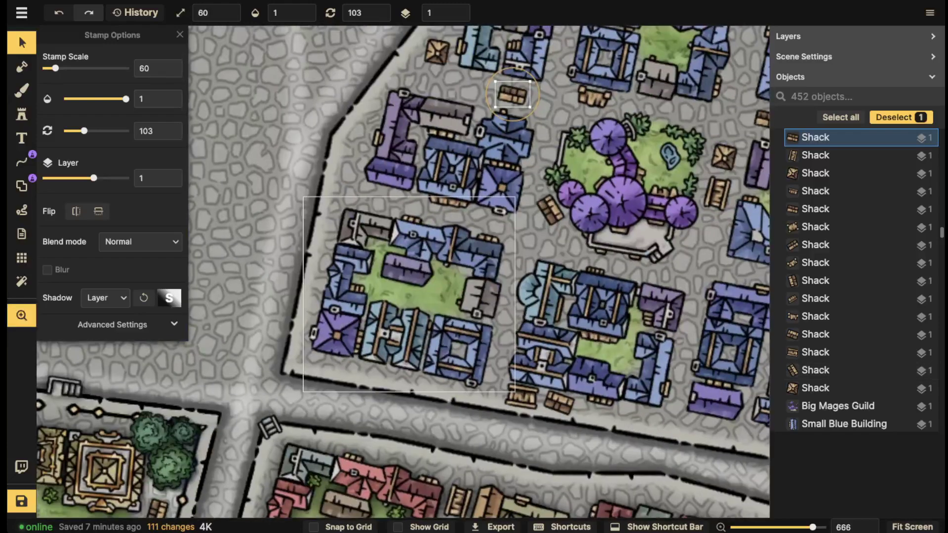
scroll(427, 292, "down", 3)
key("Escape")
scroll(404, 286, "down", 3)
left_click_drag(525, 229, 402, 259)
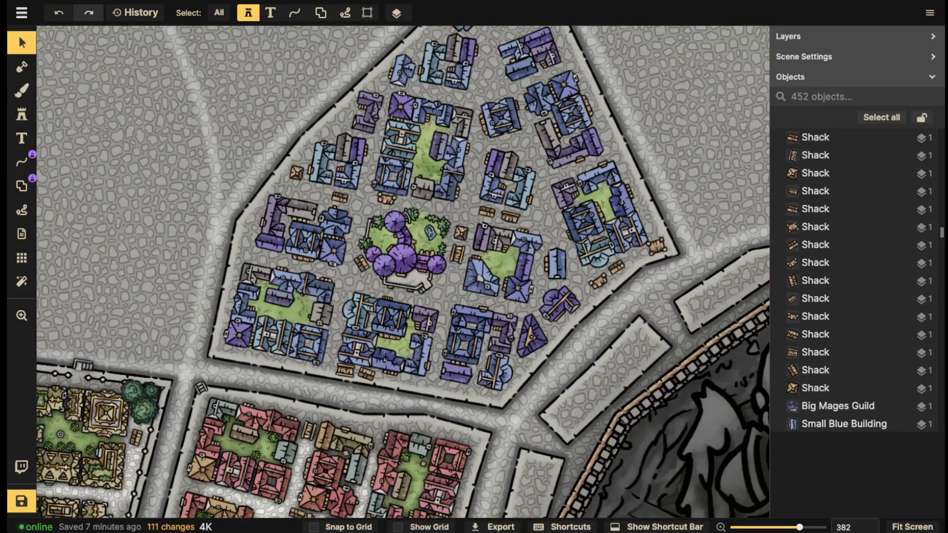
Reuse the Trees stamp from the yellow district to place tree clusters on the blue district's northeastern and northwestern walls.
scroll(403, 271, "down", 2)
left_click(128, 371)
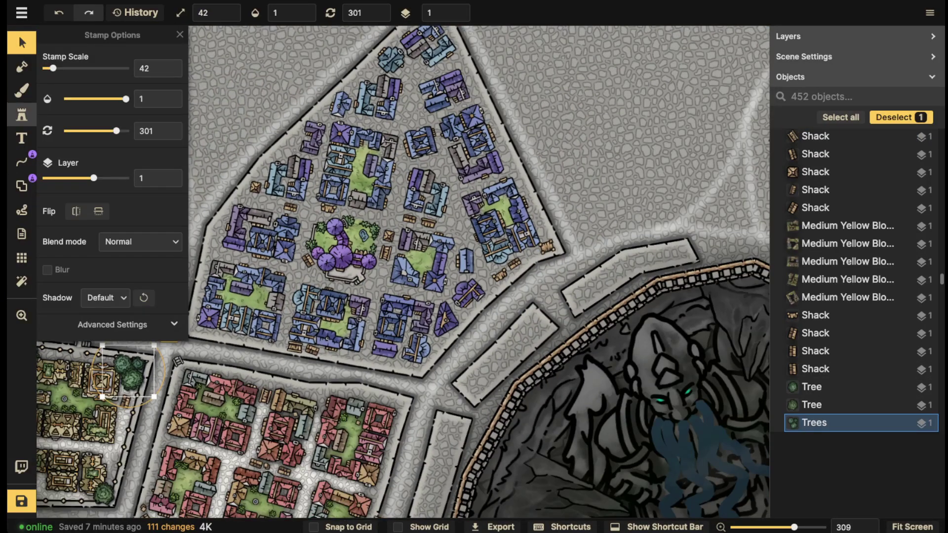
left_click(22, 114)
scroll(434, 211, "up", 2)
left_click_drag(339, 225, 451, 180)
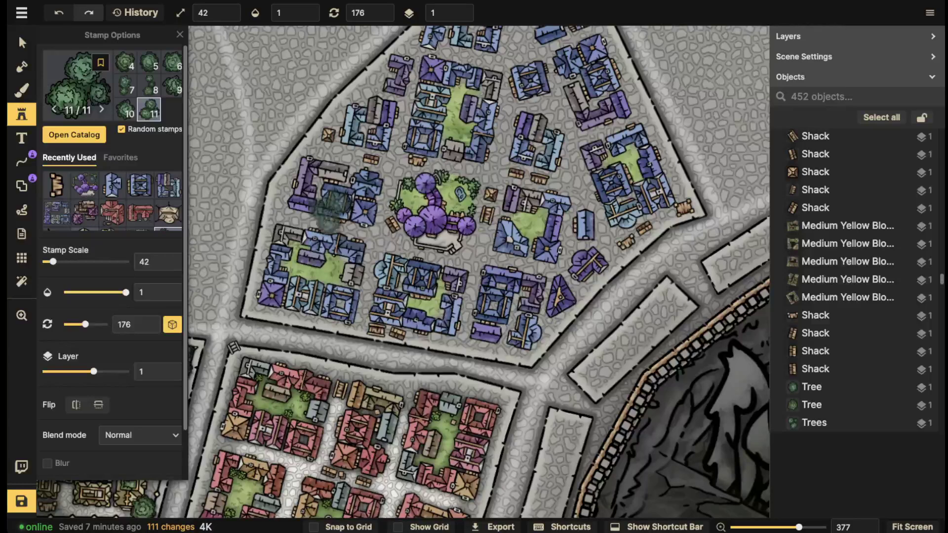
scroll(259, 279, "down", 1)
key("space")
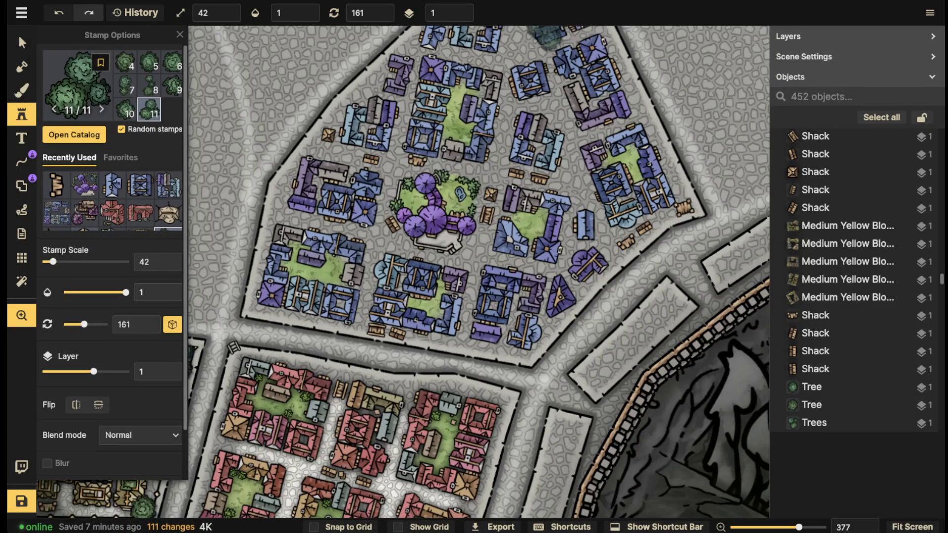
left_click_drag(538, 107, 524, 292)
scroll(560, 157, "up", 8)
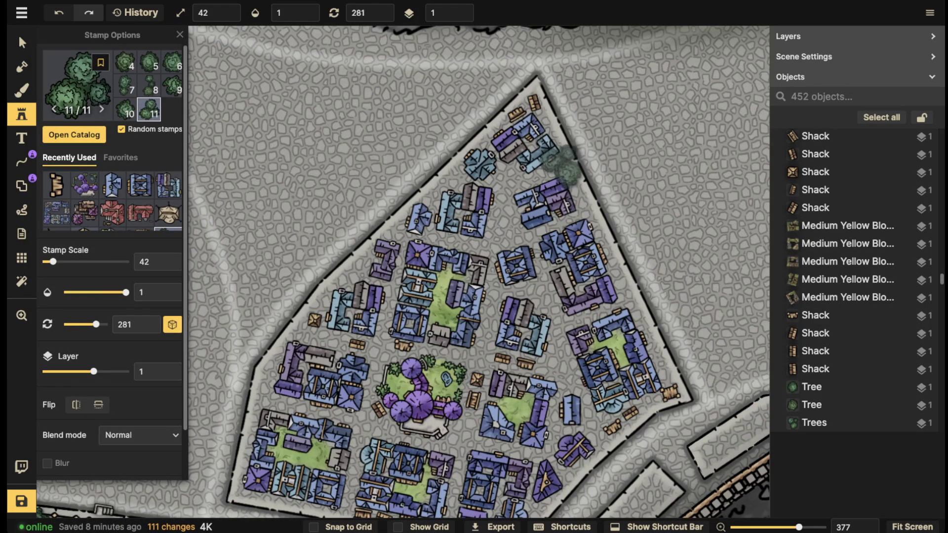
left_click(562, 165)
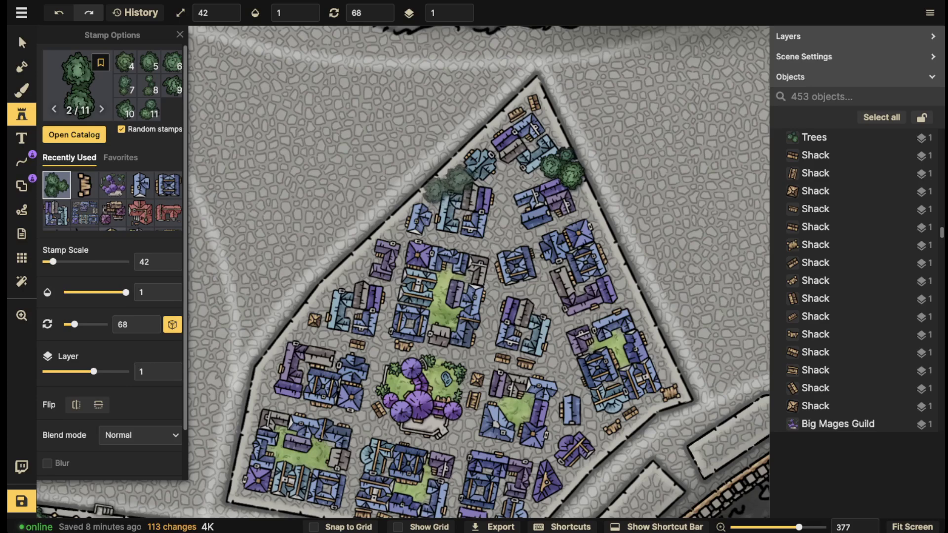
left_click(447, 183)
Place two single trees and a cluster along the western wall, plus a rotated tree cluster in the southwest corner.
left_click_drag(447, 183, 520, 41)
left_click(436, 114)
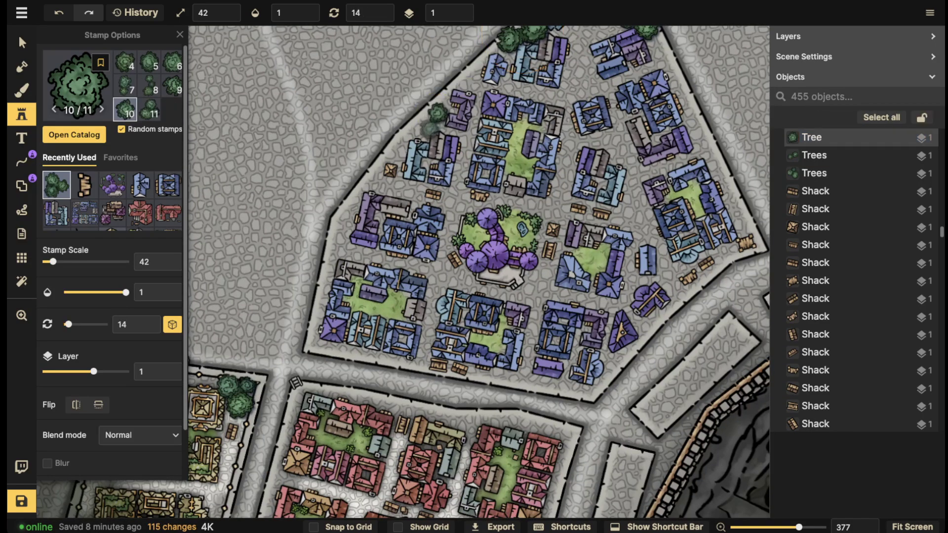
left_click(423, 130)
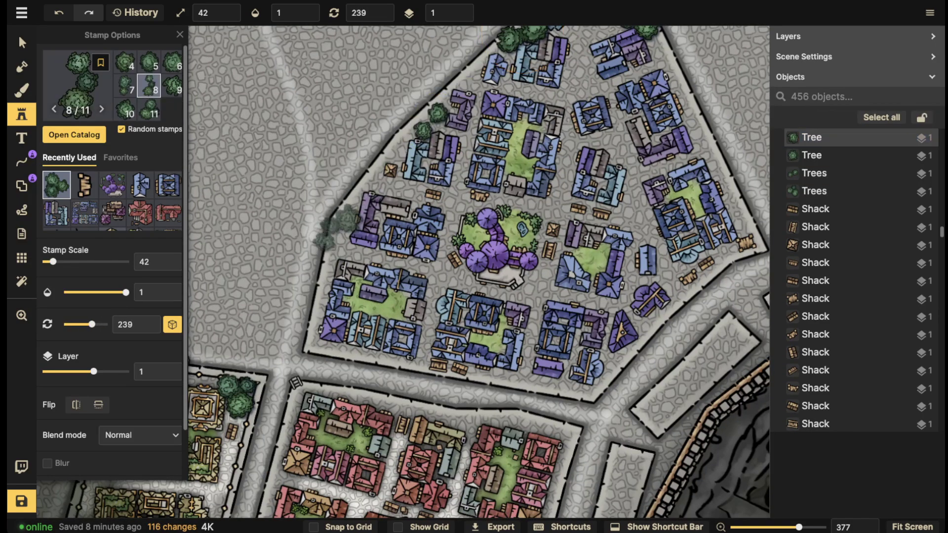
left_click(338, 229)
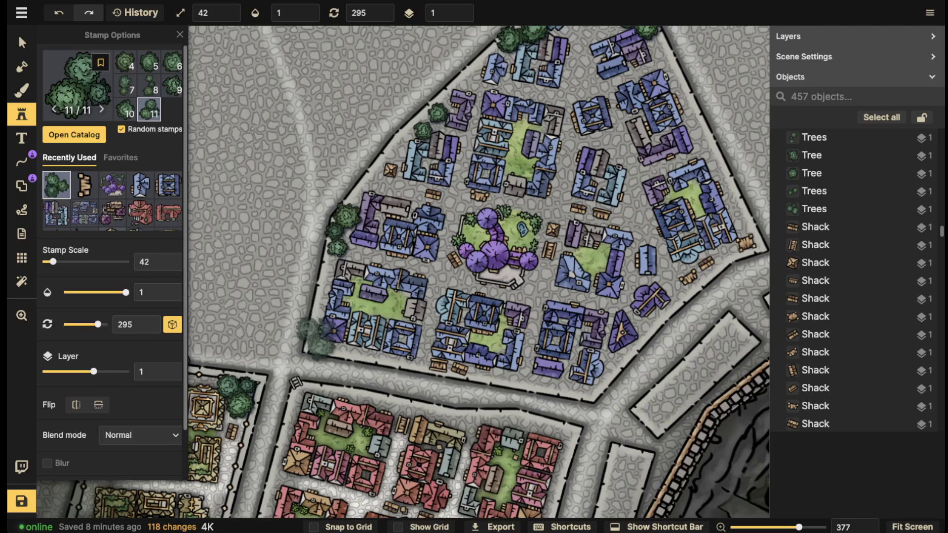
left_click(316, 341)
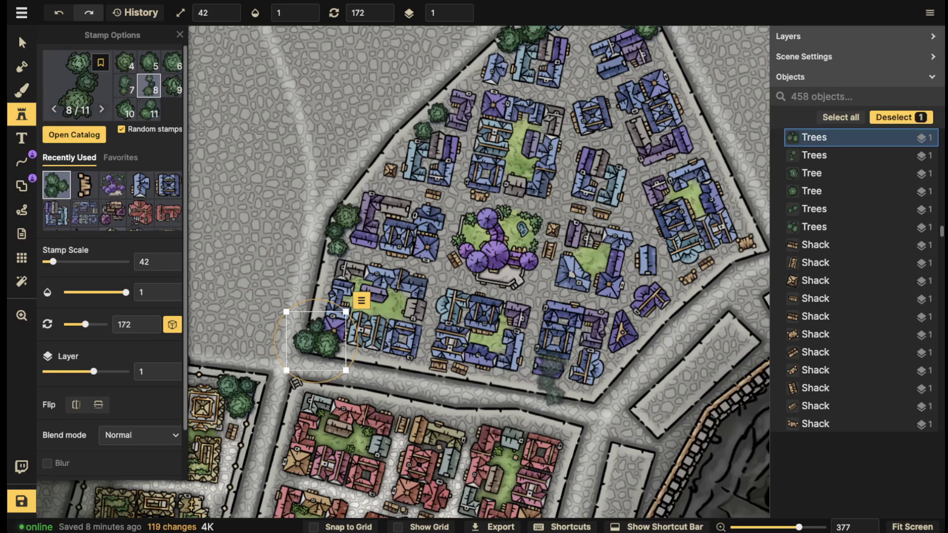
scroll(576, 384, "down", 5)
scroll(576, 384, "down", 1)
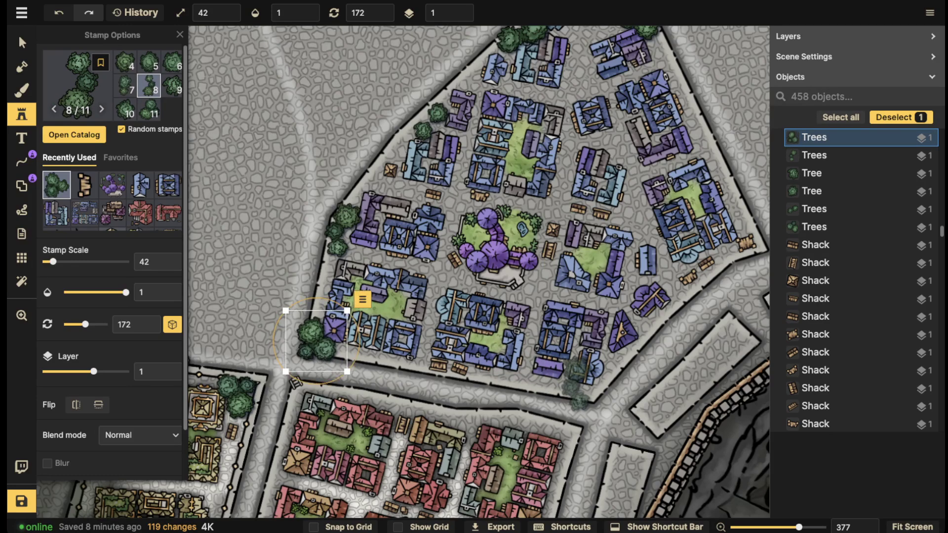
Place a tree cluster in the southern corner, a tree between the northern blocks and another at the northwestern wall.
key("Escape")
scroll(576, 384, "down", 7)
left_click(582, 385)
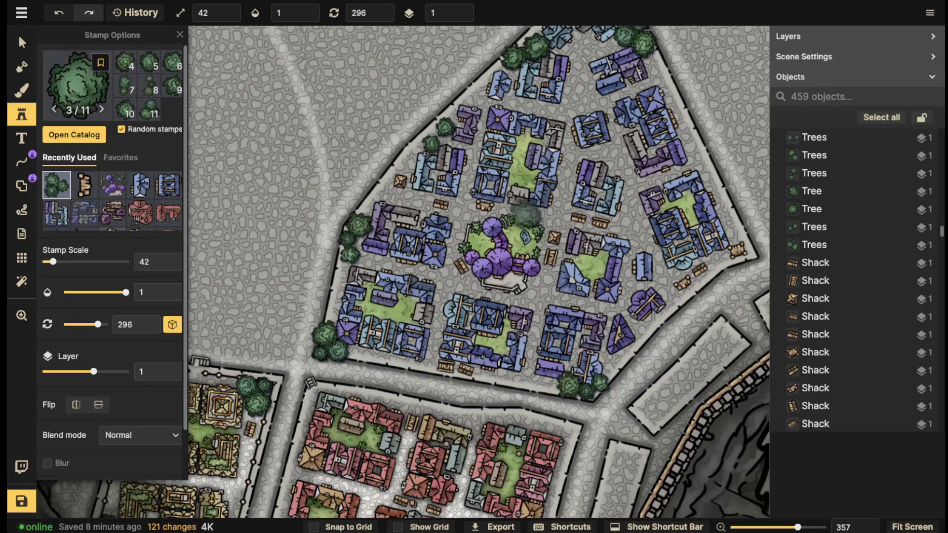
left_click(582, 94)
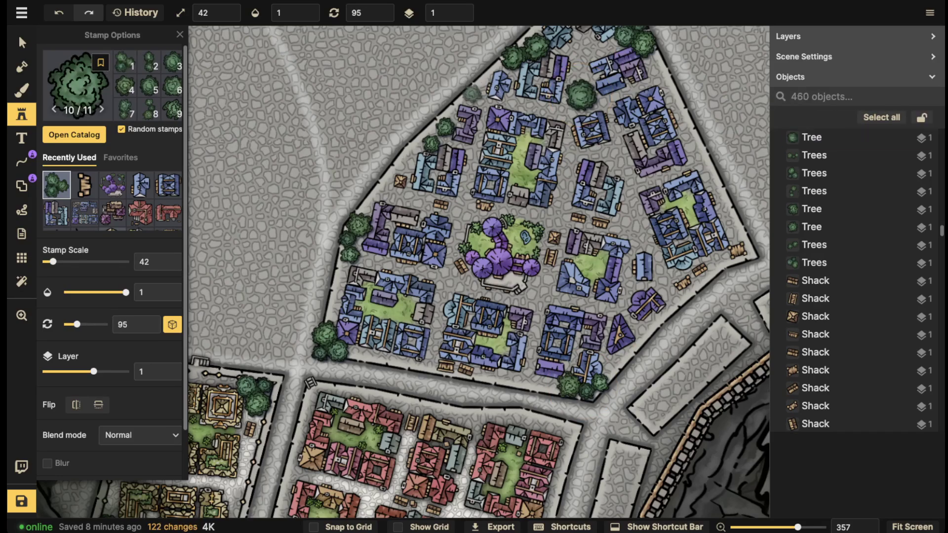
left_click(476, 92)
scroll(411, 217, "down", 3)
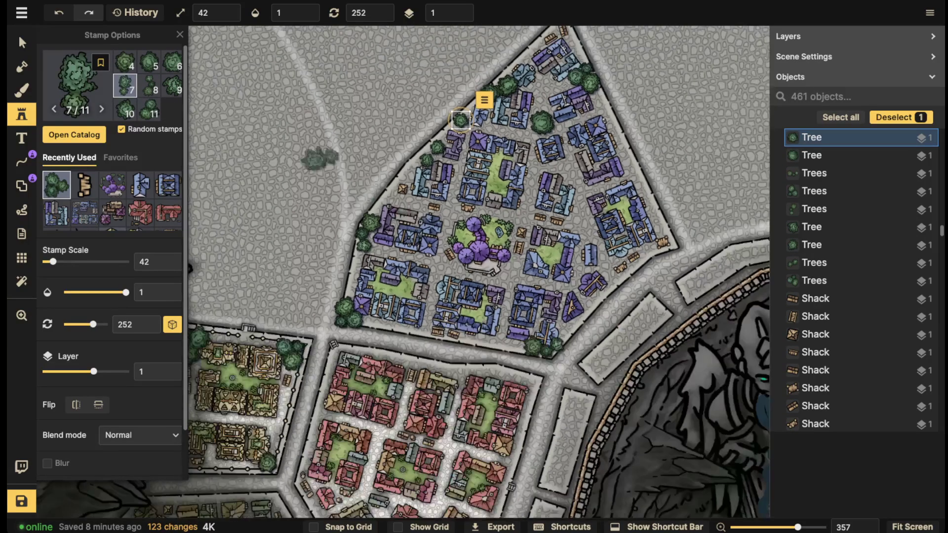
Paint the remaining streets between the blue district's blocks with the light foreground texture, using a round brush of size 11.
left_click(21, 43)
scroll(395, 271, "down", 4)
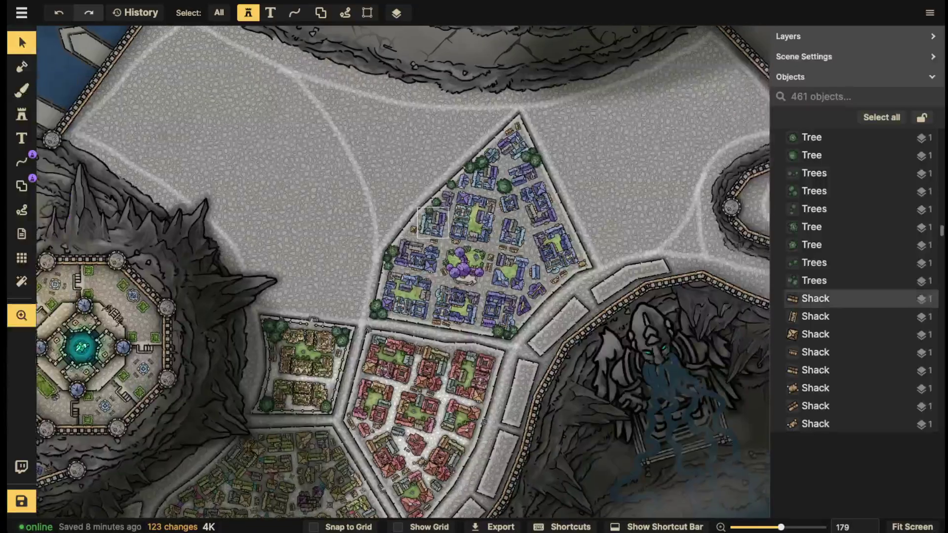
key("b")
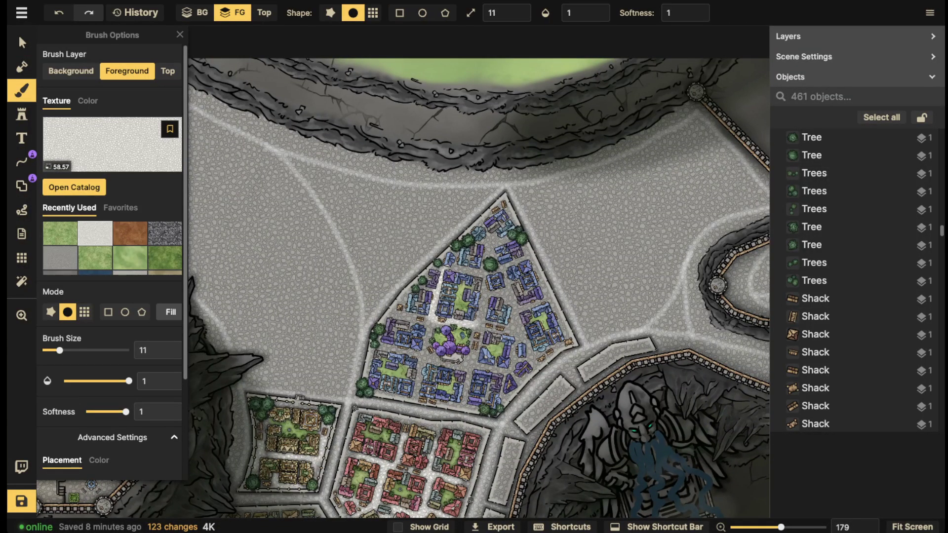
left_click_drag(475, 323, 454, 266)
left_click_drag(433, 315, 419, 389)
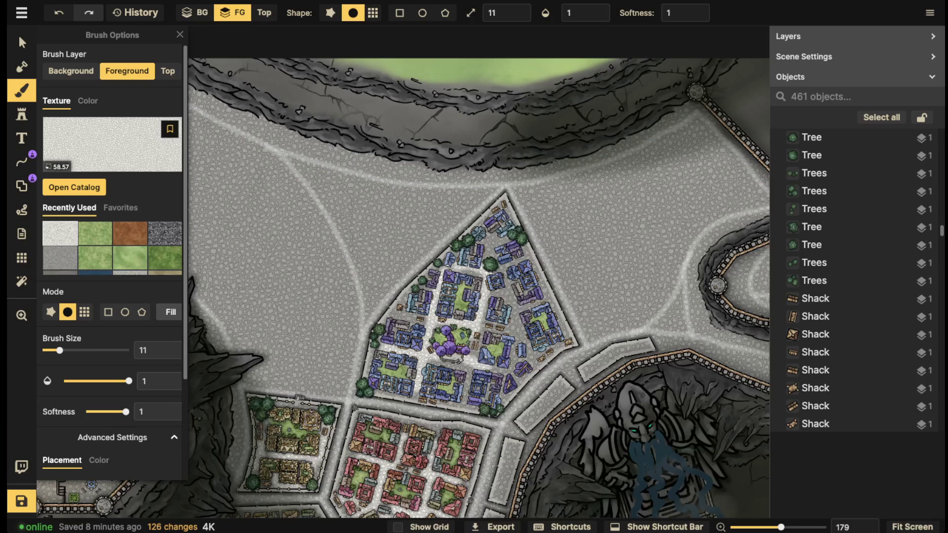
left_click_drag(475, 338, 464, 401)
left_click_drag(479, 370, 510, 375)
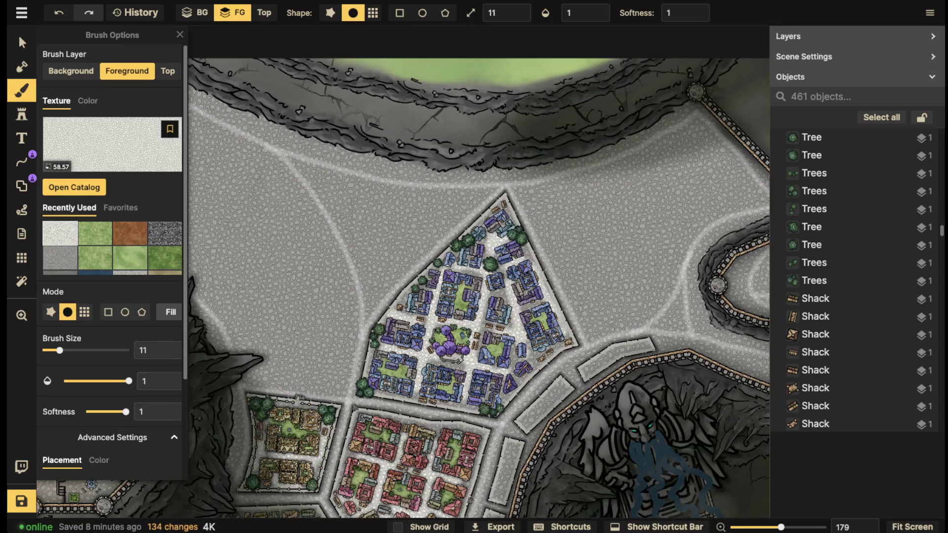
Finish the street painting and save the map.
scroll(514, 224, "down", 2)
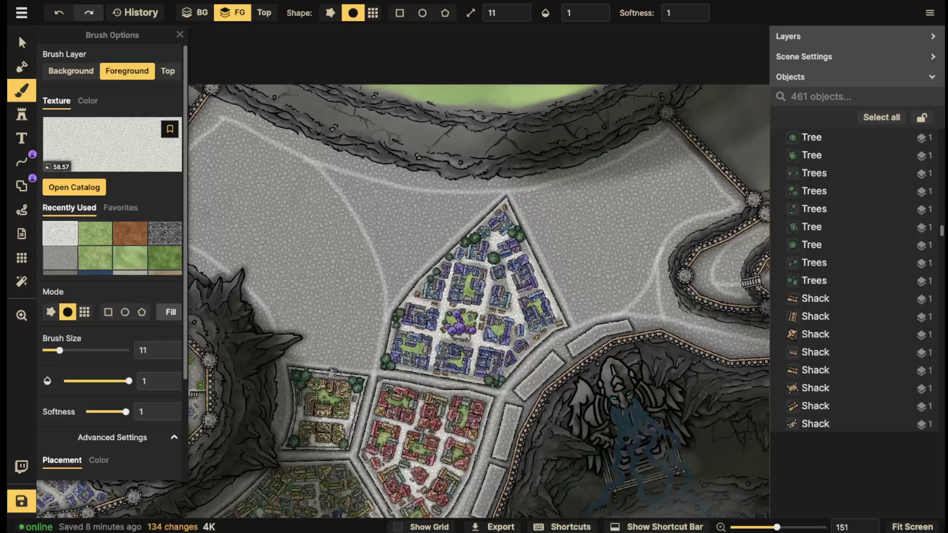
left_click(22, 42)
scroll(350, 220, "down", 5)
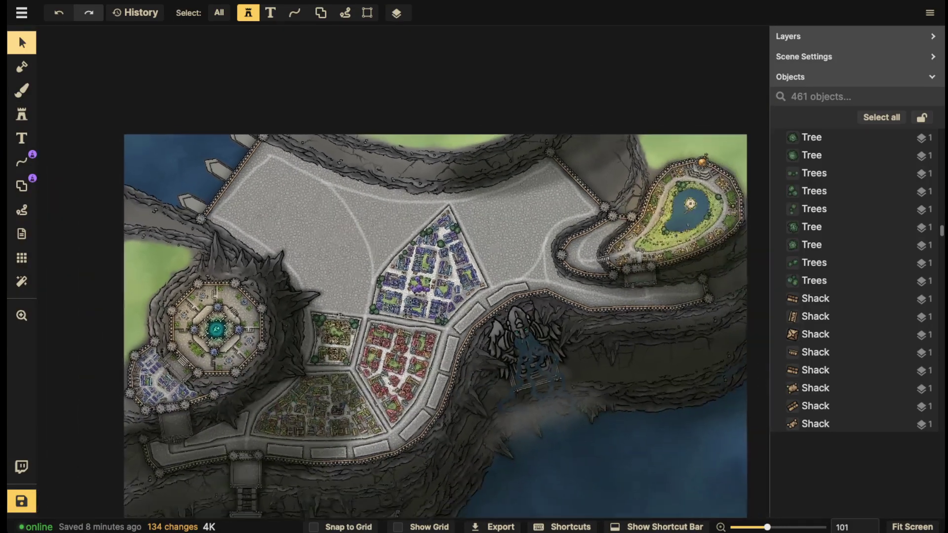
scroll(365, 220, "down", 2)
left_click_drag(365, 219, 388, 157)
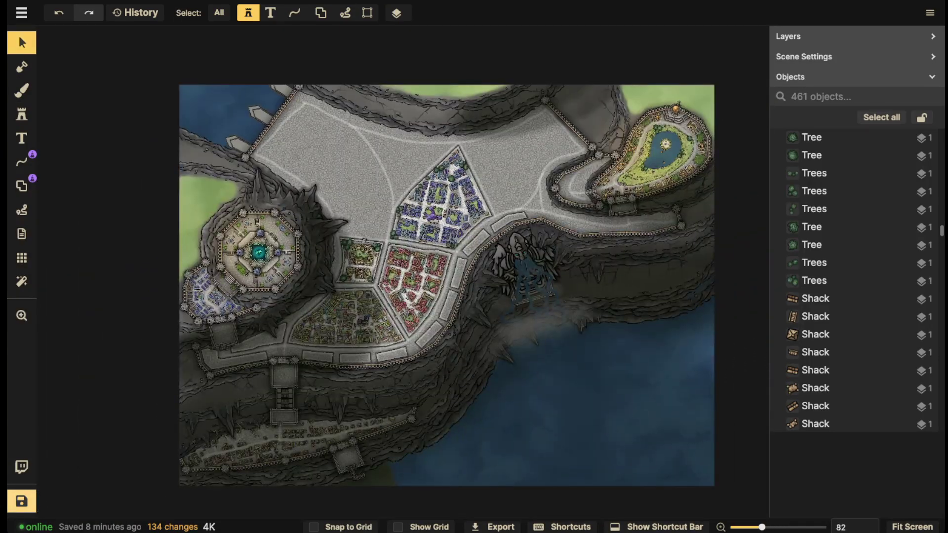
key("ctrl+s")
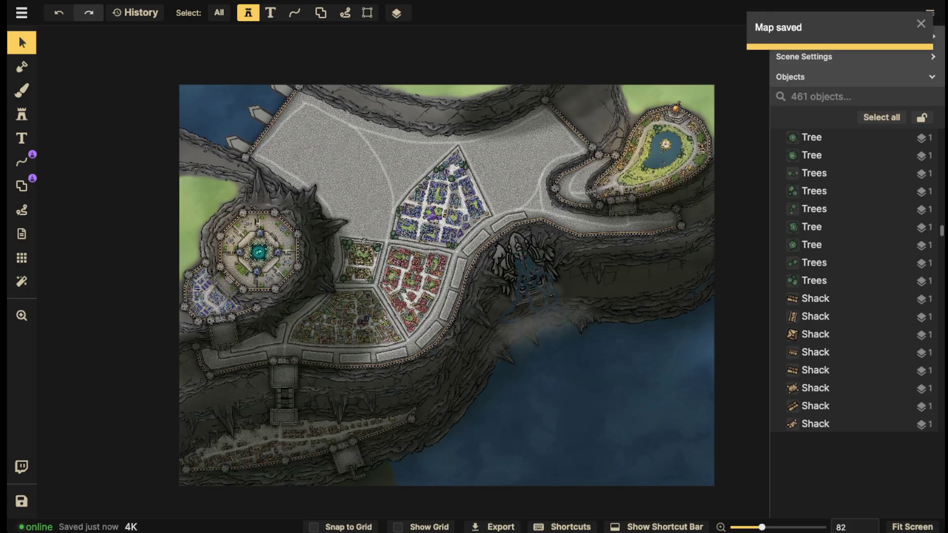
Reuse the Small Yellow Block stamp from the large yellow district and place one at the eastern end of the walled plot to its west.
scroll(854, 280, "up", 10)
scroll(463, 235, "up", 4)
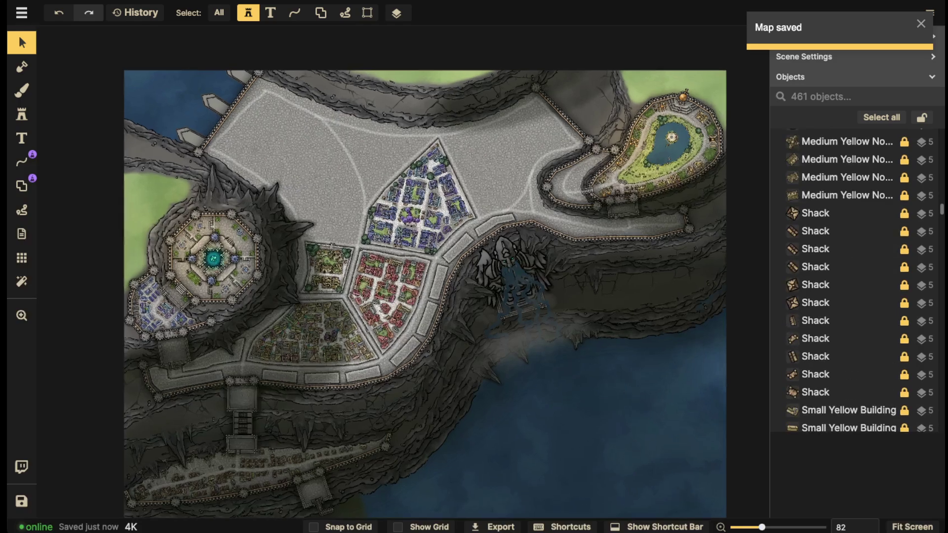
scroll(267, 269, "up", 3)
left_click_drag(267, 269, 338, 209)
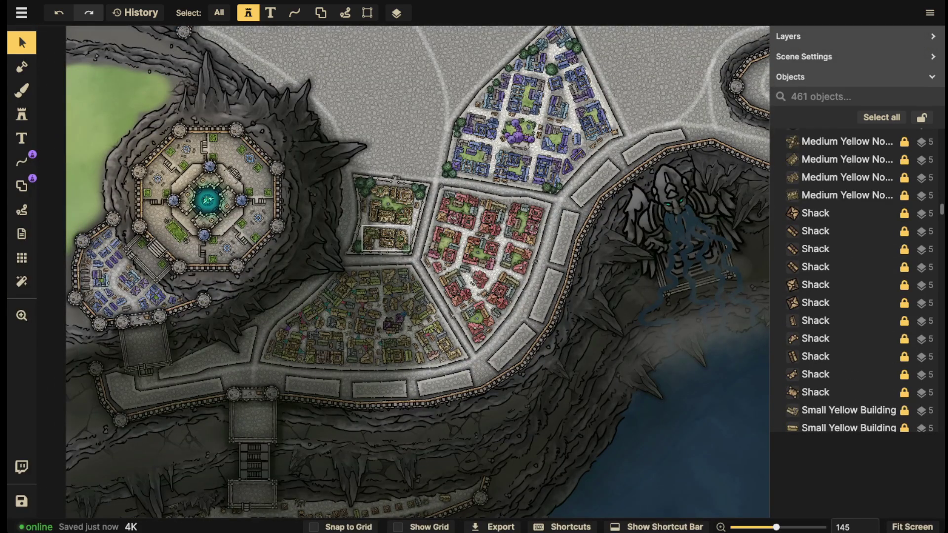
scroll(399, 241, "up", 1)
left_click_drag(478, 147, 549, 120)
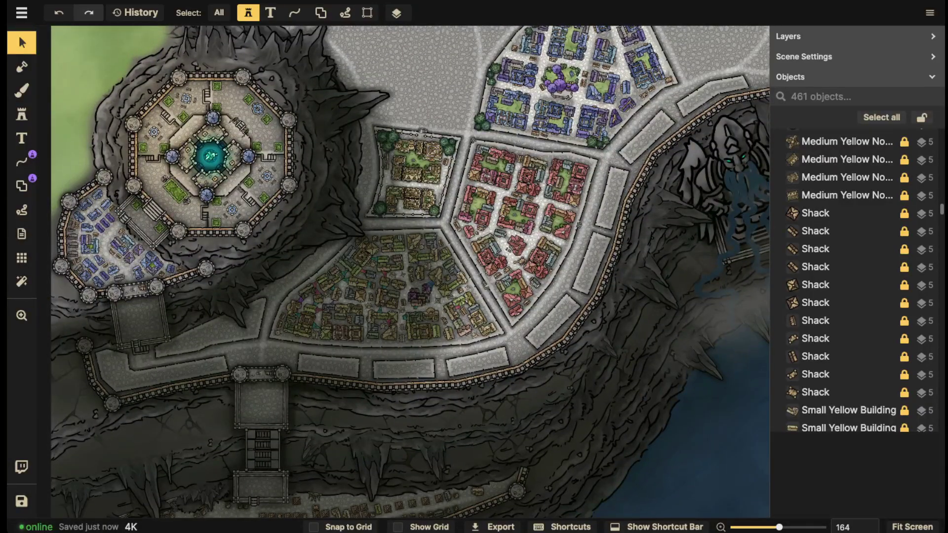
left_click_drag(454, 257, 538, 181)
scroll(538, 181, "up", 1)
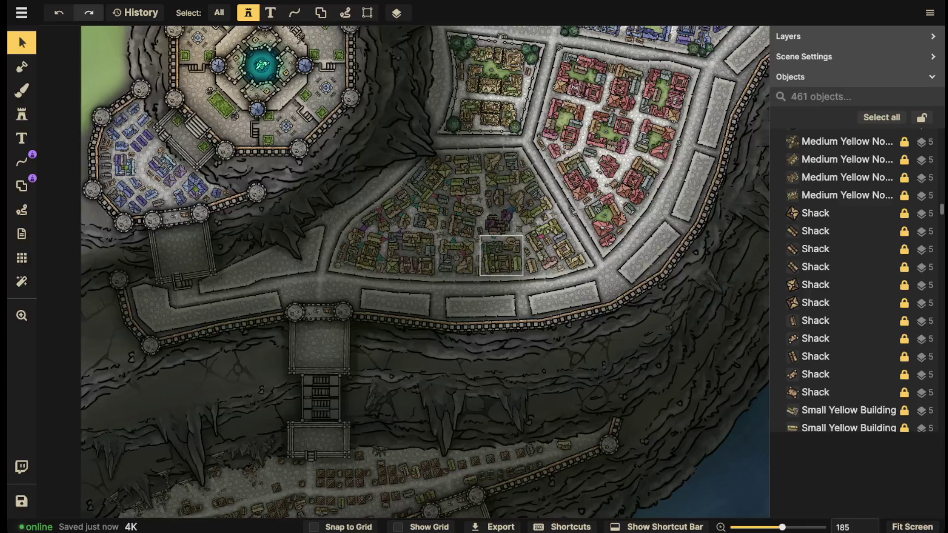
scroll(535, 244, "up", 1)
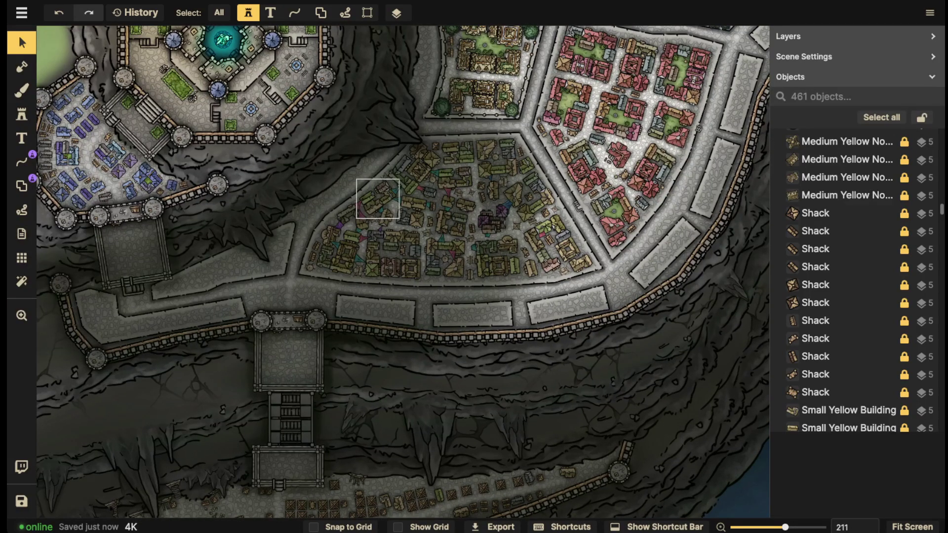
left_click(378, 198)
left_click(21, 114)
scroll(306, 264, "up", 4)
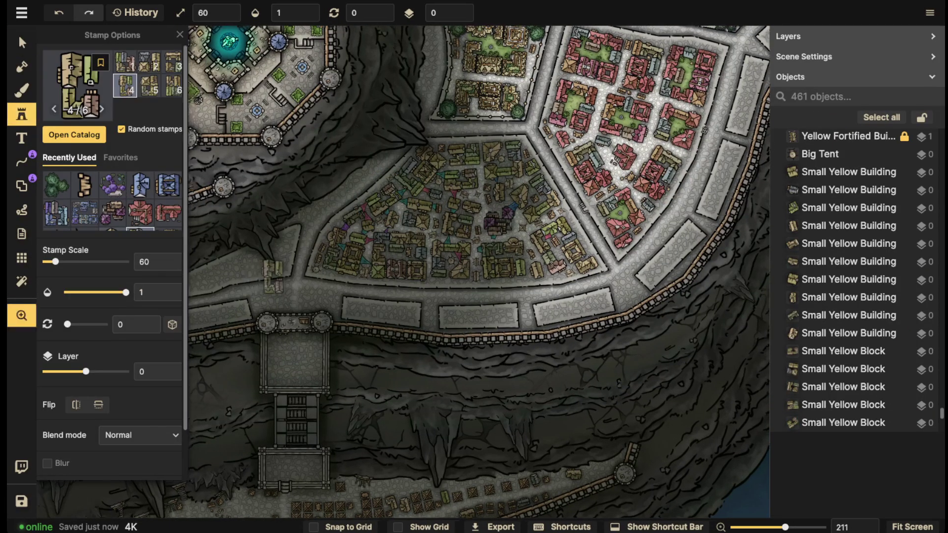
left_click(335, 256)
left_click_drag(335, 255, 335, 257)
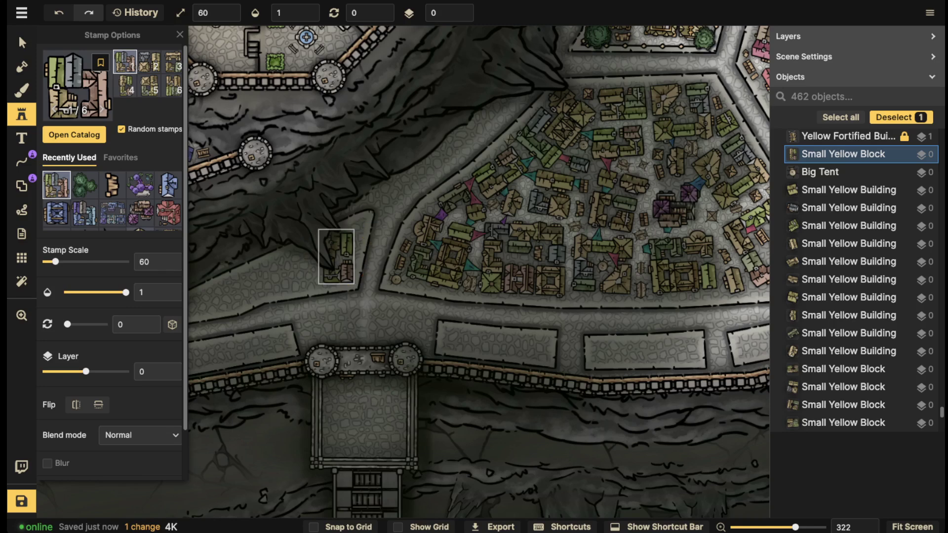
Rotate the Small Yellow Block stamp to 165 and place a second block just west of the first.
key("Escape")
scroll(285, 257, "down", 14)
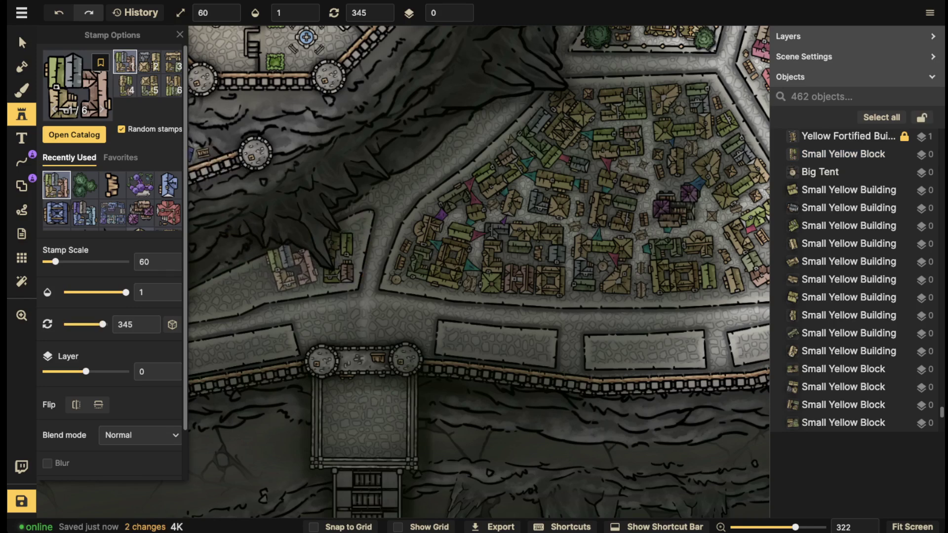
scroll(296, 269, "down", 1)
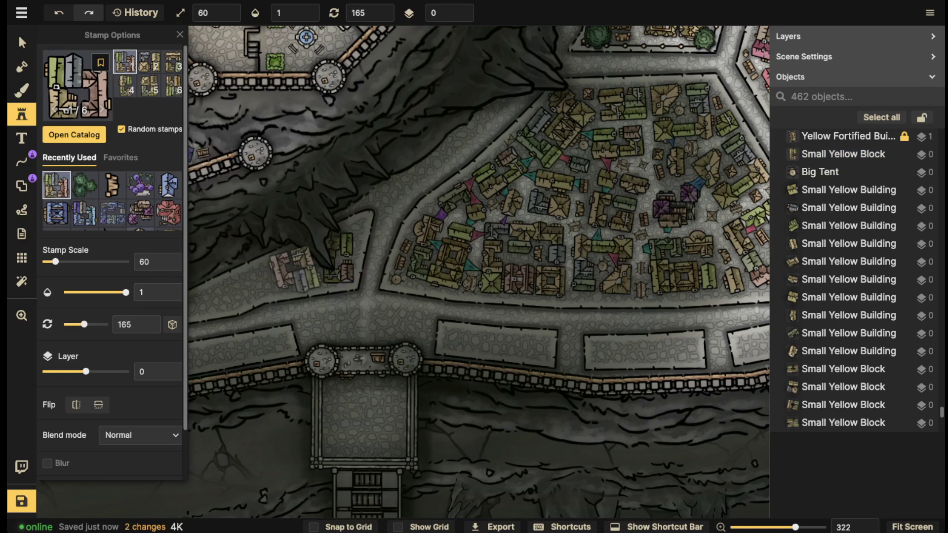
left_click(296, 269)
Switch to the Small Yellow Building stamp, rotate it to 159 and place three buildings in a row west of the blocks.
left_click_drag(241, 289, 339, 219)
key("Left")
key("Left")
key("Left")
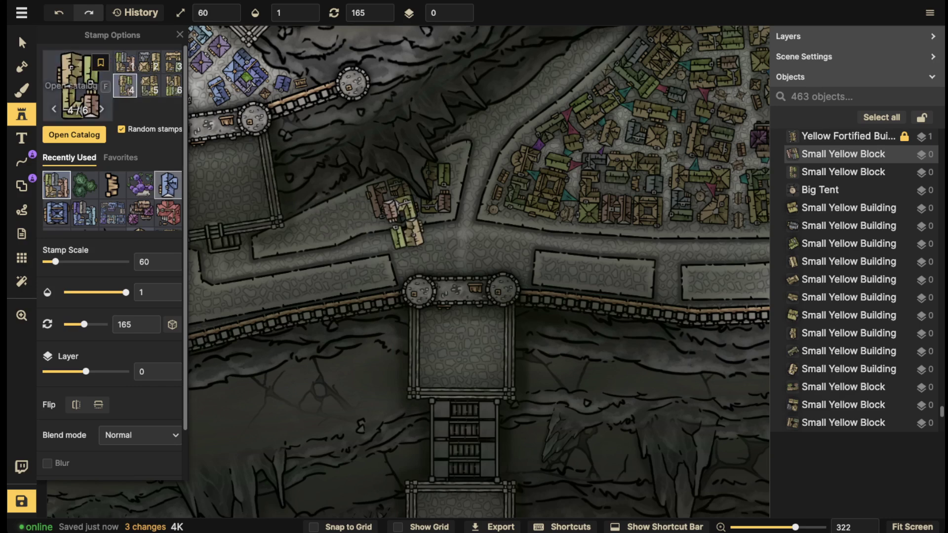
scroll(114, 200, "down", 2)
left_click(140, 188)
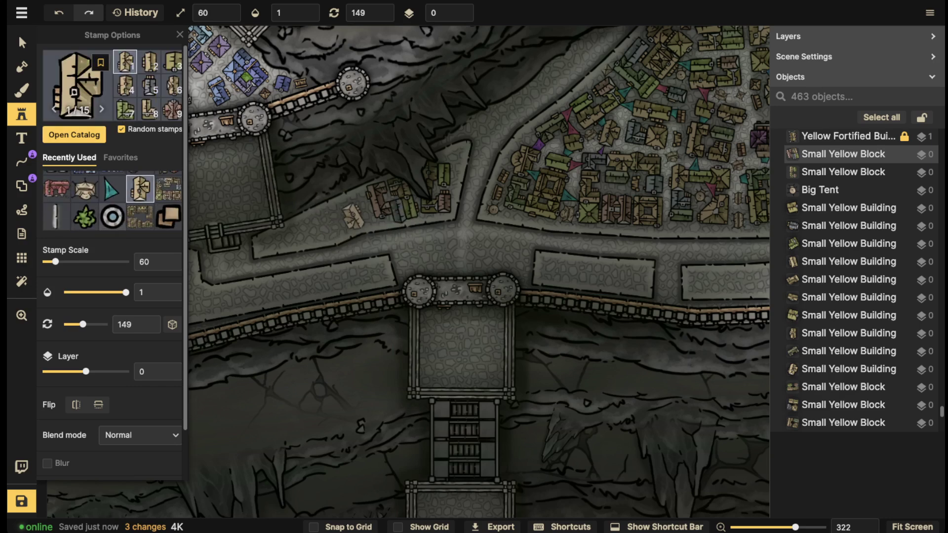
left_click(354, 211)
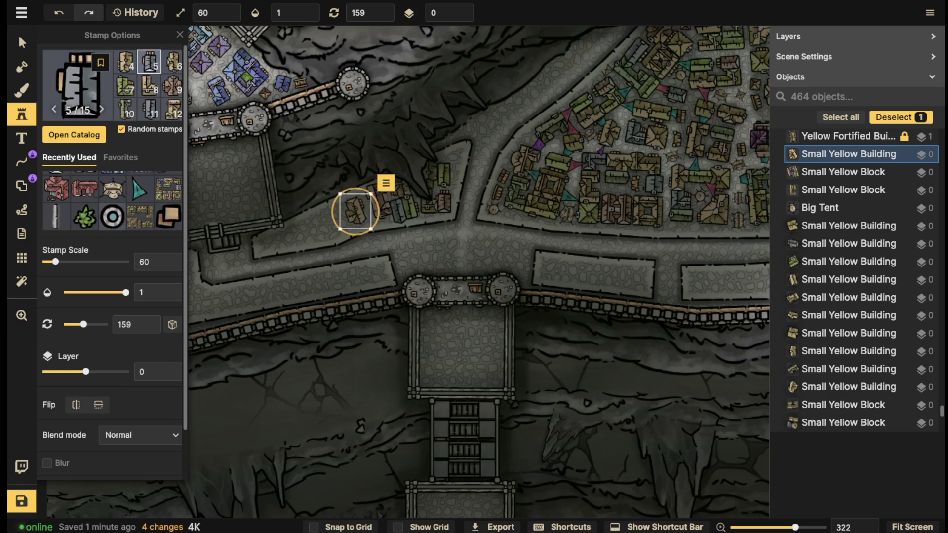
left_click(326, 219)
left_click(308, 227)
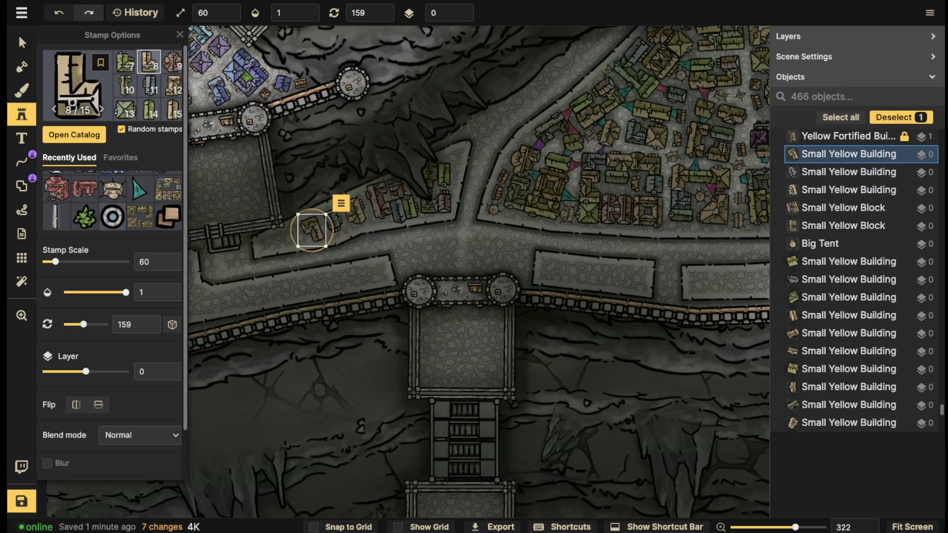
Rotate the Small Yellow Building stamp to 69 and place another building towards the plot's narrow western tip.
scroll(288, 237, "down", 7)
scroll(288, 239, "up", 1)
left_click(288, 239)
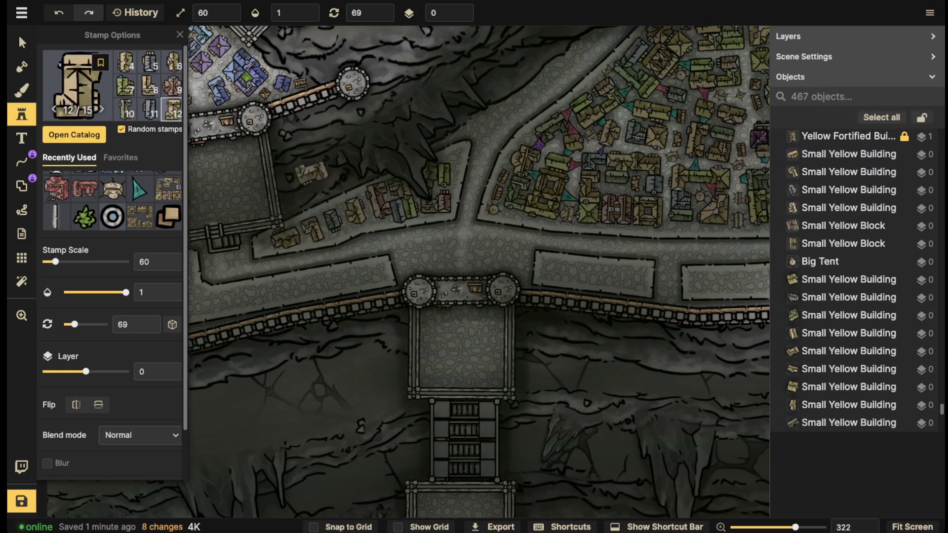
Place a Small Yellow Block rotated to 345 in the northwestern corner of the bent plot along the city wall.
scroll(312, 171, "down", 2)
left_click_drag(312, 170, 448, 152)
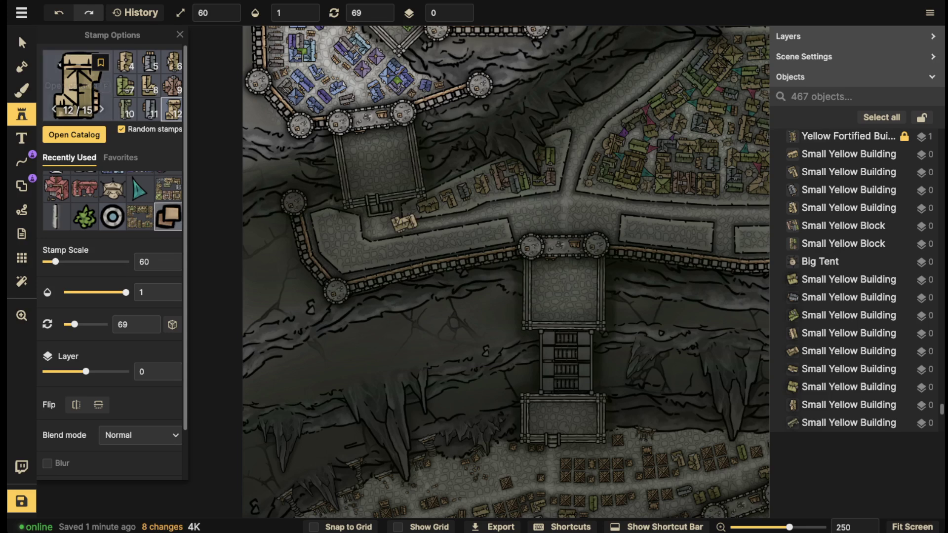
left_click(84, 185)
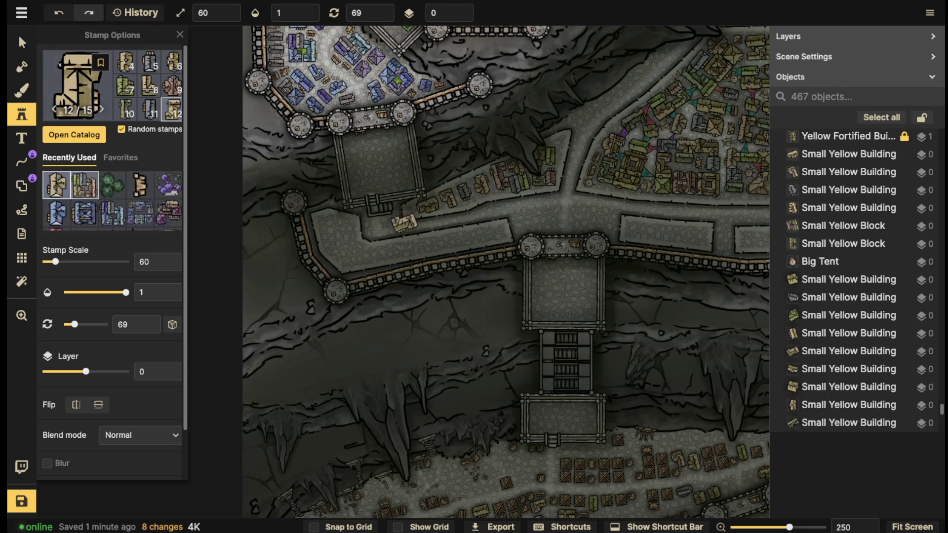
key("Right")
key("Right")
key("Right")
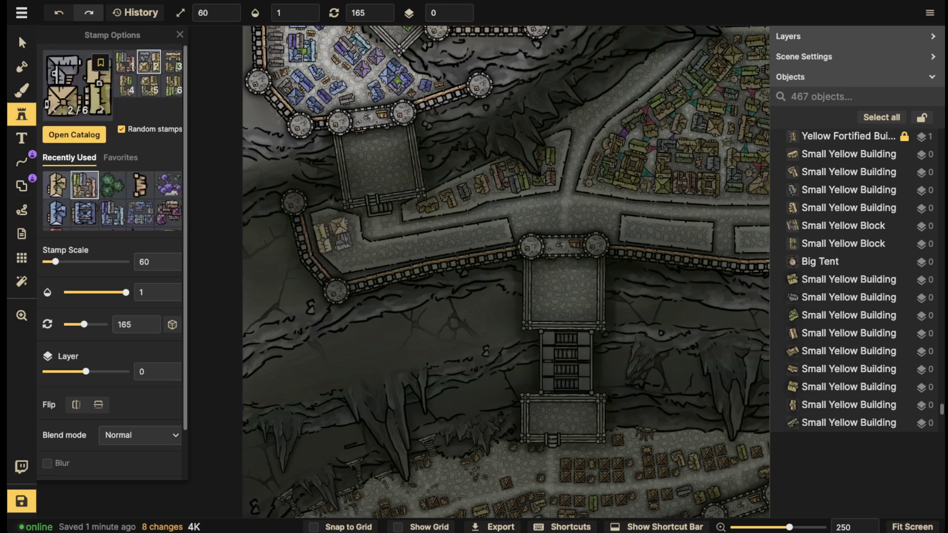
scroll(338, 235, "down", 1)
scroll(336, 236, "down", 5)
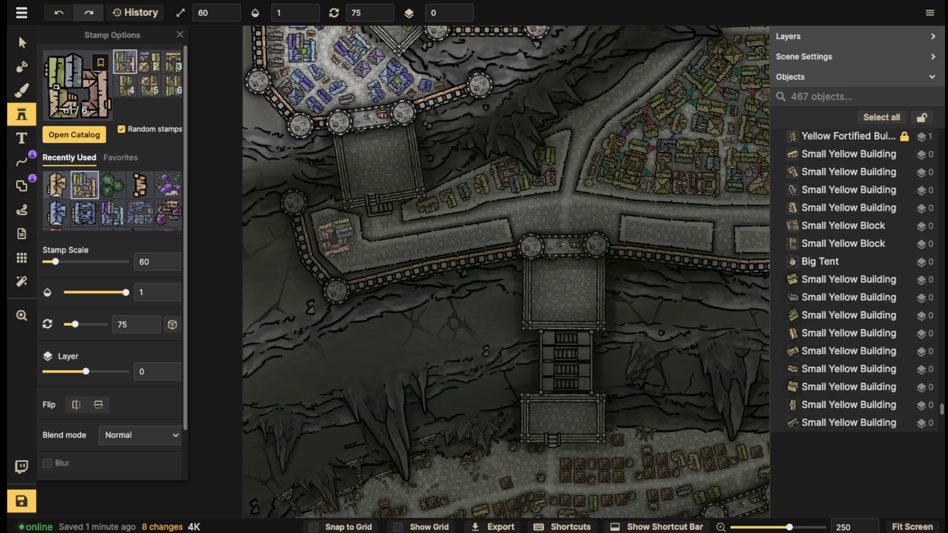
scroll(339, 237, "down", 6)
left_click(339, 236)
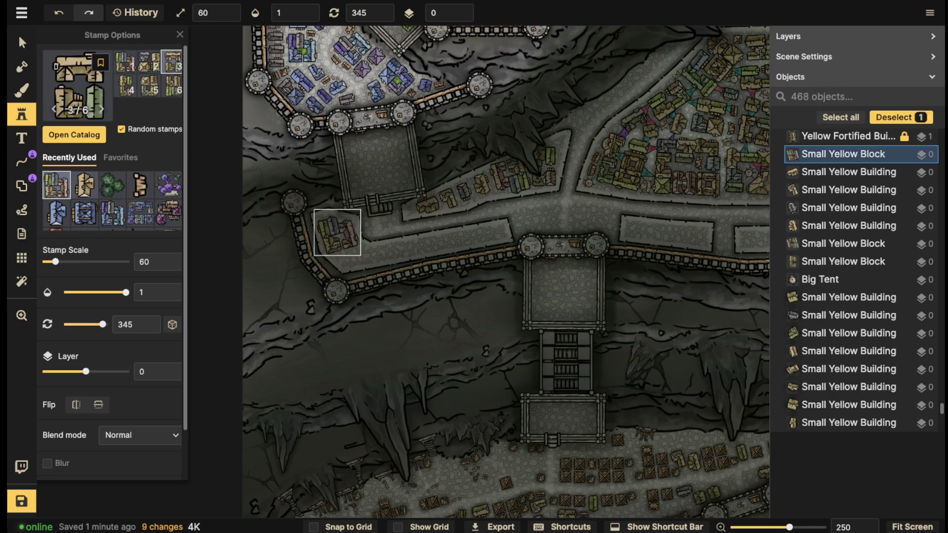
Place three Small Yellow Buildings rotated to 69 and 84 below and east of the block in the bent plot.
left_click(84, 186)
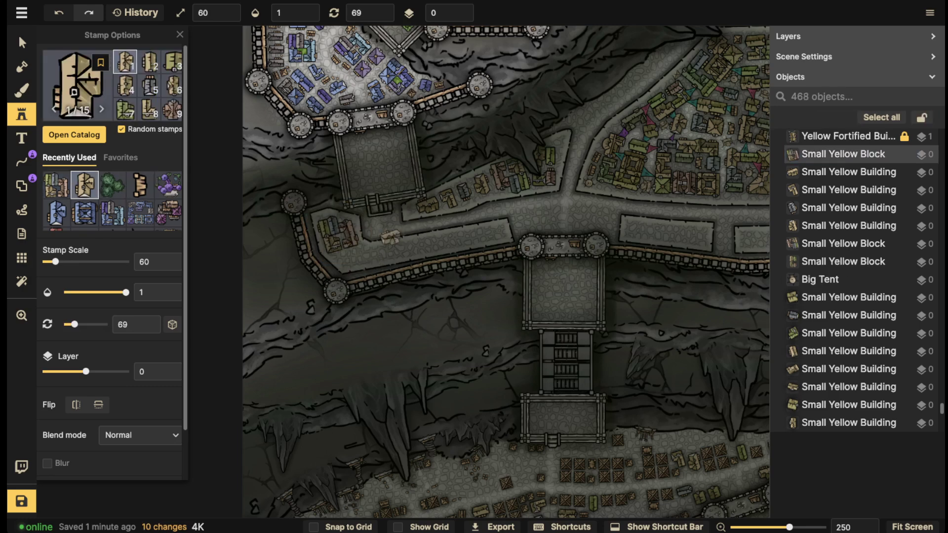
left_click(351, 256)
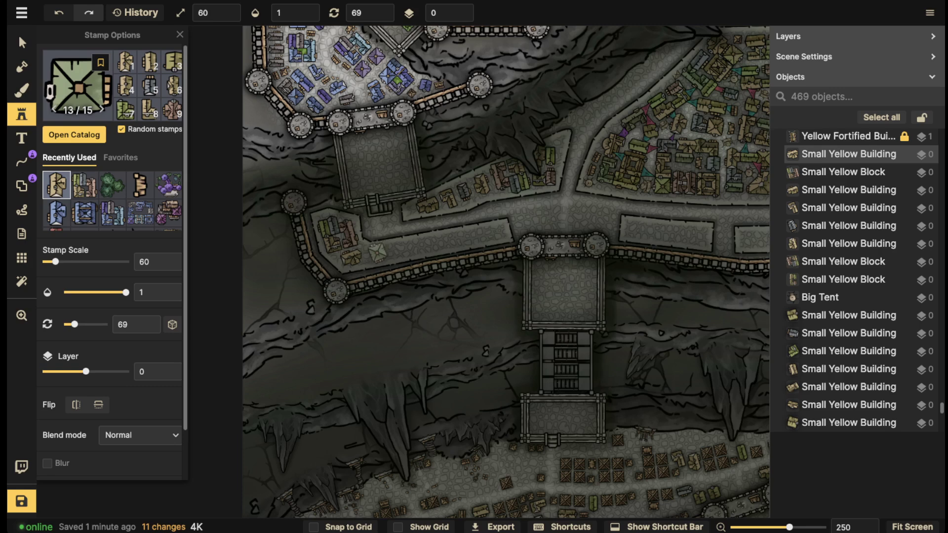
left_click(376, 254)
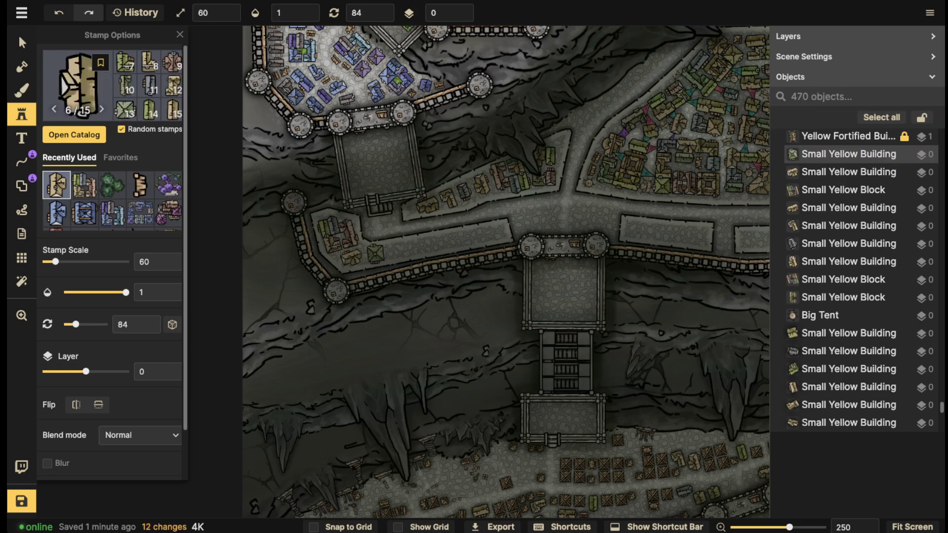
left_click(404, 248)
Fill the bent plot's eastern arm with three more Small Yellow Buildings, turning the stamp to 249 and 264.
scroll(428, 245, "down", 8)
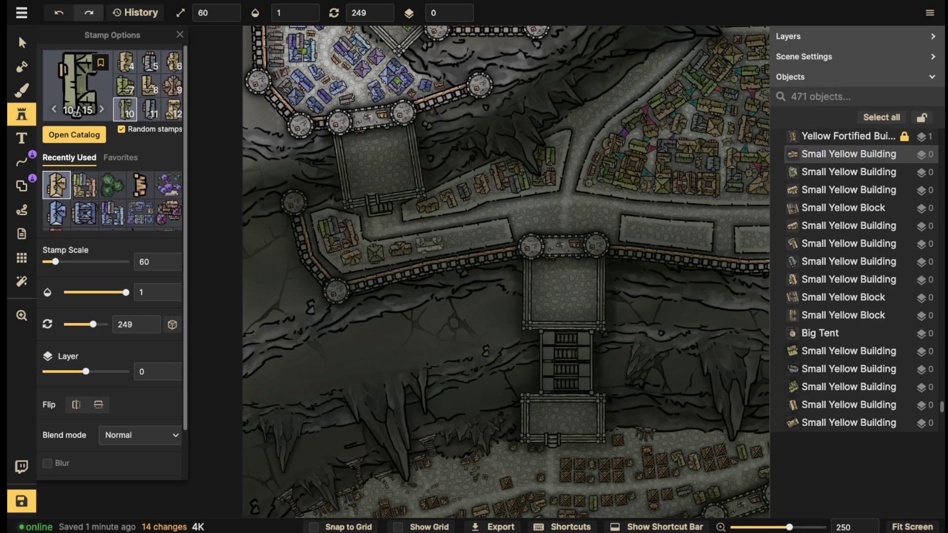
left_click(429, 244)
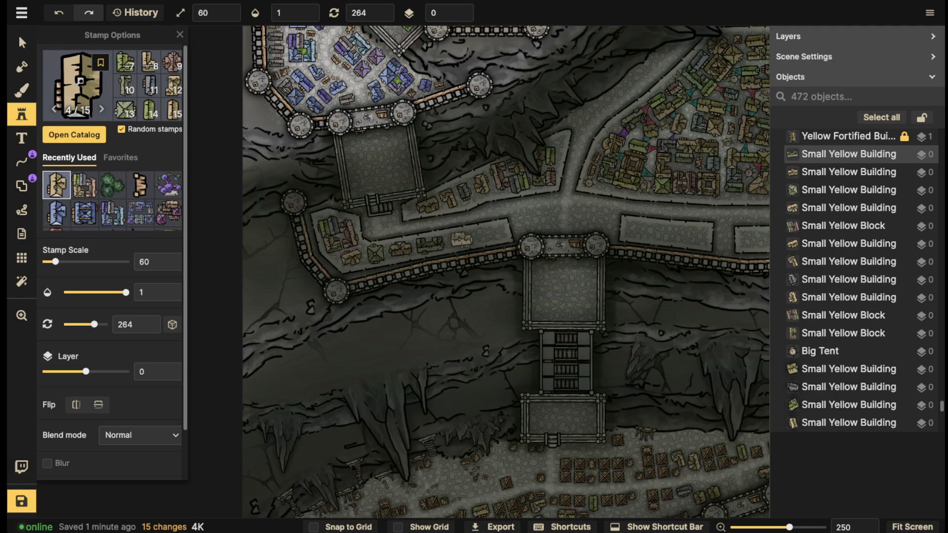
left_click(461, 241)
left_click(483, 235)
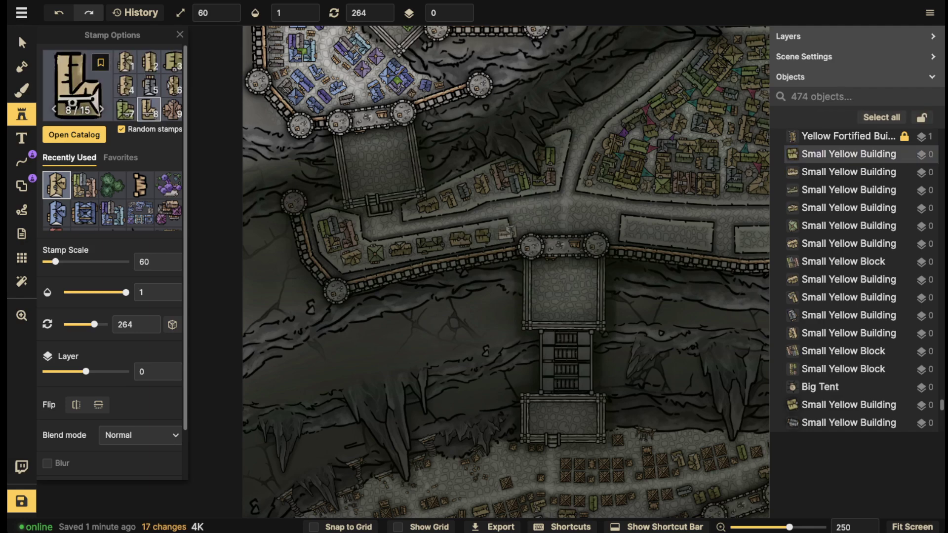
Place three Small Yellow Buildings rotated to 279 in the first empty wall-side plot just east of the southern gate.
scroll(535, 212, "down", 2)
left_click_drag(535, 211, 298, 214)
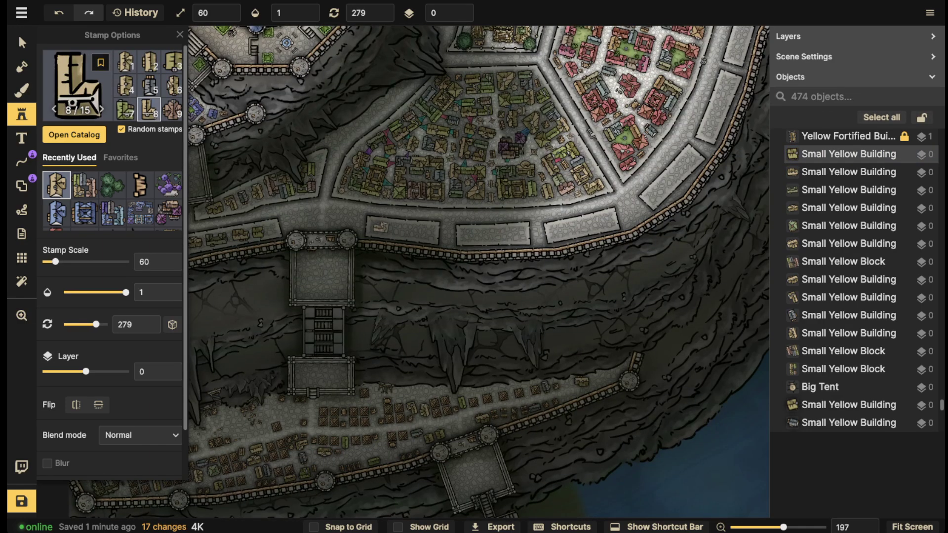
left_click(381, 228)
left_click(400, 230)
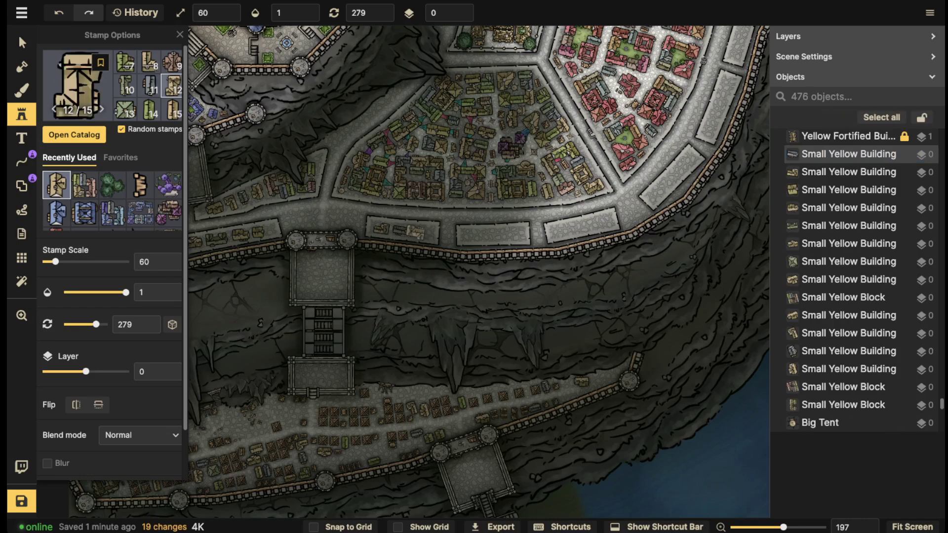
Fill the second wall-side plot east of the gate with three Small Yellow Buildings rotated to about 275.
left_click(473, 237)
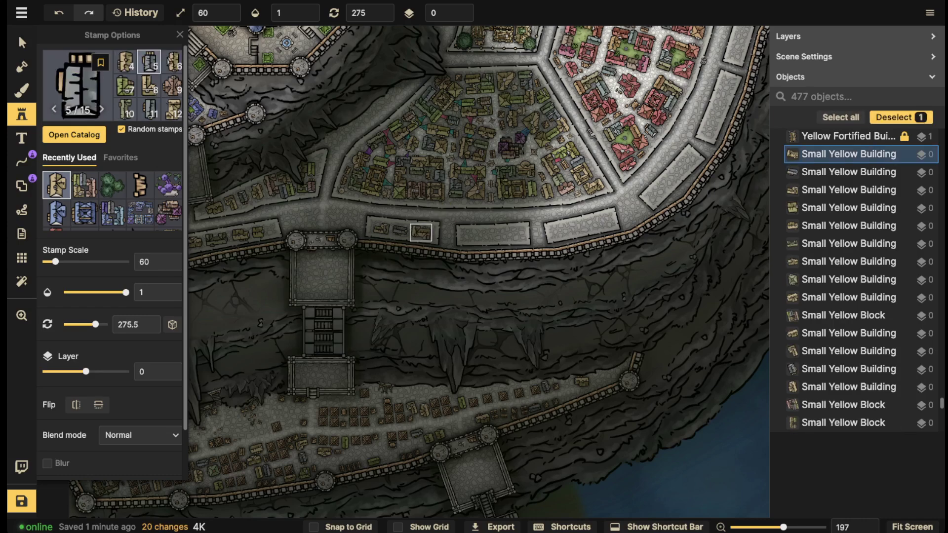
left_click(470, 235)
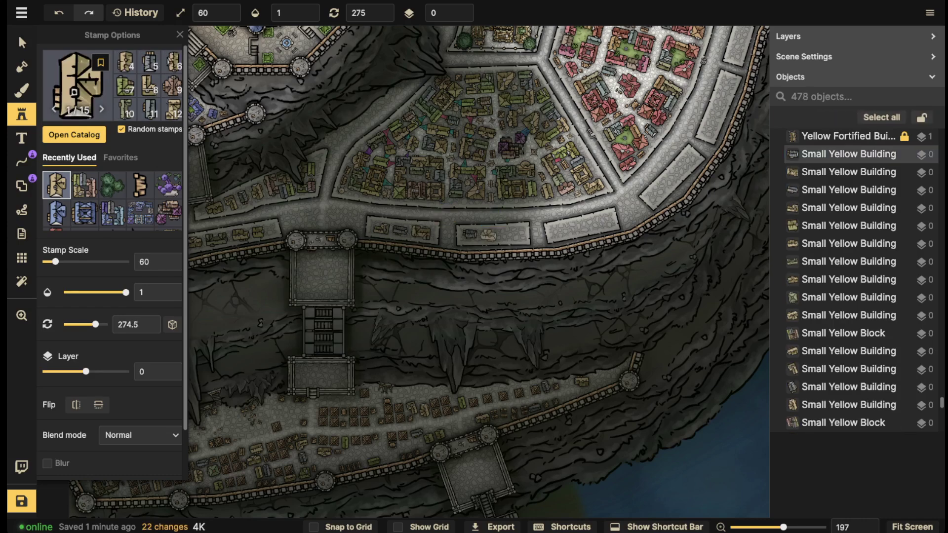
left_click(487, 236)
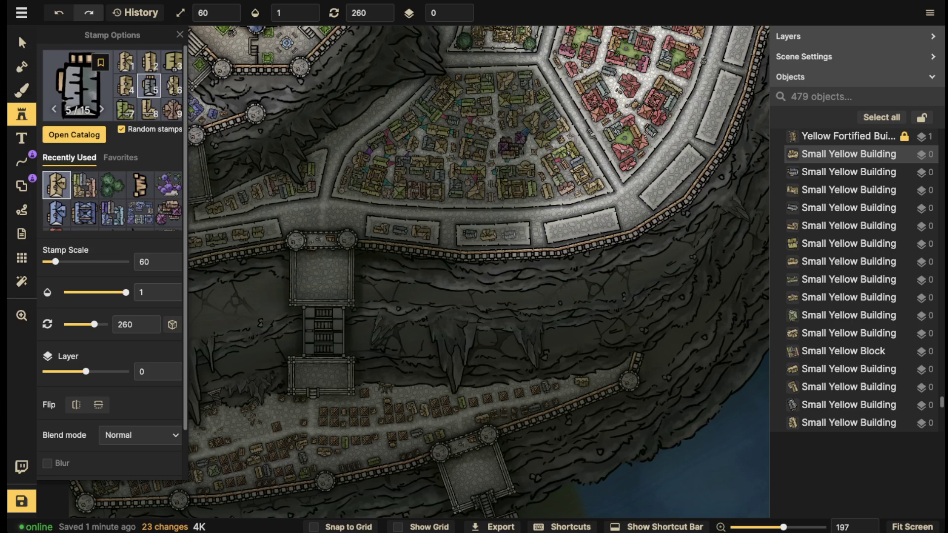
Place three Small Yellow Buildings rotated to 260 in the third wall-side plot east of the gate.
left_click(574, 228)
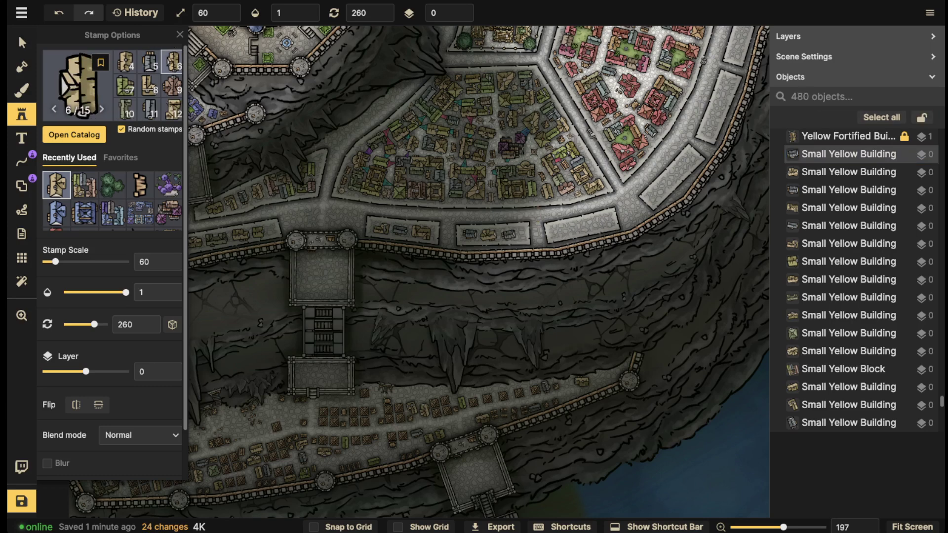
left_click(560, 230)
left_click(581, 227)
left_click(604, 222)
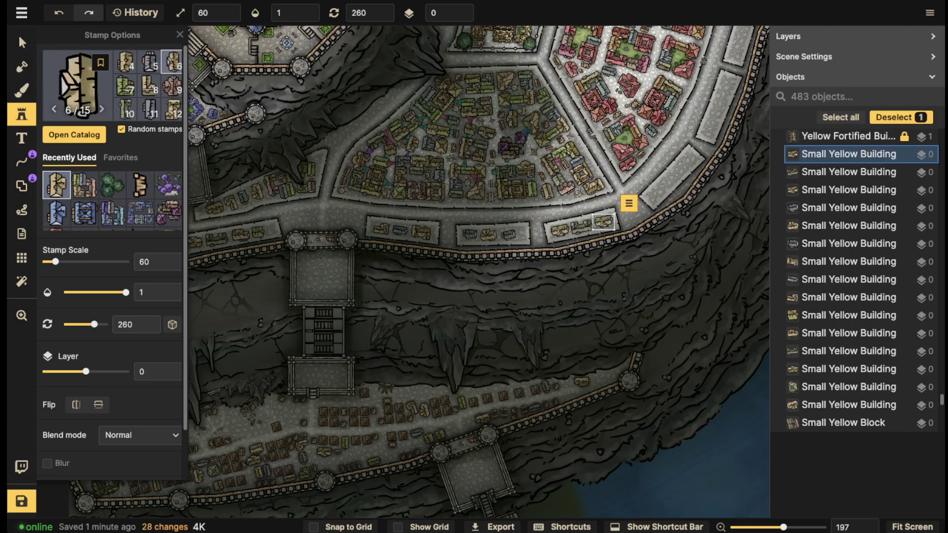
Fill the diagonal plot below the red district's southern tip with three Small Yellow Buildings, using rotations 230 and 215.
left_click_drag(655, 161, 538, 207)
key("Escape")
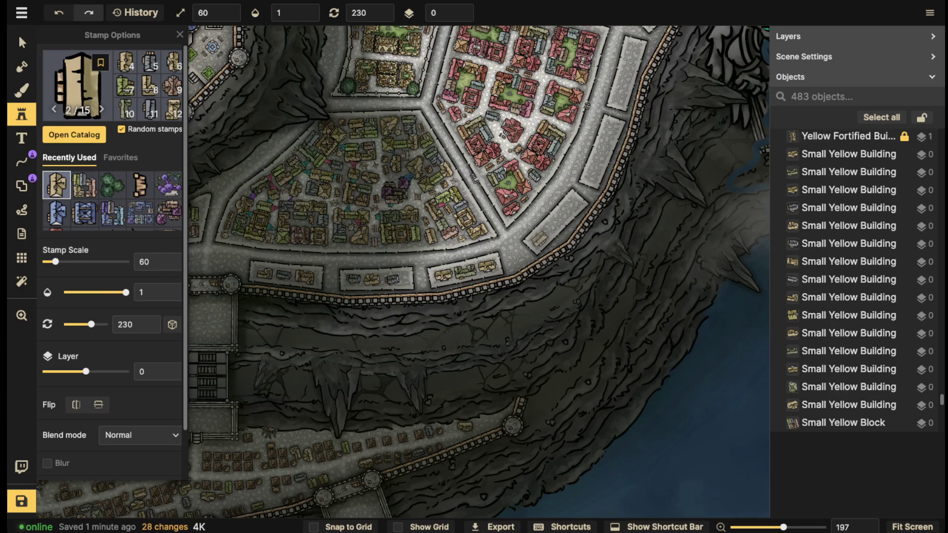
left_click(539, 240)
left_click(555, 223)
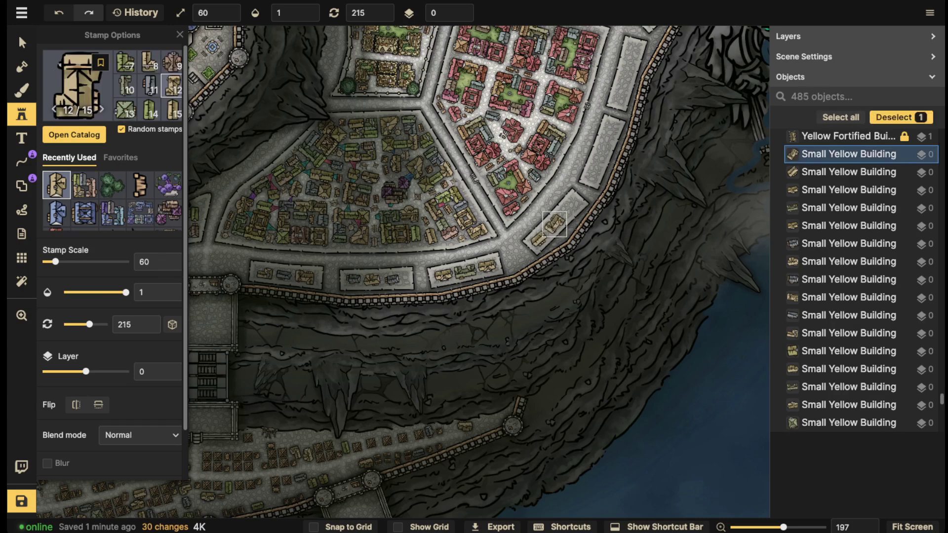
left_click(568, 207)
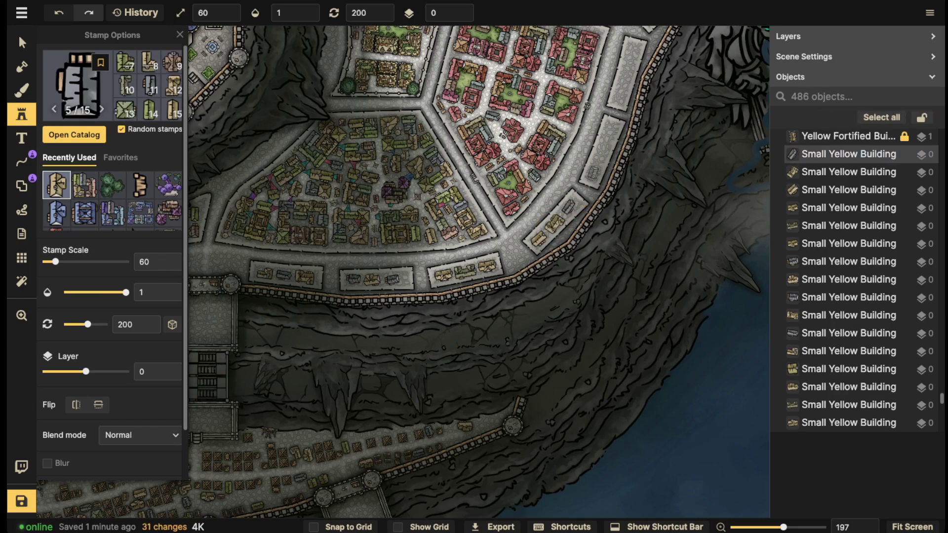
Fill the two narrow plots along the red district's eastern side with six Small Yellow Buildings rotated to about 200.
left_click(600, 155)
left_click(608, 134)
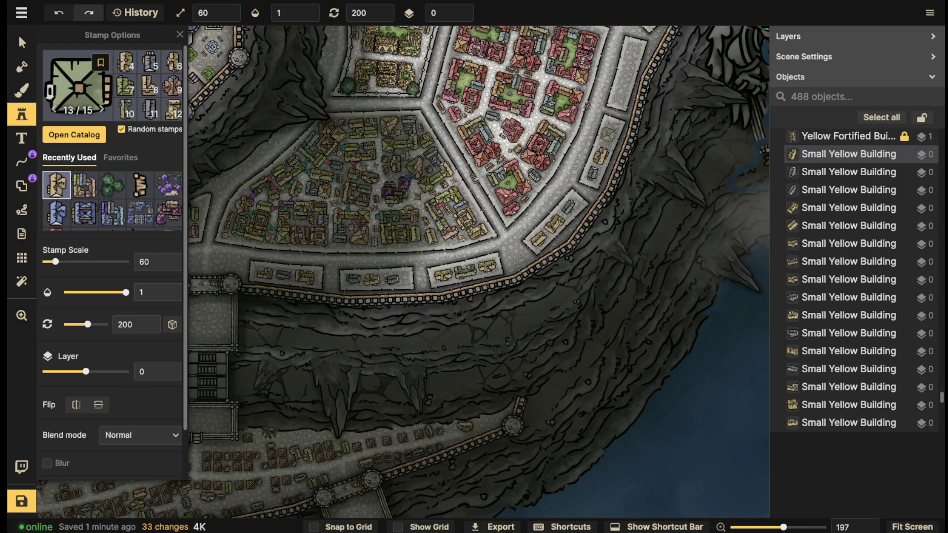
left_click(617, 89)
left_click(619, 93)
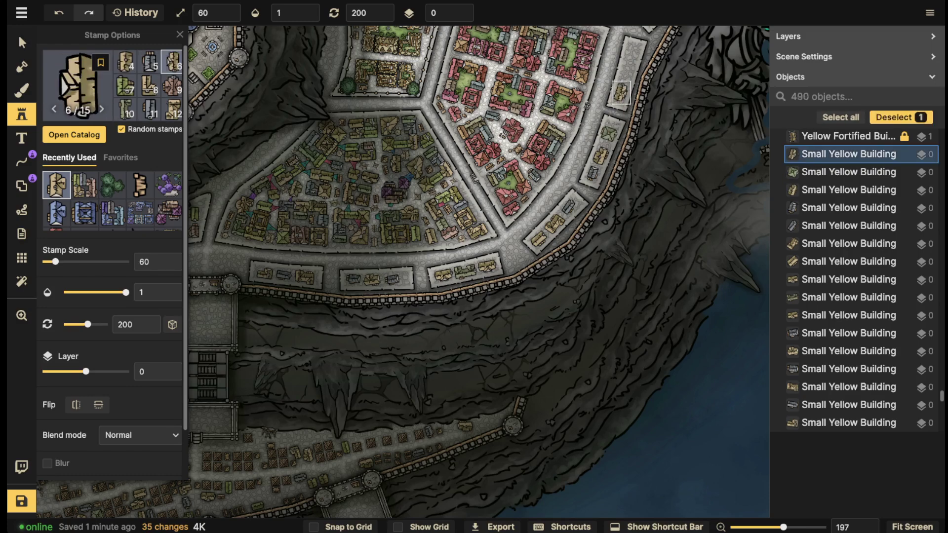
left_click(624, 74)
left_click(626, 57)
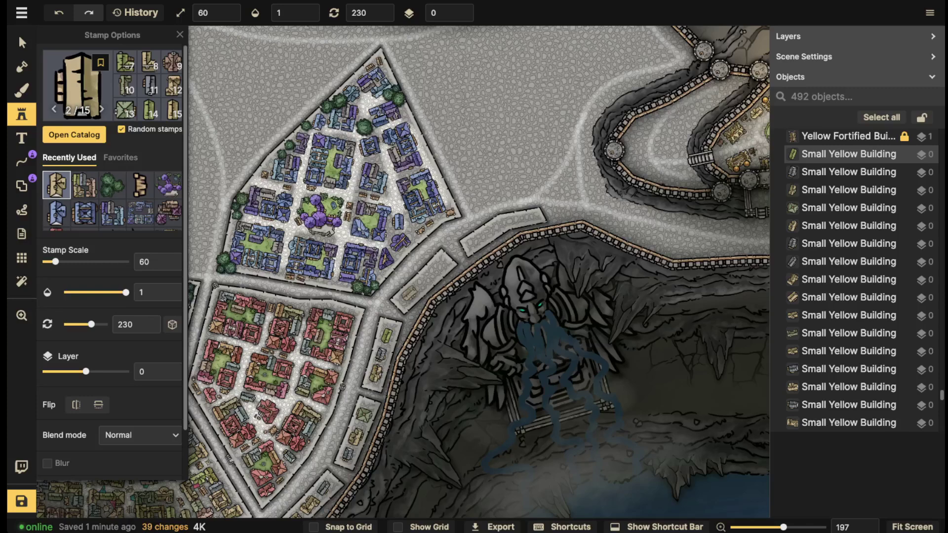
Place three Small Yellow Buildings rotated to 230 in the diagonal plot southeast of the blue district.
left_click(408, 295)
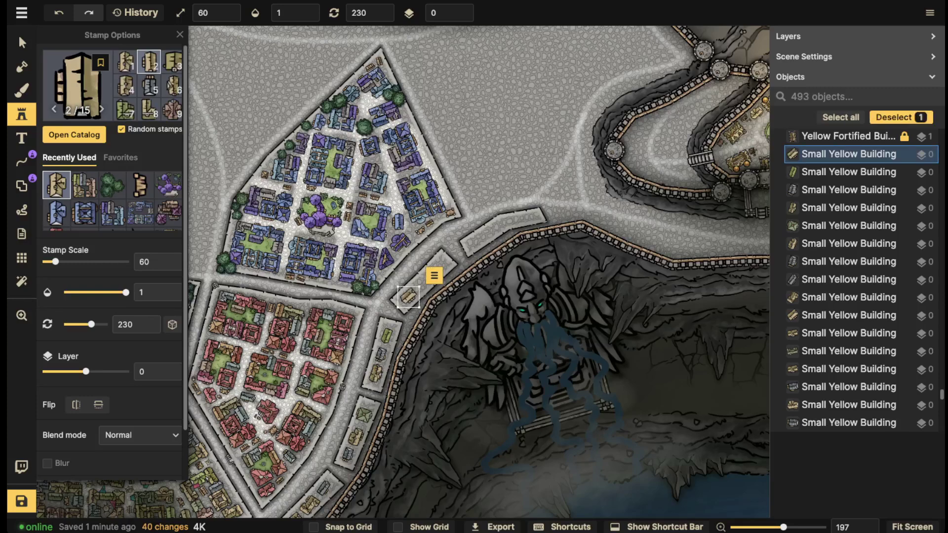
left_click(422, 283)
left_click(436, 270)
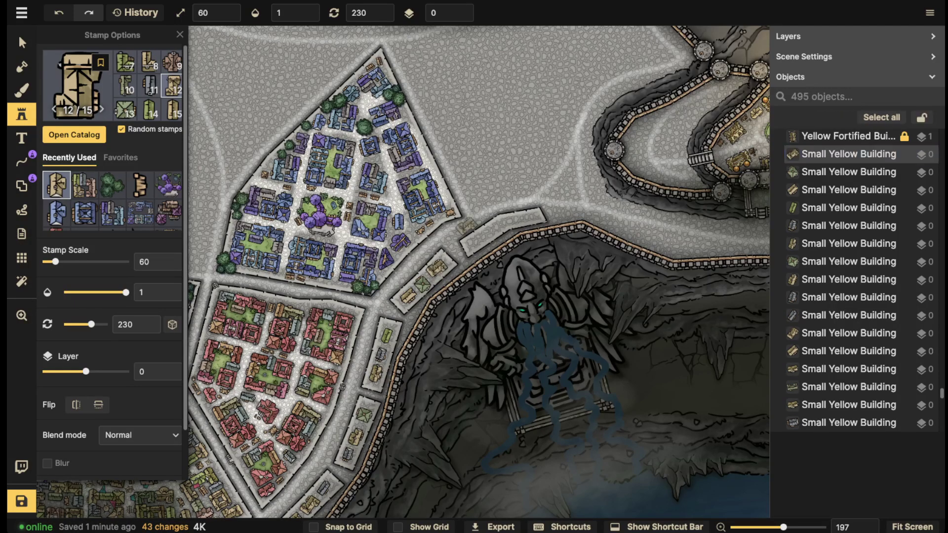
Fill the bent plot above the giant statue with four Small Yellow Buildings, turning the stamp from 230 to 260.
left_click(473, 242)
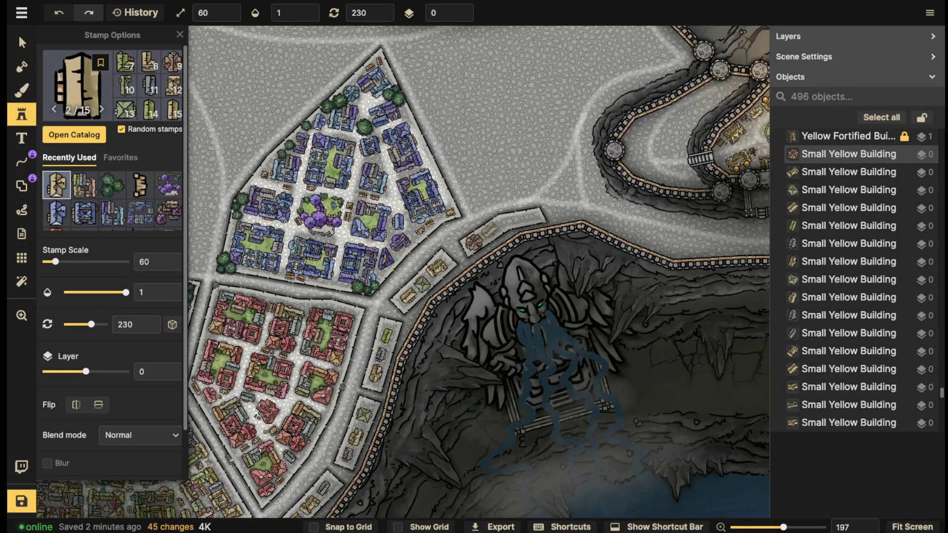
left_click(490, 230)
left_click(506, 223)
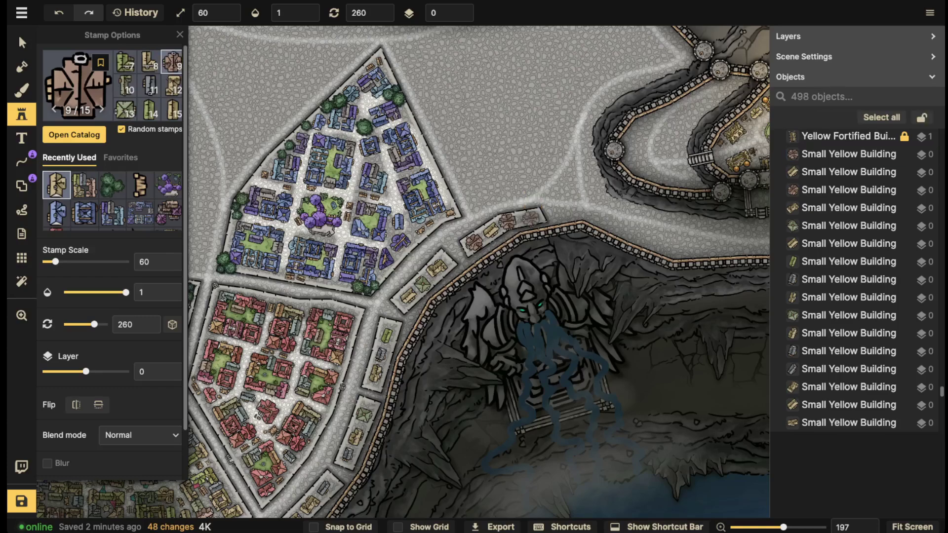
left_click(527, 217)
scroll(99, 79, "down", 2)
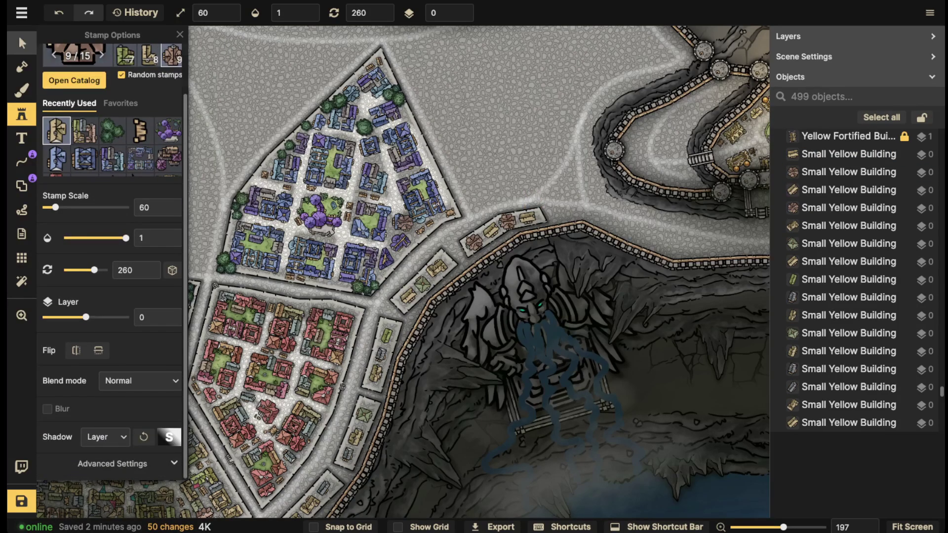
Copy the Platform Stairs on the yellow noble district's northern wall and paste them near the blue district's southern wall.
left_click(21, 42)
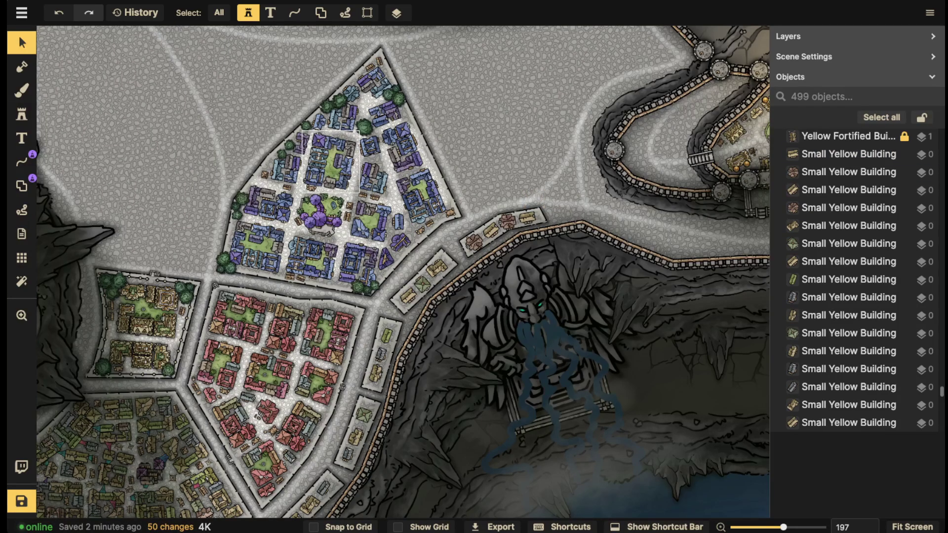
scroll(375, 168, "down", 5)
left_click_drag(298, 311, 444, 302)
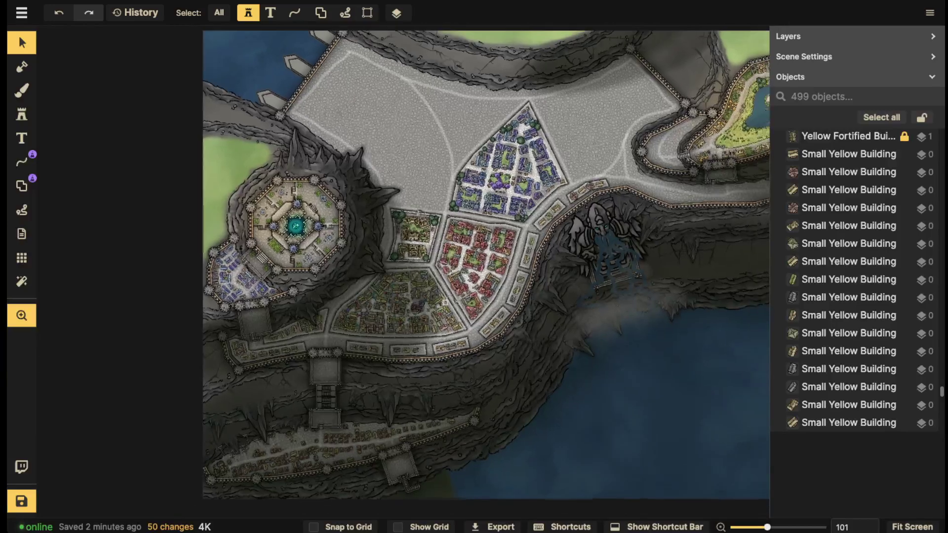
scroll(495, 283, "down", 3)
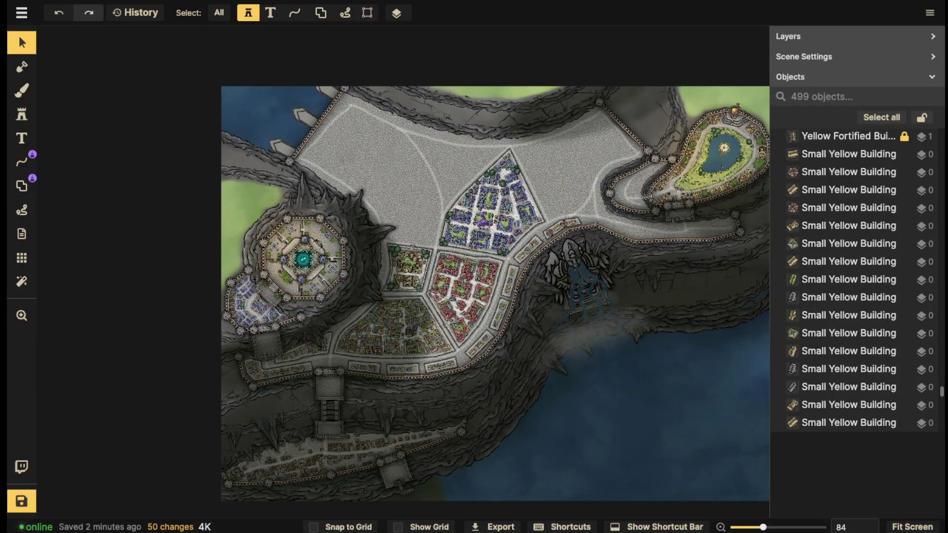
scroll(395, 239, "up", 6)
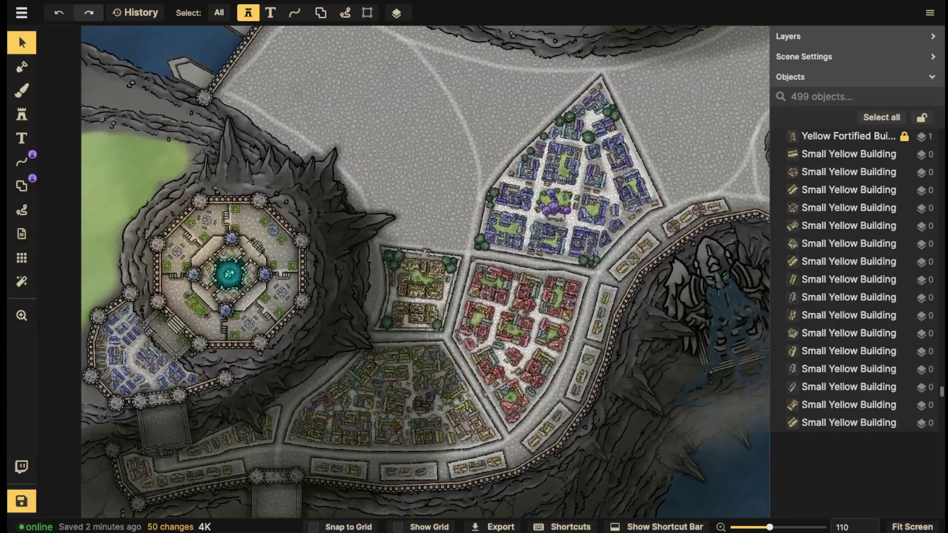
left_click(426, 251)
scroll(428, 249, "up", 10)
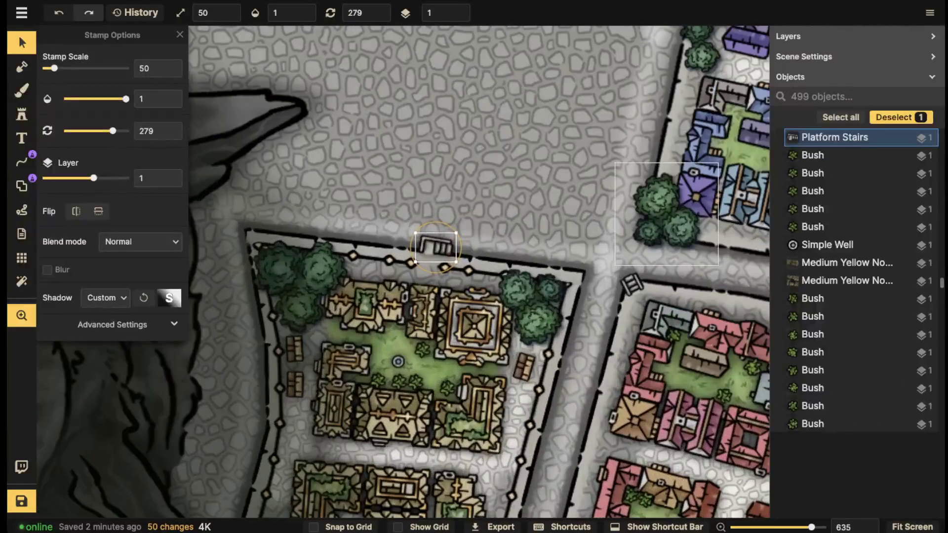
left_click_drag(667, 212, 304, 225)
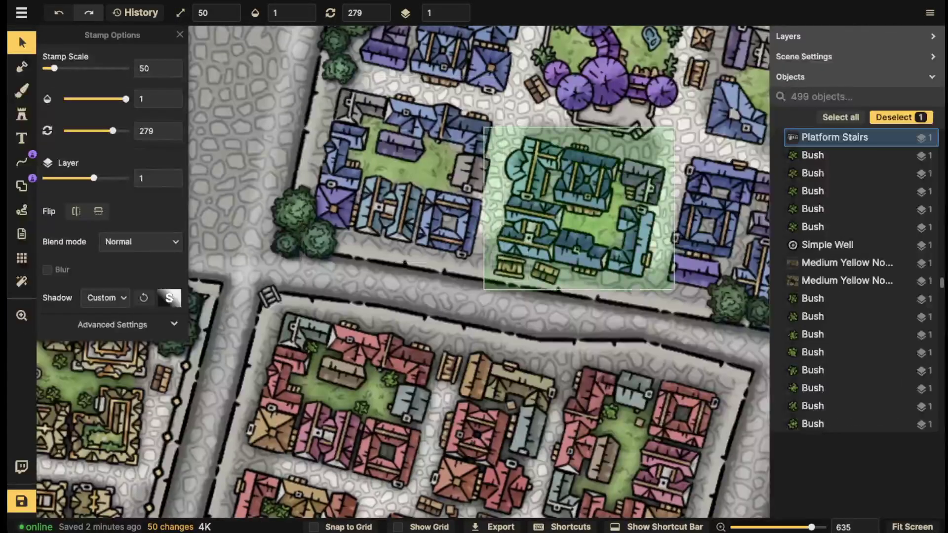
key("ctrl+v")
Rotate the pasted stairs to 113 and position them against the blue district's southern wall.
scroll(501, 286, "down", 5)
scroll(501, 286, "down", 6)
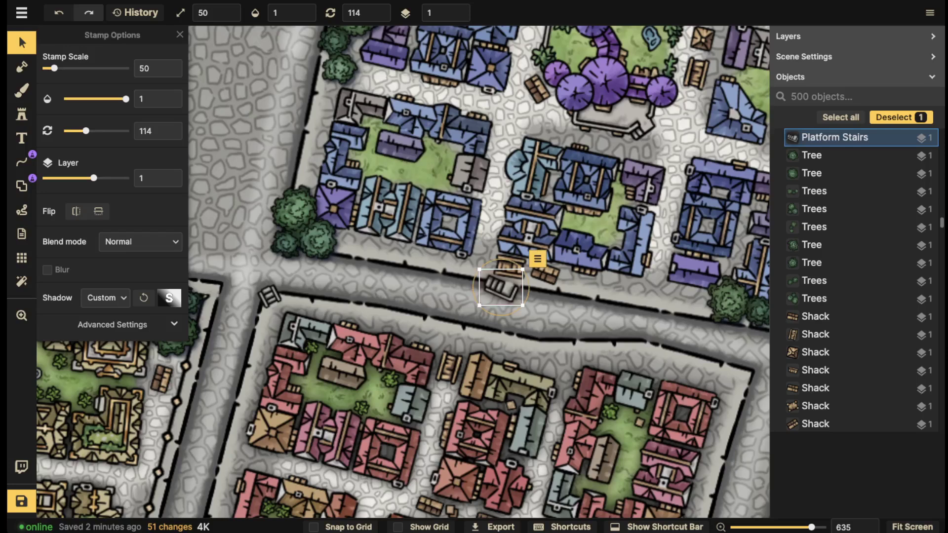
left_click_drag(501, 287, 469, 283)
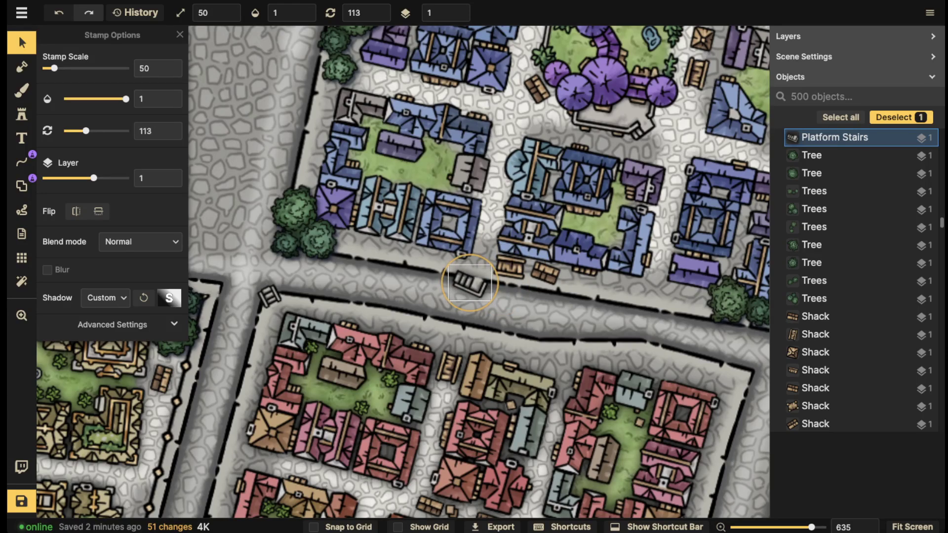
scroll(470, 283, "down", 1)
Try the stairs on the red district's northern wall, rotated to 270.
left_click_drag(468, 283, 352, 304)
scroll(352, 304, "down", 9)
scroll(354, 303, "down", 6)
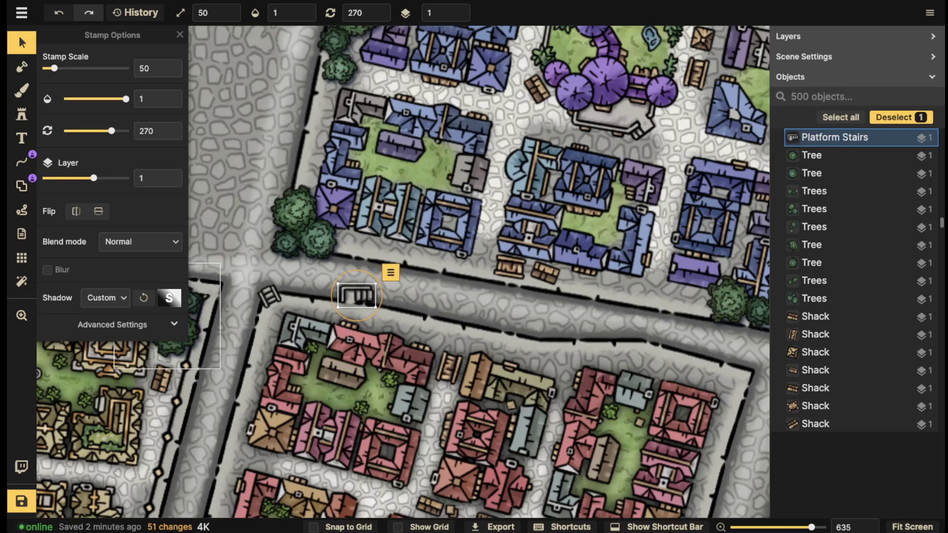
Set the stairs' shadow to None and rotate them to 277.
left_click(106, 298)
left_click(124, 316)
scroll(356, 295, "up", 7)
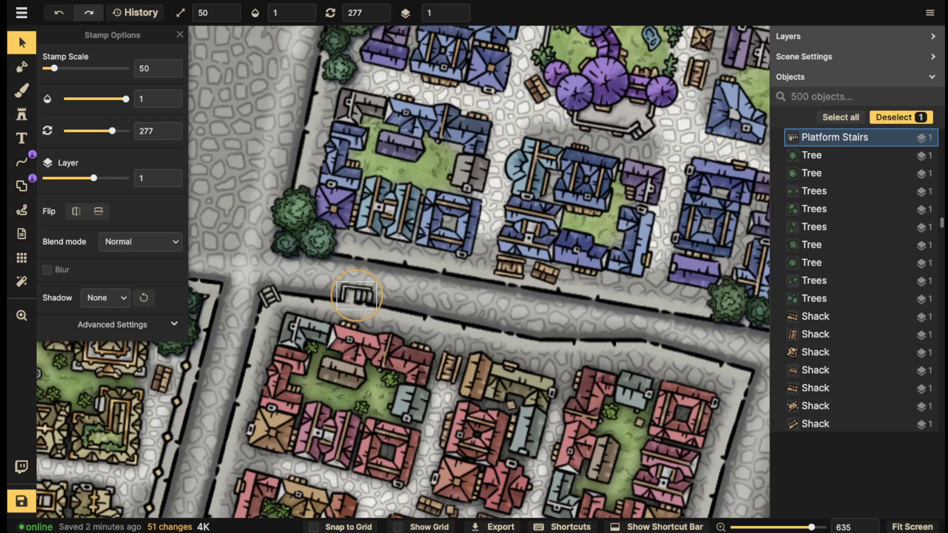
Move the stairs to the street opening in the blue district's southern wall and rotate them to 103.
left_click_drag(356, 295, 358, 298)
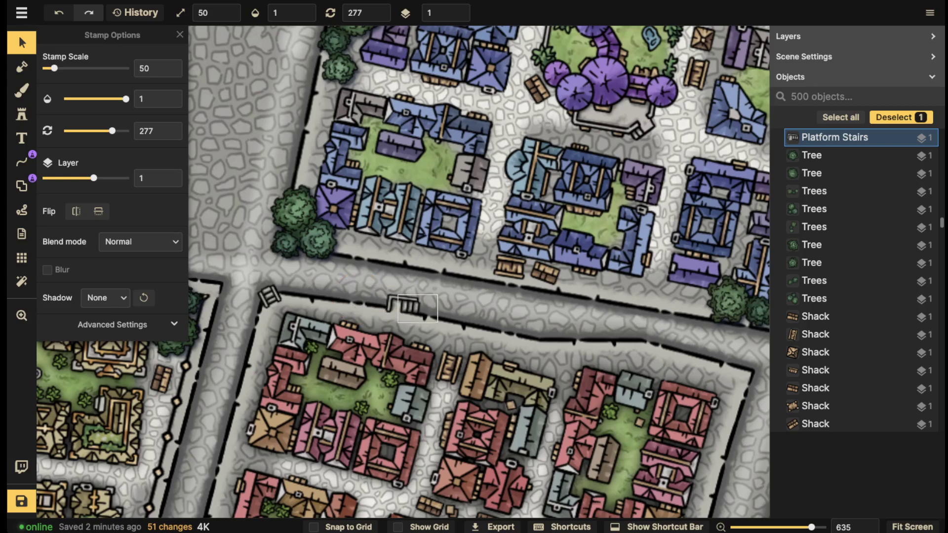
scroll(481, 292, "down", 18)
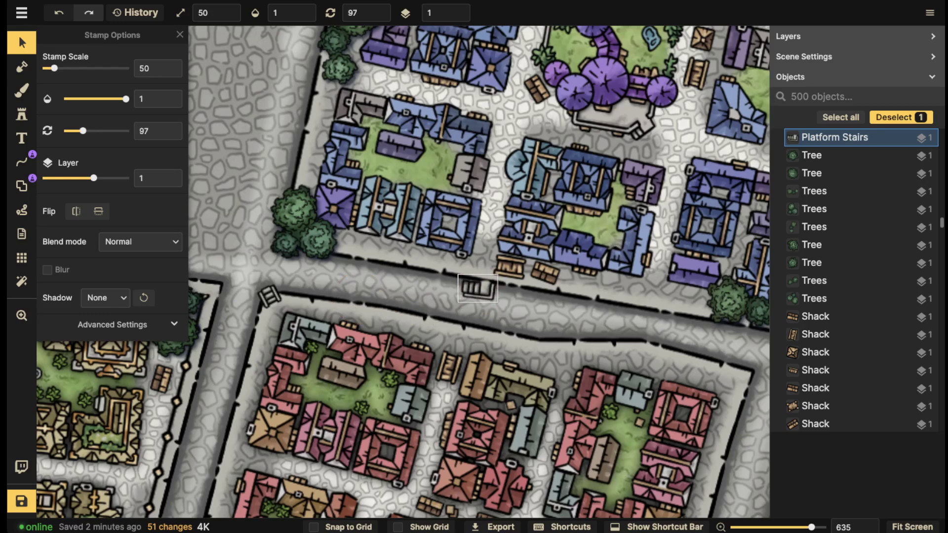
scroll(471, 283, "up", 1)
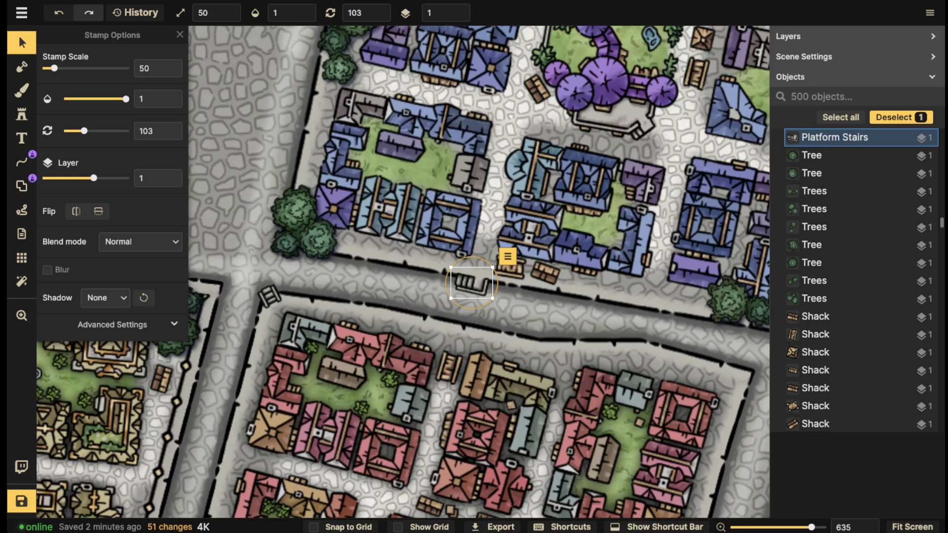
left_click(472, 283)
Brush the light stone foreground texture at size 11 and softness 1 where the blue district's street meets the stairs.
key("b")
scroll(489, 246, "down", 5)
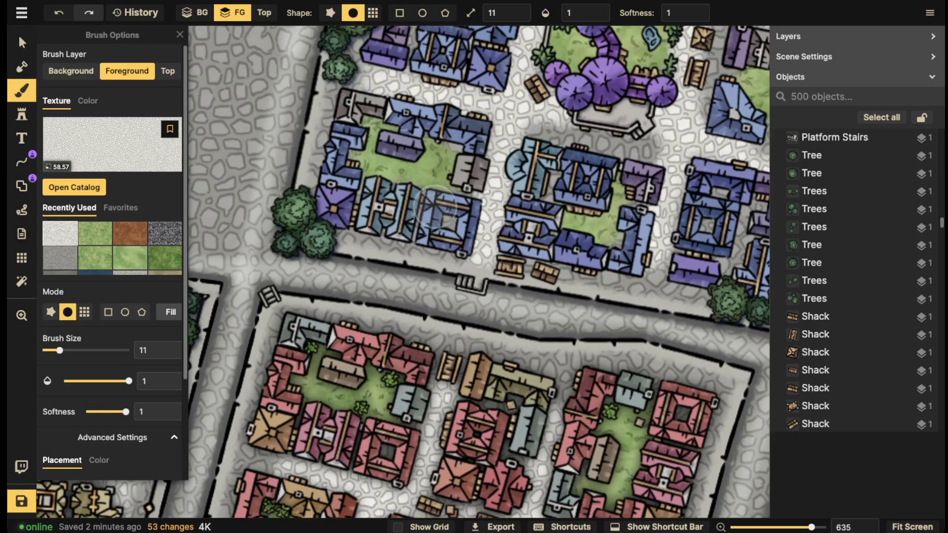
scroll(429, 218, "down", 3)
Brush the light stone foreground texture over the street openings along the northern walls of the red and yellow districts.
left_click_drag(347, 291, 382, 250)
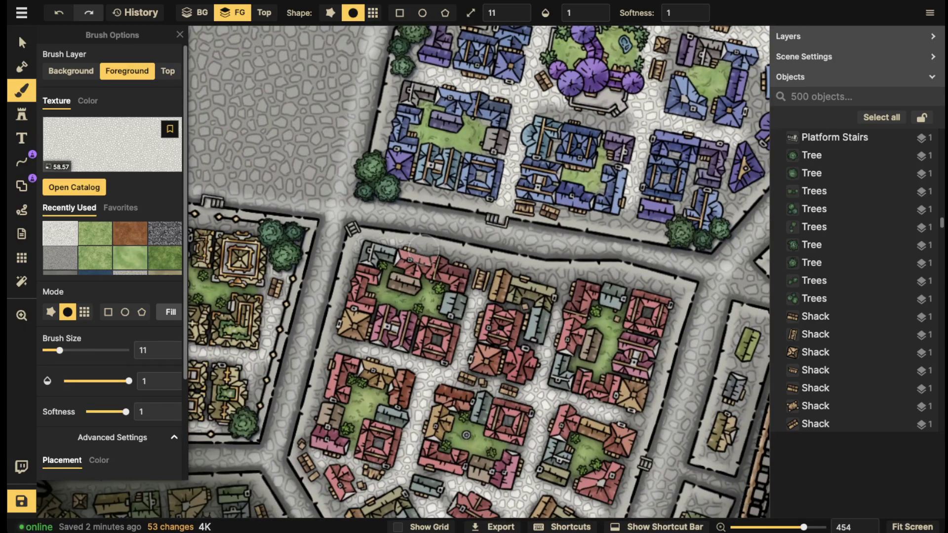
left_click_drag(463, 259, 473, 281)
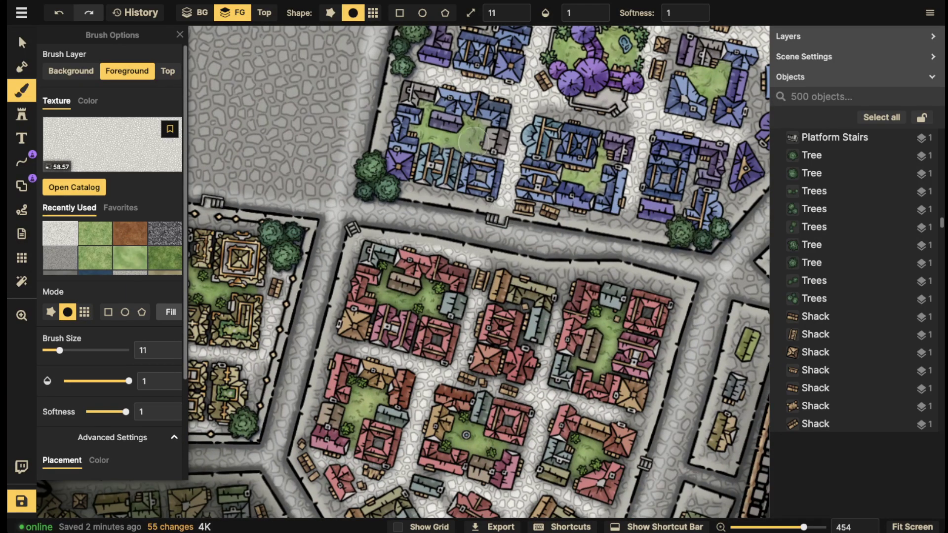
scroll(472, 143, "down", 3)
left_click_drag(476, 141, 578, 246)
left_click_drag(281, 357, 431, 263)
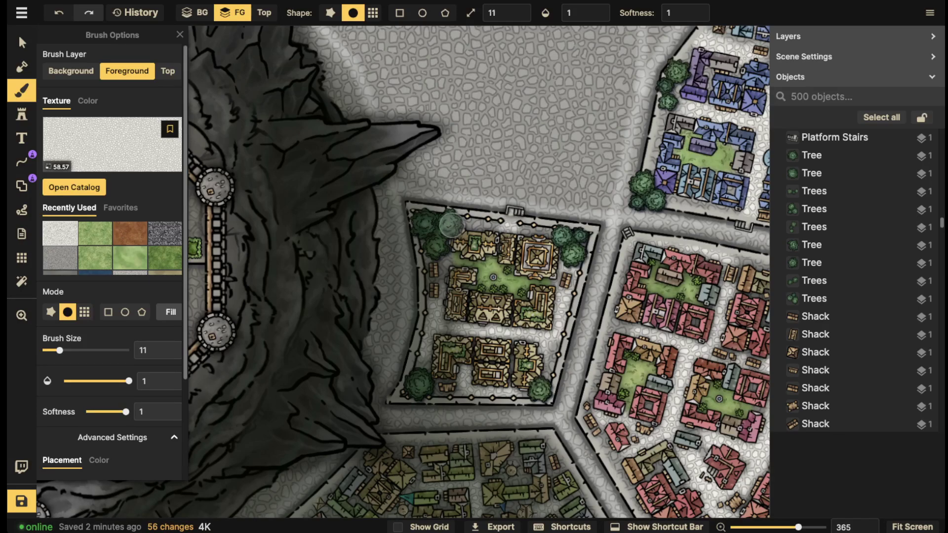
scroll(449, 220, "down", 1)
mouse_move(499, 234)
left_mouse_down()
mouse_move(519, 234)
mouse_move(494, 236)
left_mouse_up()
left_click(569, 226)
mouse_move(569, 226)
left_mouse_down()
mouse_move(512, 227)
mouse_move(315, 193)
mouse_move(185, 262)
mouse_move(176, 335)
left_mouse_up()
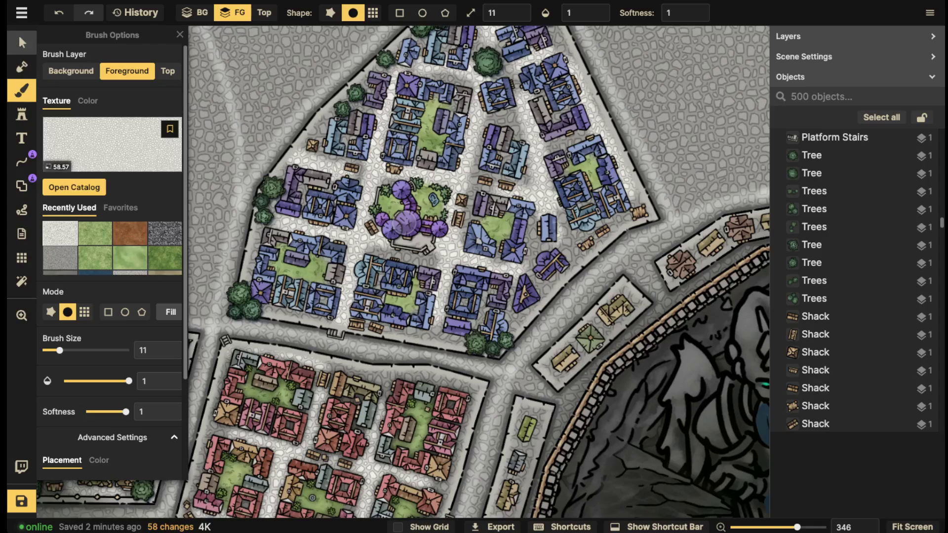
Copy the blue district's southern platform stairs to the street opening in its northwestern wall and rotate the copy to 223.
left_click(21, 42)
left_click(336, 334)
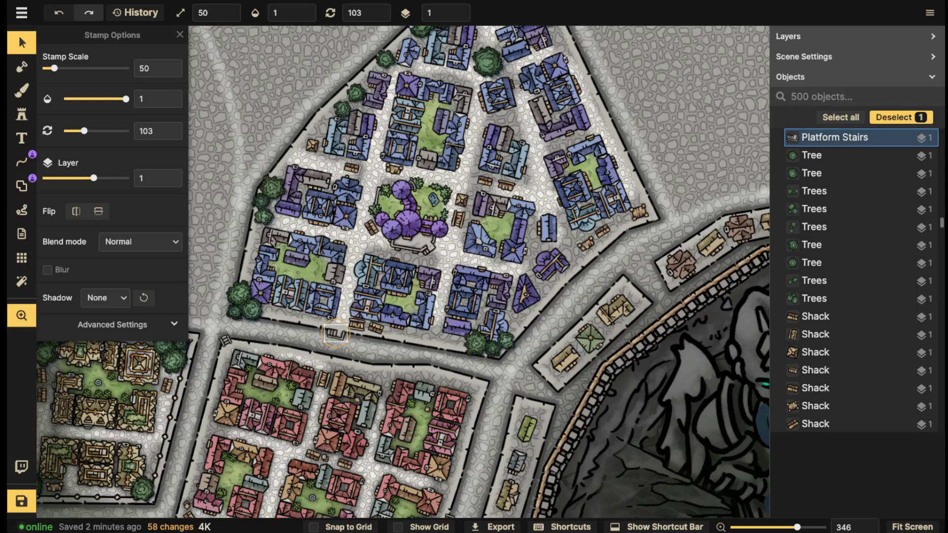
left_click_drag(582, 116, 694, 341)
scroll(464, 224, "up", 10)
left_click_drag(375, 316, 644, 142)
key("ctrl+v")
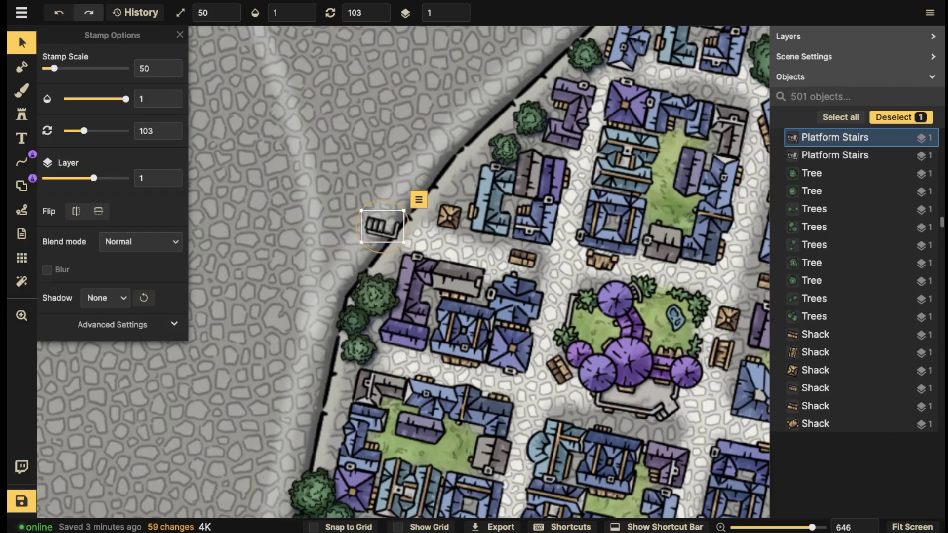
scroll(383, 226, "down", 5)
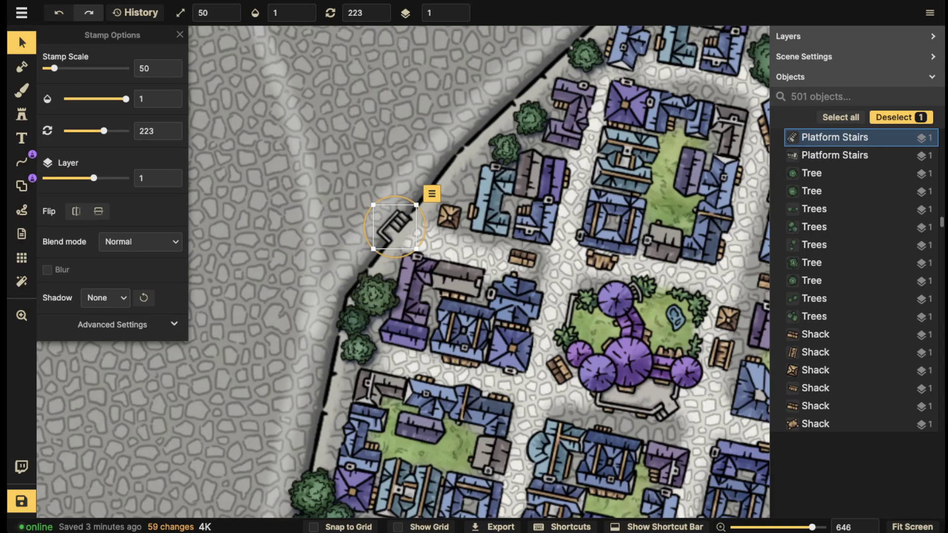
key("Escape")
Pick up a crate from the red district's southern square as the stamp for placing more crates.
scroll(331, 193, "down", 5)
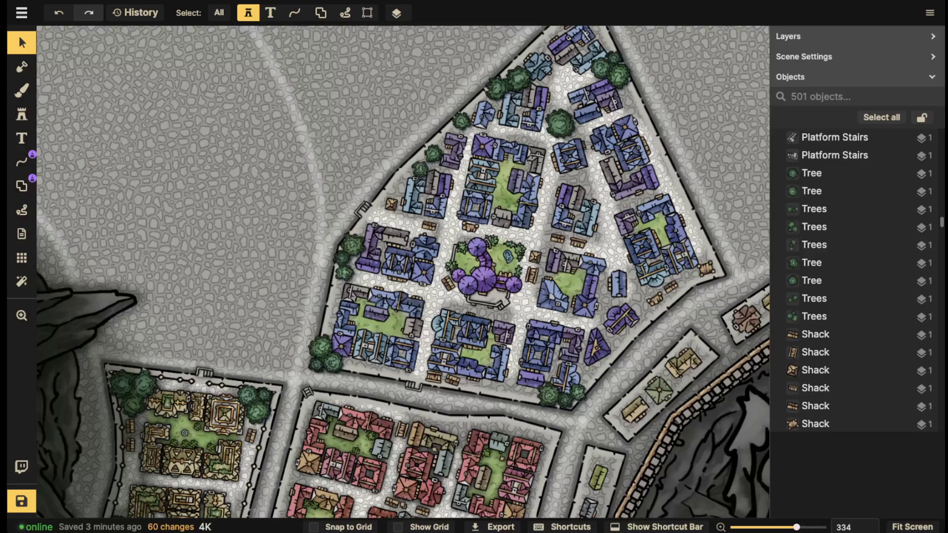
scroll(345, 207, "down", 1)
left_click_drag(415, 469, 460, 185)
scroll(346, 328, "up", 4)
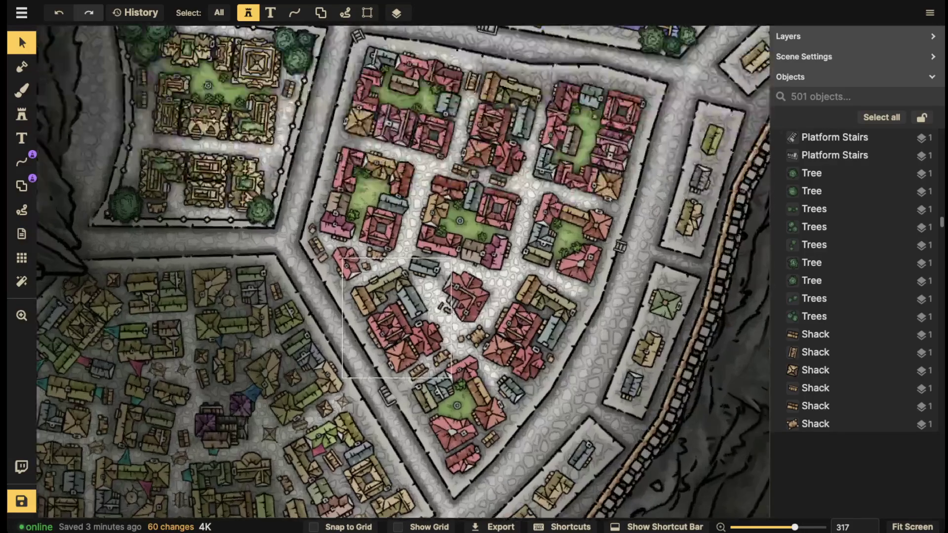
scroll(463, 297, "down", 4)
left_click(461, 339)
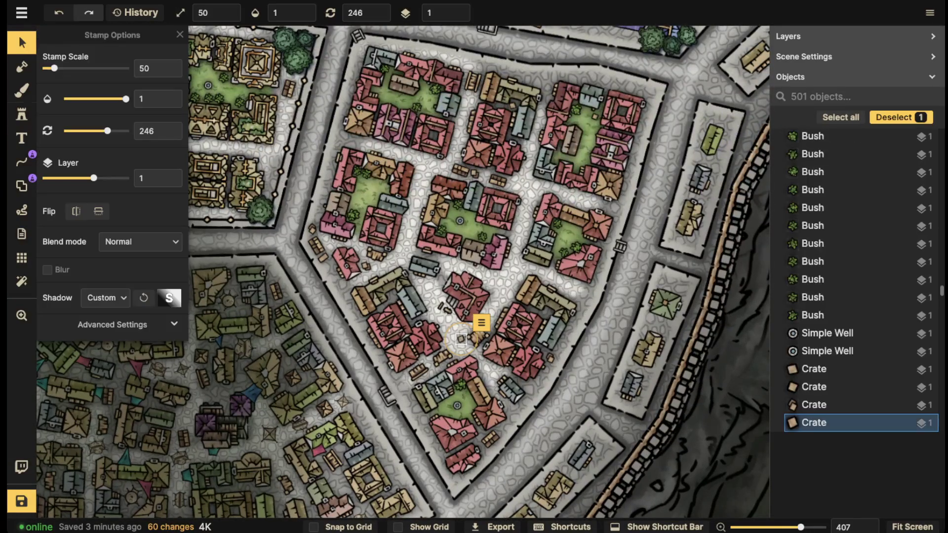
left_click(21, 114)
Place five crates at scale 50 around the blue district's purple-roofed garden and in the grassy courtyard east of it.
scroll(394, 140, "up", 4)
left_click_drag(395, 144, 376, 493)
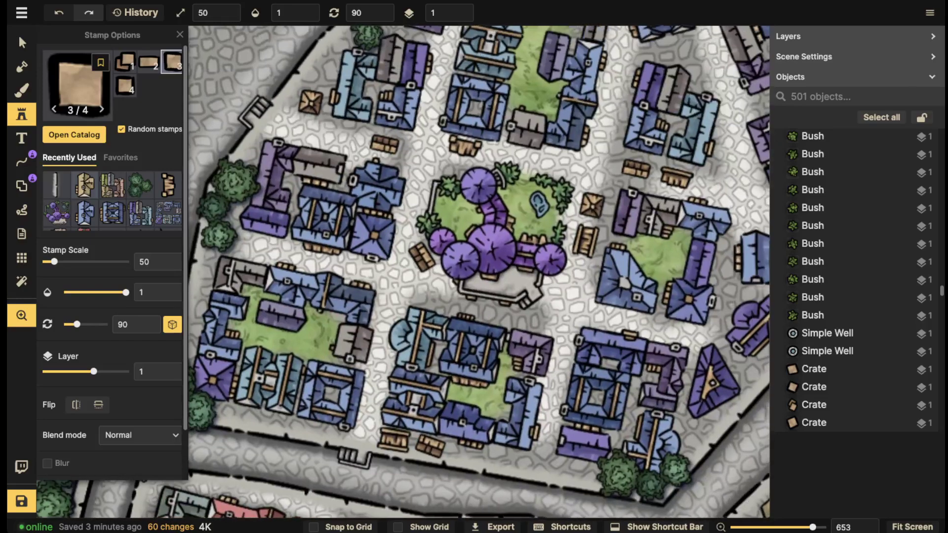
scroll(403, 272, "up", 3)
left_click_drag(518, 232, 402, 246)
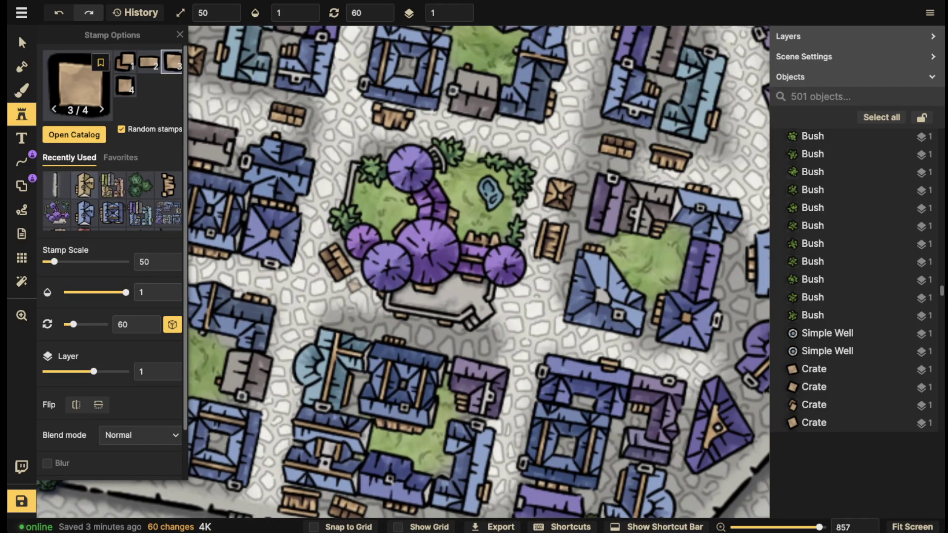
left_click(356, 284)
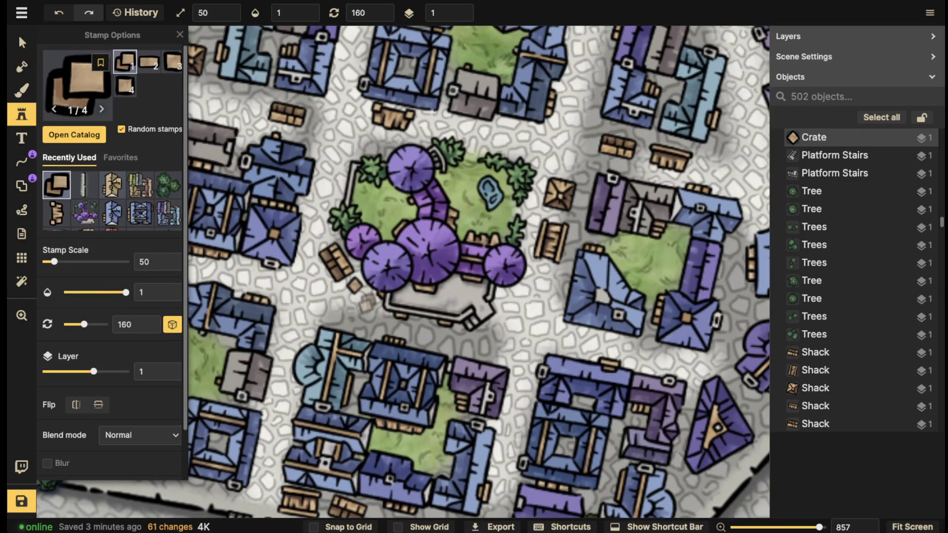
left_click(366, 302)
left_click_drag(552, 167, 501, 240)
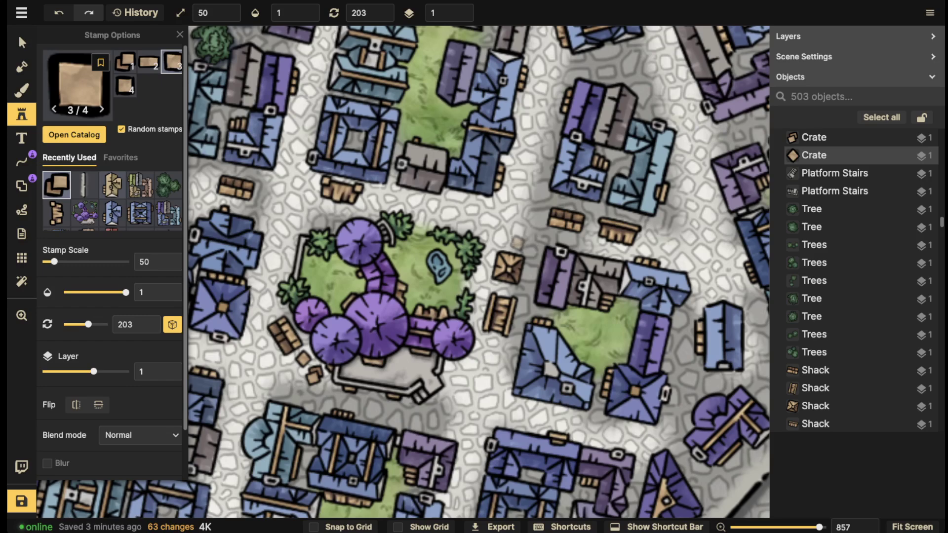
left_click(517, 243)
scroll(487, 281, "down", 3)
left_click(490, 274)
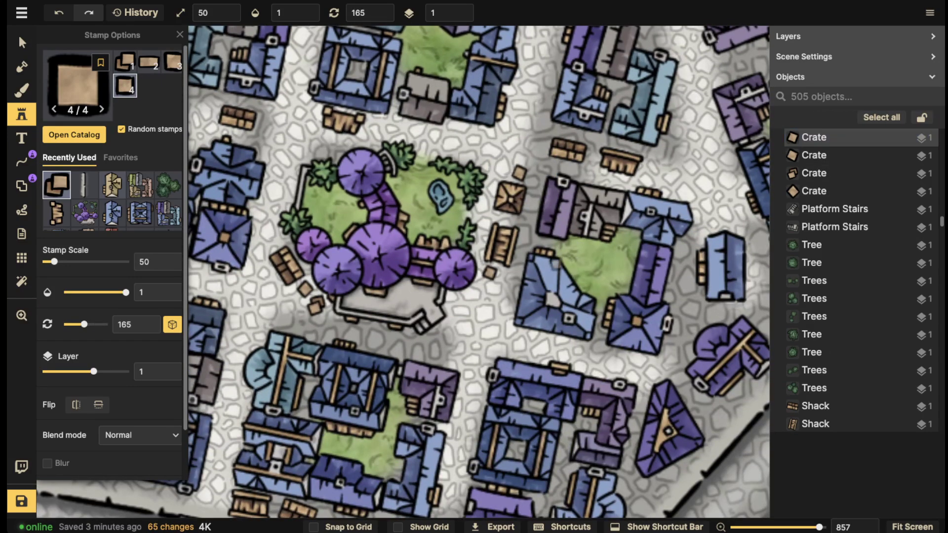
scroll(520, 227, "down", 1)
scroll(521, 227, "right", 3)
left_click(556, 215)
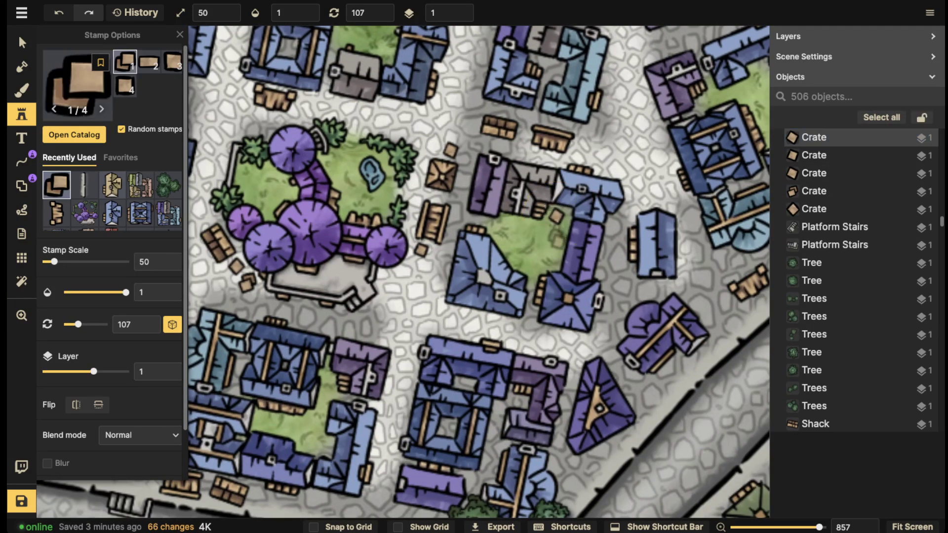
Place four crates beside the shacks and buildings around the blue district's northwestern stairs.
scroll(554, 241, "up", 1)
left_click_drag(414, 296, 727, 247)
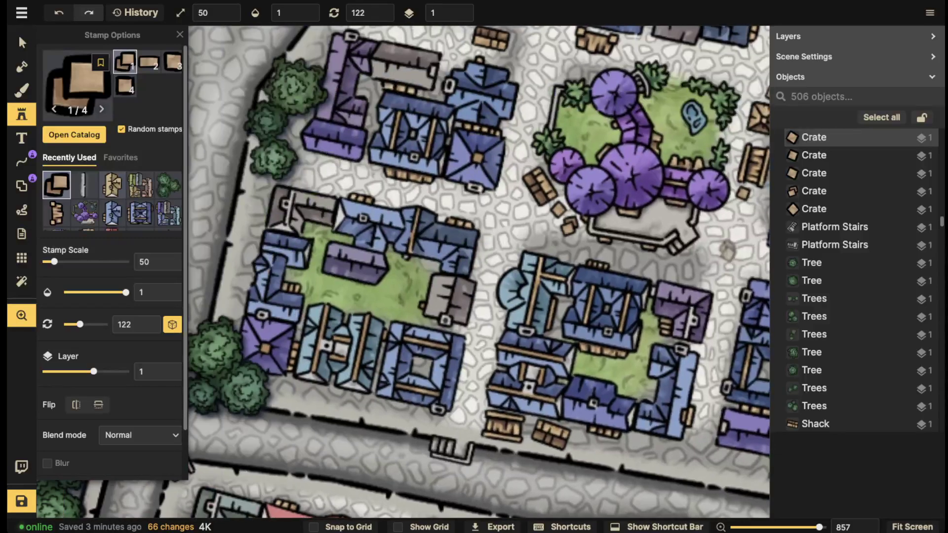
scroll(375, 179, "up", 4)
scroll(375, 178, "right", 2)
left_click(381, 231)
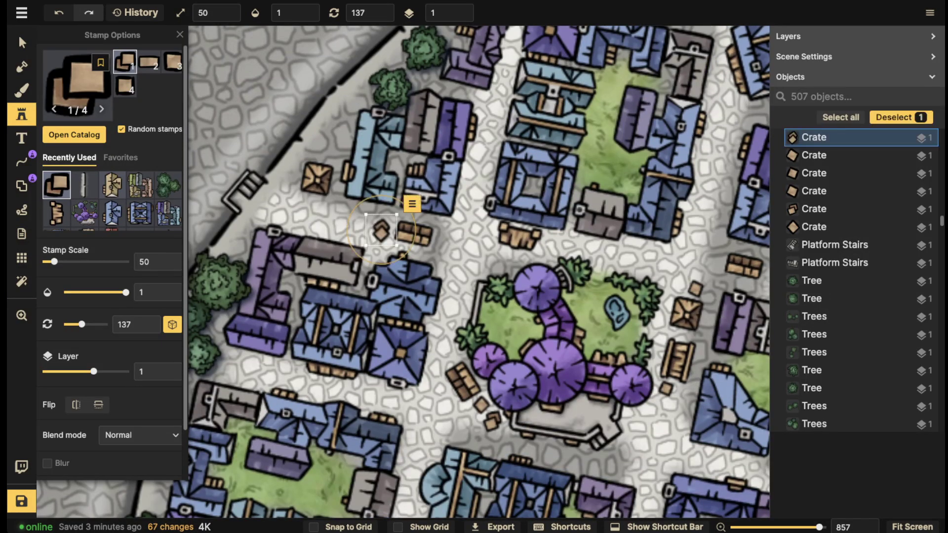
left_click(327, 149)
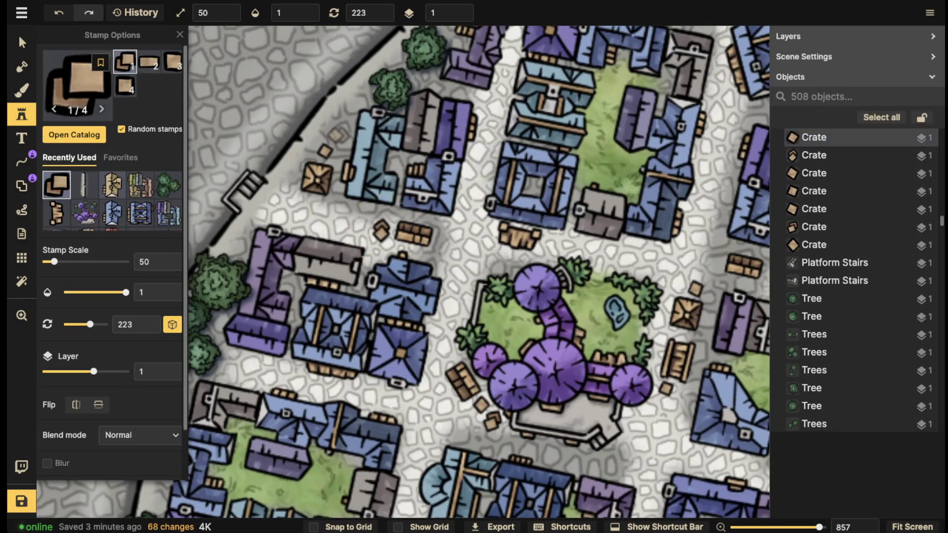
left_click(337, 134)
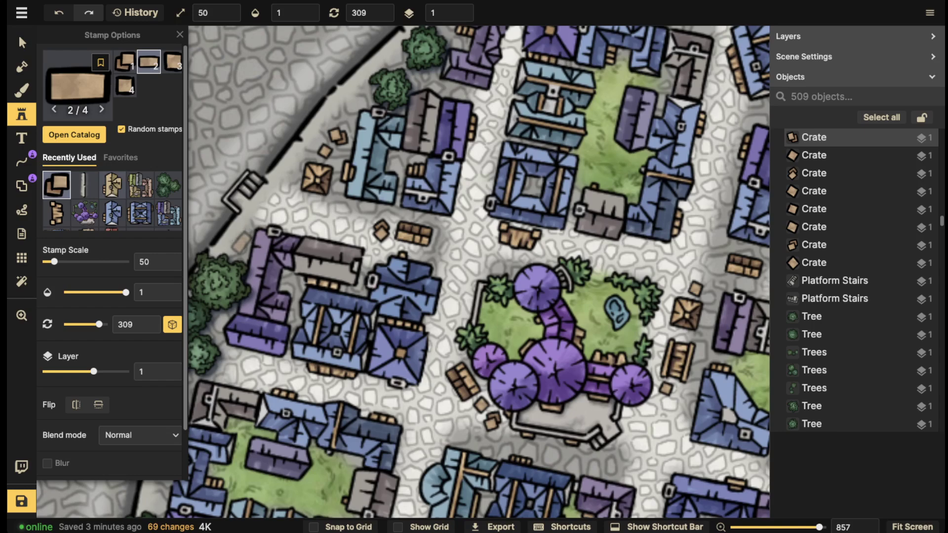
left_click(239, 244)
Place three crates beside the buildings along the northwestern wall toward the blue district's northern tip.
scroll(372, 187, "up", 4)
scroll(372, 187, "right", 5)
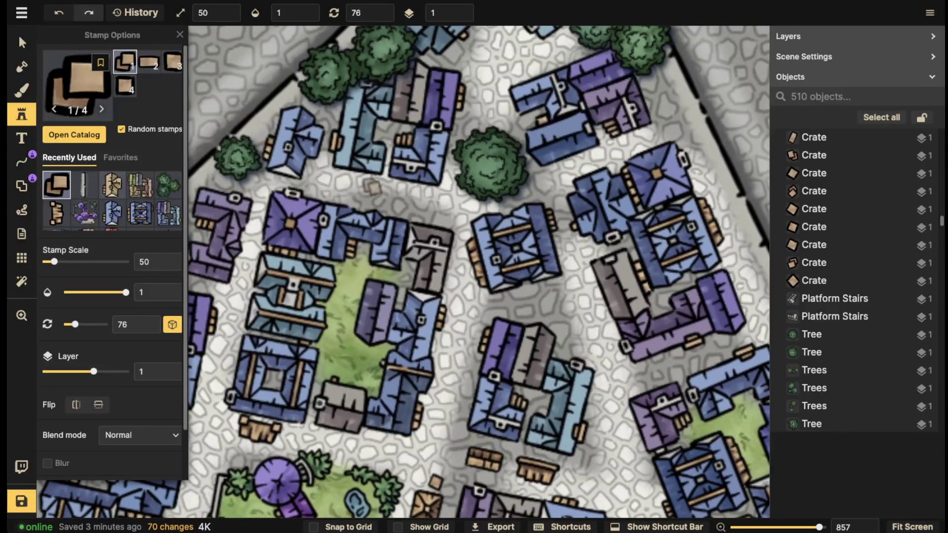
left_click(320, 173)
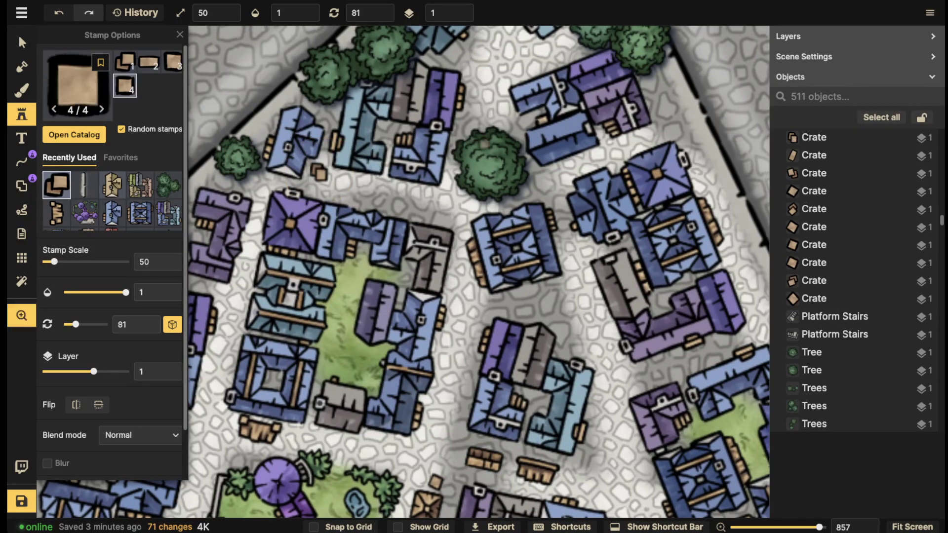
scroll(462, 187, "up", 4)
scroll(462, 187, "right", 1)
left_click(421, 201)
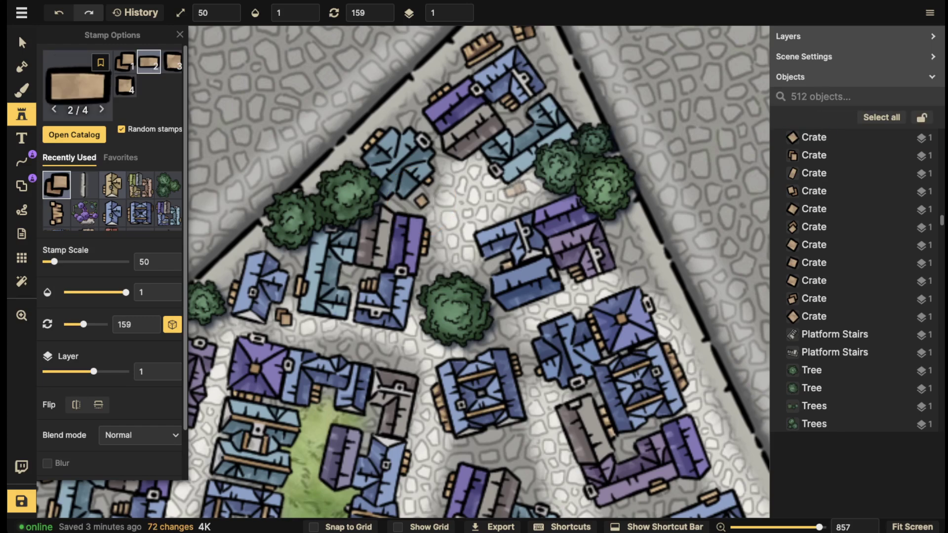
scroll(522, 193, "up", 2)
scroll(411, 112, "down", 3)
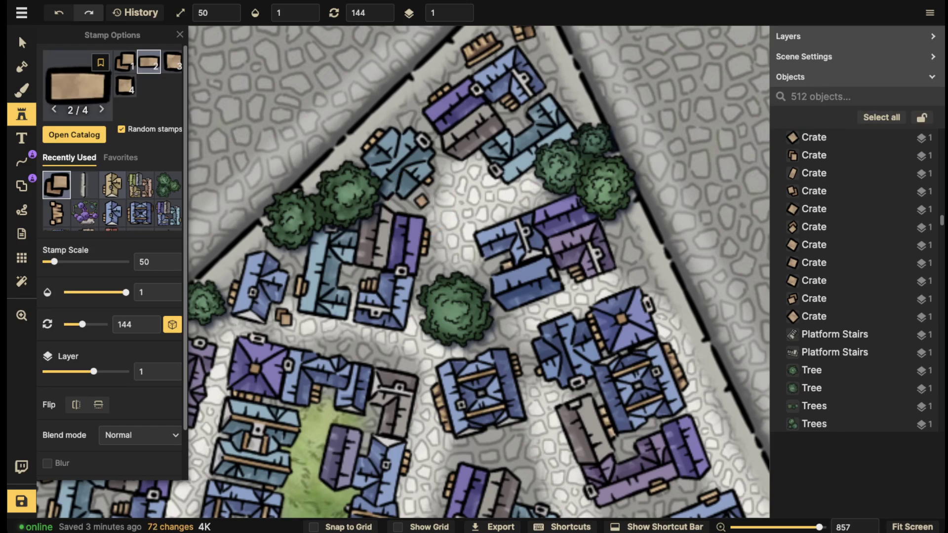
left_click(406, 112)
Place five more crates by the large round tree, the eastern shacks and the shacks along the blue district's southern wall.
scroll(380, 119, "down", 3)
left_click_drag(395, 157, 514, 79)
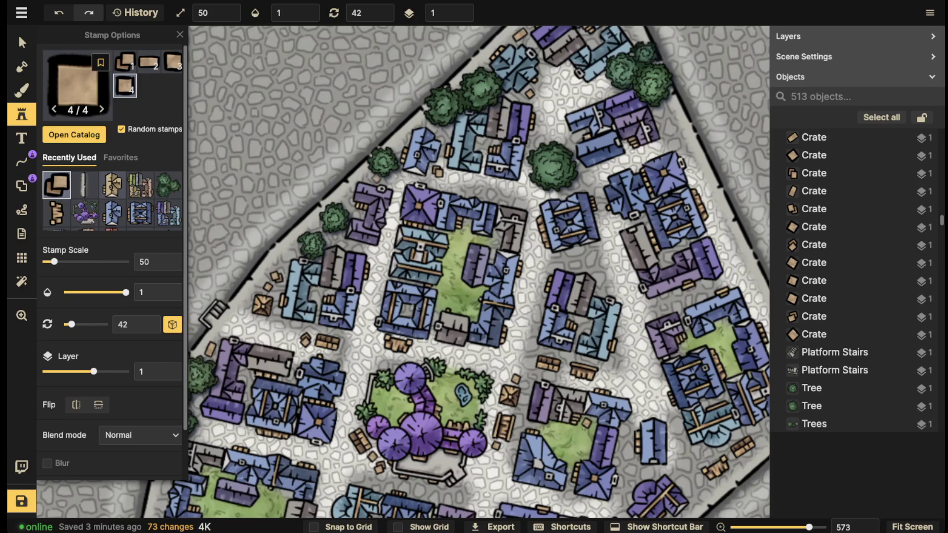
left_click_drag(486, 184, 338, 274)
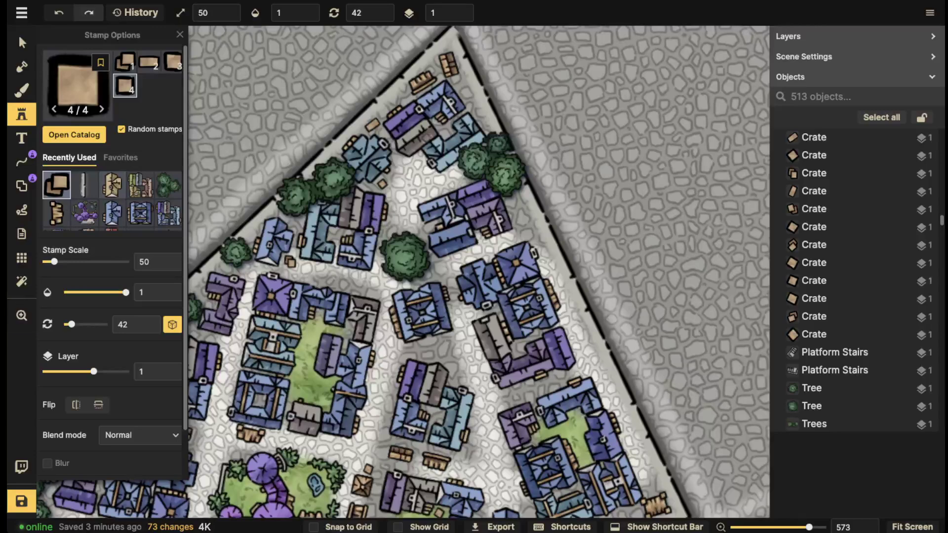
left_click_drag(484, 238, 481, 107)
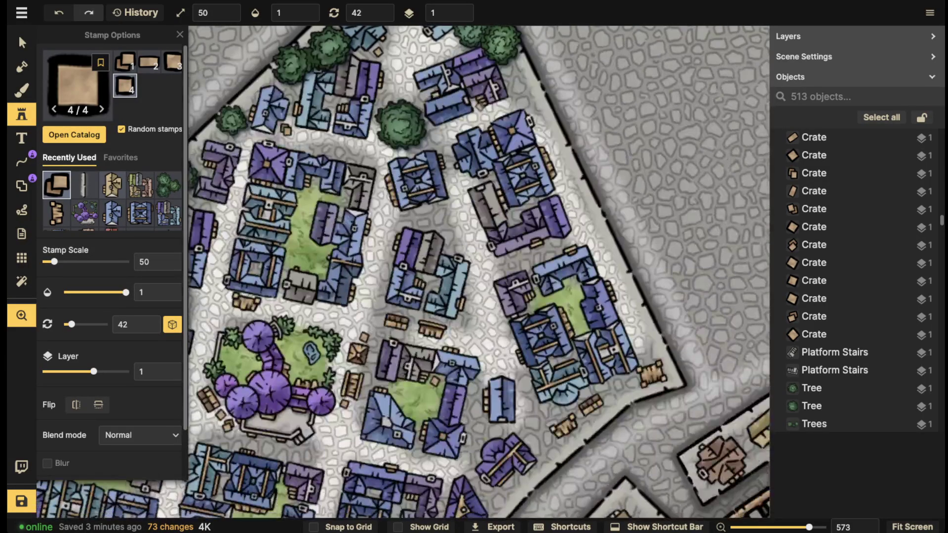
left_click(431, 141)
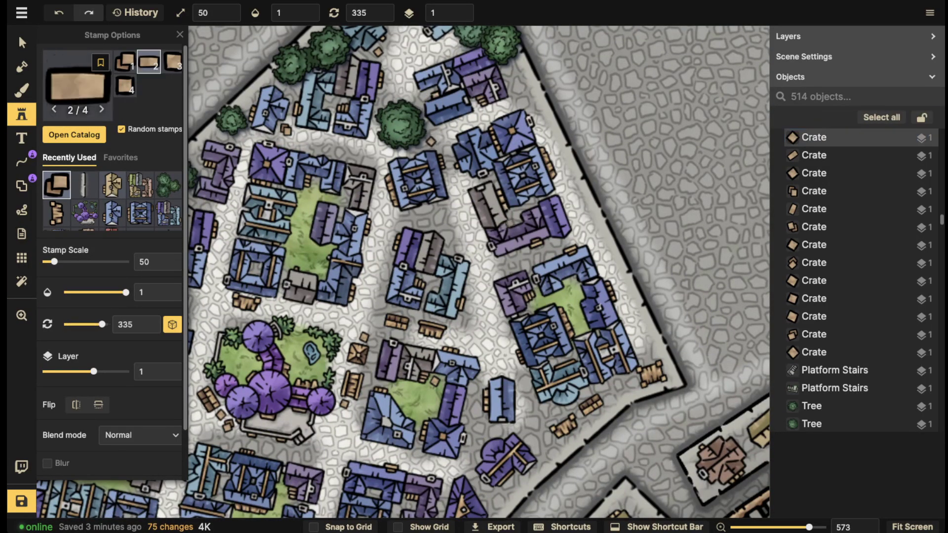
left_click_drag(519, 226, 495, 121)
left_click(432, 223)
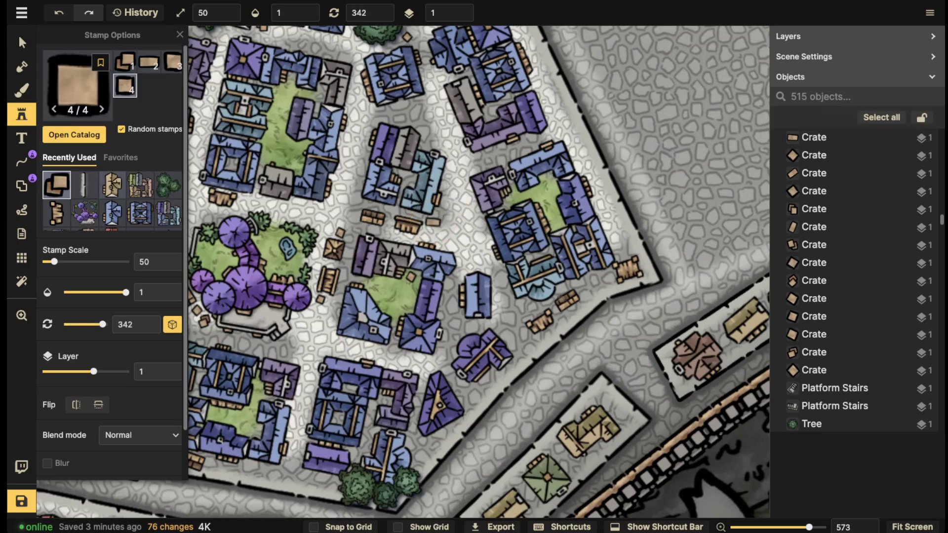
left_click(526, 313)
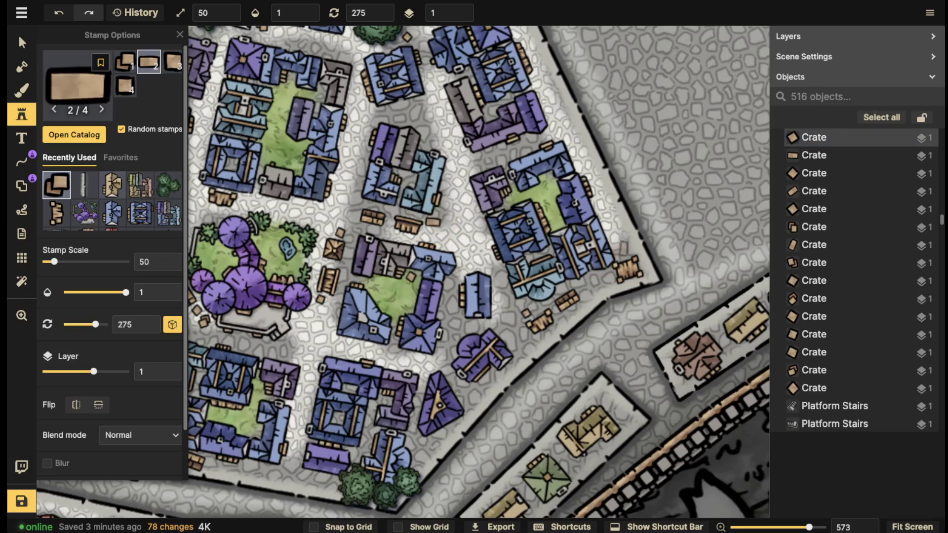
left_click(623, 246)
scroll(462, 190, "down", 3)
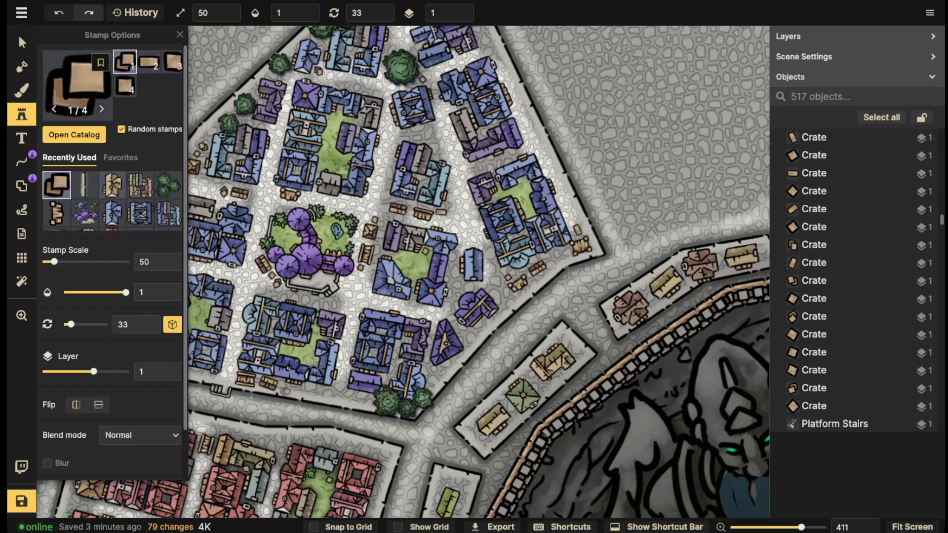
left_click(286, 388)
Leave the crate stamp and save the map.
scroll(286, 389, "down", 4)
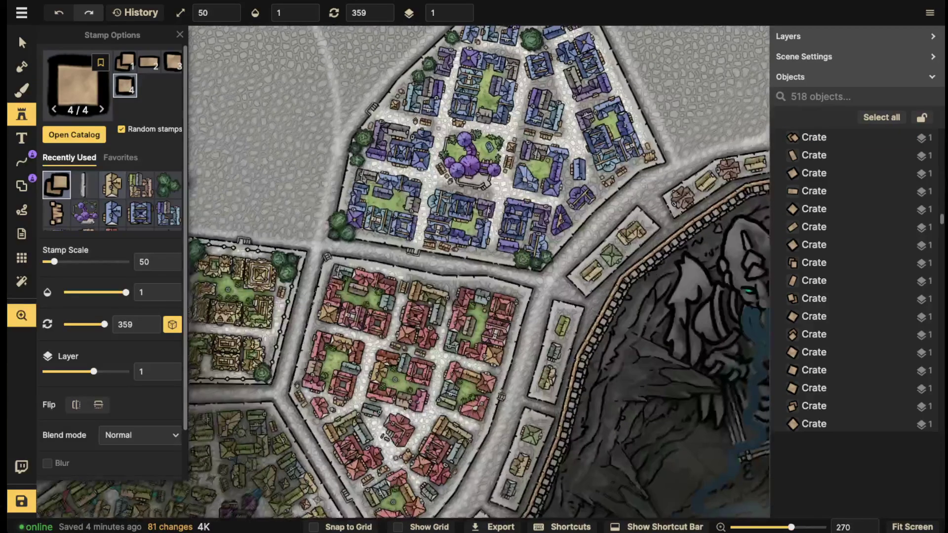
scroll(612, 158, "down", 4)
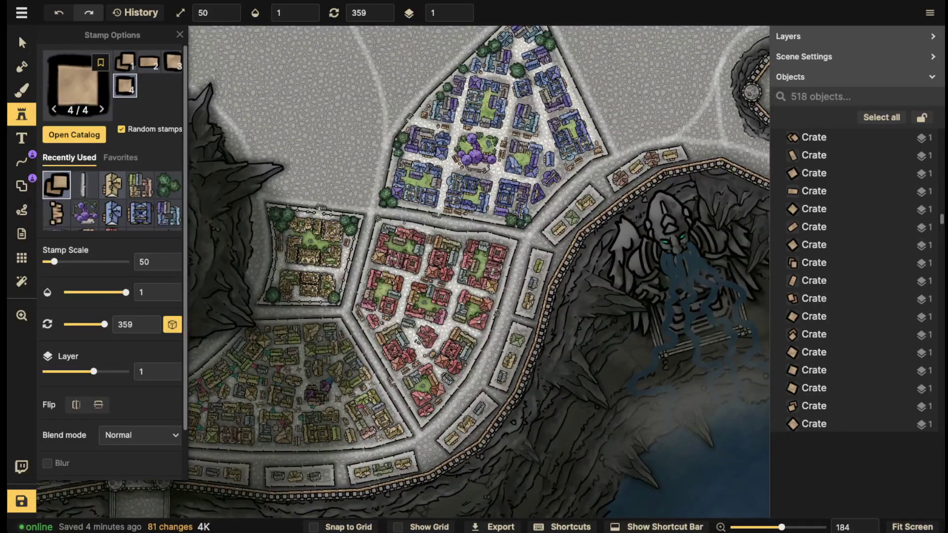
key("v")
scroll(364, 200, "down", 4)
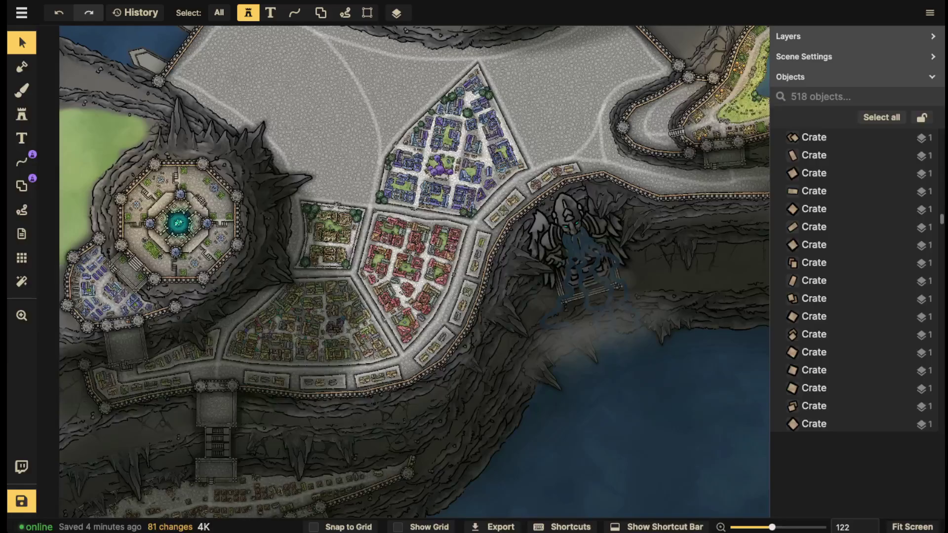
key("ctrl+s")
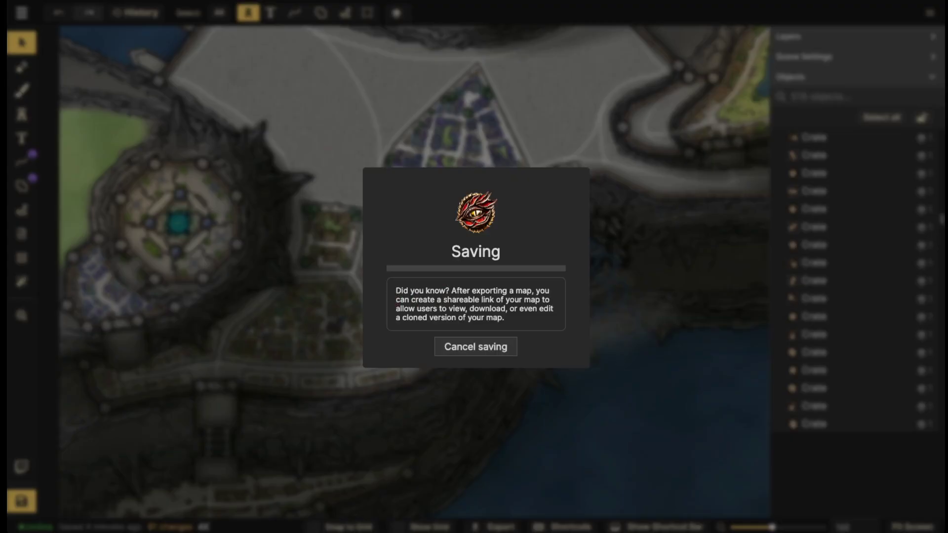
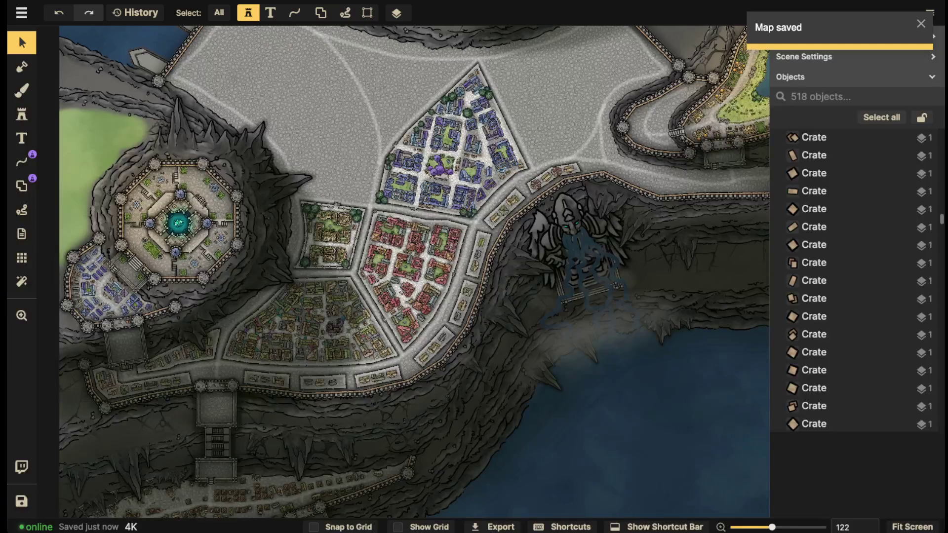
Paste platform stairs at the western ends of the two wall-side blocks east of the gate, rotated to 187.5 and 179 degrees.
scroll(423, 355, "up", 3)
left_click_drag(353, 357, 604, 275)
scroll(603, 276, "up", 3)
scroll(194, 344, "up", 5)
left_click_drag(219, 327, 199, 330)
scroll(506, 245, "up", 2)
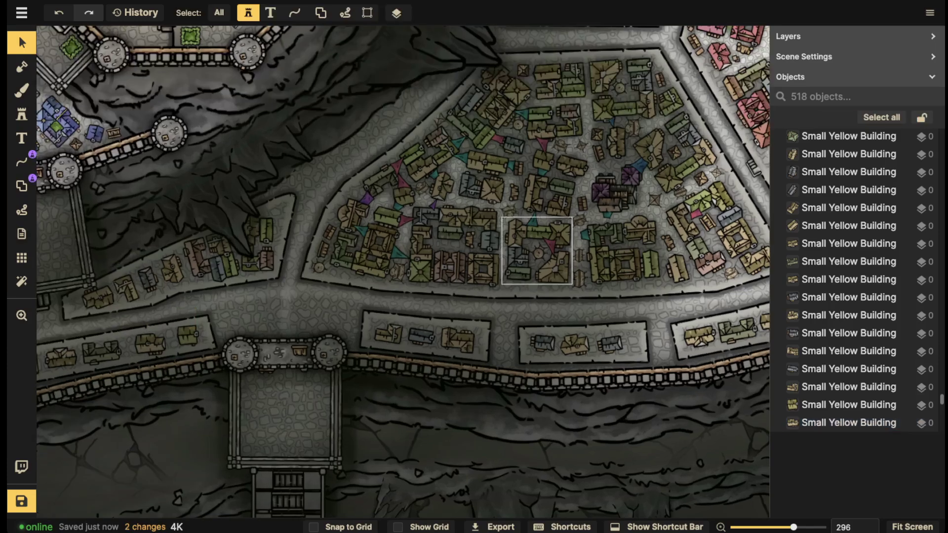
key("ctrl+v")
scroll(451, 308, "up", 3)
left_click_drag(437, 305, 308, 342)
scroll(301, 345, "up", 4)
scroll(302, 344, "up", 3)
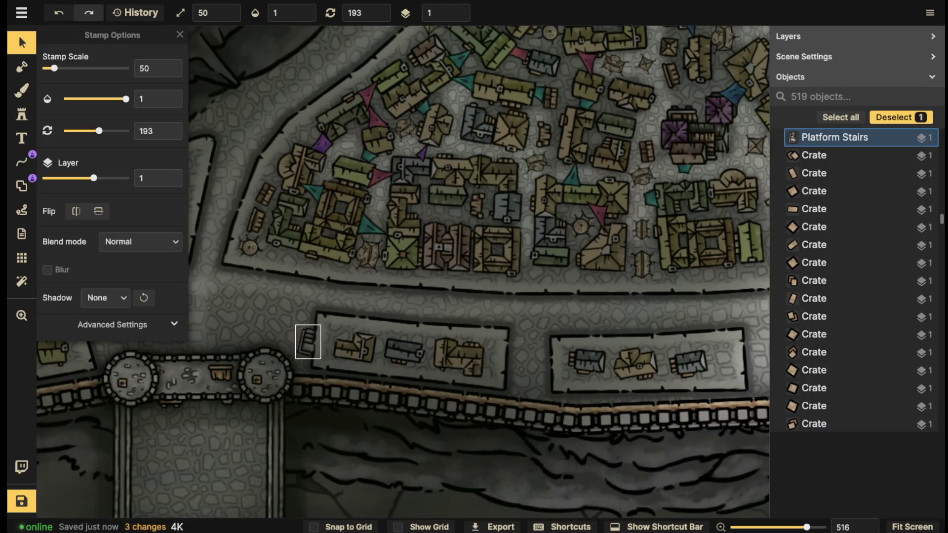
scroll(309, 343, "down", 1)
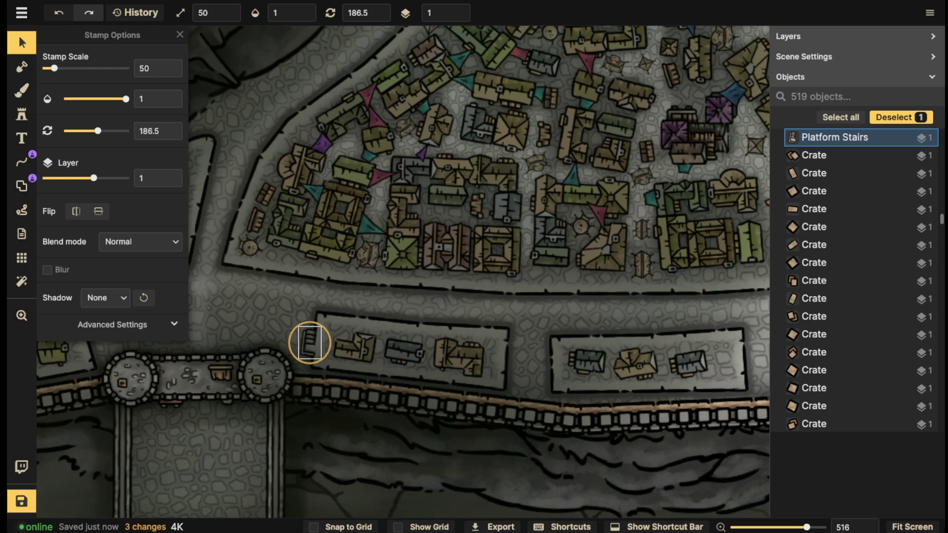
key("ctrl+v")
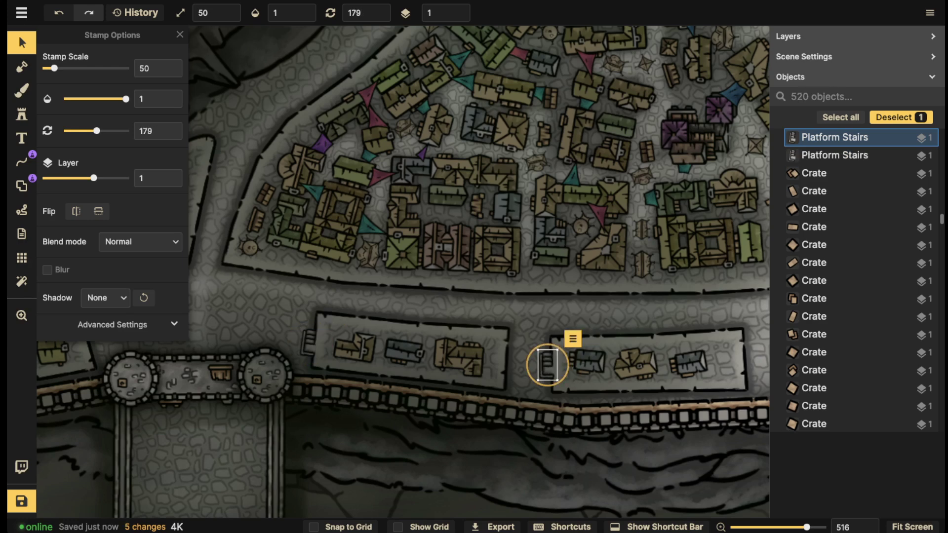
left_click_drag(548, 365, 547, 365)
Paste a horizontally flipped copy of the stairs at the eastern end of the block nearest the gate, rotated to 183.5 degrees.
left_click(309, 343)
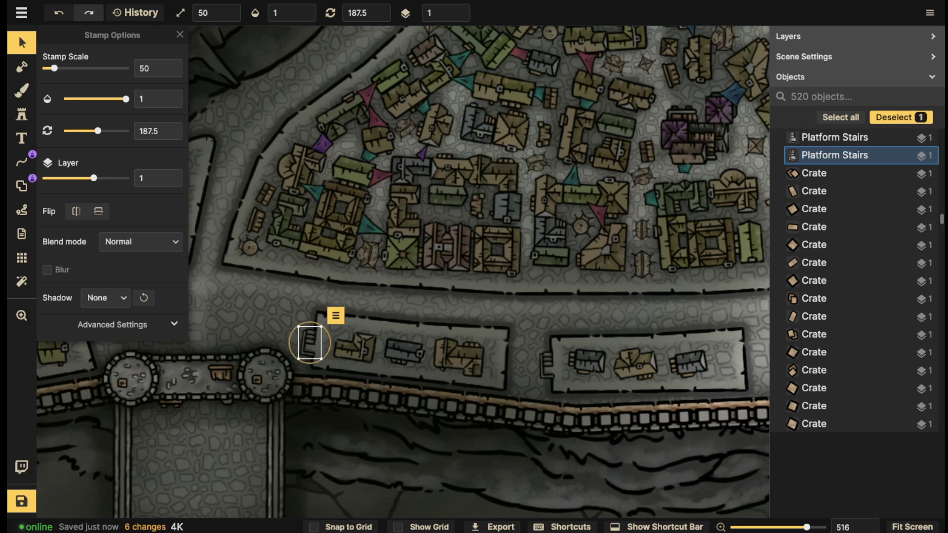
key("ctrl+v")
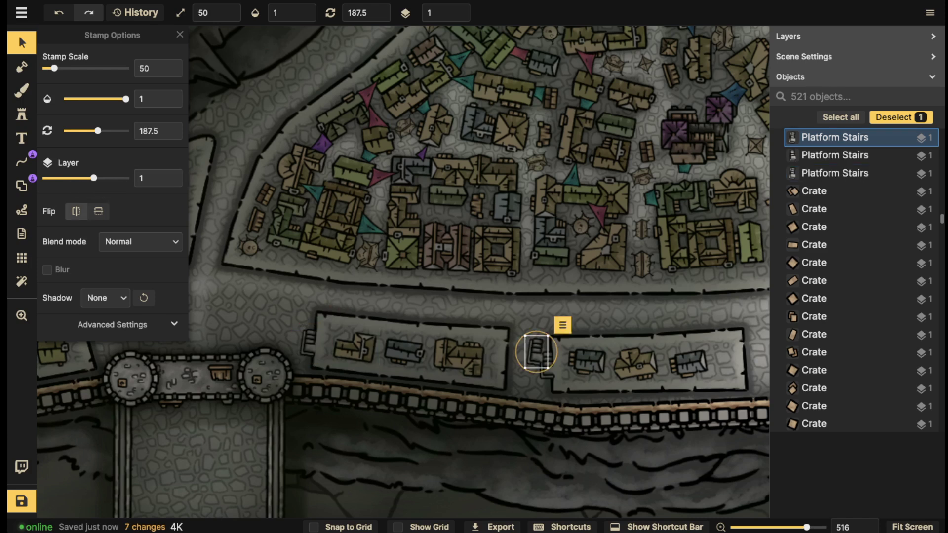
left_click(76, 211)
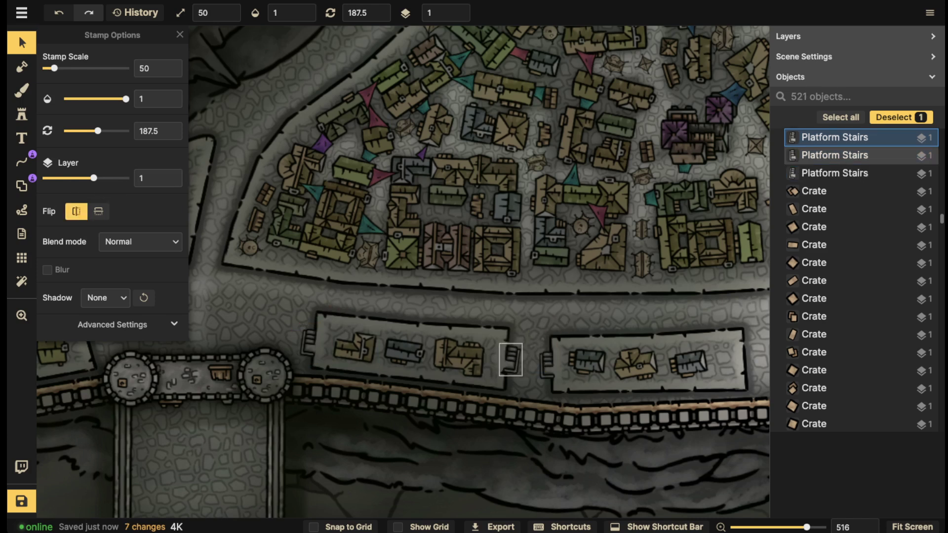
left_click_drag(511, 360, 510, 360)
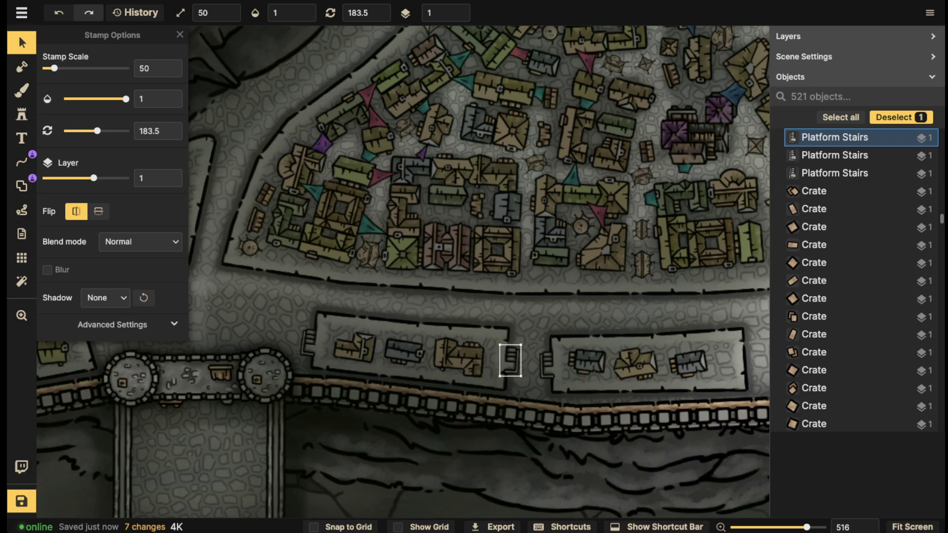
Replace the stairs on the second block with a copy of the first block's stair pair, rotated to 177.5 degrees and fitted to both ends.
left_click(310, 343, "shift")
left_click(546, 363)
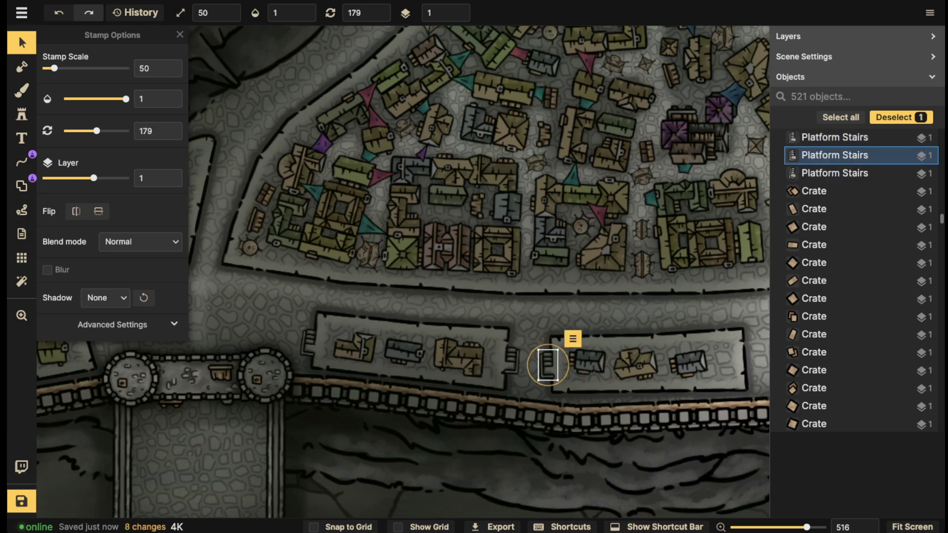
key("Delete")
key("ctrl+z")
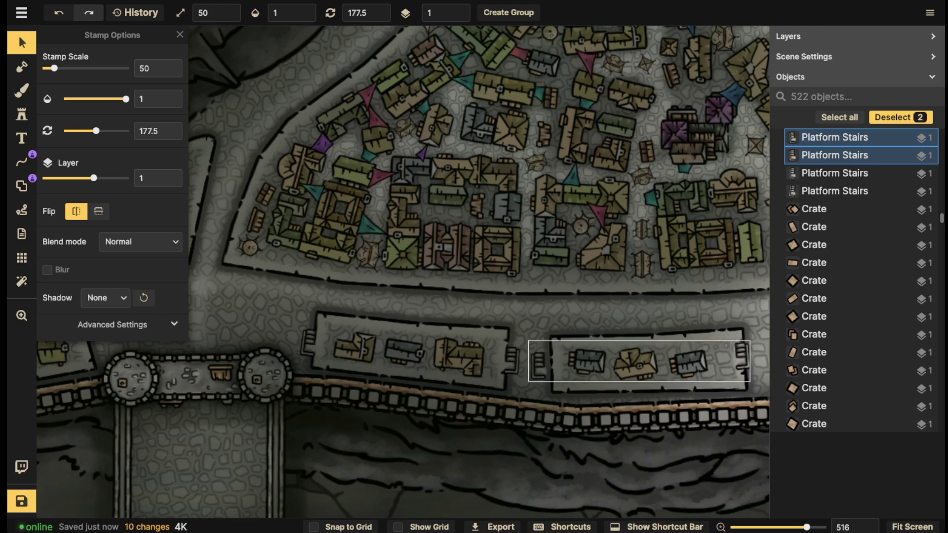
key("Right")
key("Down")
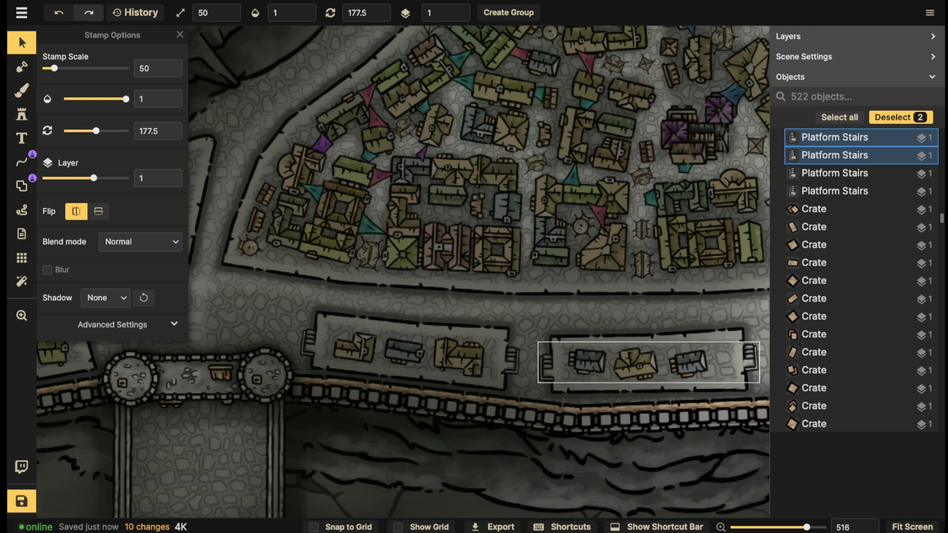
Paste the stair pair onto both ends of the third wall-side block, with the flipped eastern stairs rotated to 165 degrees.
key("Escape")
scroll(749, 358, "down", 2)
left_click_drag(749, 358, 445, 349)
key("ctrl+v")
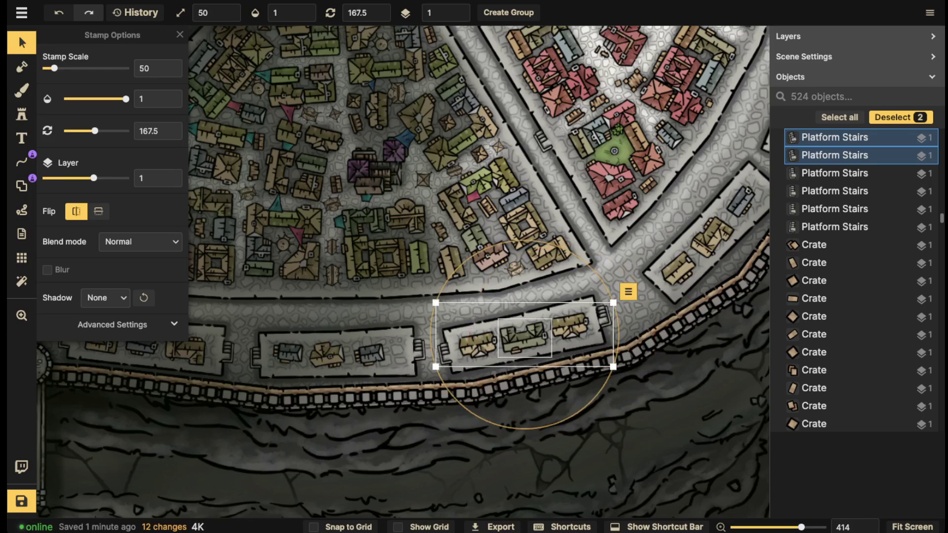
key("Escape")
left_click_drag(602, 317, 604, 318)
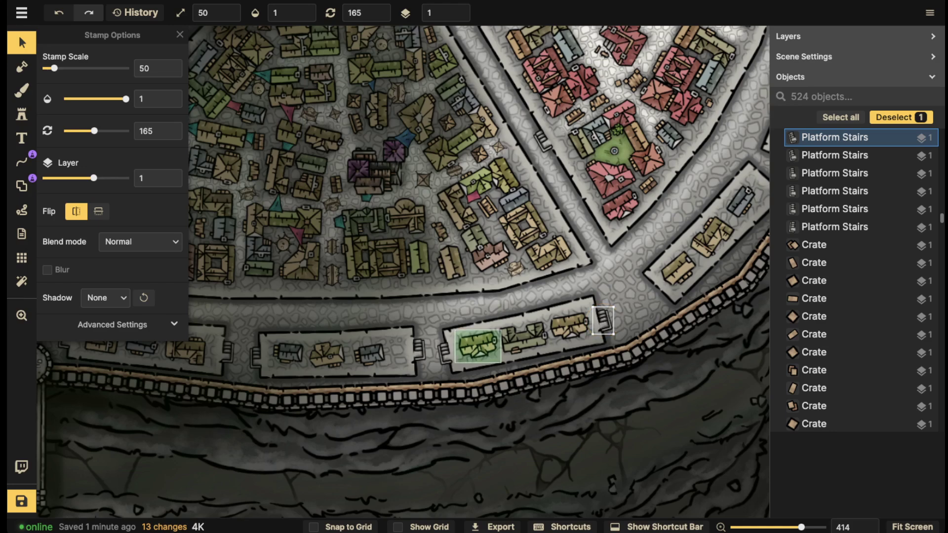
Copy the stair pair to both ends of the diagonal block southeast of the red district, with the flipped stairs rotated to 132 degrees.
left_click(445, 354, "shift")
key("space")
left_click_drag(543, 296, 271, 365)
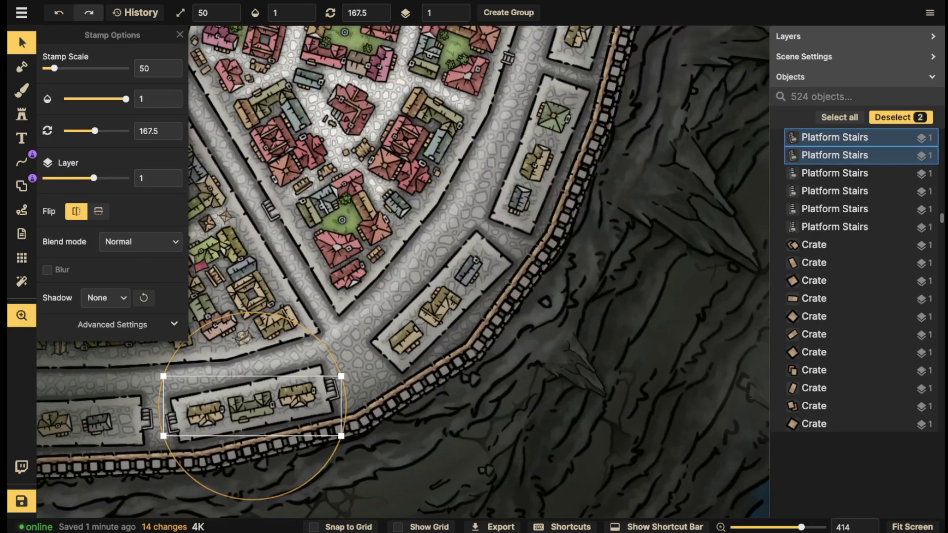
key("ctrl+c")
key("ctrl+v")
mouse_move(383, 346)
left_mouse_down()
mouse_move(411, 395)
mouse_move(399, 365)
mouse_move(384, 358)
left_mouse_up()
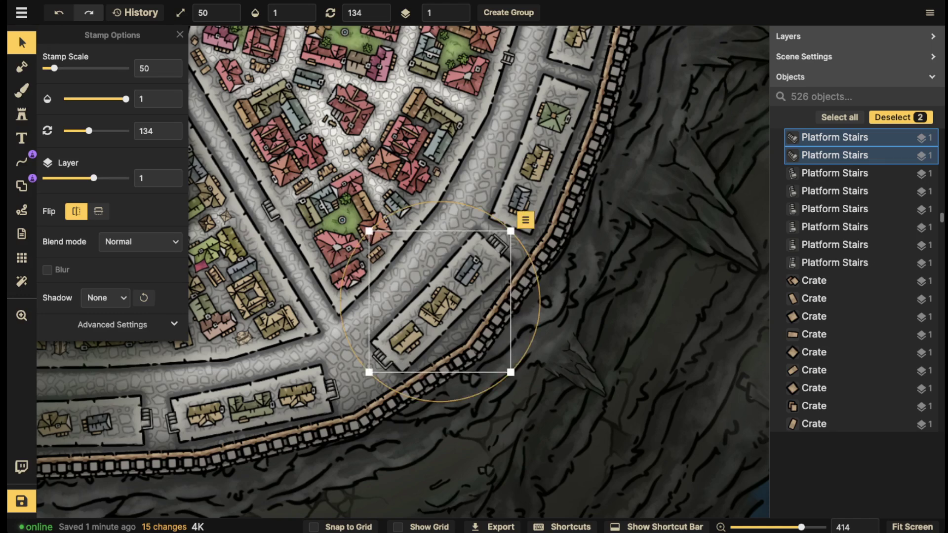
key("Escape")
scroll(475, 268, "up", 3)
left_click(509, 233)
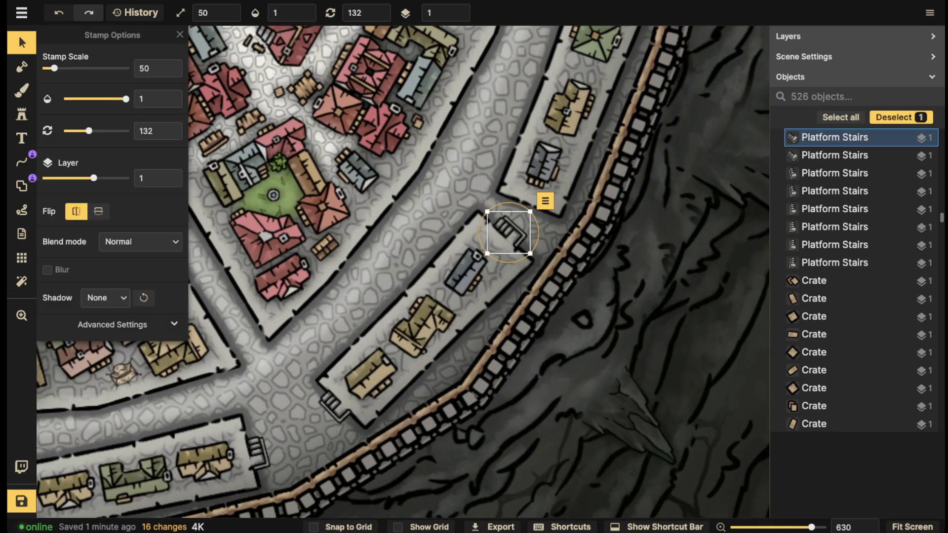
Paste the flipped stairs at the northern ends of the two blocks east of the red district, rotated to 110 degrees.
left_click_drag(596, 37, 465, 278)
key("ctrl+v")
scroll(493, 208, "down", 1)
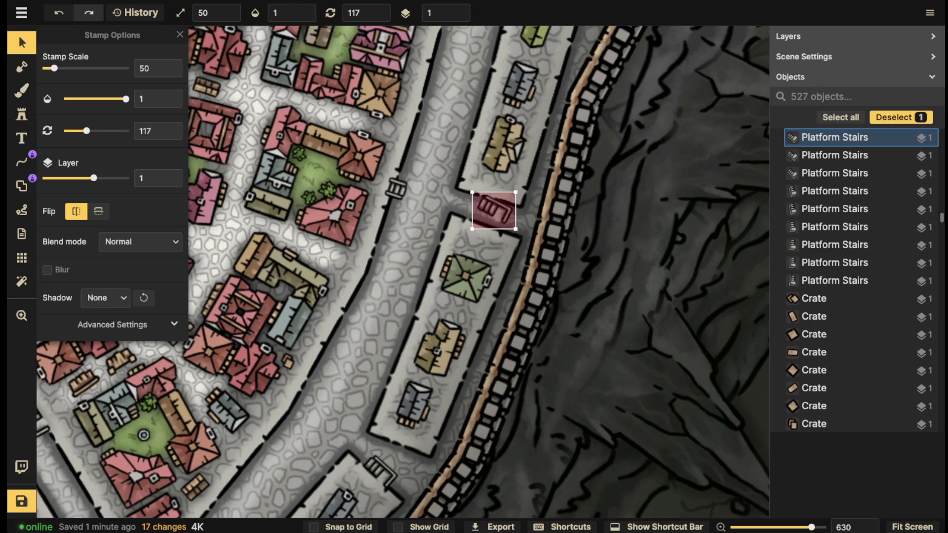
left_click_drag(493, 209, 487, 218)
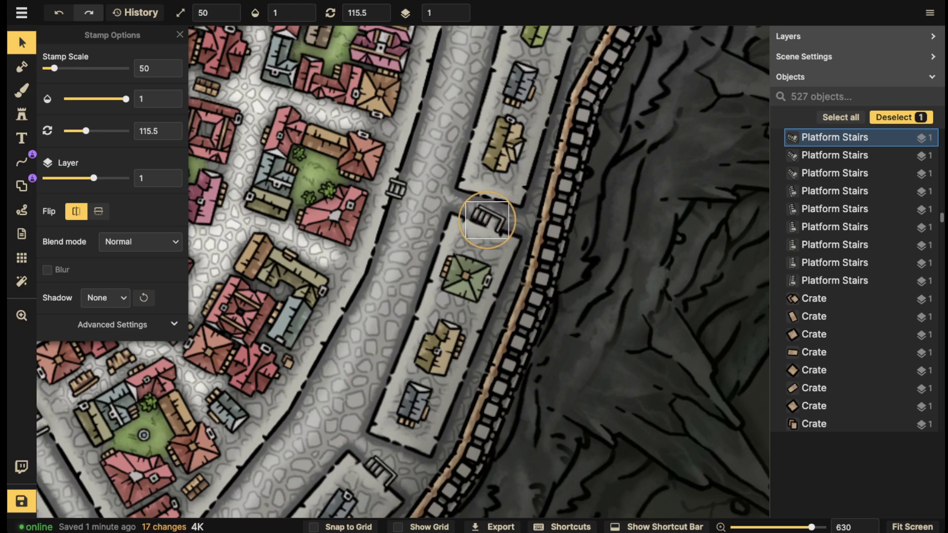
scroll(487, 220, "down", 1)
left_click_drag(487, 220, 487, 222)
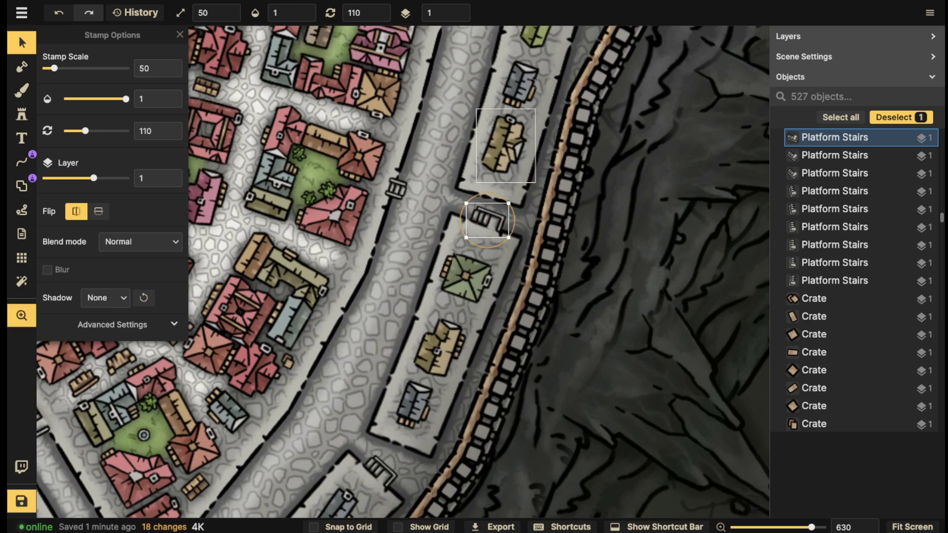
left_click_drag(538, 32, 419, 282)
key("ctrl+v")
left_click_drag(420, 205, 426, 207)
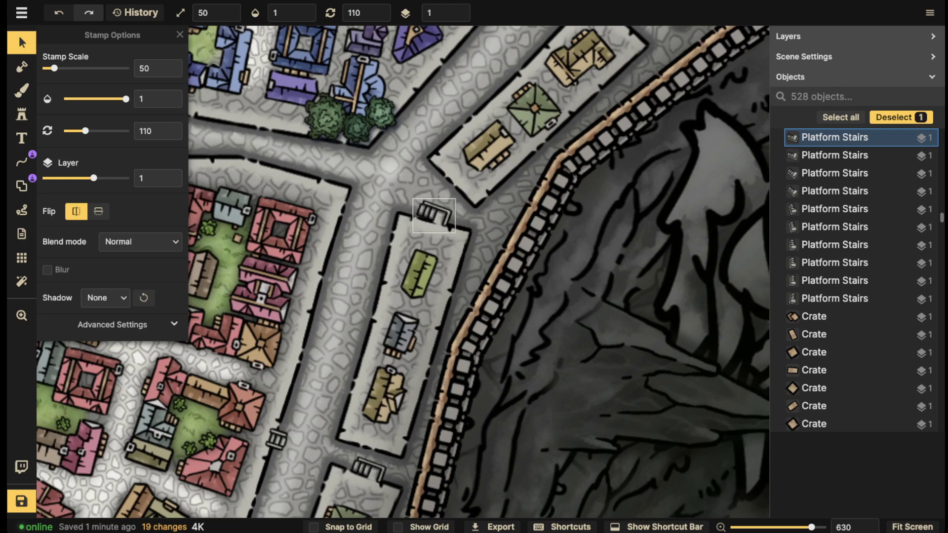
Paste the flipped stairs at the northeastern end of the diagonal block below the blue district, rotated to 133.5 degrees.
left_click_drag(534, 108, 389, 277)
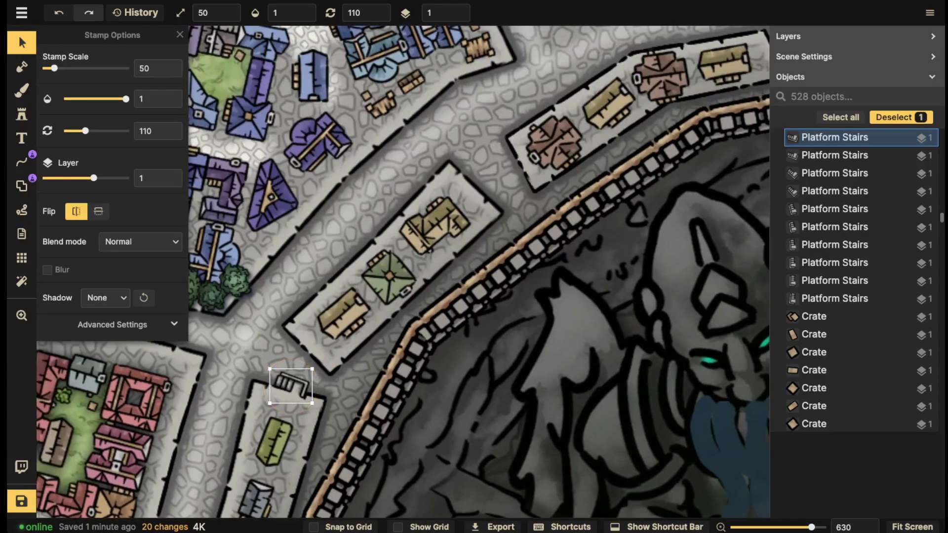
key("ctrl+v")
scroll(495, 175, "up", 2)
left_click_drag(495, 175, 482, 183)
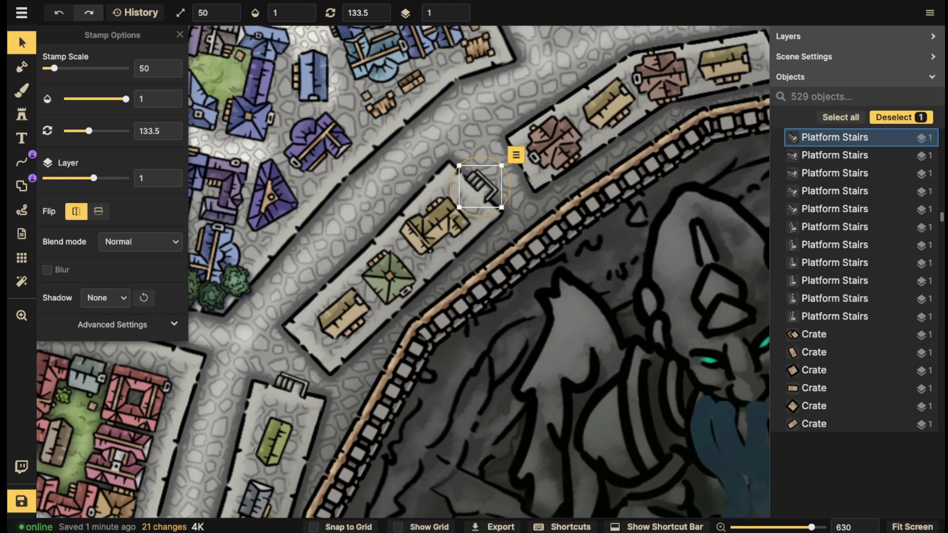
Paste an unflipped copy of the stairs at the western end of the last block along the northern wall, rotated to 150 degrees.
left_click(291, 386)
key("ctrl+c")
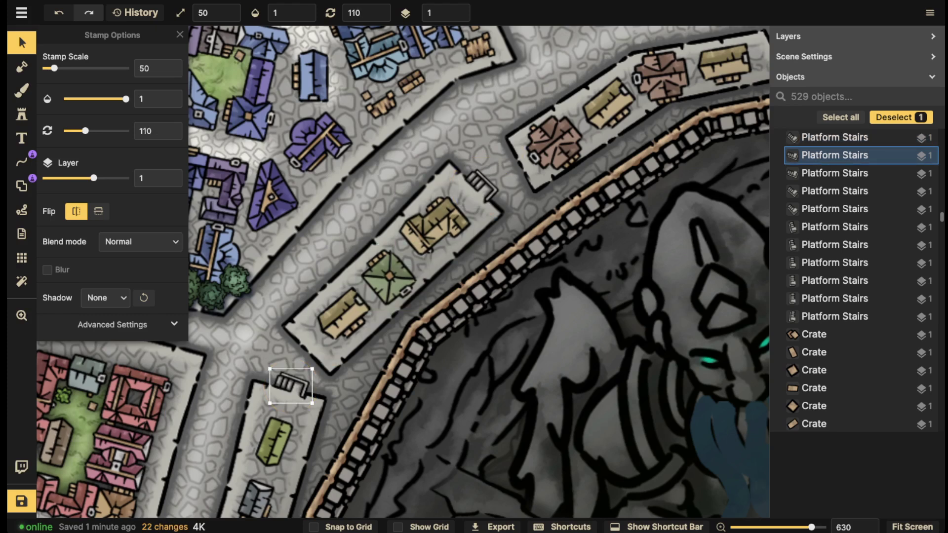
key("ctrl+v")
left_click(76, 211)
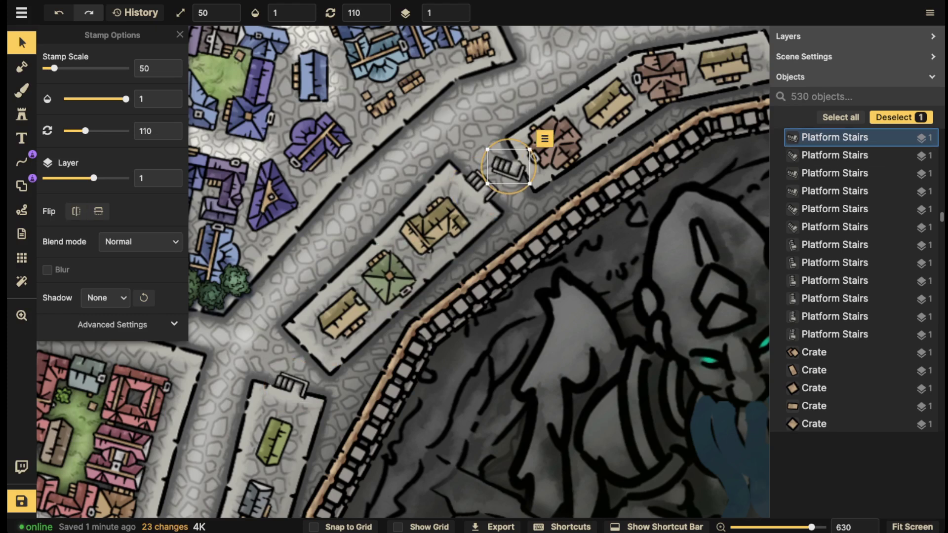
left_click_drag(490, 187, 514, 169)
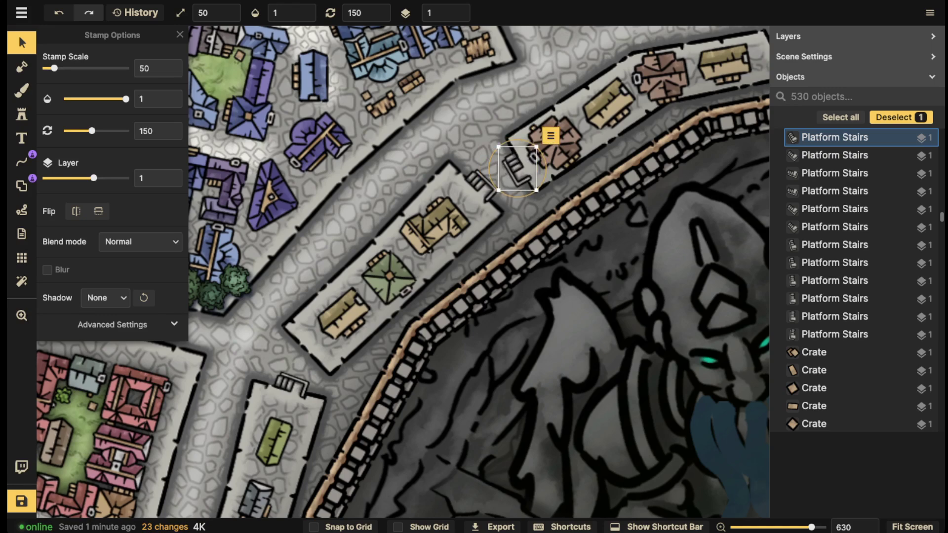
key("Escape")
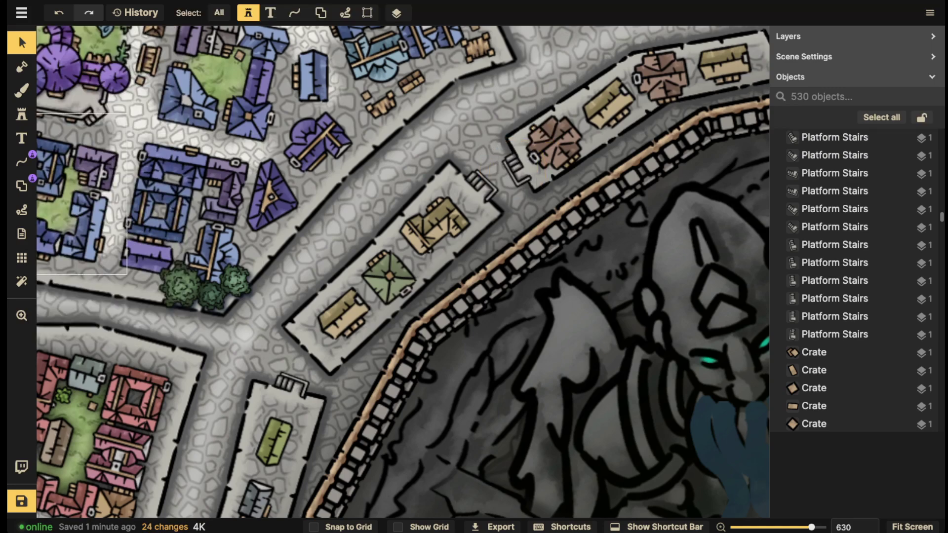
Place four randomised Bush stamps at scale 60 in the corners of the northern block east of the red district.
scroll(491, 98, "down", 10)
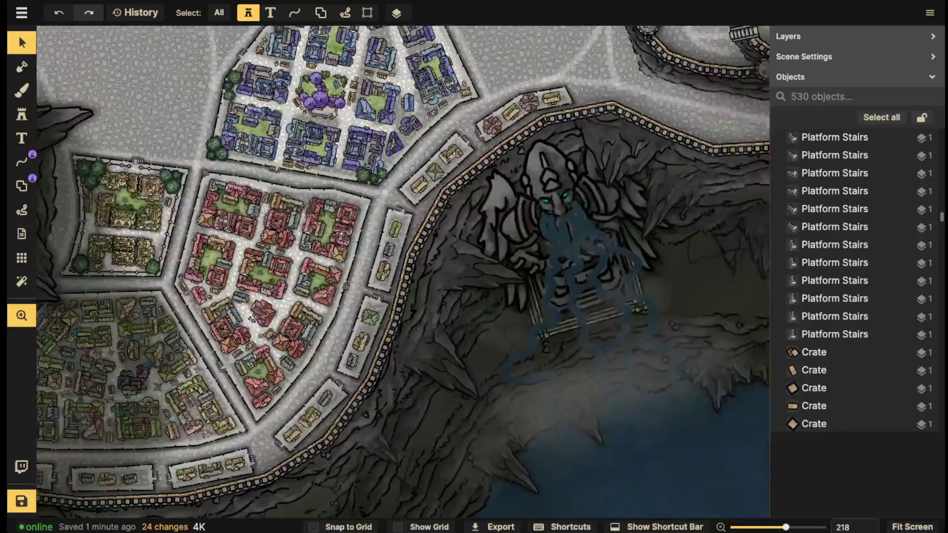
key("s")
scroll(140, 193, "down", 3)
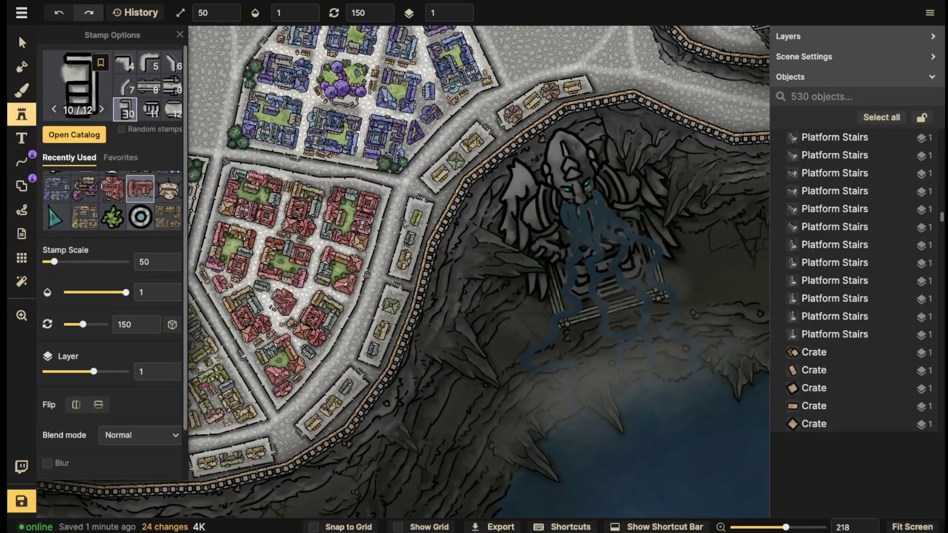
left_click(112, 216)
scroll(397, 215, "up", 5)
scroll(428, 188, "up", 5)
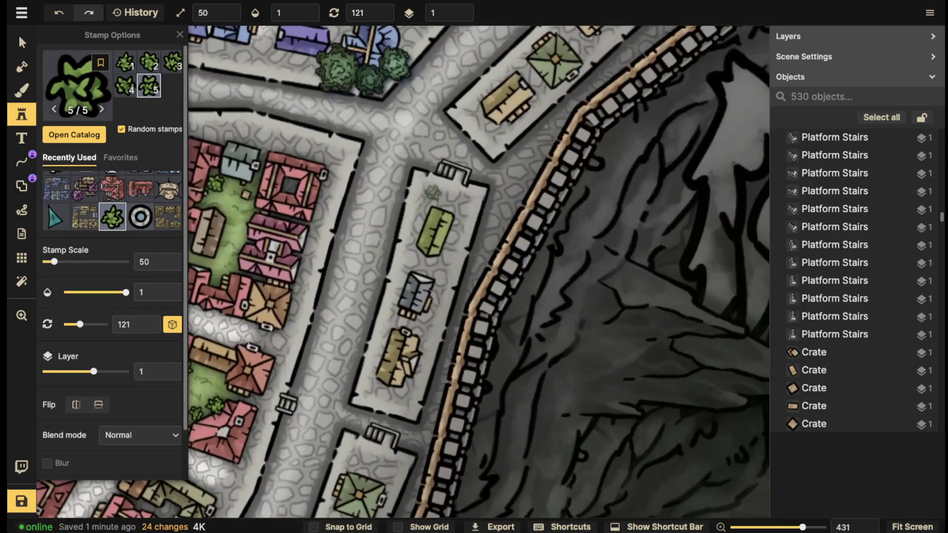
left_click(422, 186)
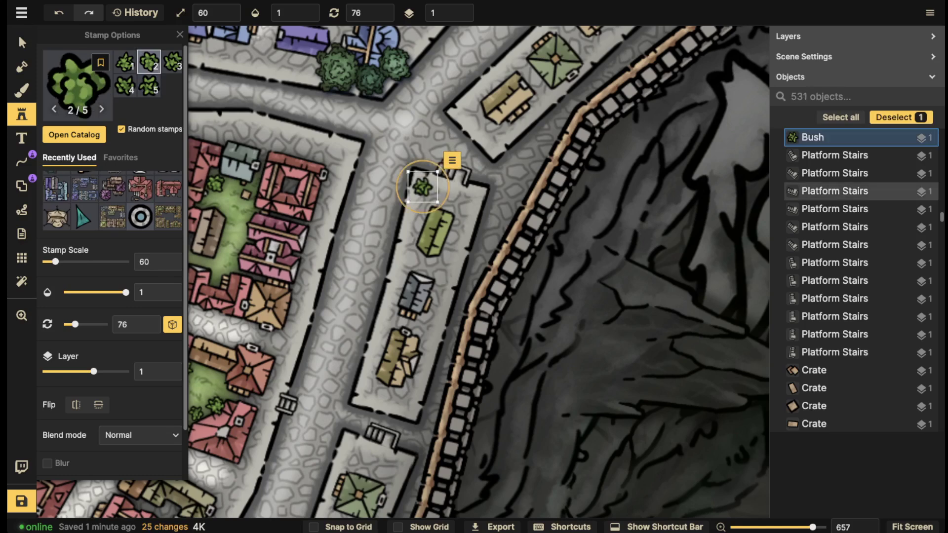
left_click(469, 197)
left_click(368, 392)
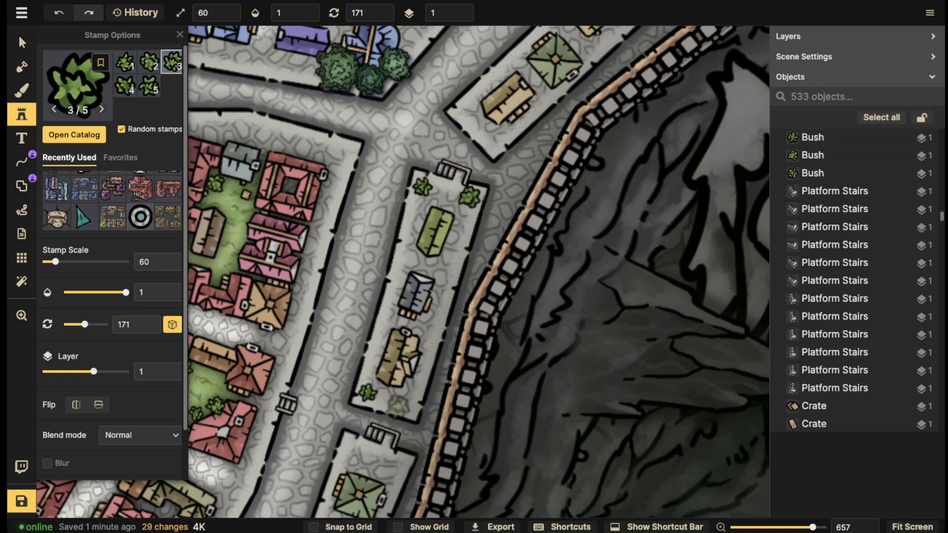
left_click(404, 403)
Place four more bushes in the corners of the diagonal block southeast of the blue district.
key("space")
left_click_drag(449, 130, 354, 232)
left_click(366, 211)
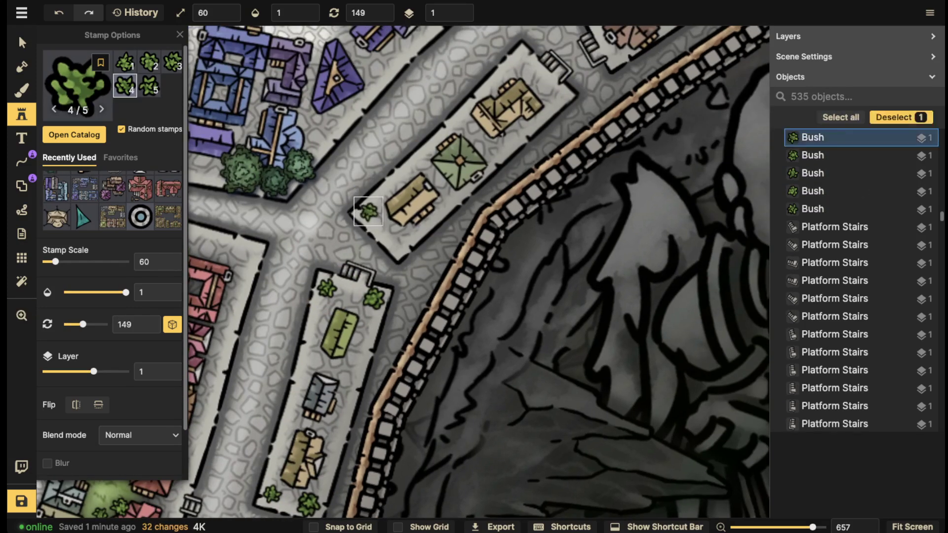
left_click(400, 236)
left_click(523, 61)
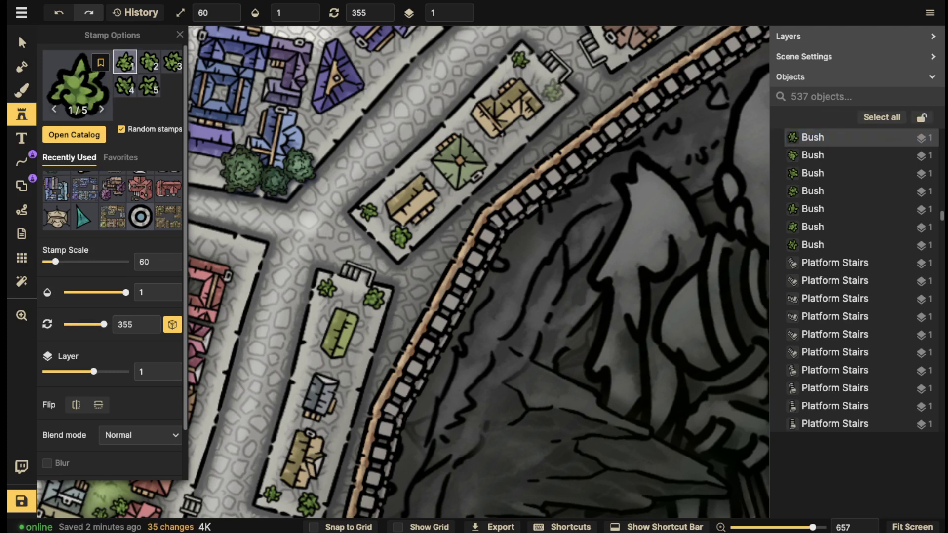
left_click(554, 90)
left_click_drag(555, 90, 360, 220)
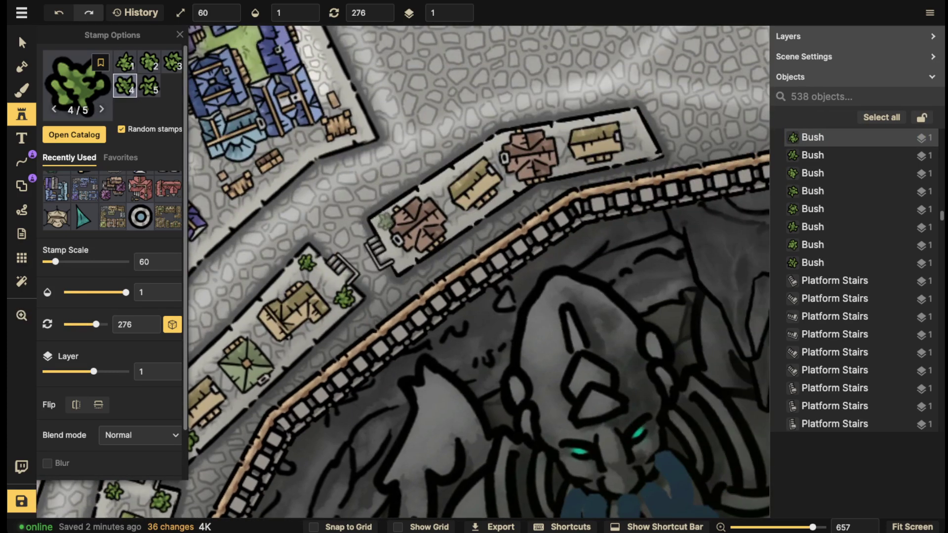
Place four randomised Bush stamps at scale 60 in the corners of the northernmost block along the city wall.
left_click(380, 219)
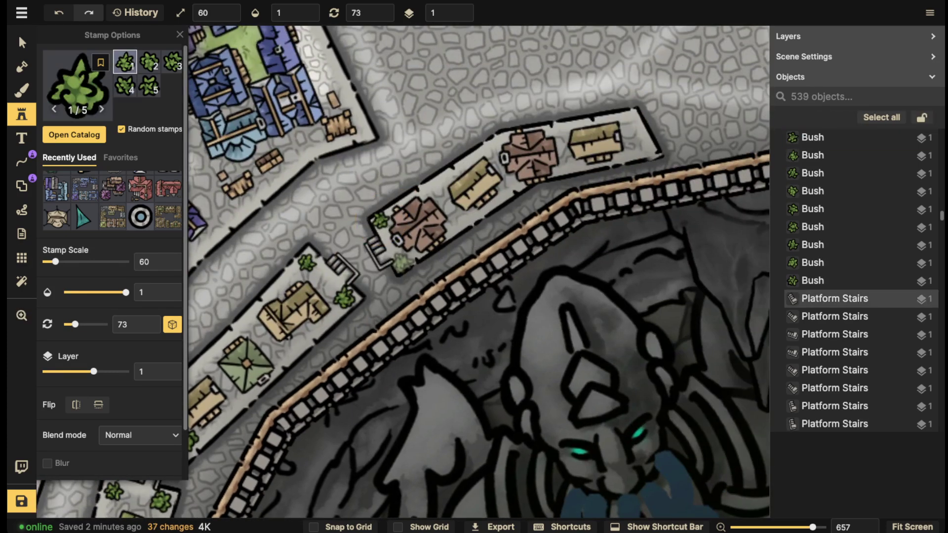
left_click(401, 263)
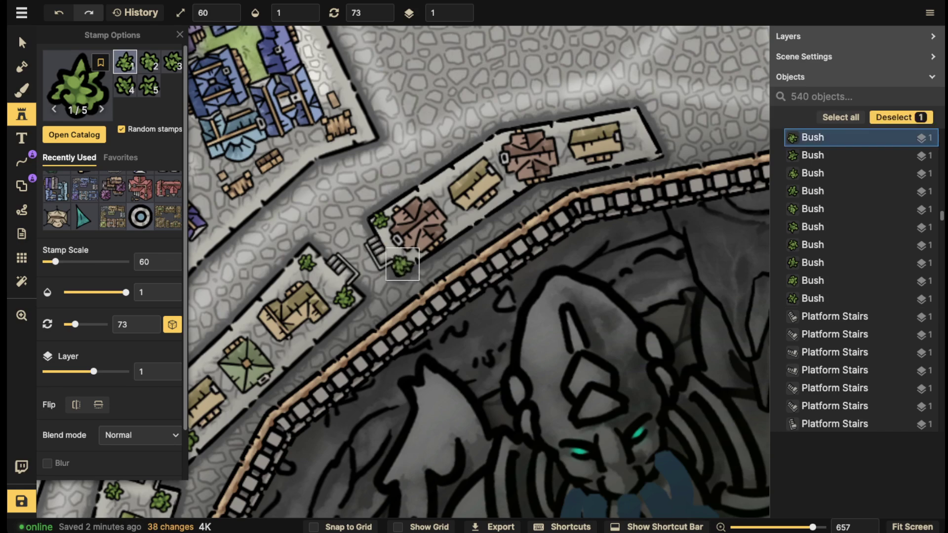
left_click_drag(502, 134, 393, 228)
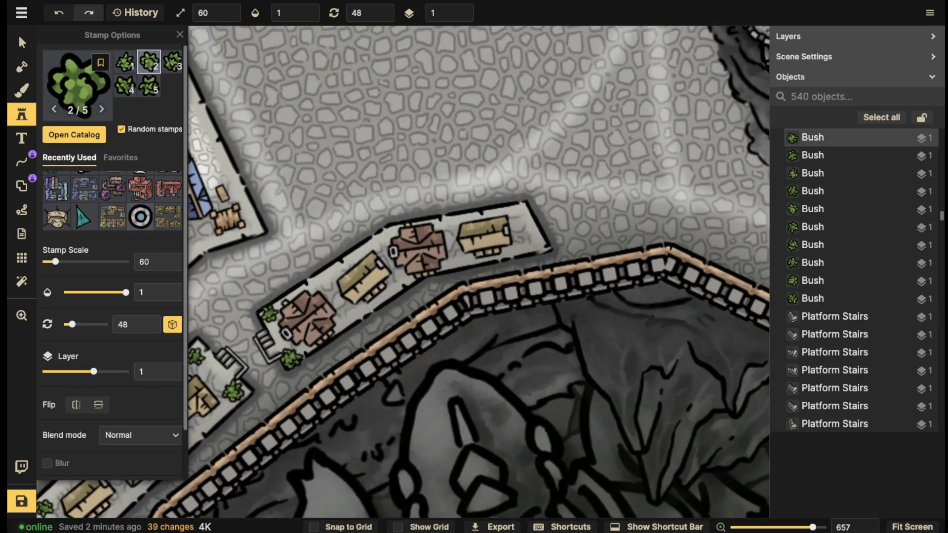
left_click(516, 208)
left_click(538, 240)
Place four bushes in the corners of the southern block east of the red district.
scroll(276, 222, "down", 3)
left_click_drag(199, 322, 459, 31)
left_click_drag(197, 390, 312, 198)
left_click(395, 139)
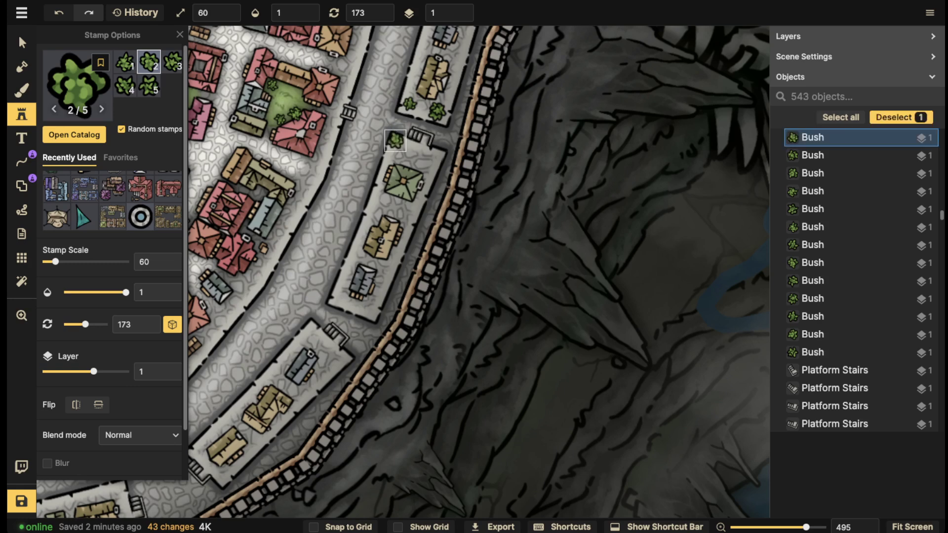
left_click(434, 153)
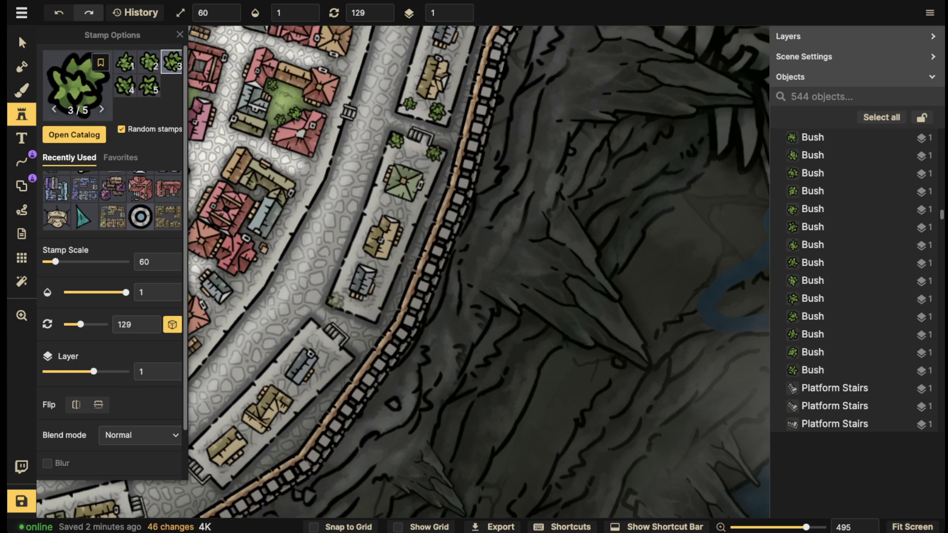
left_click(335, 299)
left_click(368, 311)
Place four bushes each in the corners of the diagonal block southeast of the red district and the easternmost block along the southern wall.
left_click(311, 328)
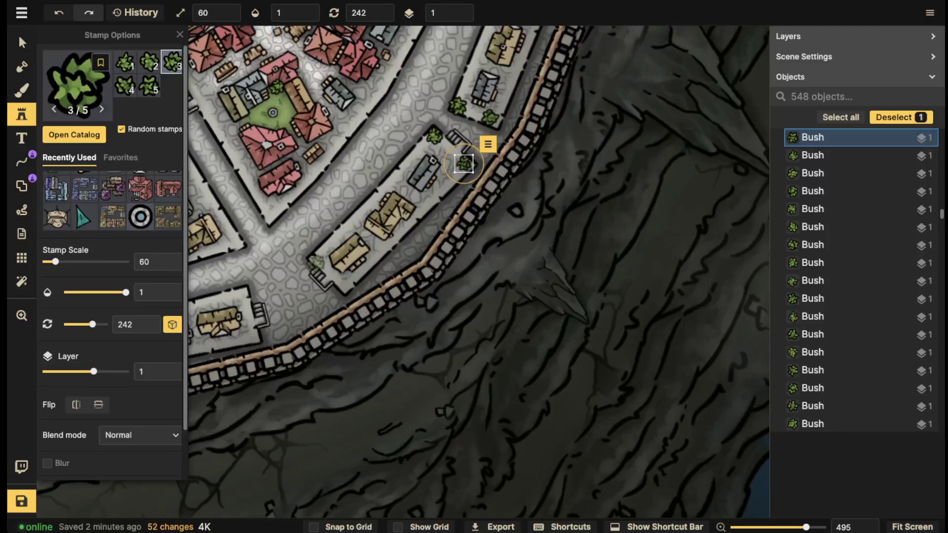
left_click(348, 281)
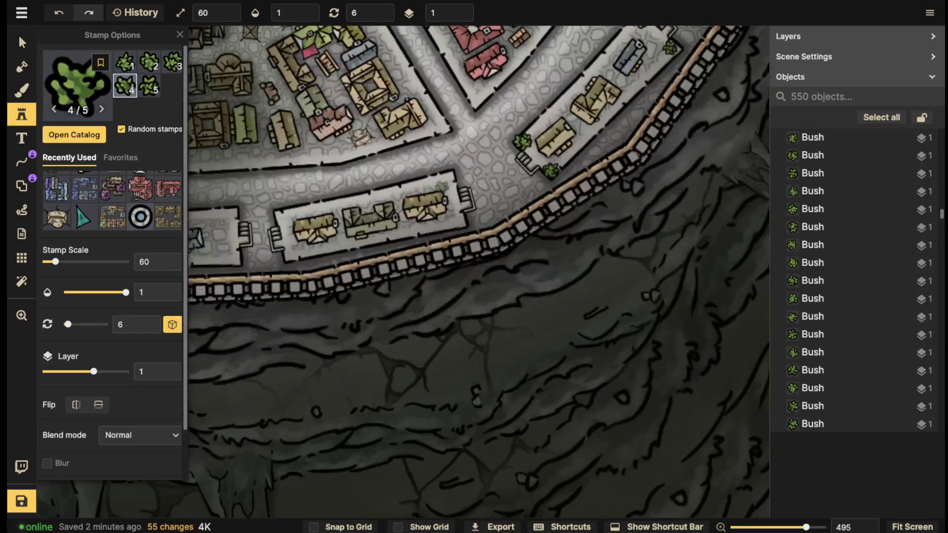
left_click(448, 179)
left_click(456, 223)
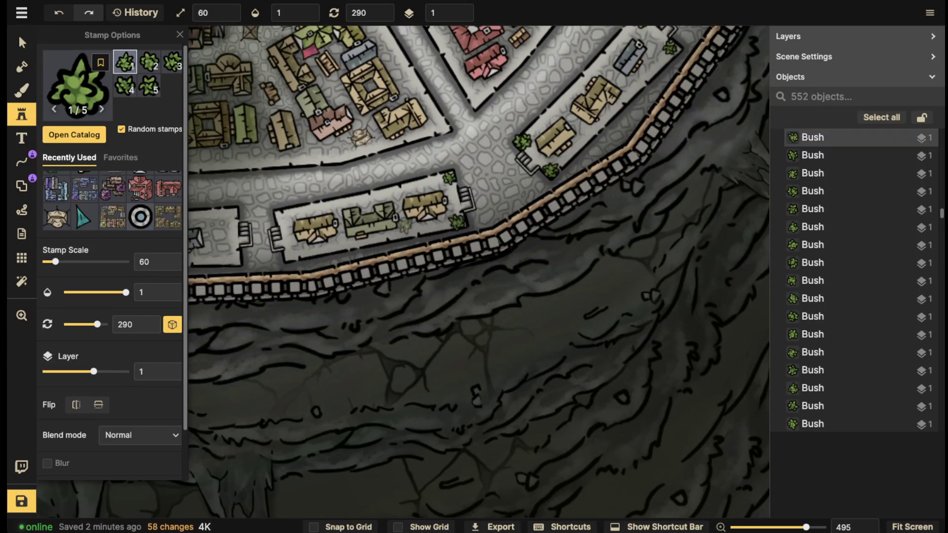
left_click(302, 246)
left_click(292, 255)
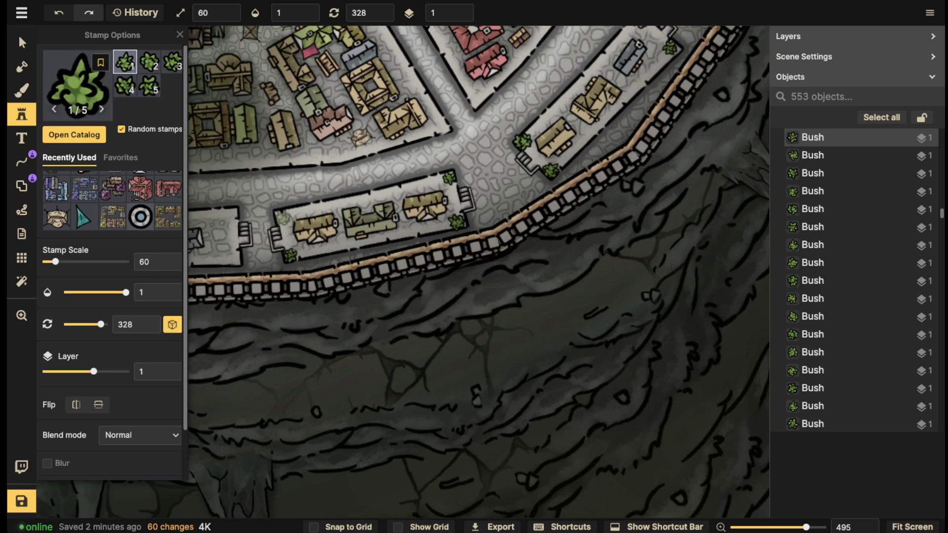
left_click(281, 217)
Place four bushes in the corners of the middle block along the southern wall.
key("space")
left_click_drag(230, 191, 480, 190)
left_click(479, 211)
left_click(479, 258)
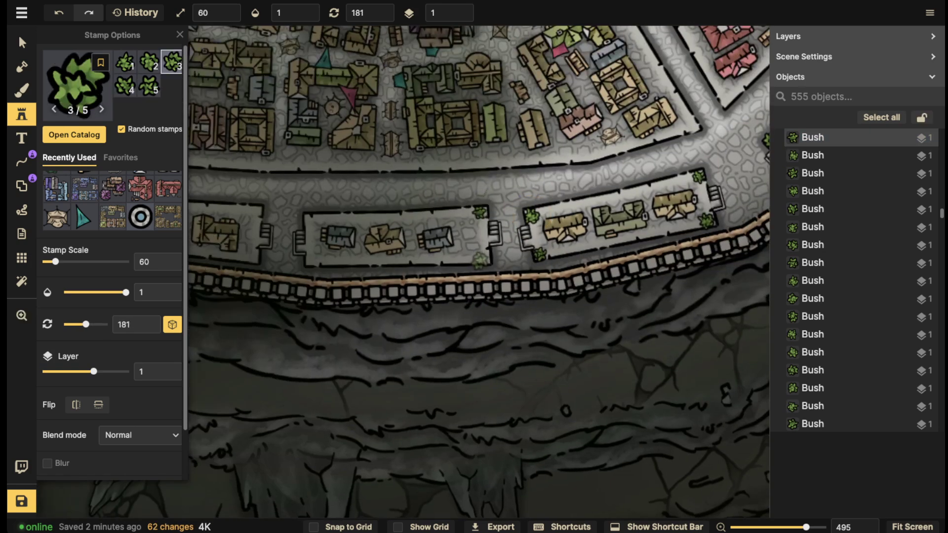
left_click(316, 259)
left_click(310, 222)
Place four bushes in the corners of the southern wall block beside the gate tower.
key("space")
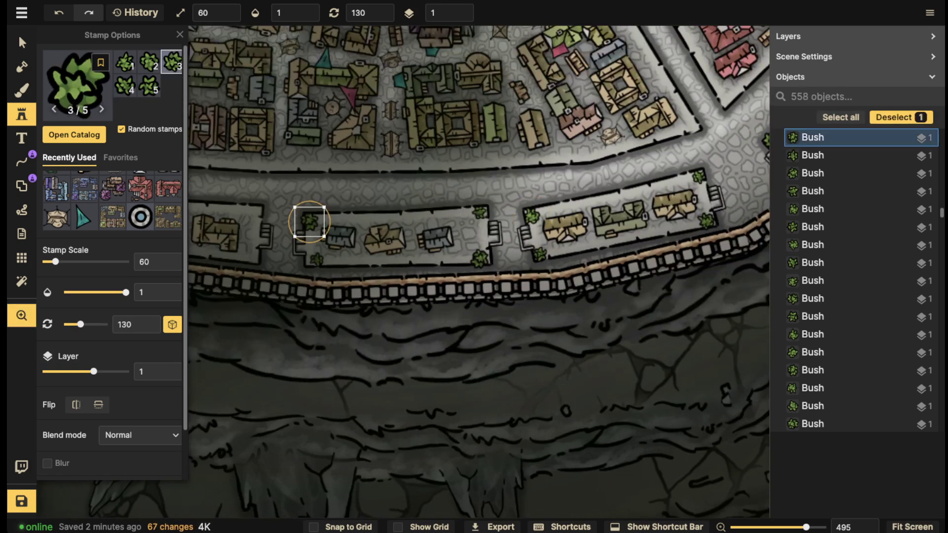
left_click_drag(276, 225, 477, 228)
left_click(453, 255)
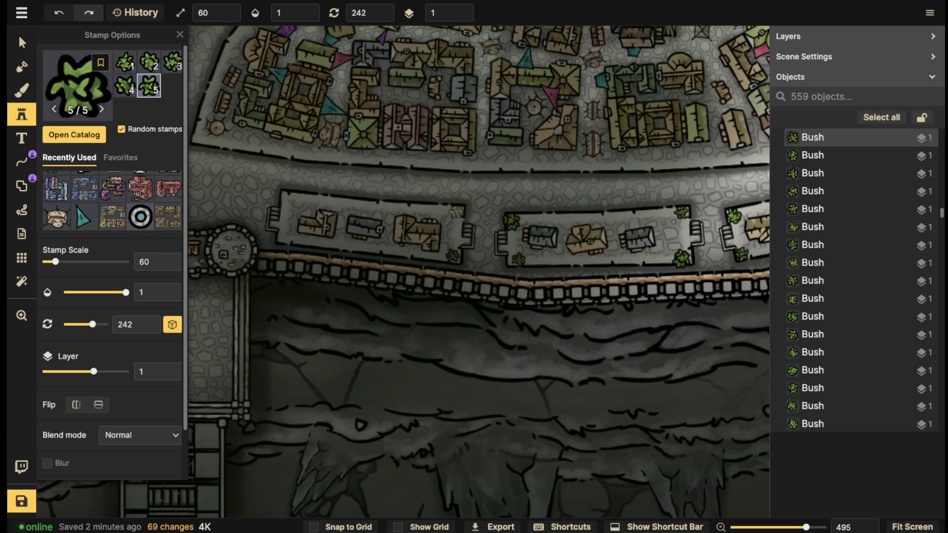
left_click(456, 212)
left_click(291, 197)
left_click_drag(288, 221, 286, 235)
scroll(218, 138, "down", 2)
key("space")
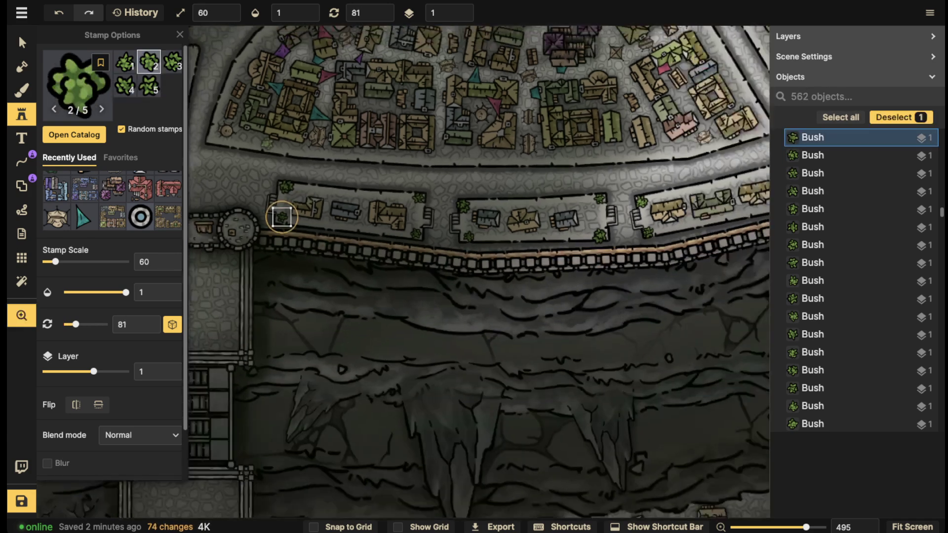
left_click_drag(217, 138, 298, 152)
left_click(269, 73)
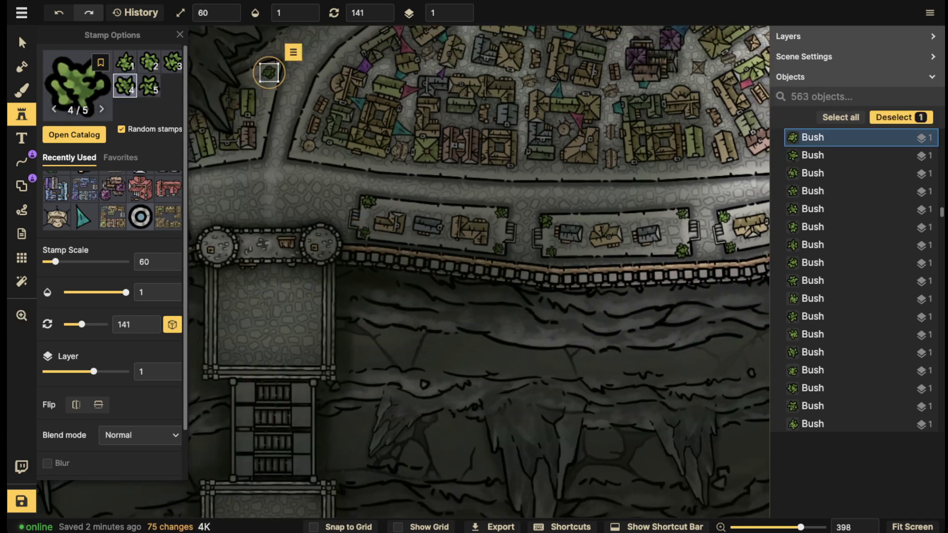
key("ctrl+z")
Place one bush at the southern tip of the red district and one in its western corner.
key("space")
left_click_drag(691, 124, 226, 312)
left_click_drag(494, 274, 505, 291)
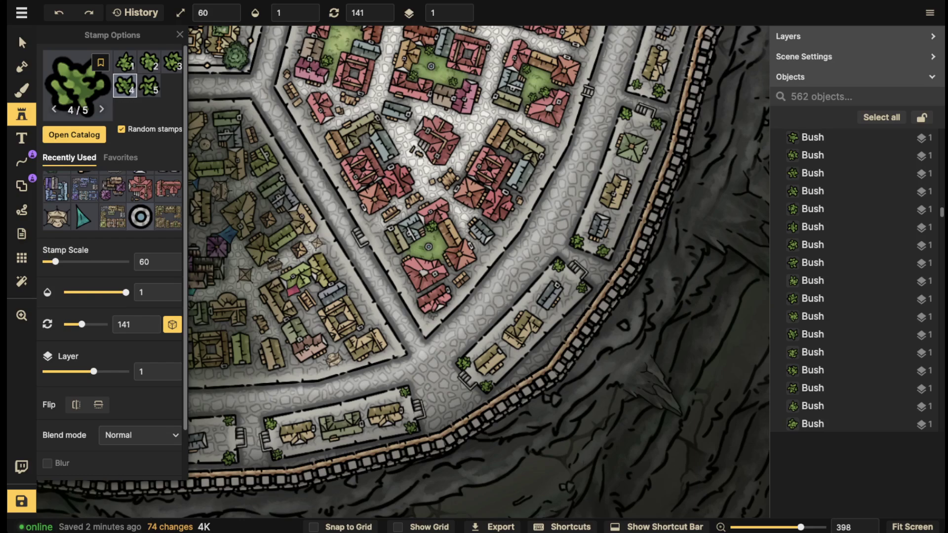
left_click(426, 321)
key("space")
left_click_drag(276, 114, 316, 266)
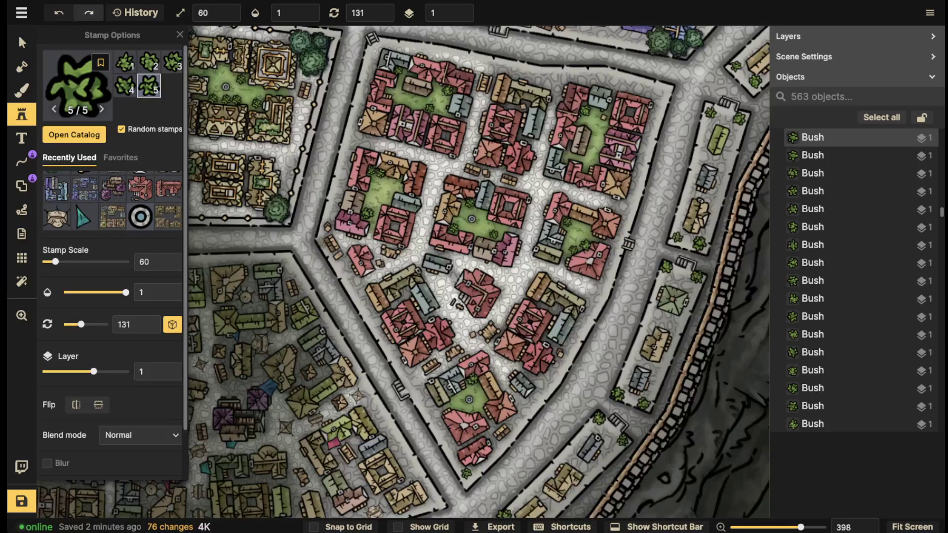
left_click(320, 240)
Place two bushes beside the stairs at the red district's northwestern corner and one in its northeastern corner.
key("space")
left_click_drag(401, 29, 393, 211)
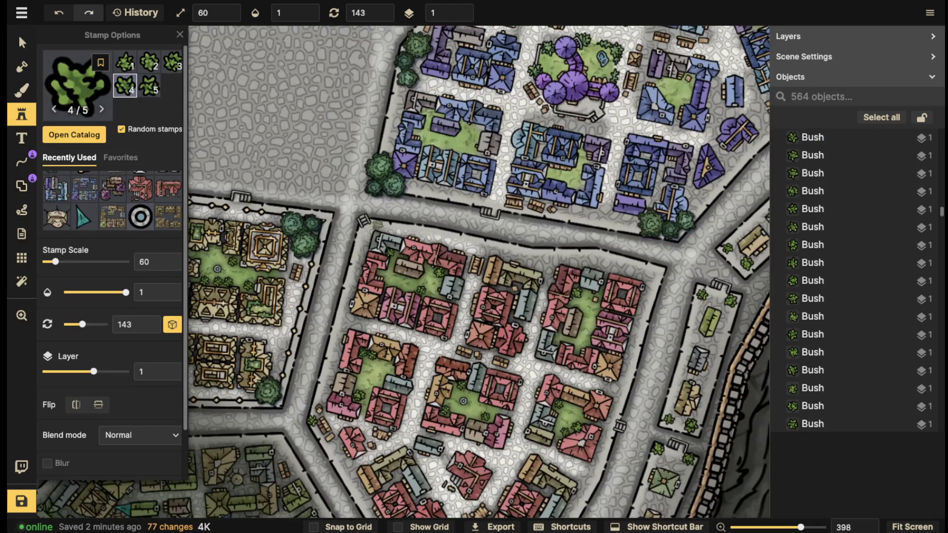
left_click(377, 225)
left_click(359, 232)
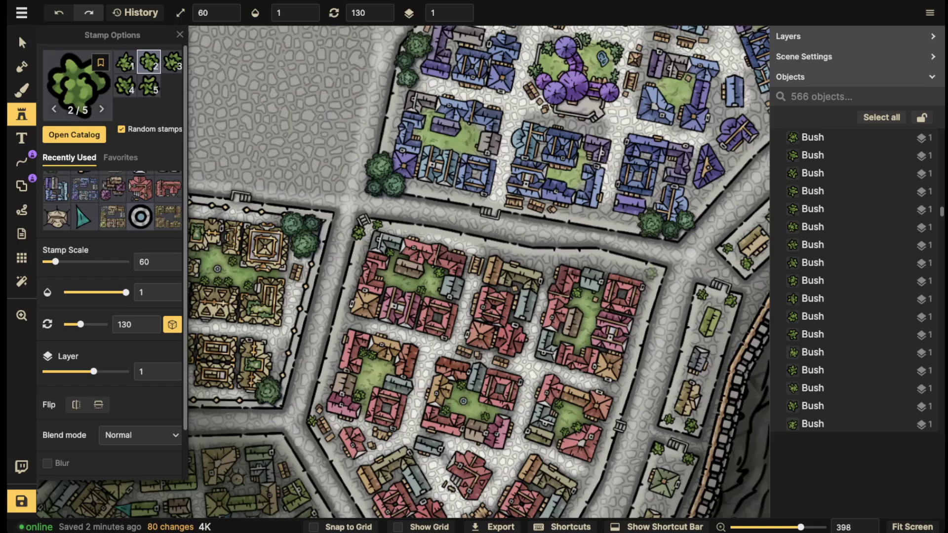
left_click(651, 273)
Place a row of four bushes along the southwestern edge of the blue district, above the corner trees.
scroll(580, 180, "down", 5)
scroll(464, 132, "up", 4)
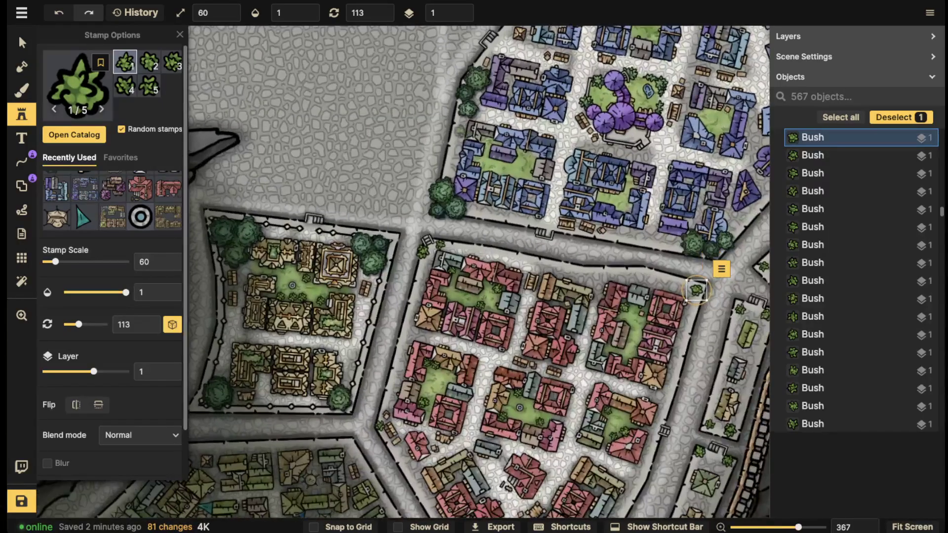
left_click(459, 131)
left_click(457, 143)
left_click(454, 156)
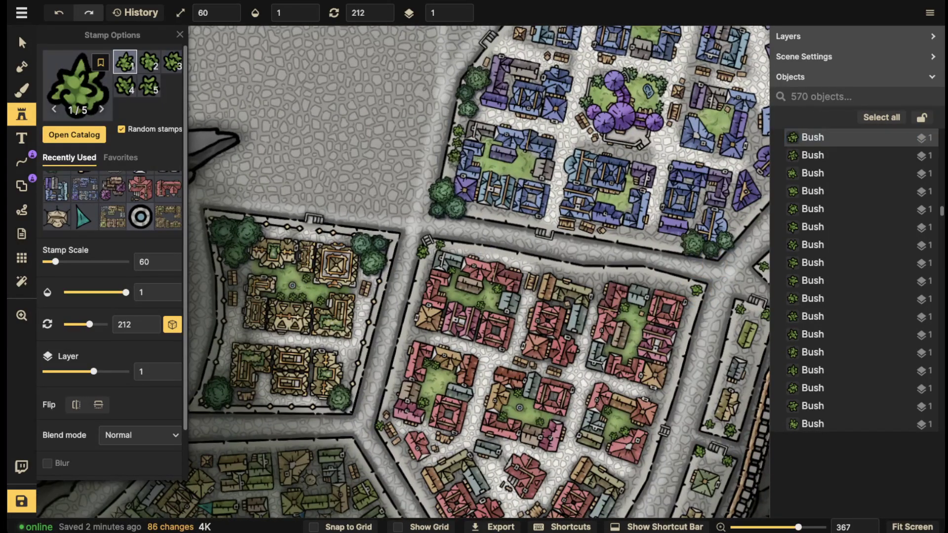
left_click(452, 167)
Place a row of five bushes along the blue district's southern edge, between the corner trees and the stairs.
left_click(475, 210)
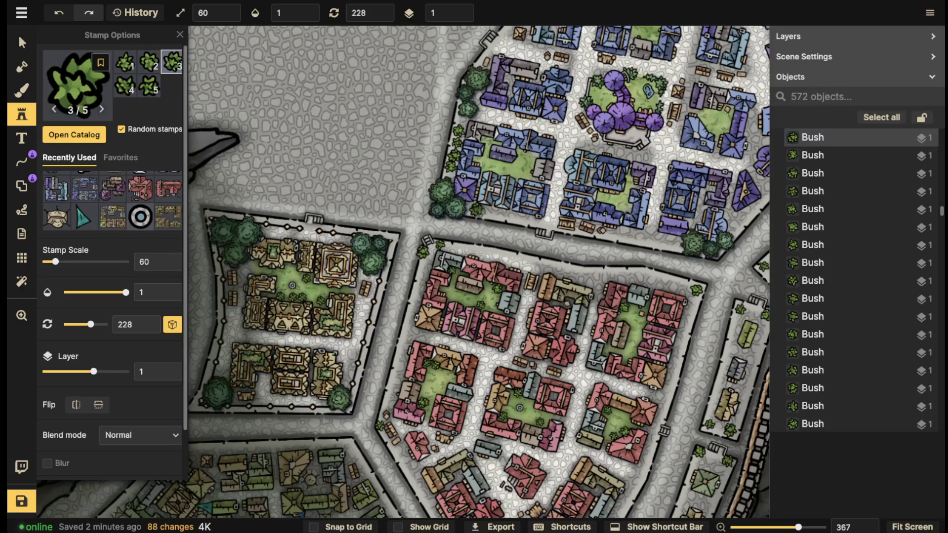
left_click(487, 212)
left_click(504, 215)
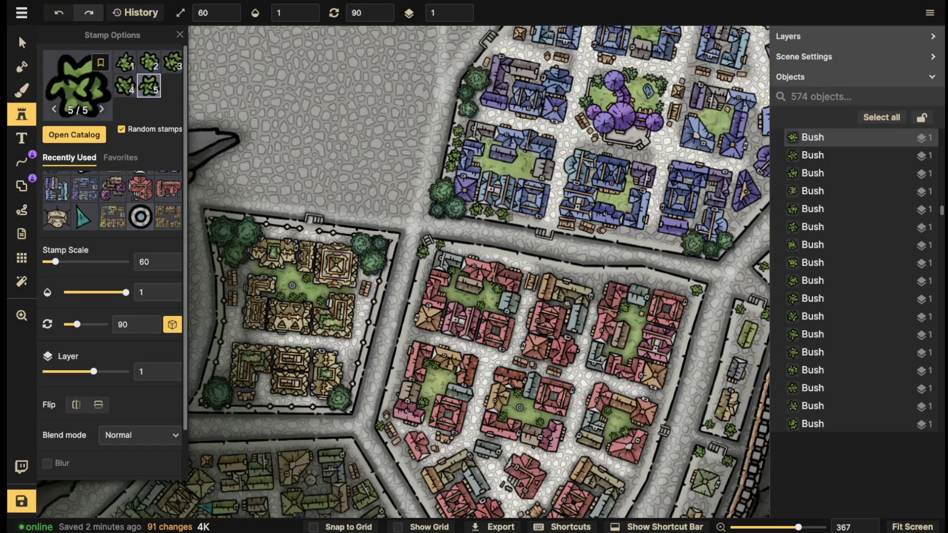
left_click(515, 218)
left_click(527, 219)
Line the eastern edge of the blue district with thirteen randomised bushes at scale 60.
key("space")
left_click_drag(530, 218, 279, 366)
left_click(544, 92)
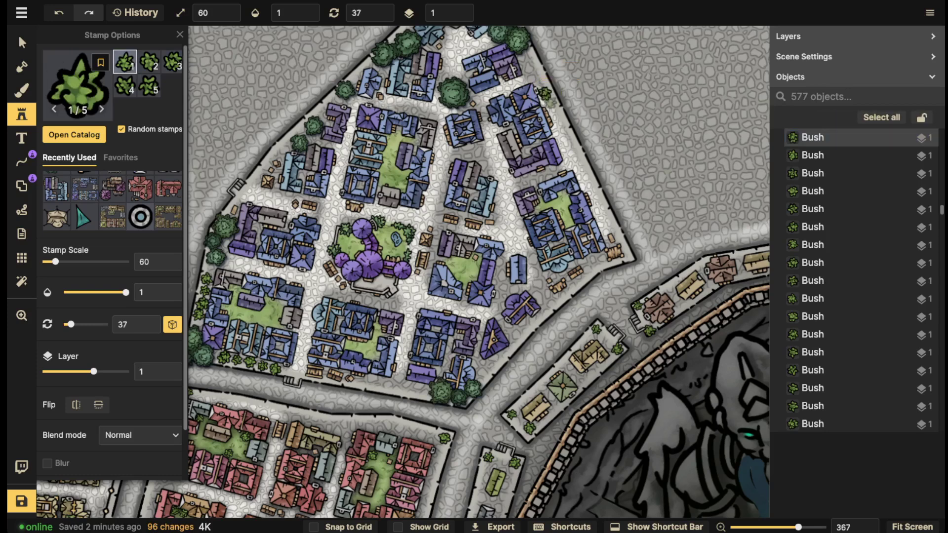
left_click(552, 105)
left_click(557, 119)
left_click(564, 131)
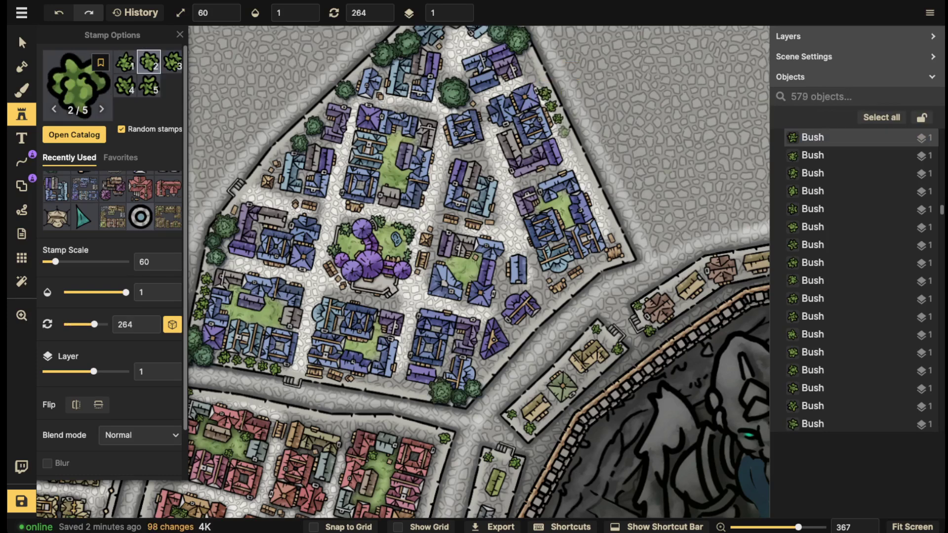
left_click(568, 143)
left_click(574, 156)
left_click(580, 167)
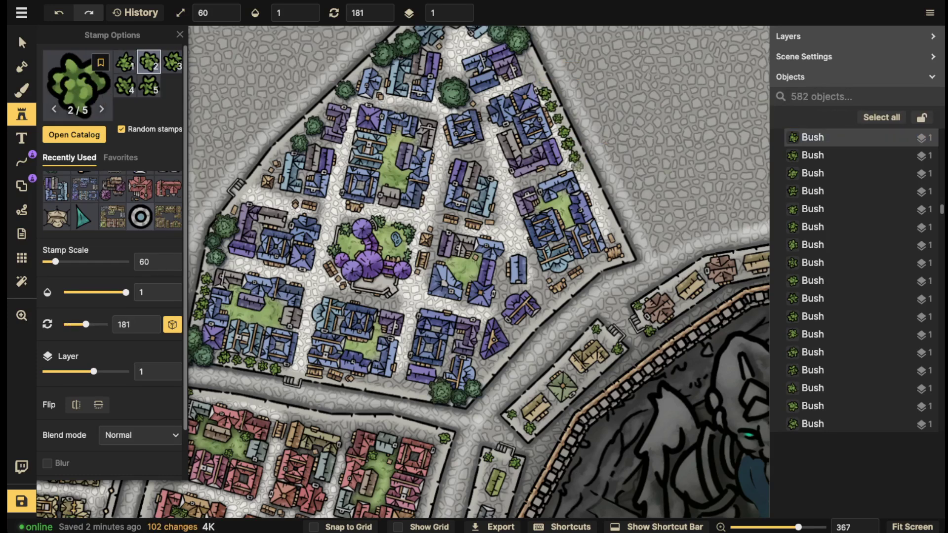
left_click(589, 183)
left_click(595, 197)
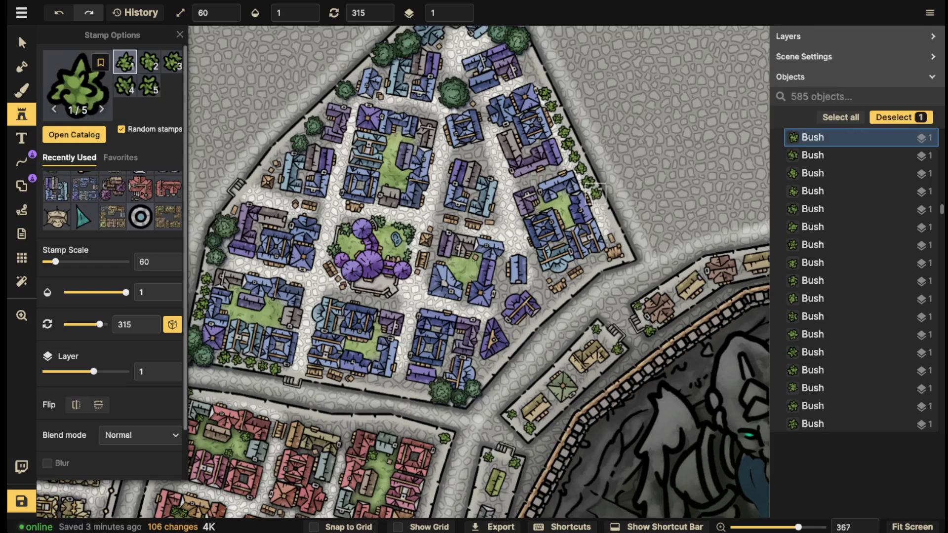
left_click(600, 209)
left_click(606, 224)
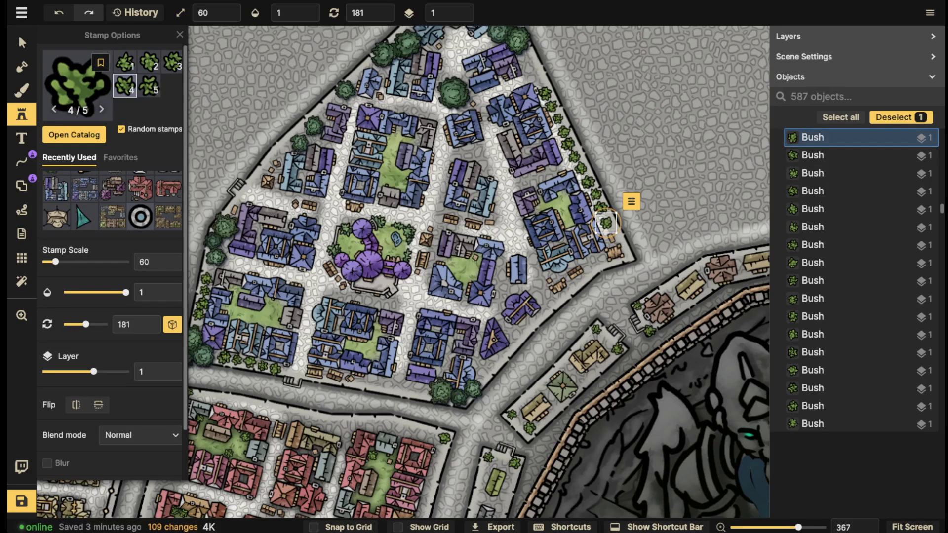
left_click(530, 58)
left_click(533, 68)
Place two bushes along the blue district's northwestern edge, between the stairs and the trees.
key("space")
left_click_drag(287, 125, 376, 98)
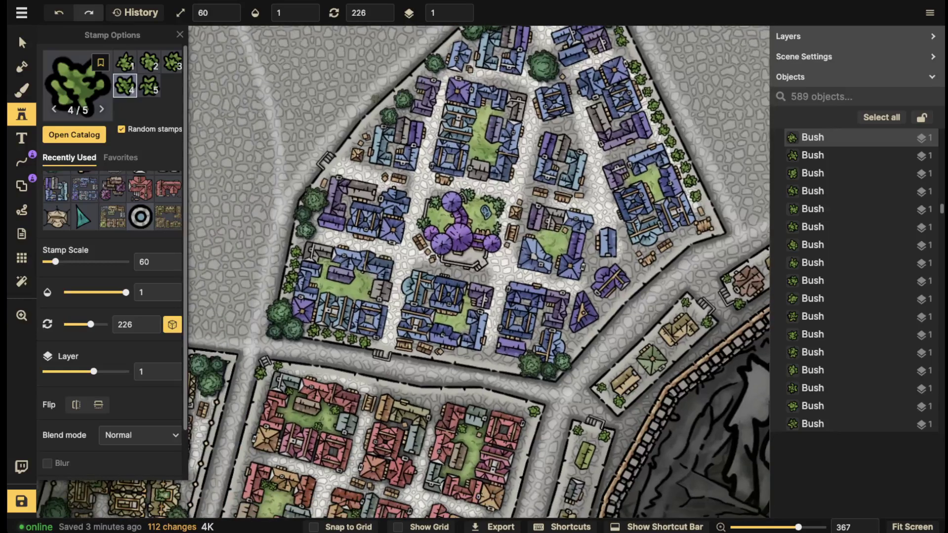
left_click(350, 149)
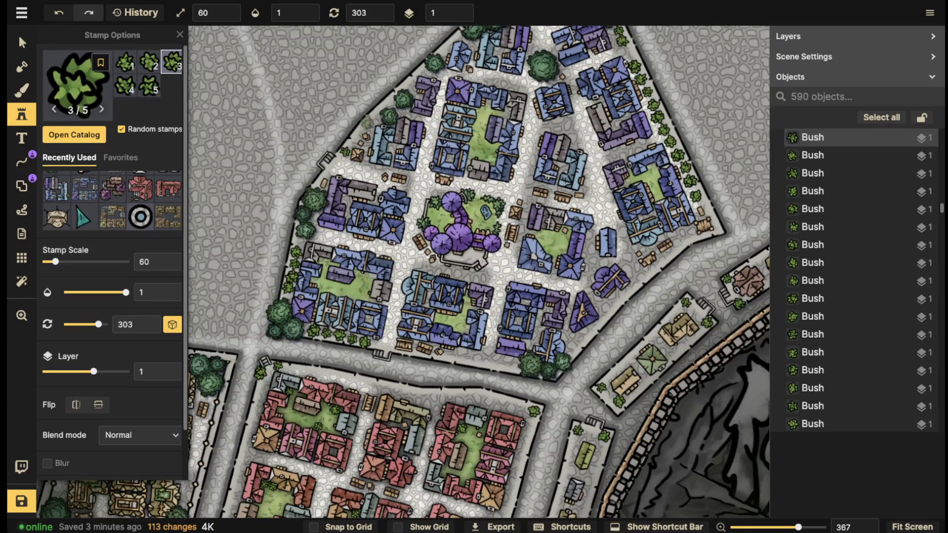
left_click(365, 126)
Place four bushes along the blue district's southern edge, between the crates and the southeastern trees.
key("z")
left_click_drag(537, 240, 543, 170)
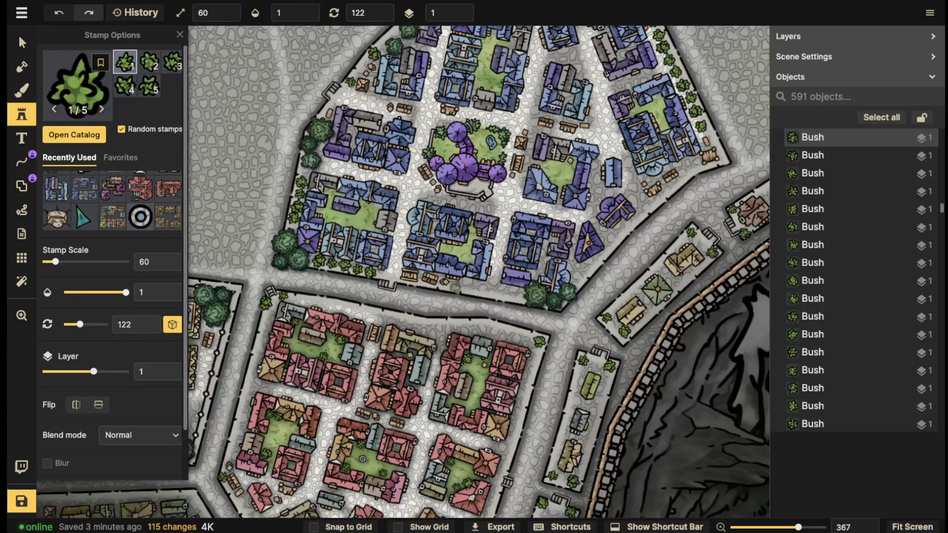
left_click(462, 285)
left_click(474, 286)
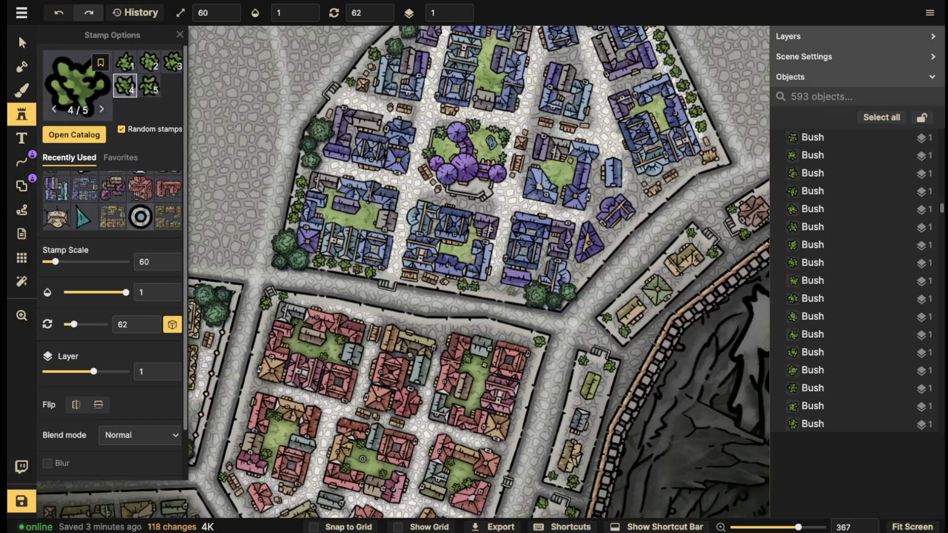
left_click(504, 291)
left_click(514, 295)
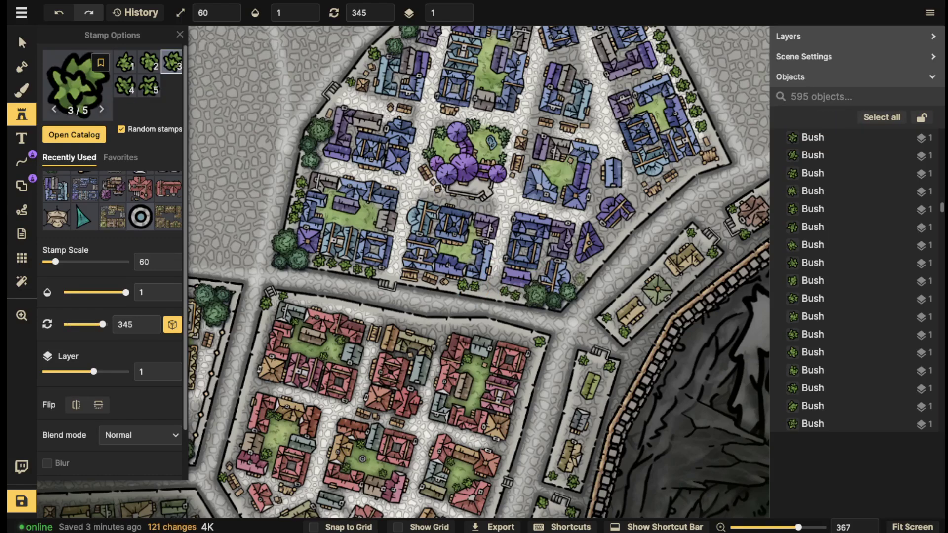
Place three bushes along the blue district's southeastern edge, near the purple-roofed houses.
left_click(580, 275)
left_click(587, 266)
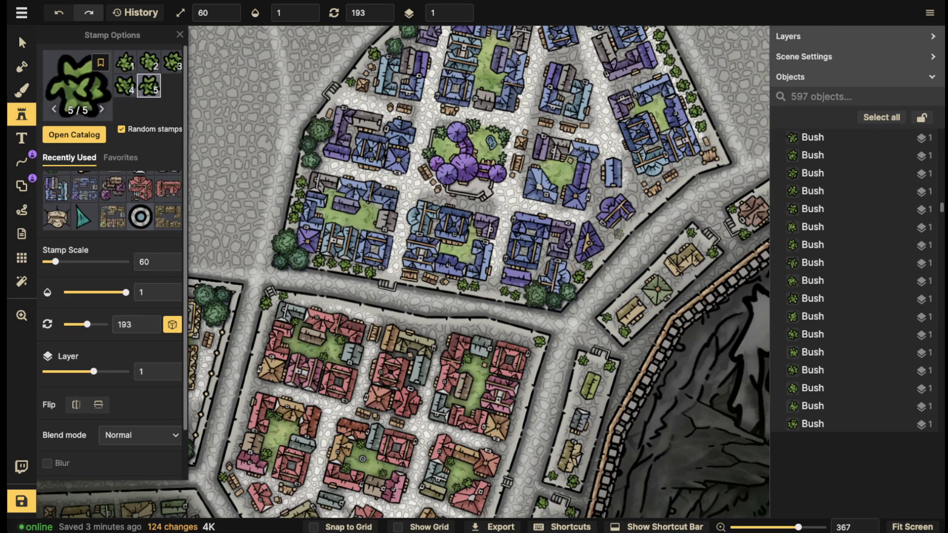
left_click(617, 235)
scroll(618, 236, "down", 5)
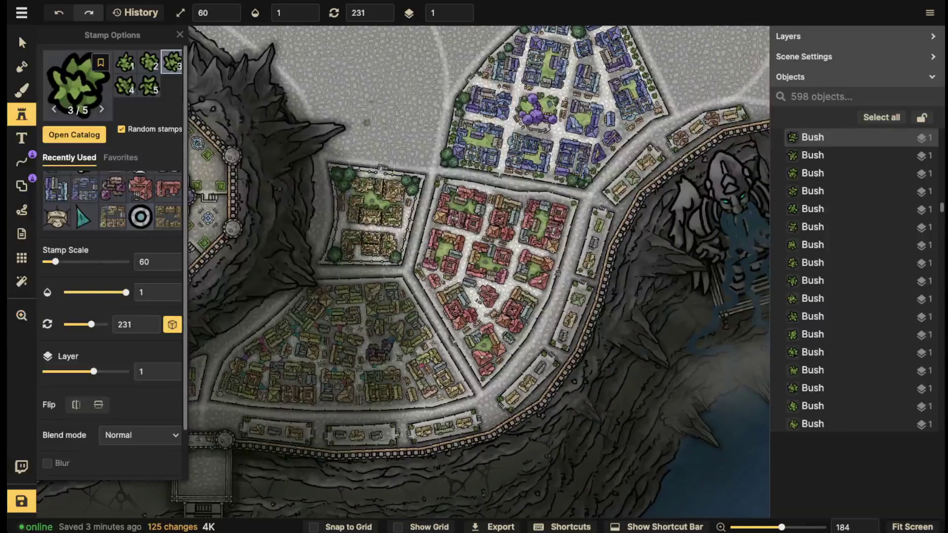
scroll(371, 240, "up", 5)
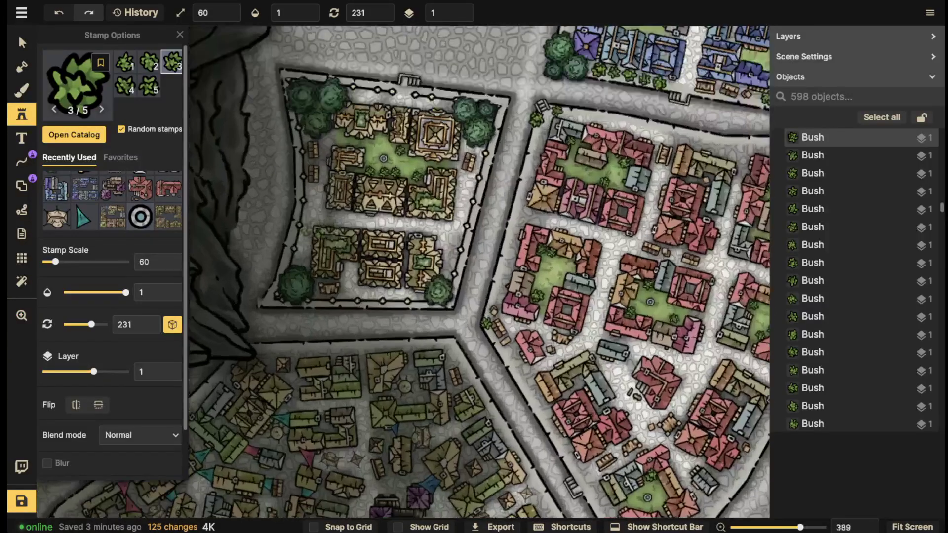
Place four bushes at scale 60 around the yellow fortified district's buildings: one west, two east and one southwest.
left_click(314, 195)
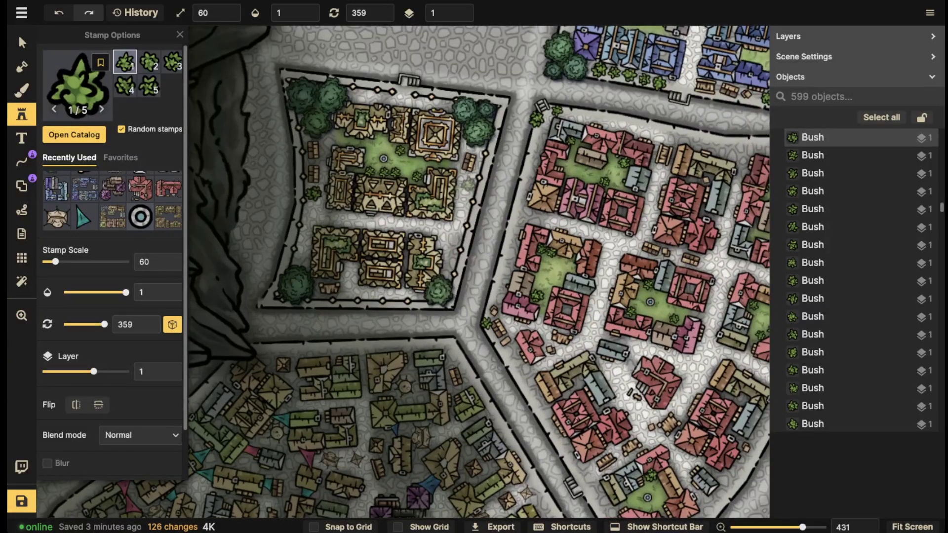
left_click(467, 186)
left_click(465, 198)
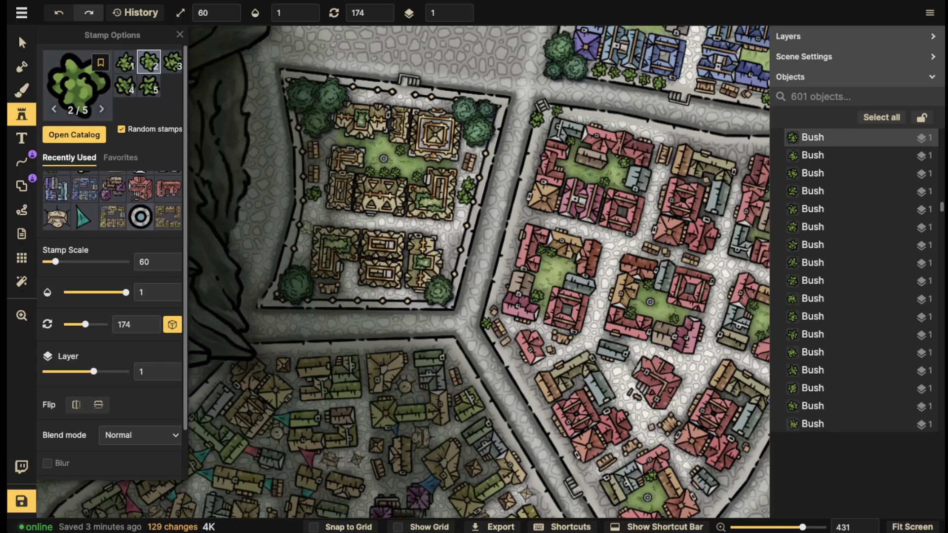
left_click(302, 260)
Look over the wall-side blocks, the green district and the yellow fortified district for spots that need more greenery.
scroll(291, 252, "down", 5)
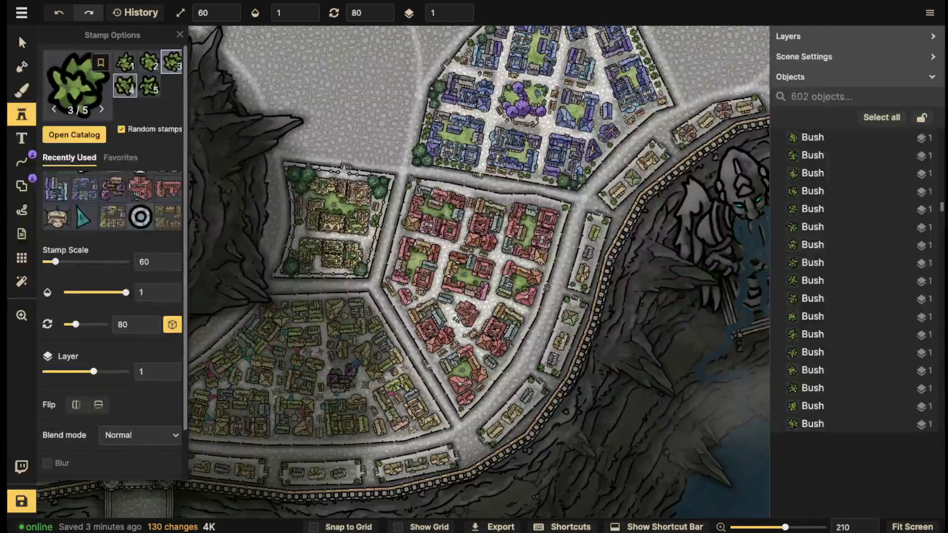
left_click(21, 42)
scroll(296, 266, "down", 4)
key("space")
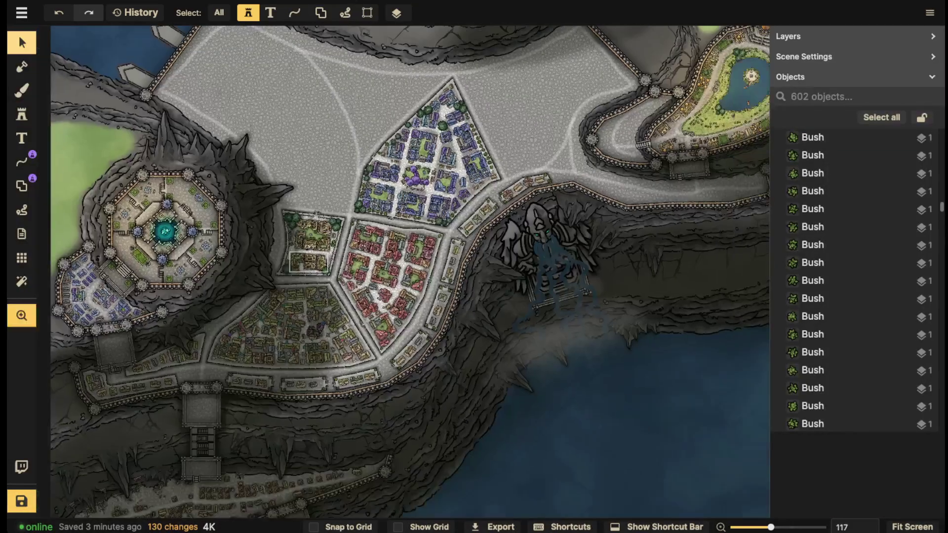
left_click_drag(299, 267, 412, 242)
scroll(414, 248, "down", 2)
key("space")
scroll(301, 365, "up", 5)
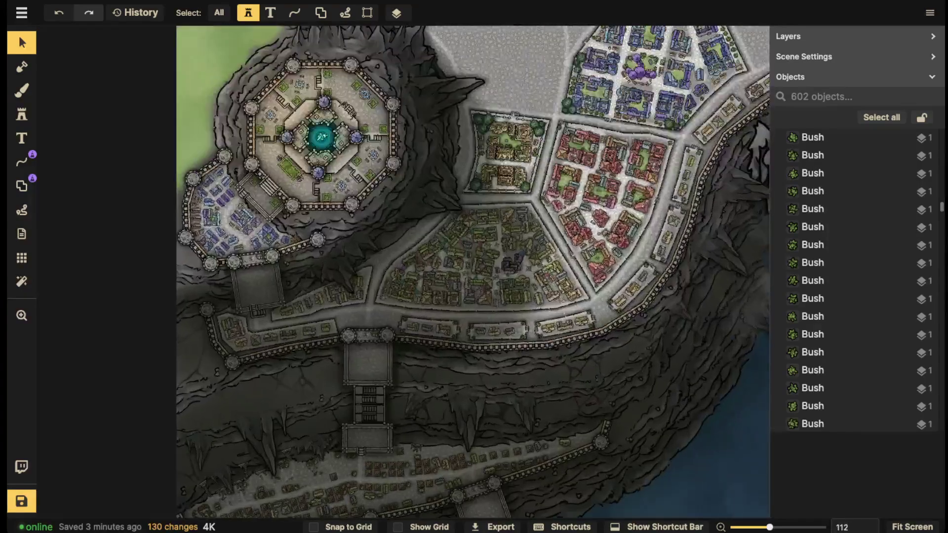
scroll(321, 321, "up", 5)
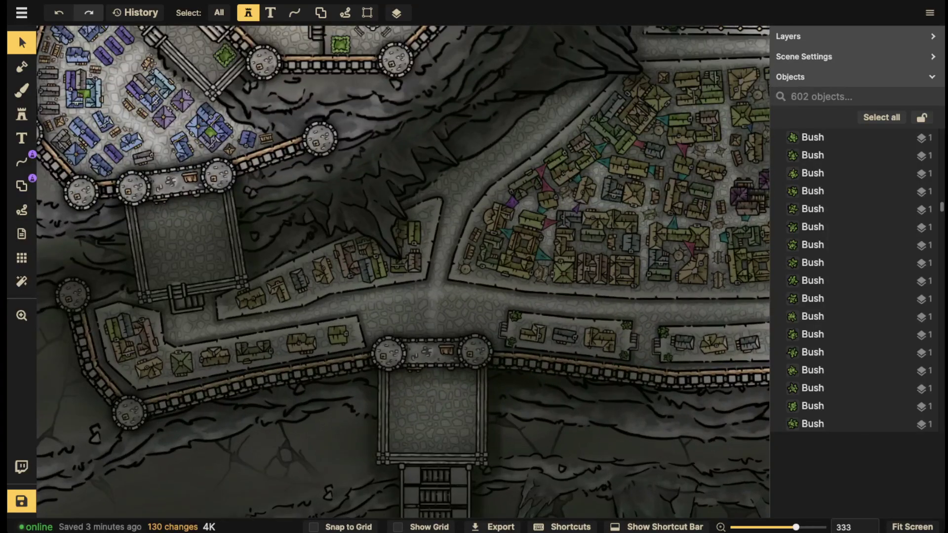
key("space")
left_click_drag(573, 161, 216, 467)
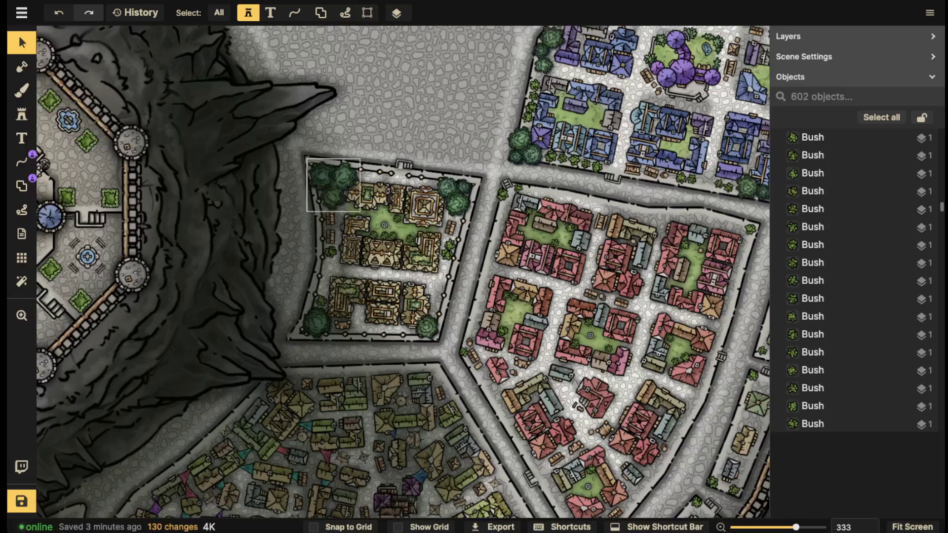
Search the Watercolor Cities stamps for "tree" and pick the green Trees stamp from the Core set.
left_click(22, 114)
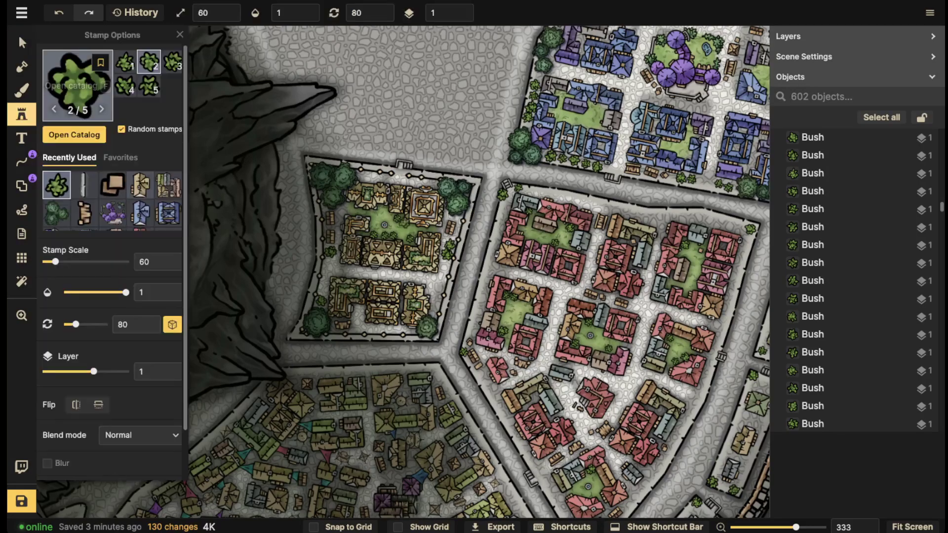
left_click(77, 99)
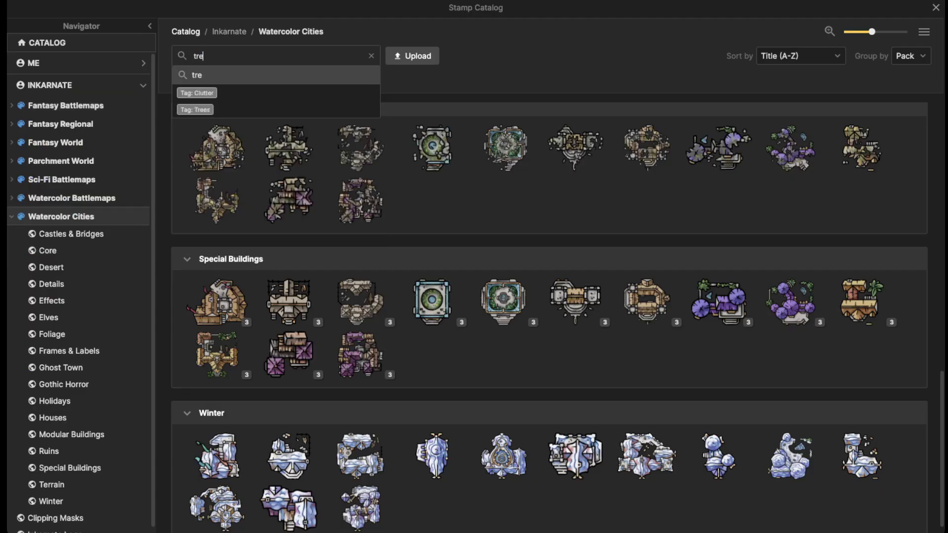
type("e")
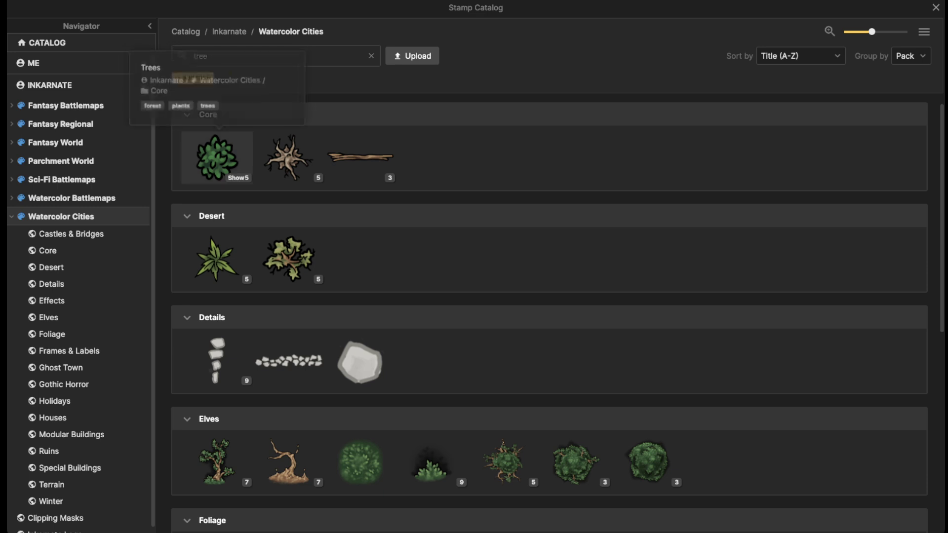
left_click(217, 157)
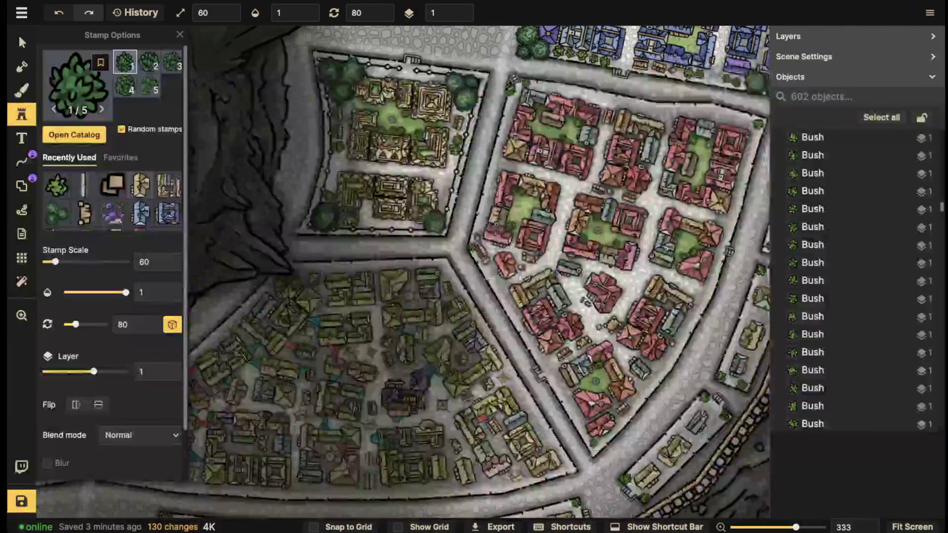
Place a tree at scale 60 between the green-roofed and yellow buildings in the wall-side block southeast of the red district.
scroll(440, 227, "up", 1)
left_click_drag(553, 375, 197, 309)
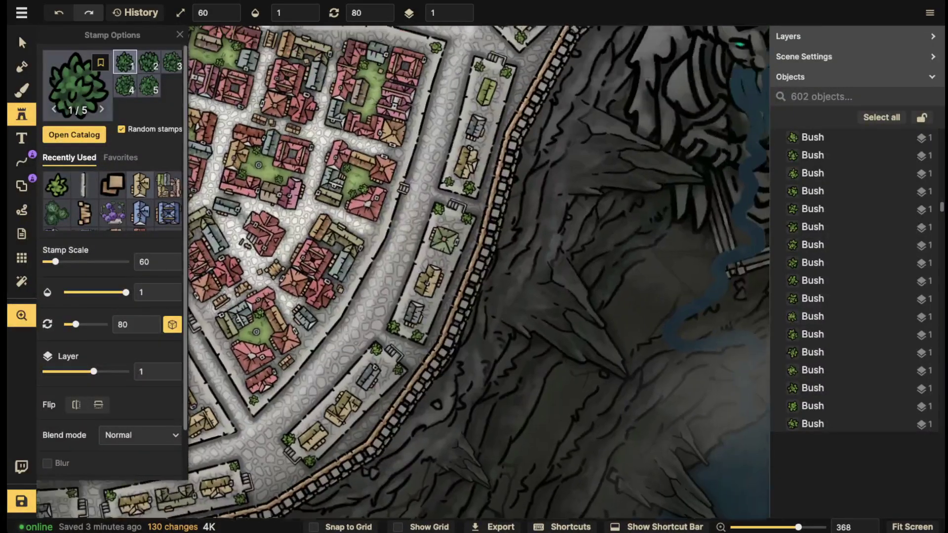
left_click_drag(428, 173, 422, 214)
scroll(438, 280, "up", 5)
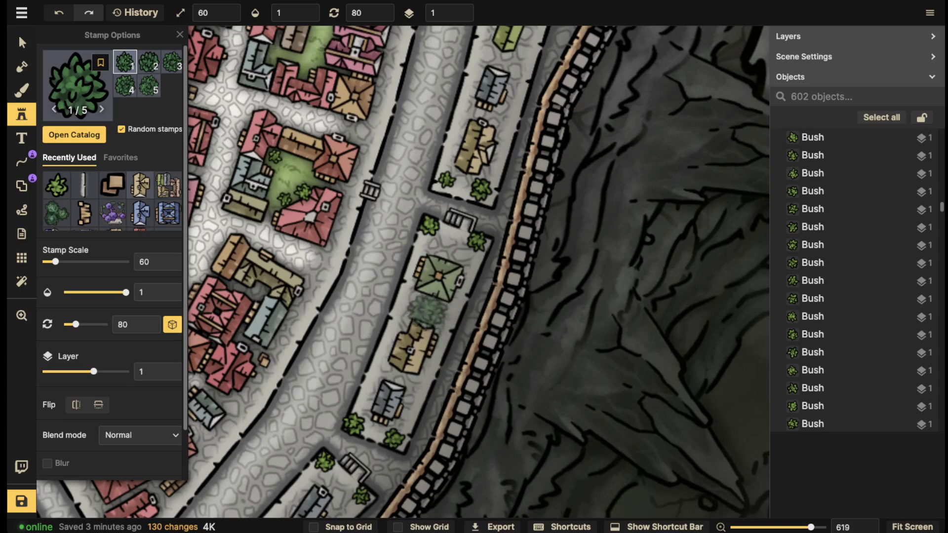
left_click(427, 309)
Place a second tree on the road side of the next wall-side block, between its grey-roofed and middle yellow buildings.
scroll(291, 223, "down", 3)
left_click_drag(569, 121, 470, 382)
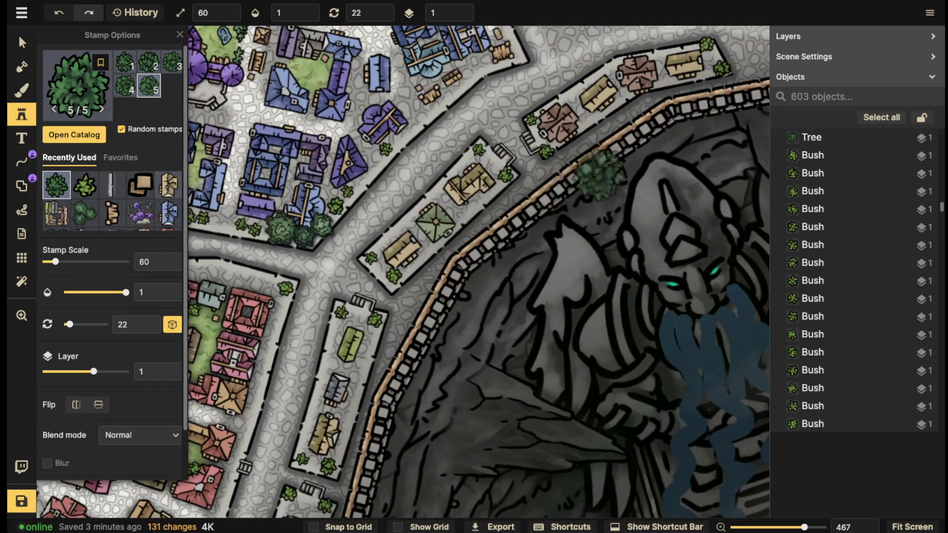
left_click_drag(604, 167, 674, 29)
left_click_drag(579, 183, 532, 233)
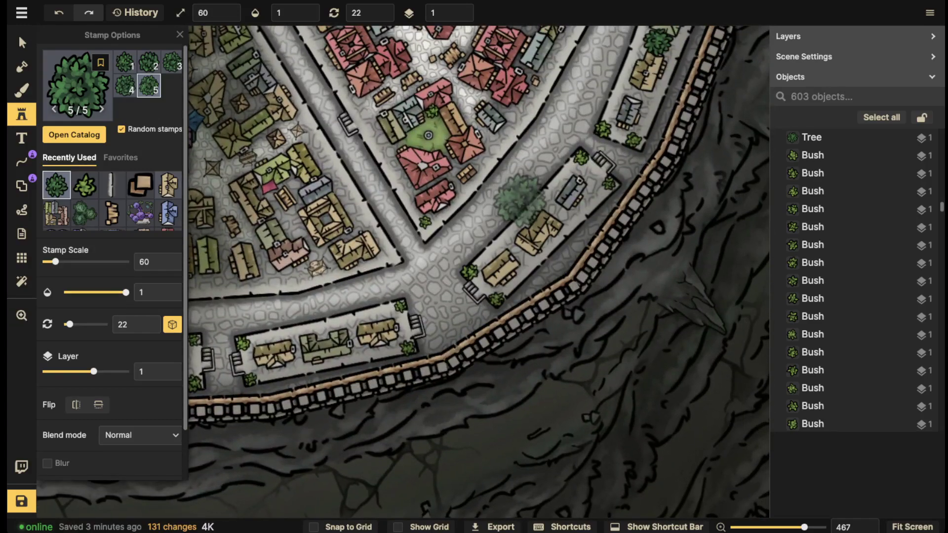
left_click(518, 197)
Shift the grey-roofed building northeast and the middle yellow building southwest to make room for the new tree.
left_click(21, 42)
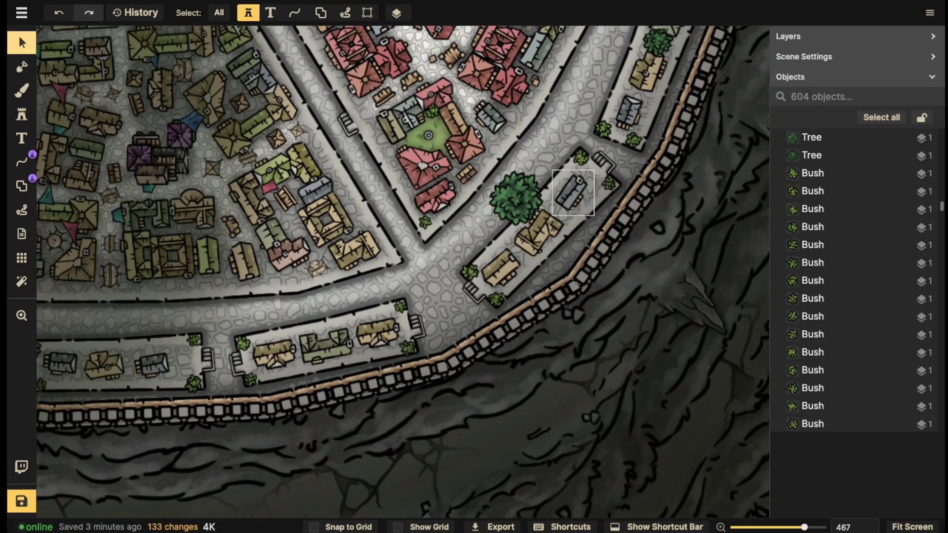
left_click(573, 192)
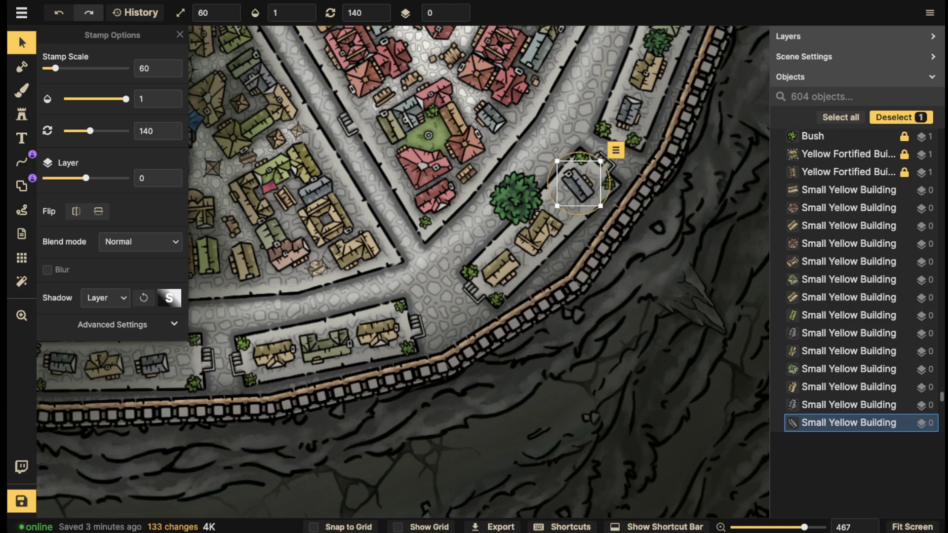
left_click(539, 232)
mouse_move(539, 233)
left_mouse_down()
mouse_move(550, 218)
mouse_move(516, 201)
mouse_move(524, 242)
left_mouse_up()
Save the map.
scroll(434, 201, "down", 10)
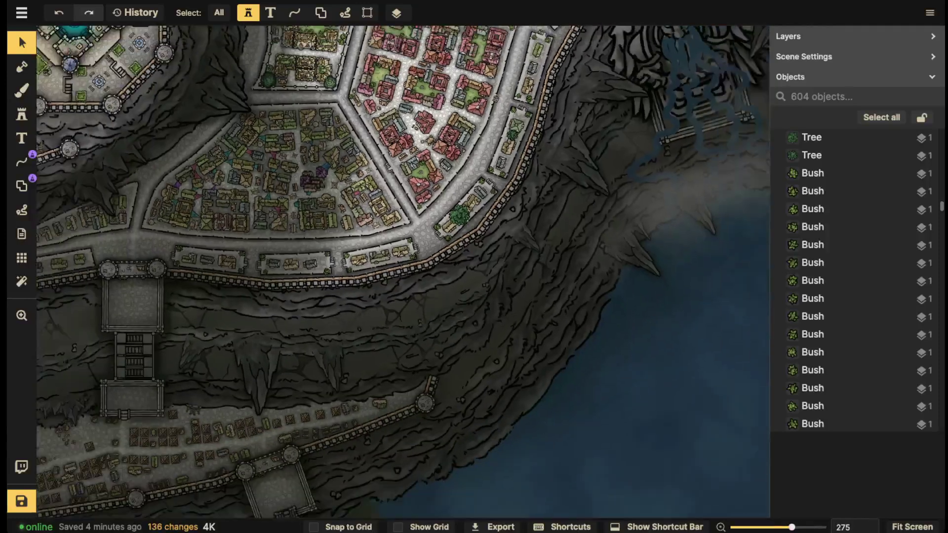
scroll(452, 173, "up", 3)
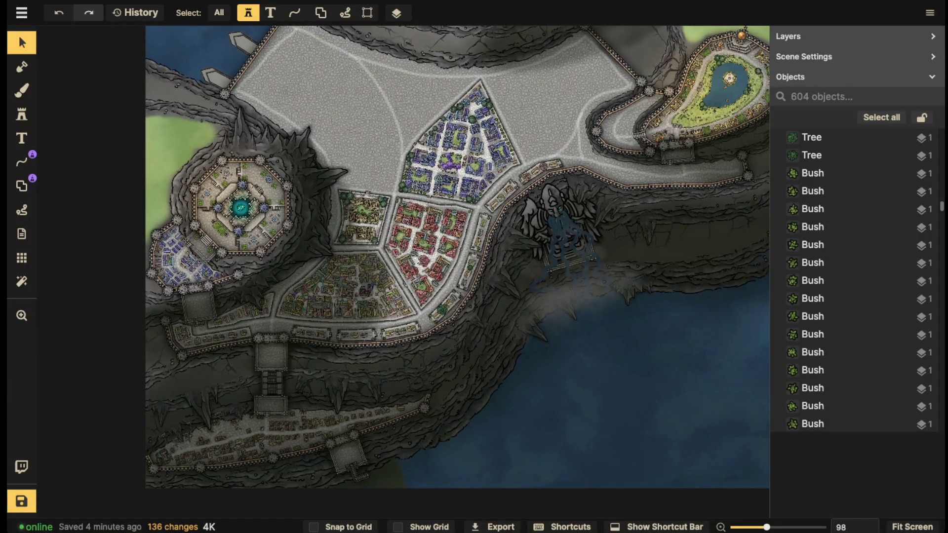
scroll(457, 257, "down", 3)
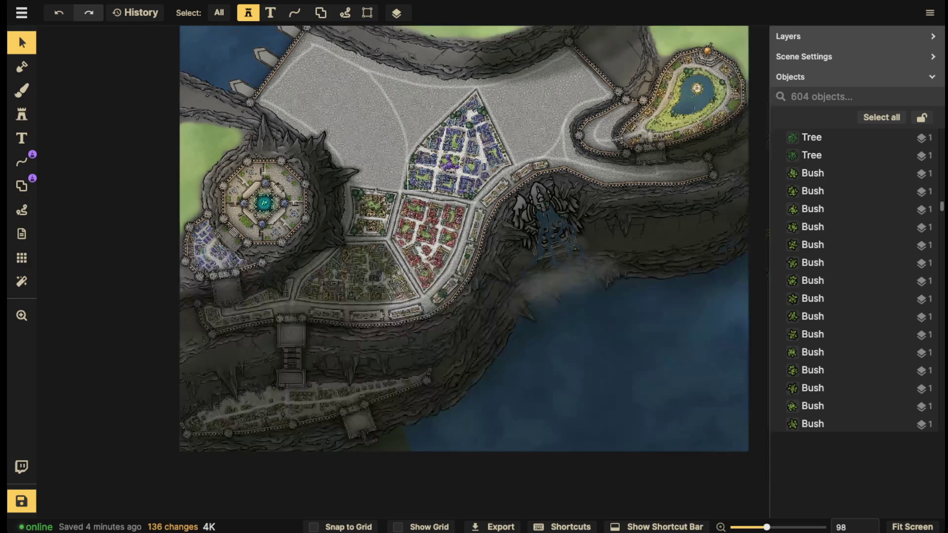
scroll(383, 145, "down", 1)
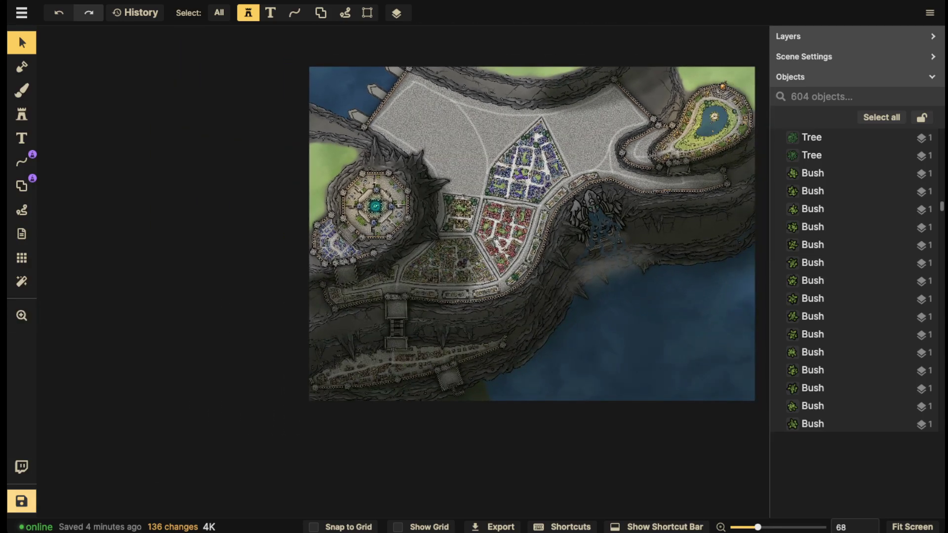
left_click(21, 501)
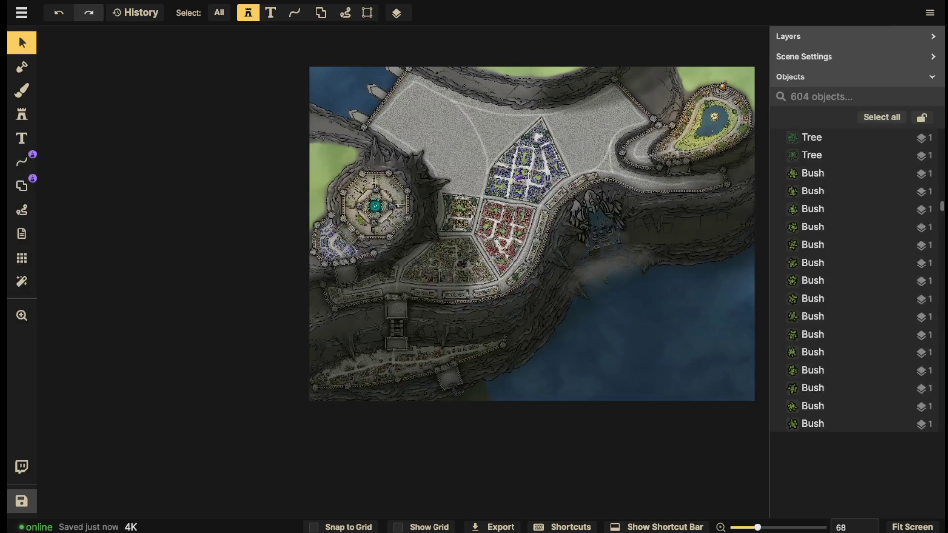
Try shrinking the medium blue block north of the purple-roofed guild to scale 30, and undo the scaling.
scroll(543, 173, "up", 5)
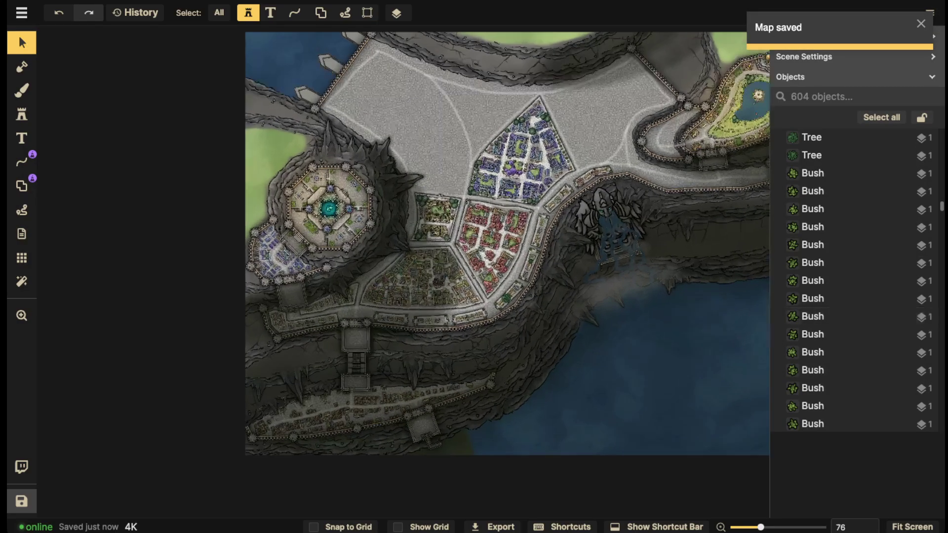
scroll(339, 206, "up", 2)
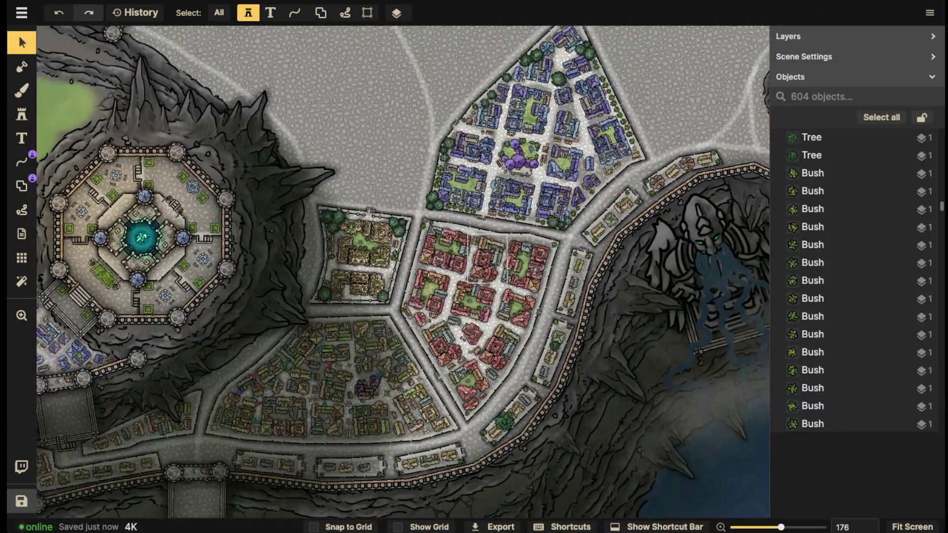
scroll(422, 385, "down", 6)
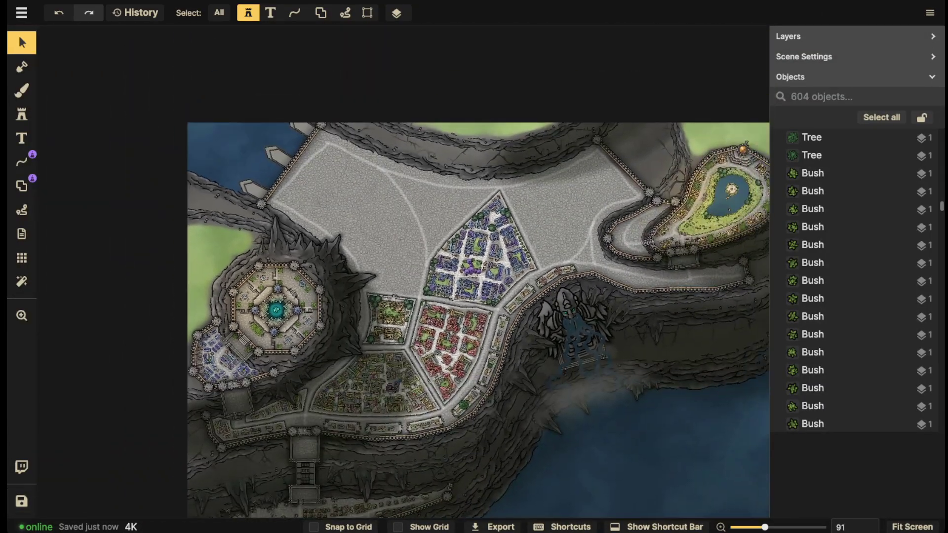
scroll(464, 272, "up", 3)
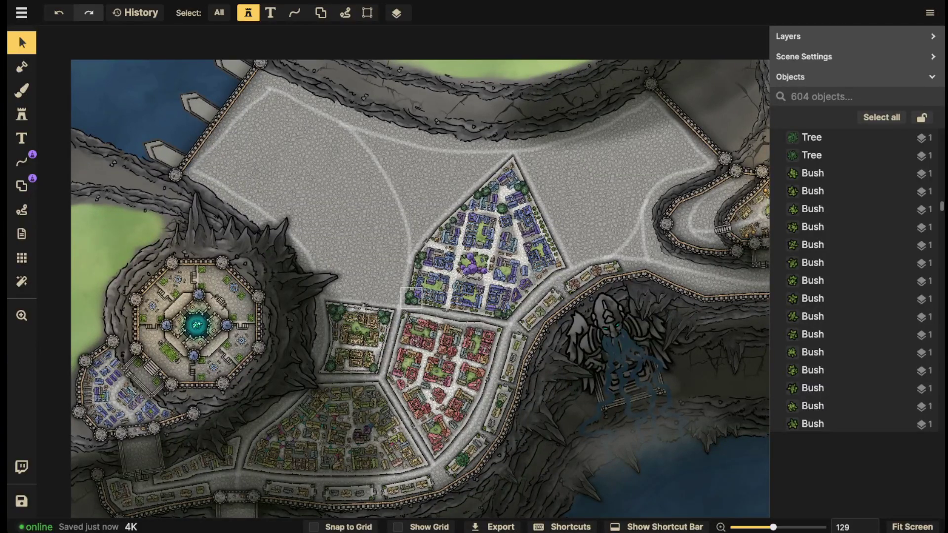
scroll(444, 202, "up", 2)
left_click(486, 234)
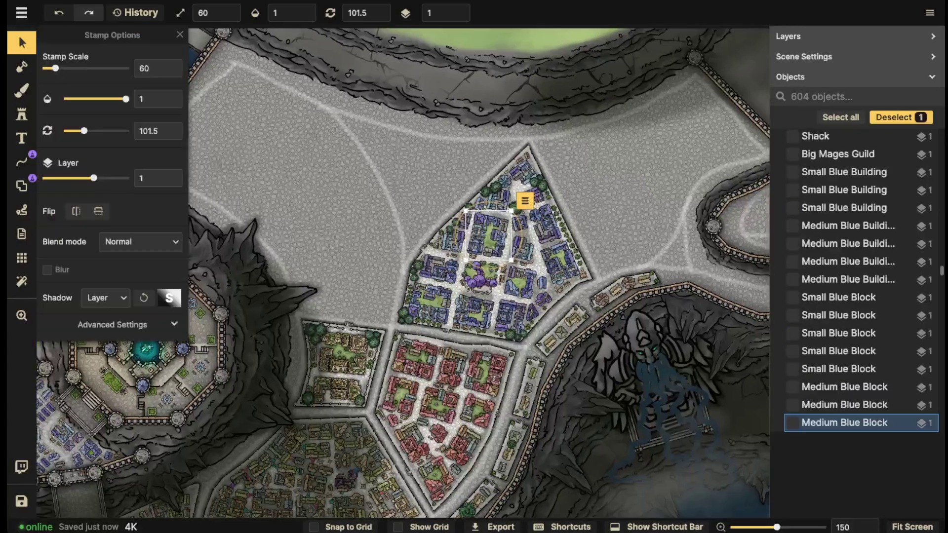
scroll(487, 234, "up", 4)
scroll(484, 231, "up", 2)
key("bracketleft")
key("bracketleft")
key("bracketleft")
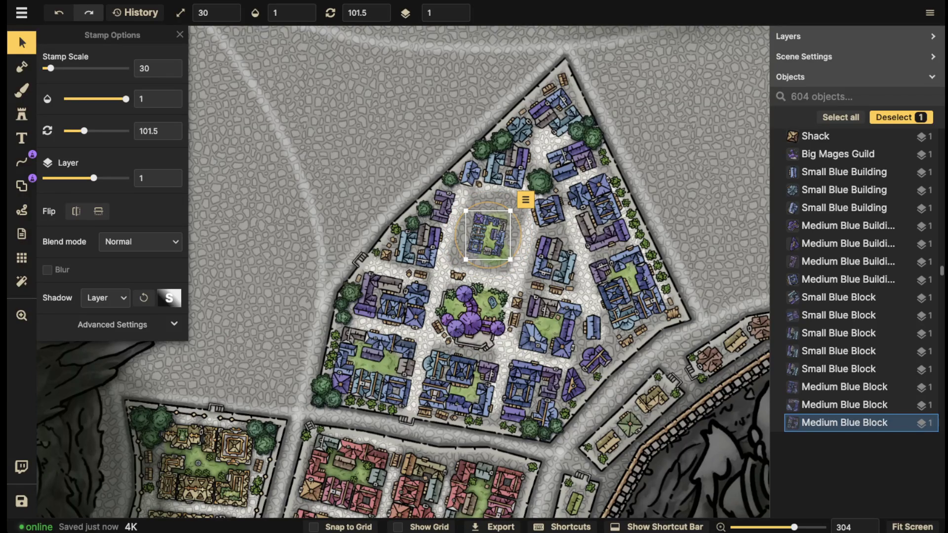
key("ctrl+z")
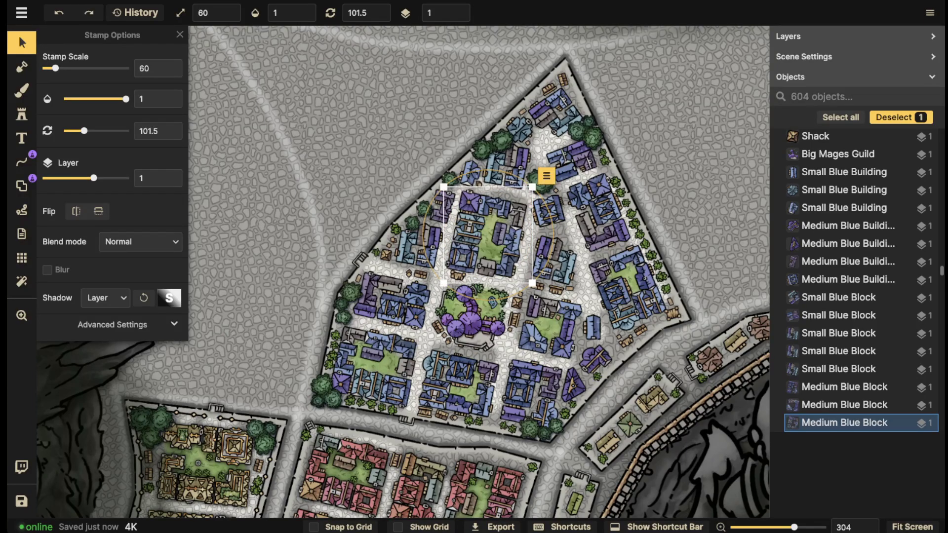
key("Escape")
left_click(493, 223)
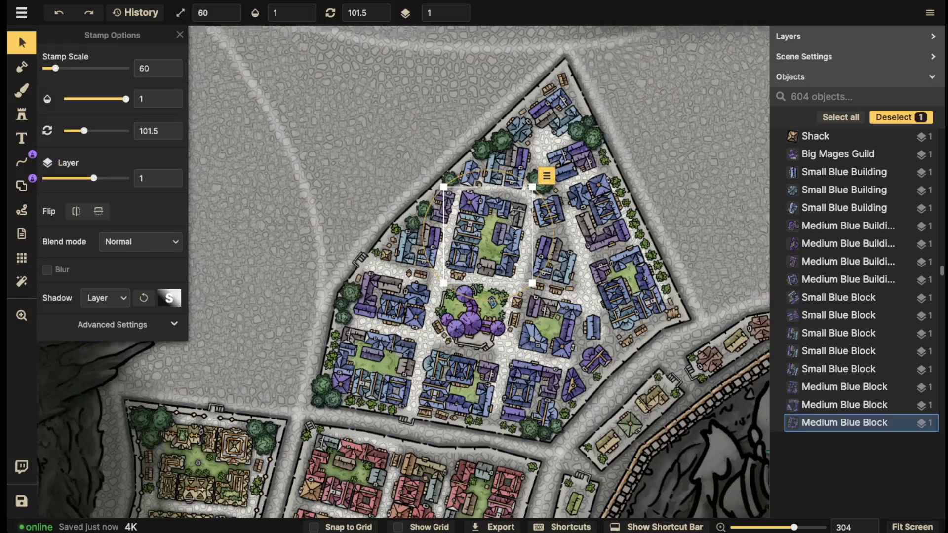
Review the scale of the buildings against the rest of the map, from the blue district to the overall view.
scroll(493, 222, "down", 5)
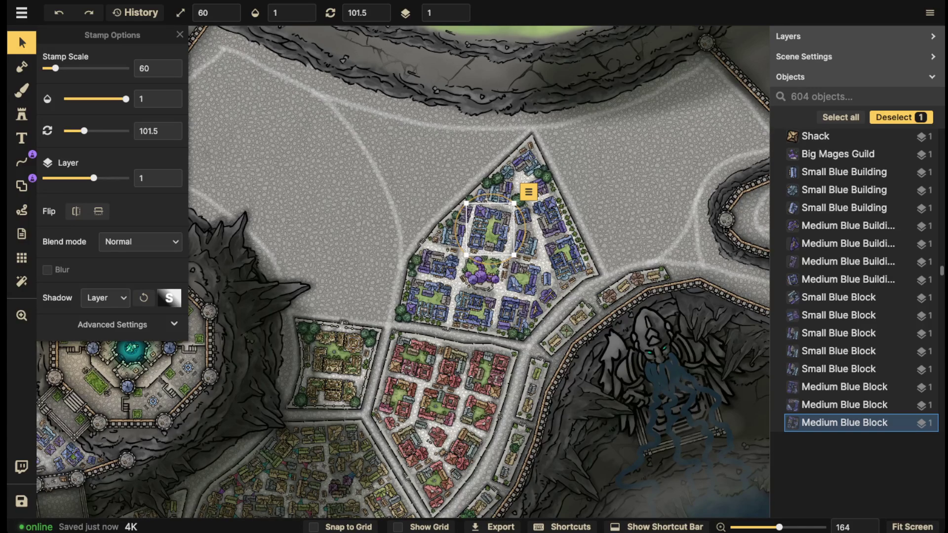
scroll(602, 79, "down", 3)
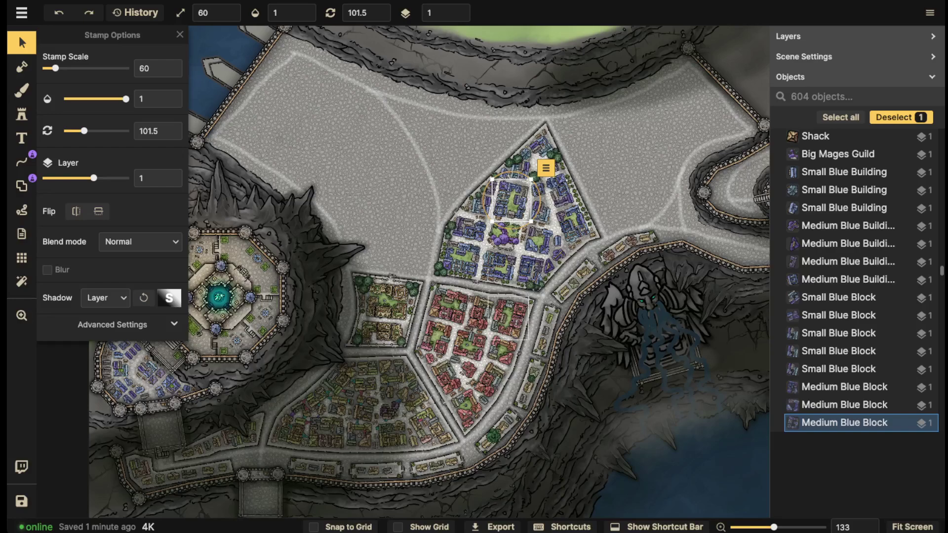
scroll(543, 321, "down", 3)
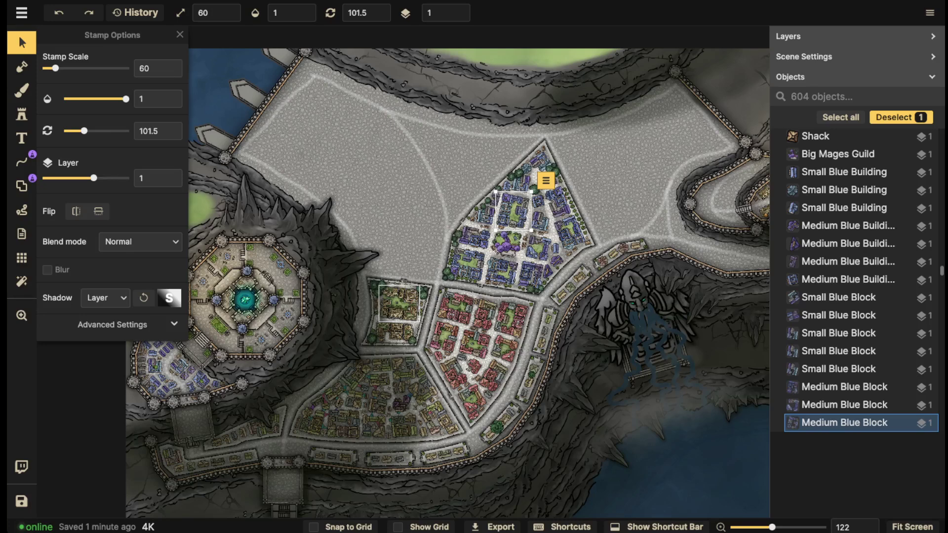
key("Escape")
scroll(413, 212, "up", 1)
scroll(413, 212, "down", 3)
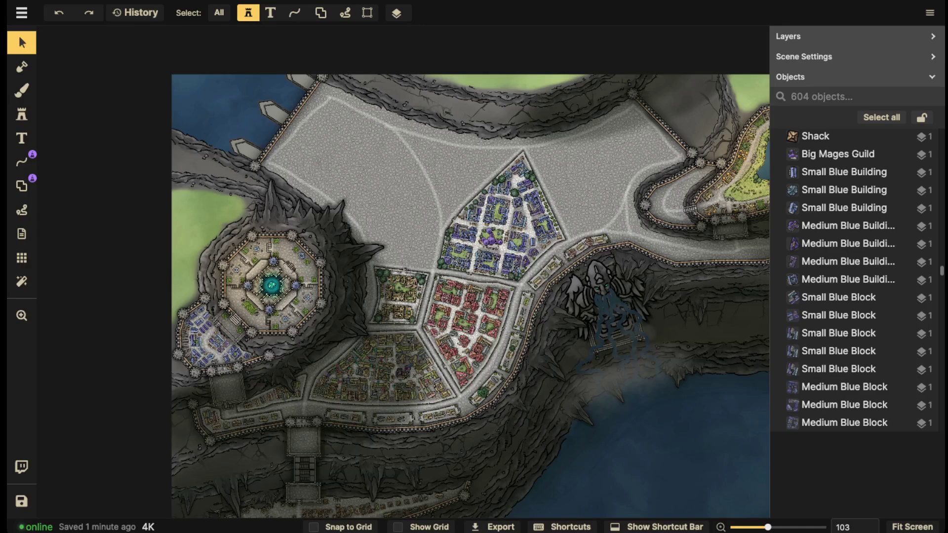
scroll(412, 212, "up", 2)
scroll(292, 153, "down", 1)
Select the stamps across all the city districts together, give them a custom object shadow and raise its intensity slightly.
left_click_drag(282, 145, 639, 460)
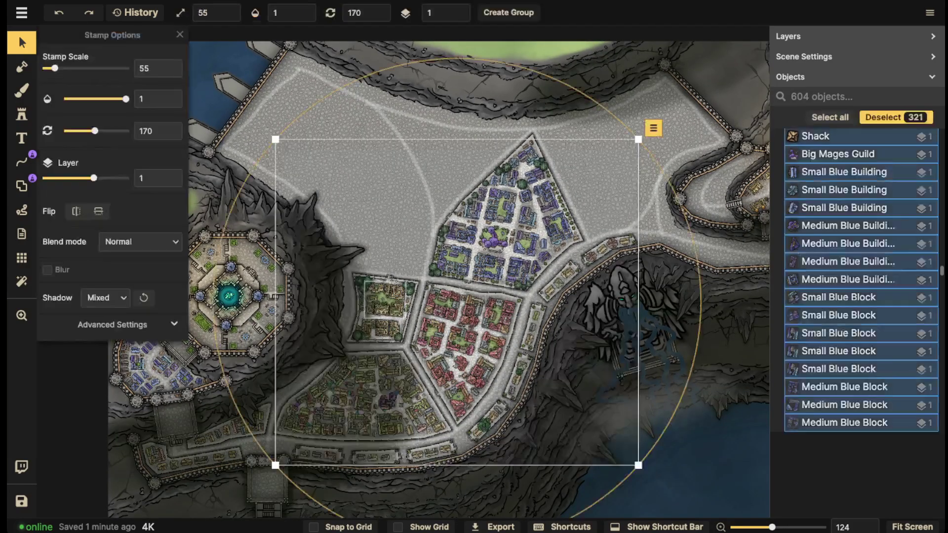
left_click(502, 206)
scroll(352, 282, "down", 2)
scroll(301, 147, "down", 1)
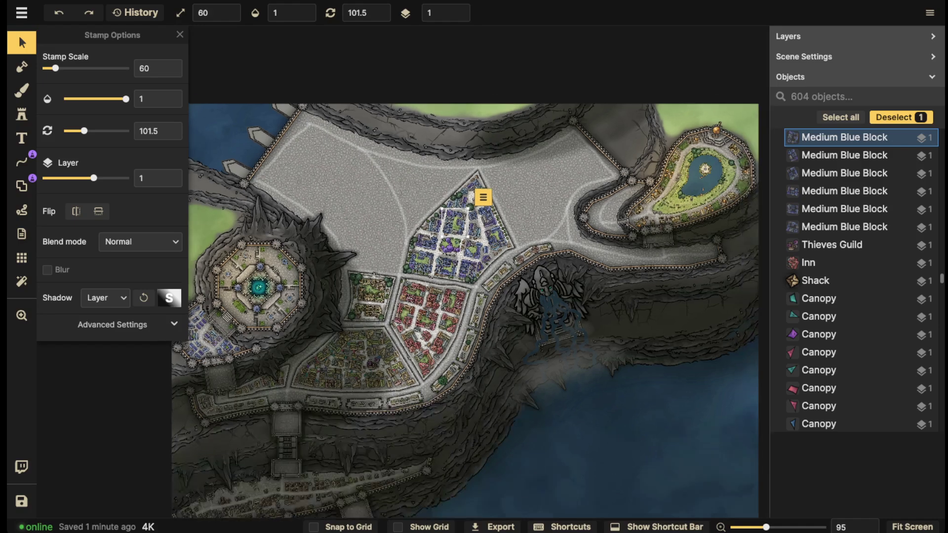
left_click_drag(301, 146, 392, 144)
left_click_drag(212, 155, 591, 455)
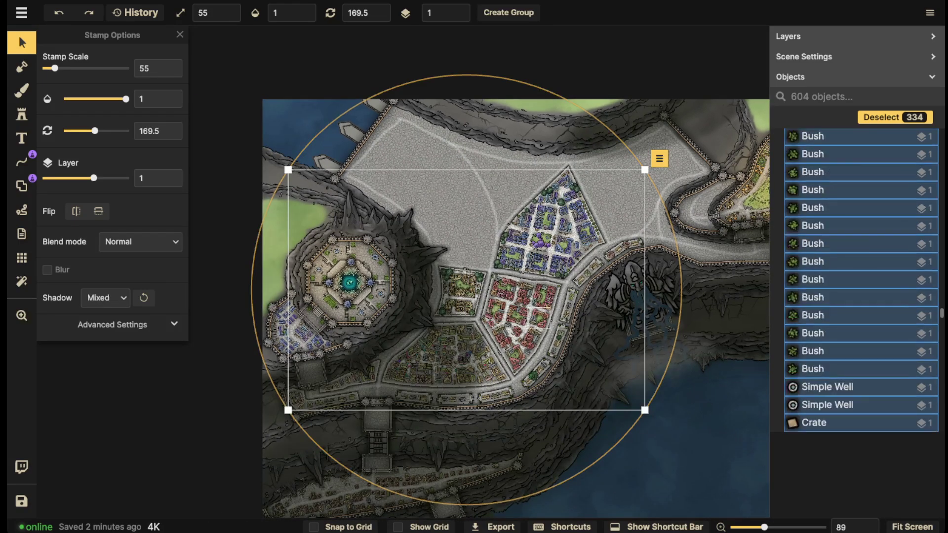
left_click(105, 297)
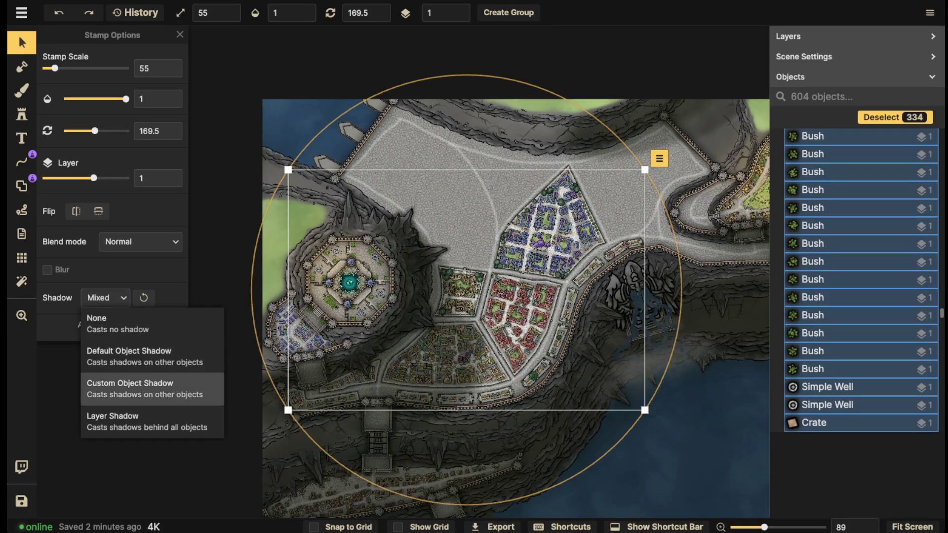
left_click(118, 385)
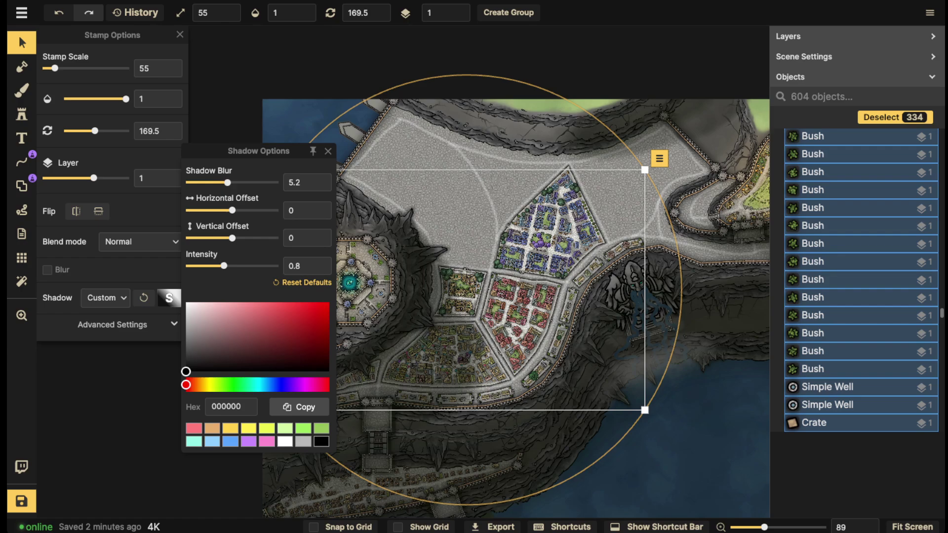
left_click_drag(224, 266, 230, 266)
key("Escape")
scroll(526, 245, "up", 3)
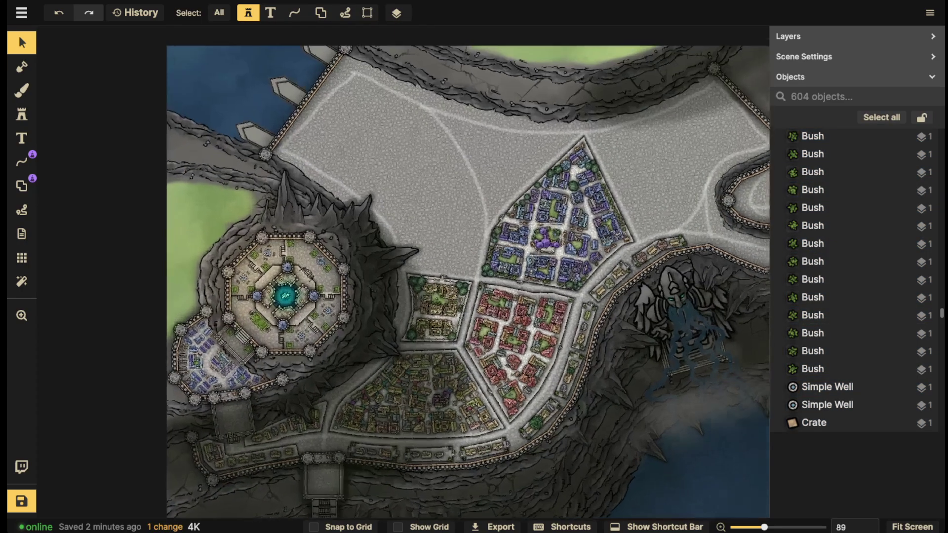
scroll(627, 249, "up", 10)
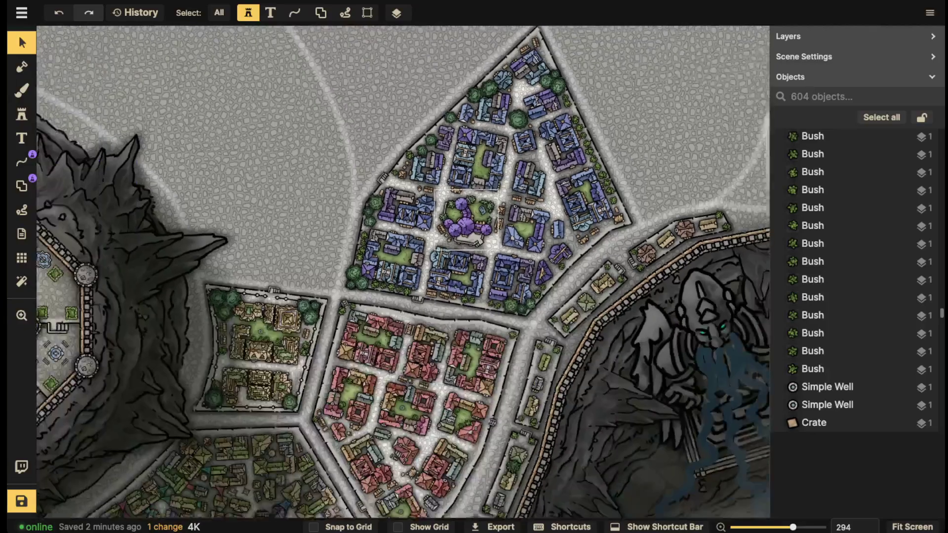
scroll(681, 59, "down", 6)
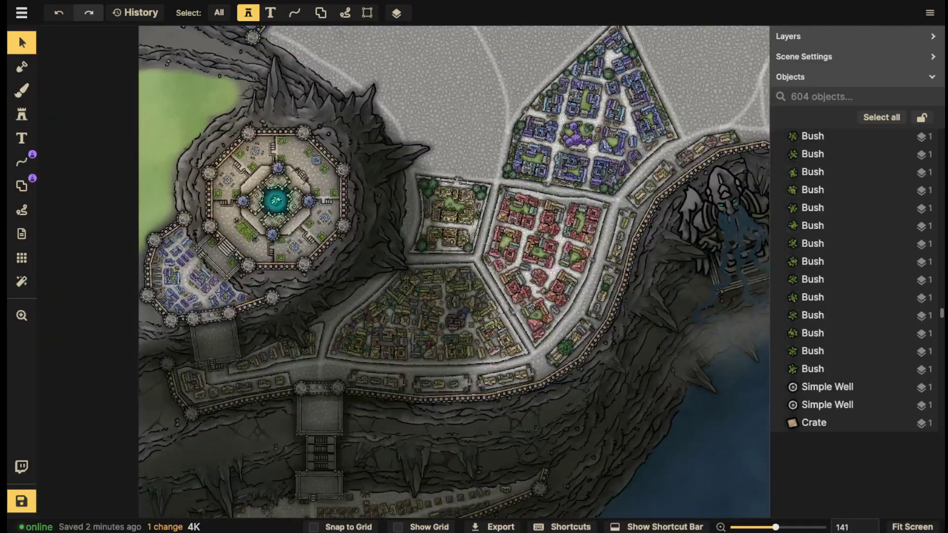
scroll(269, 154, "up", 3)
key("b")
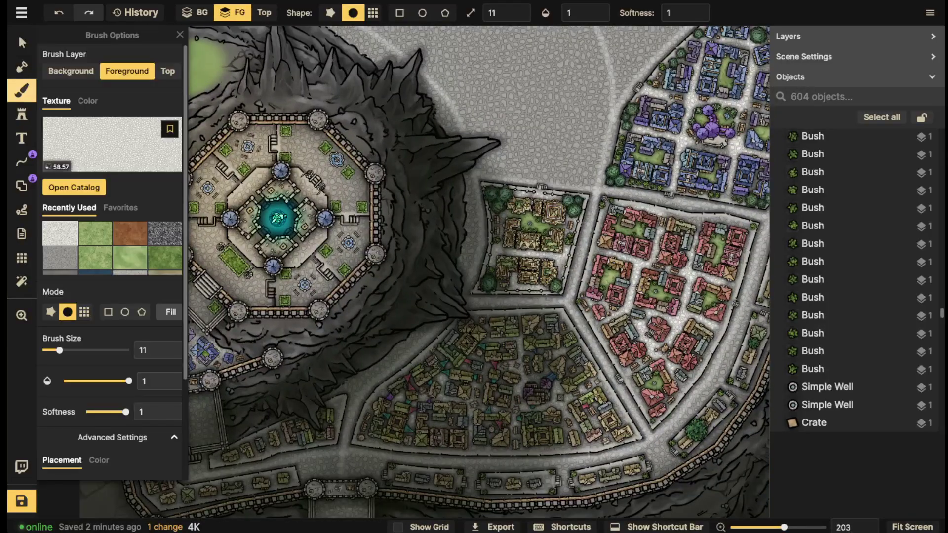
left_click(22, 114)
left_click(75, 84)
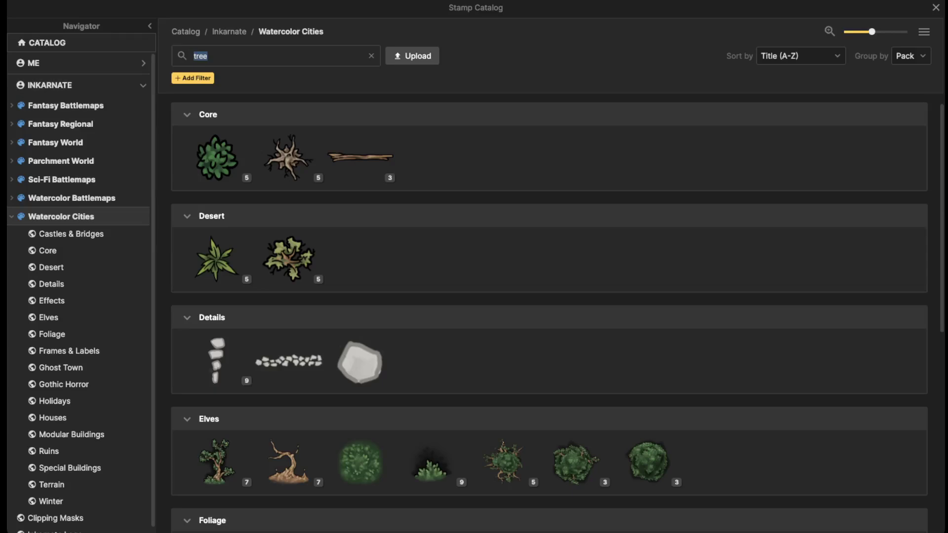
type("light")
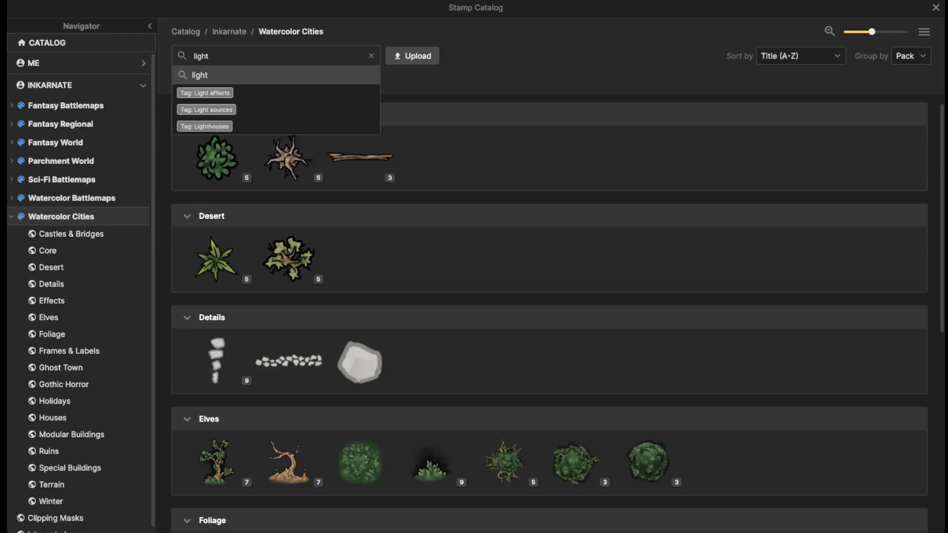
key("Escape")
scroll(140, 134, "down", 5)
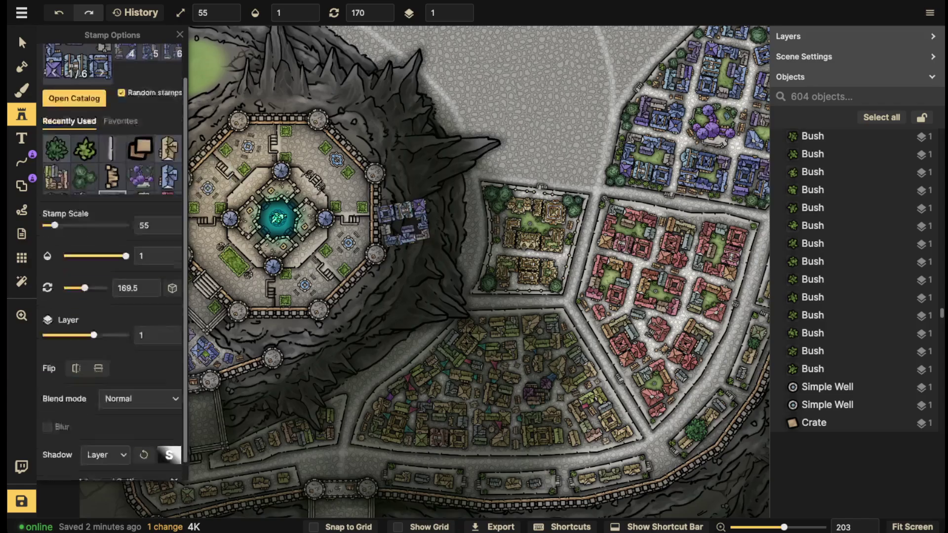
scroll(114, 262, "up", 1)
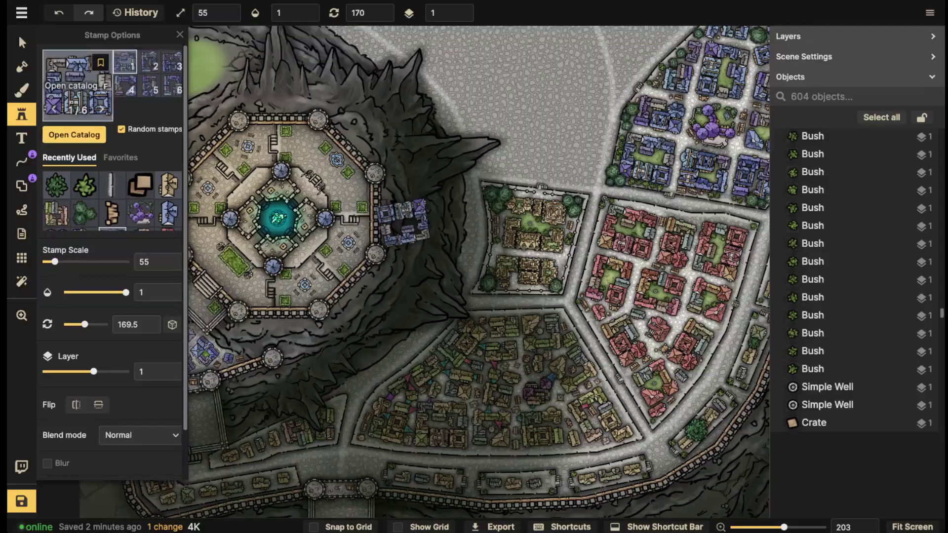
Search the Fantasy Battlemaps stamps for "light" and choose the orange glow from the Effects pack.
left_click(74, 131)
type("light")
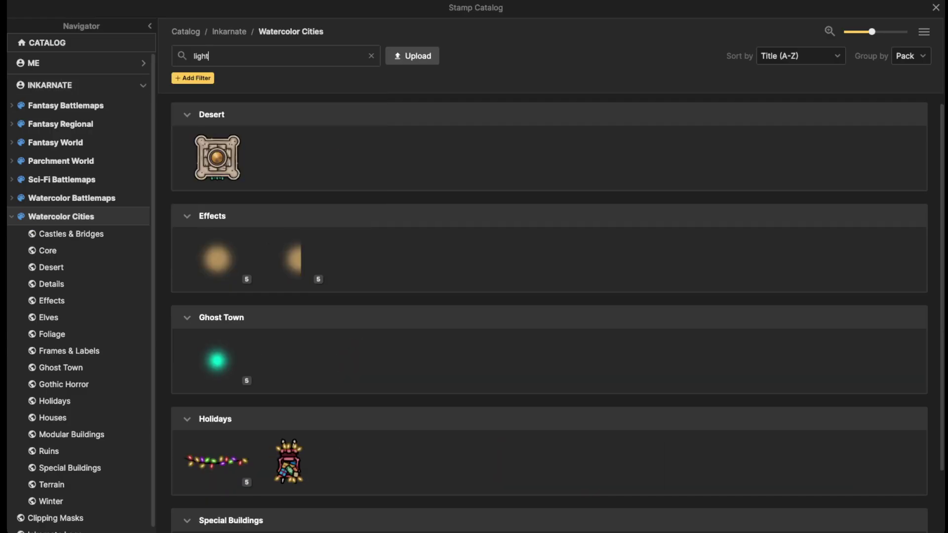
mouse_move(218, 259)
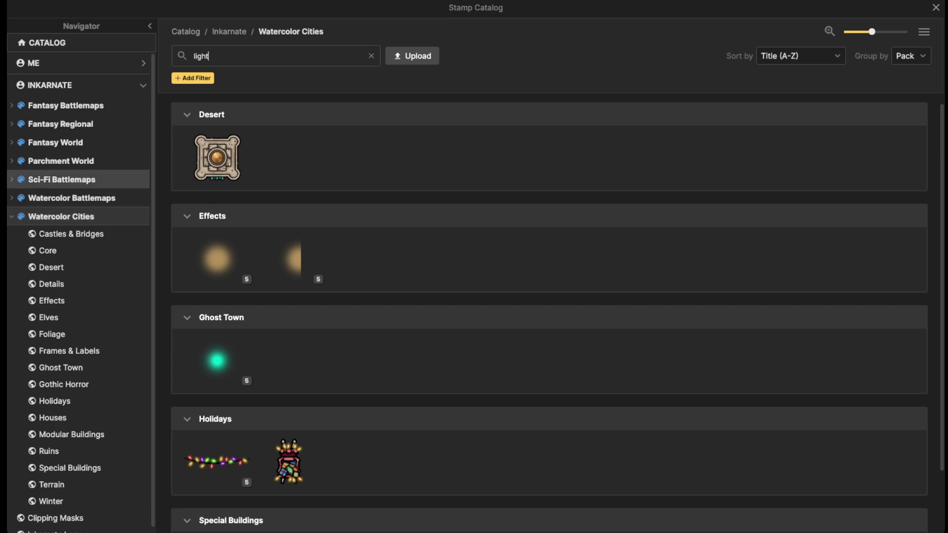
left_click(66, 105)
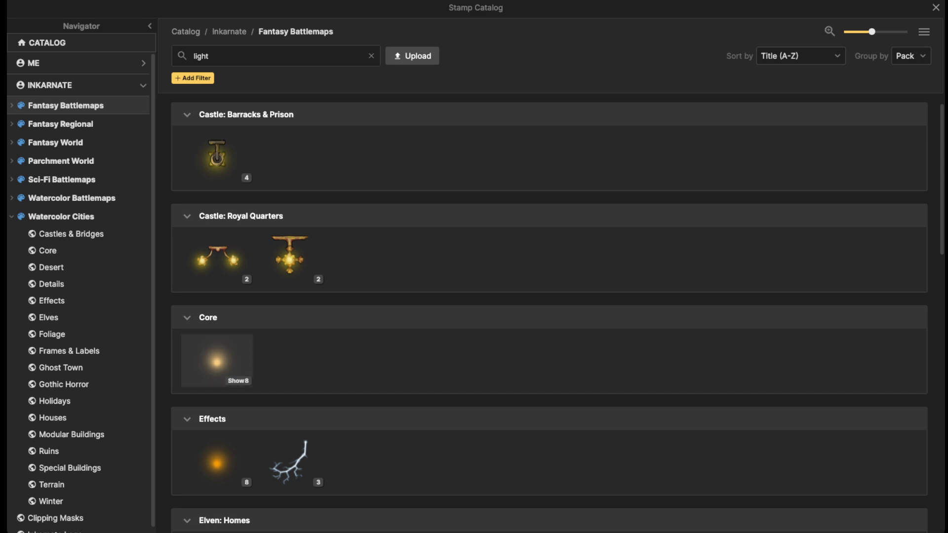
left_click(217, 463)
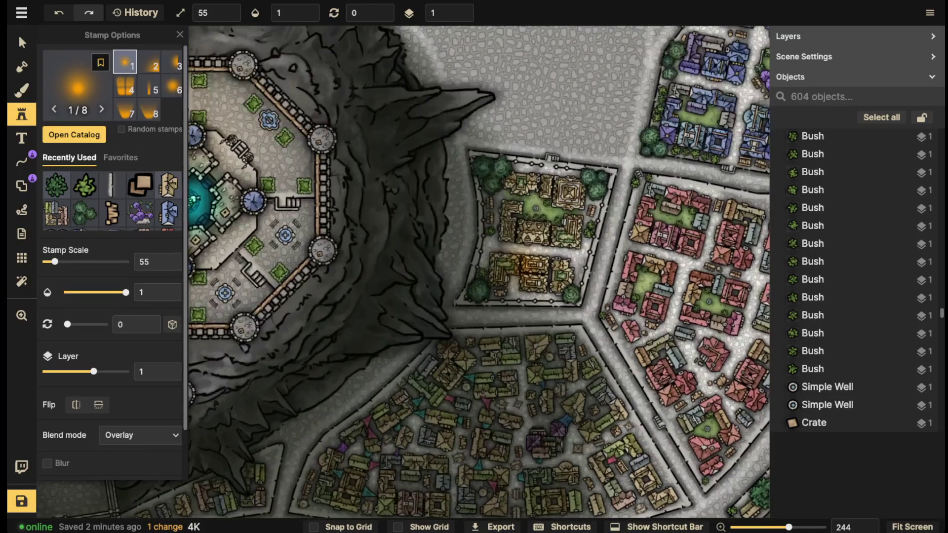
Set the orange light stamp's scale to 25 and bring it to the purple-roofed guild in the blue district.
key("space")
left_click_drag(525, 269, 311, 173)
scroll(464, 239, "up", 3)
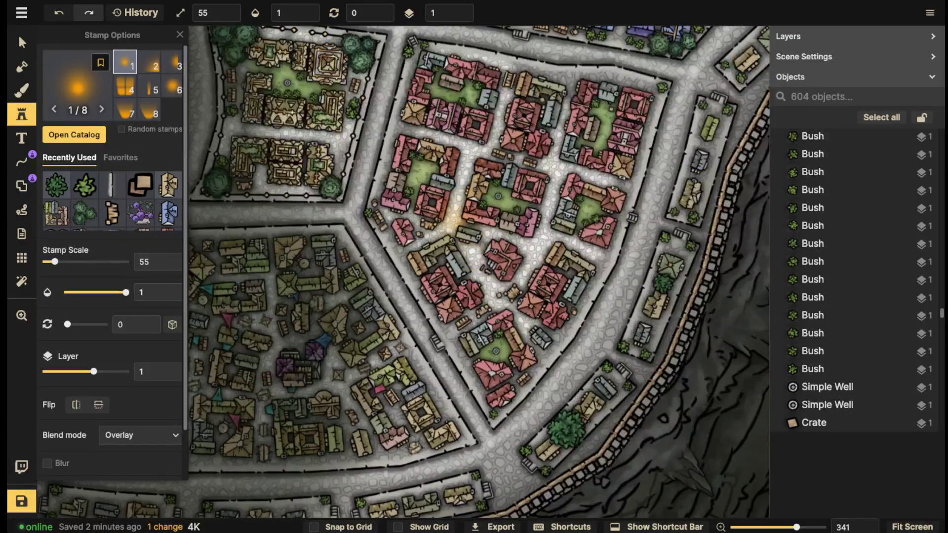
scroll(456, 220, "down", 3)
key("space")
left_click_drag(516, 162, 350, 489)
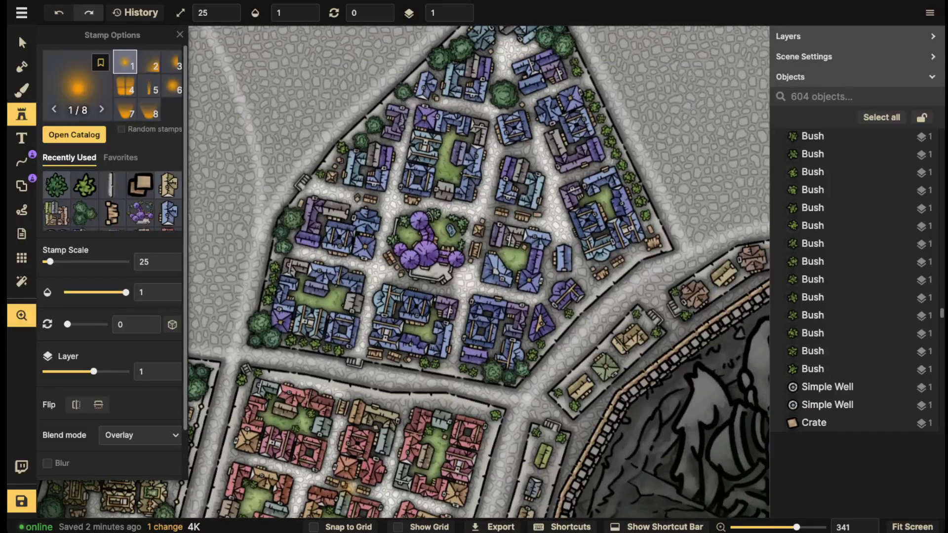
key("space")
left_click_drag(427, 253, 404, 238)
scroll(403, 310, "up", 3)
key("space")
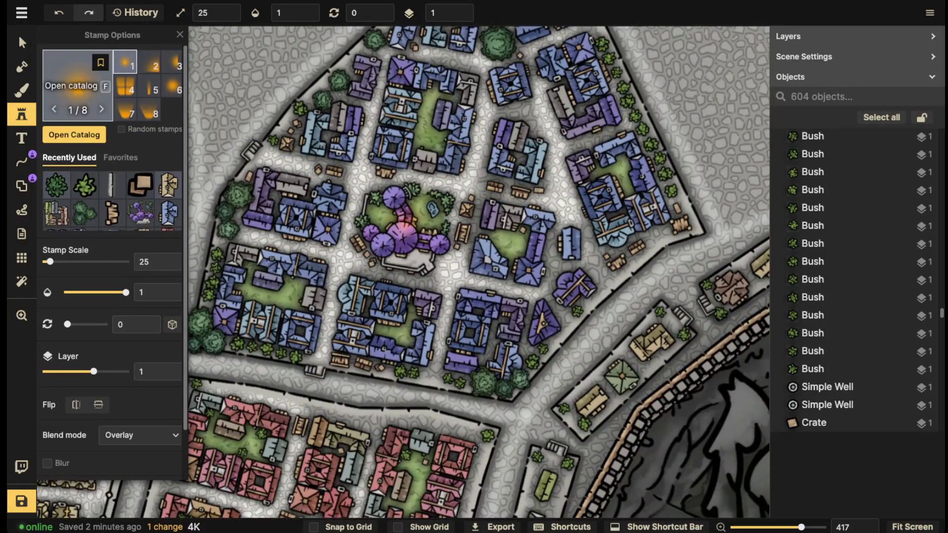
left_click(78, 86)
scroll(379, 268, "down", 4)
scroll(379, 268, "up", 2)
key("Escape")
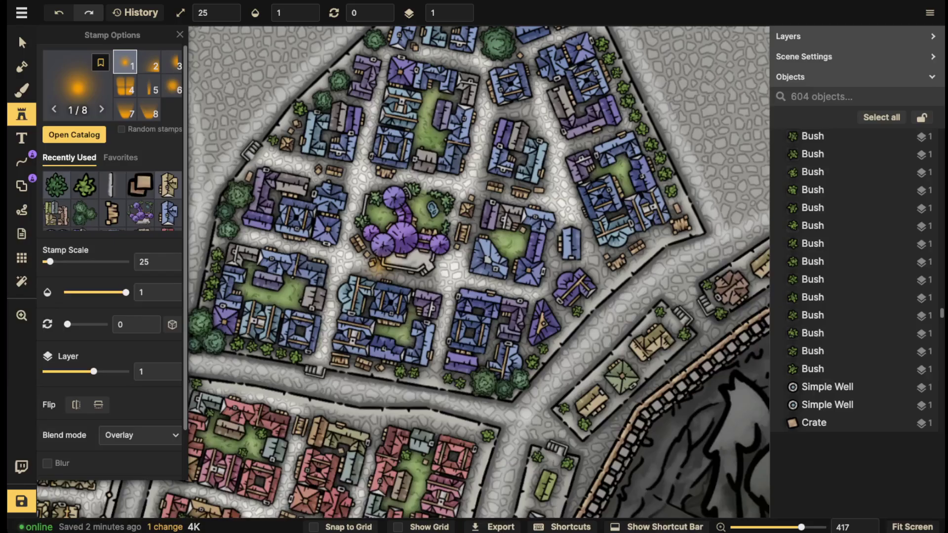
Place the orange light on the purple-roofed guild and set its hue to 97.
scroll(389, 237, "up", 5)
left_click(390, 235)
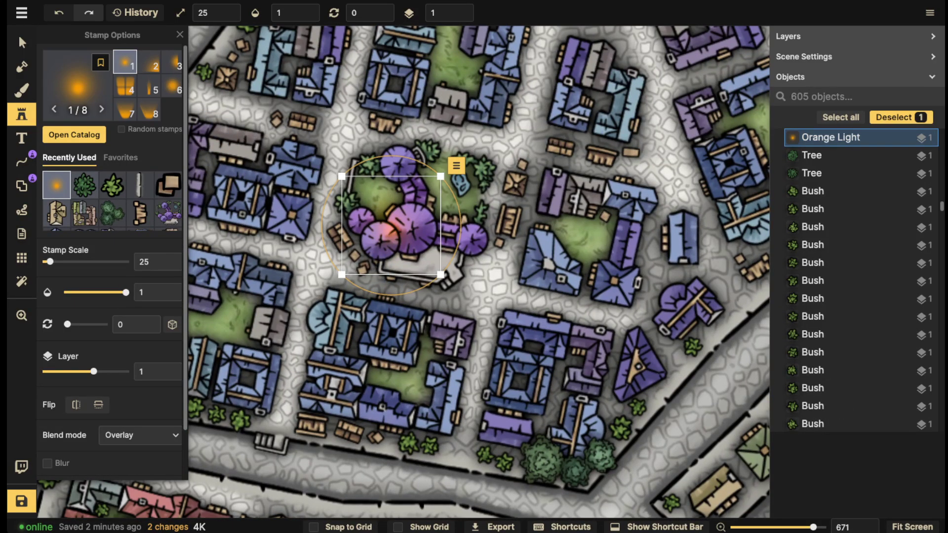
key("s")
left_click(112, 324)
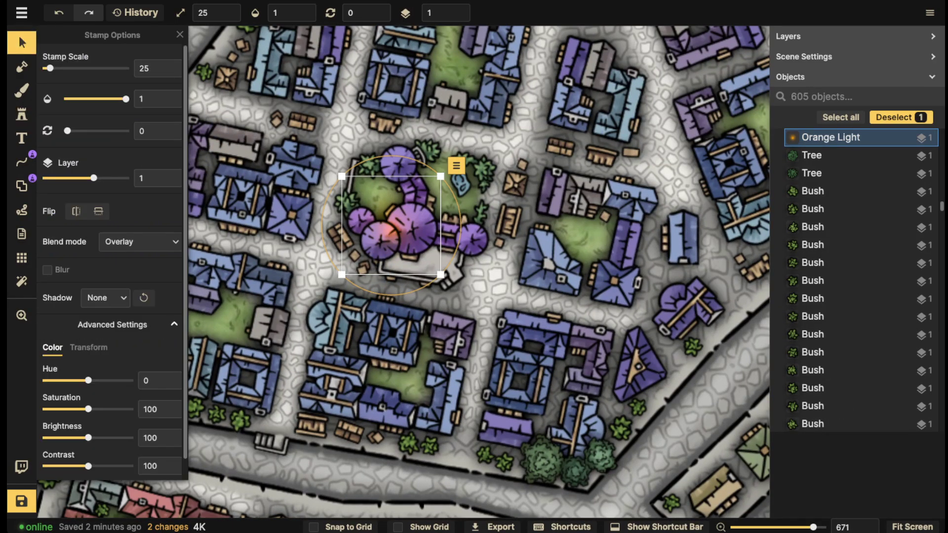
left_click_drag(88, 381, 111, 380)
Move the green light onto the small teal feature in the guild's garden and set its scale to 15.
left_click_drag(342, 274, 322, 294)
left_click_drag(391, 225, 457, 180)
key("ctrl+z")
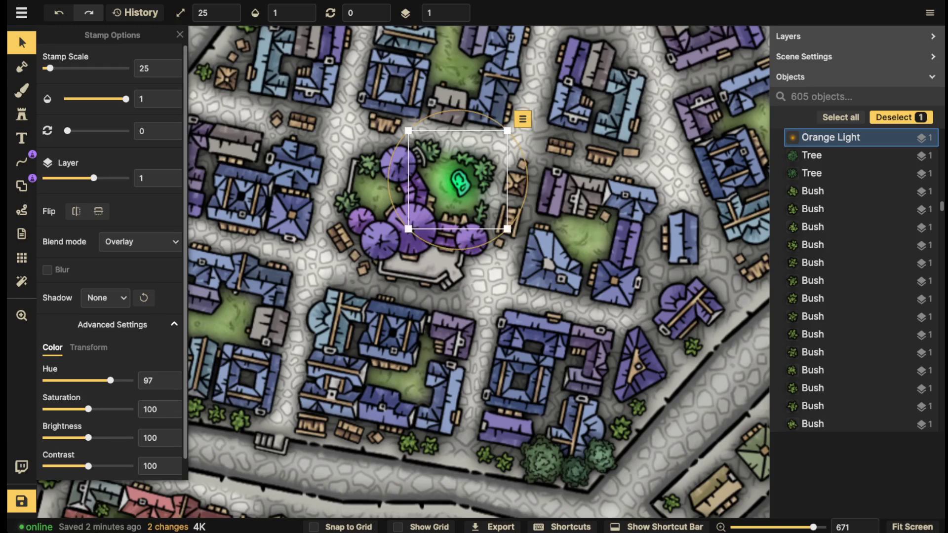
key("[")
Duplicate the green light over the same garden feature to strengthen the glow.
scroll(456, 185, "up", 3)
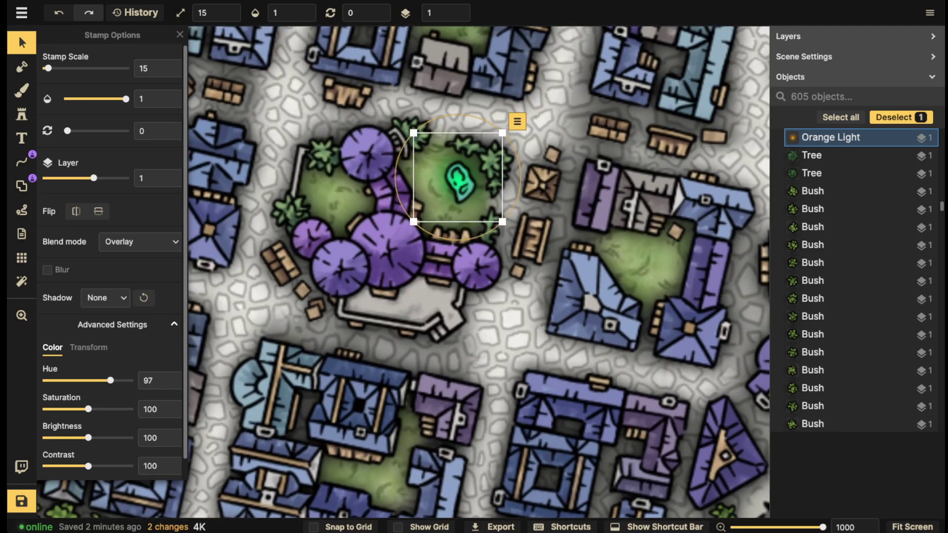
key("ctrl+v")
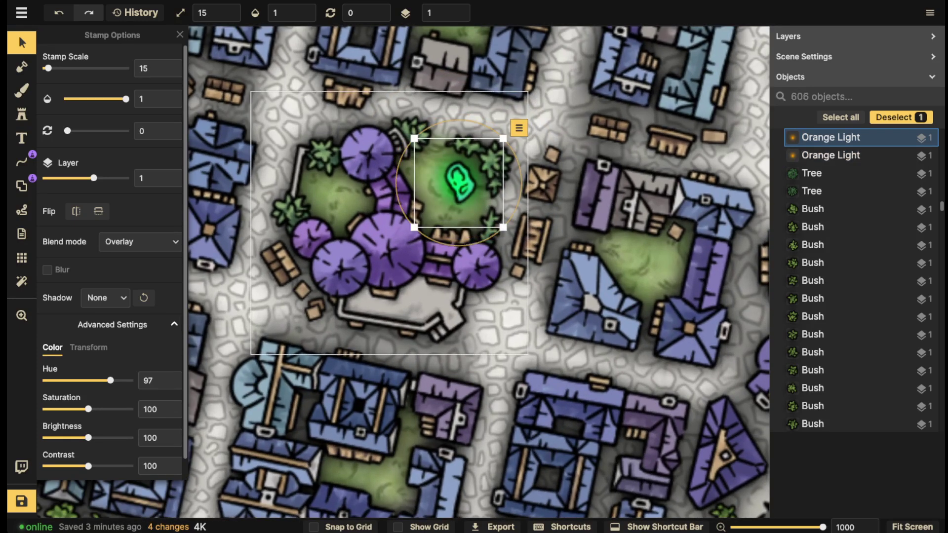
key("Escape")
Choose the soft yellow light from the stamp catalog in place of the orange light stamp.
scroll(368, 167, "down", 3)
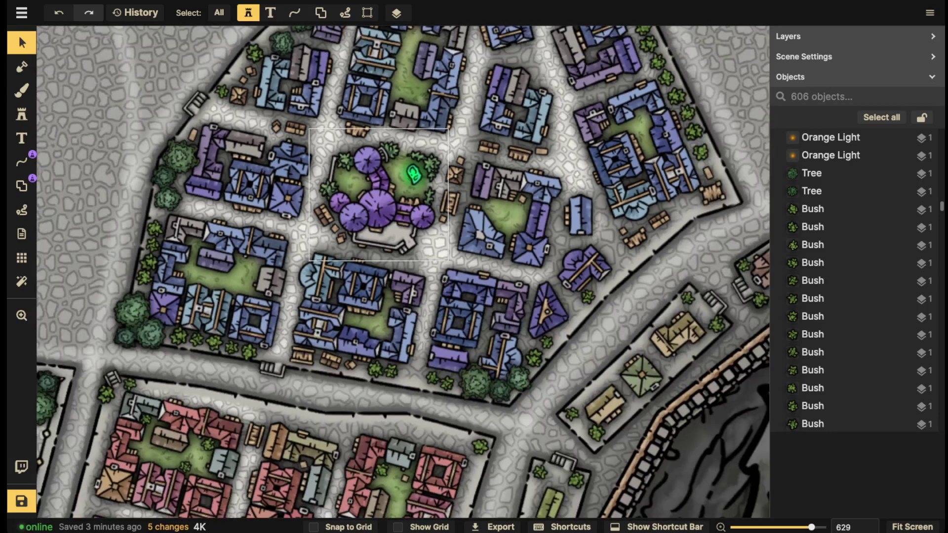
left_click_drag(379, 195, 380, 240)
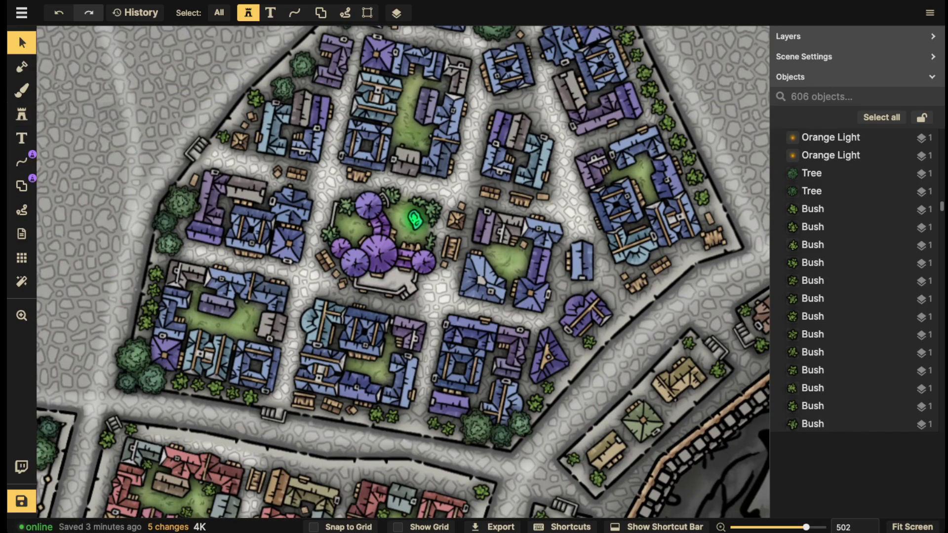
left_click(21, 114)
left_click(85, 185)
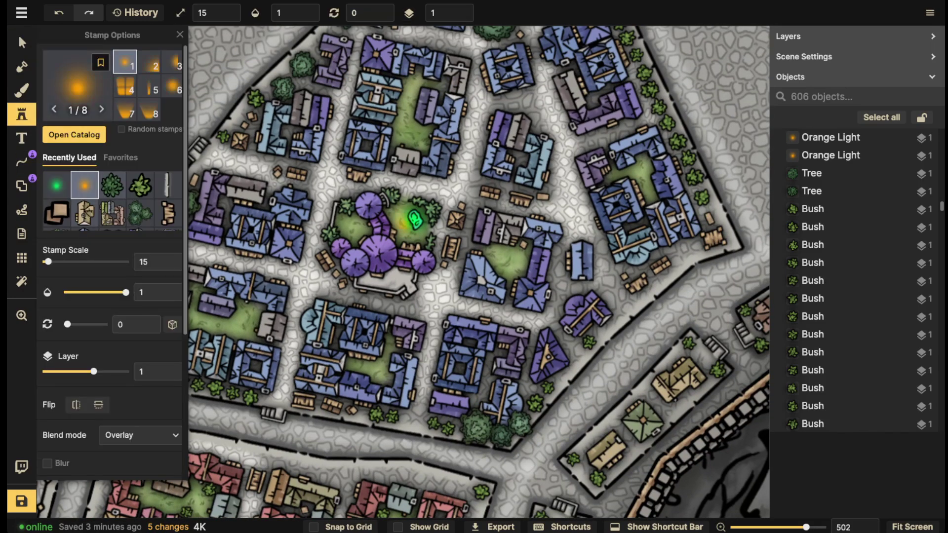
left_click(78, 85)
left_click(216, 293)
Place the soft yellow light at scale 25 on the street northwest of the guild, beside the purple and blue block.
scroll(261, 227, "up", 3)
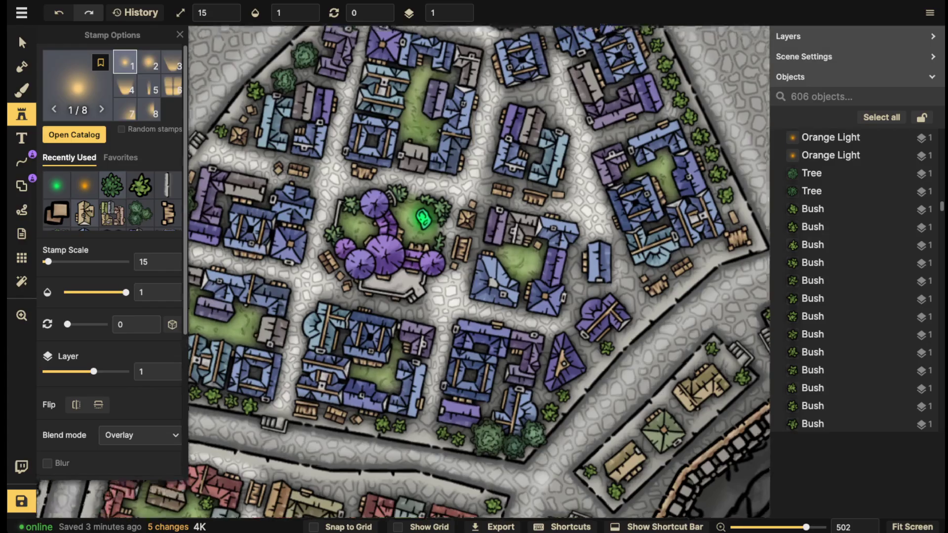
left_click_drag(224, 154, 365, 203)
key("bracketright")
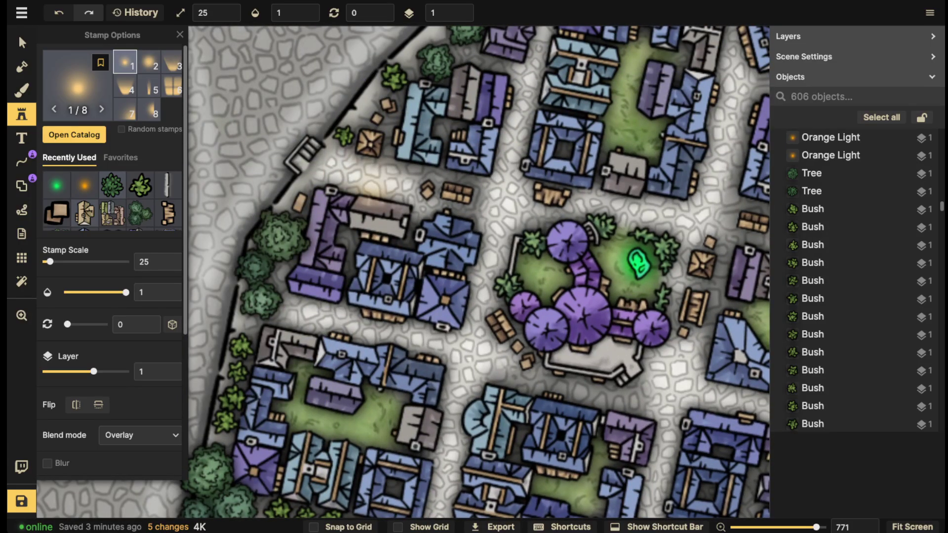
key("bracketright")
left_click(379, 190)
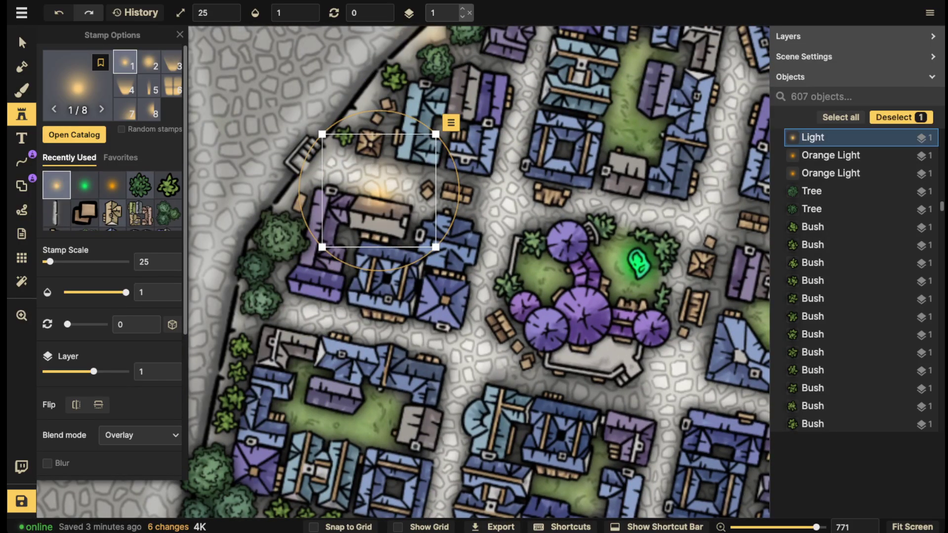
Lower the soft yellow light to layer -1 and place a second copy over the same stretch of street.
left_click(462, 16)
left_click(462, 16)
key("bracketright")
key("bracketright")
left_click_drag(378, 190, 381, 193)
key("bracketleft")
key("bracketleft")
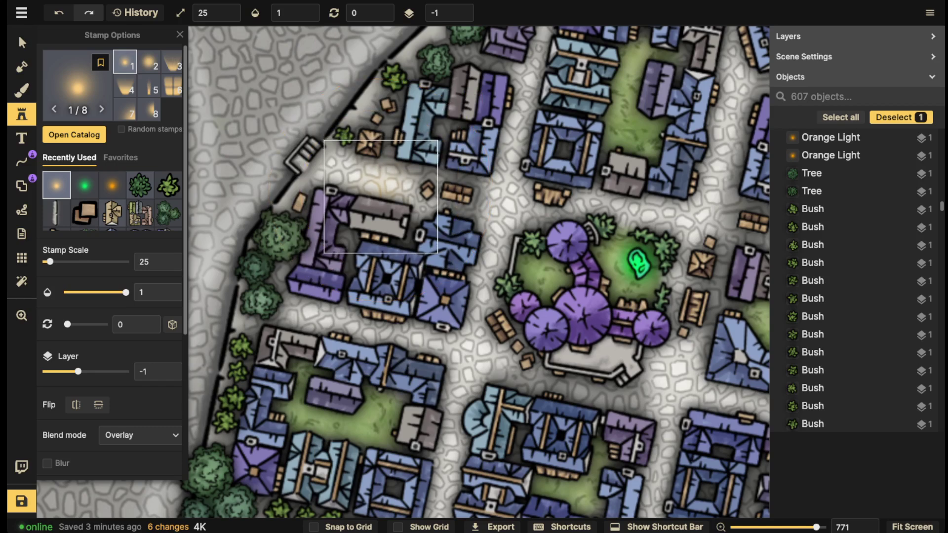
left_click_drag(380, 197, 380, 198)
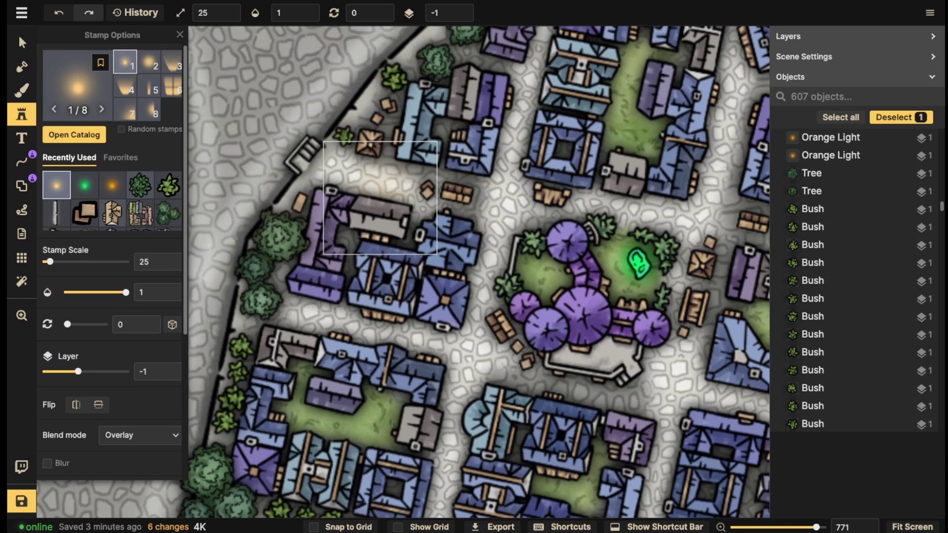
left_click(380, 198)
scroll(374, 208, "up", 2)
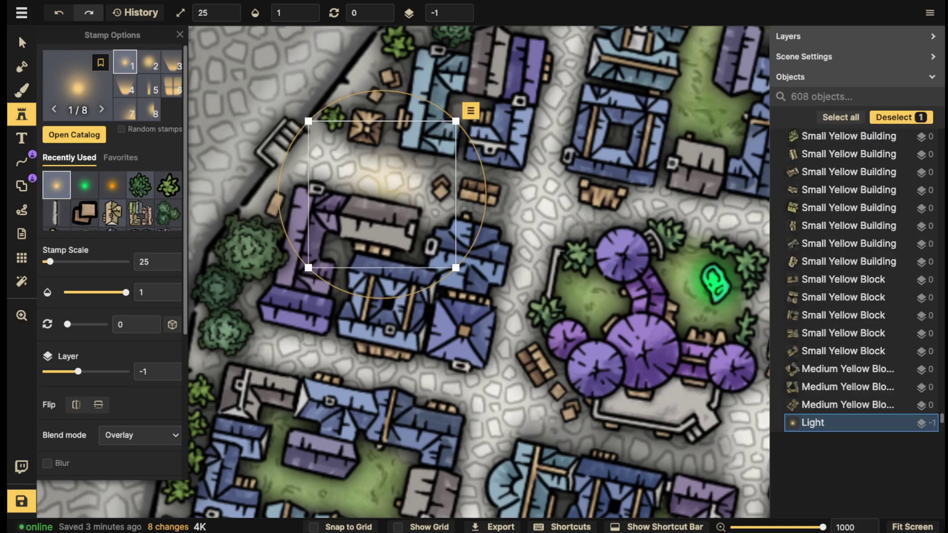
key("Escape")
scroll(385, 160, "down", 4)
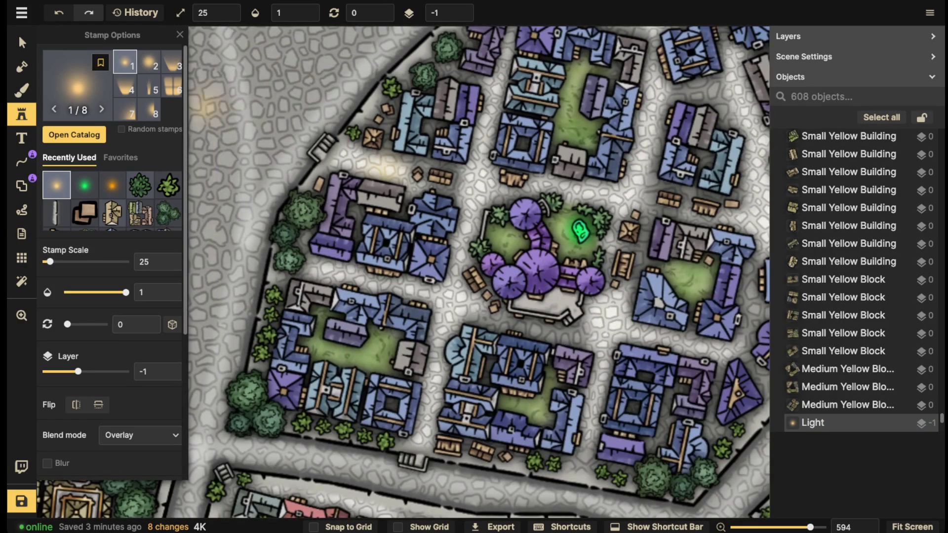
Delete both soft yellow lights from the street northwest of the guild.
left_click(21, 42)
key("Delete")
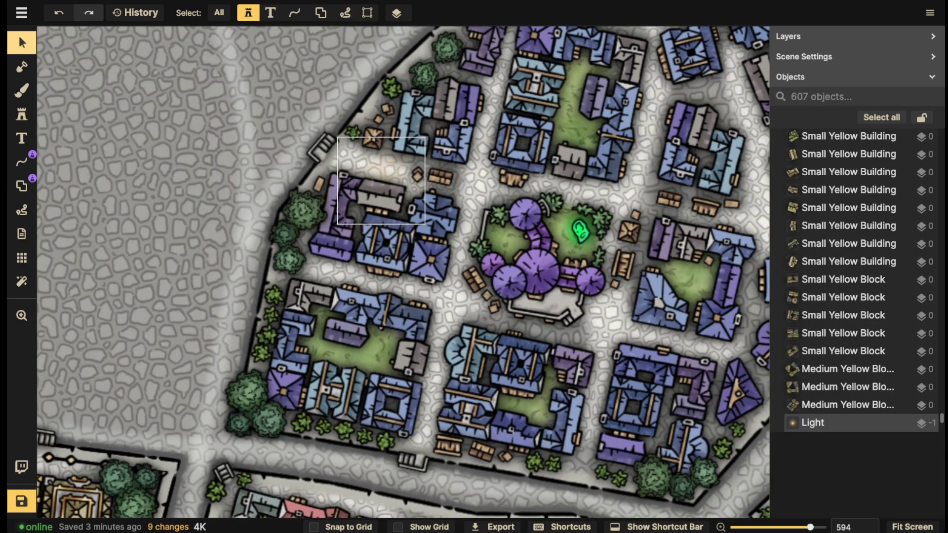
left_click(383, 166)
key("Delete")
Search the stamp catalog for smoke and choose the second variant of the dark smoke stamp.
scroll(316, 159, "down", 2)
key("space")
left_click_drag(474, 287, 372, 291)
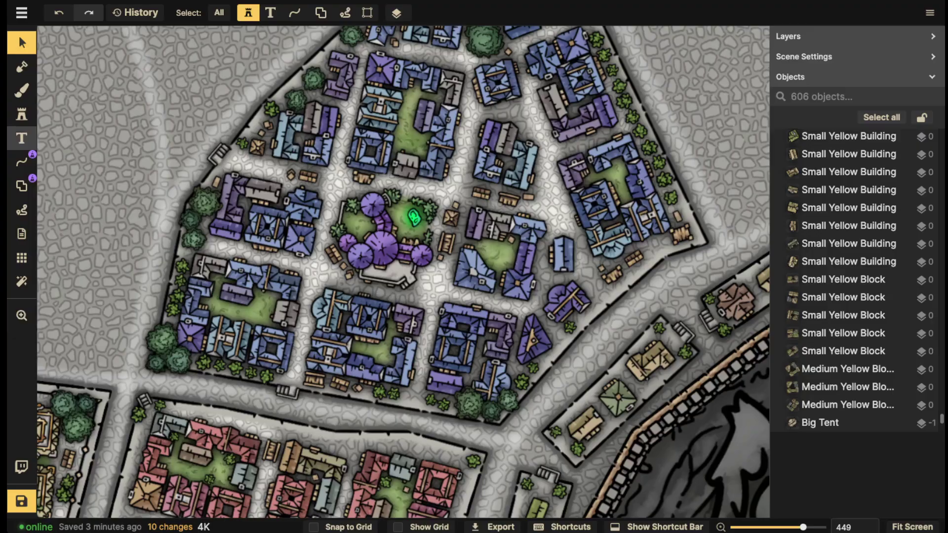
left_click(22, 114)
left_click(74, 134)
type("smoke")
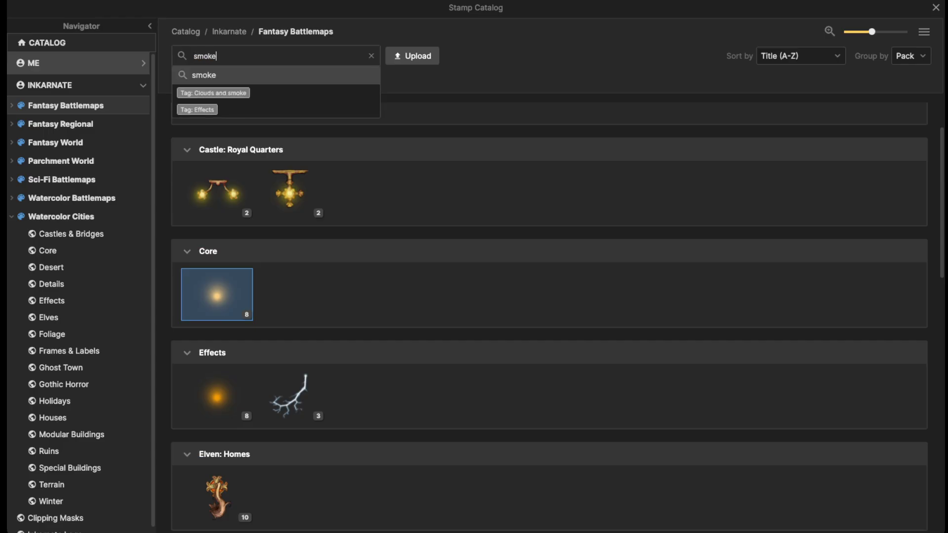
key("Return")
left_click(244, 180)
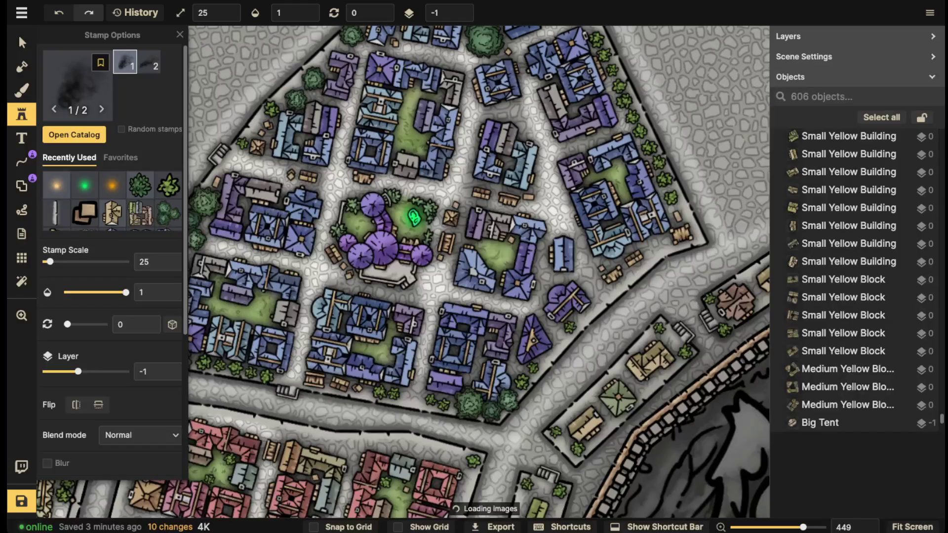
left_click(149, 62)
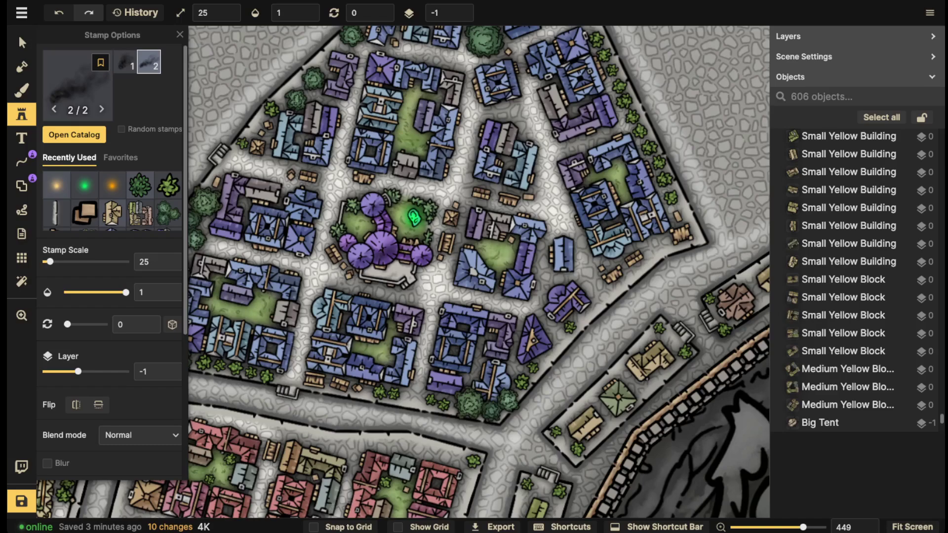
Place a dark smoke stamp just west of the blue district on layer 2, with scale 125 and rotation 45.
scroll(112, 247, "down", 2)
scroll(498, 171, "up", 5)
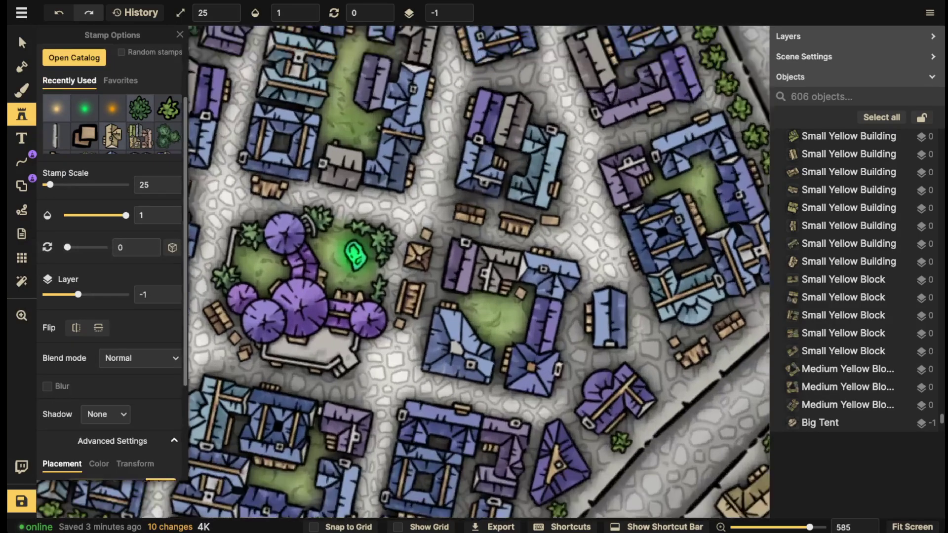
left_click(462, 9)
key("Left")
key("Left")
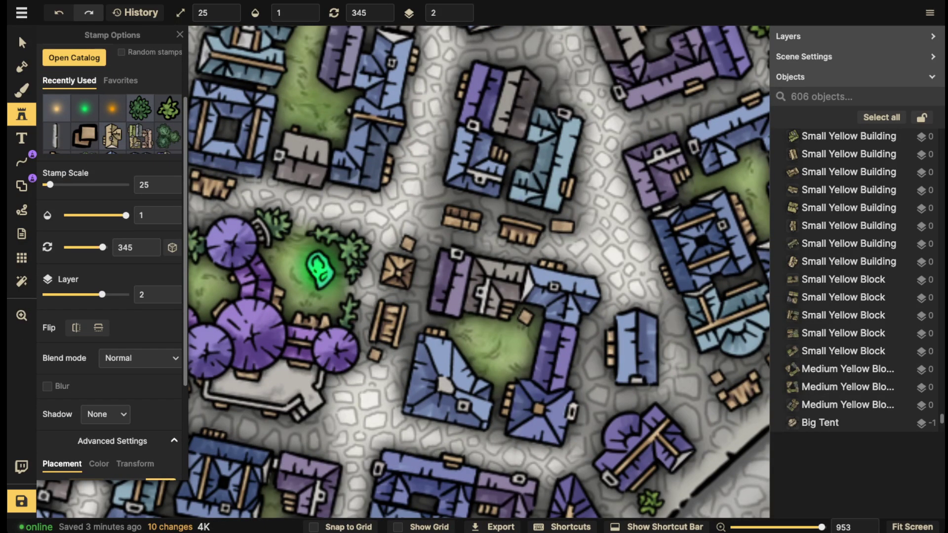
left_click_drag(556, 83, 419, 227)
scroll(516, 141, "down", 1)
scroll(510, 98, "down", 1)
left_click_drag(510, 99, 530, 151)
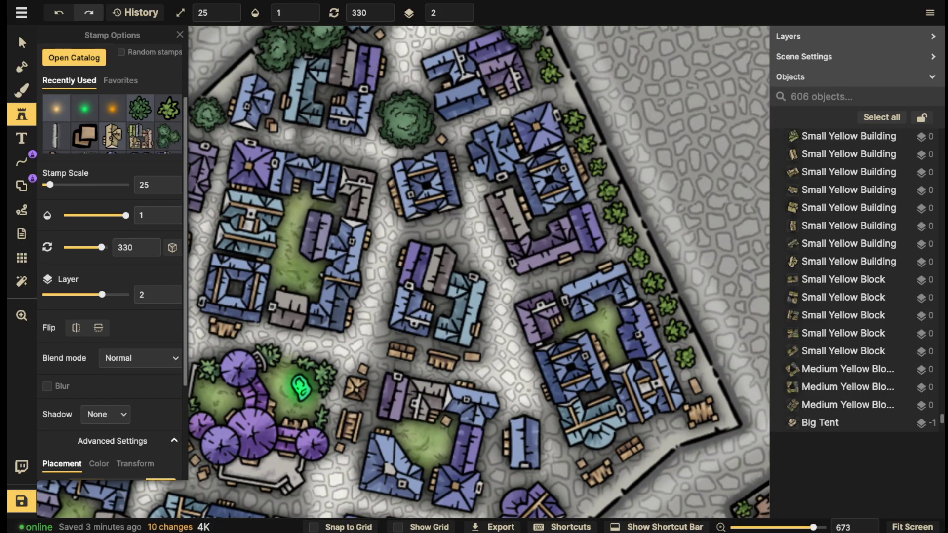
scroll(479, 272, "down", 2)
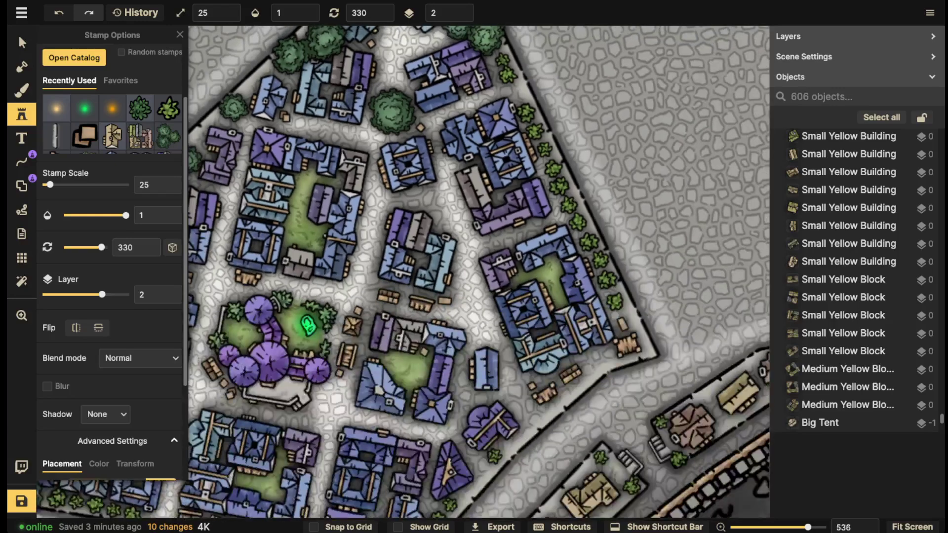
scroll(478, 272, "down", 2)
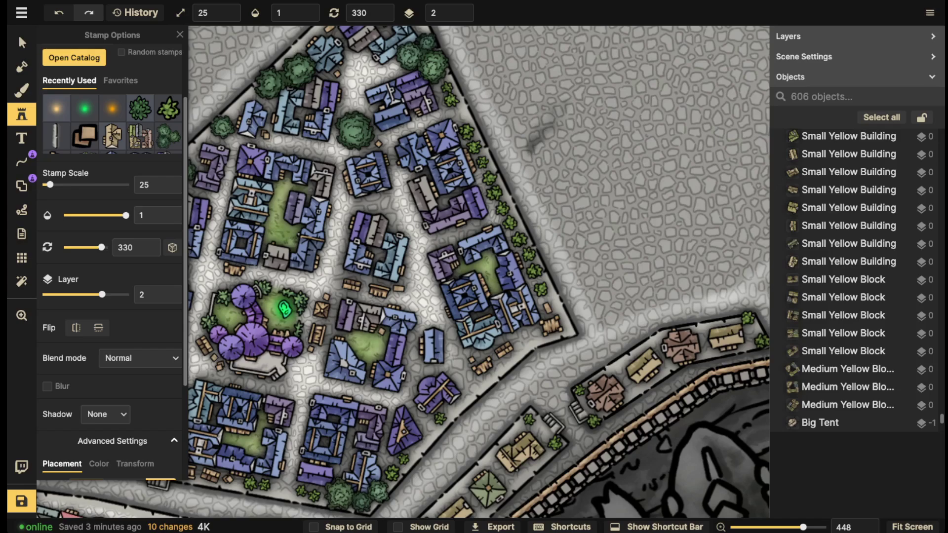
scroll(541, 131, "down", 3)
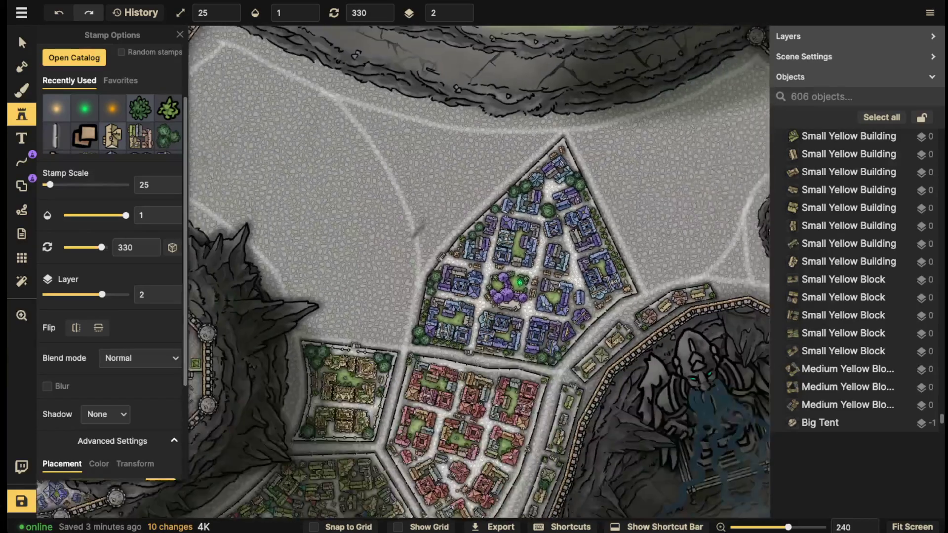
scroll(418, 229, "down", 3)
scroll(422, 117, "up", 14)
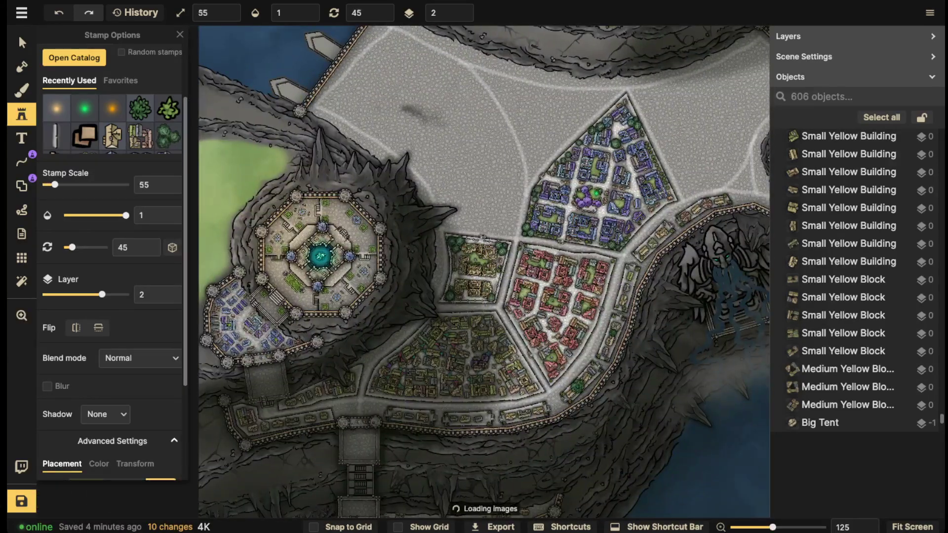
left_click(528, 187)
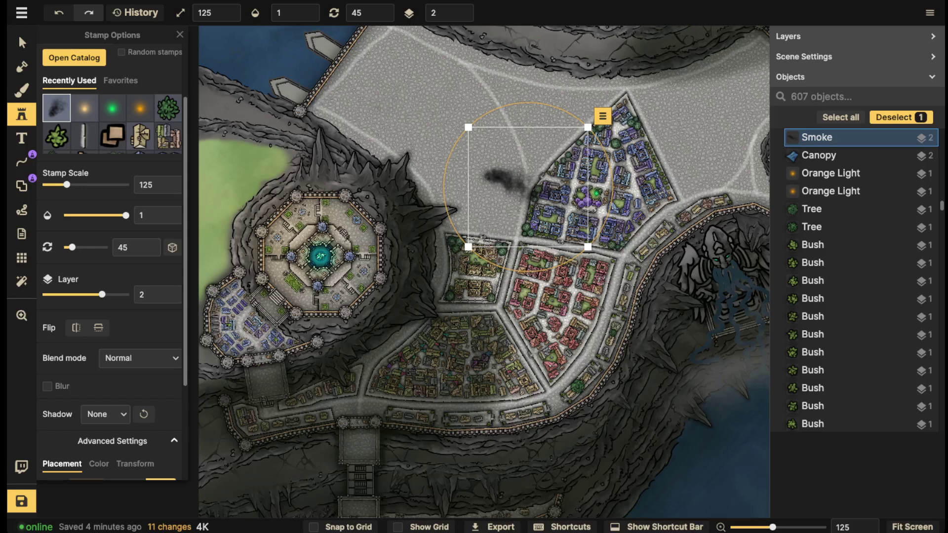
Move the dark smoke to the blue block northeast of the guild and set its scale to 35.
left_click(21, 42)
left_click_drag(527, 188, 679, 158)
scroll(650, 156, "up", 6)
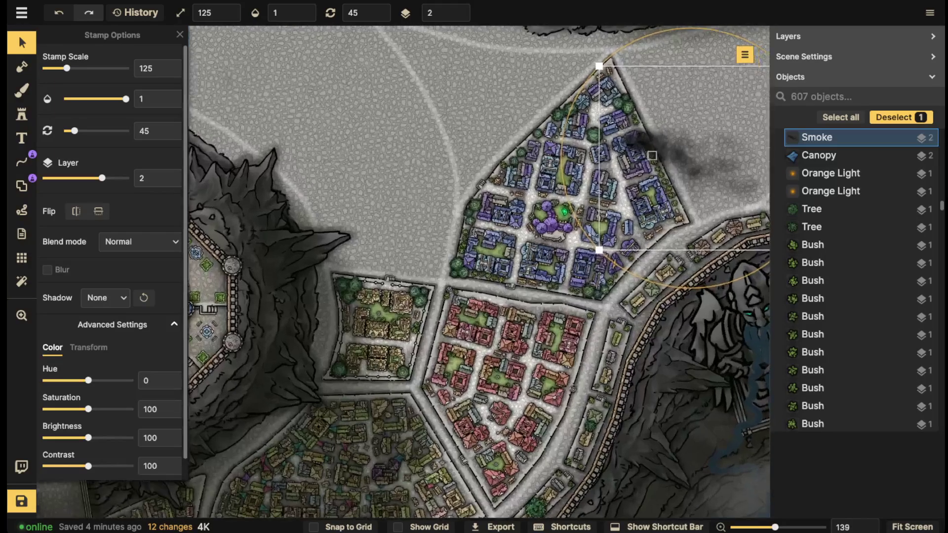
scroll(647, 158, "up", 2)
scroll(646, 158, "down", 9)
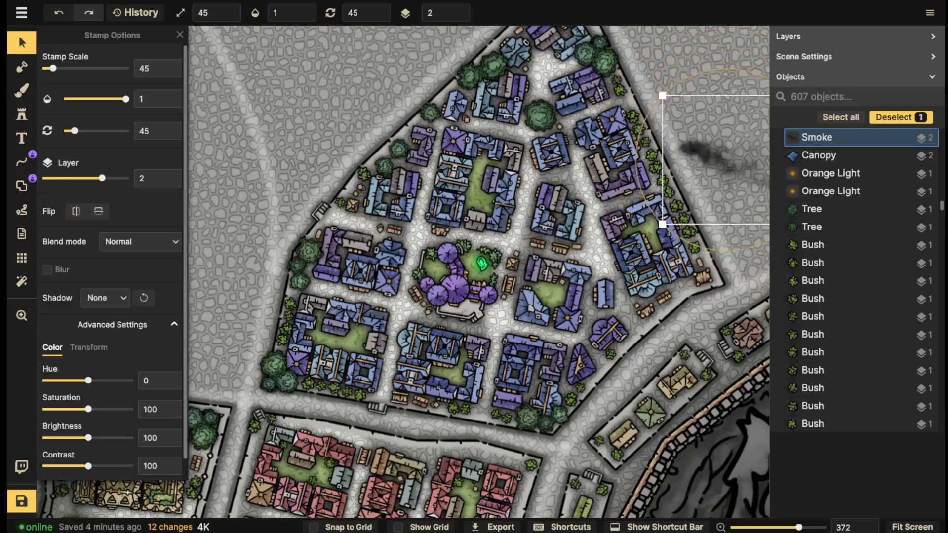
scroll(692, 154, "up", 2)
left_click_drag(691, 154, 545, 221)
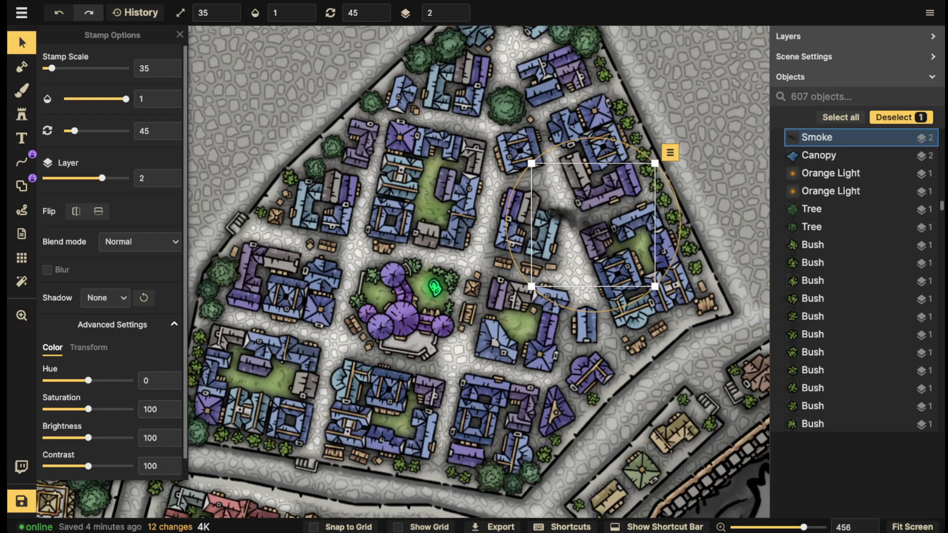
Place another dark smoke between the two blocks northwest of the guild, with scale 35 and rotation 60.
key("s")
scroll(351, 227, "up", 2)
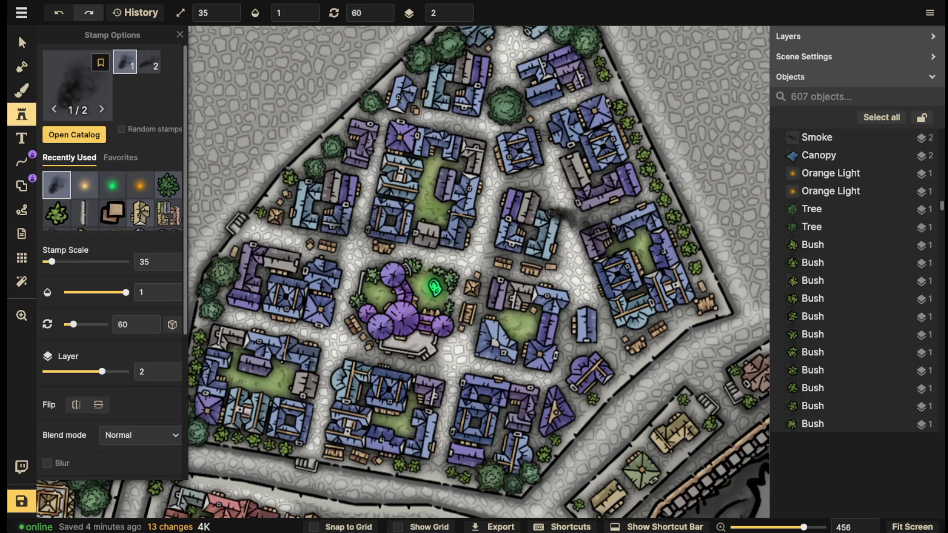
left_click(358, 238)
left_click_drag(312, 321, 435, 184)
Whiten the smoke stamp by setting its saturation and contrast to 0 and its brightness to 200.
scroll(112, 257, "down", 5)
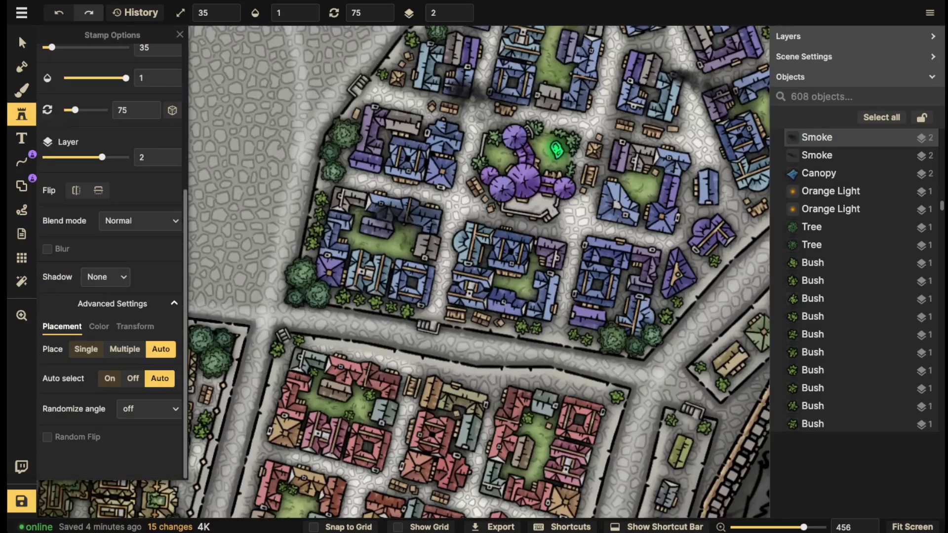
left_click(98, 327)
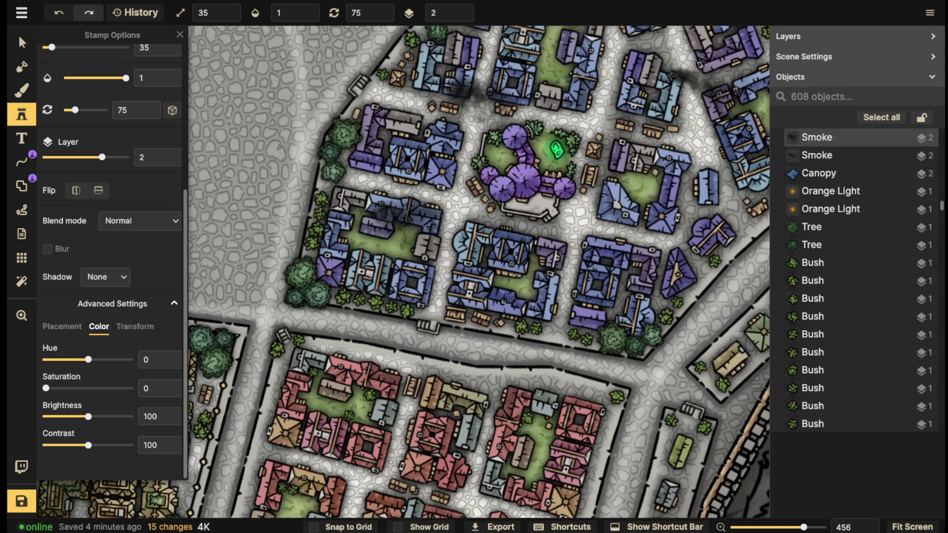
left_click_drag(88, 445, 45, 445)
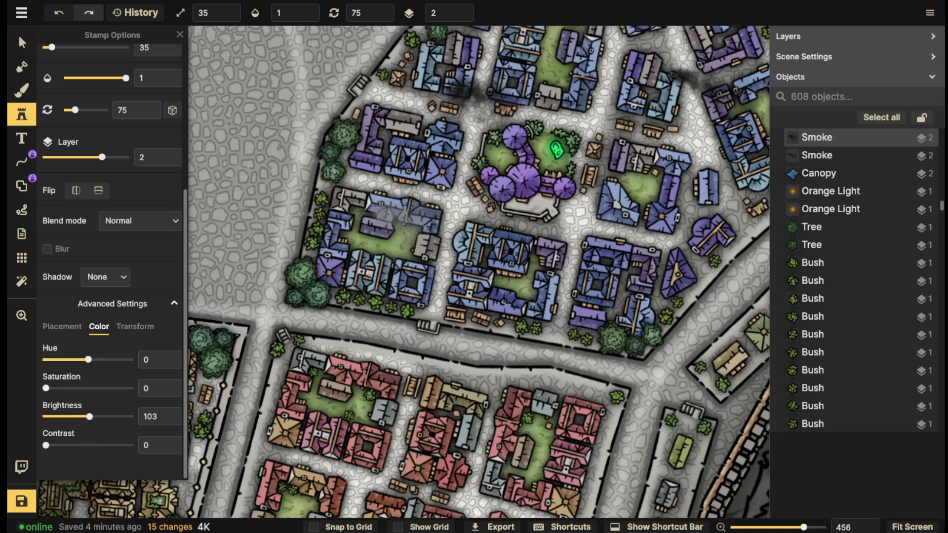
left_click_drag(90, 416, 131, 416)
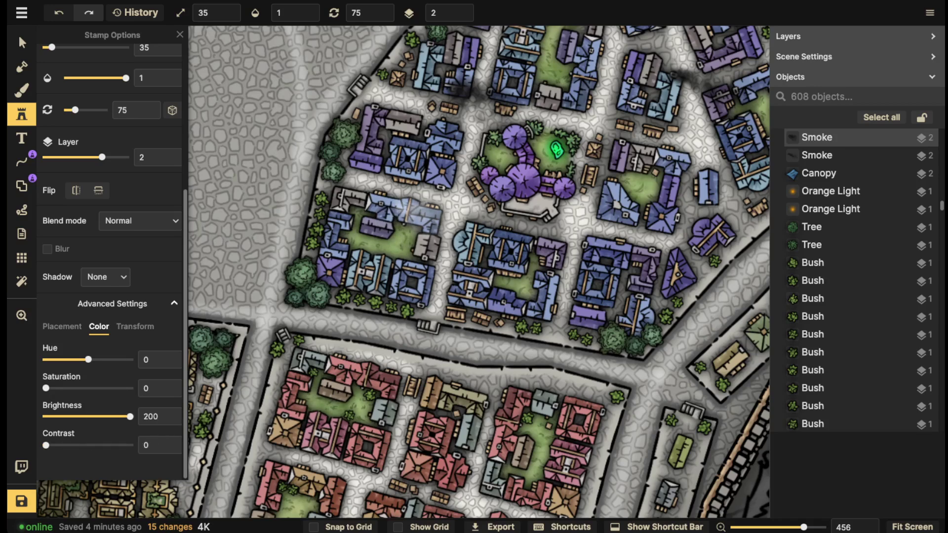
Place the whitened smoke at rotation 60 on the blue blocks southwest and south of the guild.
scroll(419, 197, "down", 1)
left_click(390, 203)
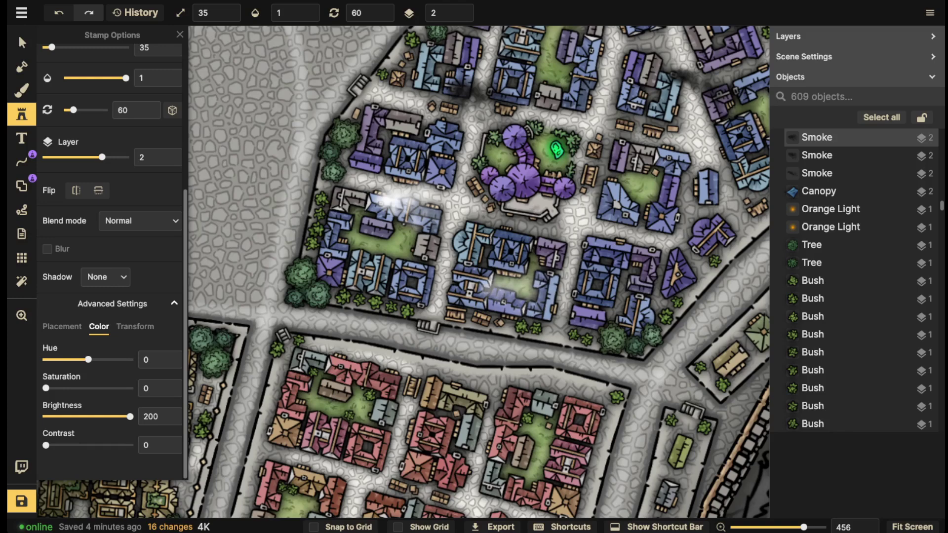
left_click(497, 296)
left_click_drag(568, 208, 394, 211)
Search the whole Inkarnate catalog for smoke and choose the green smoke stamp from the Ghost Town pack.
left_click(22, 114)
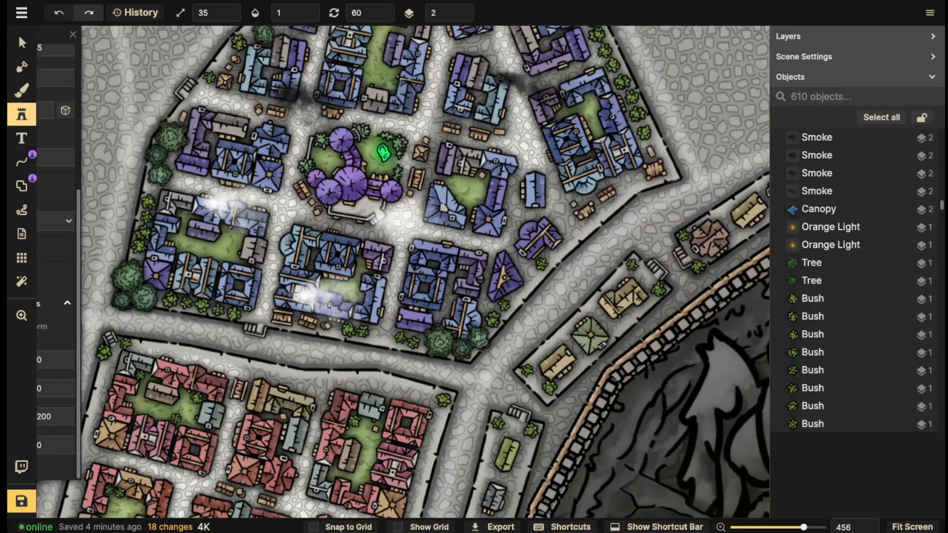
left_click(42, 114)
left_click(69, 133)
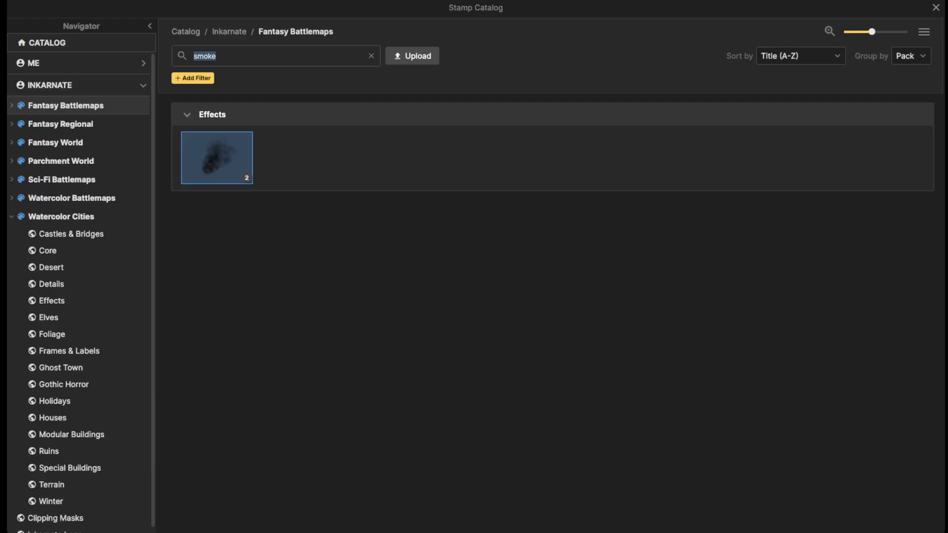
key("ctrl+a")
key("BackSpace")
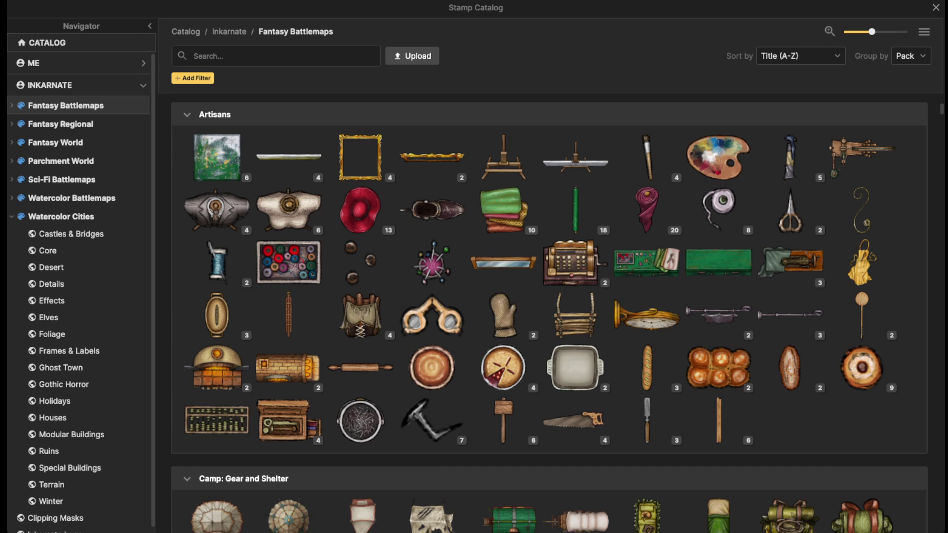
type("smoke")
key("Return")
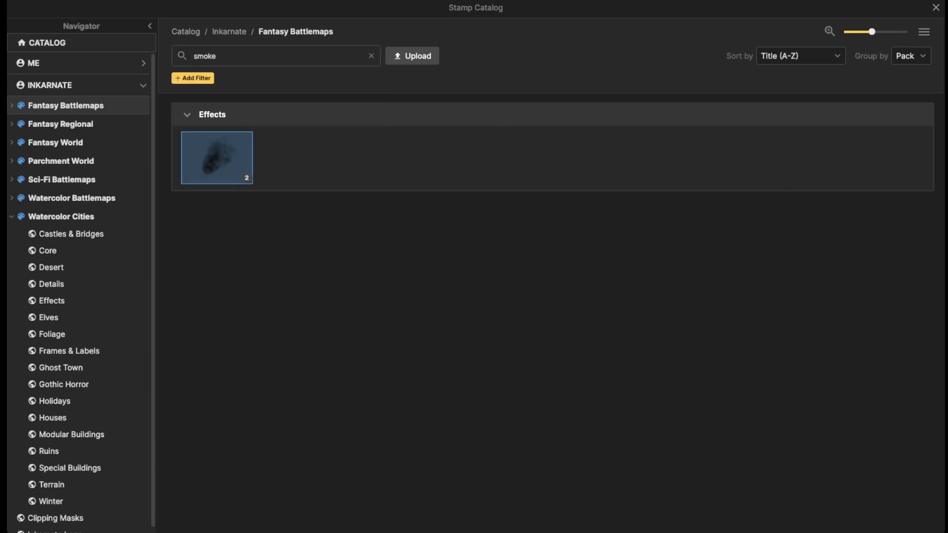
left_click(229, 31)
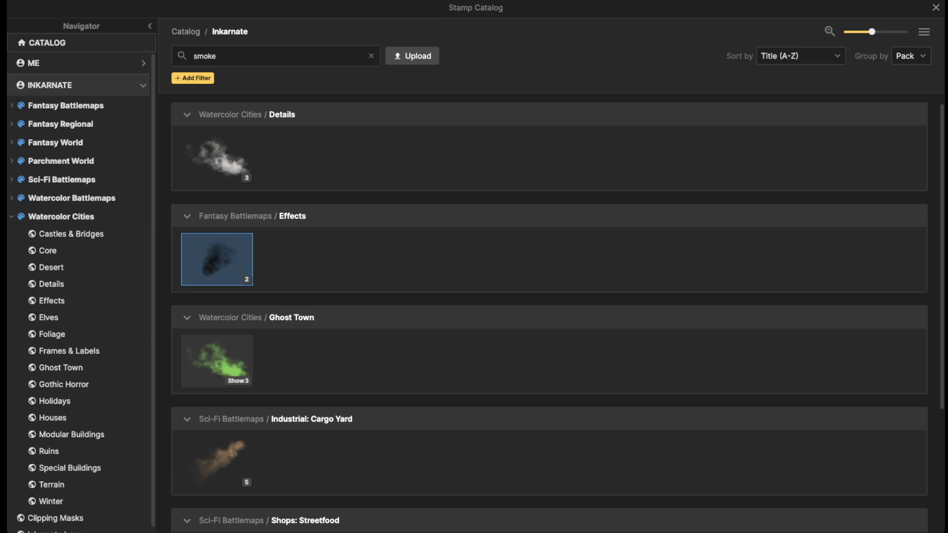
left_click(217, 361)
scroll(403, 247, "up", 2)
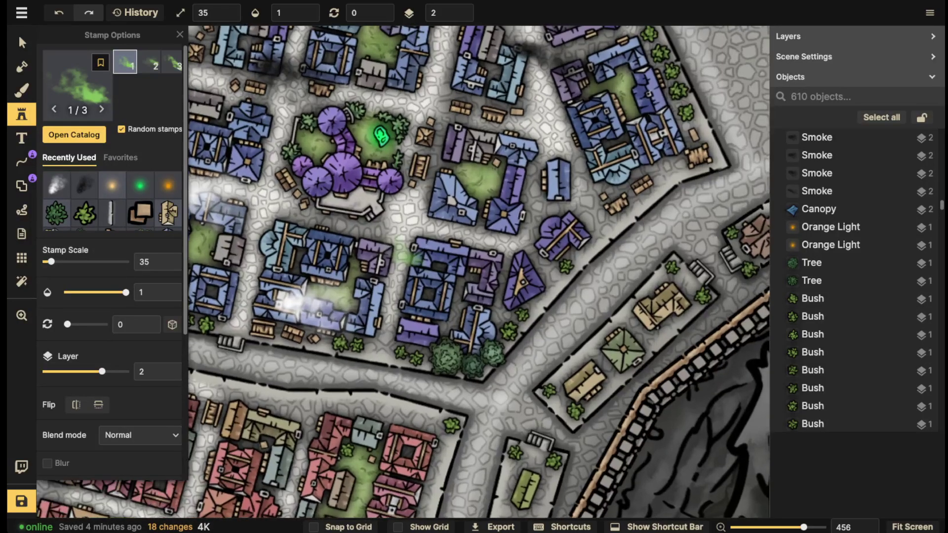
Try the green smoke at scale 85 and rotation 195 over the small purple building at the blue district's southeast edge.
scroll(355, 193, "up", 5)
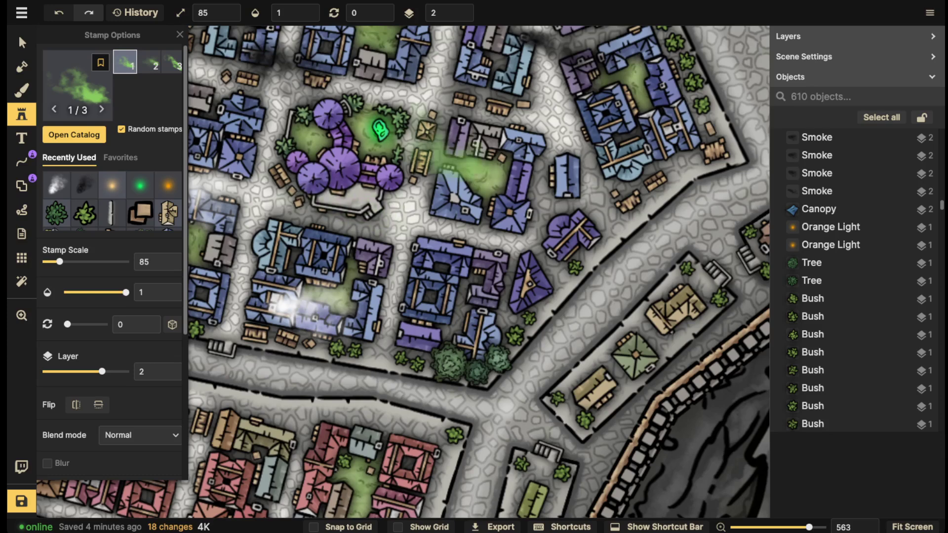
scroll(508, 173, "up", 5)
scroll(508, 153, "up", 7)
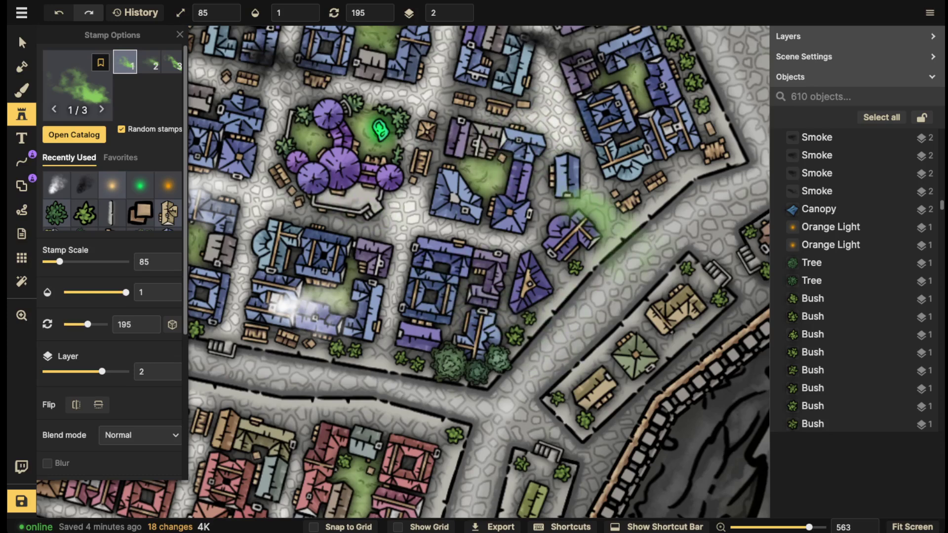
scroll(533, 237, "up", 1)
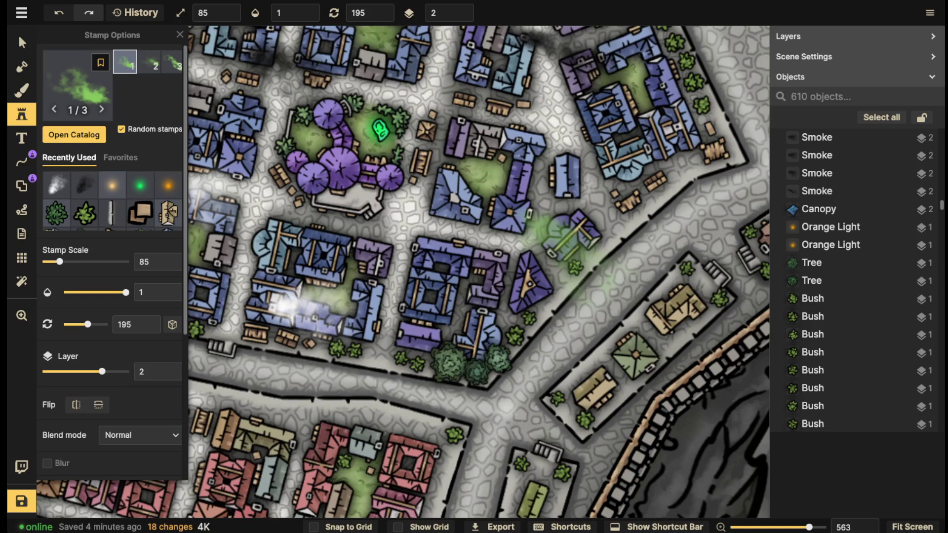
left_click(573, 254)
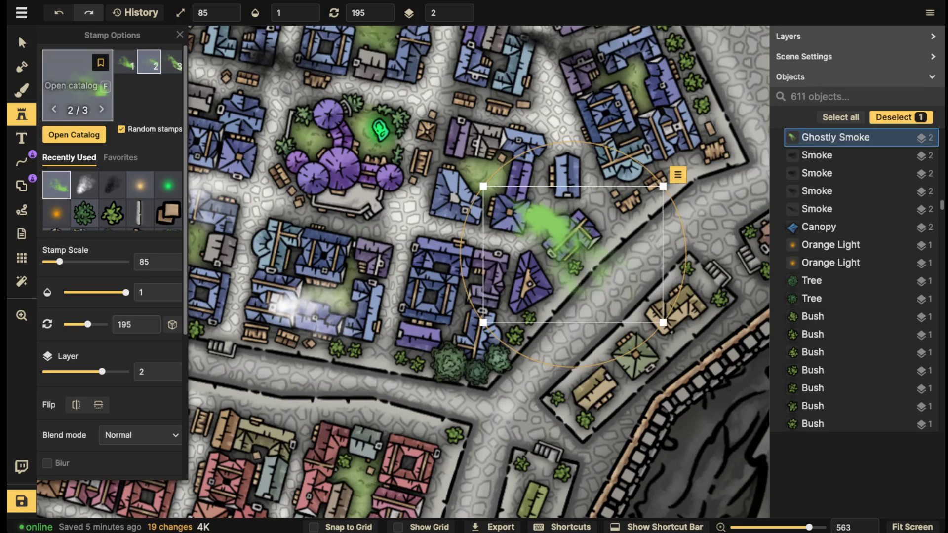
Try a hue of 69 on the placed green smoke and delete the stamp.
left_click(21, 42)
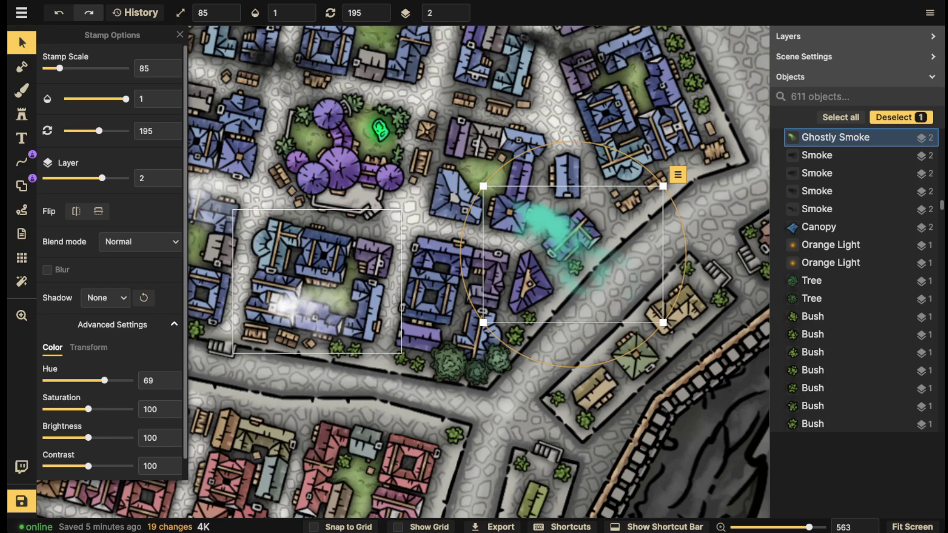
key("Delete")
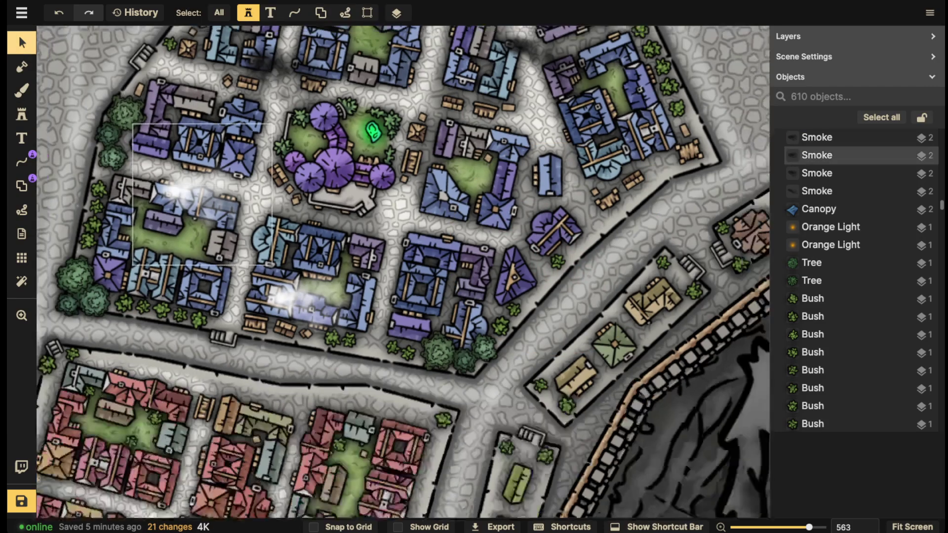
Save the city map.
scroll(272, 158, "down", 2)
scroll(393, 136, "down", 1)
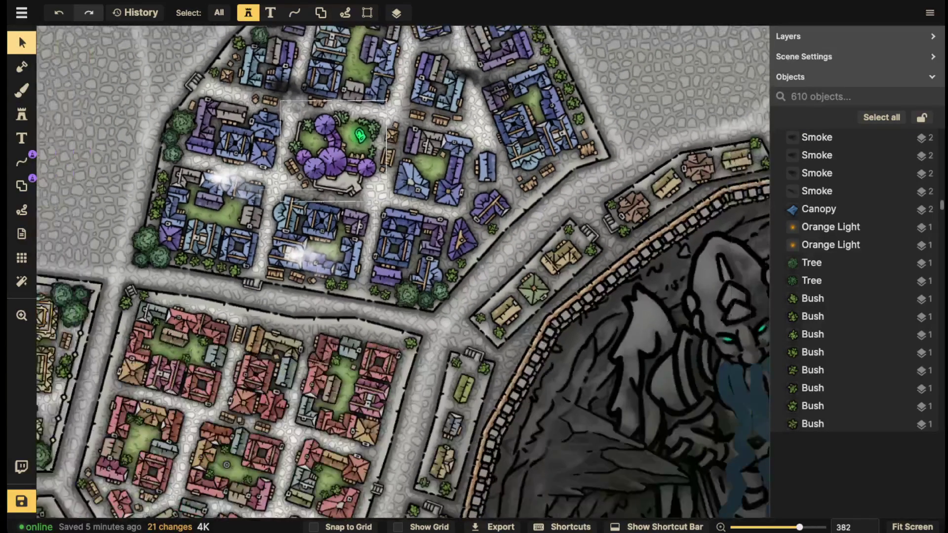
key("ctrl+s")
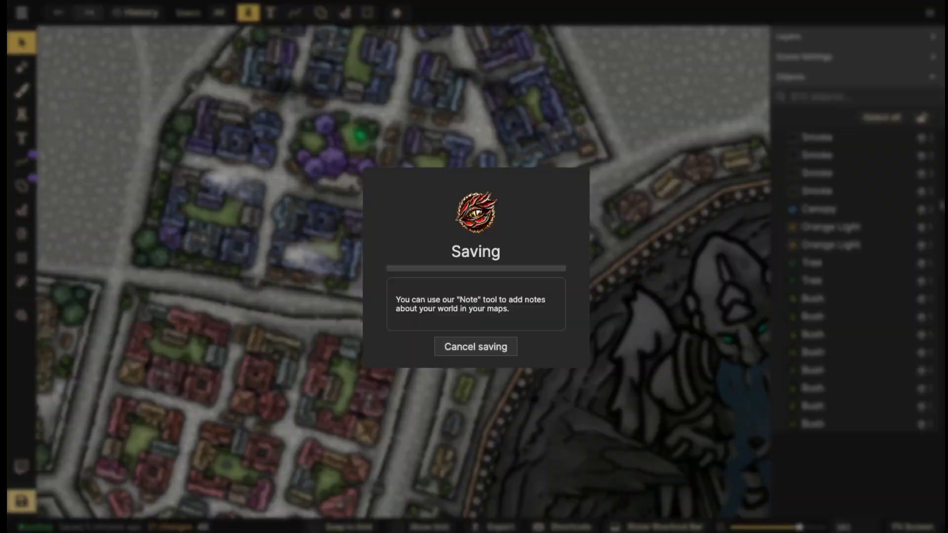